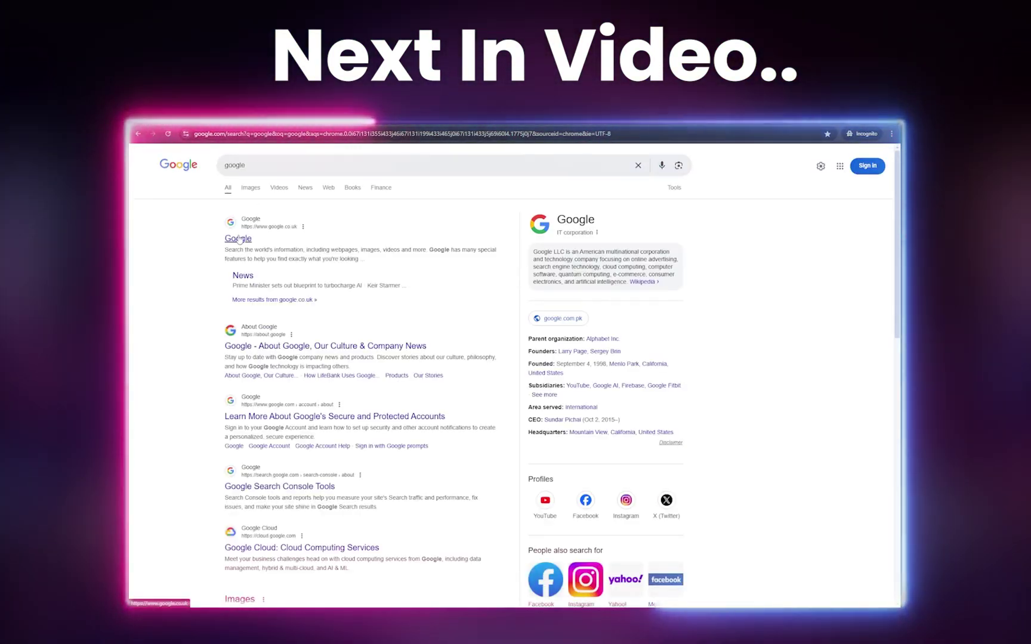
Step: Open the Google homepage search box, then pause the belly dance video in PotPlayer
click(238, 238)
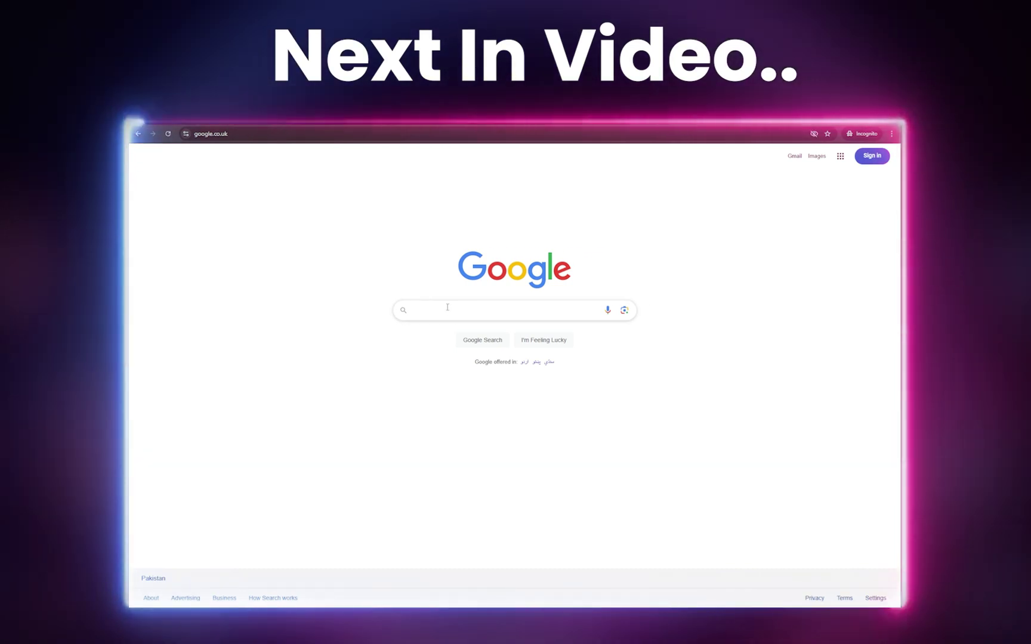
click(433, 312)
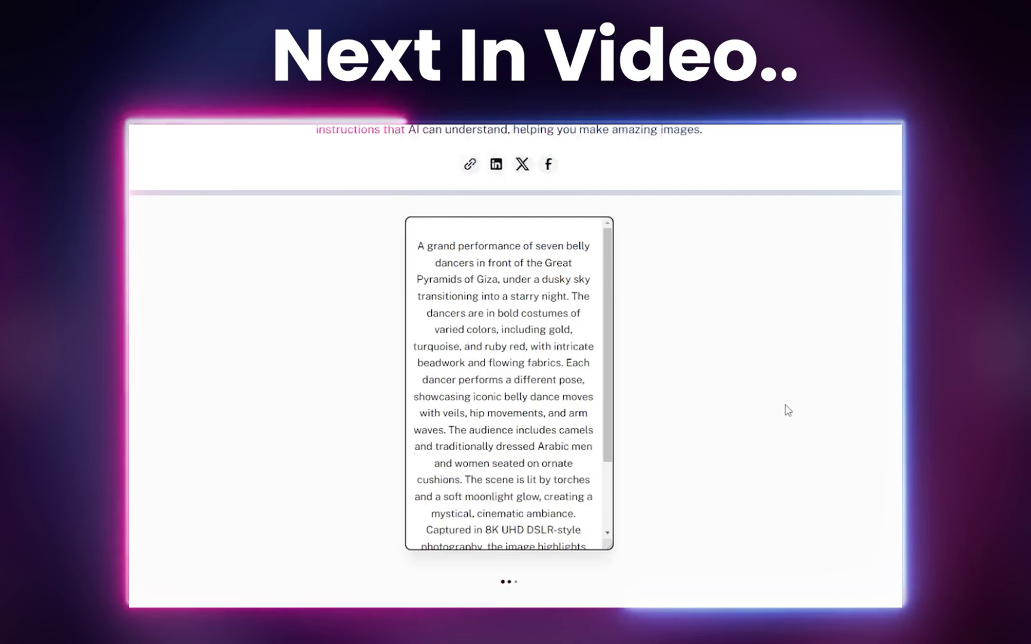
scroll(789, 411, up, 3)
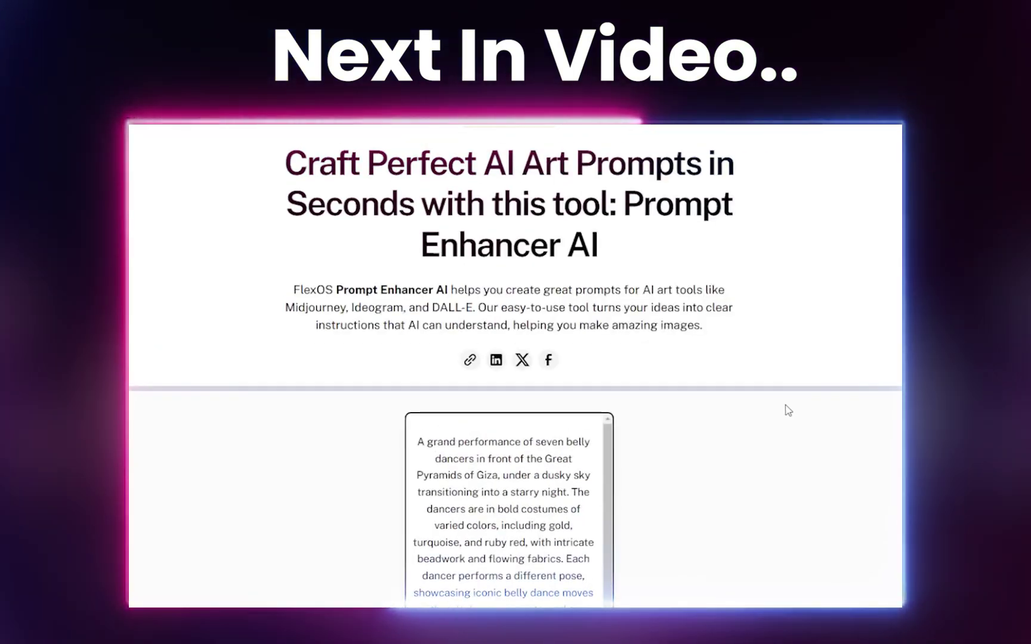
scroll(782, 410, down, 5)
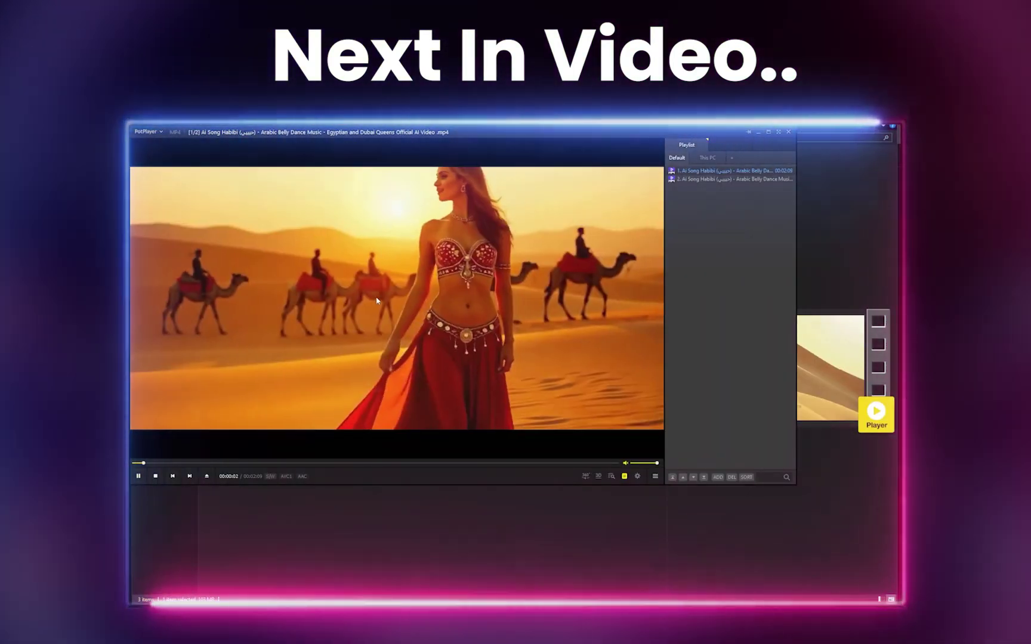
click(403, 328)
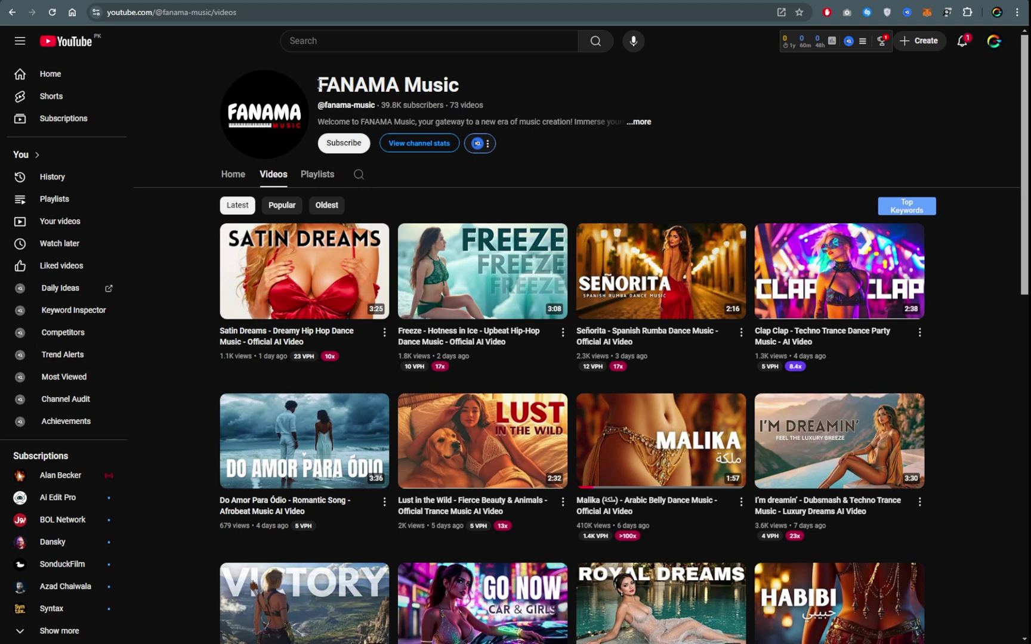
drag(352, 81, 442, 83)
click(579, 157)
click(280, 205)
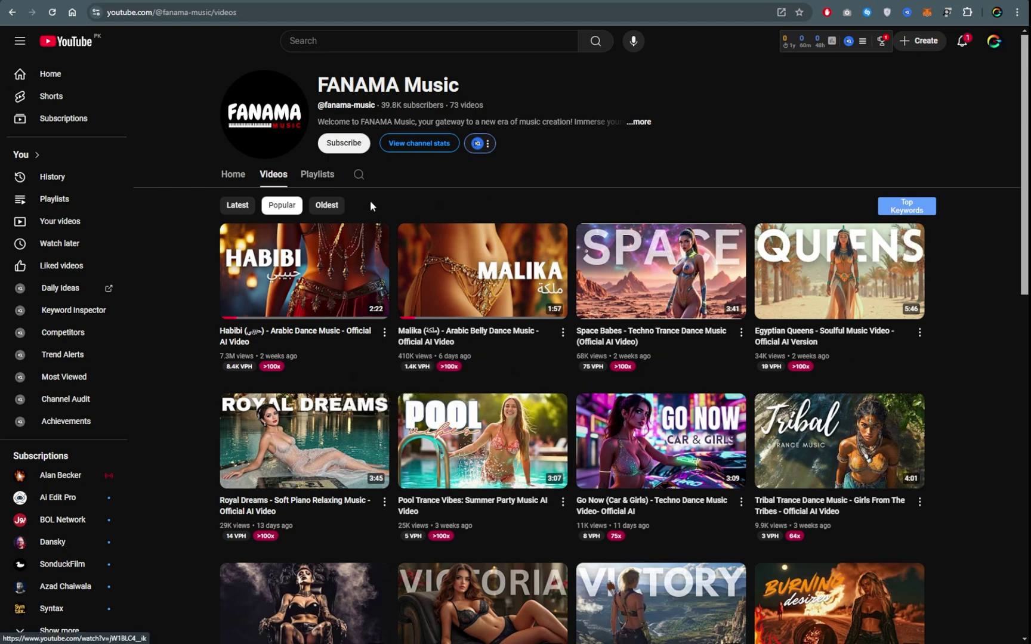
click(239, 207)
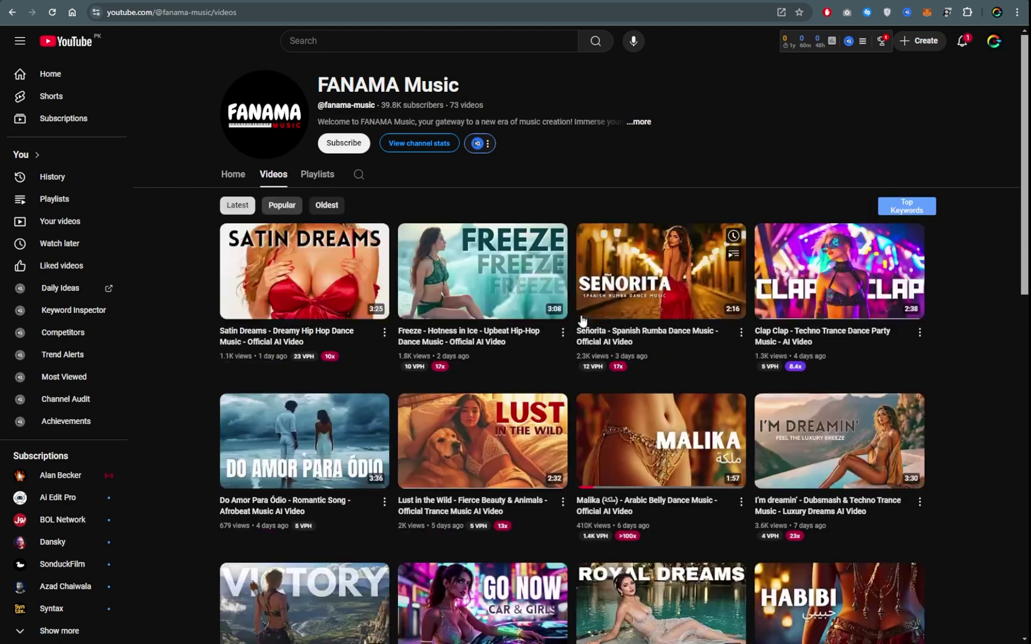
scroll(716, 298, down, 5)
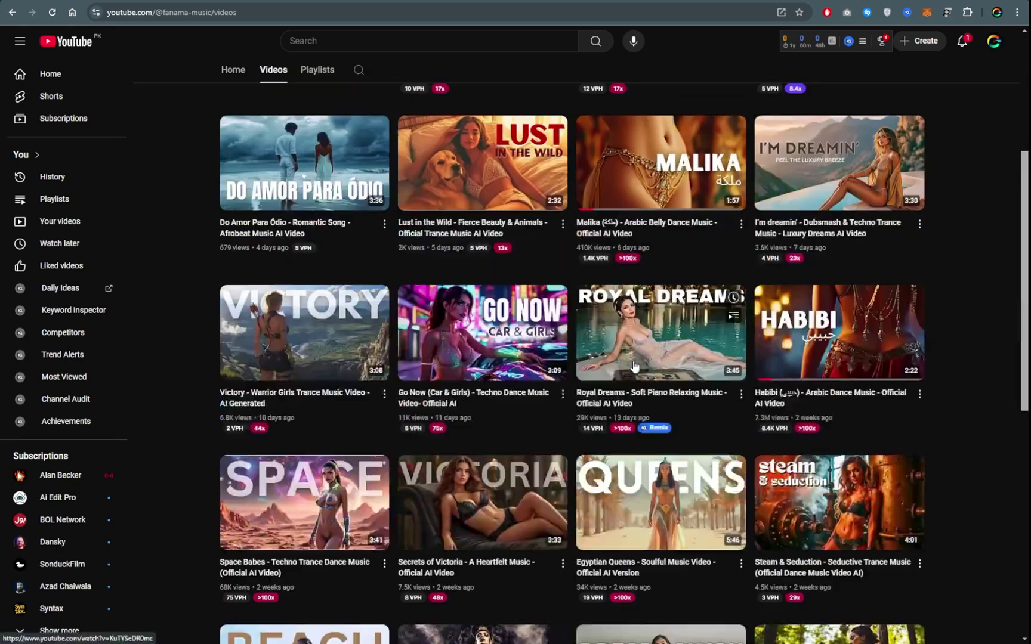
scroll(567, 310, up, 5)
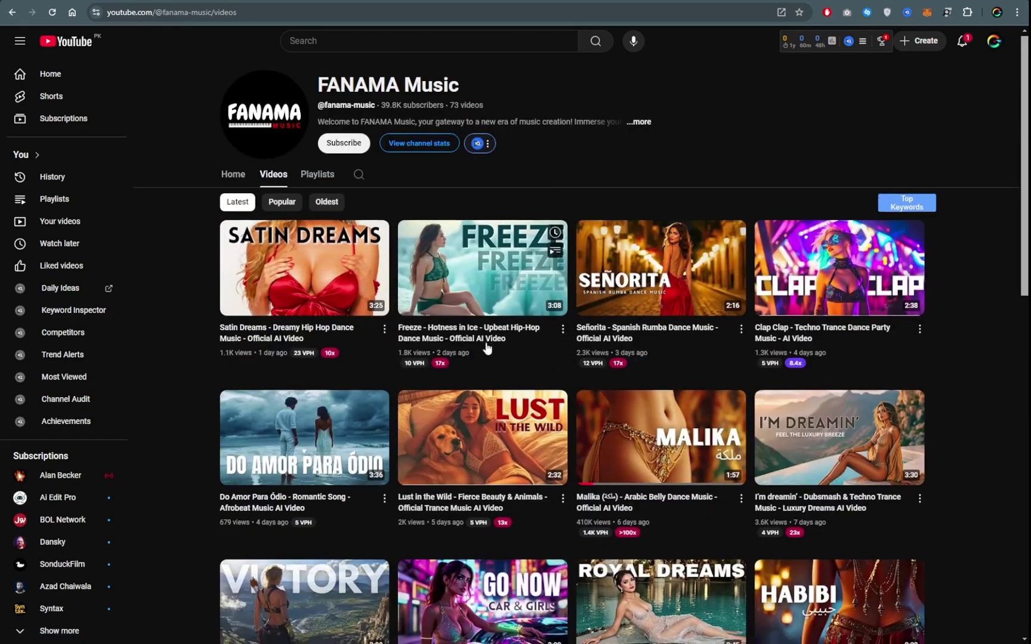
scroll(487, 347, down, 7)
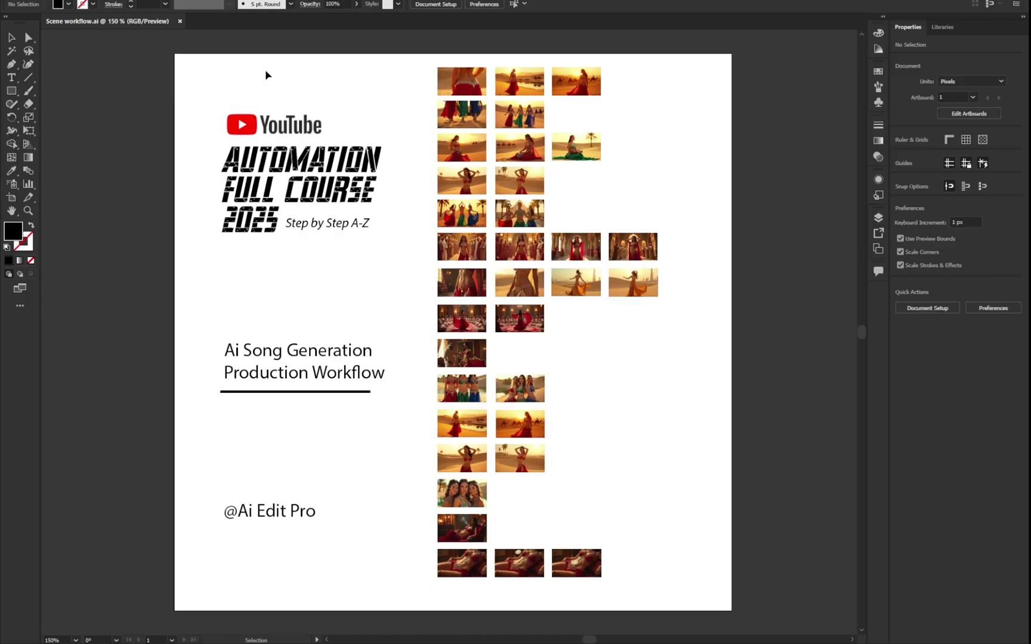
drag(196, 67, 695, 606)
click(696, 437)
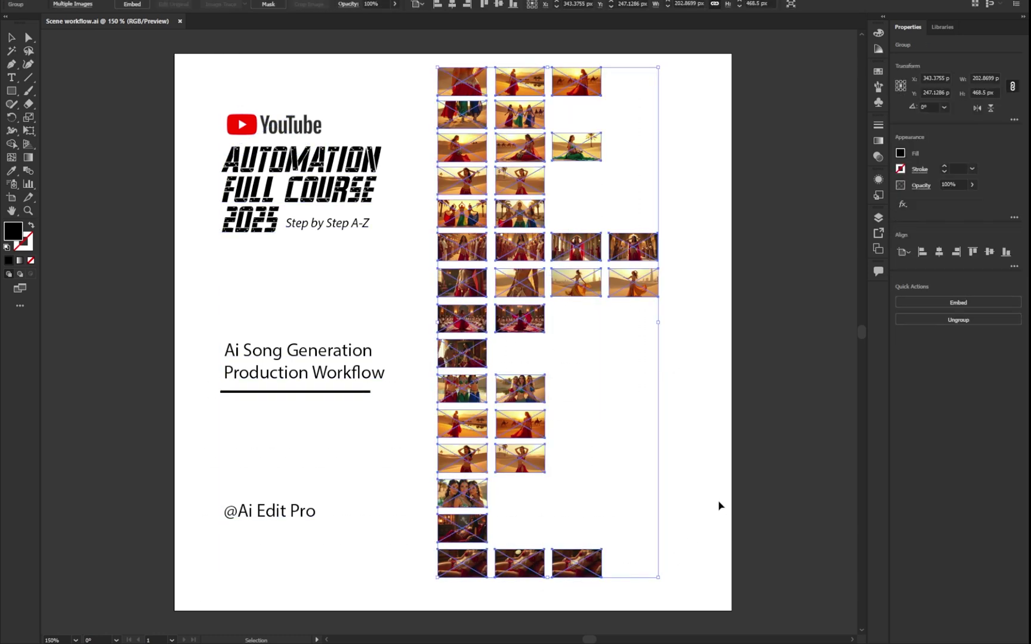
scroll(548, 92, up, 4)
scroll(522, 368, down, 15)
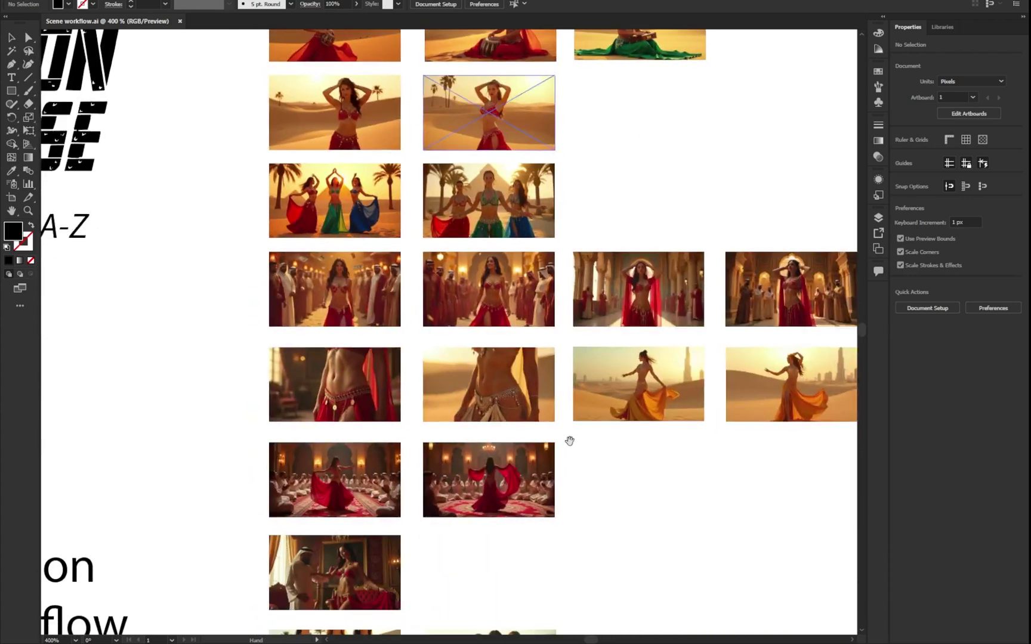
scroll(523, 227, up, 10)
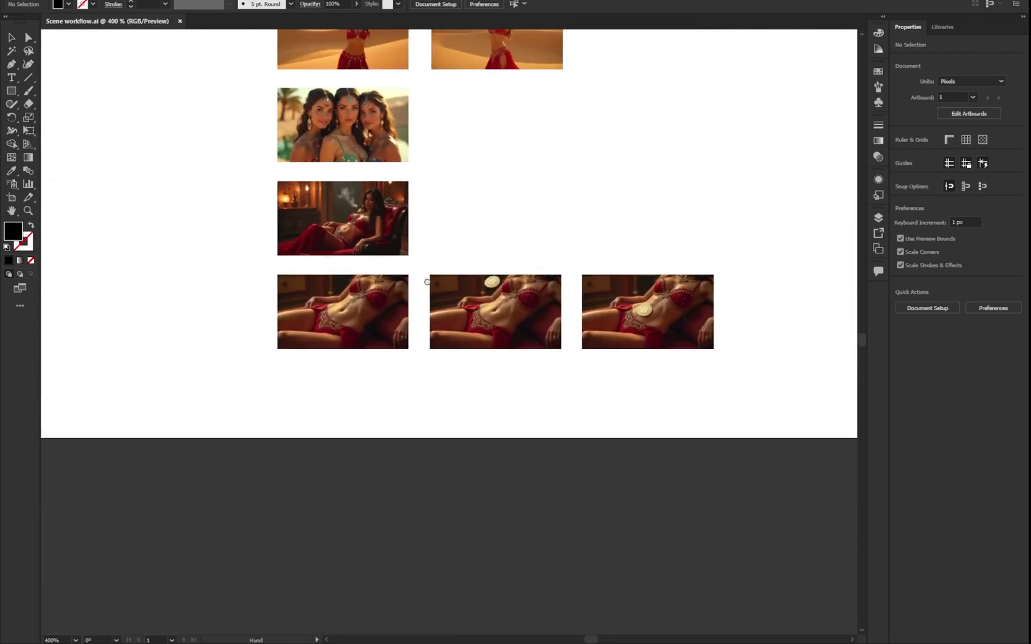
scroll(346, 272, left, 8)
scroll(292, 307, down, 4)
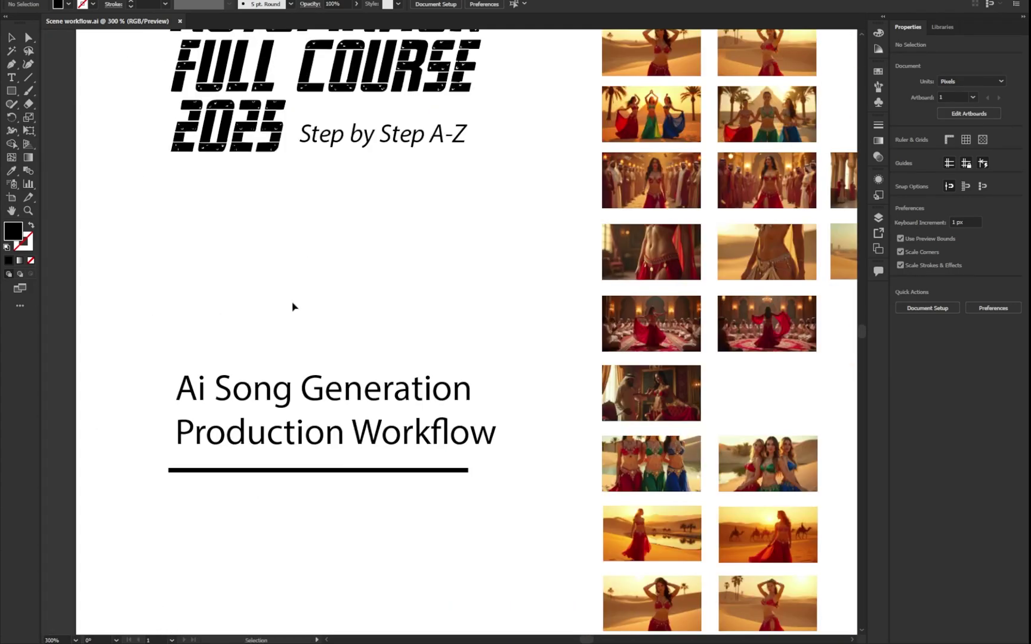
scroll(480, 302, up, 2)
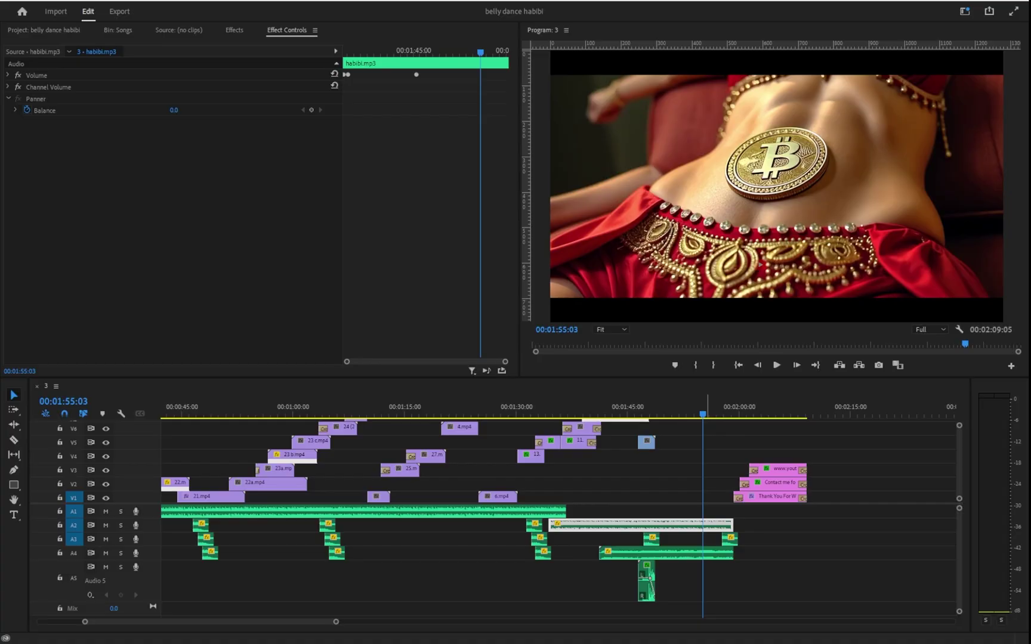
key(minus)
key(minus)
key(grave)
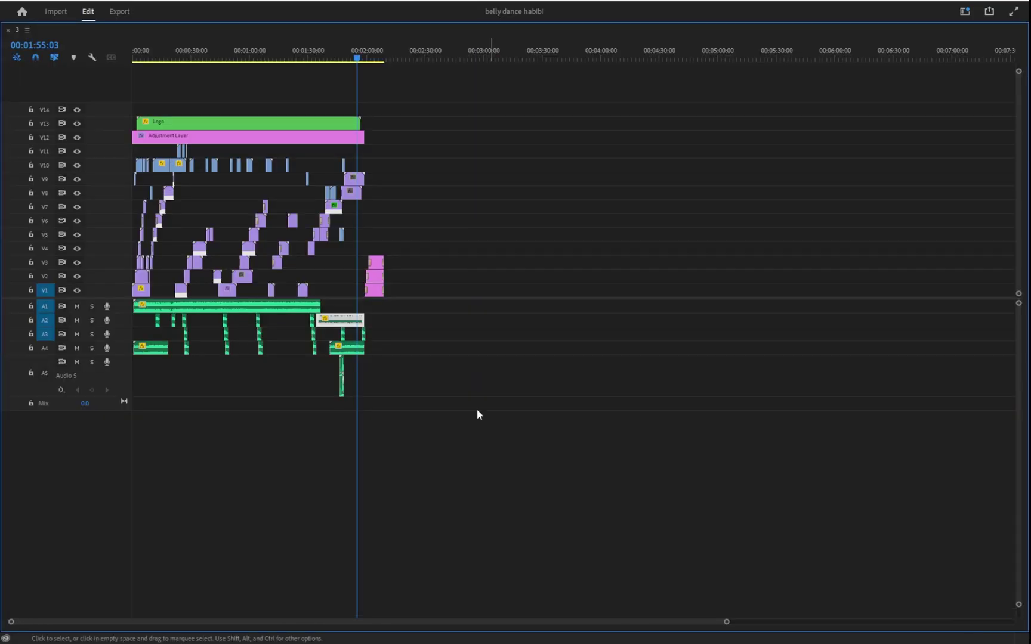
drag(329, 60, 120, 62)
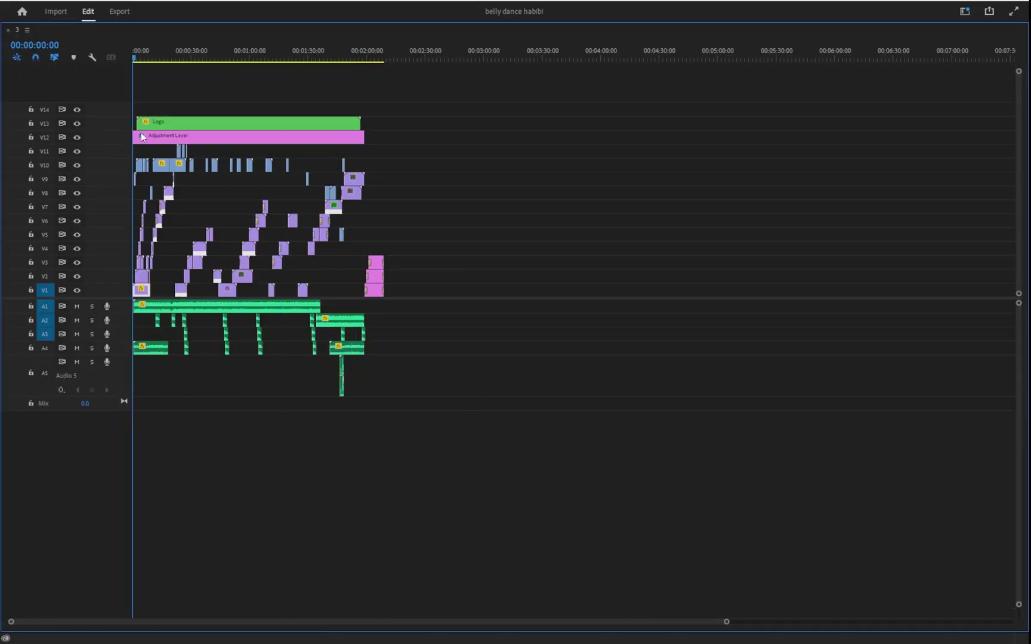
scroll(222, 170, up, 4)
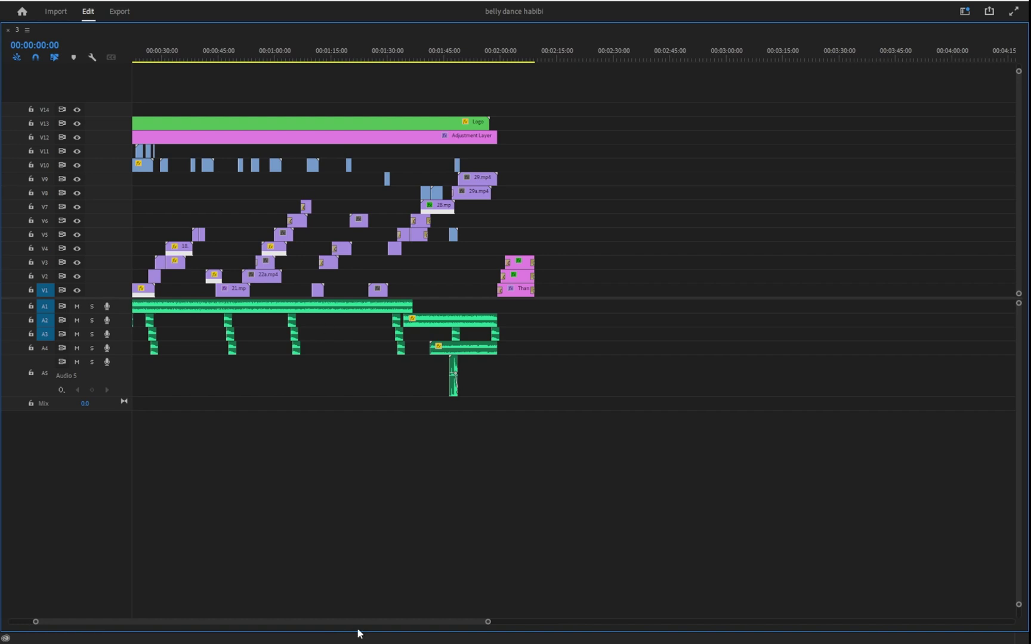
drag(373, 619, 165, 595)
key(grave)
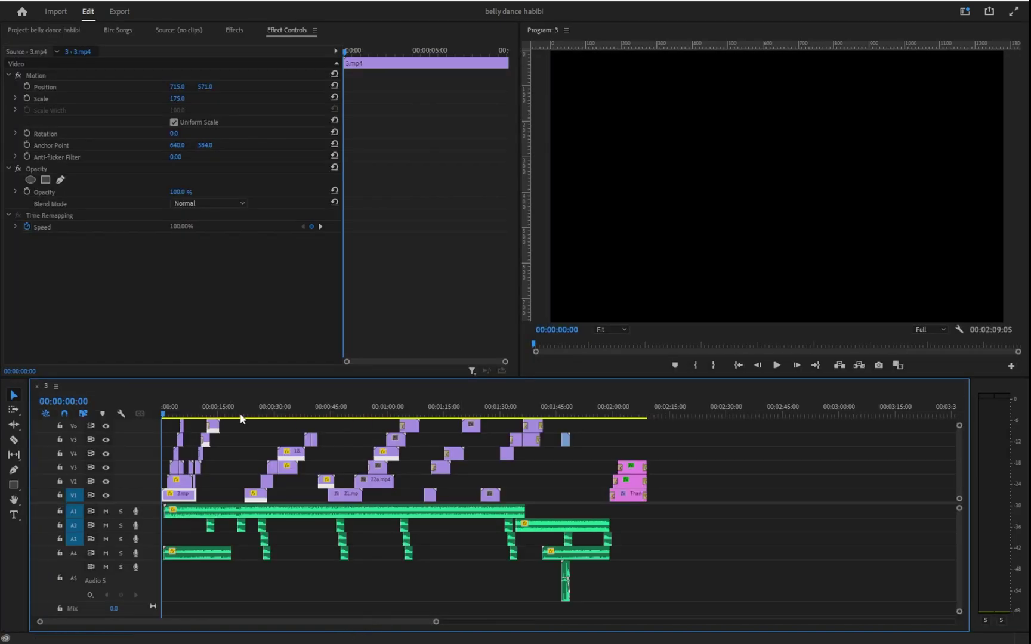
drag(165, 419, 605, 420)
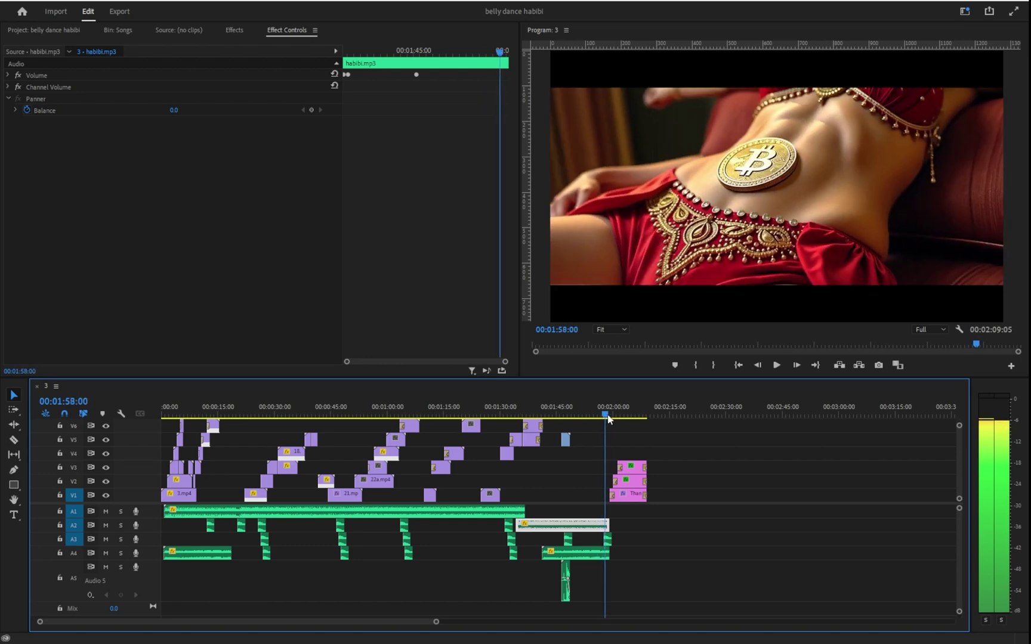
drag(606, 417, 634, 415)
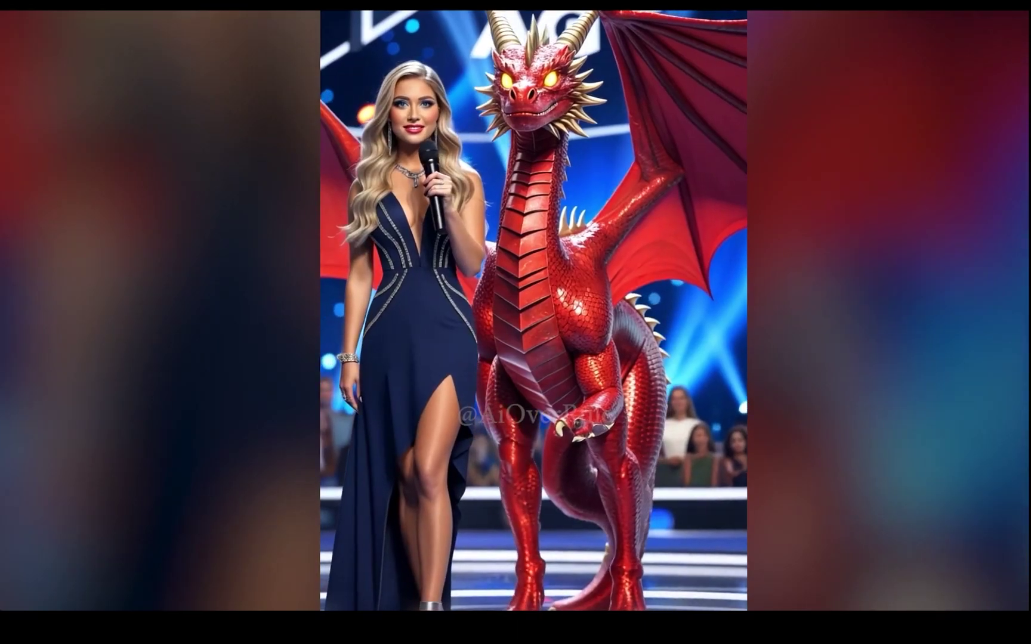
Step: Switch the dragon talent-show video from full screen to windowed playback
double_click(483, 308)
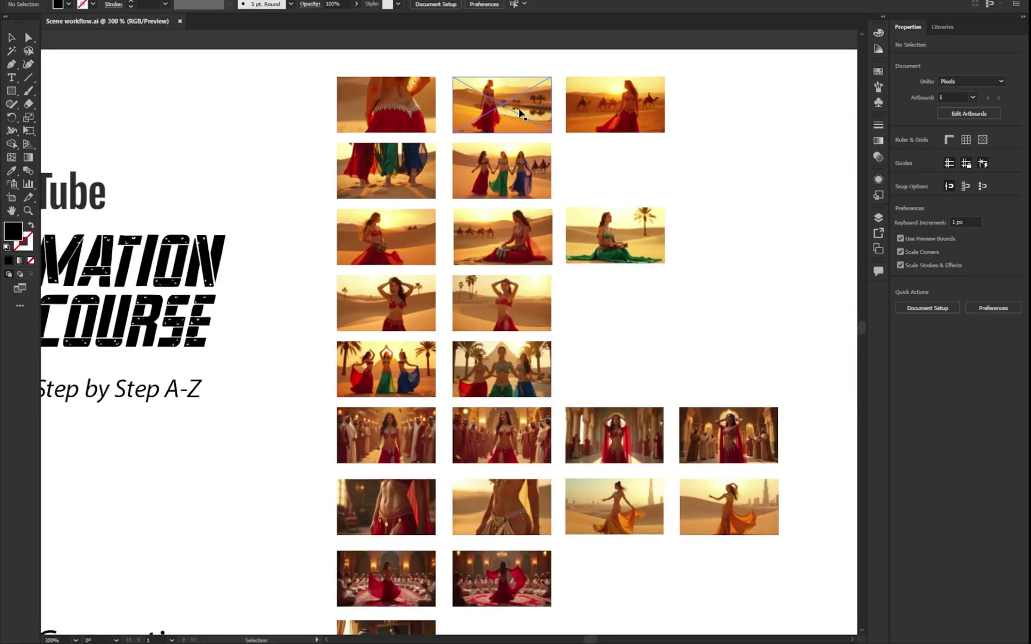
Step: Pan down the belly dancer image grid to check its lower rows, then switch to ChatGPT
scroll(518, 121, up, 5)
scroll(518, 122, down, 4)
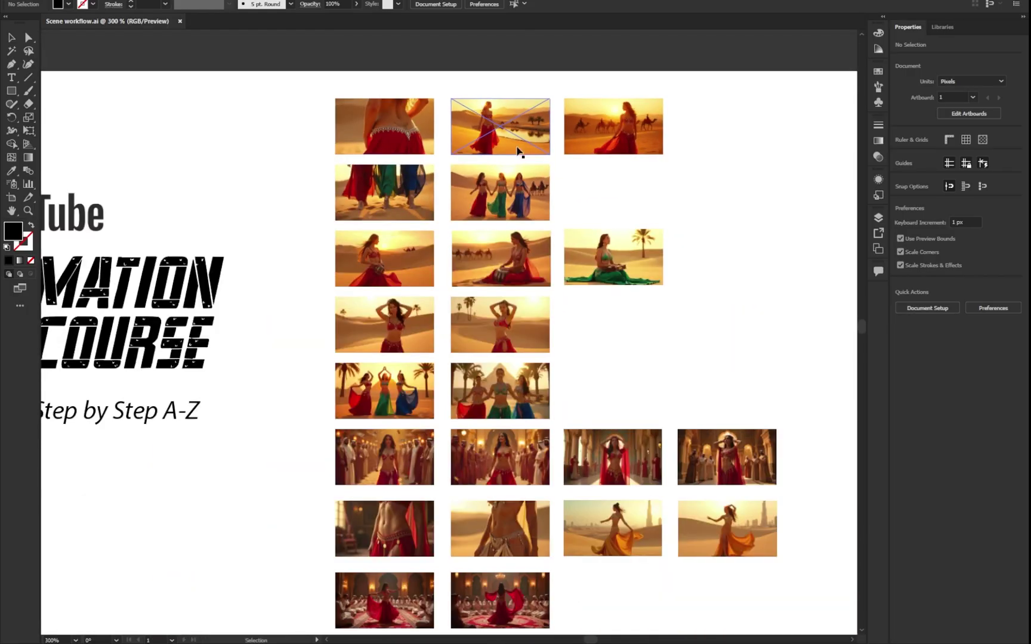
drag(569, 387, 565, 251)
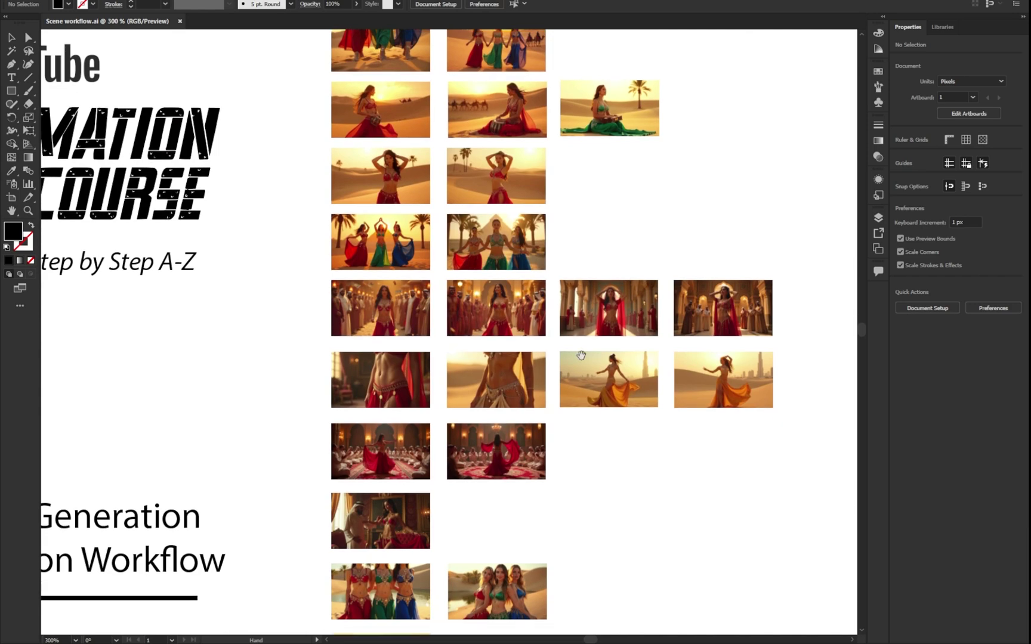
scroll(615, 405, down, 8)
scroll(650, 346, up, 12)
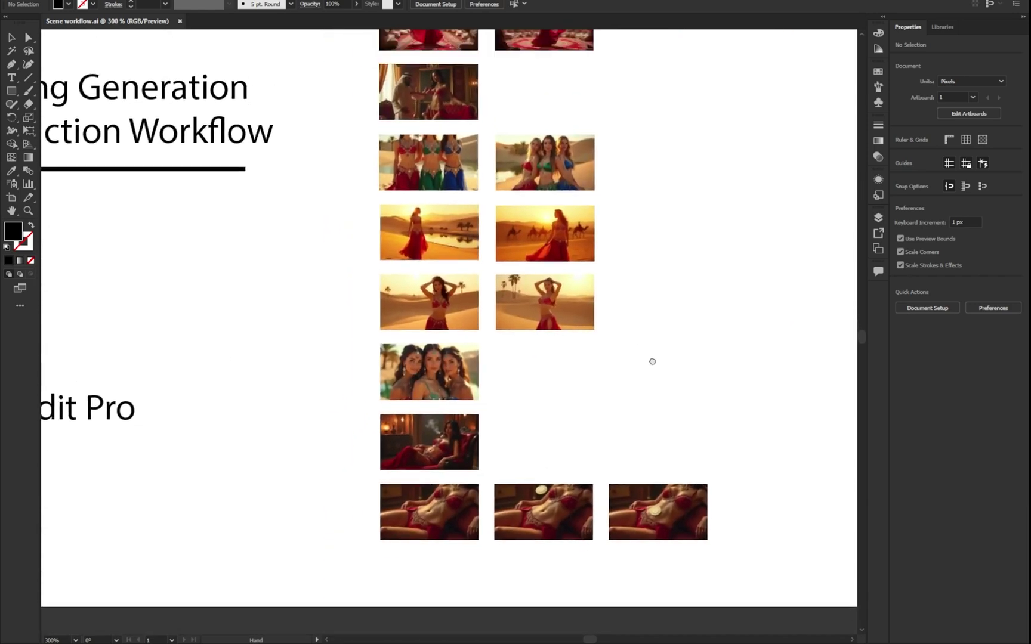
scroll(516, 234, down, 1)
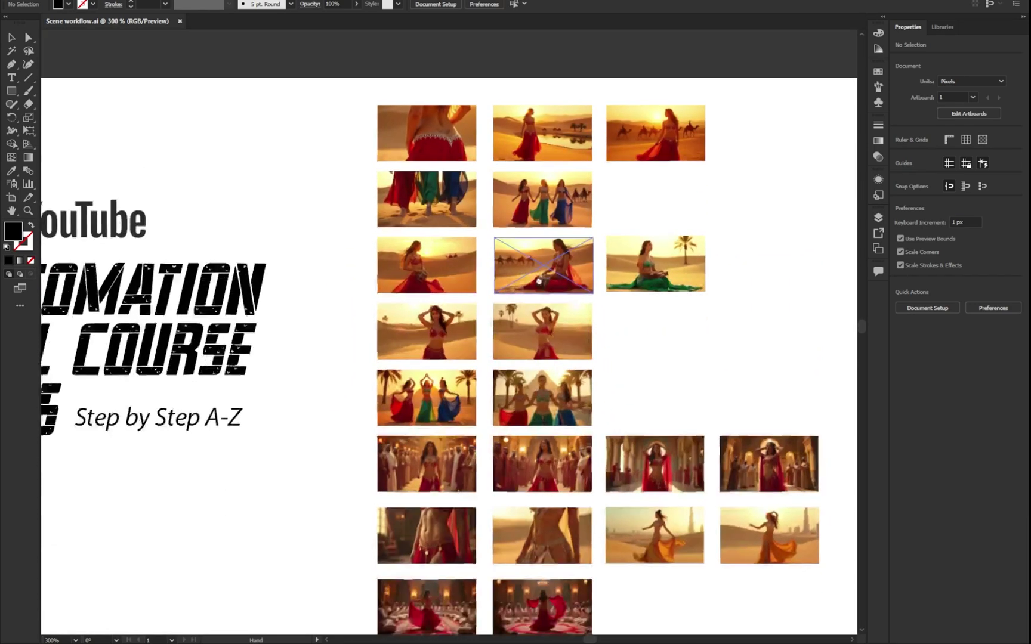
scroll(561, 221, up, 1)
scroll(601, 451, down, 4)
scroll(601, 451, down, 10)
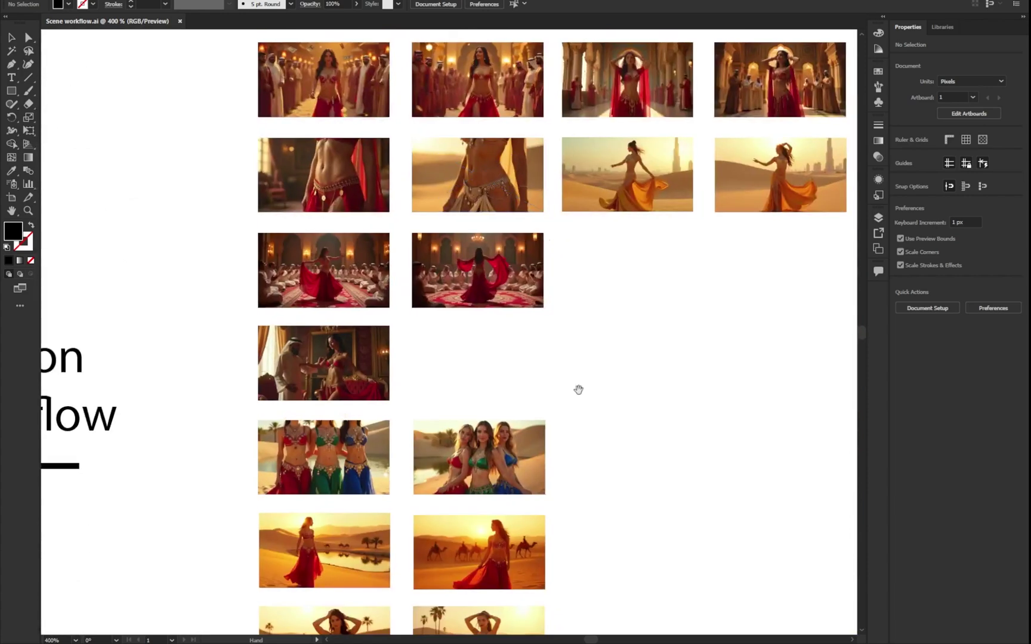
scroll(543, 336, up, 20)
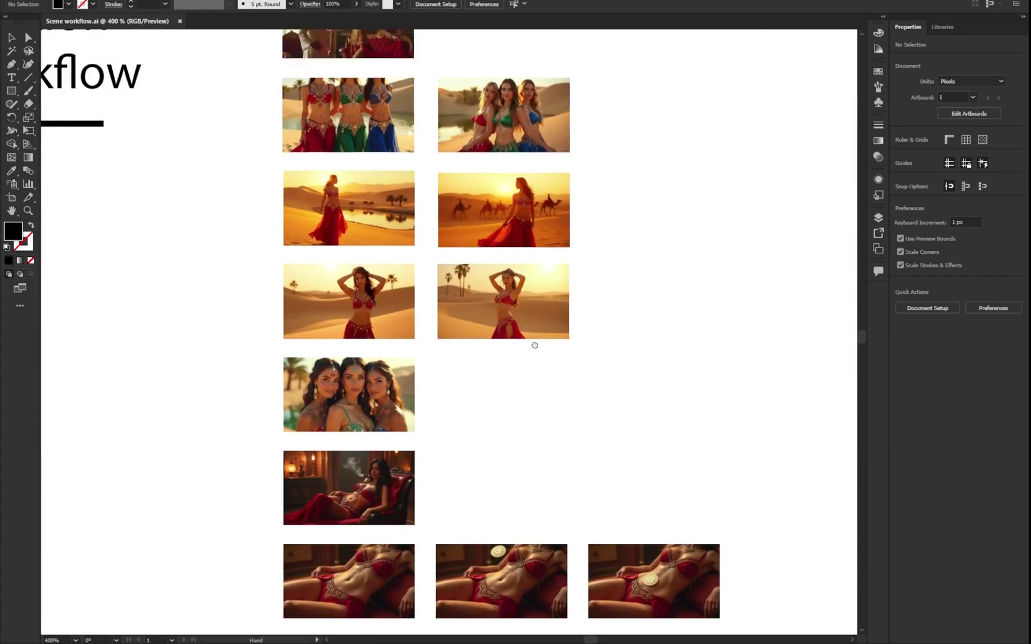
scroll(551, 387, down, 2)
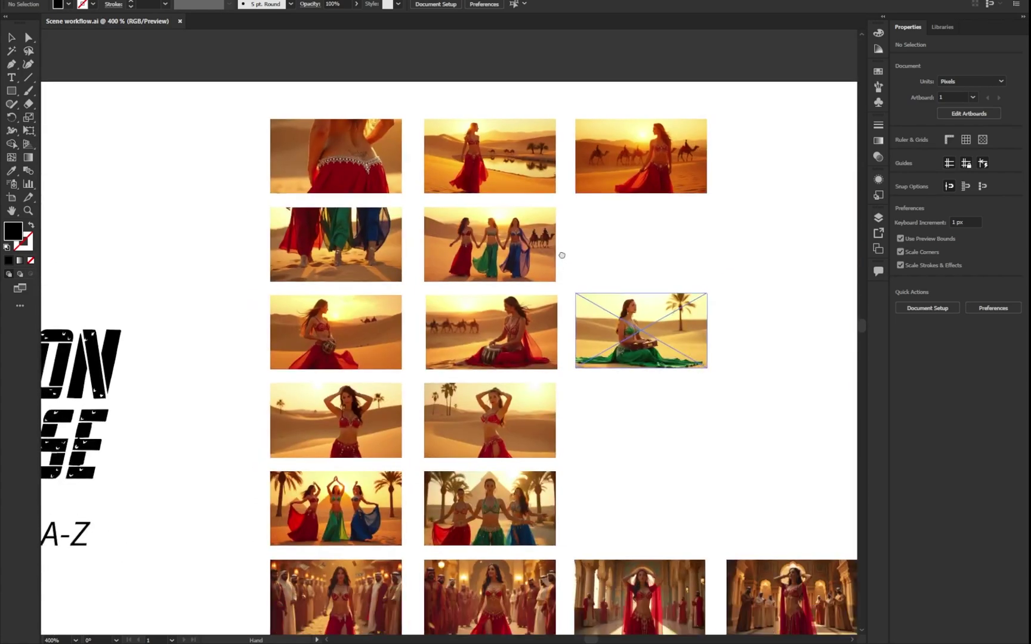
key(alt+Tab)
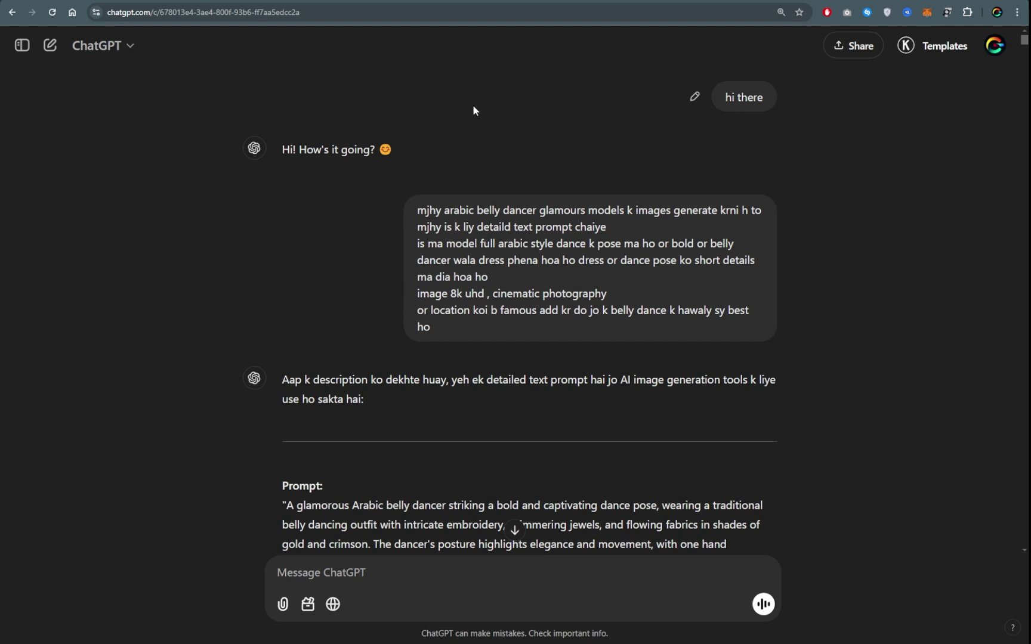
scroll(540, 150, down, 2)
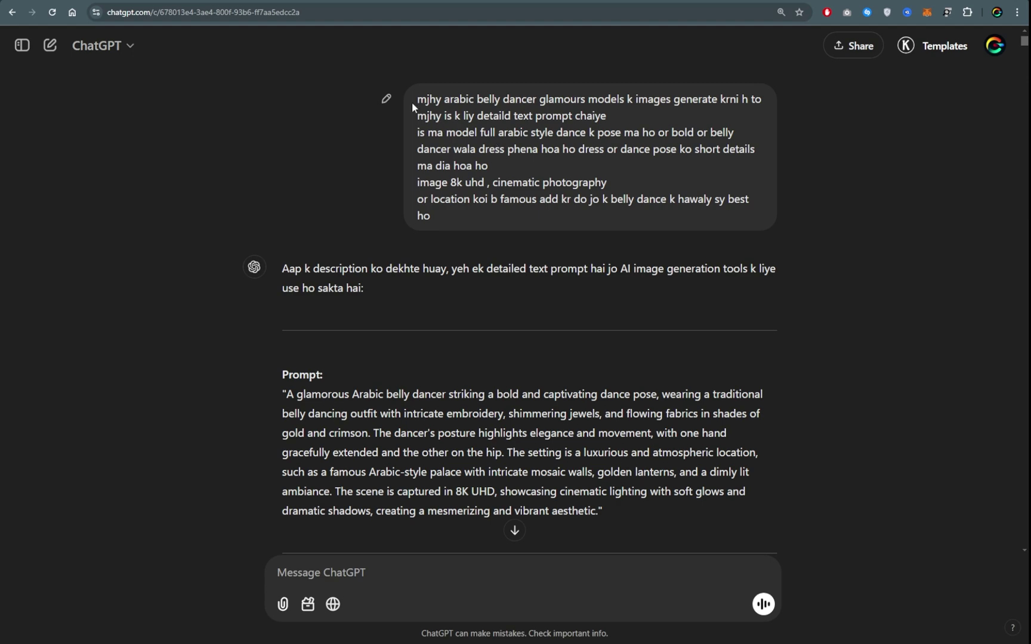
Step: Highlight the original request's opening lines, Arabic dance pose line and dress and pose details
scroll(412, 107, up, 2)
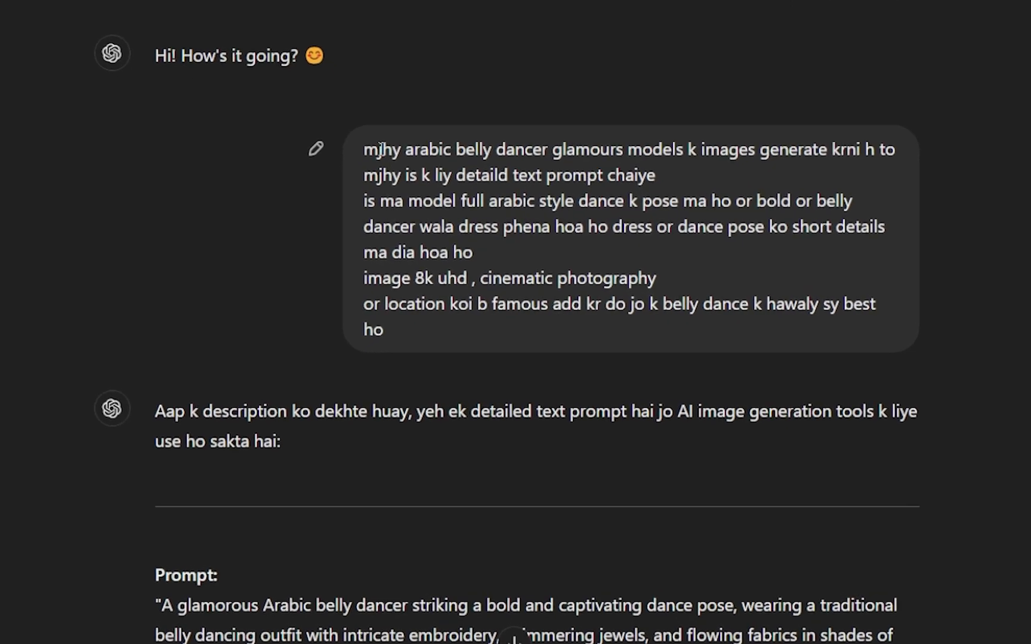
drag(377, 166, 663, 182)
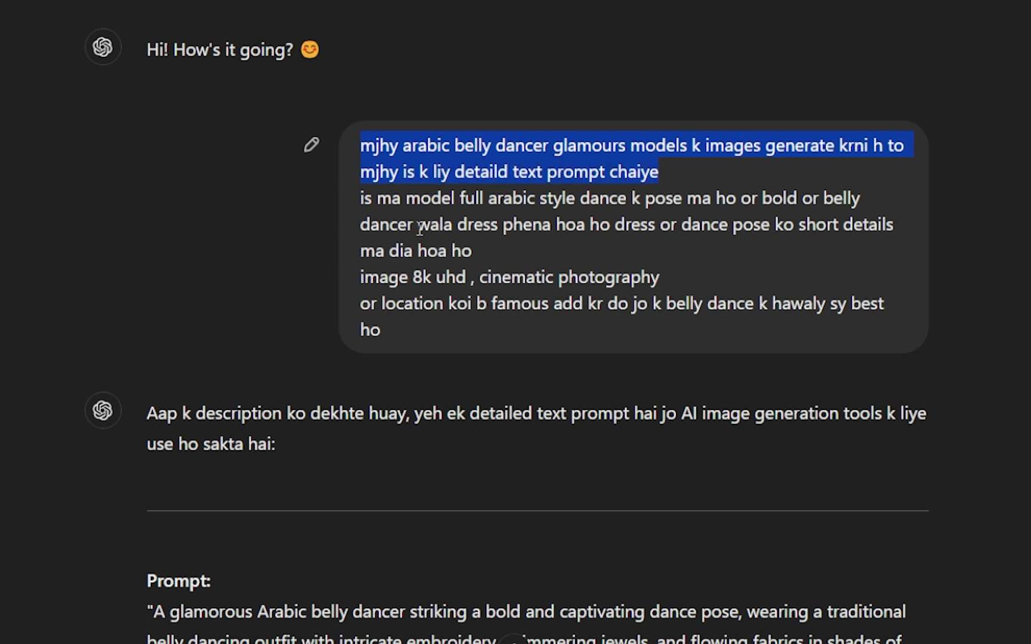
drag(361, 210, 498, 209)
mouse_move(564, 205)
mouse_down()
mouse_move(868, 205)
mouse_move(480, 210)
mouse_move(421, 226)
mouse_move(556, 226)
mouse_up()
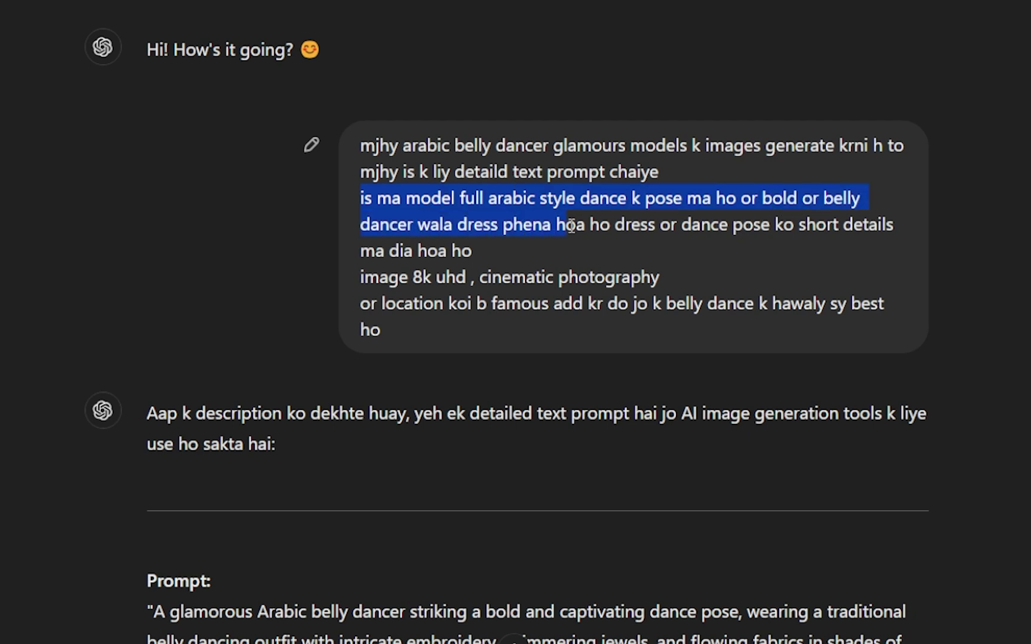
click(651, 254)
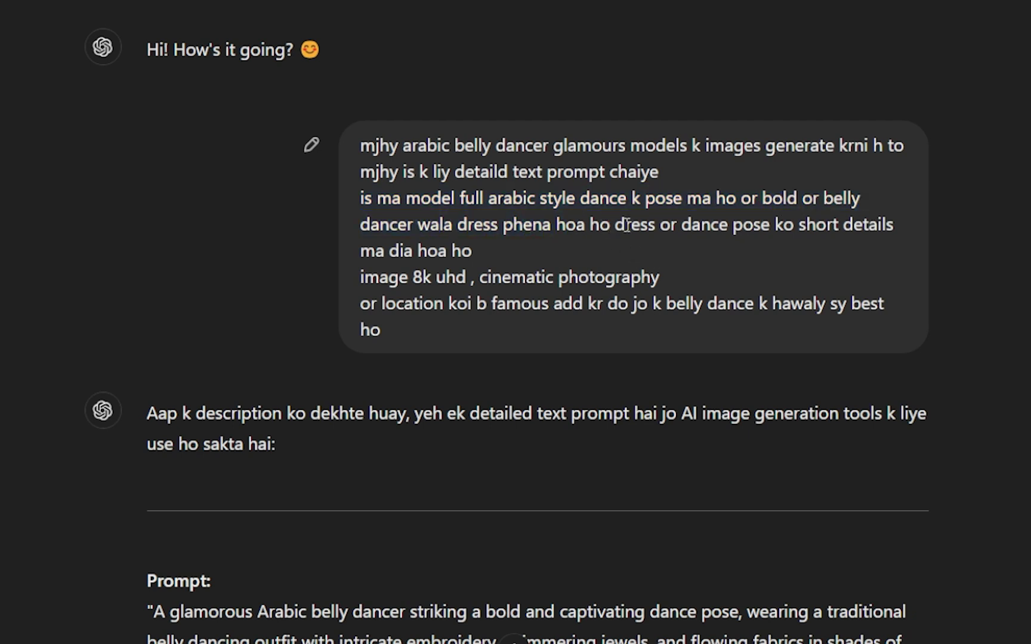
drag(628, 225, 575, 245)
drag(474, 251, 499, 242)
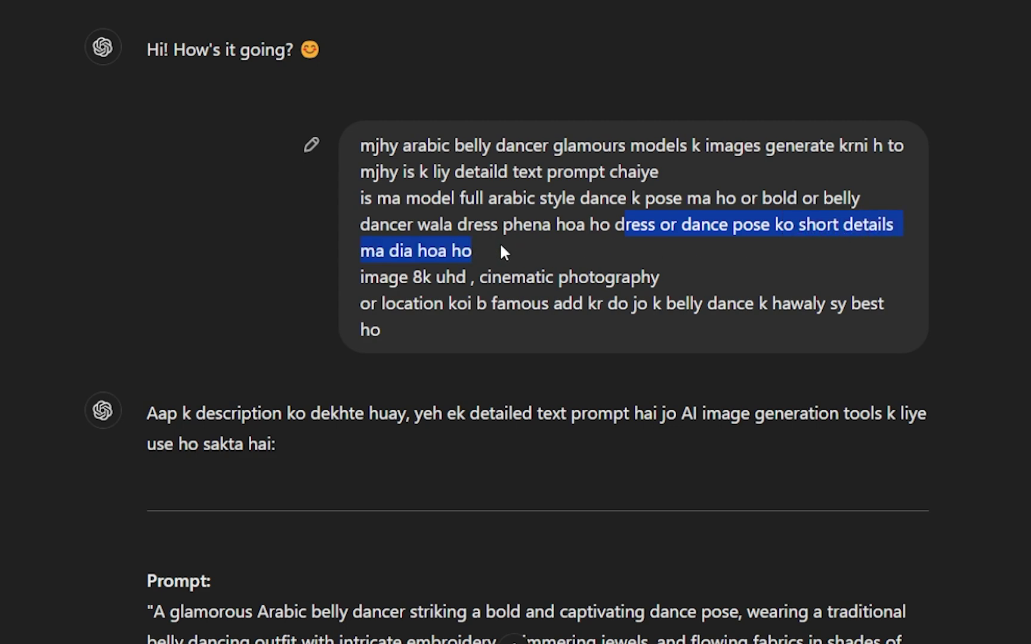
Step: Highlight the request's image quality line and the line asking for a famous location
scroll(697, 223, down, 3)
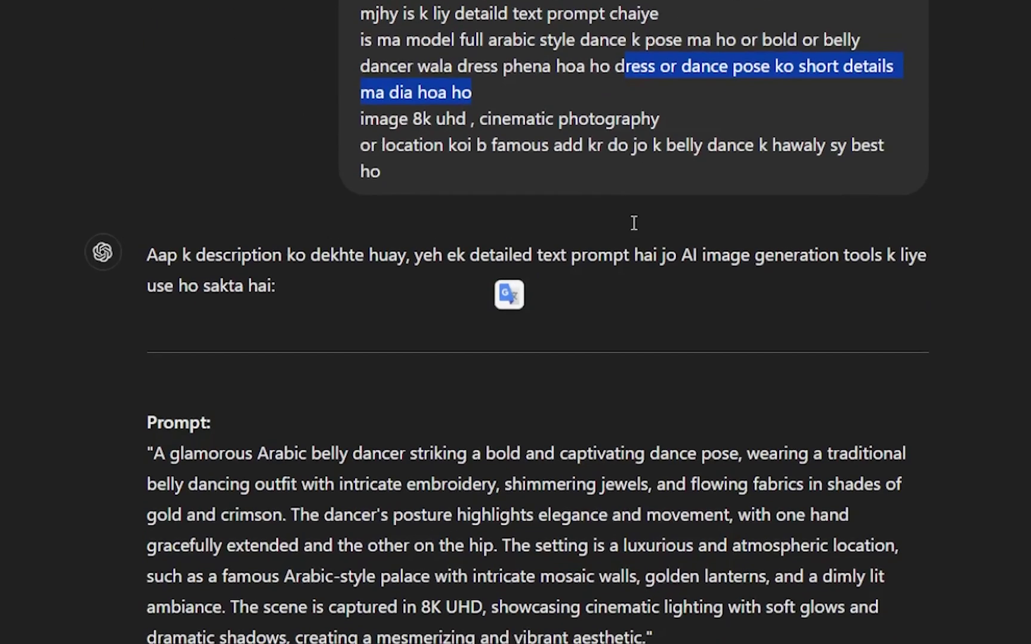
scroll(697, 223, up, 1)
click(364, 170)
drag(364, 171, 661, 173)
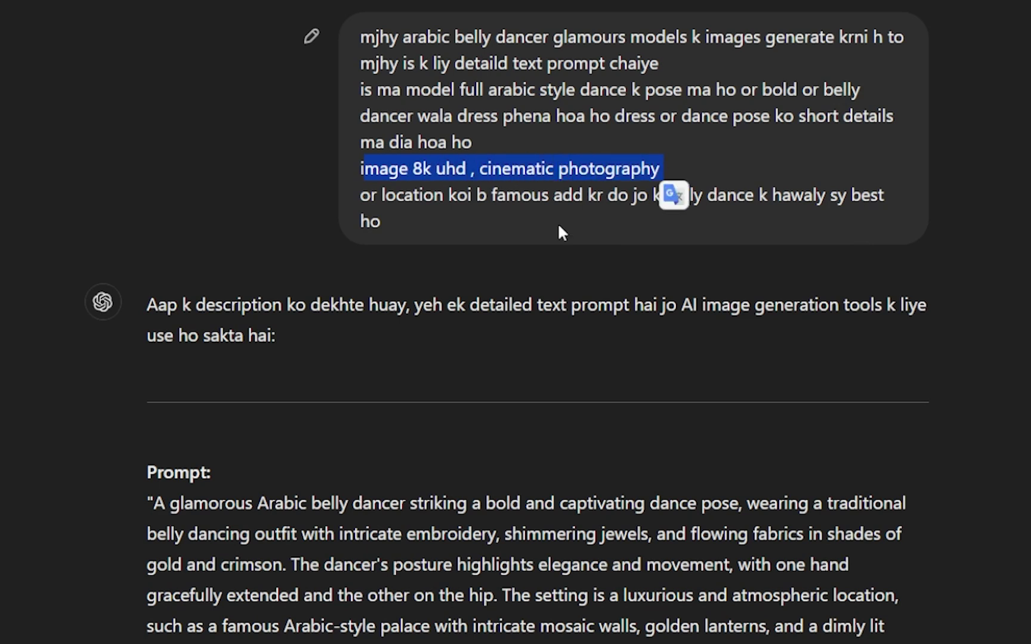
click(388, 202)
drag(392, 189, 878, 196)
click(530, 219)
Step: Select the whole generated prompt paragraph and move on to the golden-hour follow-up
scroll(191, 255, down, 4)
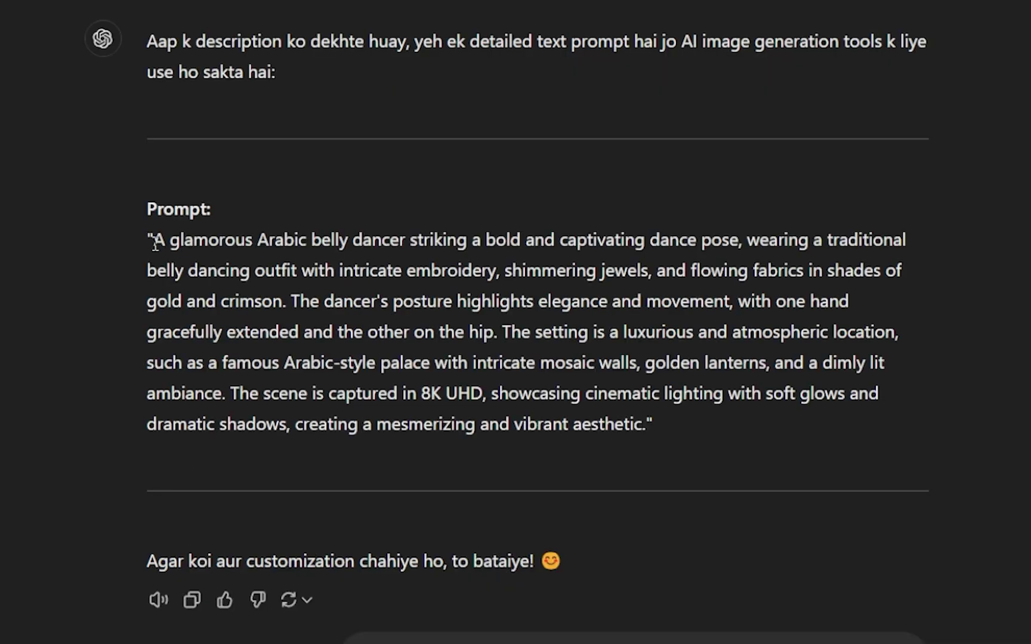
drag(154, 241, 644, 423)
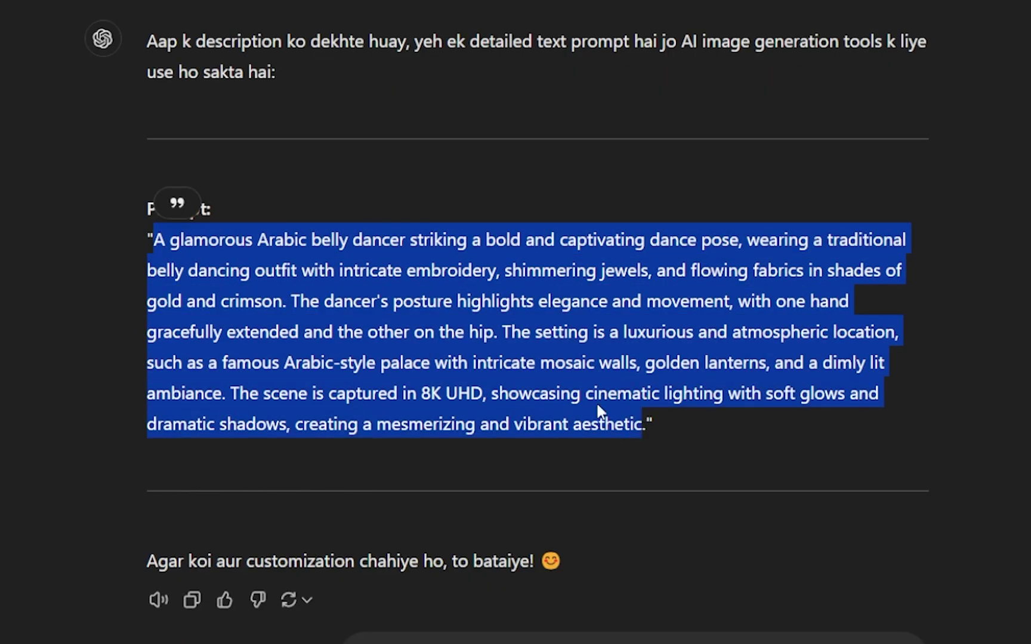
scroll(459, 369, down, 6)
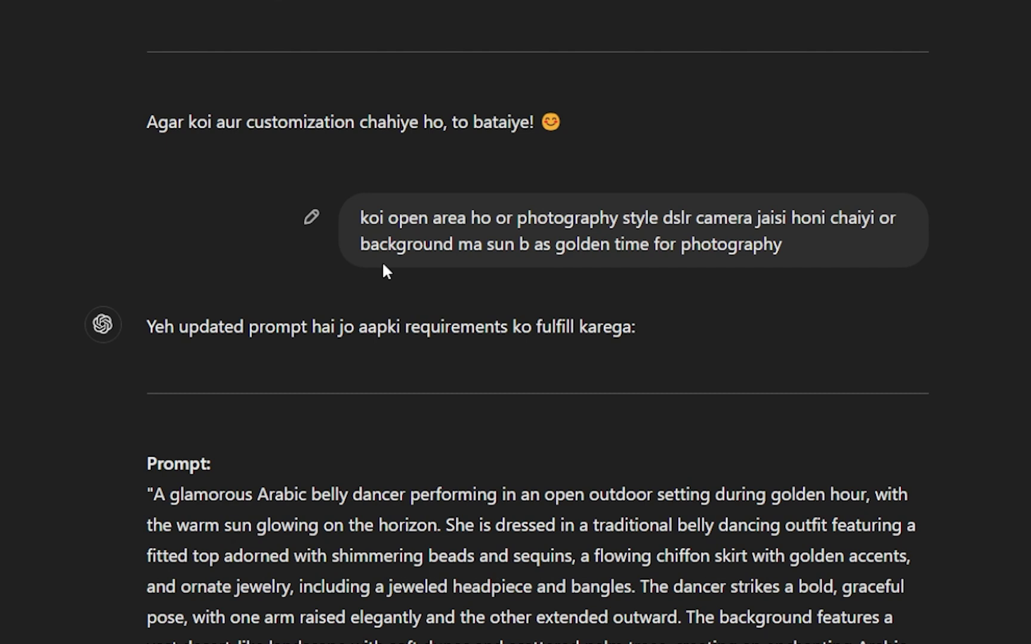
Step: Highlight the golden-hour request's opening, its open-area DSLR camera wording and the sun-in-background part
drag(438, 218, 648, 234)
click(355, 225)
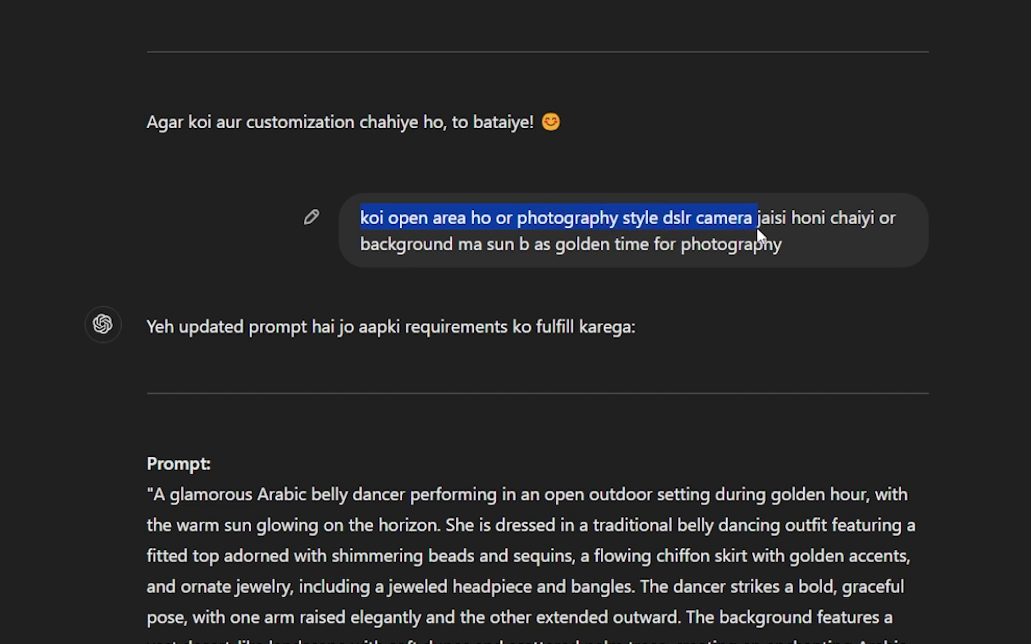
drag(808, 228, 782, 253)
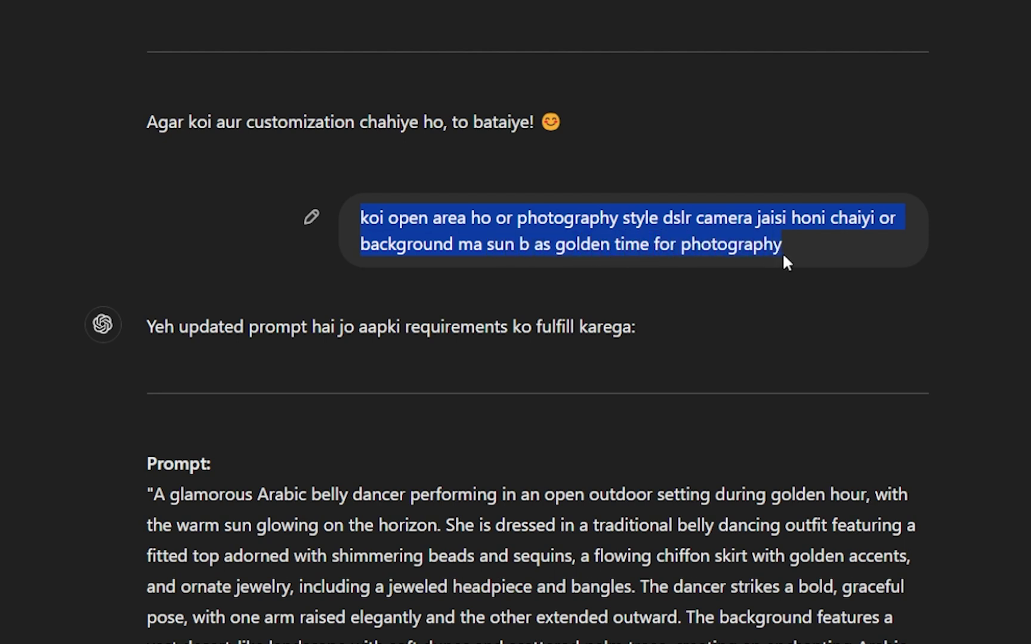
click(794, 253)
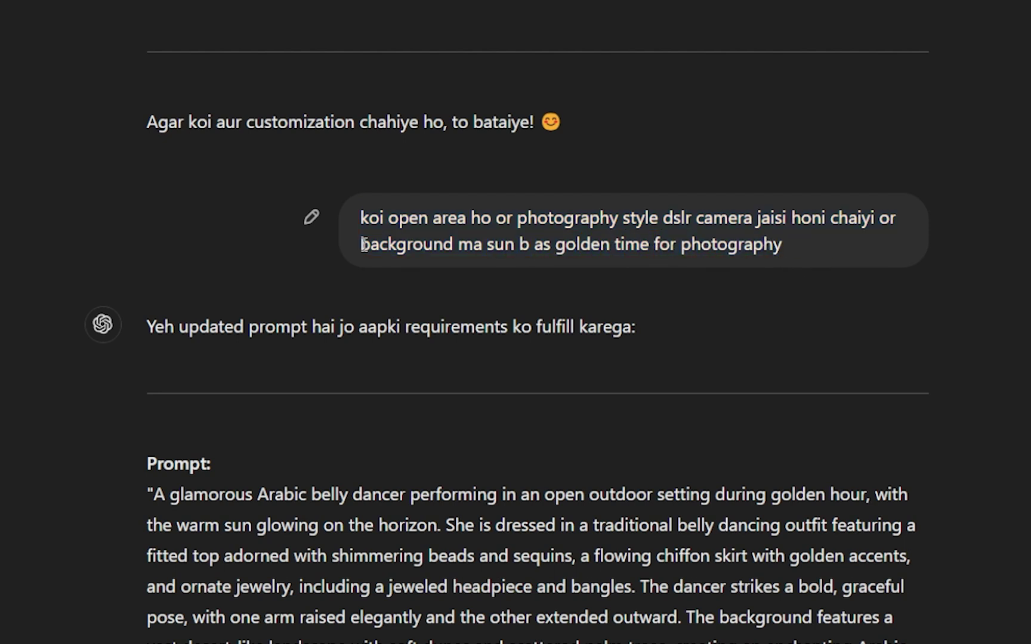
drag(363, 245, 639, 252)
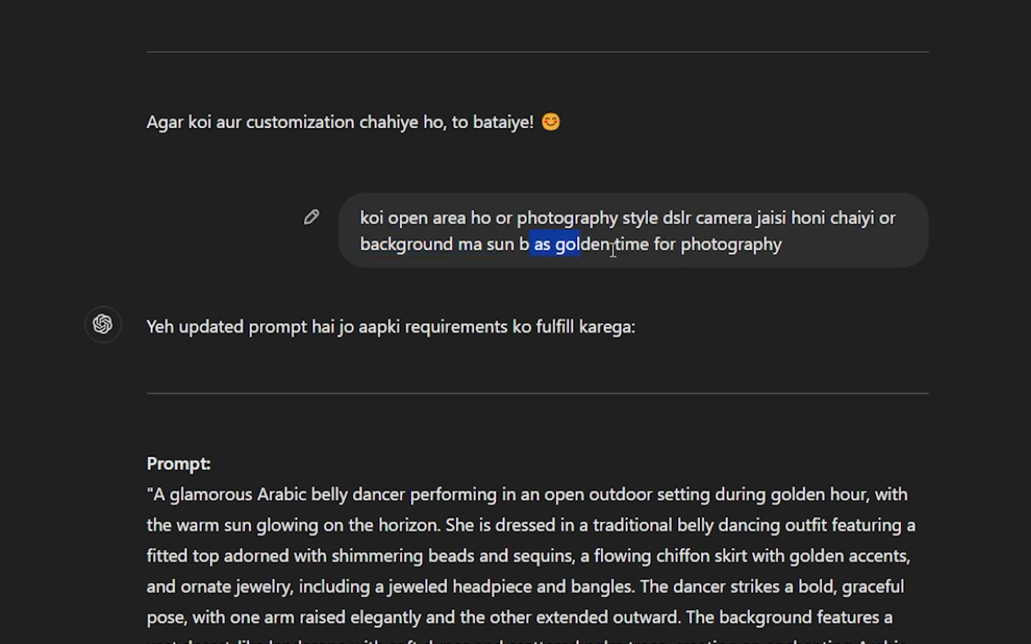
drag(838, 245, 610, 249)
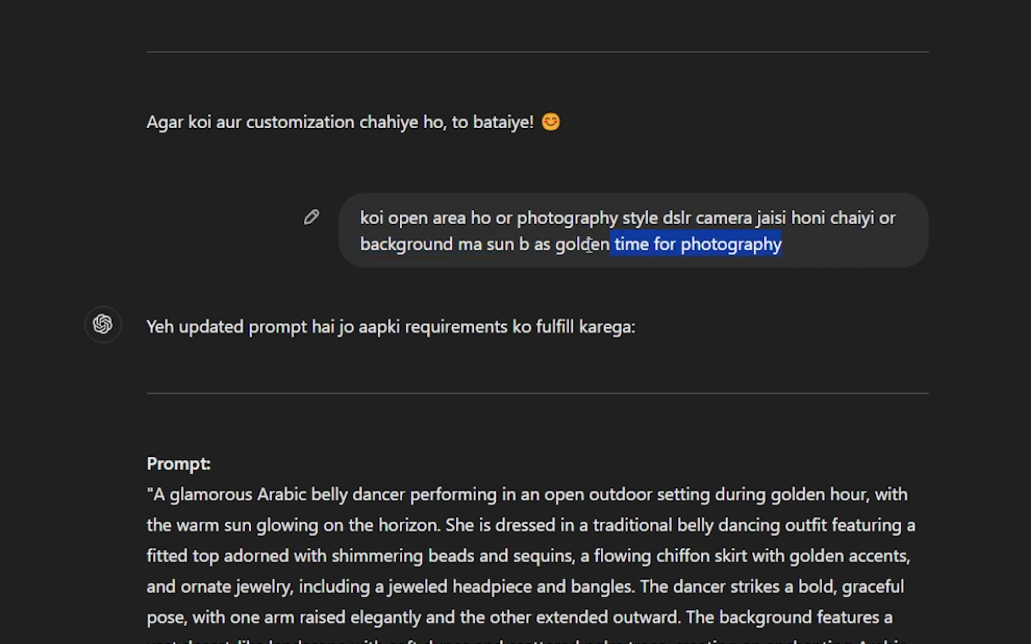
Step: Select the whole desert golden-hour prompt block and move on to the full-body follow-up
scroll(527, 244, down, 6)
drag(149, 55, 263, 295)
click(481, 328)
scroll(486, 329, down, 3)
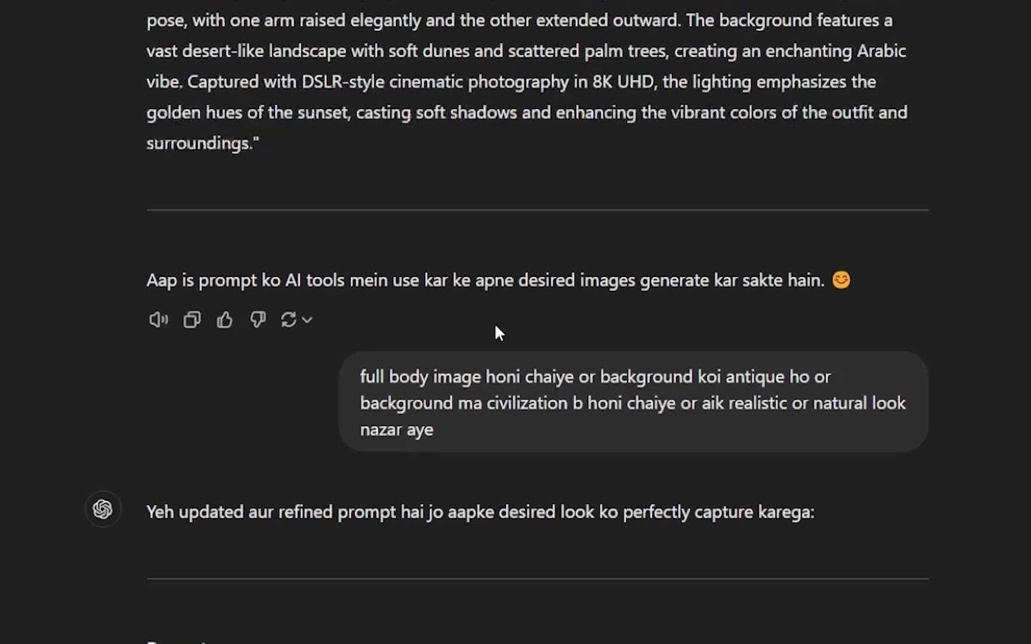
scroll(448, 179, up, 7)
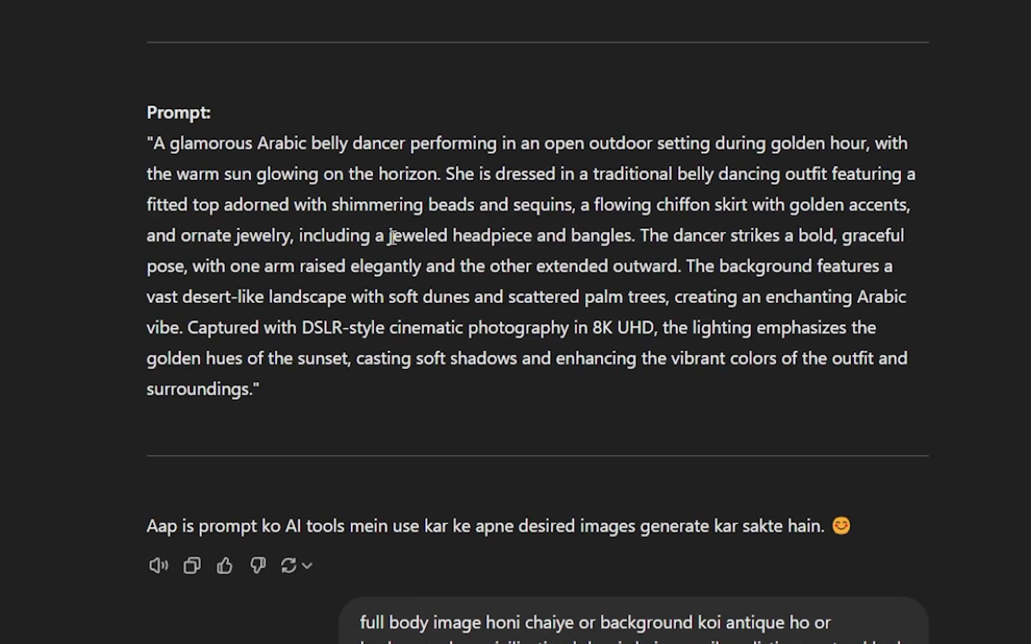
scroll(393, 237, down, 7)
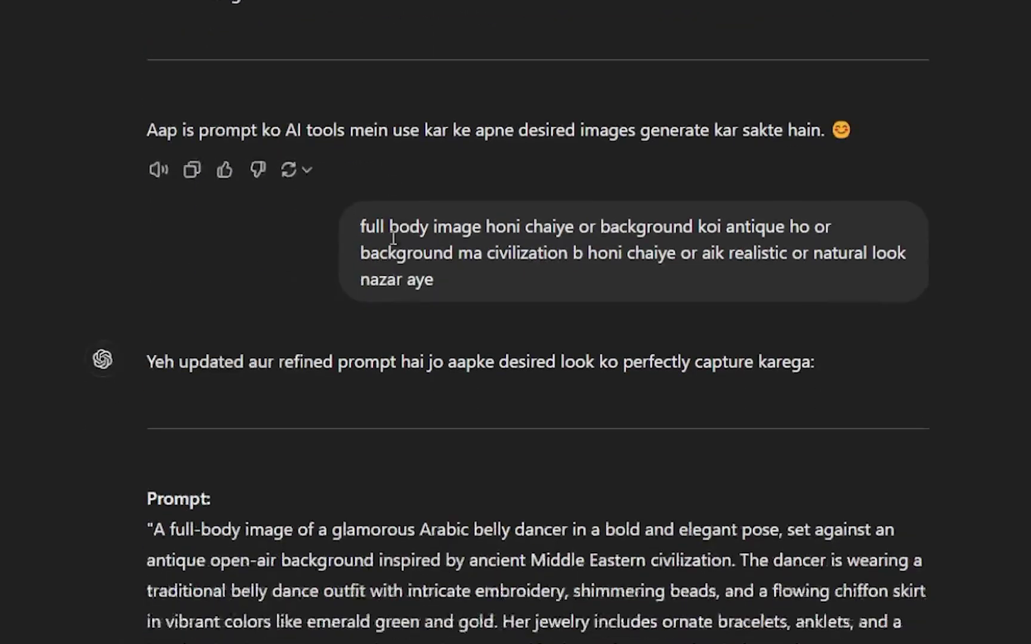
scroll(362, 185, up, 7)
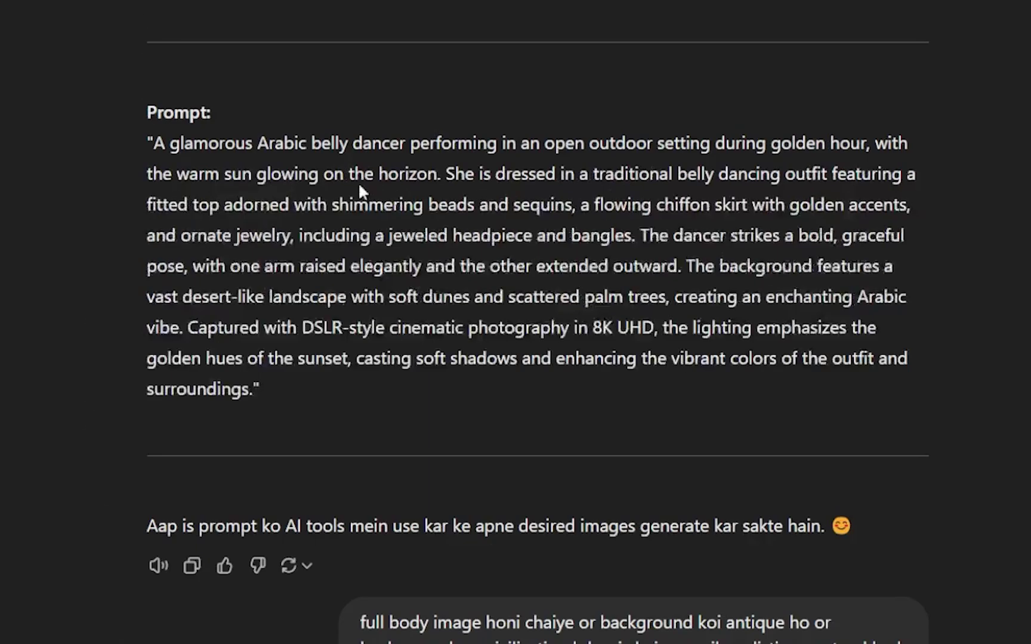
drag(129, 138, 280, 383)
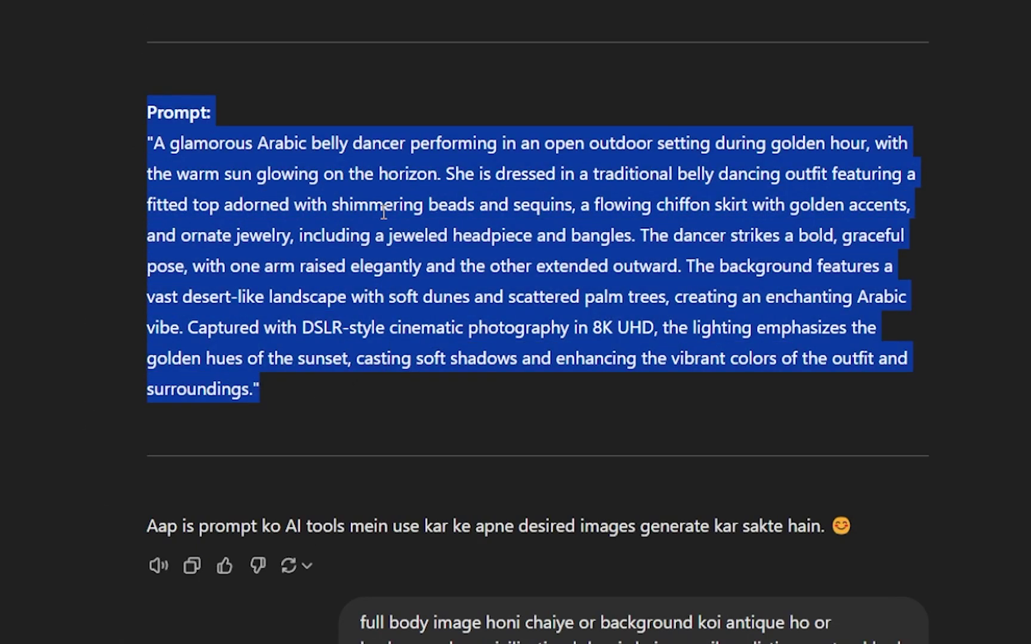
scroll(414, 226, down, 6)
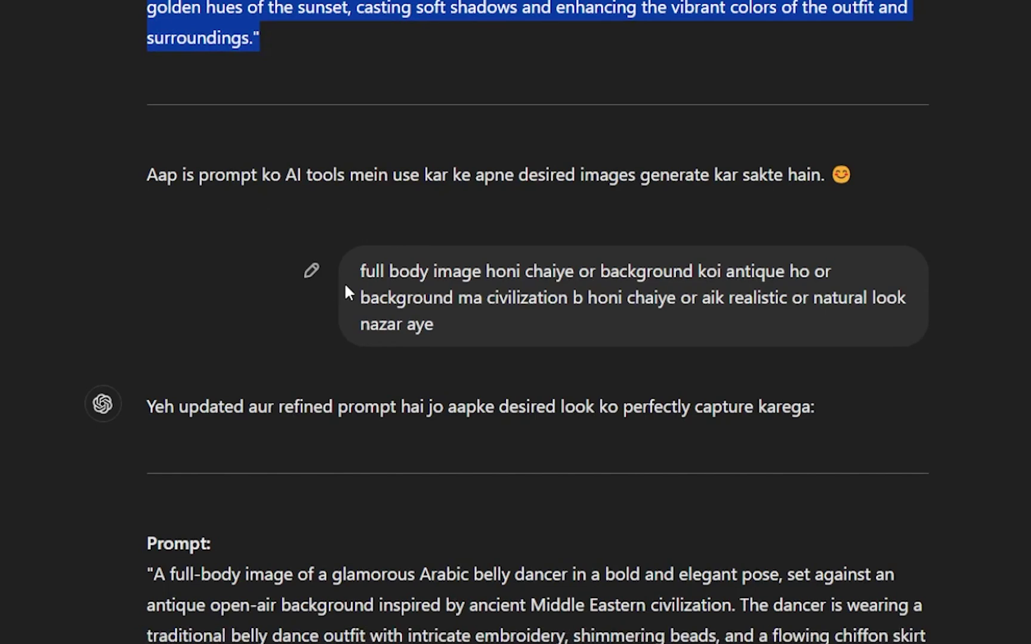
Step: Highlight the full-body request, select the refined full-body prompt paragraph, and move on to the Atlantis request
drag(358, 270, 556, 327)
scroll(391, 286, down, 5)
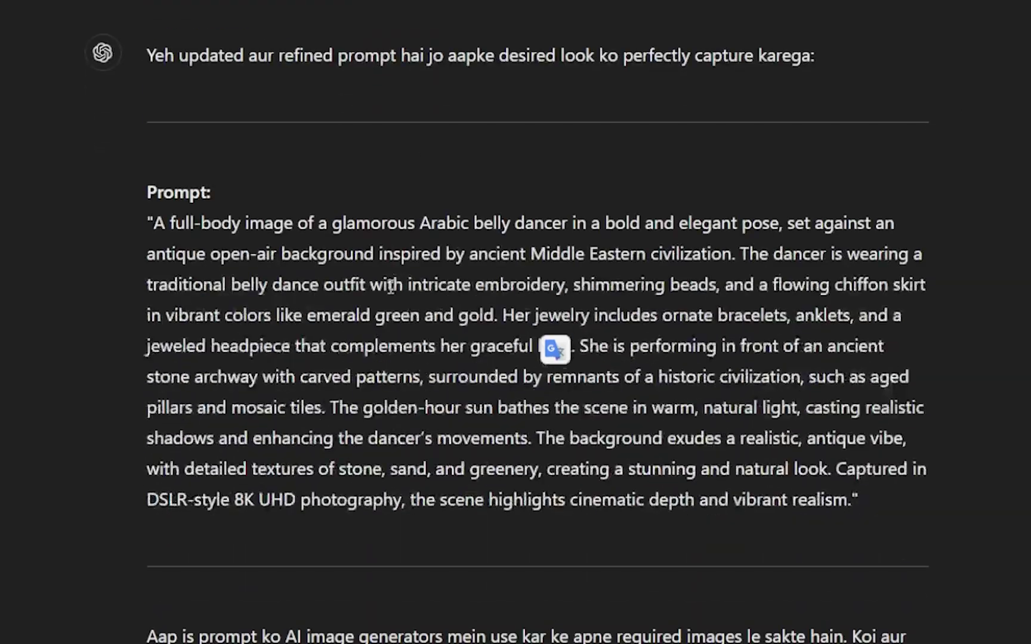
drag(151, 225, 862, 530)
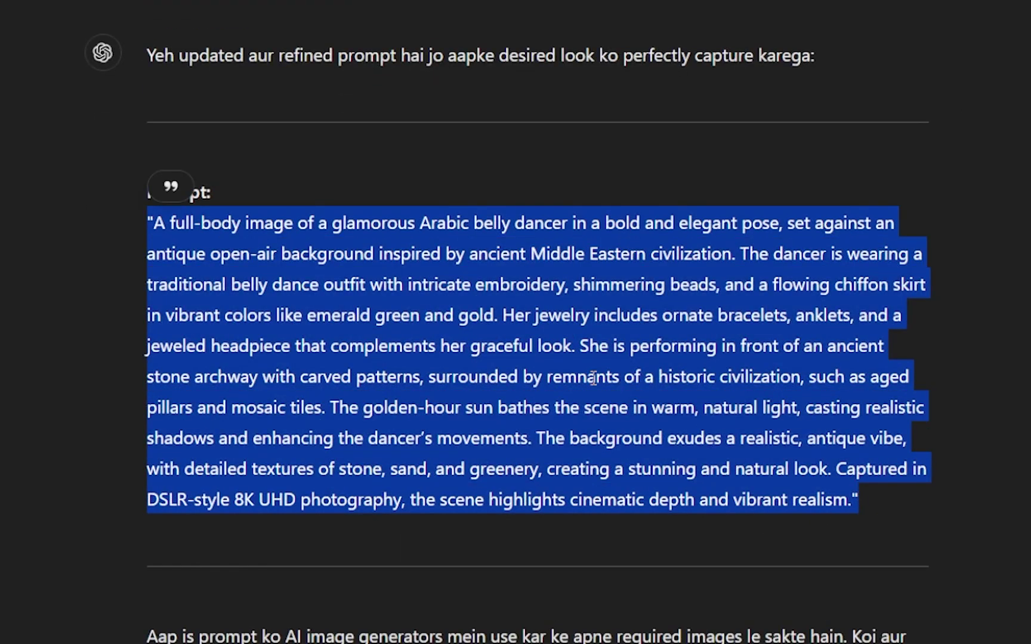
scroll(525, 352, down, 6)
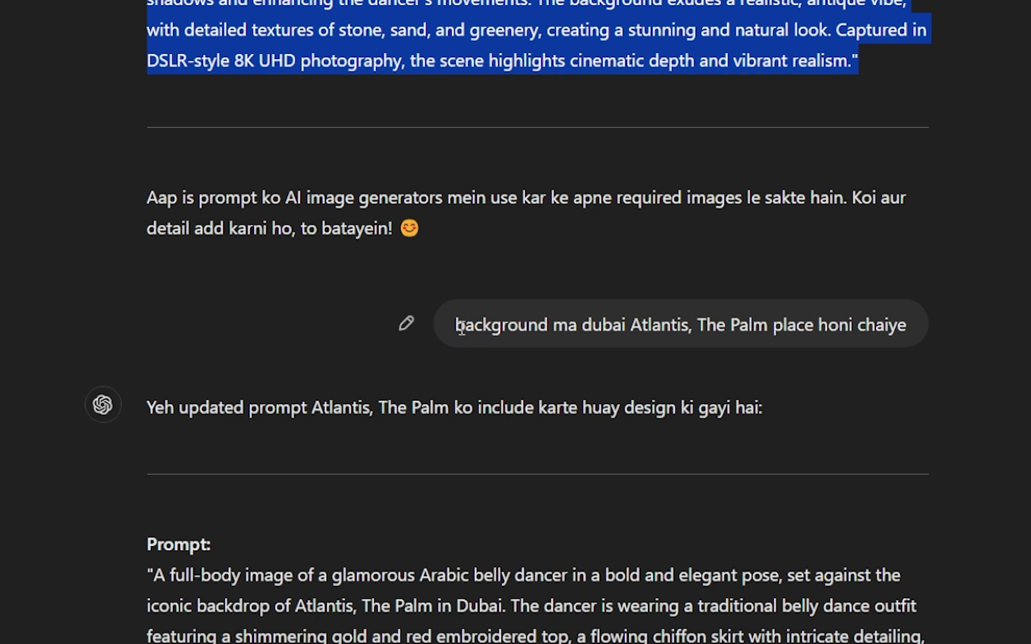
Step: Highlight 'dubai Atlantis, The Palm' in the request, select the Atlantis prompt, and reach the Dubai-Egypt request
drag(455, 324, 914, 335)
click(617, 331)
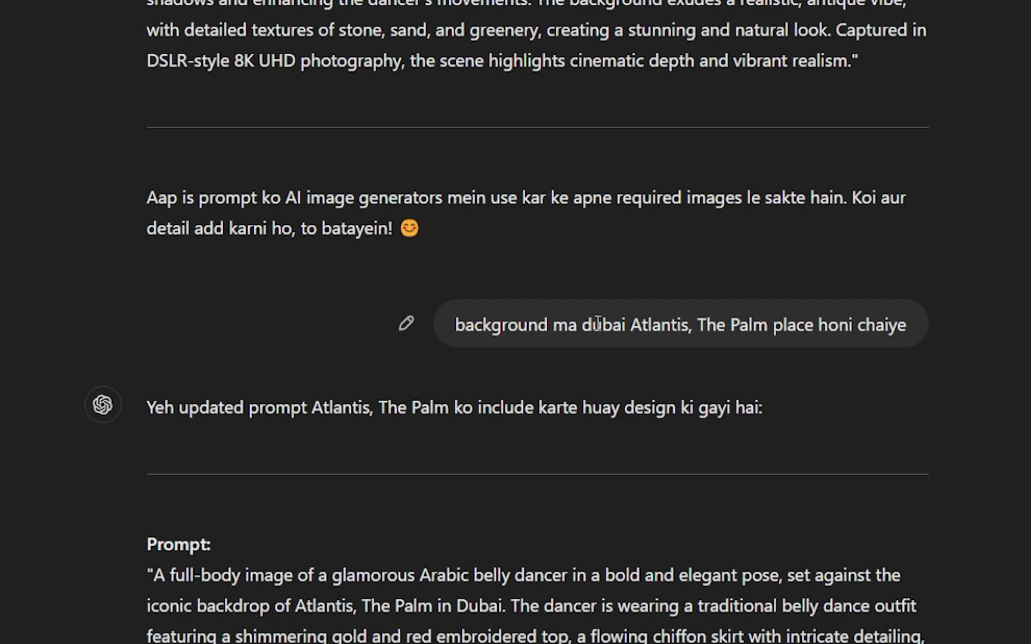
drag(585, 329, 768, 330)
scroll(595, 318, down, 5)
drag(151, 227, 575, 538)
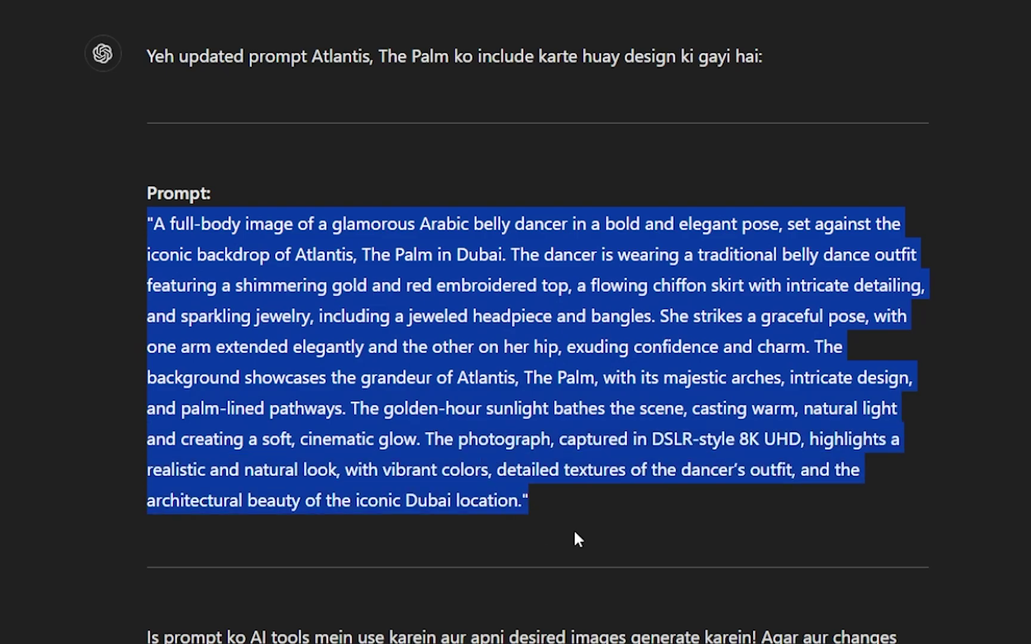
scroll(548, 321, down, 7)
scroll(549, 321, down, 3)
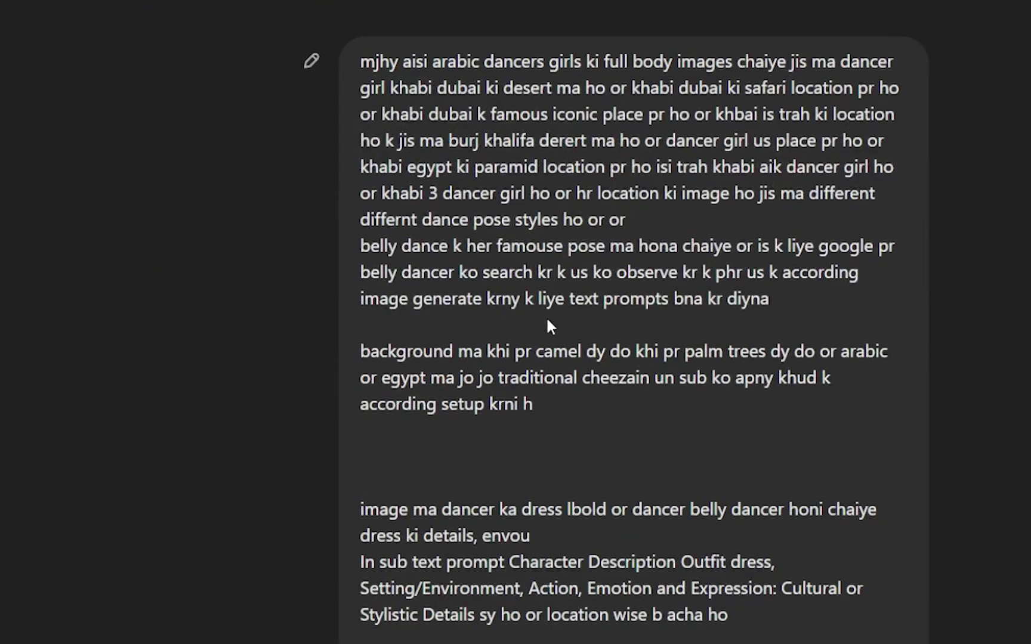
scroll(549, 321, up, 1)
drag(361, 62, 798, 64)
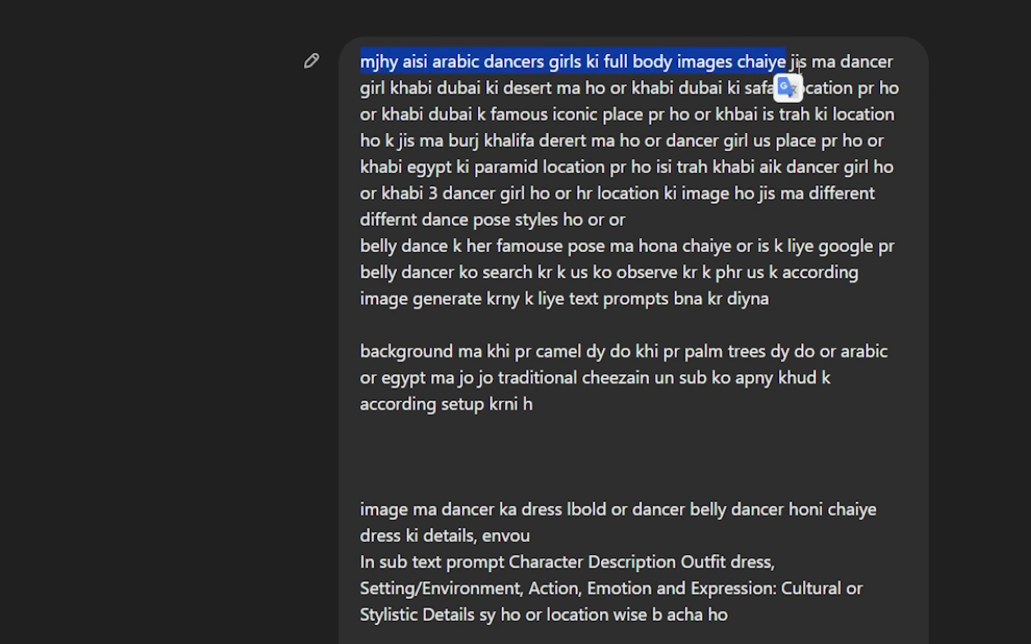
shift+click(906, 63)
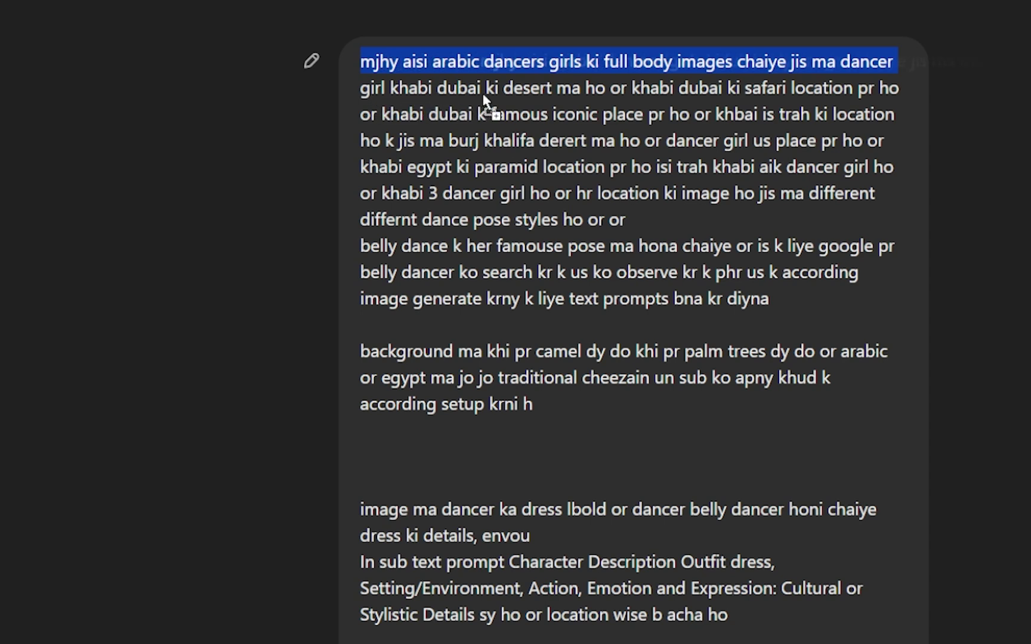
drag(621, 88, 639, 215)
drag(360, 245, 674, 250)
click(357, 240)
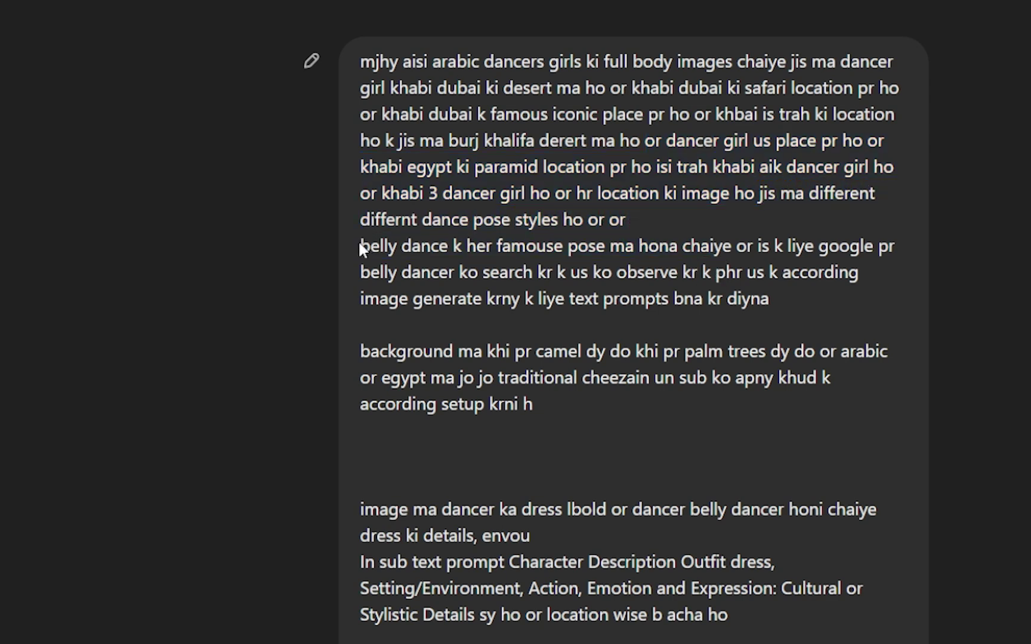
drag(359, 244, 467, 311)
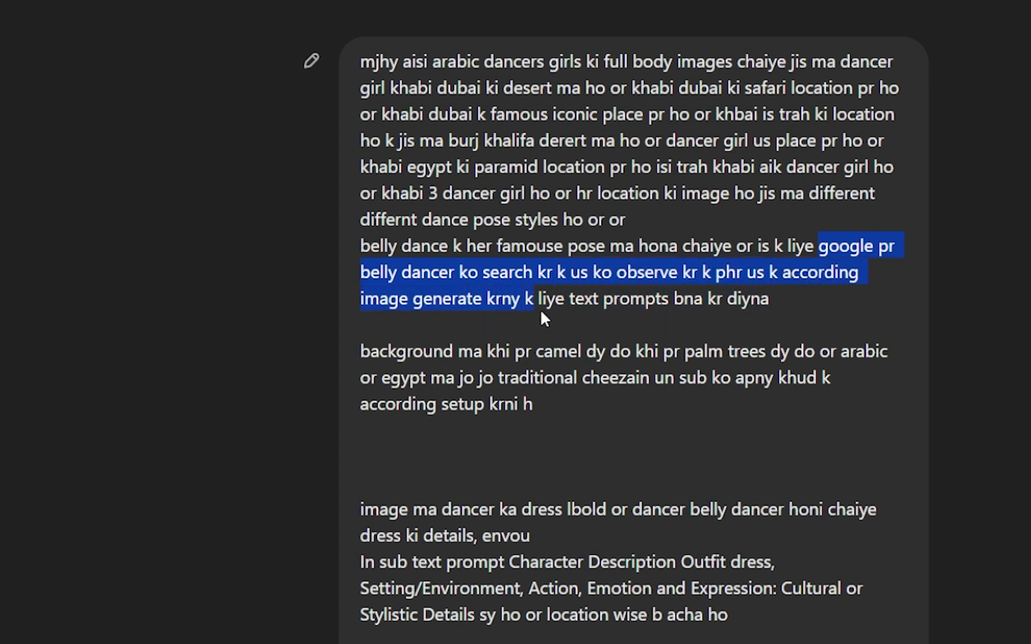
drag(581, 311, 778, 306)
click(733, 258)
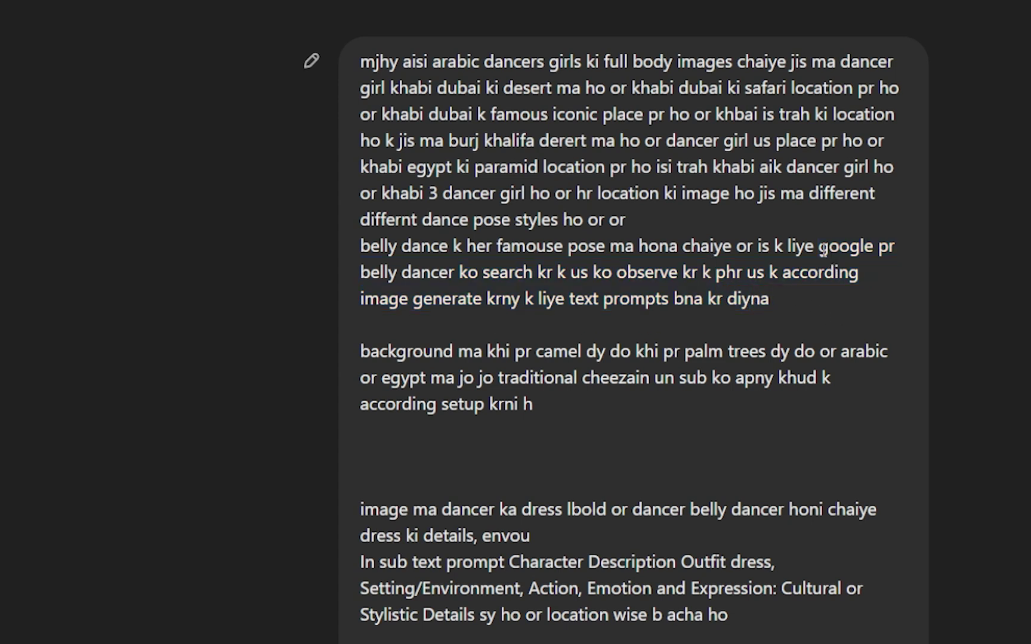
drag(819, 249, 786, 306)
click(790, 304)
drag(360, 355, 543, 402)
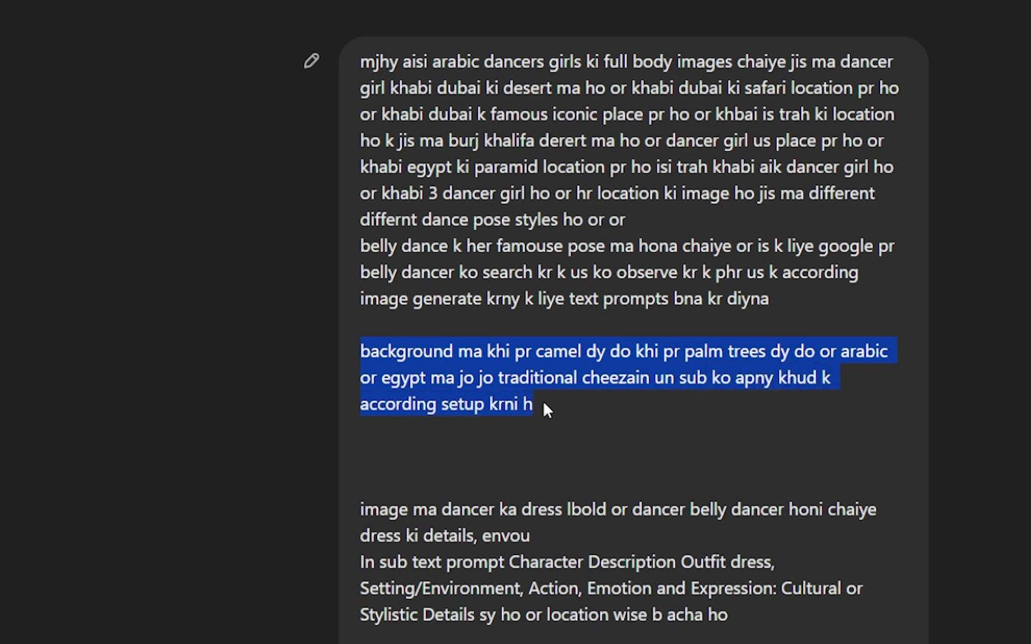
click(620, 418)
drag(361, 353, 660, 405)
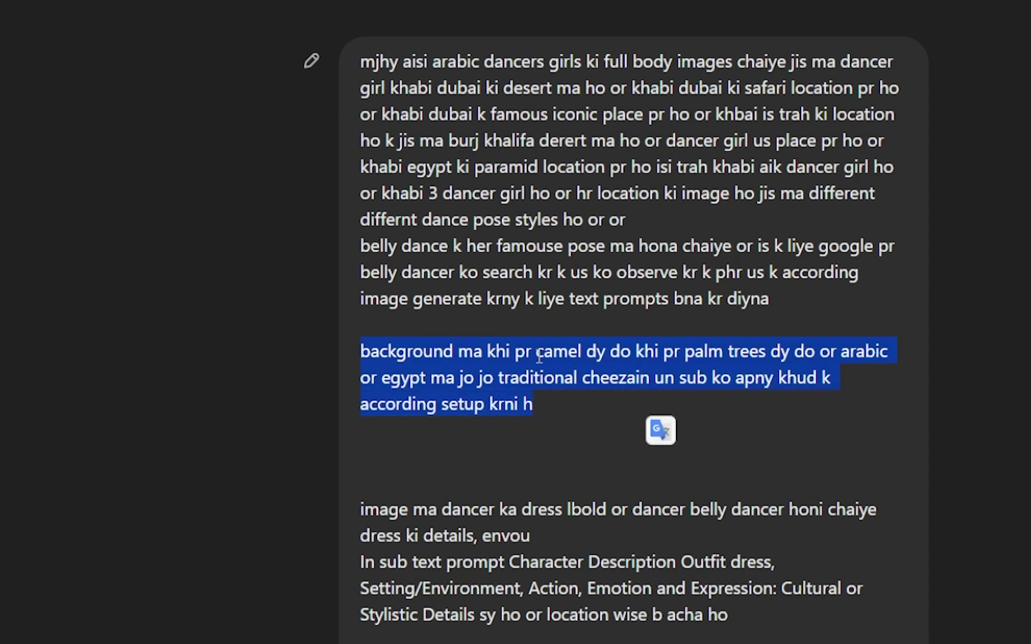
scroll(472, 293, down, 3)
scroll(472, 293, up, 4)
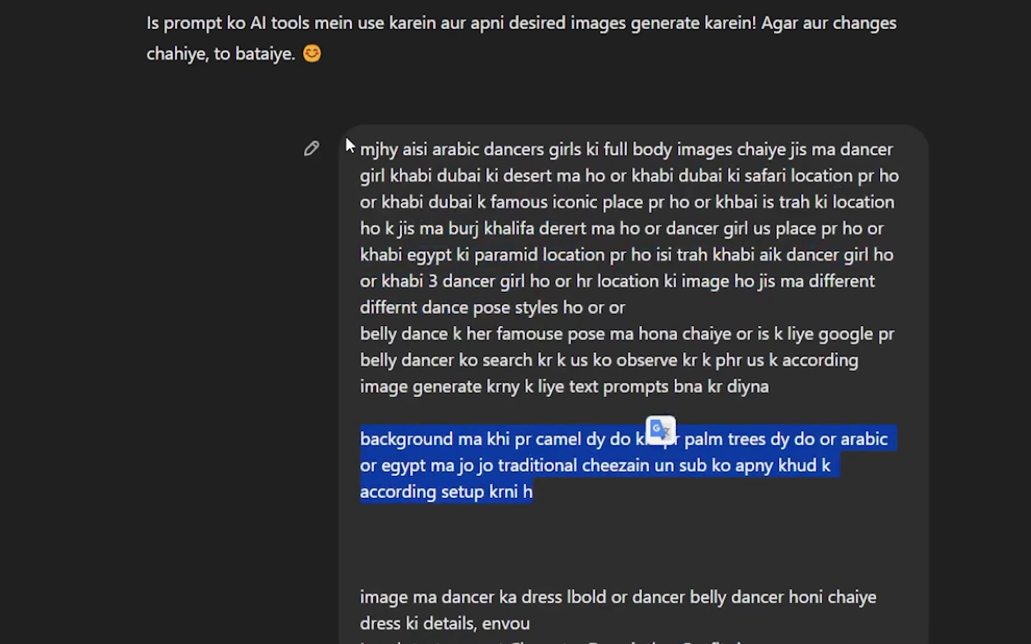
drag(363, 150, 604, 394)
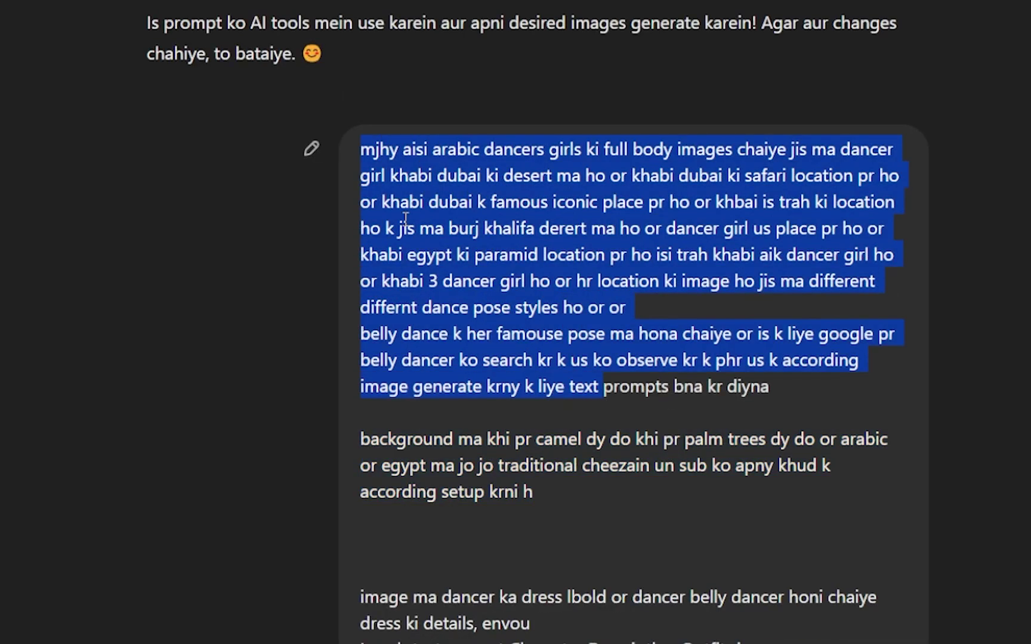
drag(360, 152, 537, 495)
click(373, 145)
drag(358, 152, 832, 477)
click(550, 468)
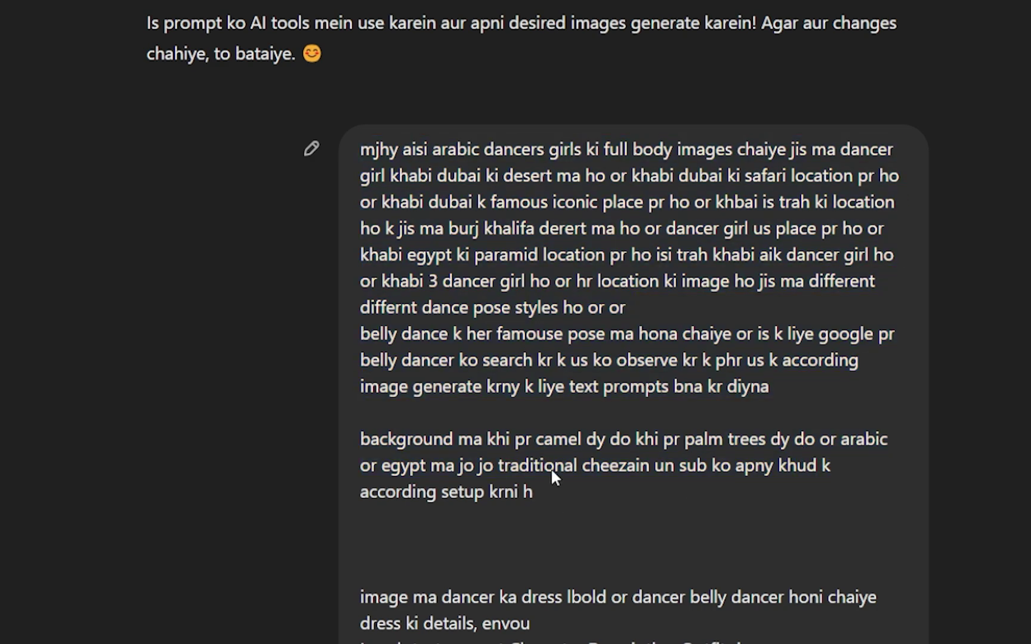
scroll(355, 243, down, 6)
drag(358, 246, 774, 328)
click(495, 290)
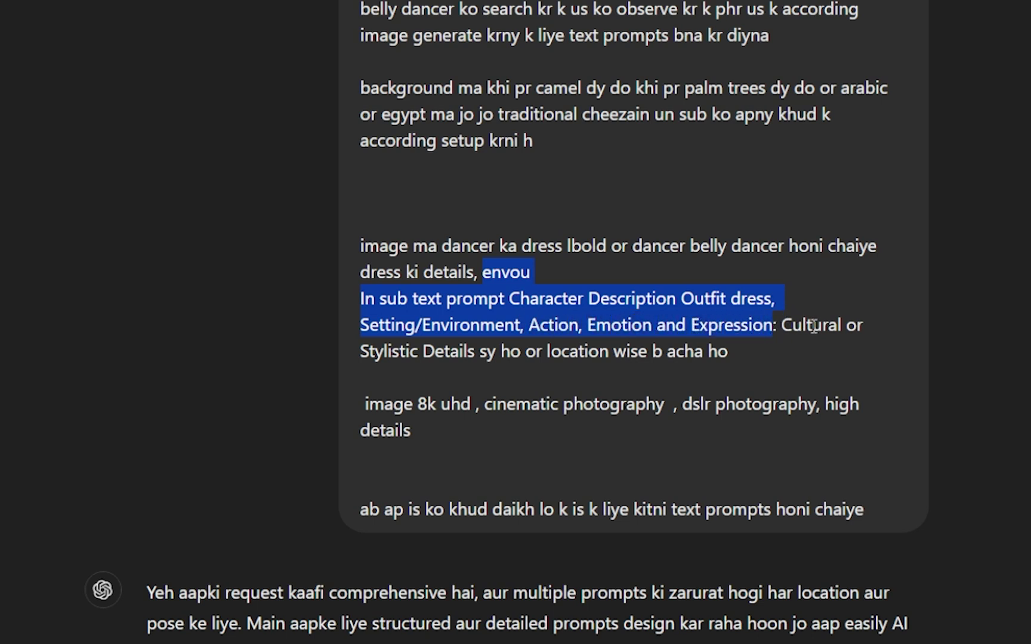
drag(360, 352, 527, 355)
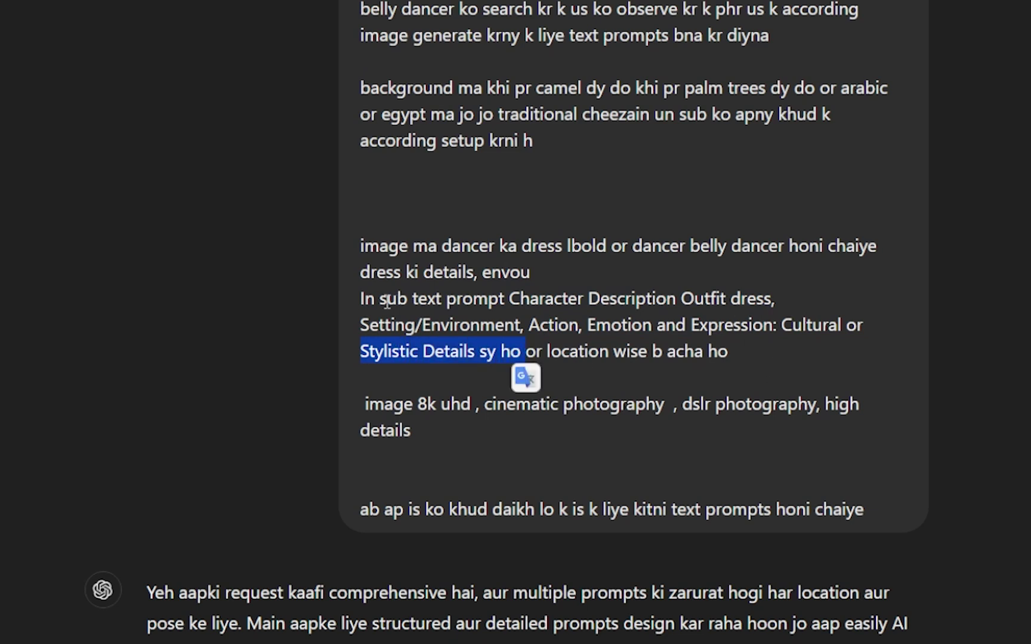
drag(360, 298, 734, 357)
click(767, 356)
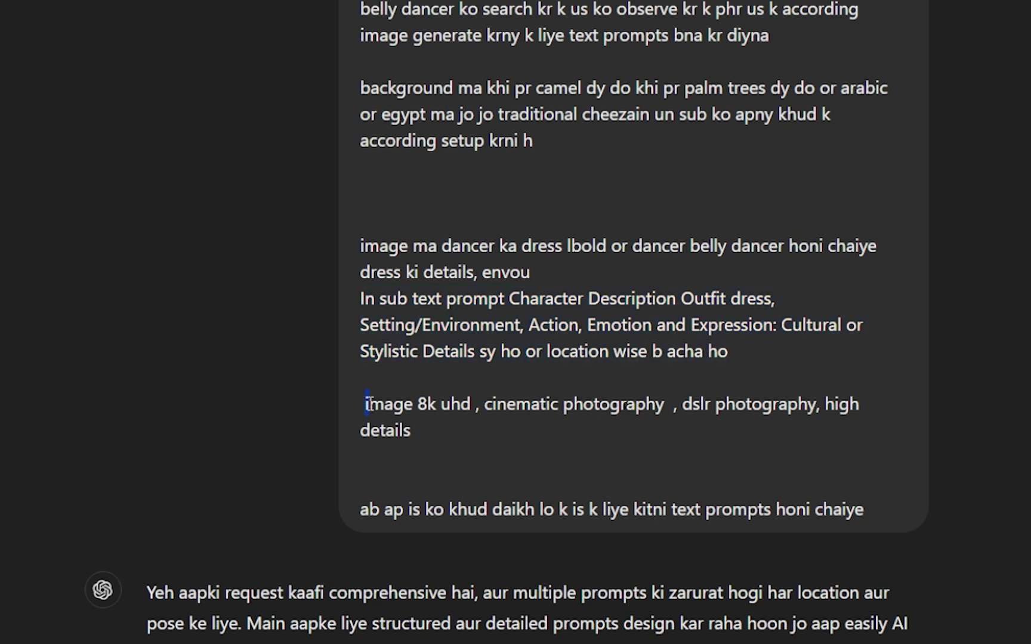
drag(368, 404, 431, 428)
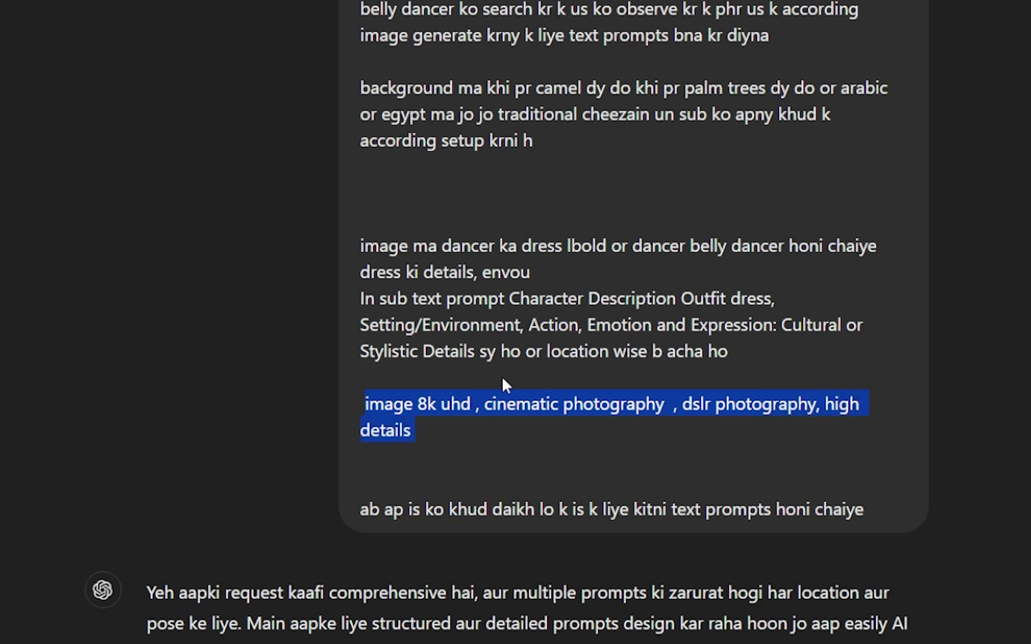
scroll(502, 379, down, 2)
click(523, 370)
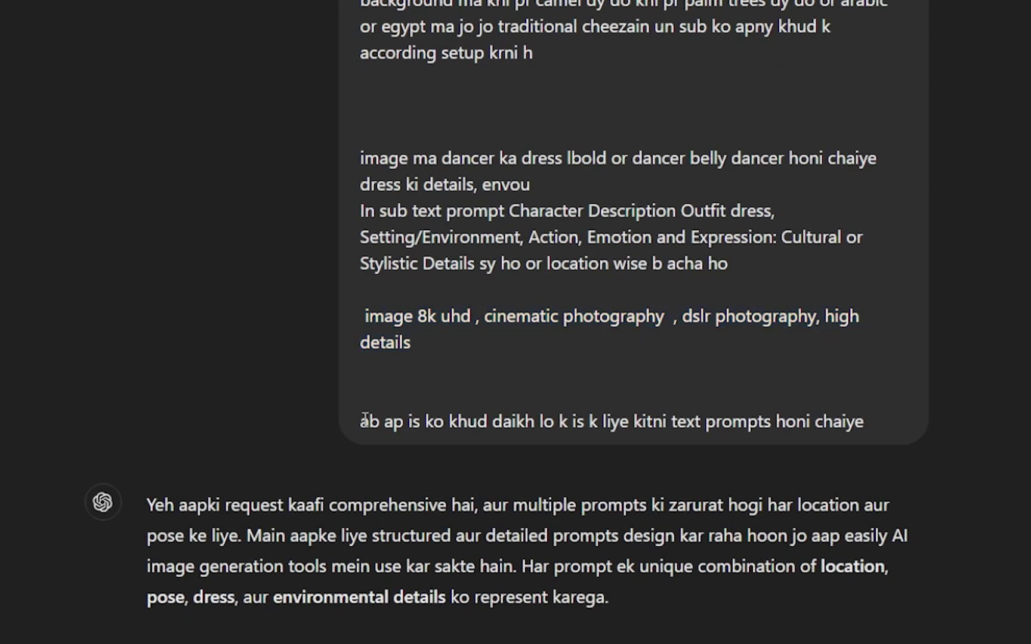
drag(373, 420, 856, 422)
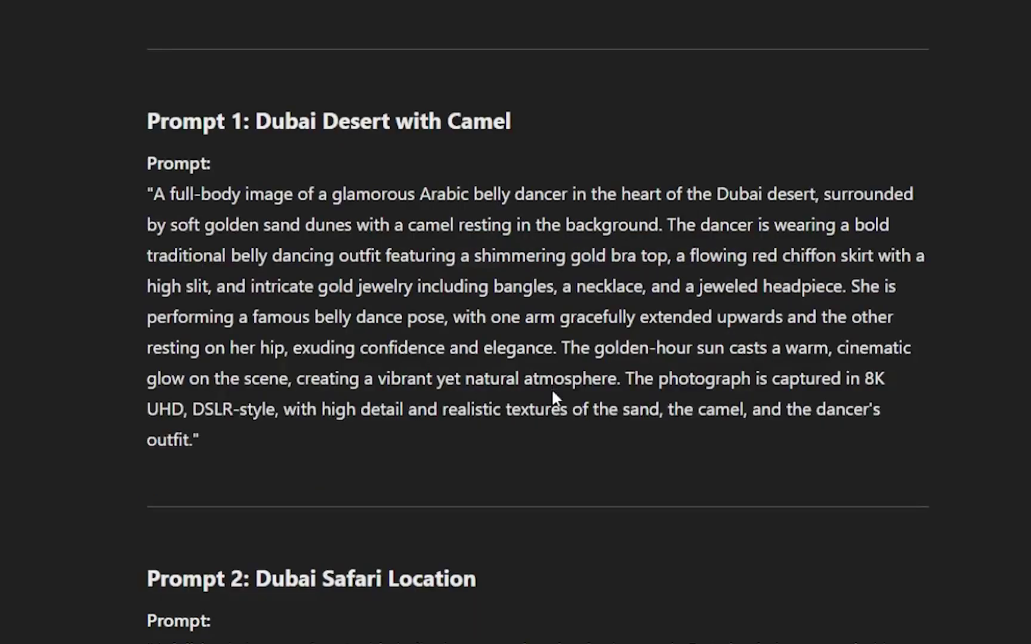
scroll(551, 389, up, 4)
scroll(271, 248, down, 4)
scroll(163, 195, down, 6)
drag(251, 242, 414, 295)
scroll(415, 295, down, 5)
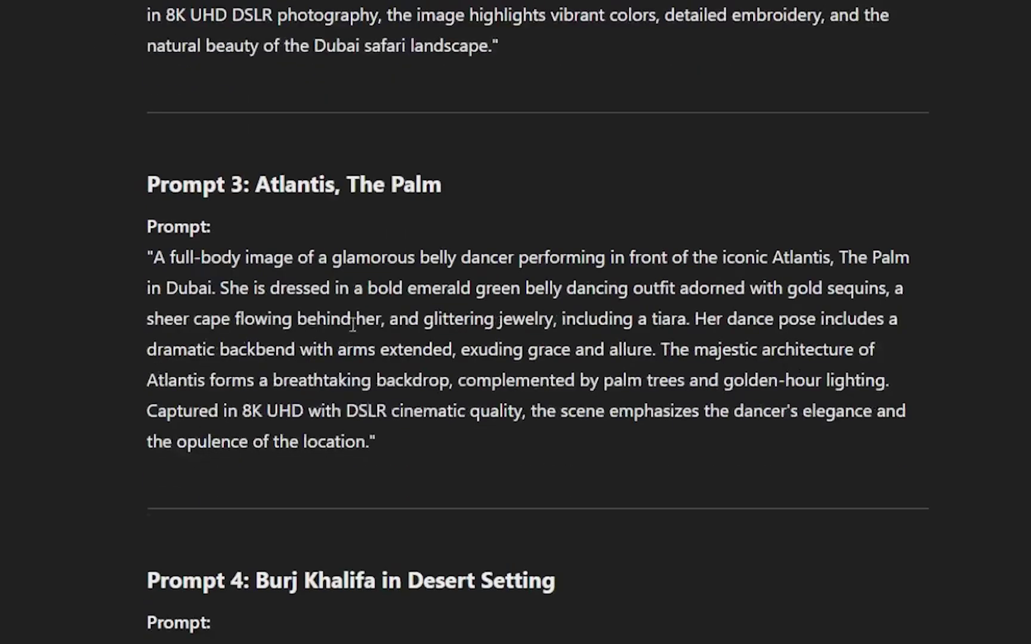
drag(235, 319, 394, 352)
scroll(393, 352, down, 6)
drag(202, 233, 396, 263)
scroll(396, 263, down, 5)
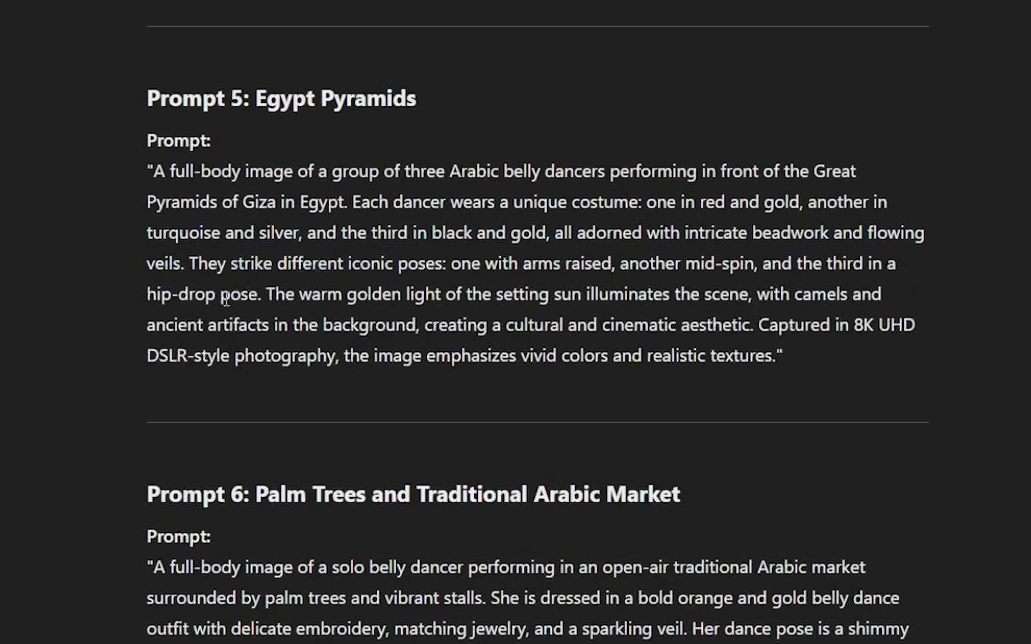
drag(230, 294, 783, 356)
drag(244, 568, 379, 594)
scroll(378, 506, down, 5)
scroll(305, 466, down, 7)
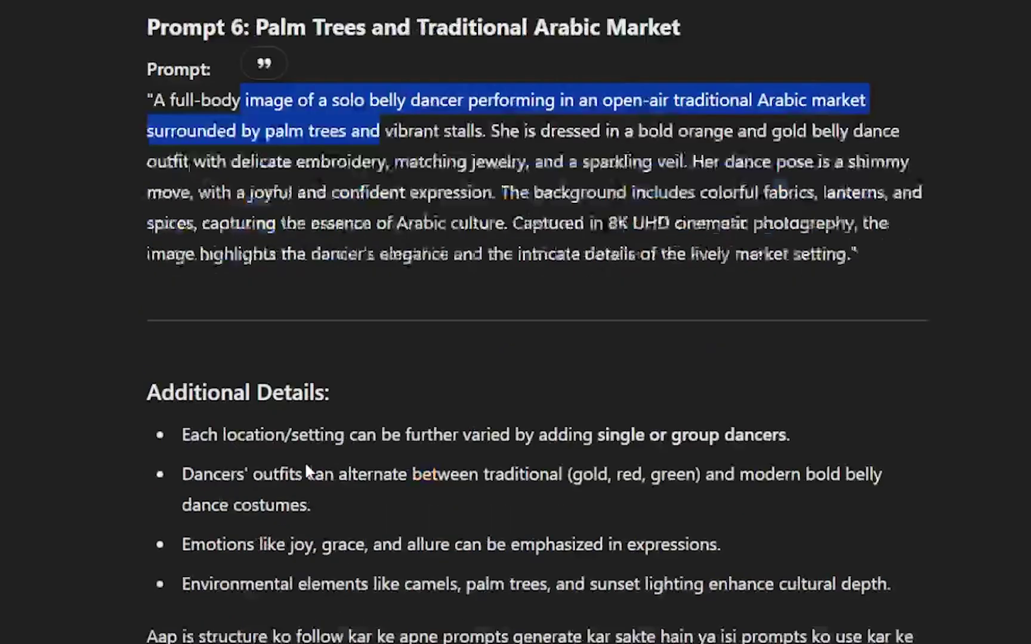
scroll(306, 467, up, 15)
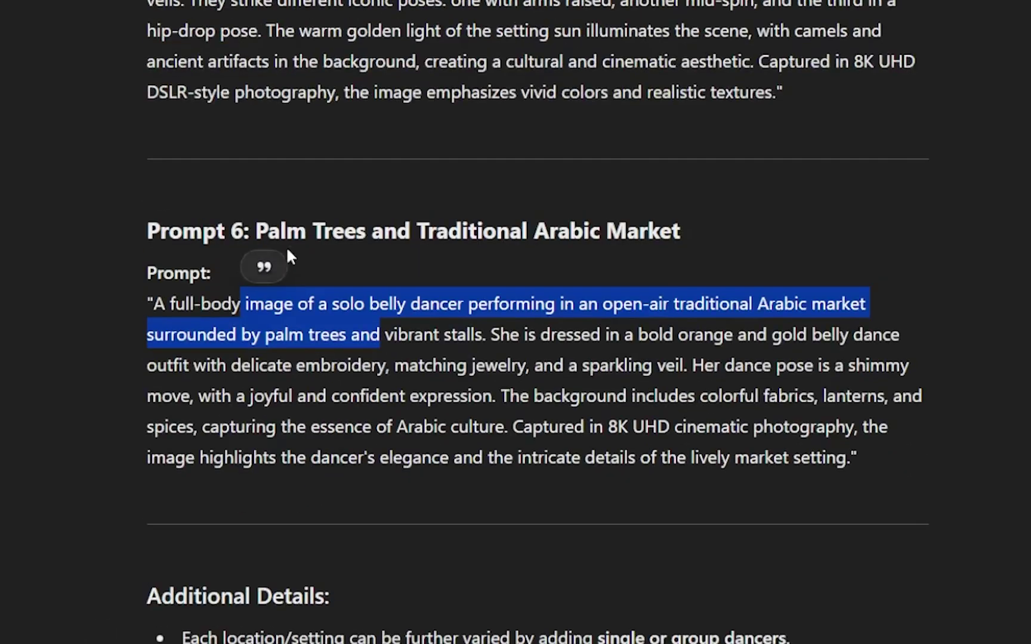
scroll(339, 263, down, 10)
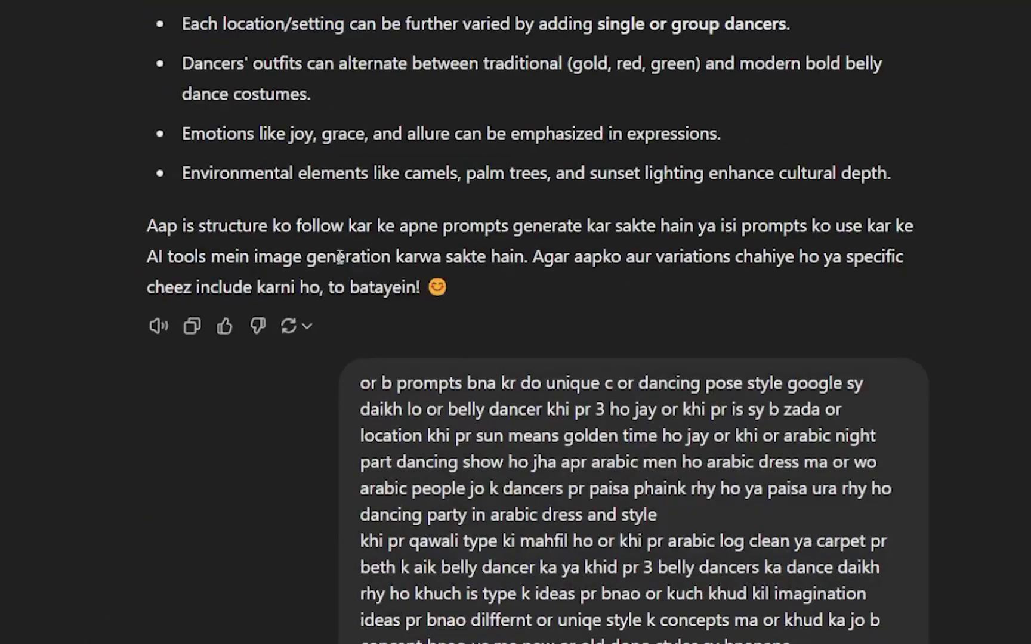
scroll(337, 262, up, 7)
scroll(334, 188, up, 4)
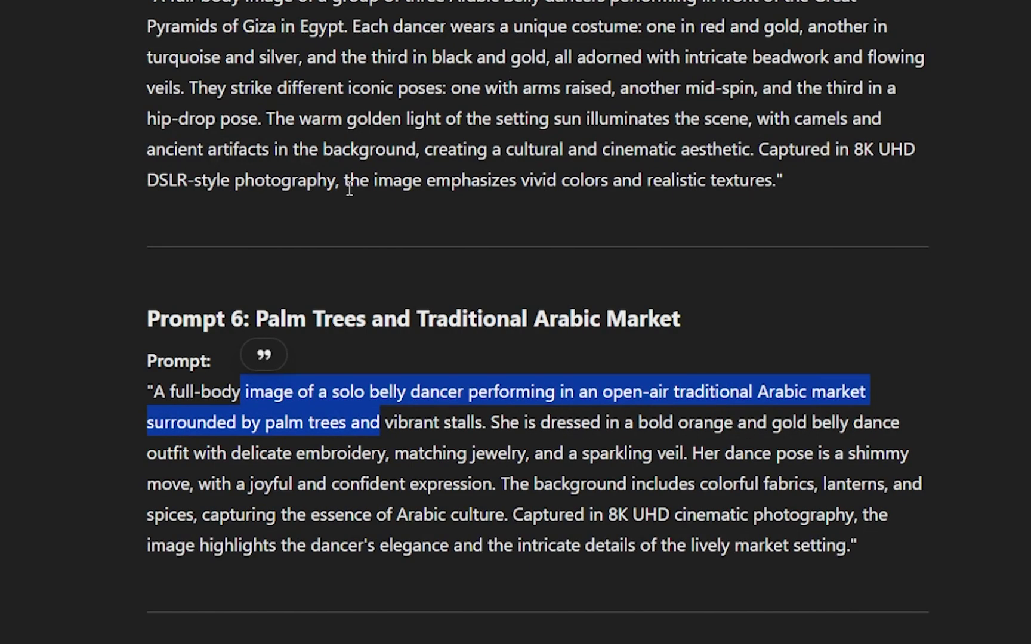
scroll(350, 185, down, 11)
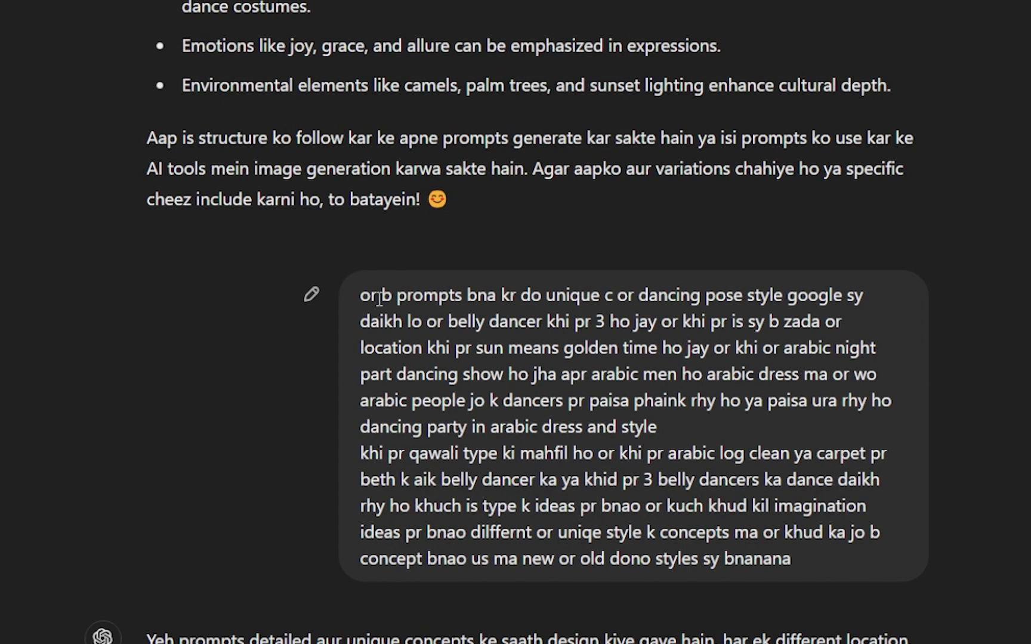
drag(364, 295, 545, 338)
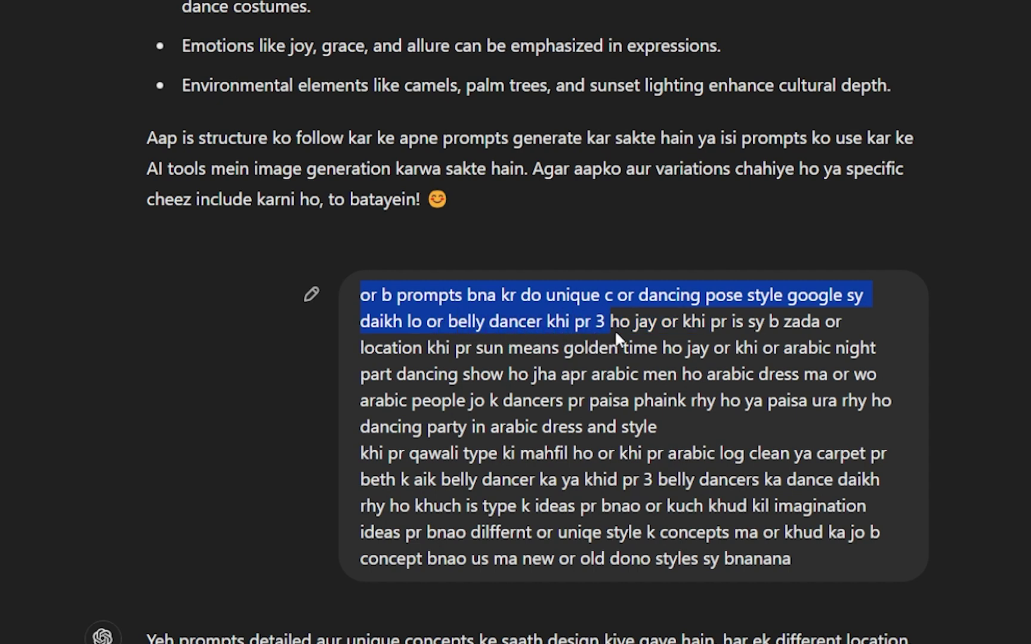
drag(660, 329, 691, 423)
drag(761, 416, 700, 425)
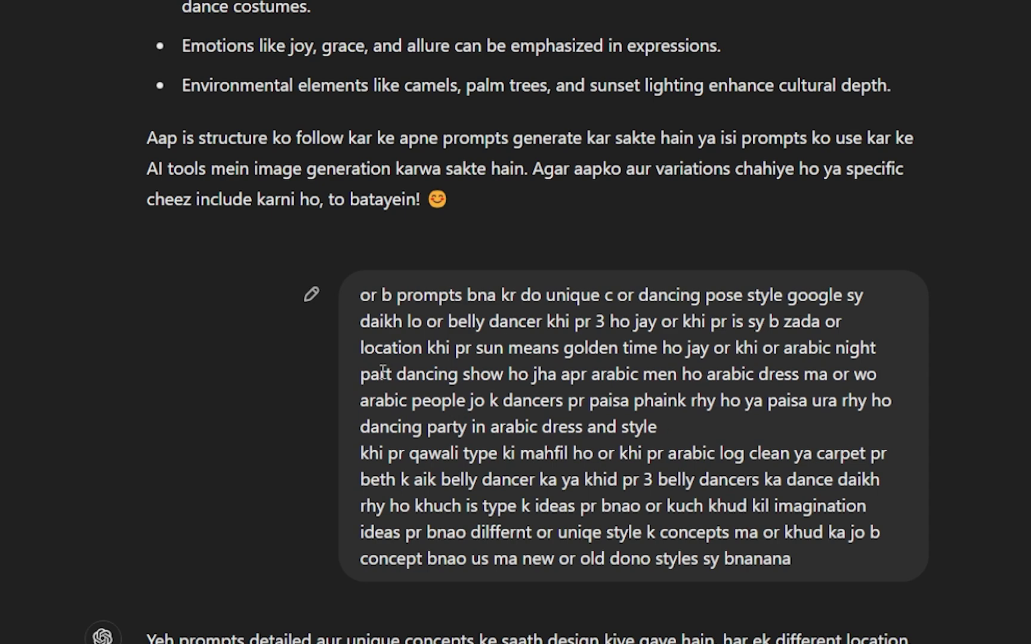
scroll(382, 371, down, 3)
drag(391, 277, 789, 392)
click(750, 299)
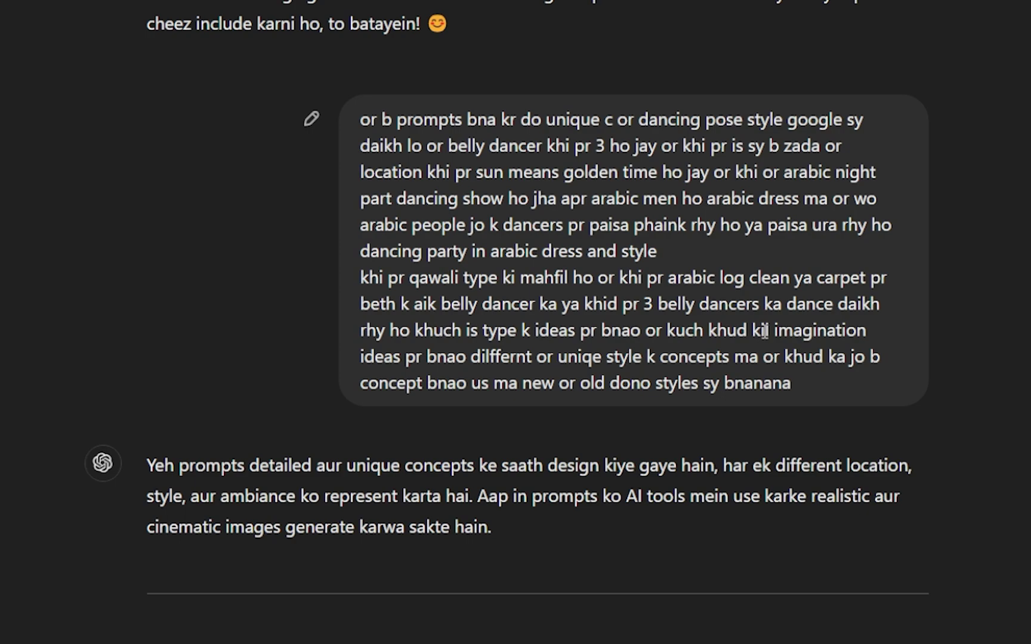
Step: Highlight the whole follow-up request message
drag(780, 331, 777, 322)
scroll(457, 178, down, 2)
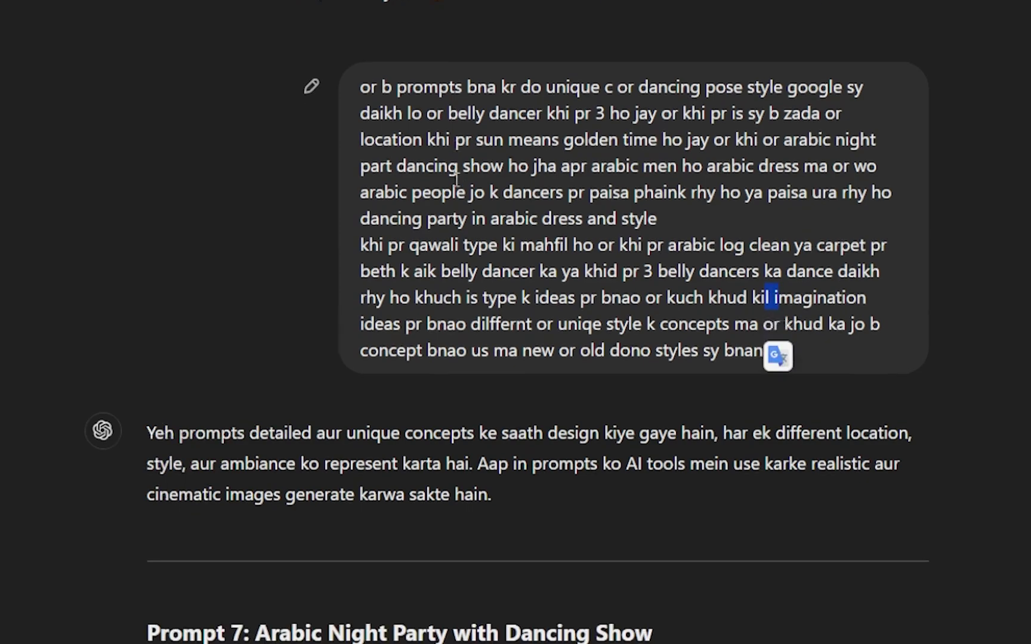
scroll(457, 177, down, 6)
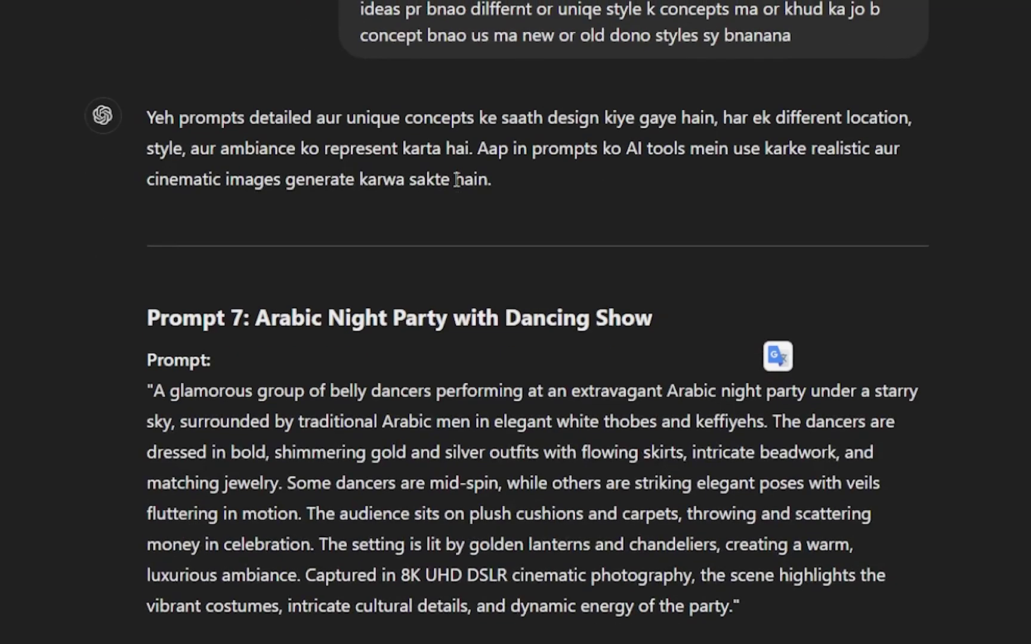
scroll(403, 161, up, 8)
drag(367, 123, 838, 382)
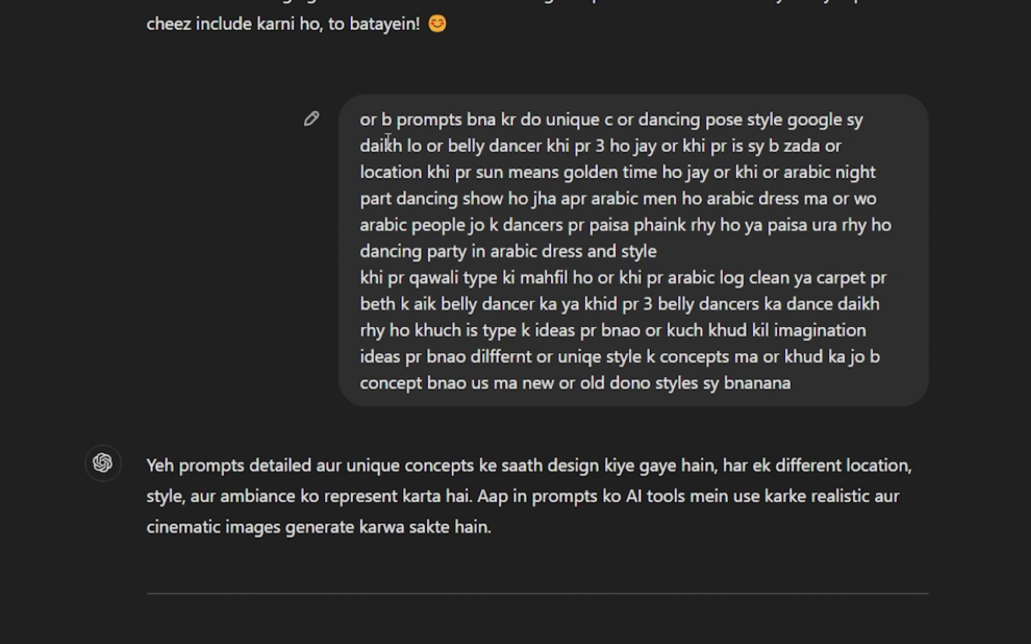
drag(361, 119, 816, 395)
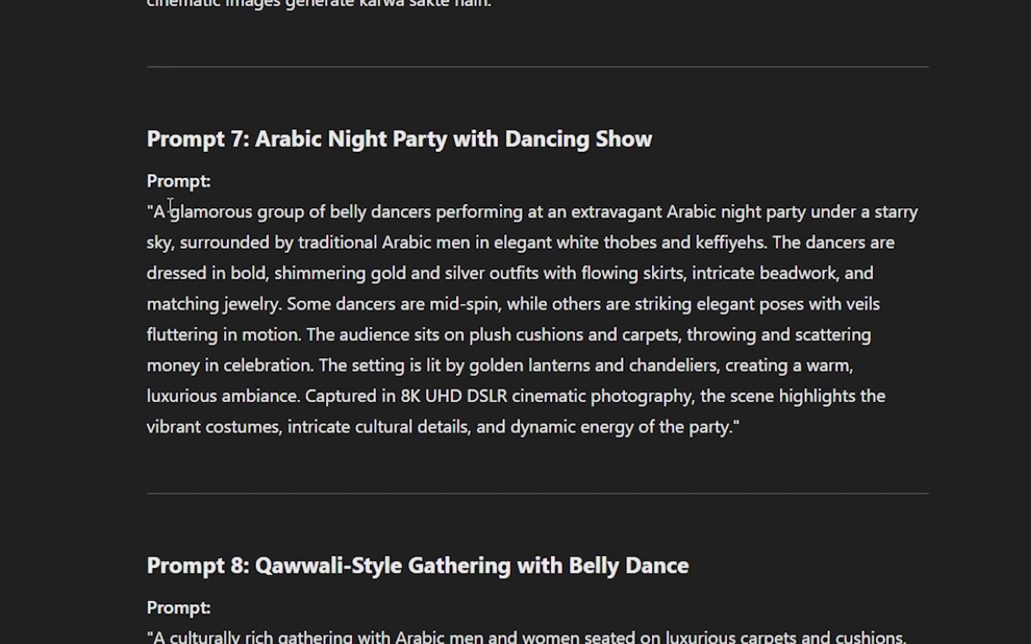
Step: Highlight the Prompt 7 description and the end of the earlier request message
drag(170, 205, 699, 382)
scroll(341, 239, down, 9)
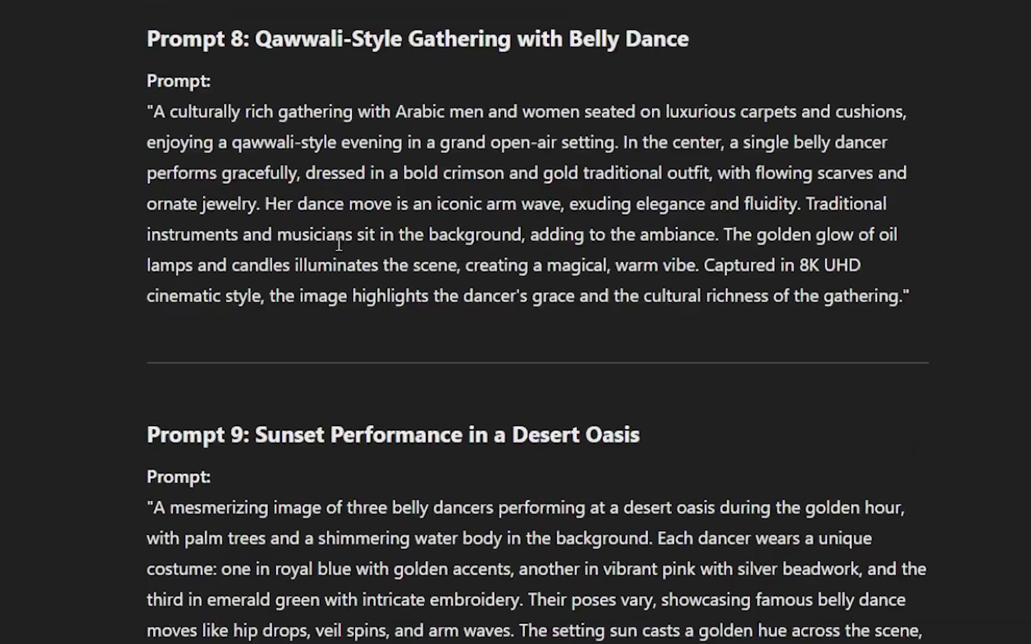
shift+click(550, 364)
scroll(550, 363, up, 2)
scroll(378, 322, down, 7)
scroll(378, 322, down, 20)
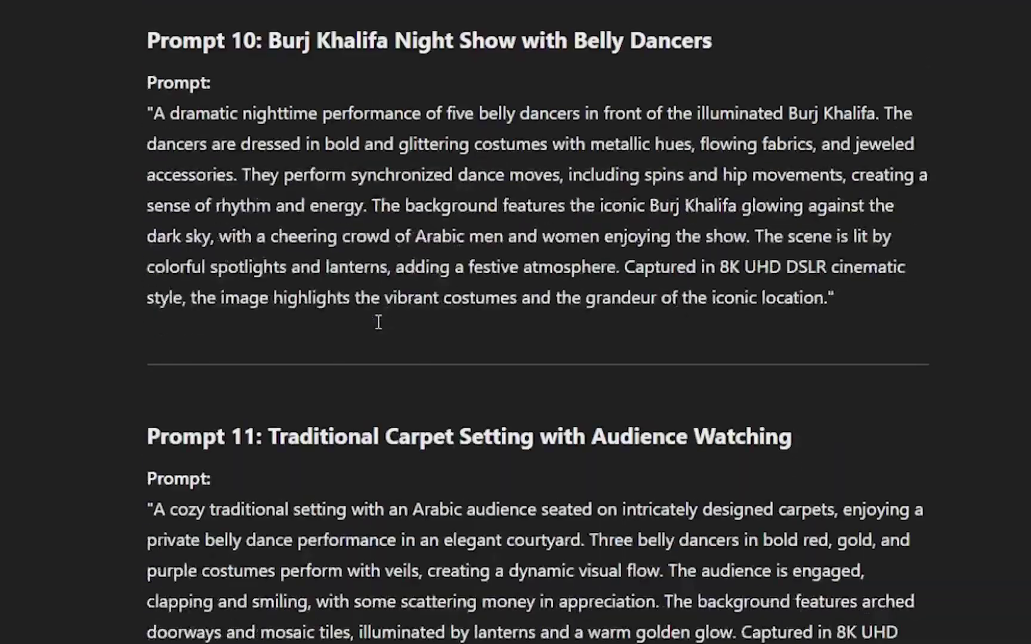
scroll(378, 323, down, 3)
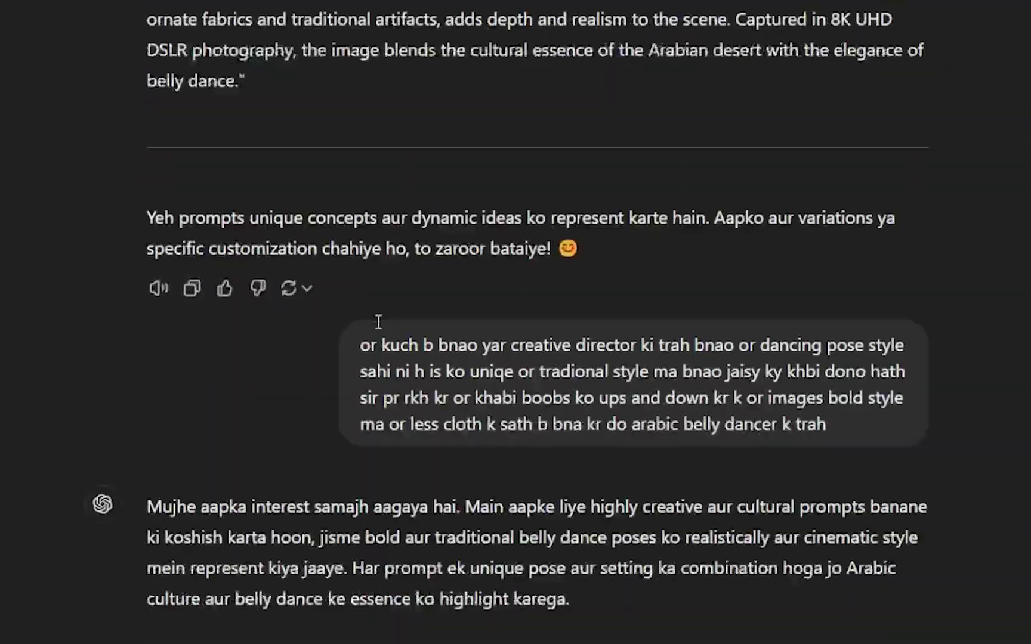
scroll(378, 322, up, 7)
scroll(299, 335, down, 9)
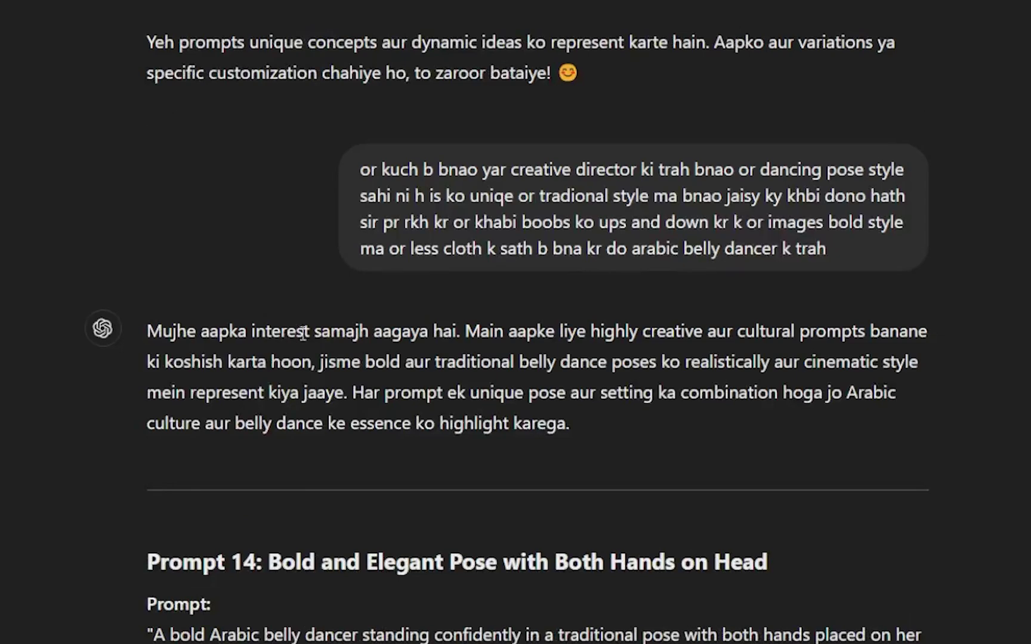
scroll(346, 316, up, 2)
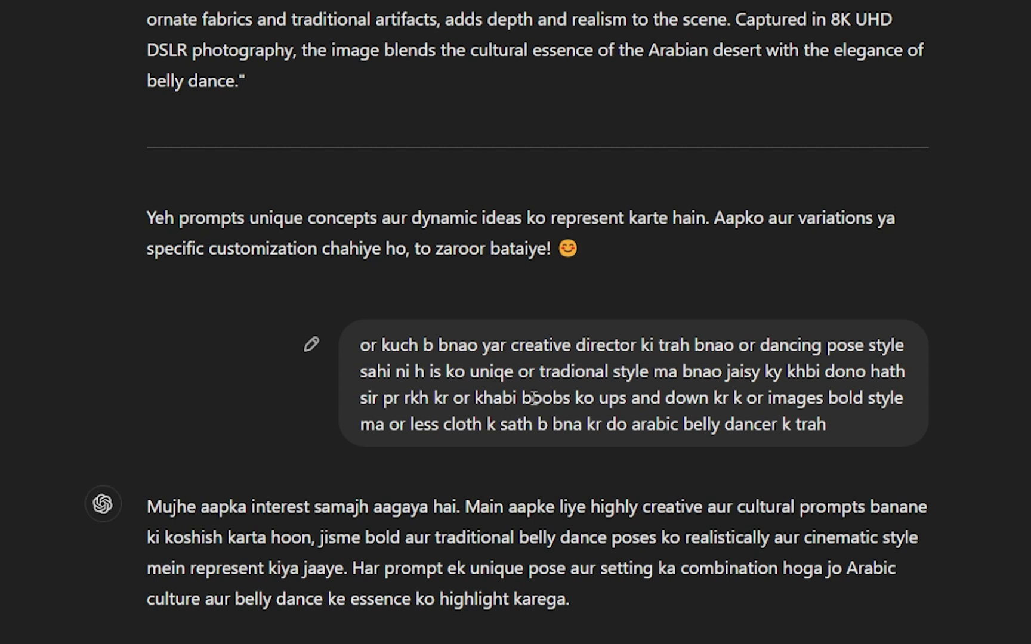
drag(517, 399, 833, 426)
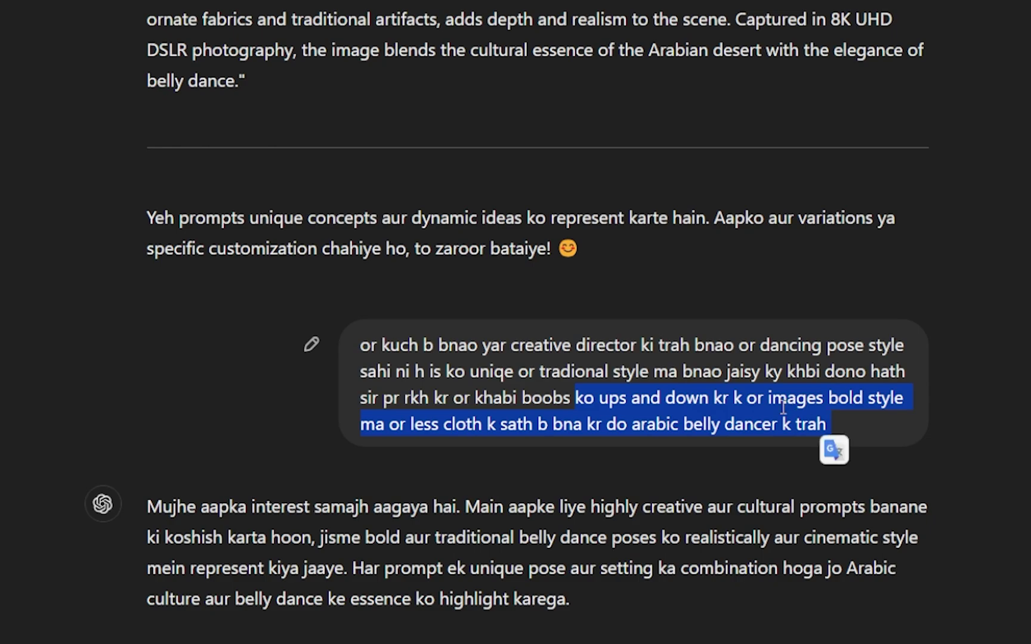
Step: Select each of Prompts 14 through 18 in turn down the reply
scroll(412, 246, down, 10)
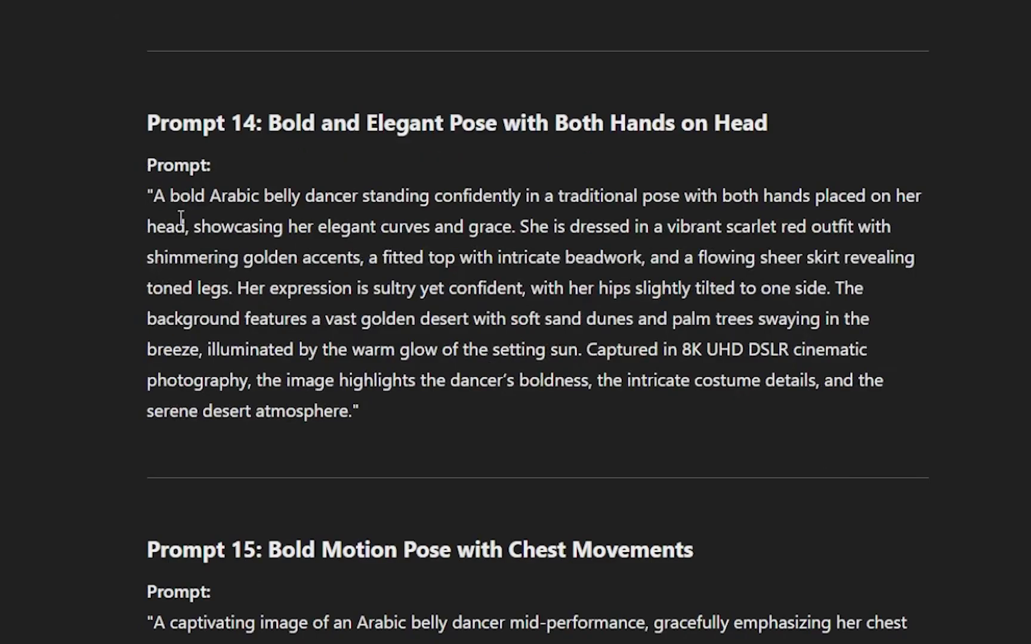
triple_click(386, 391)
scroll(352, 295, down, 7)
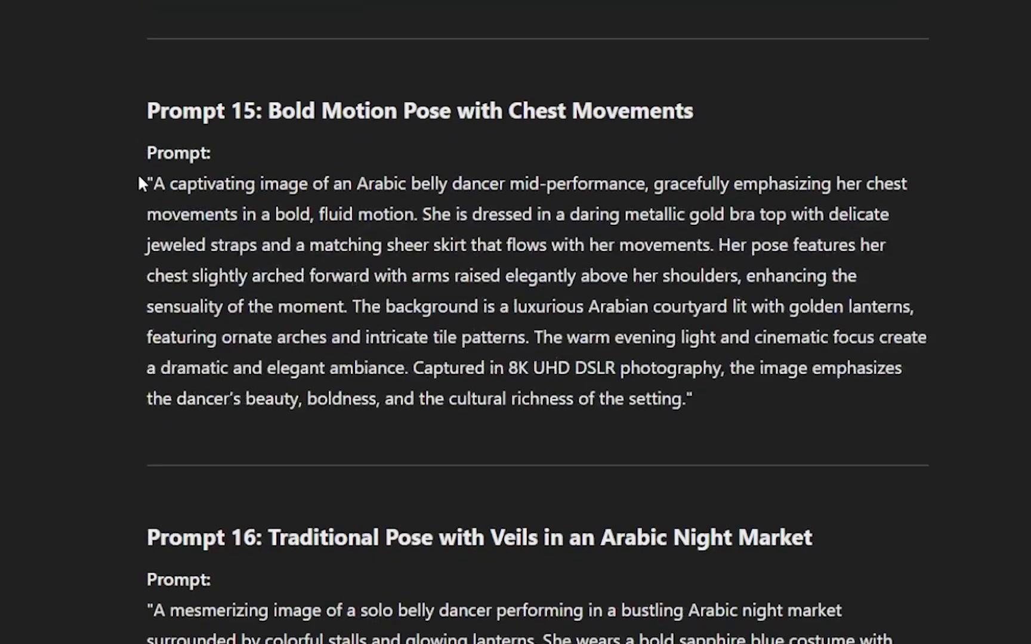
drag(139, 178, 695, 398)
scroll(252, 232, down, 7)
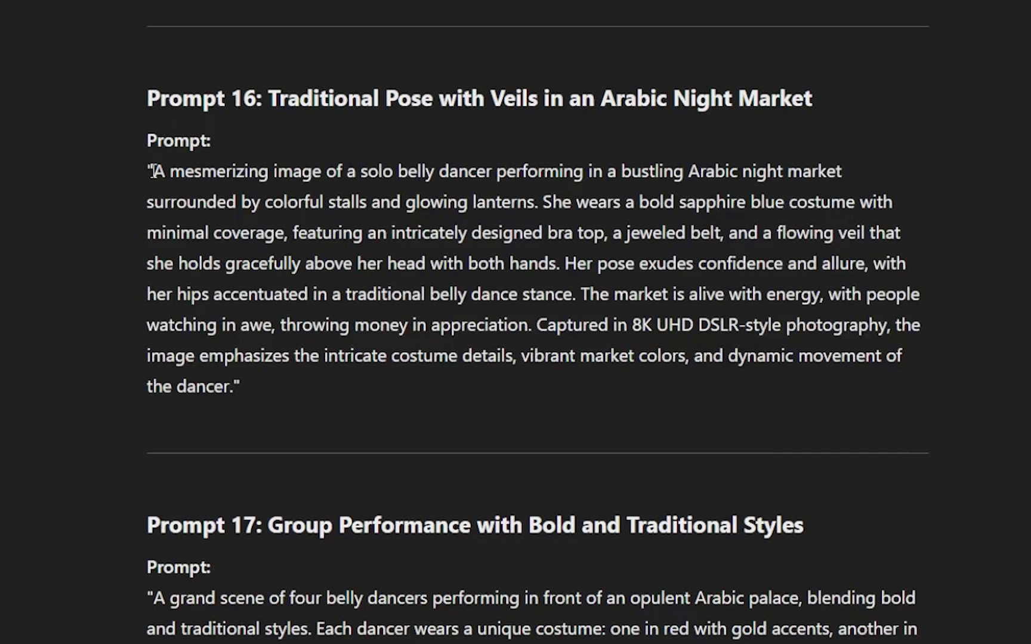
drag(154, 171, 299, 371)
scroll(333, 244, down, 5)
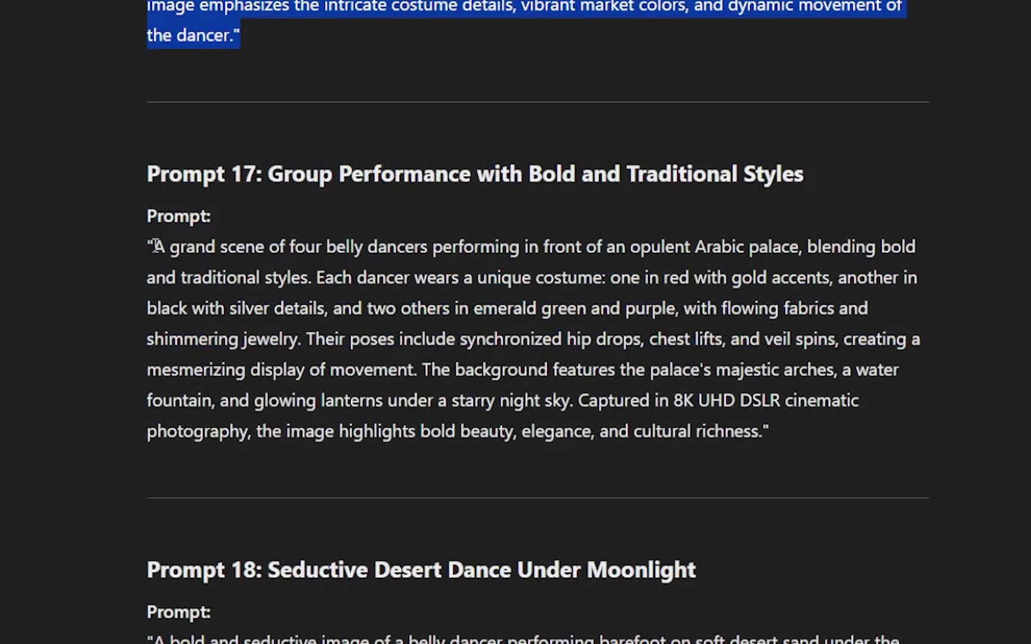
drag(154, 246, 825, 437)
scroll(201, 209, down, 8)
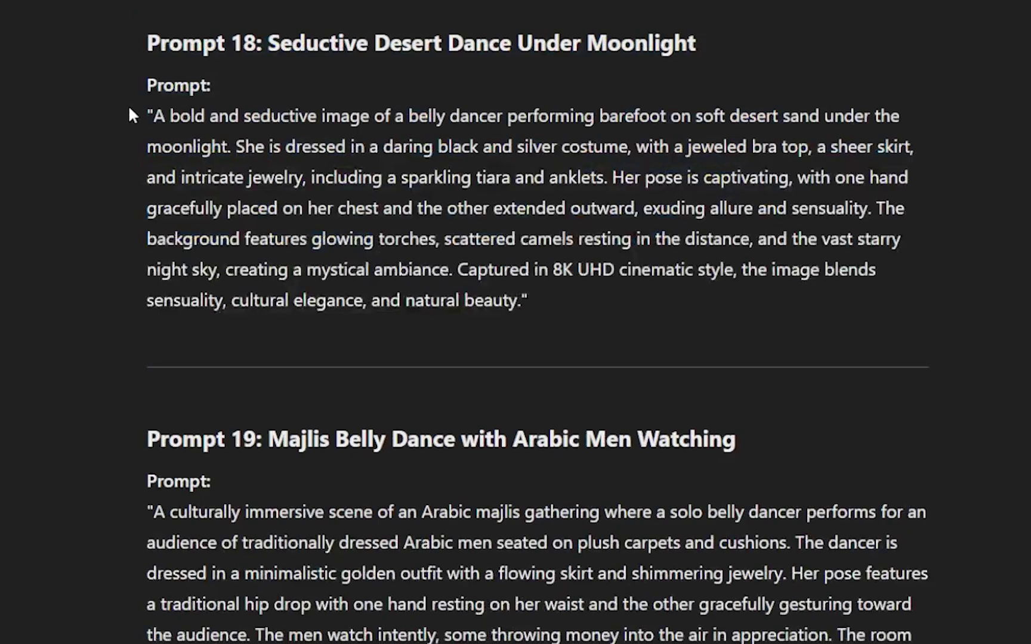
drag(142, 37, 610, 340)
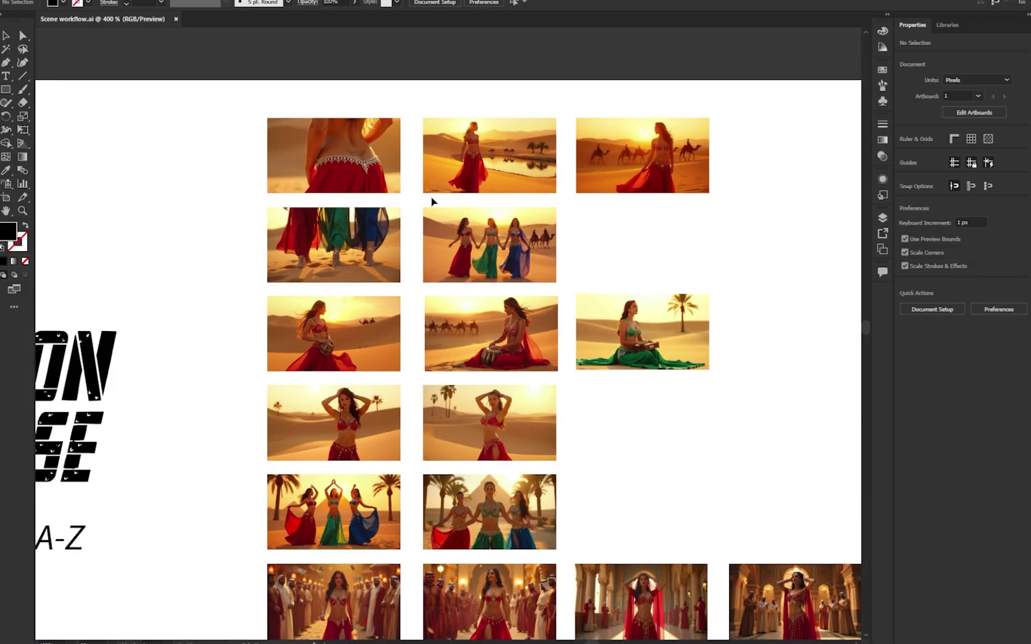
key(ctrl+minus)
key(ctrl+plus)
scroll(528, 316, right, 4)
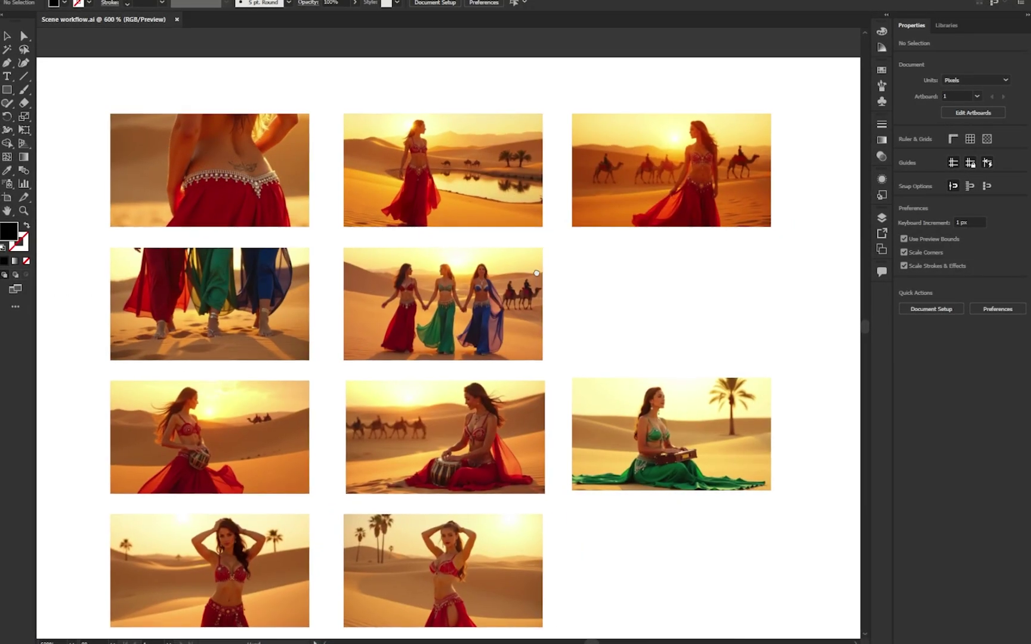
scroll(528, 316, down, 1)
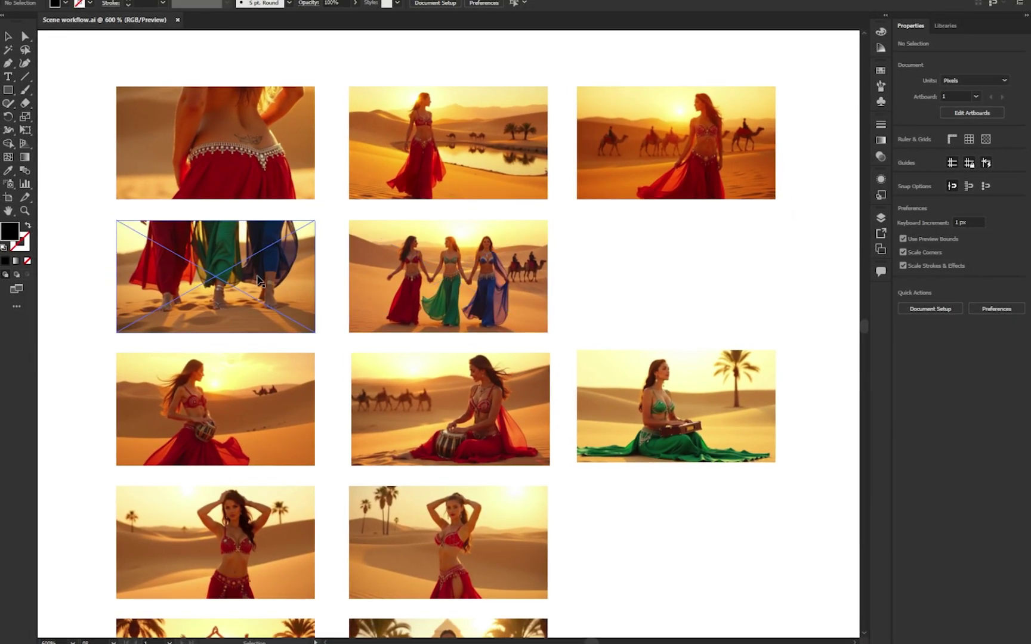
click(351, 309)
key(ctrl+minus)
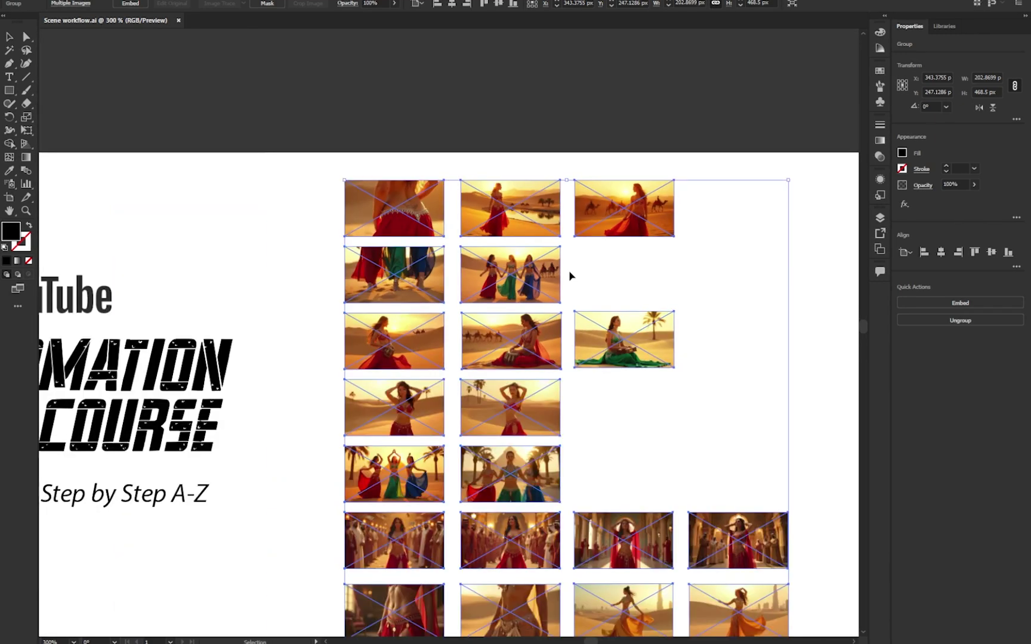
key(ctrl+plus)
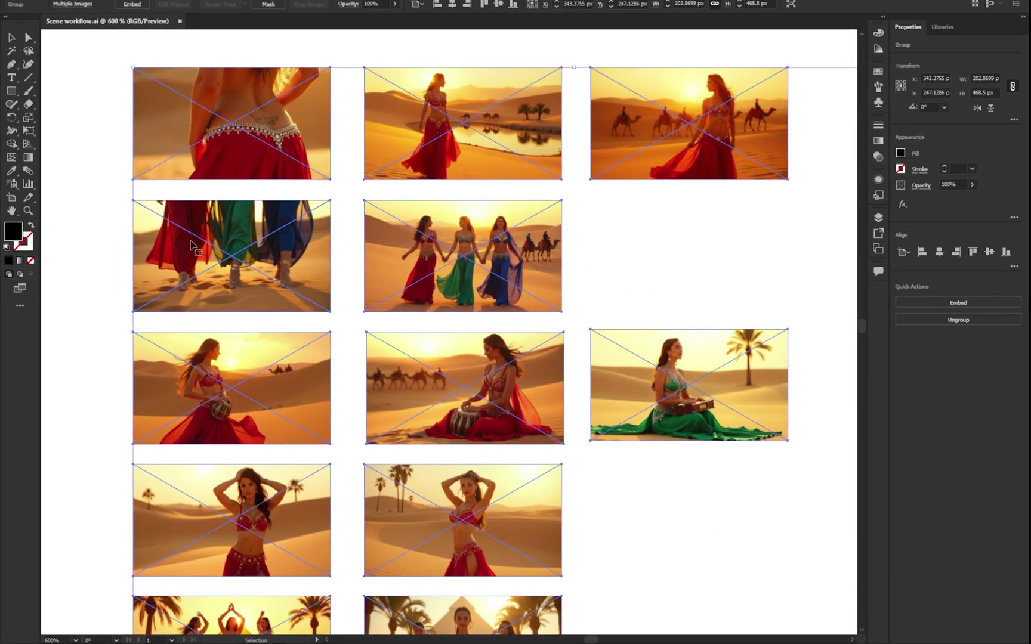
click(109, 251)
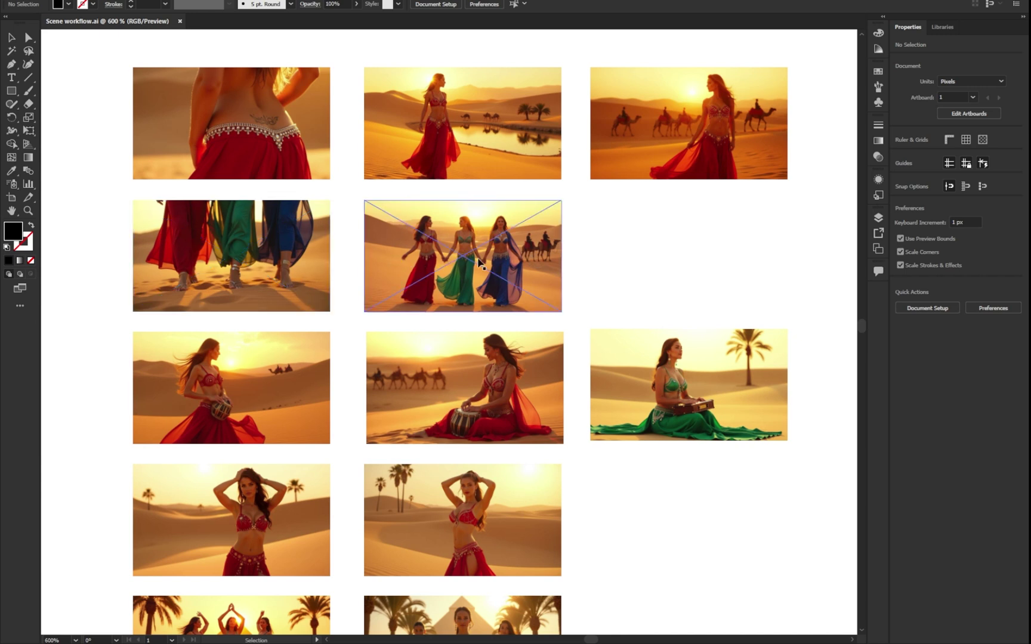
scroll(485, 285, down, 3)
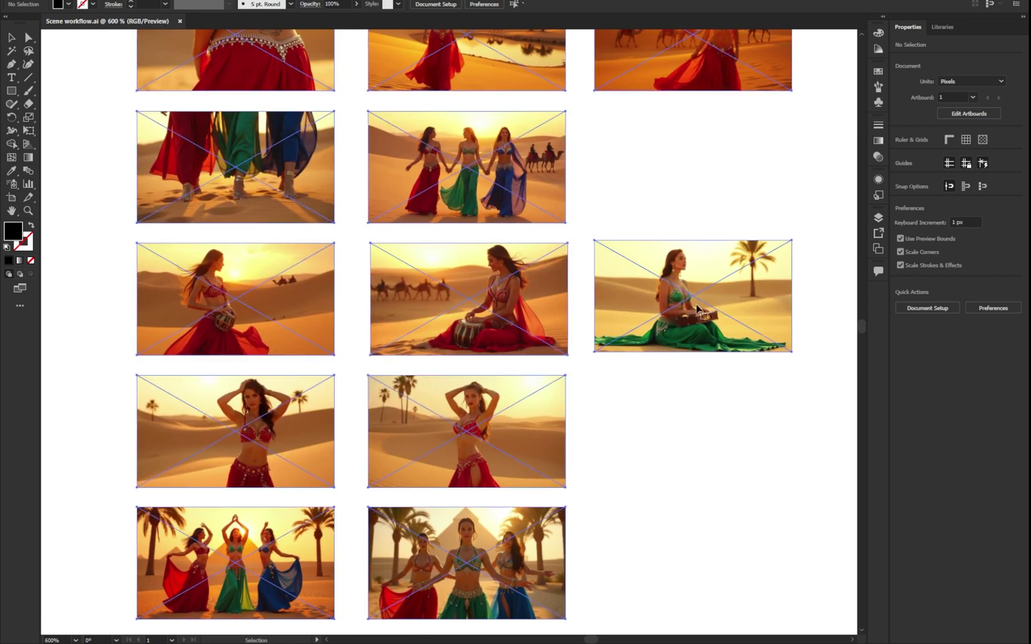
key(ctrl+a)
scroll(480, 335, down, 4)
scroll(479, 335, down, 1)
scroll(489, 426, up, 3)
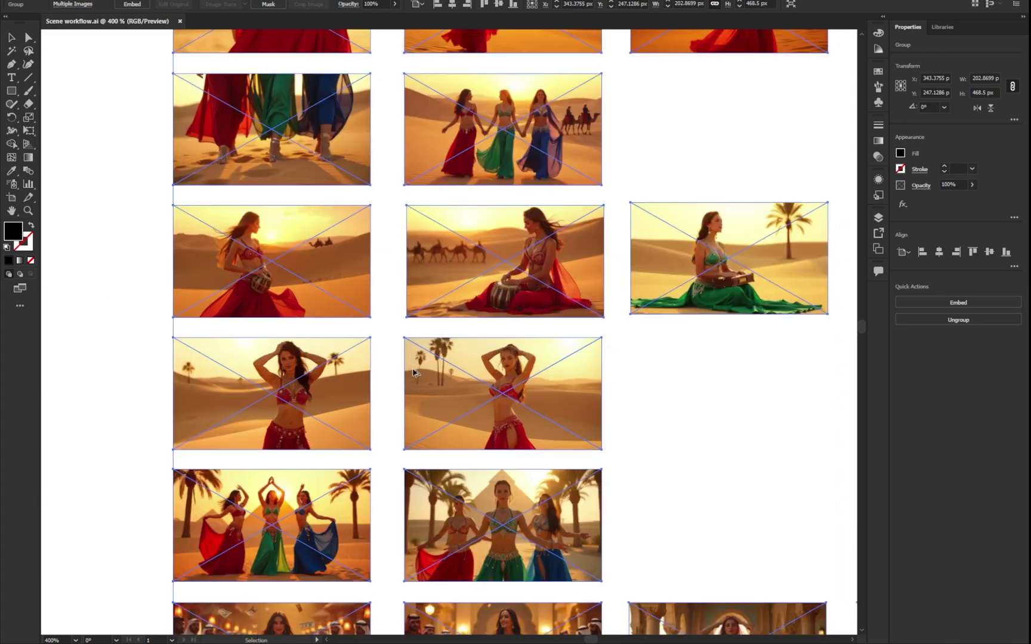
scroll(456, 544, left, 1)
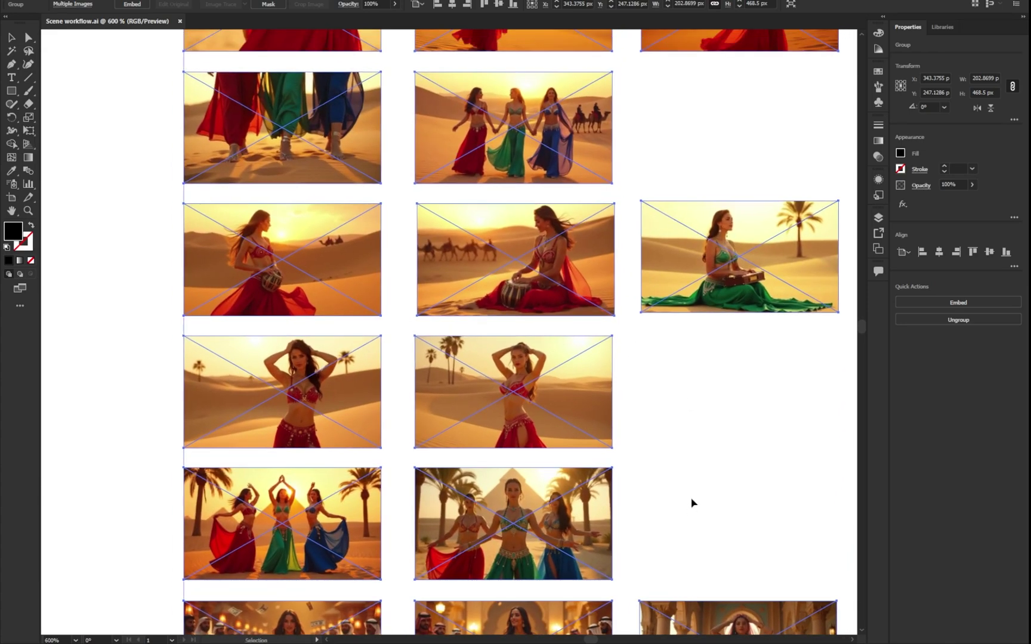
drag(692, 503, 674, 347)
drag(702, 470, 742, 421)
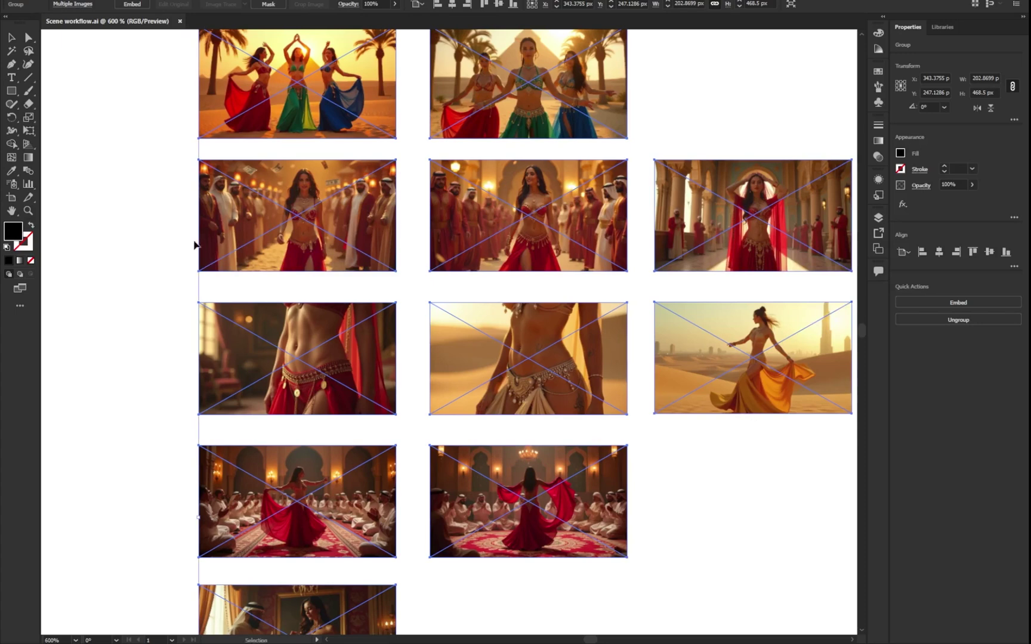
click(195, 245)
key(h)
drag(636, 232, 379, 231)
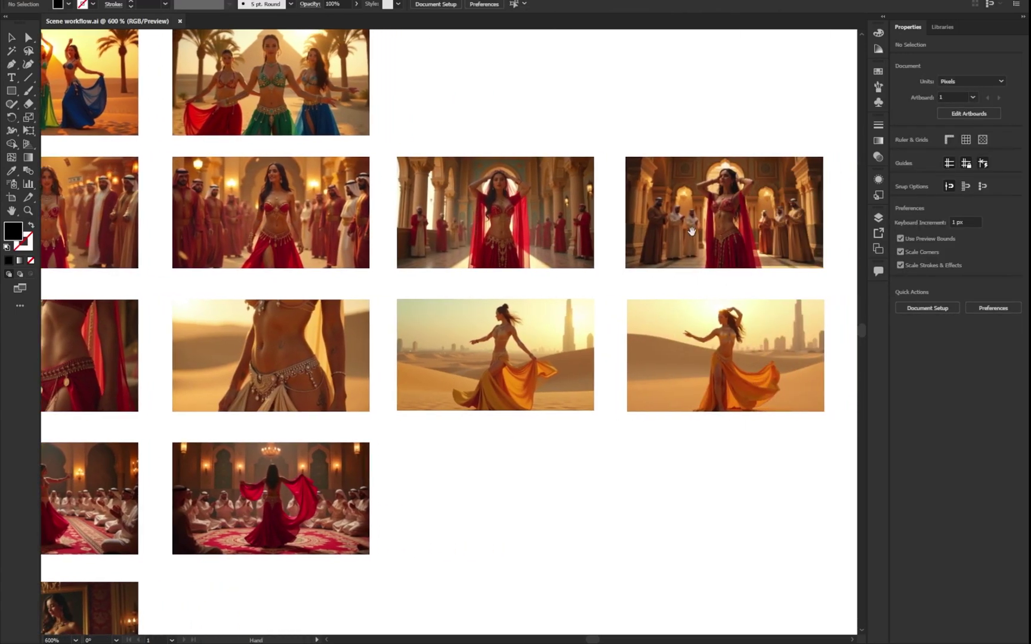
drag(395, 330, 552, 281)
key(v)
click(437, 309)
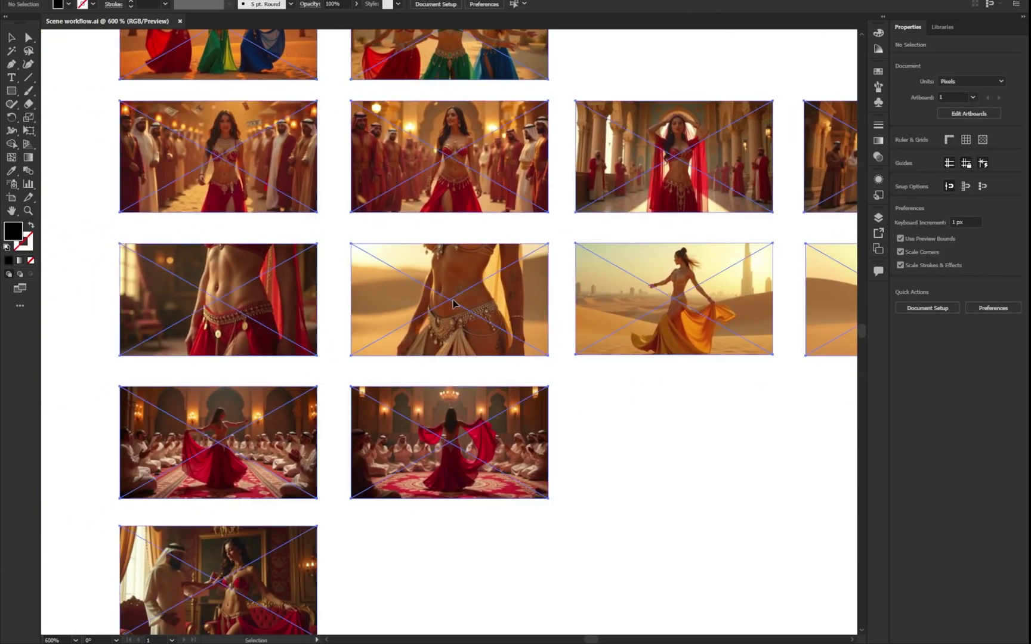
key(h)
drag(728, 314, 601, 314)
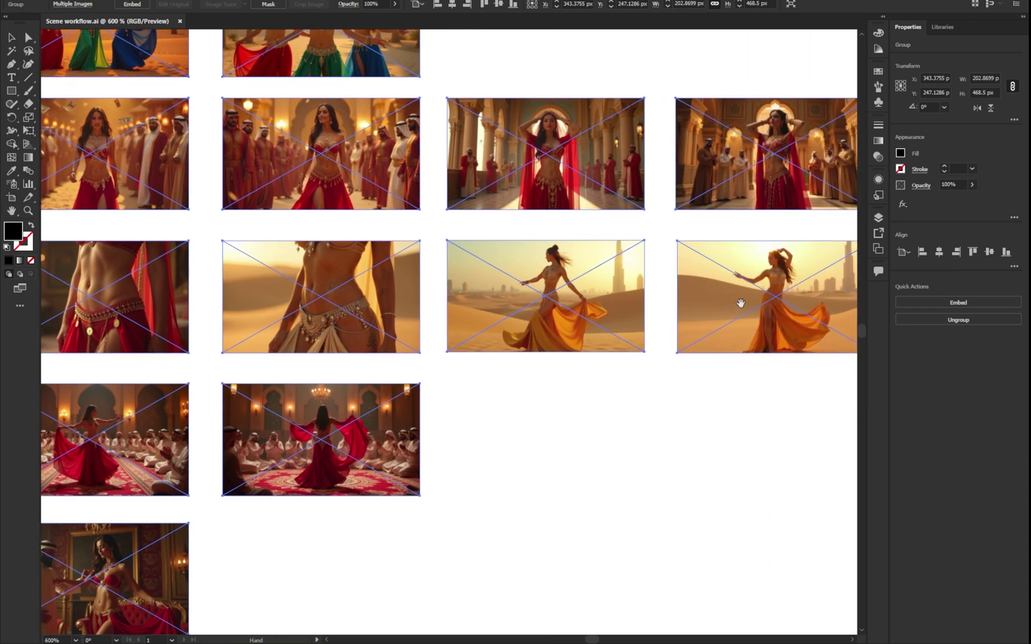
drag(247, 449, 496, 300)
drag(447, 544, 418, 330)
key(v)
key(ctrl+minus)
key(h)
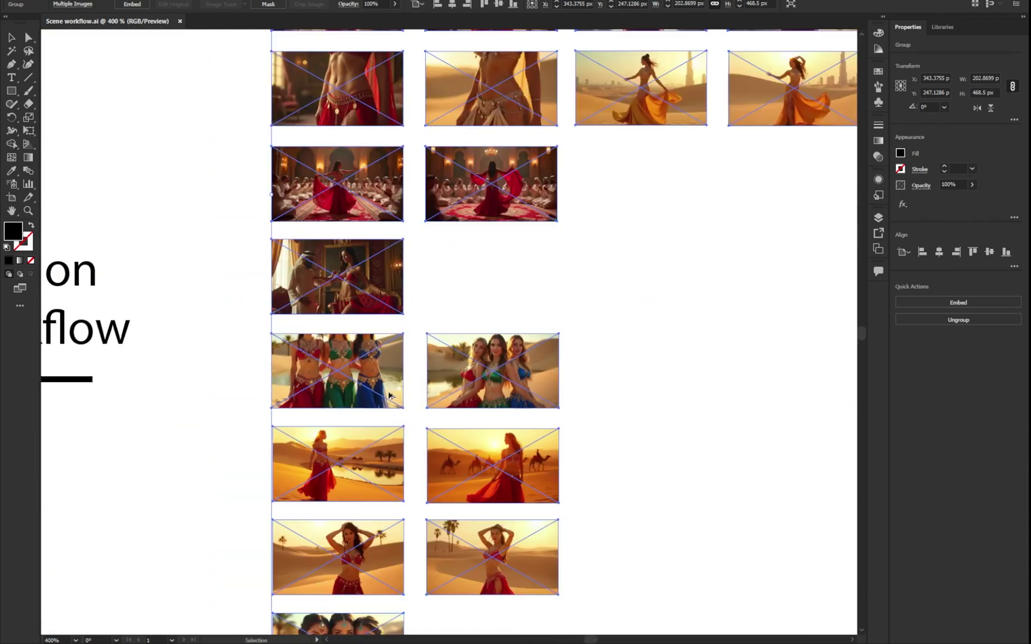
drag(442, 267, 428, 405)
drag(428, 98, 428, 322)
key(v)
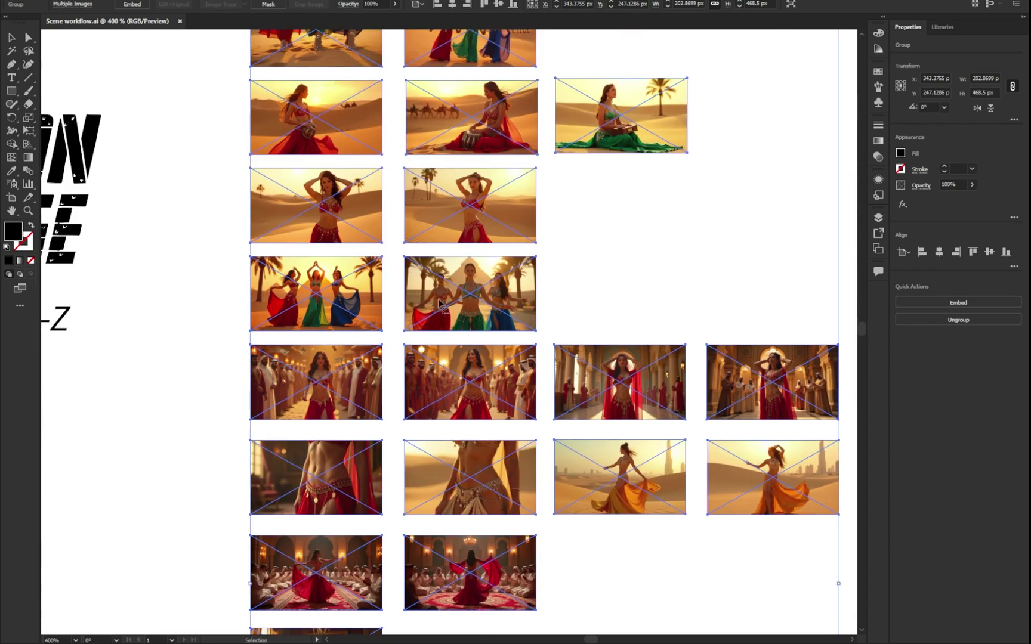
key(h)
drag(401, 183, 529, 267)
key(ctrl+plus)
key(ctrl+plus)
key(ctrl+plus)
key(v)
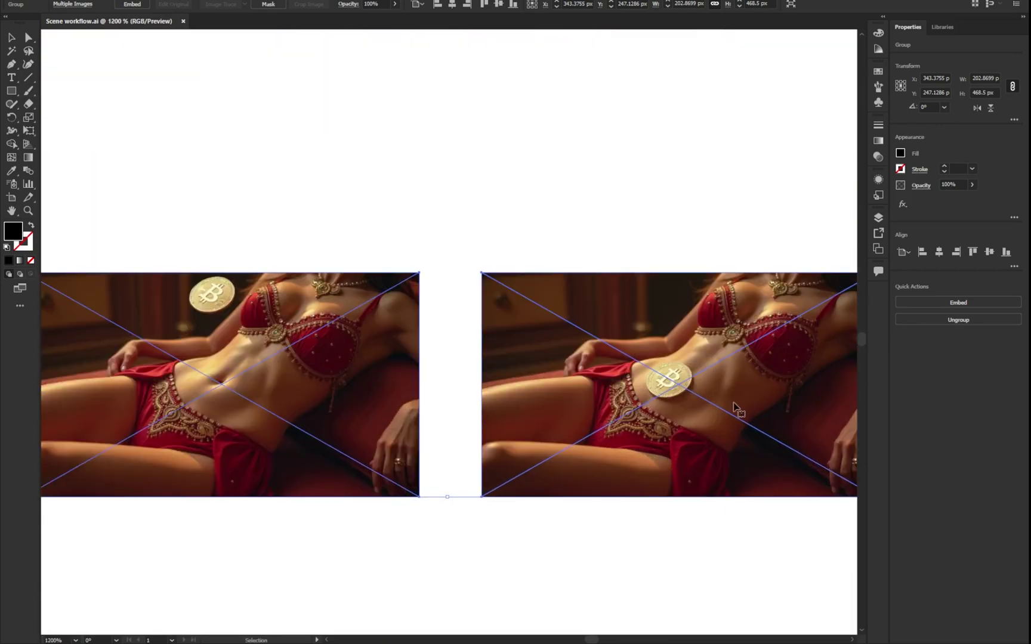
drag(515, 409, 516, 413)
scroll(356, 422, left, 5)
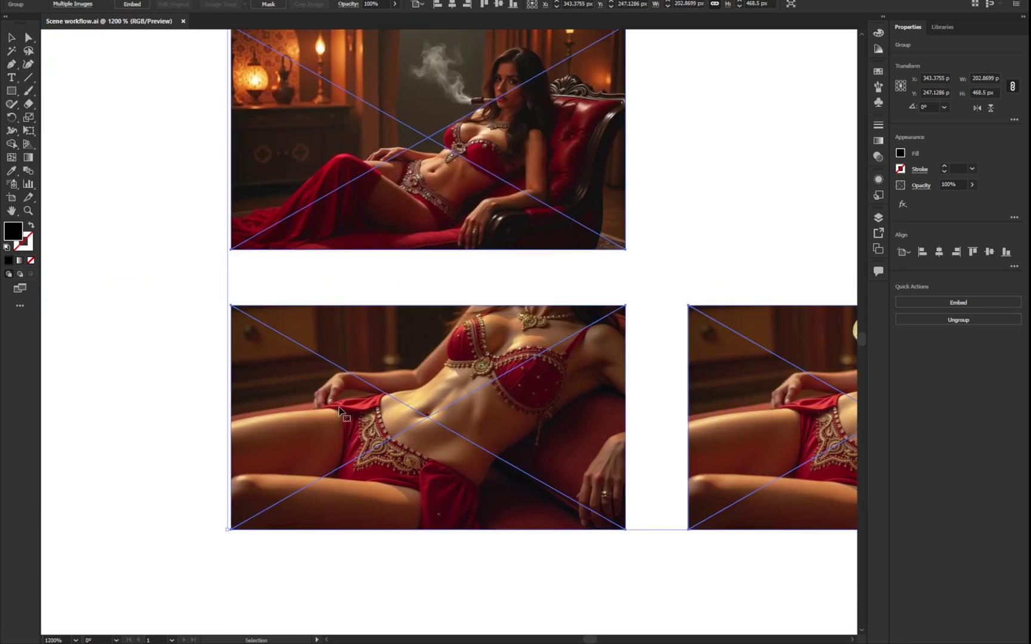
scroll(339, 410, down, 2)
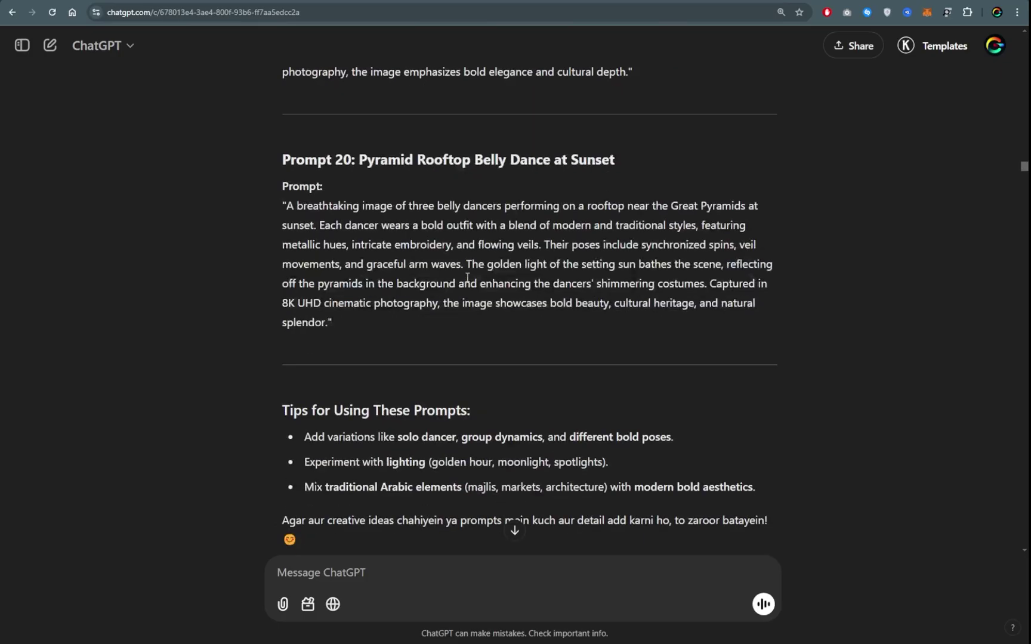
Step: Select the Prompt 20 Pyramid Rooftop Belly Dance at Sunset description, then jump to the chat's bottom
scroll(331, 312, up, 3)
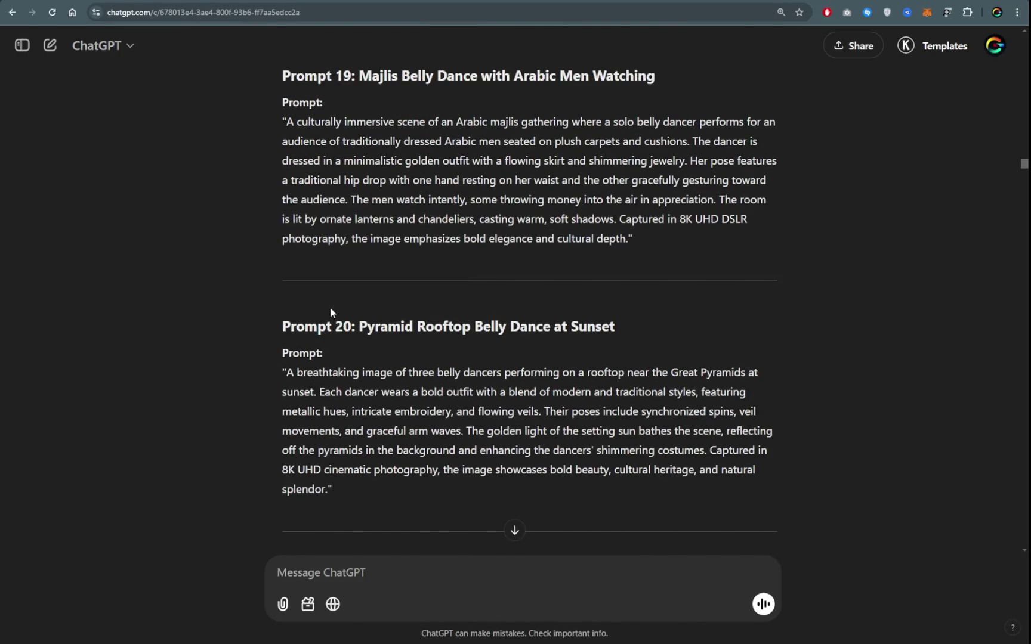
drag(283, 372, 478, 431)
click(514, 530)
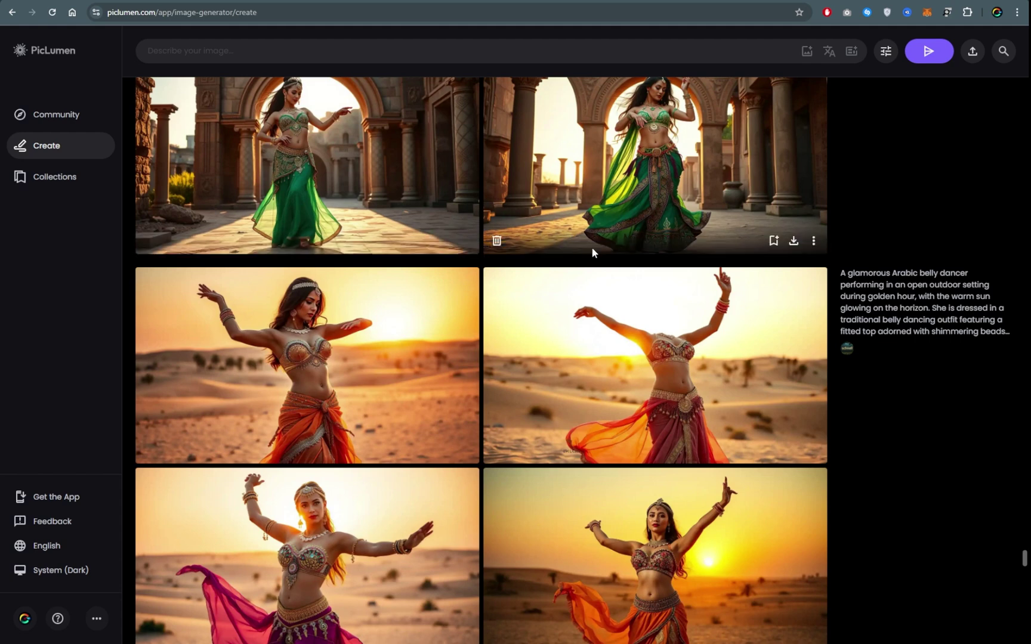
Step: Check the image model list in PicLumen's advanced generation settings
click(886, 51)
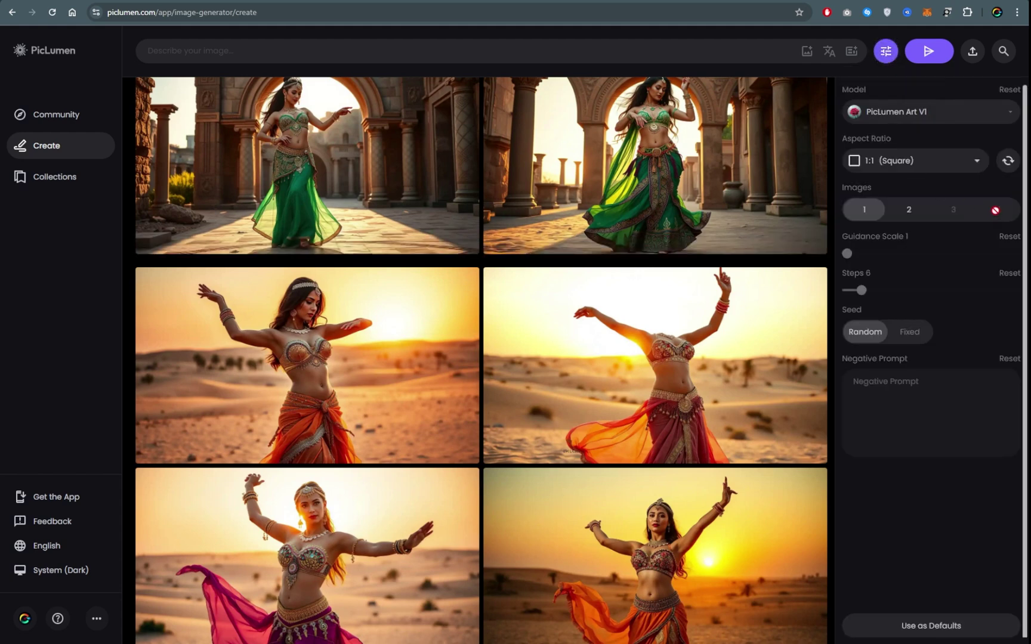
click(924, 113)
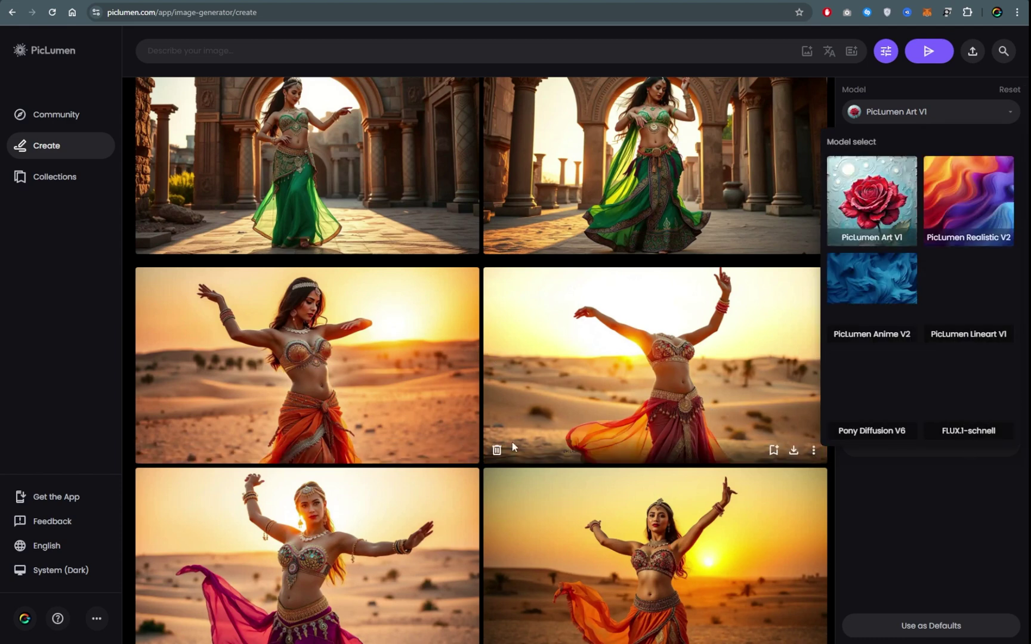
click(54, 354)
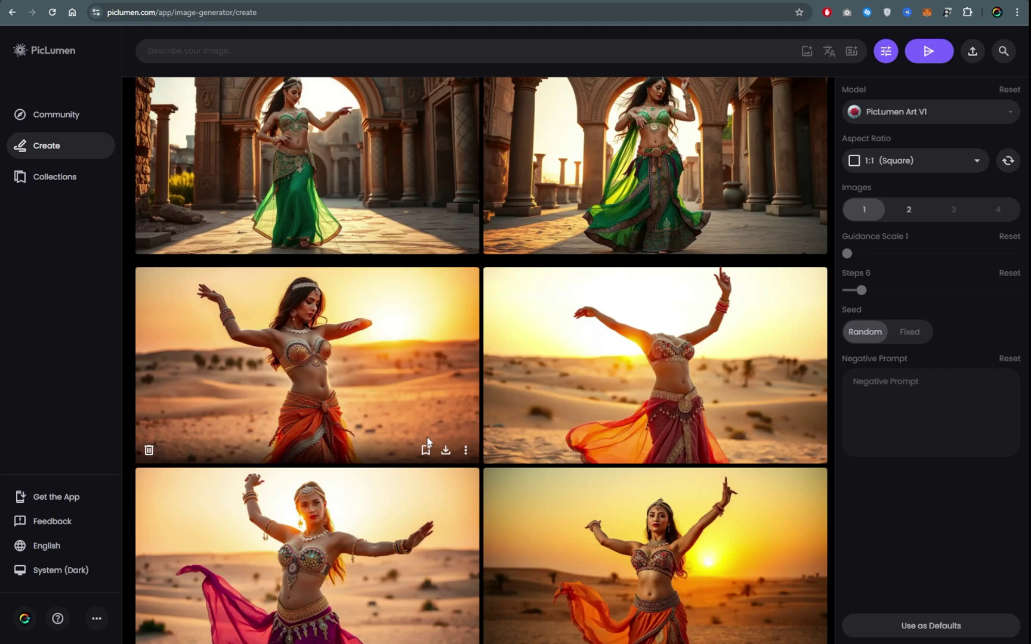
Step: Scroll back past the palace, pyramid and market images to the red-costume desert dancers
scroll(427, 442, down, 1)
scroll(427, 442, up, 3)
scroll(427, 441, up, 5)
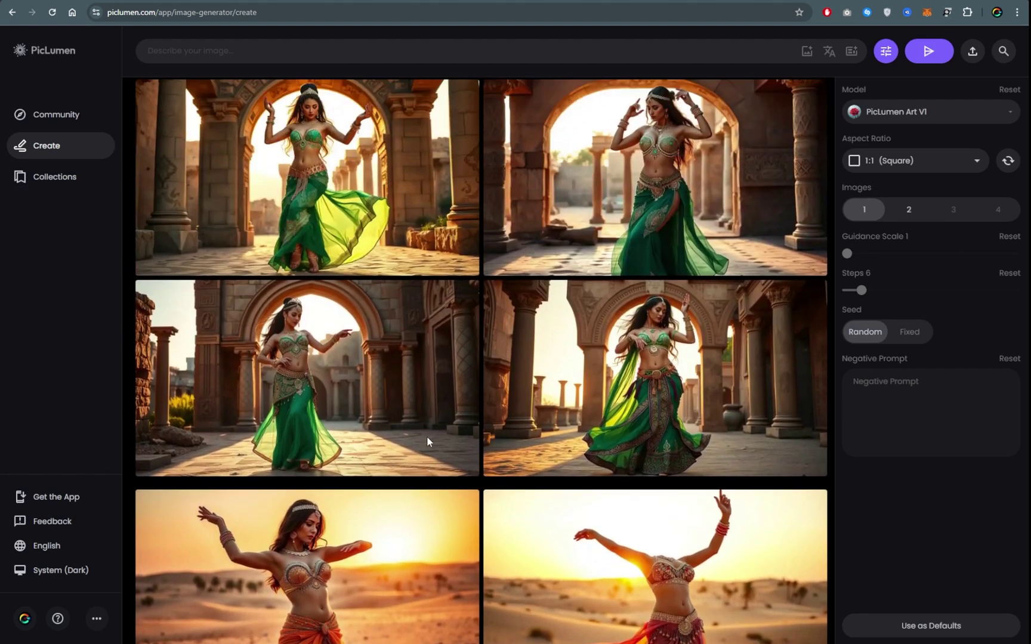
scroll(427, 442, up, 5)
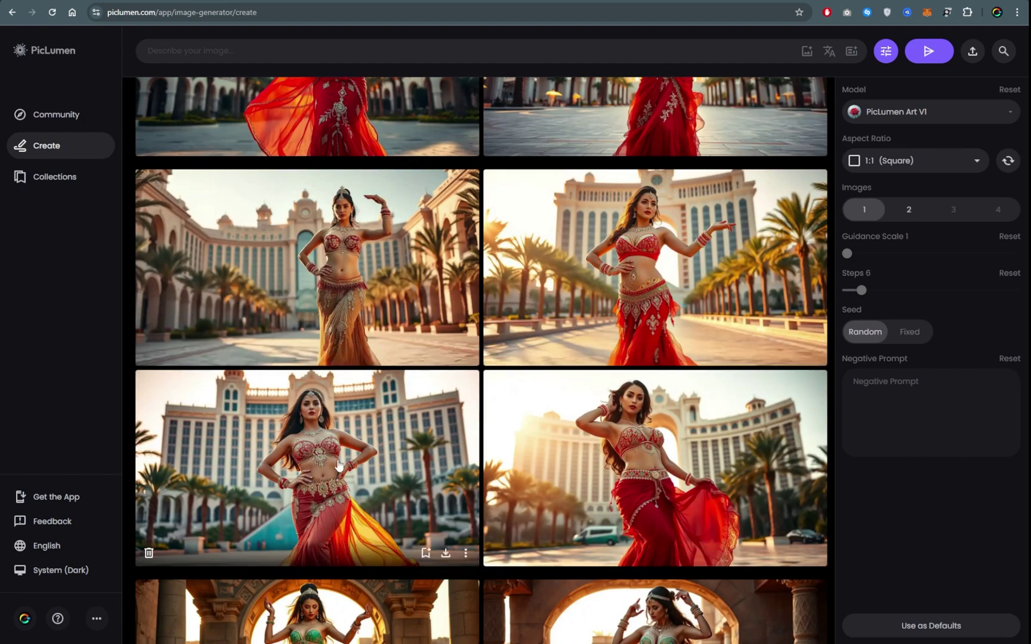
scroll(441, 432, up, 10)
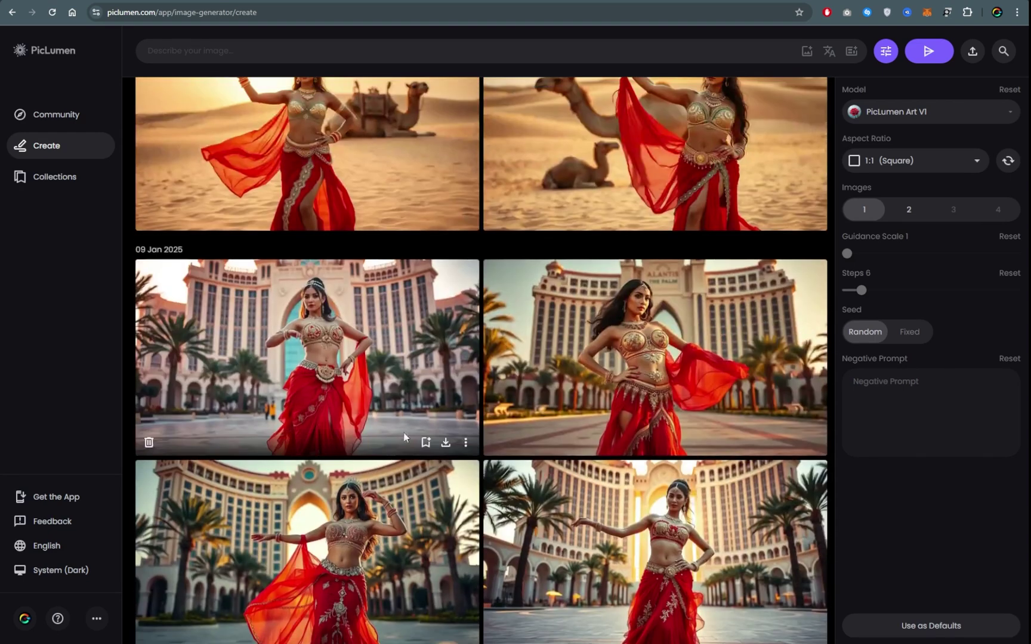
scroll(474, 465, up, 6)
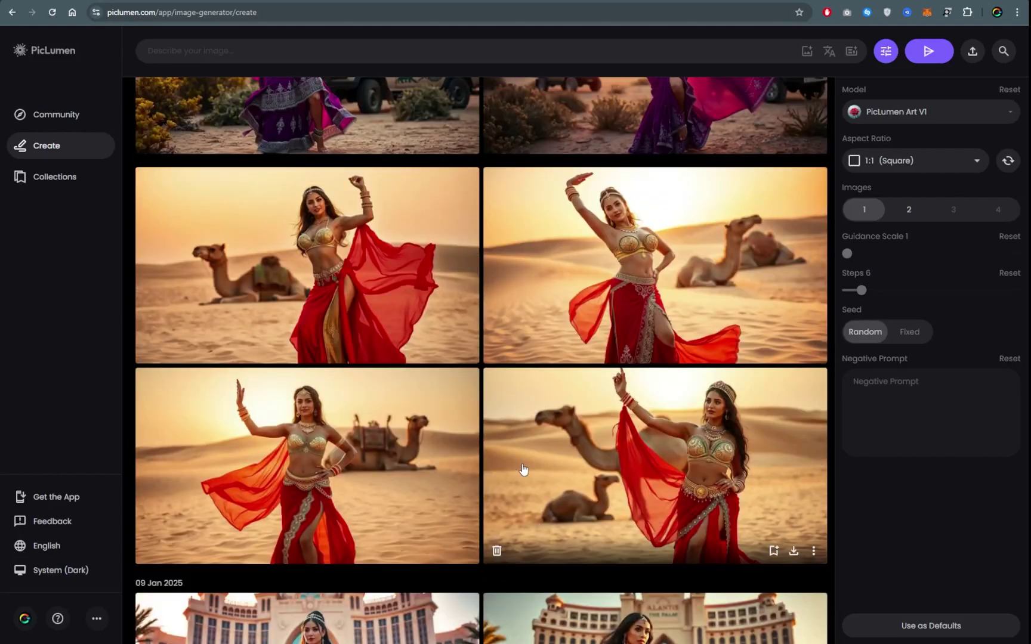
scroll(585, 355, up, 5)
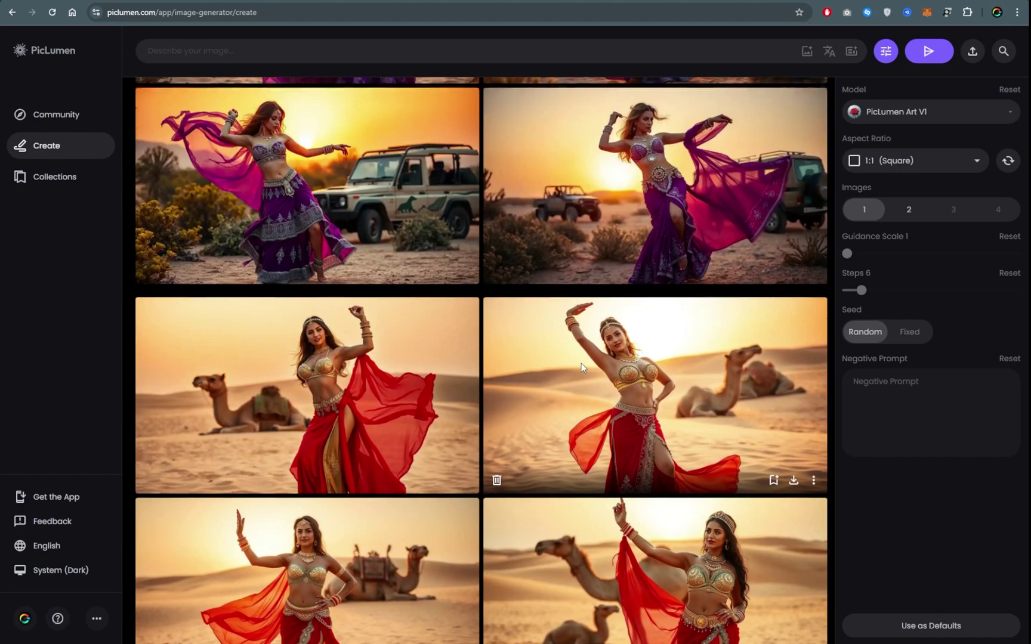
scroll(583, 369, up, 3)
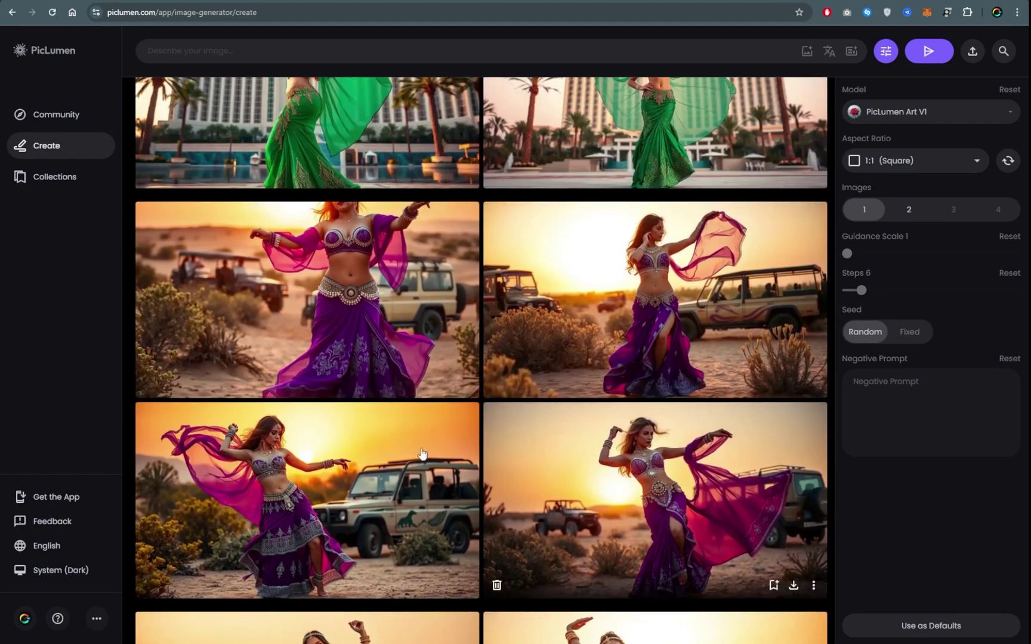
scroll(588, 388, up, 8)
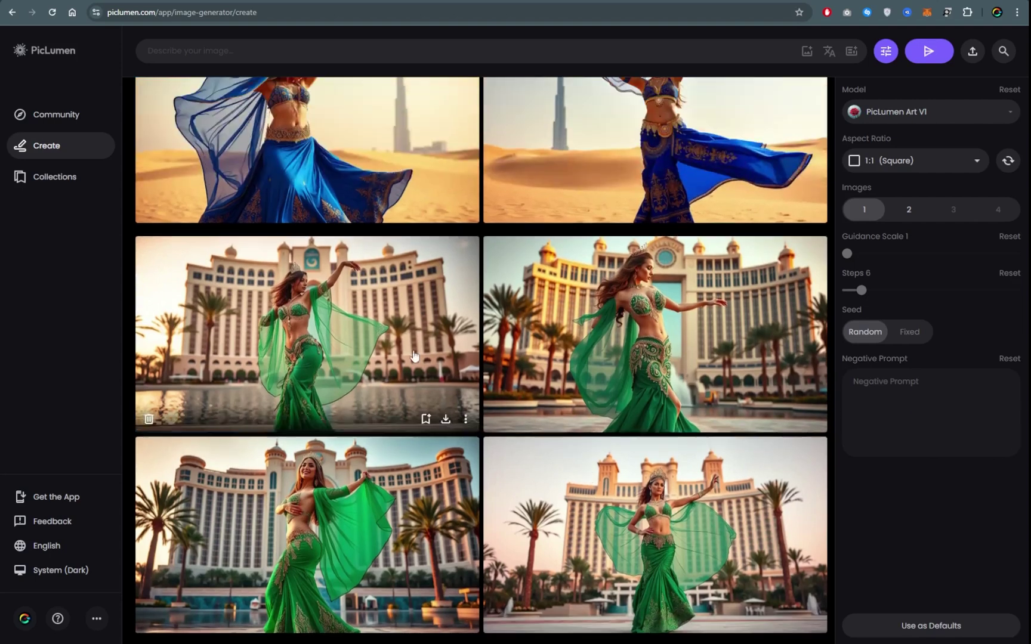
scroll(461, 418, up, 5)
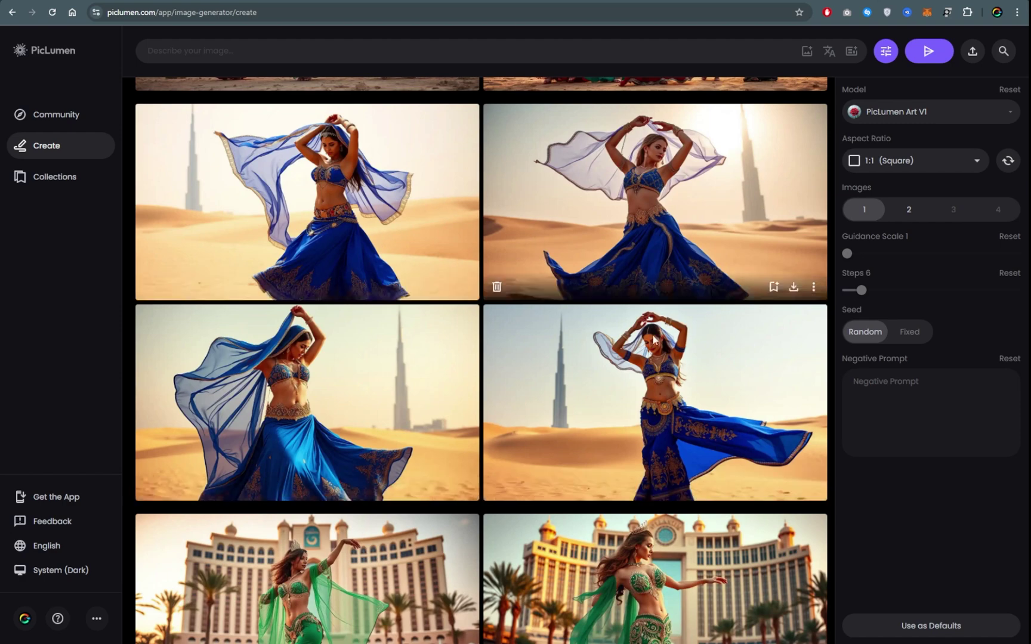
scroll(442, 344, up, 7)
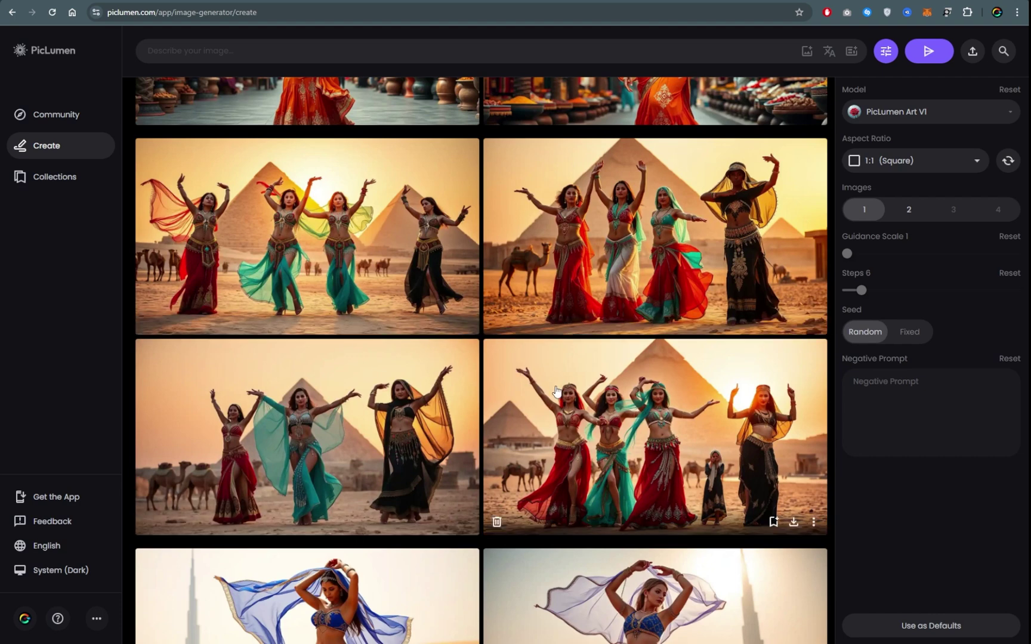
scroll(441, 385, up, 4)
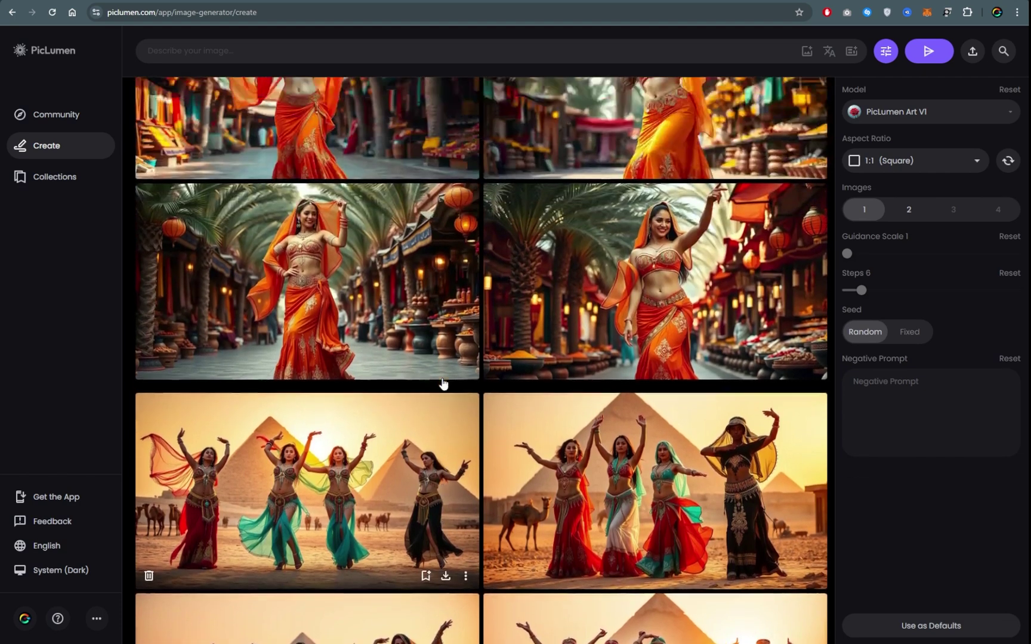
scroll(550, 449, up, 3)
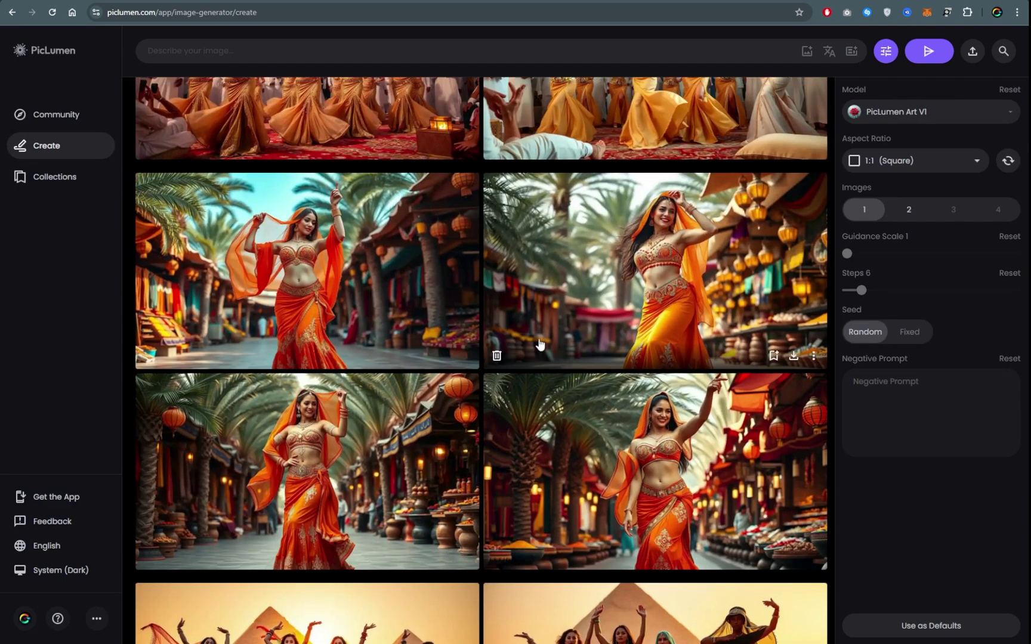
scroll(540, 345, up, 6)
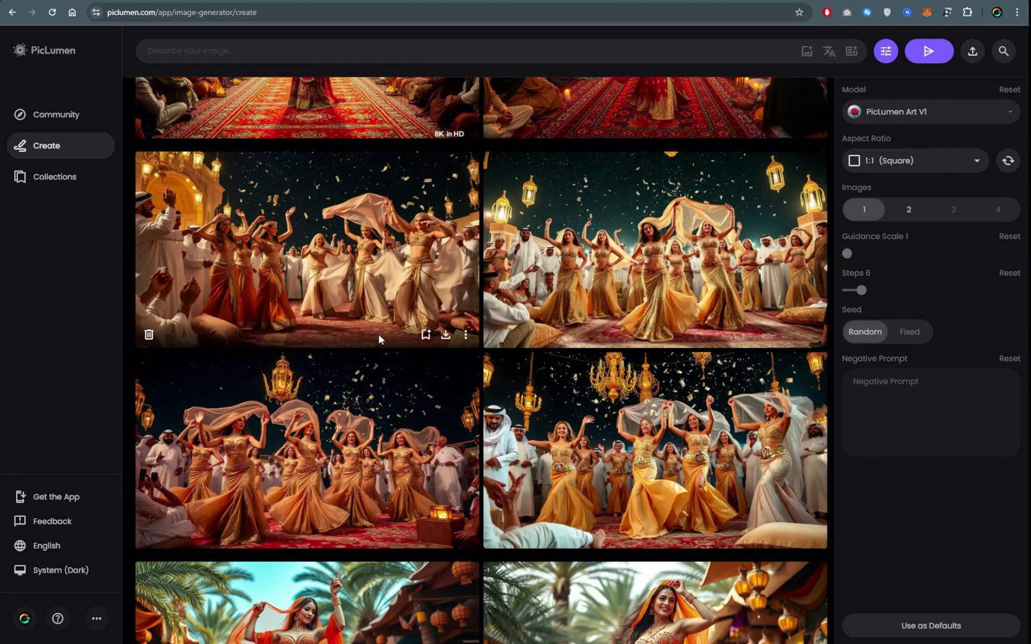
scroll(528, 373, up, 4)
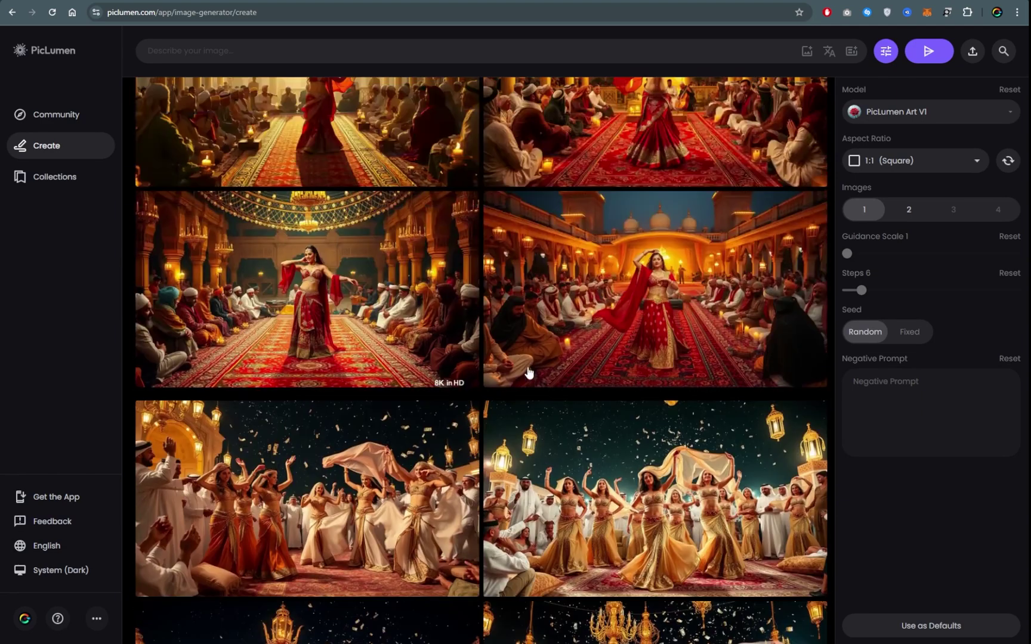
scroll(528, 373, up, 2)
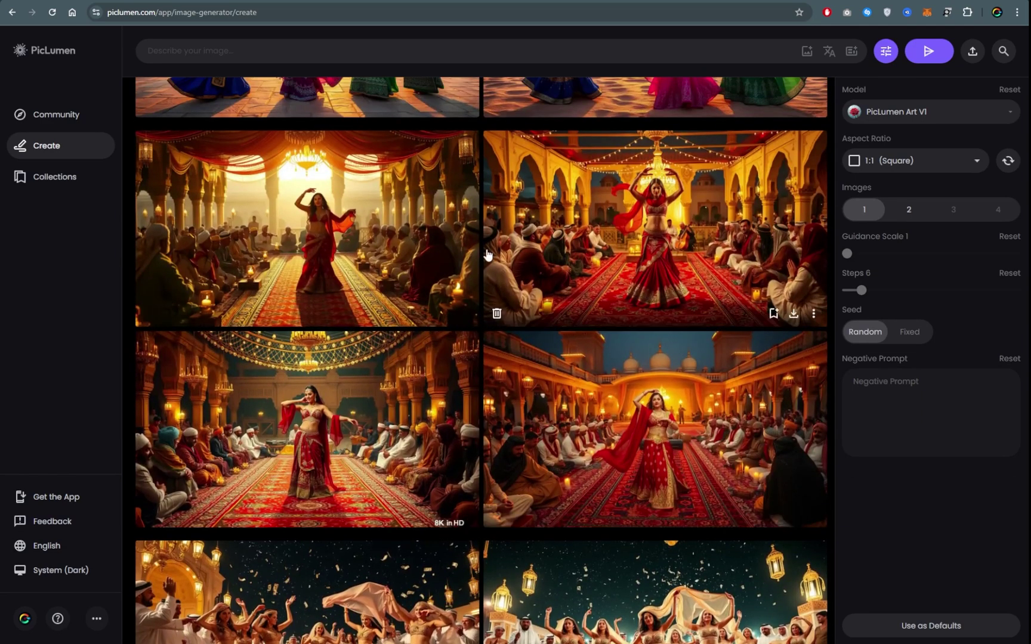
scroll(478, 308, up, 6)
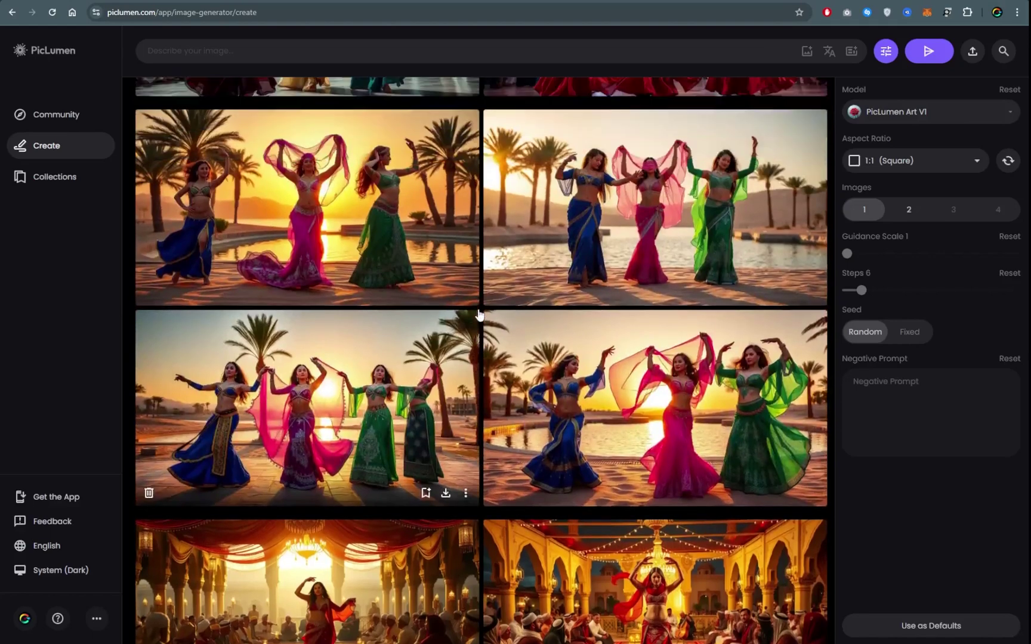
scroll(478, 308, up, 2)
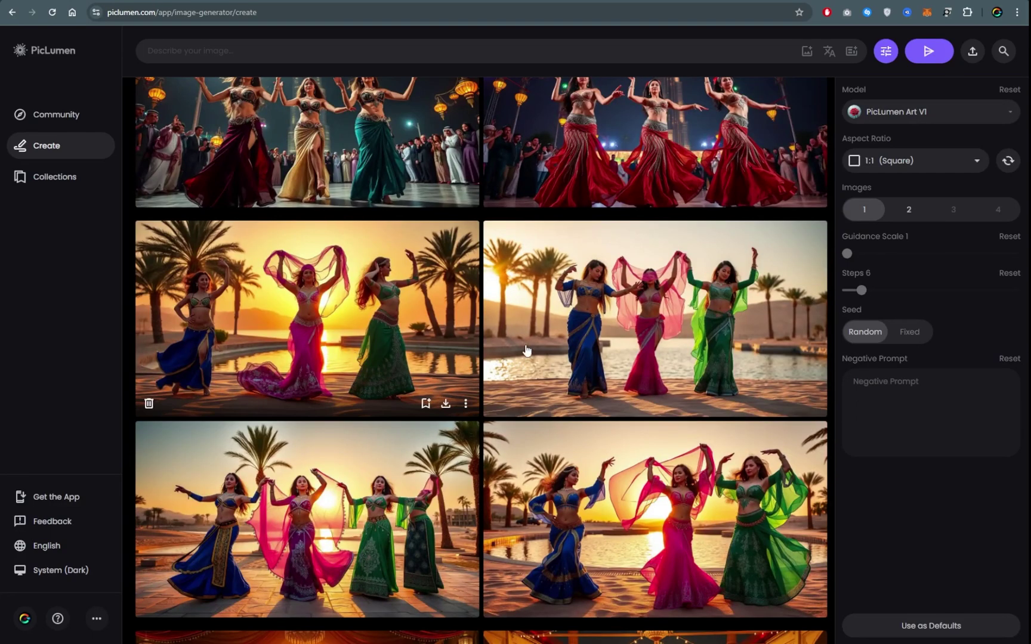
scroll(540, 358, down, 2)
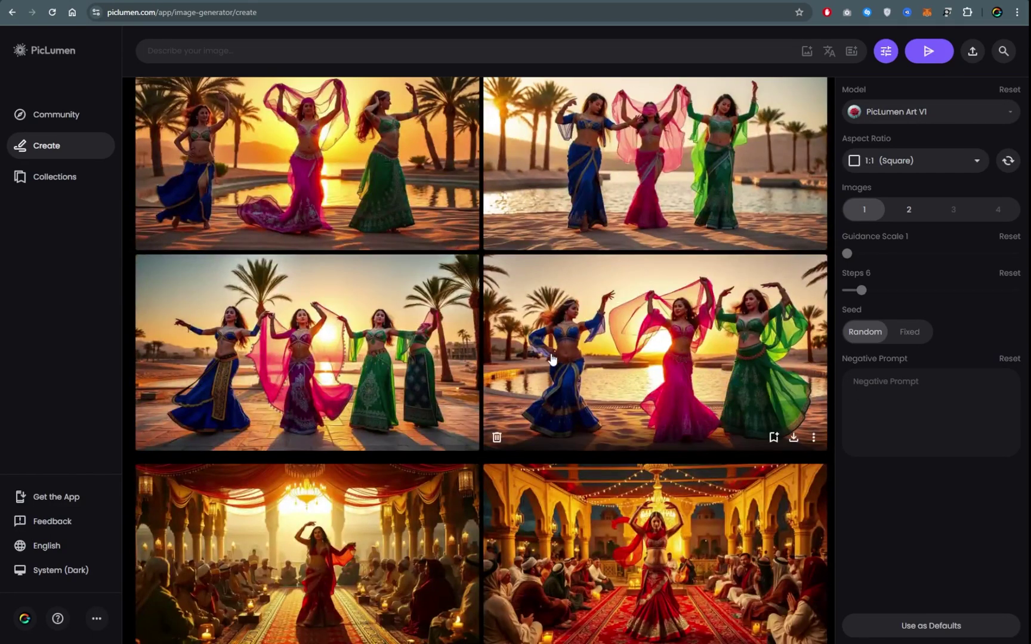
scroll(551, 358, up, 1)
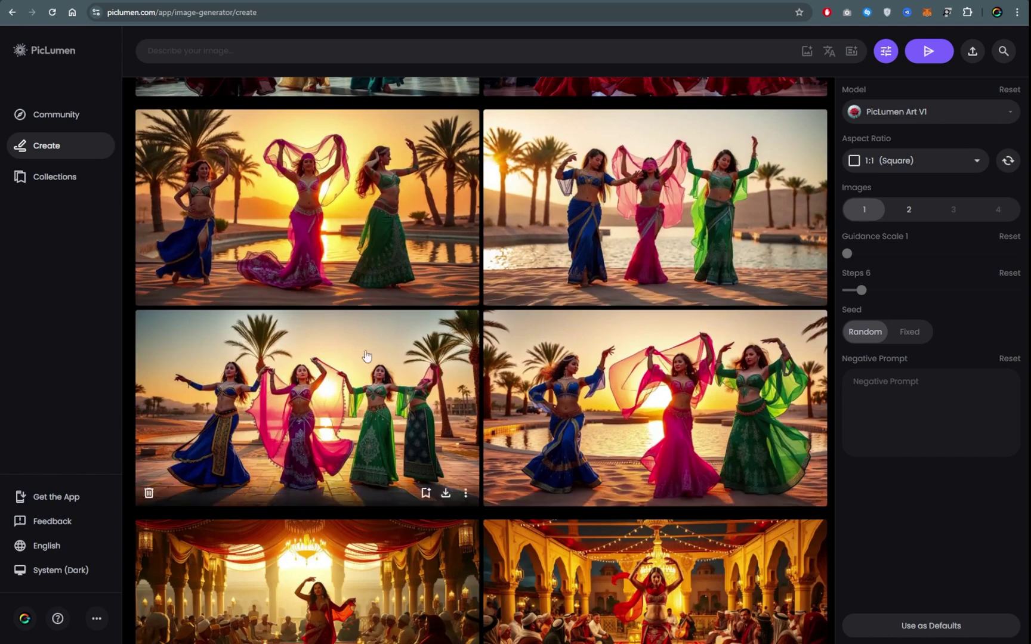
scroll(478, 283, up, 1)
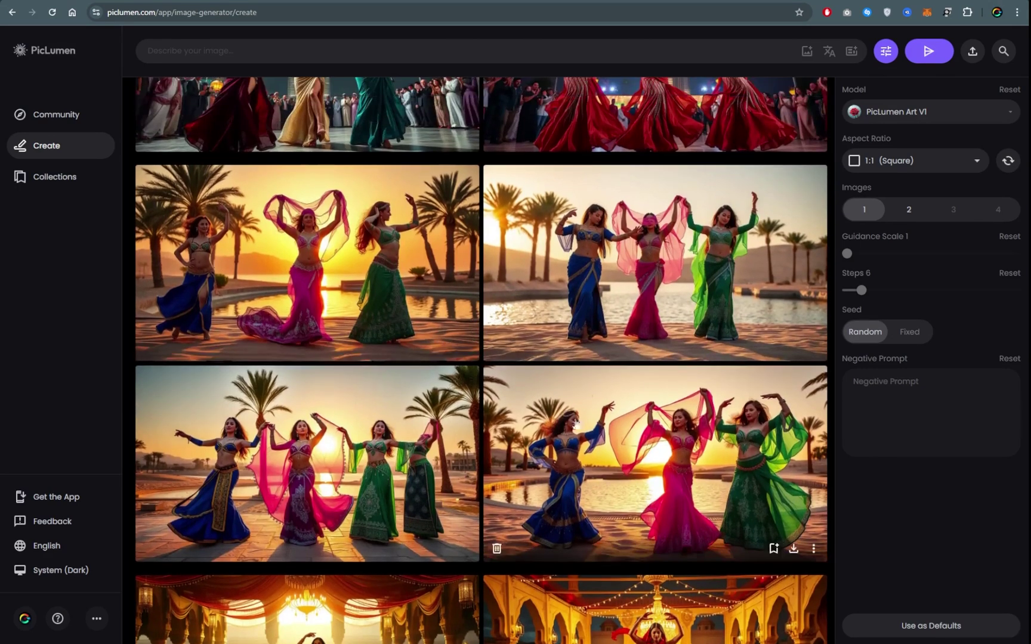
scroll(461, 315, up, 7)
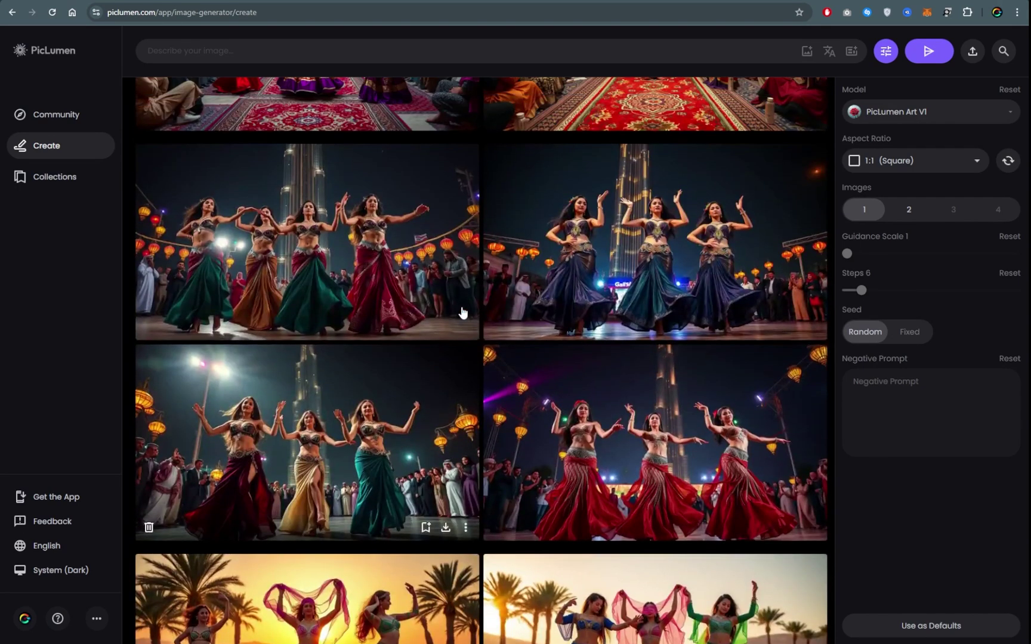
scroll(406, 358, up, 2)
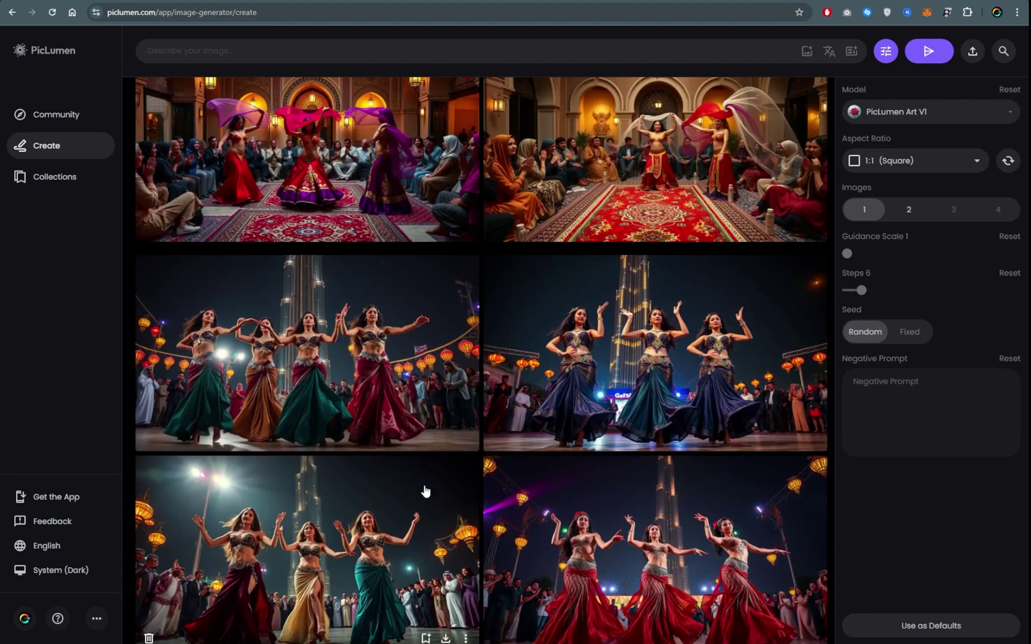
scroll(544, 409, up, 5)
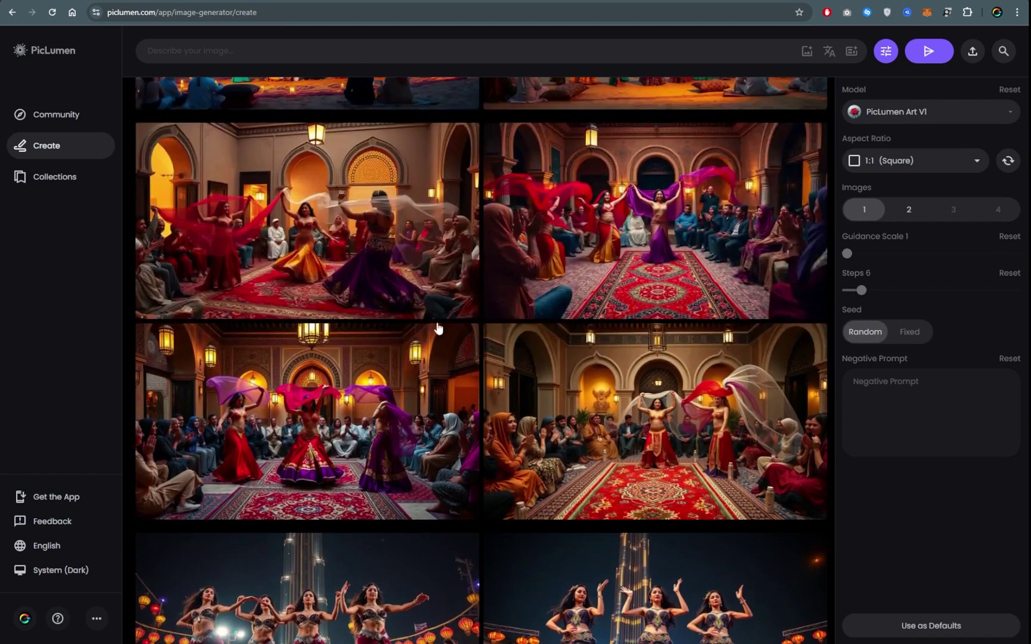
scroll(552, 474, up, 2)
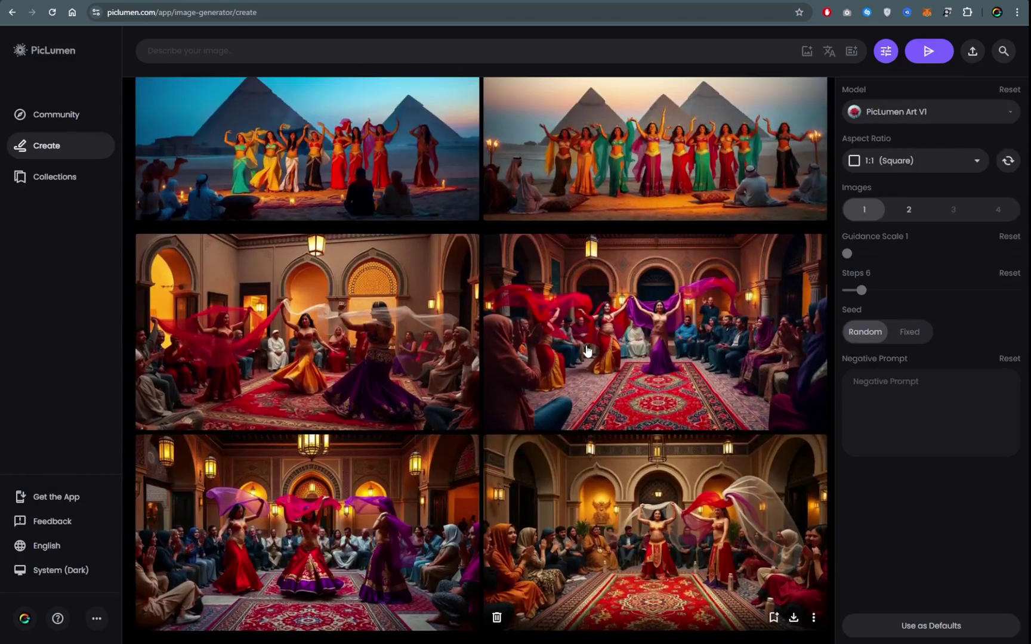
scroll(515, 394, up, 2)
scroll(417, 340, up, 3)
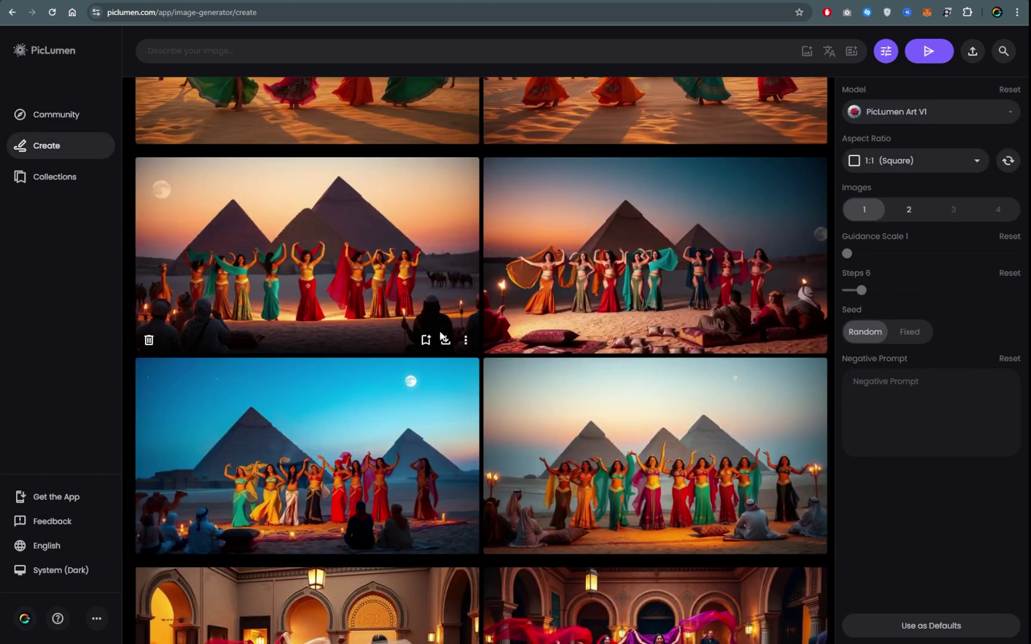
scroll(441, 336, up, 5)
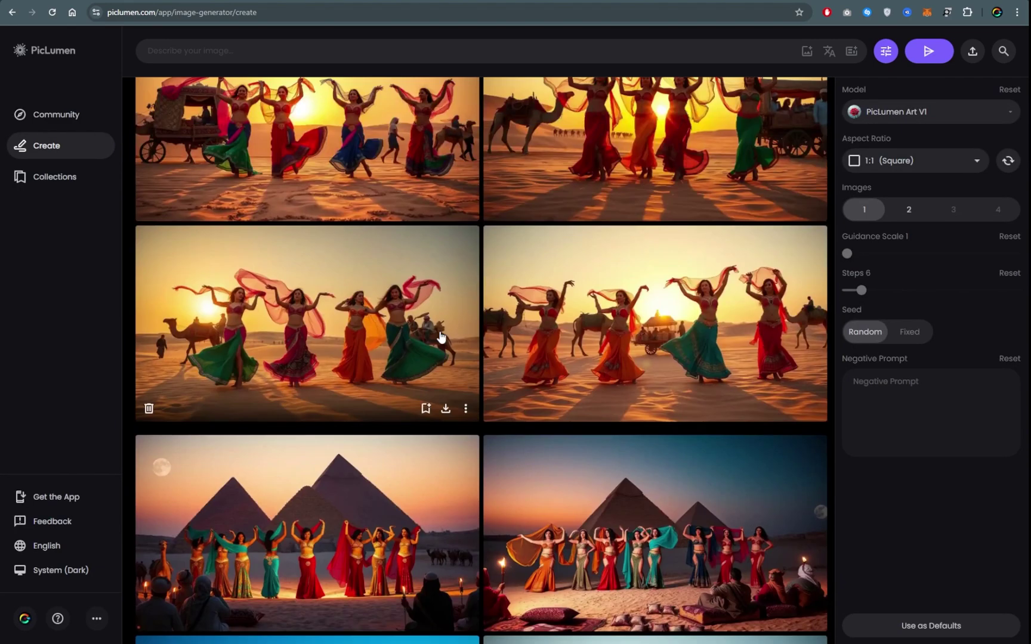
scroll(440, 337, up, 4)
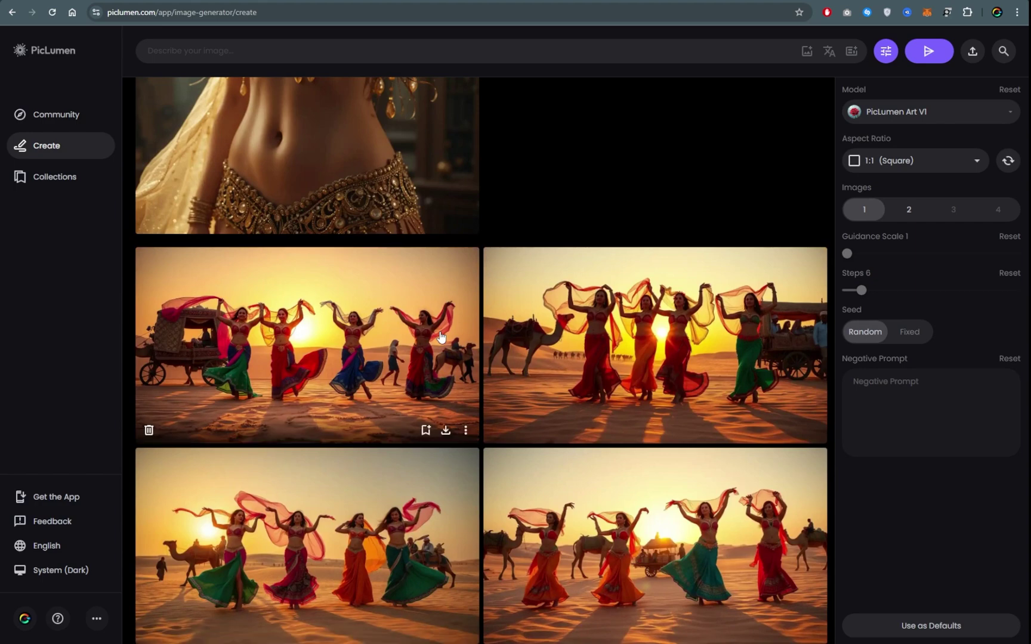
scroll(440, 337, down, 4)
scroll(441, 336, up, 2)
scroll(440, 336, up, 3)
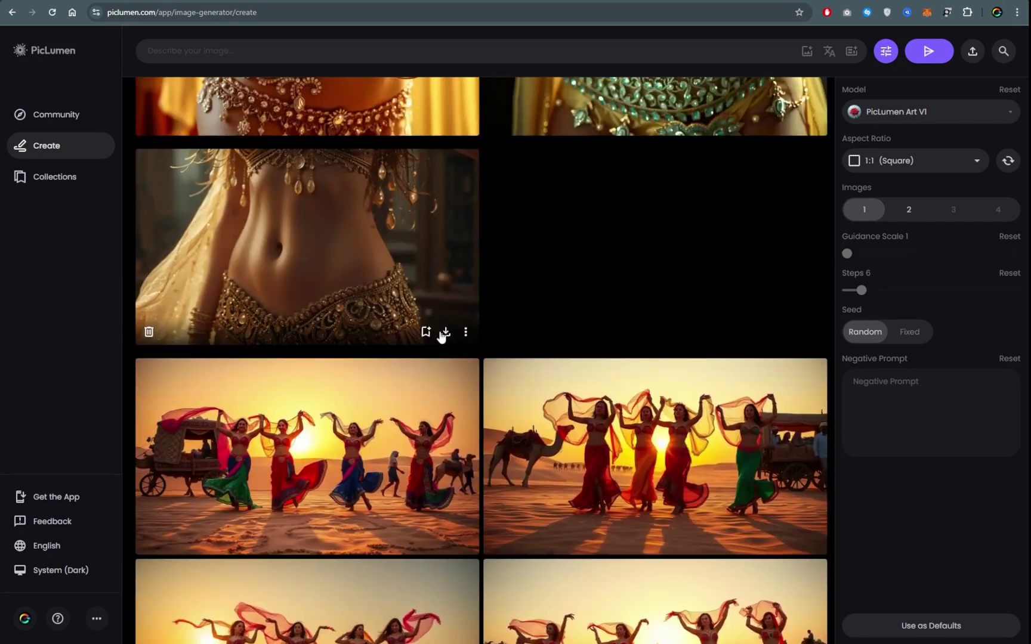
scroll(441, 337, up, 2)
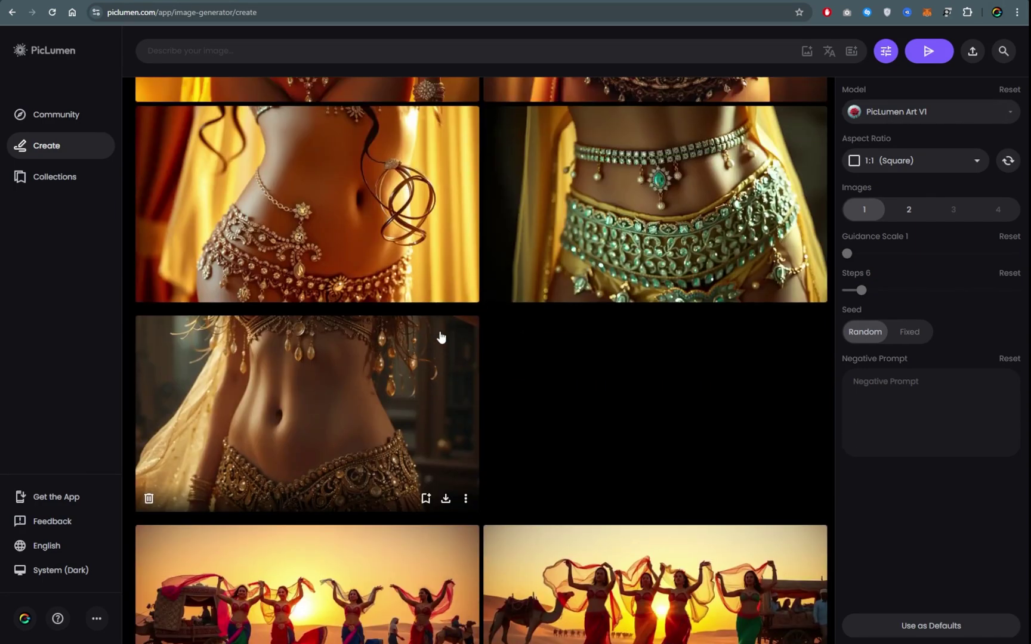
scroll(441, 337, up, 10)
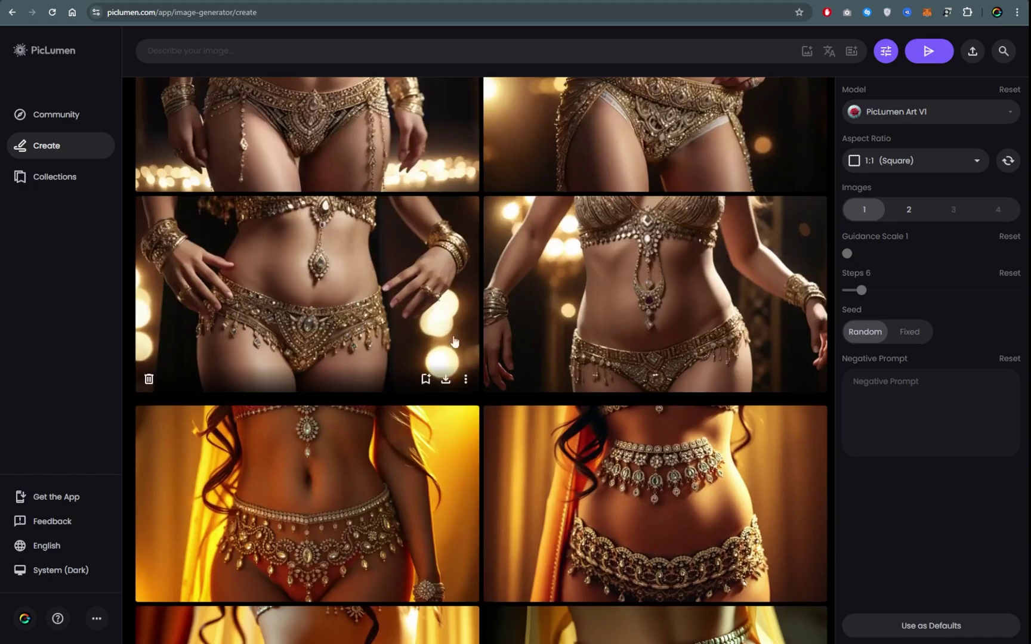
scroll(453, 324, up, 10)
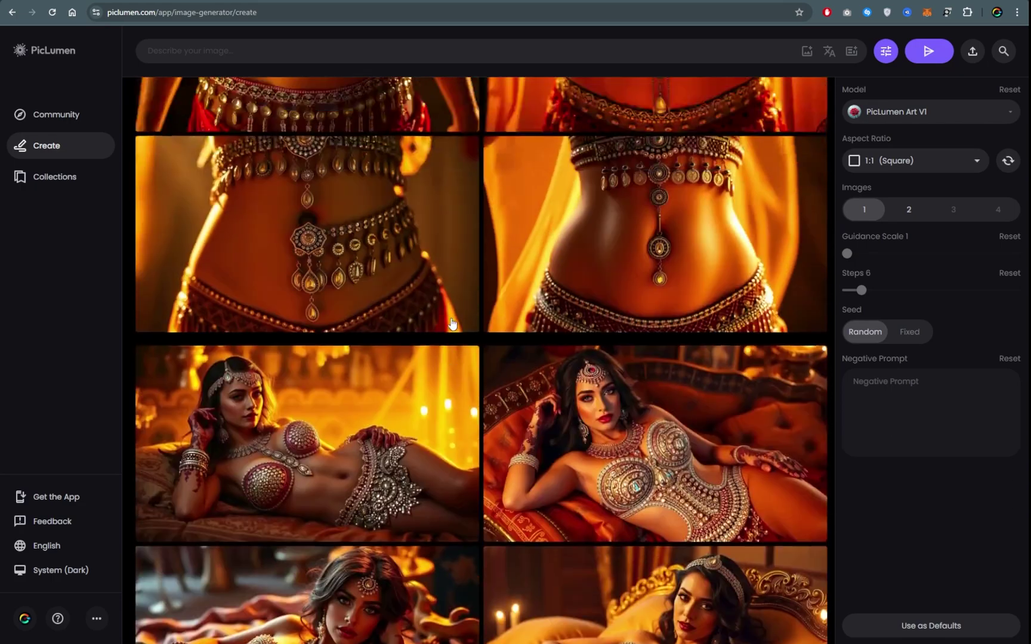
scroll(452, 324, up, 10)
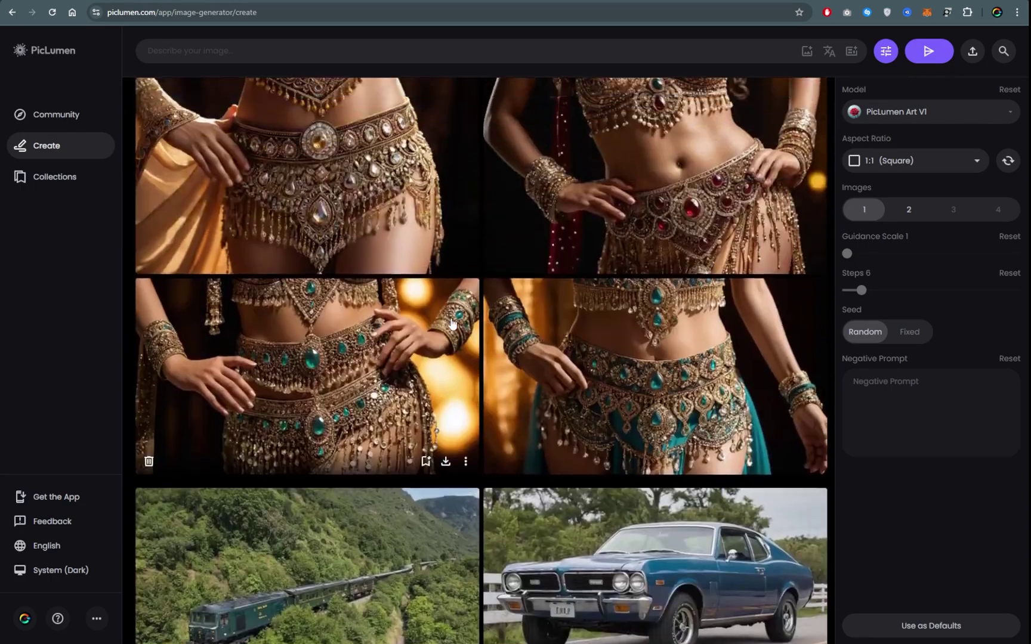
scroll(452, 324, up, 10)
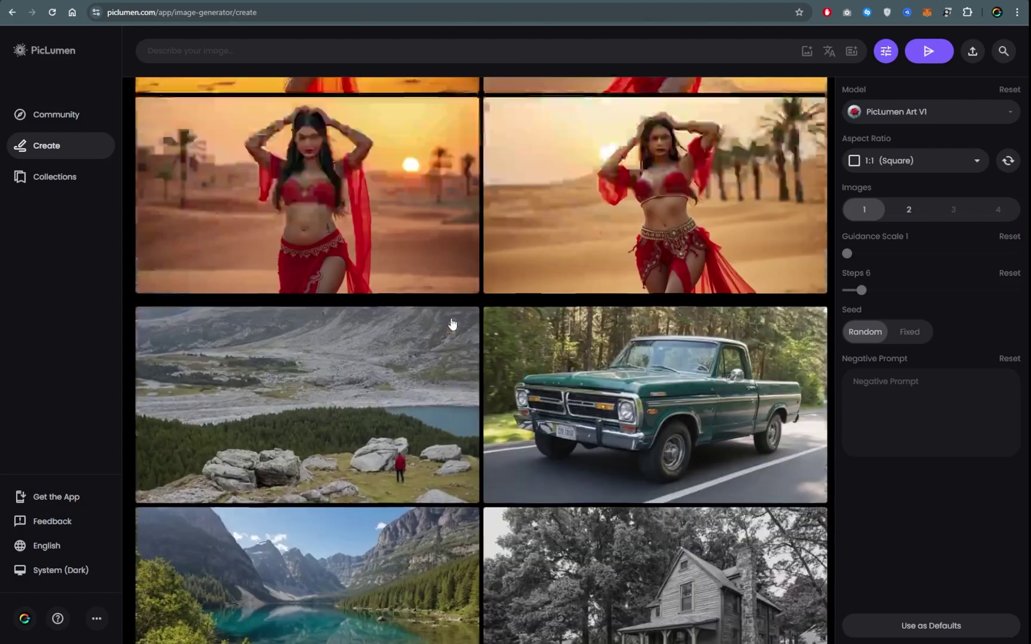
scroll(452, 324, up, 2)
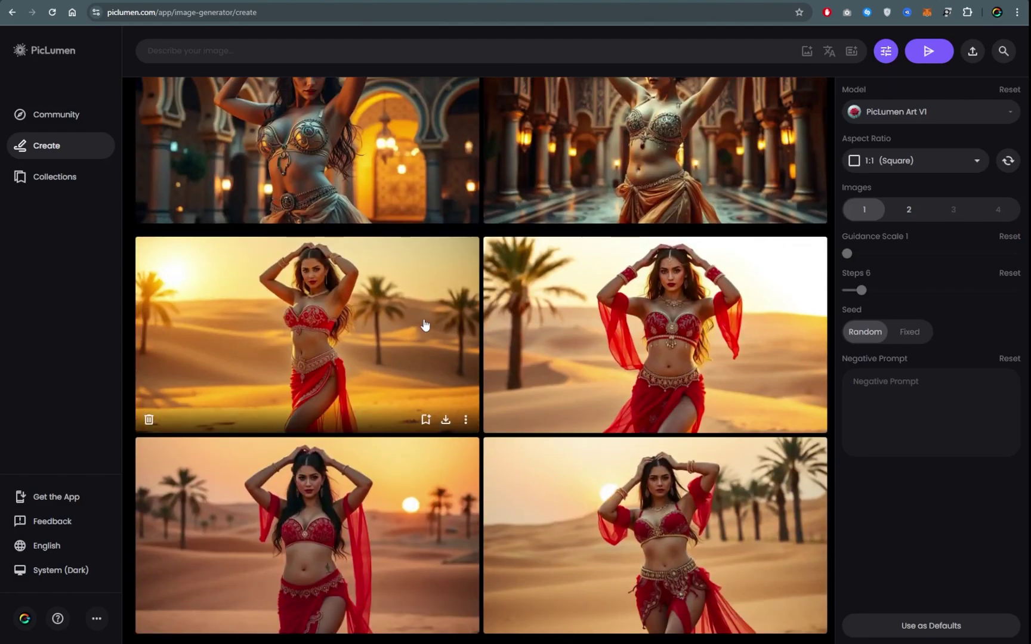
Step: Back in ChatGPT, highlight the opening request and the 8k uhd image-quality keywords
key(ctrl+Tab)
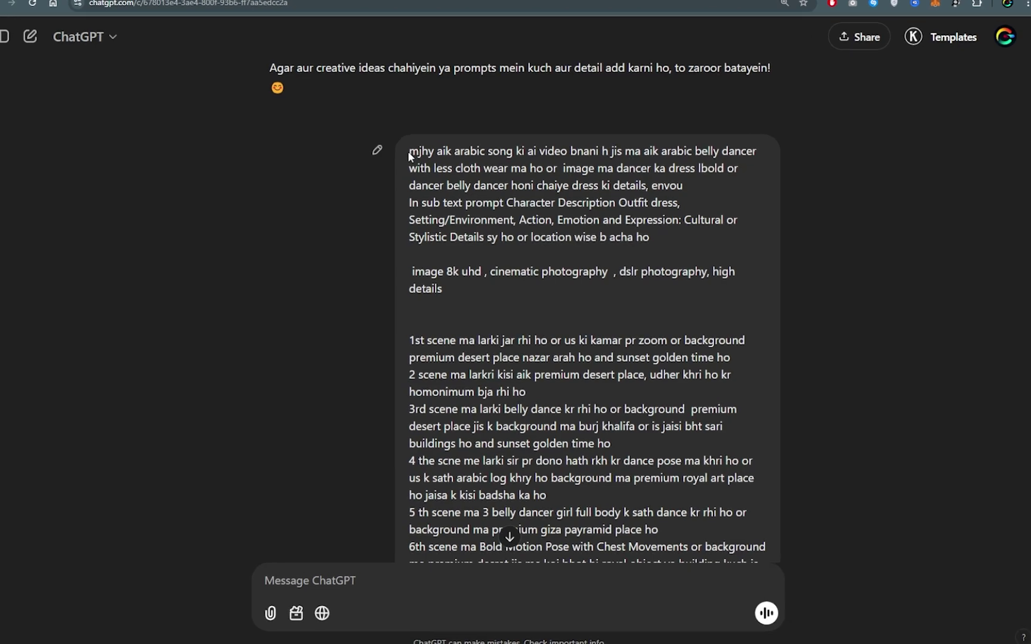
drag(417, 158, 472, 158)
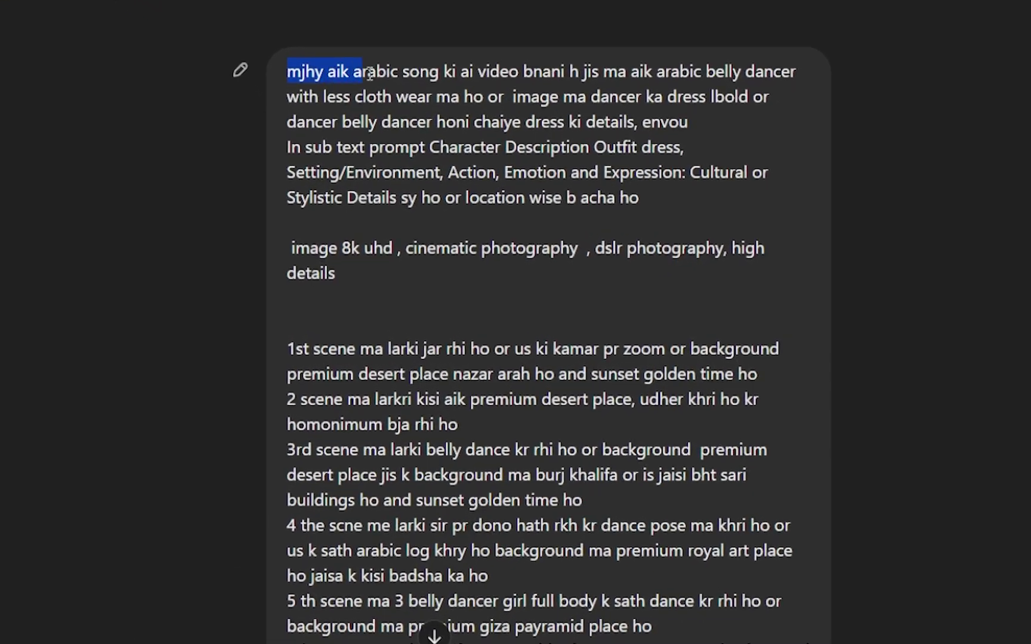
drag(370, 73, 655, 191)
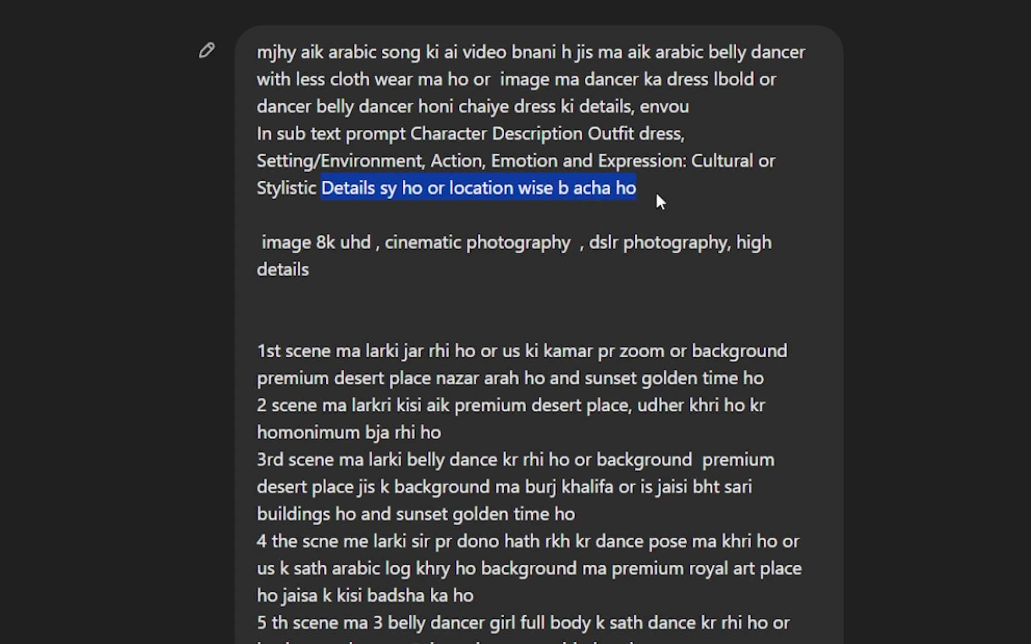
click(630, 186)
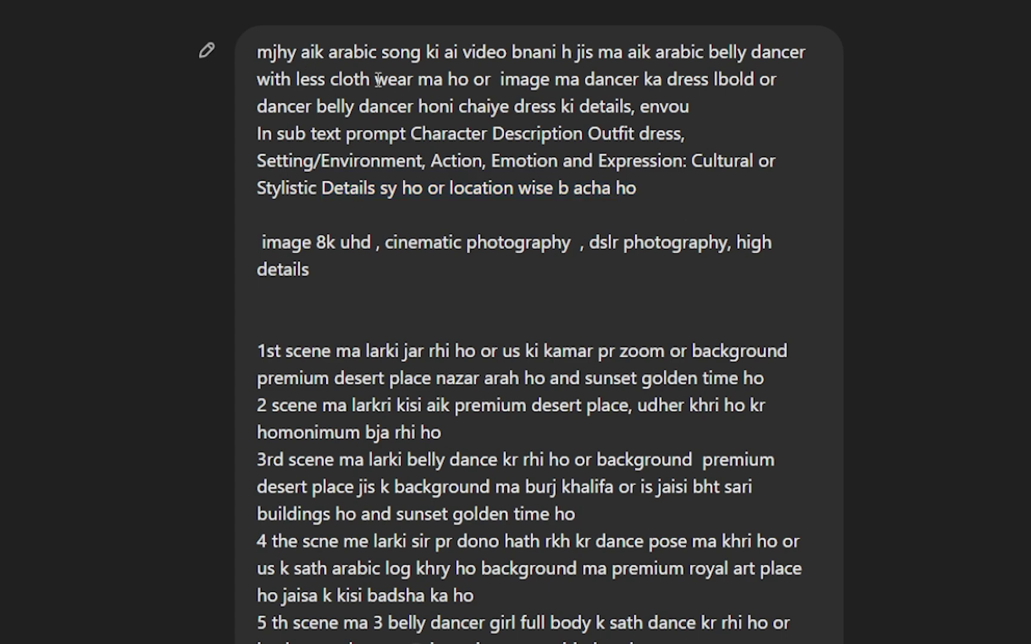
scroll(397, 179, down, 2)
drag(259, 151, 340, 200)
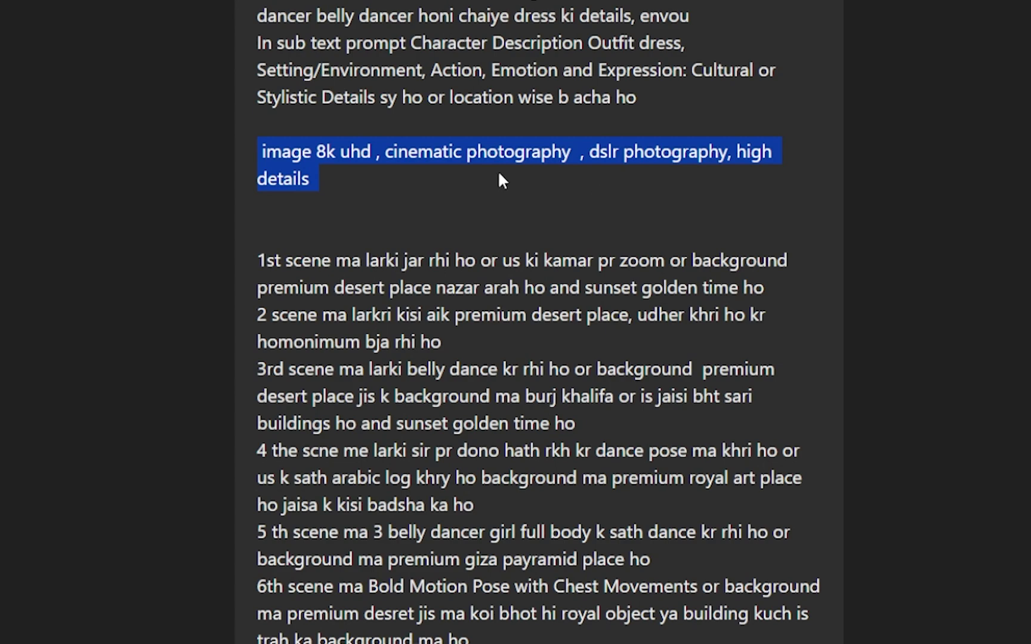
click(787, 183)
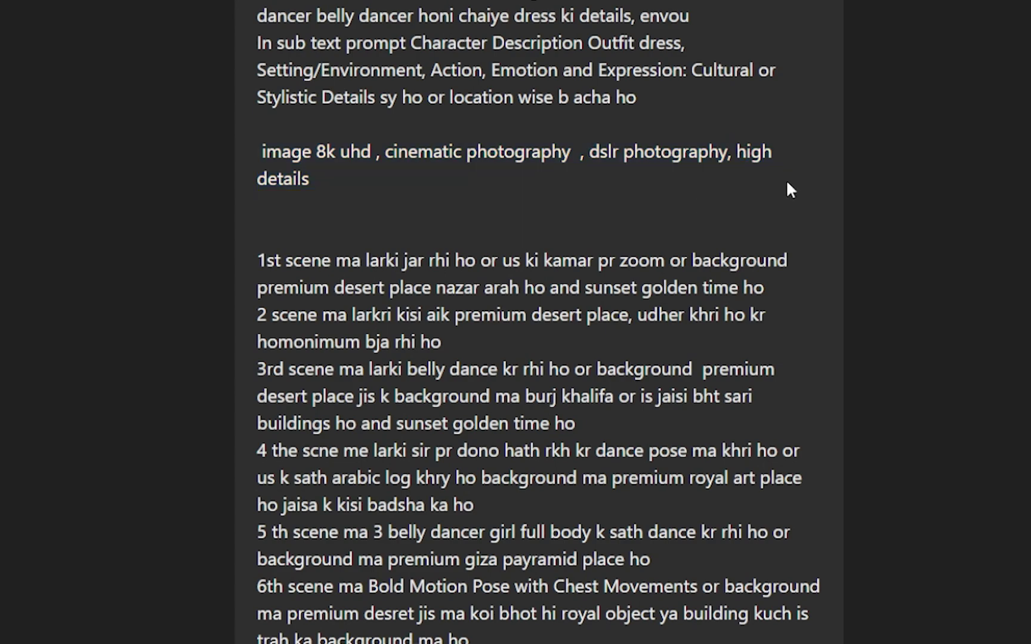
Step: Select the list of all ten numbered belly-dancer scene descriptions, starting from scene 1
scroll(369, 177, down, 8)
scroll(370, 176, up, 4)
scroll(370, 176, down, 1)
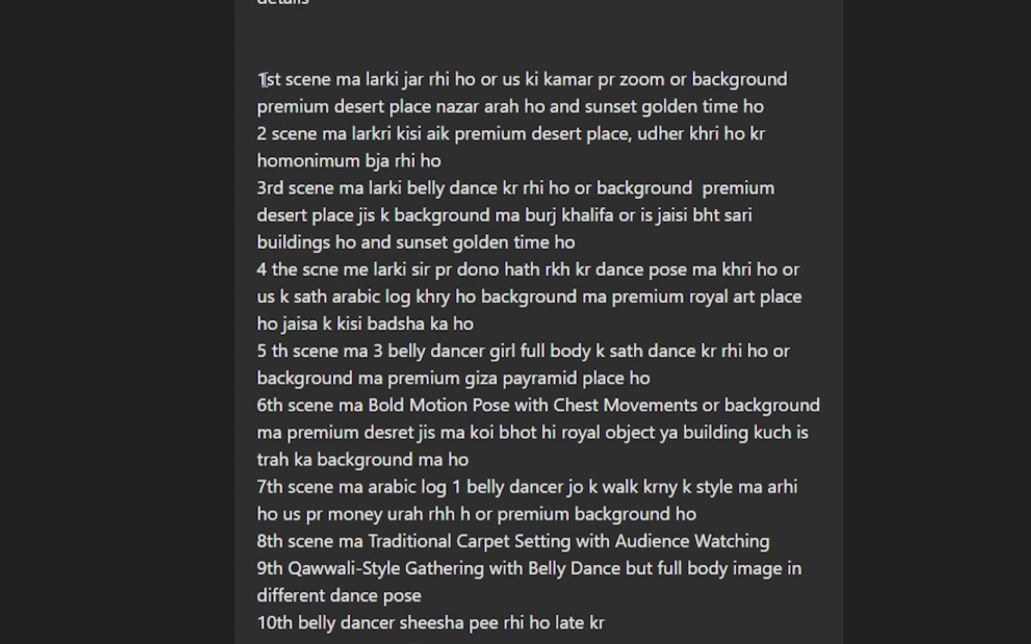
drag(255, 79, 477, 80)
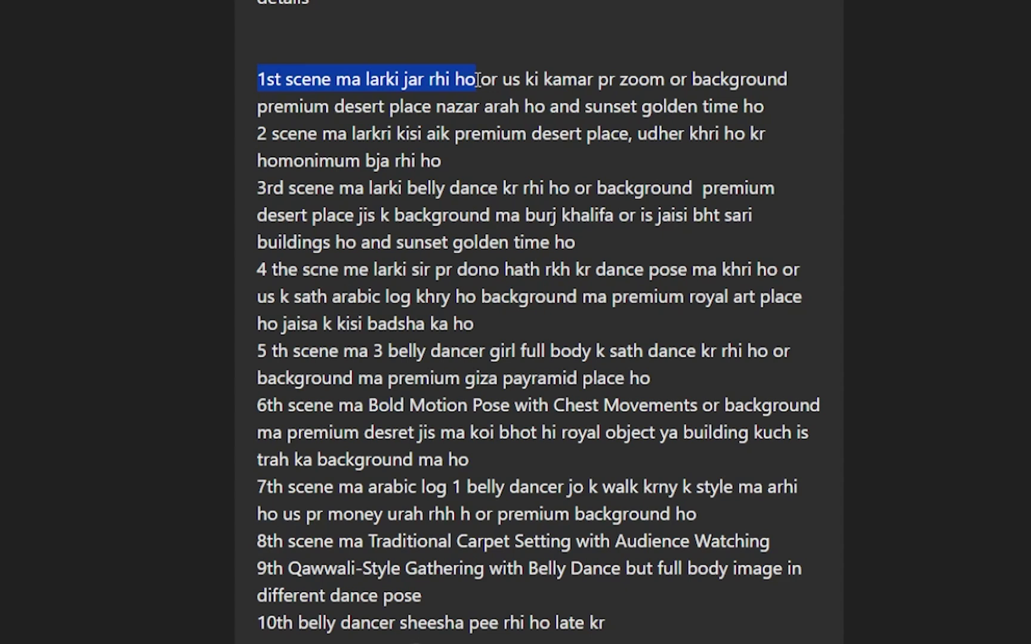
click(336, 51)
drag(253, 70, 637, 638)
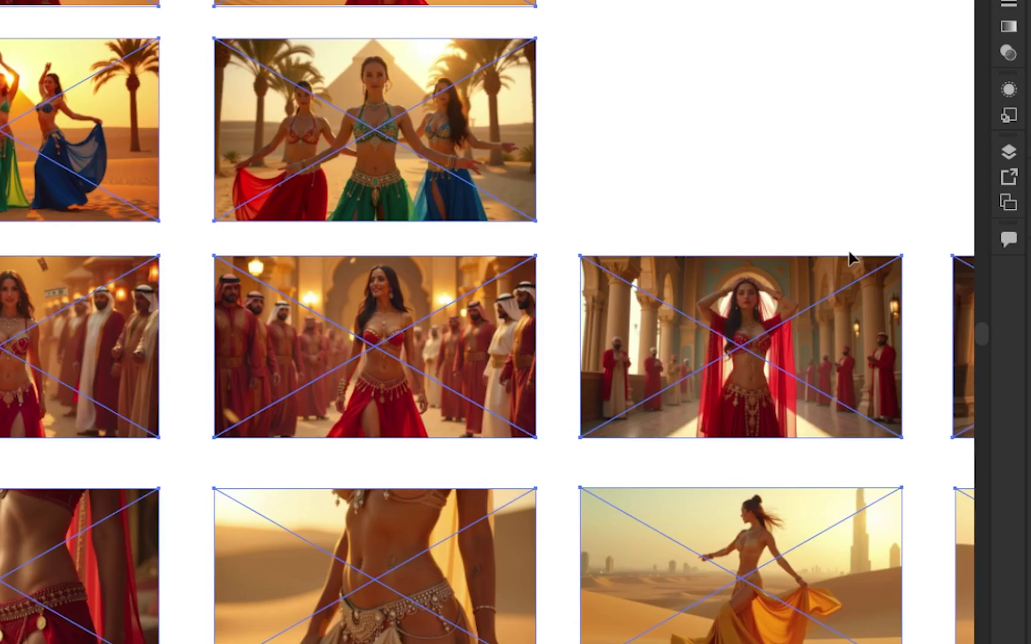
Step: Pan over every row of the dancer image grid in Illustrator, ending back at the top rows
scroll(561, 303, down, 2)
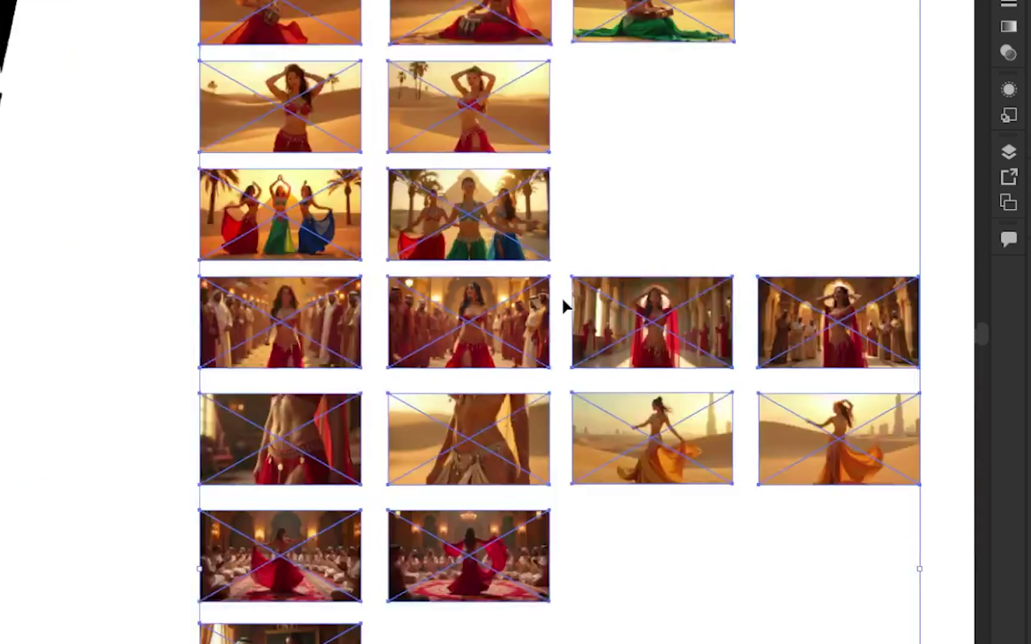
drag(552, 92, 483, 338)
scroll(483, 338, down, 15)
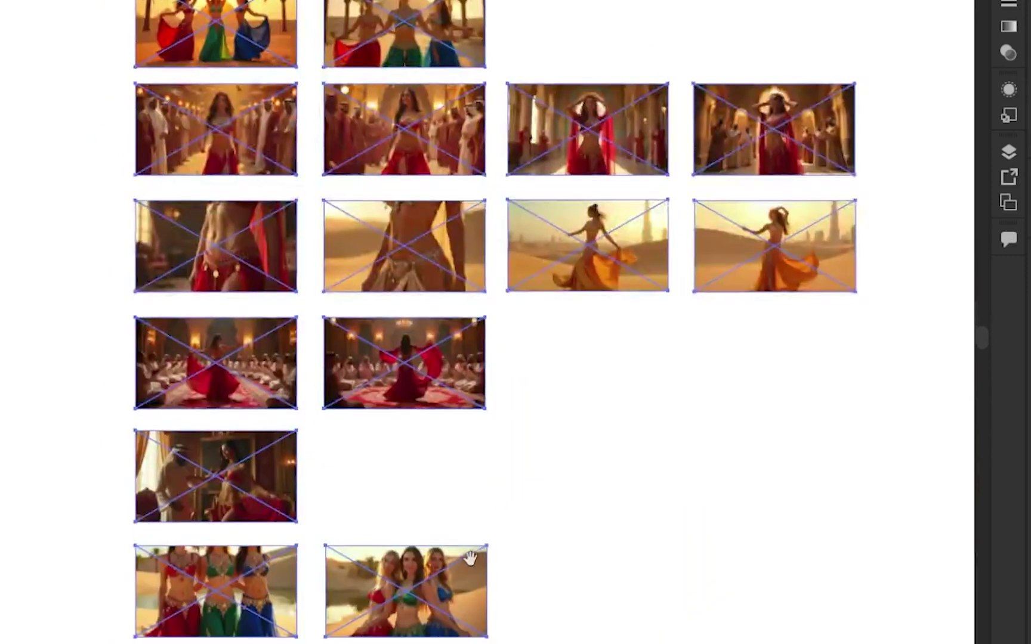
scroll(384, 167, up, 15)
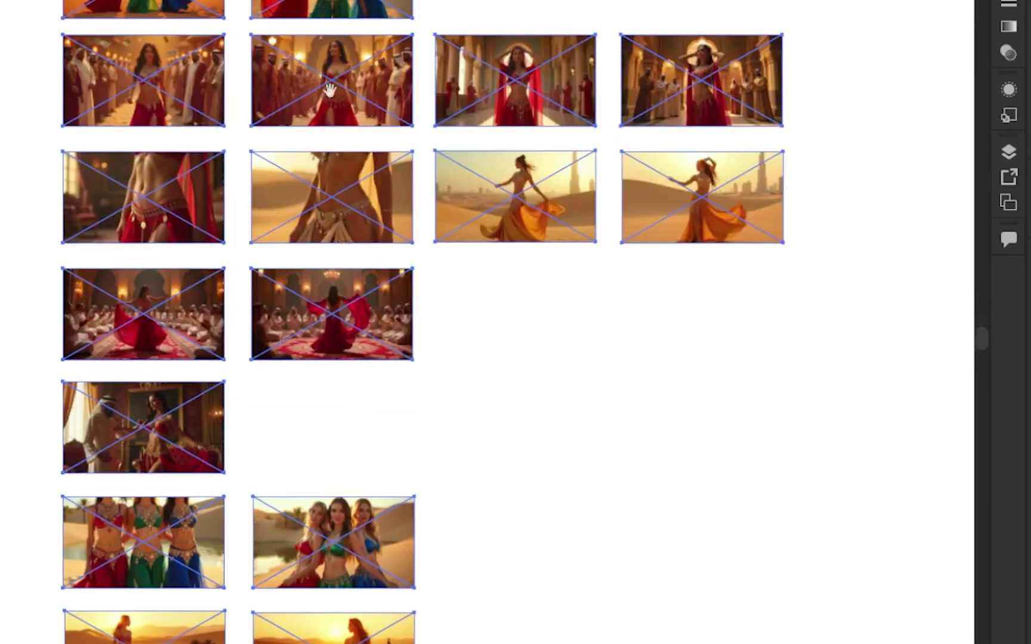
scroll(418, 215, left, 3)
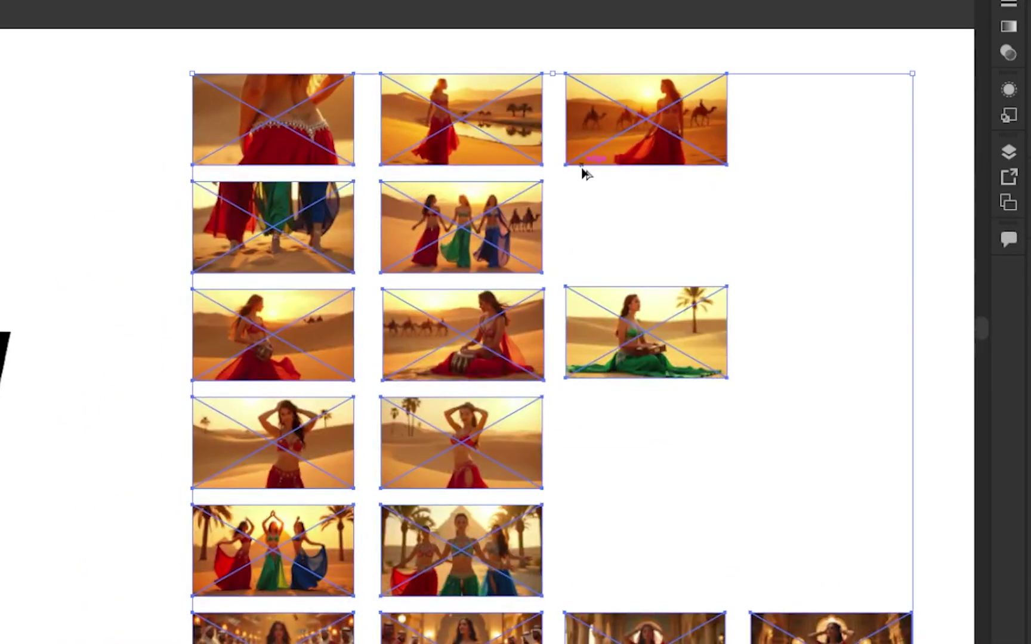
scroll(582, 172, up, 1)
scroll(583, 173, down, 5)
scroll(582, 172, down, 5)
scroll(582, 172, right, 3)
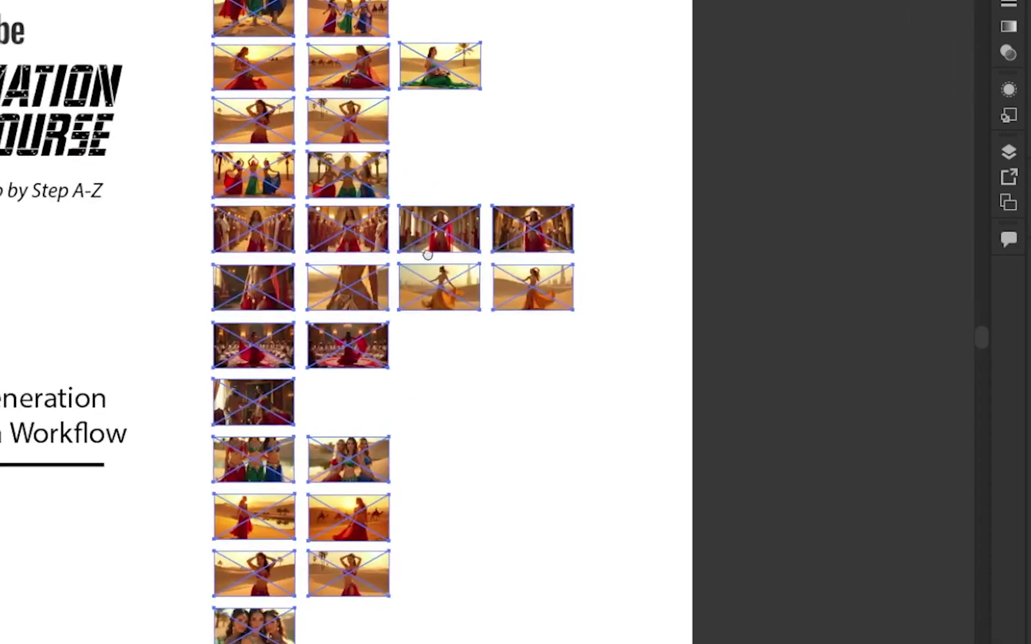
scroll(427, 255, down, 2)
scroll(427, 255, up, 6)
scroll(410, 193, up, 3)
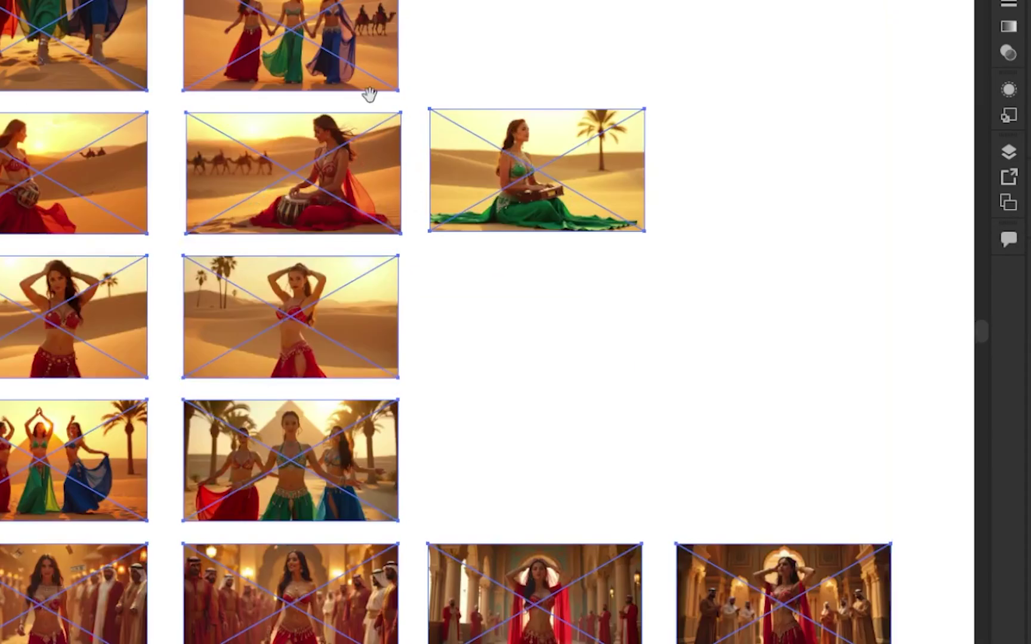
drag(368, 95, 480, 373)
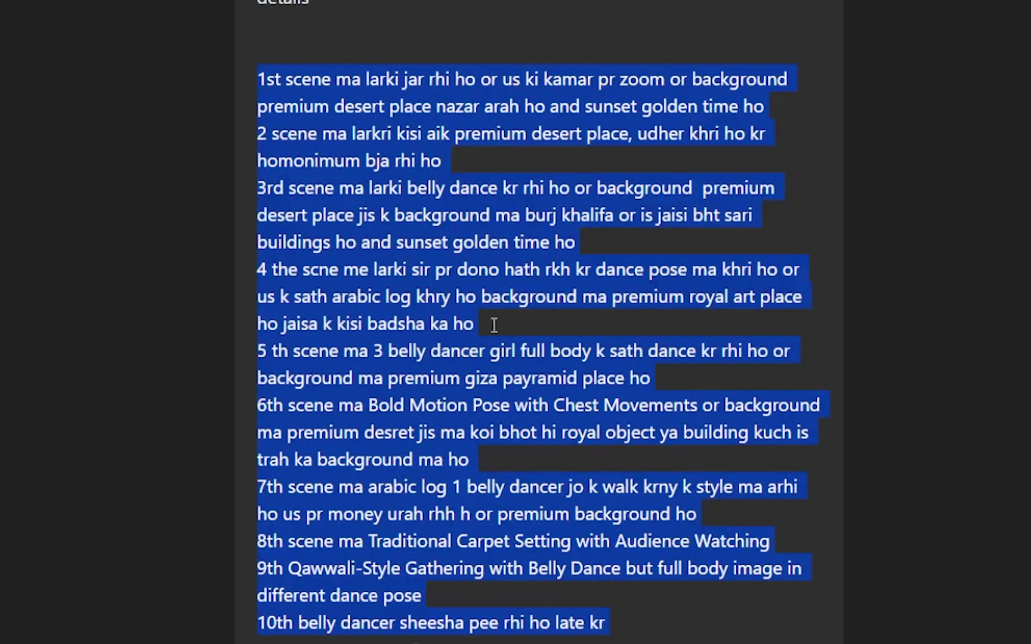
click(384, 122)
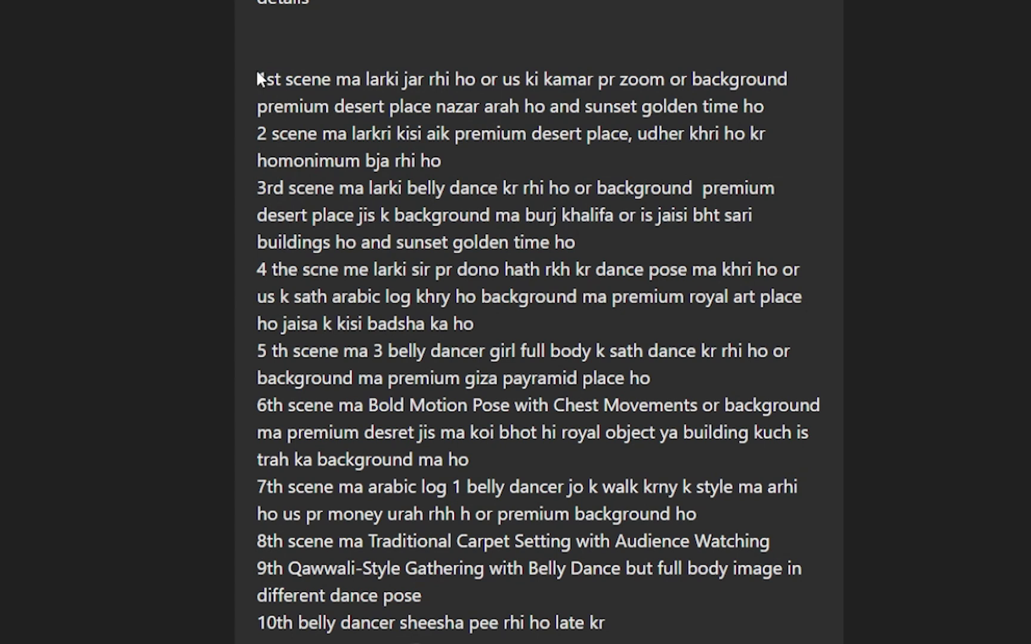
drag(256, 73, 785, 114)
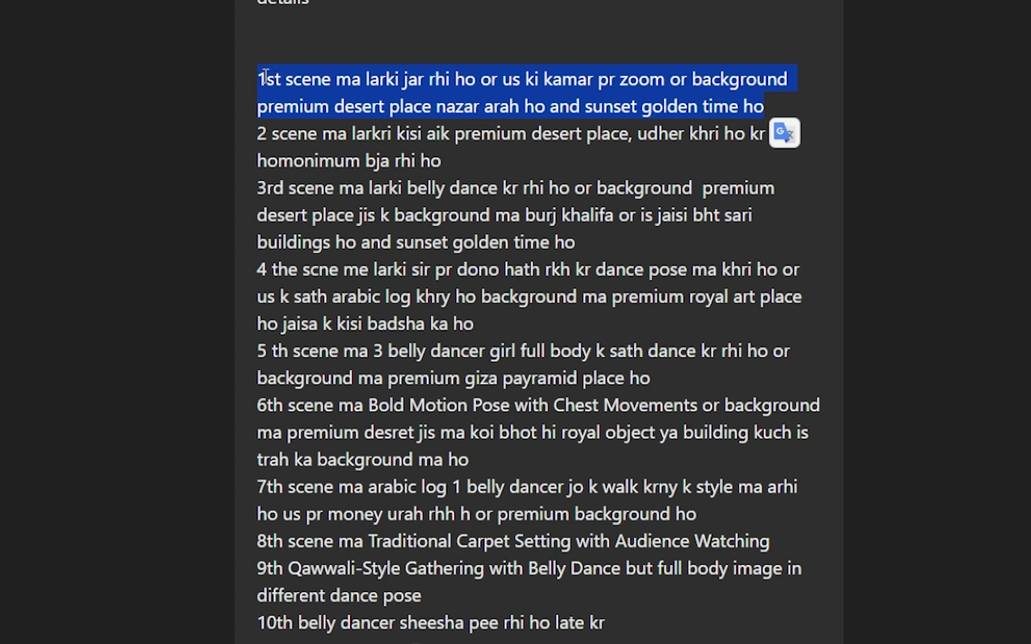
click(247, 69)
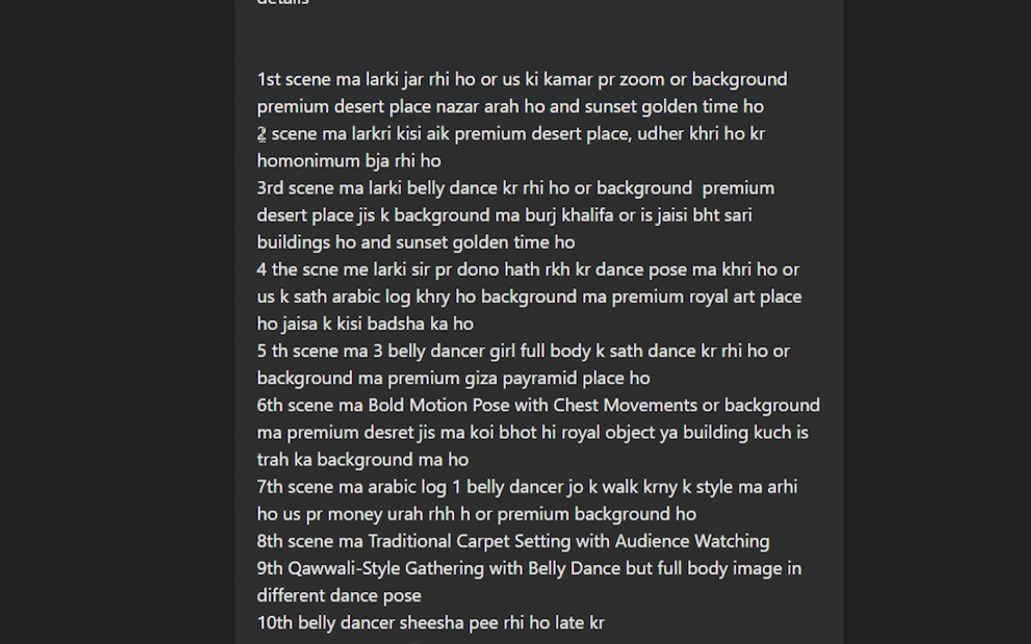
drag(272, 136, 468, 157)
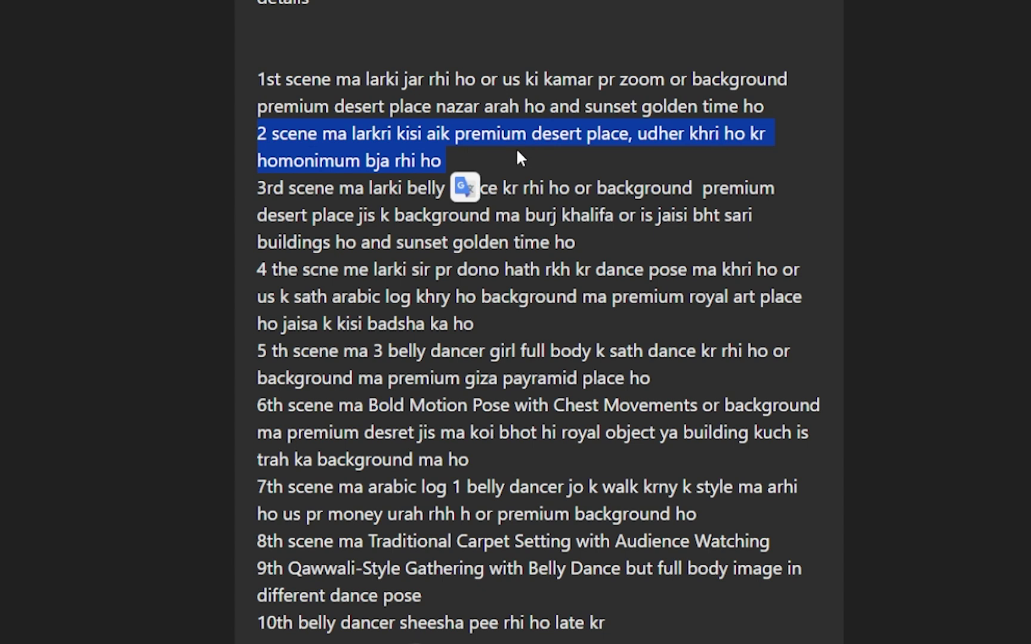
click(258, 144)
triple_click(263, 135)
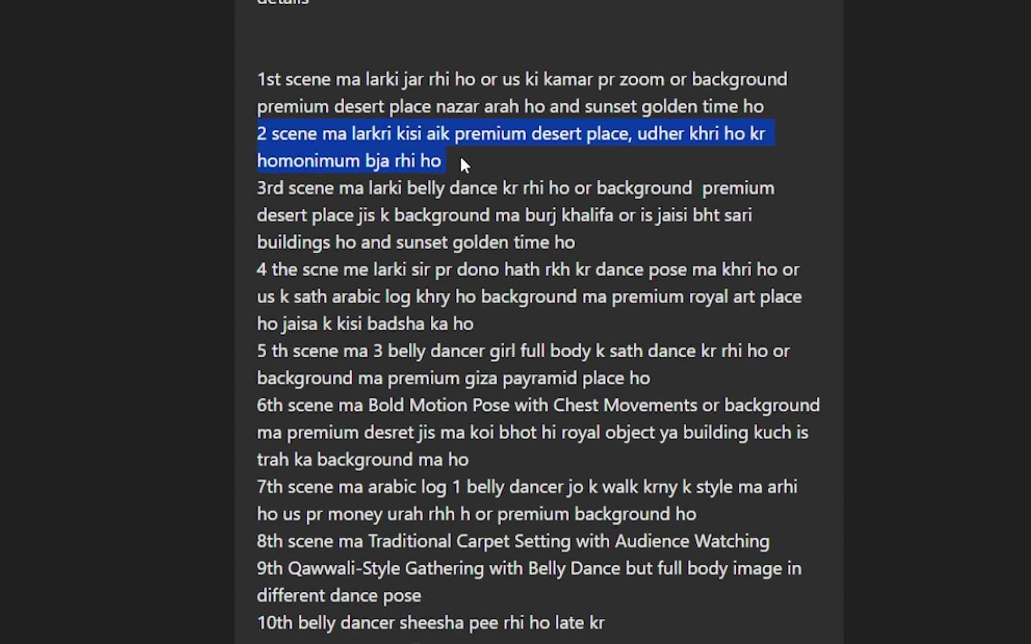
click(603, 154)
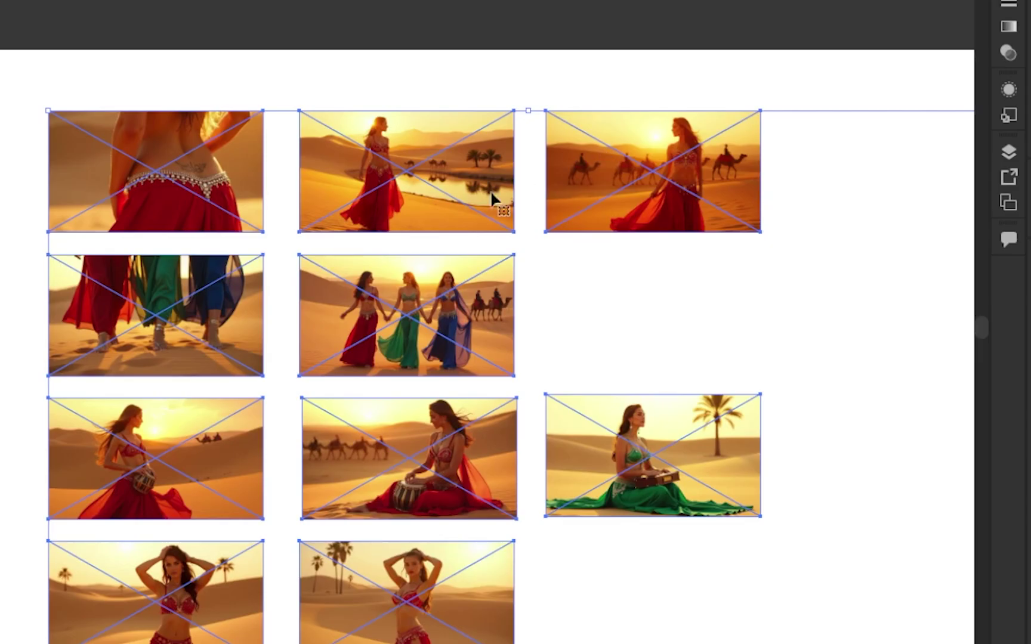
Step: Zoom in on the first image rows and centre the three-dancers-walking image
scroll(397, 282, up, 5)
scroll(656, 446, down, 5)
scroll(656, 447, right, 6)
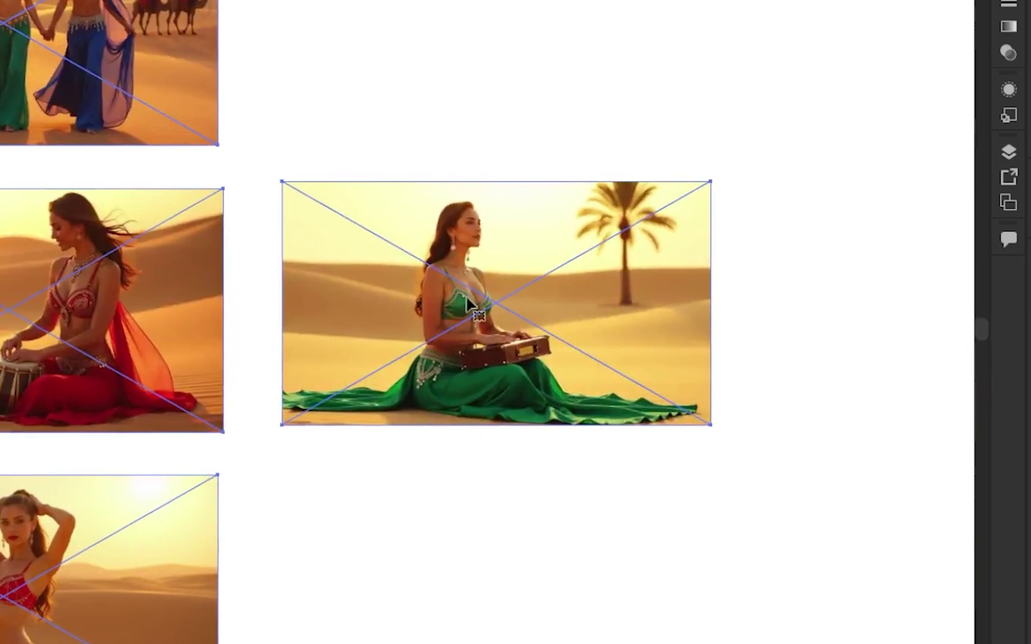
drag(294, 104, 728, 485)
scroll(638, 154, right, 6)
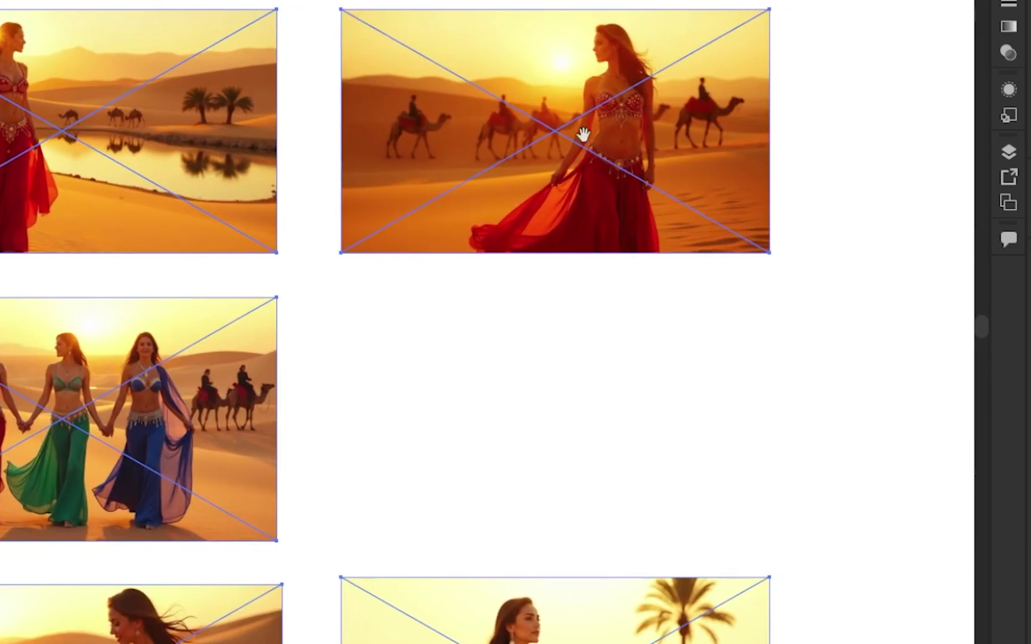
scroll(583, 134, down, 4)
scroll(582, 133, left, 7)
scroll(474, 358, down, 4)
scroll(473, 359, right, 8)
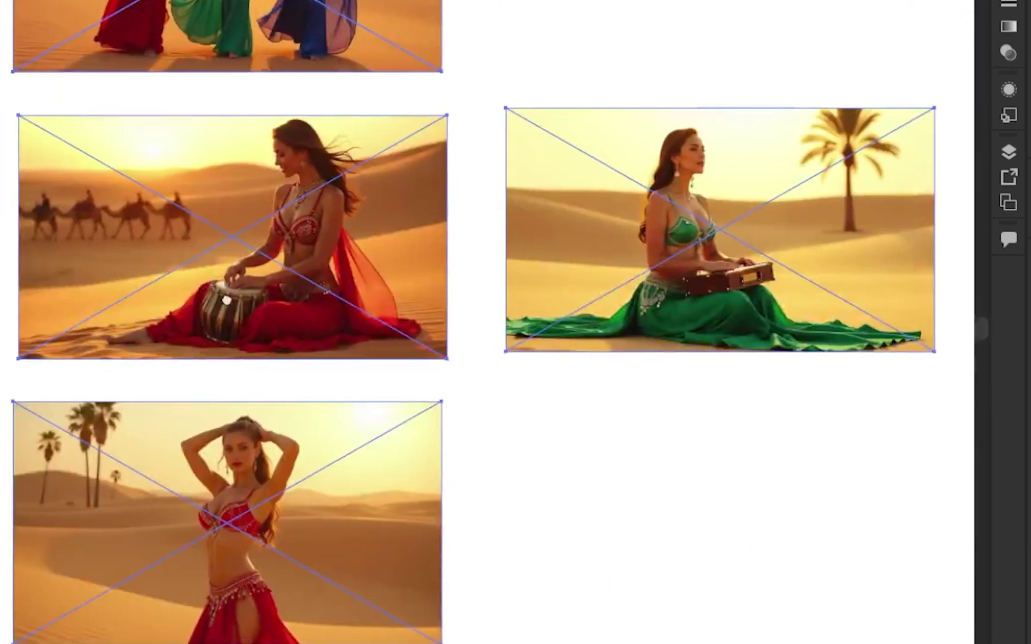
scroll(524, 241, down, 3)
scroll(398, 232, up, 3)
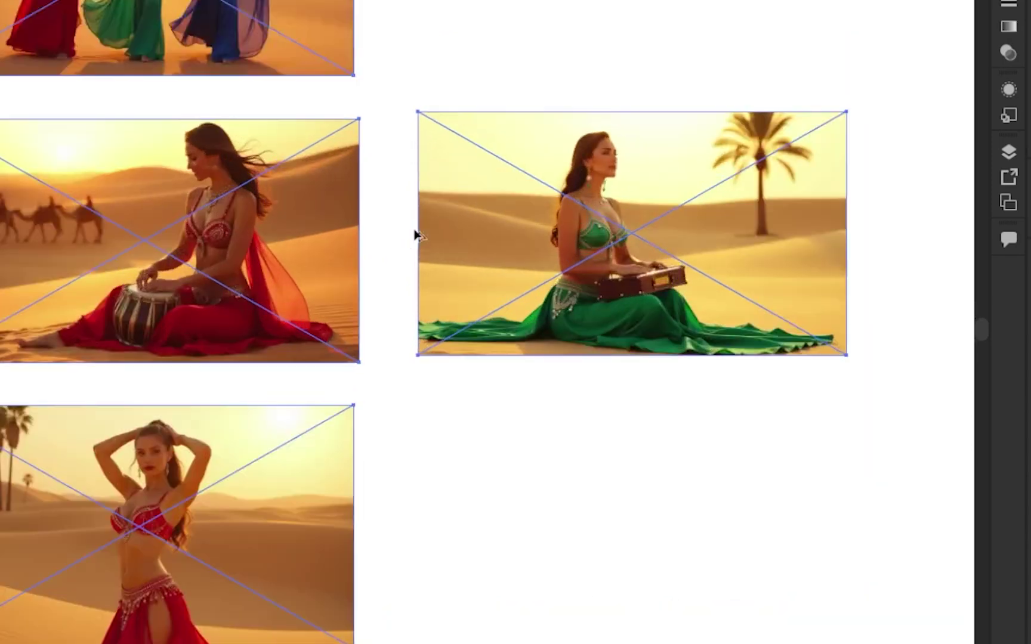
Step: Compare the green-dress dancer image with the 3rd scene description highlighted in ChatGPT
drag(444, 228, 527, 285)
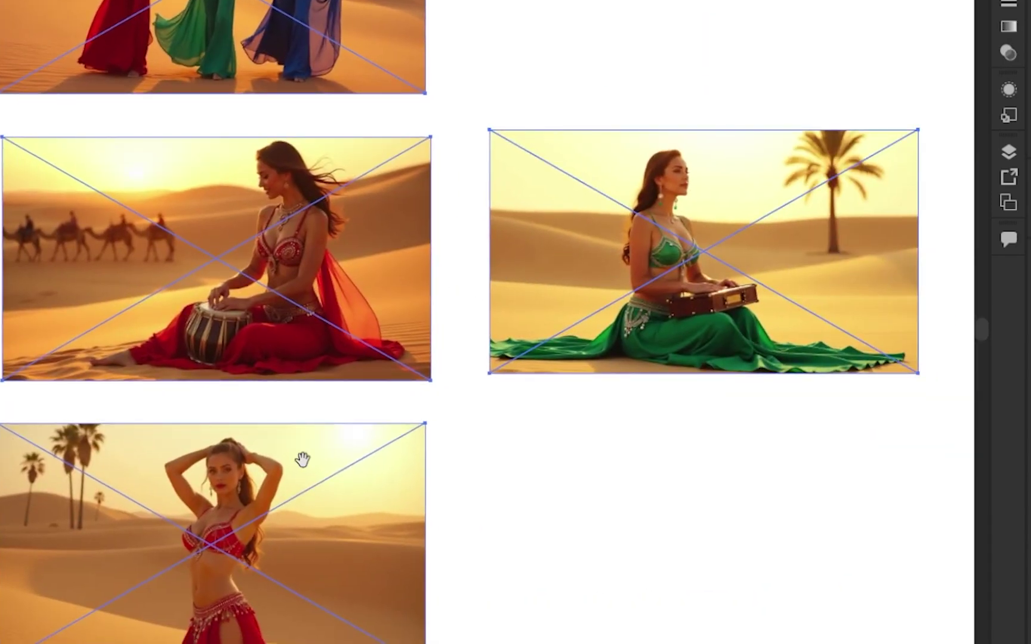
scroll(302, 459, left, 5)
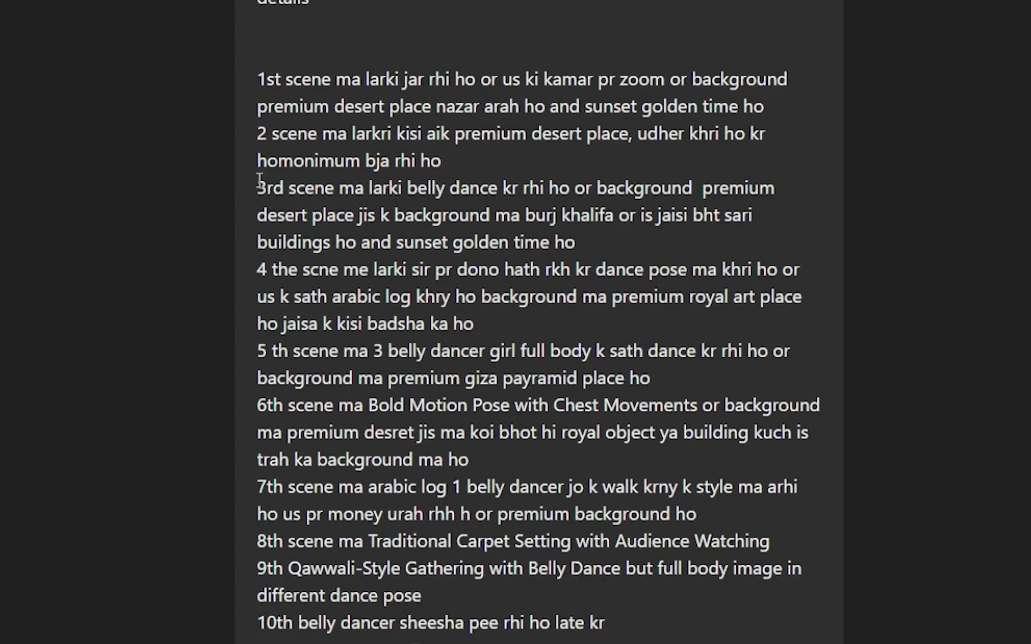
drag(257, 187, 516, 188)
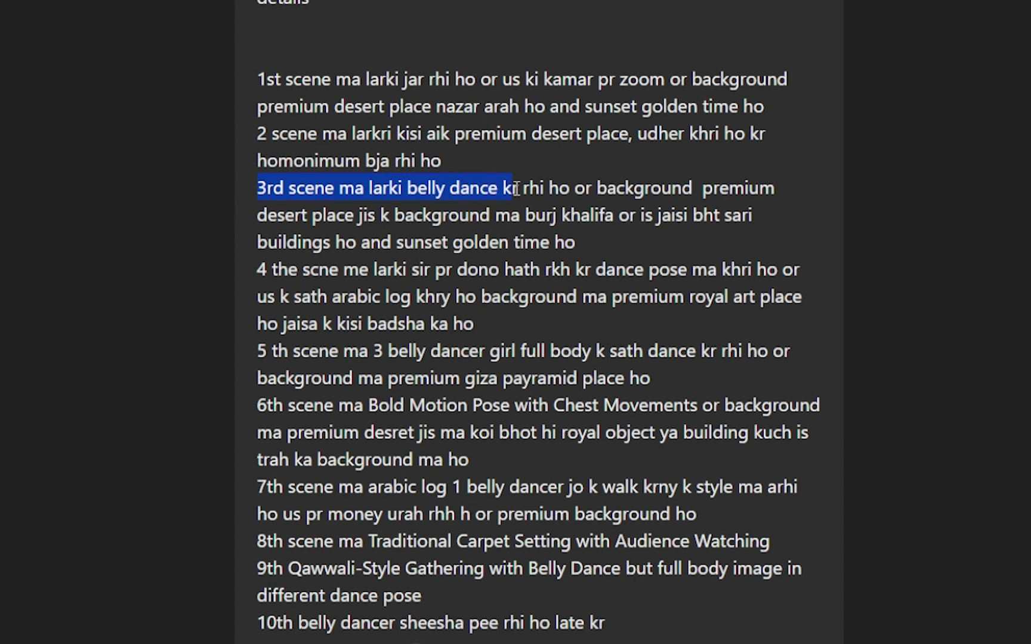
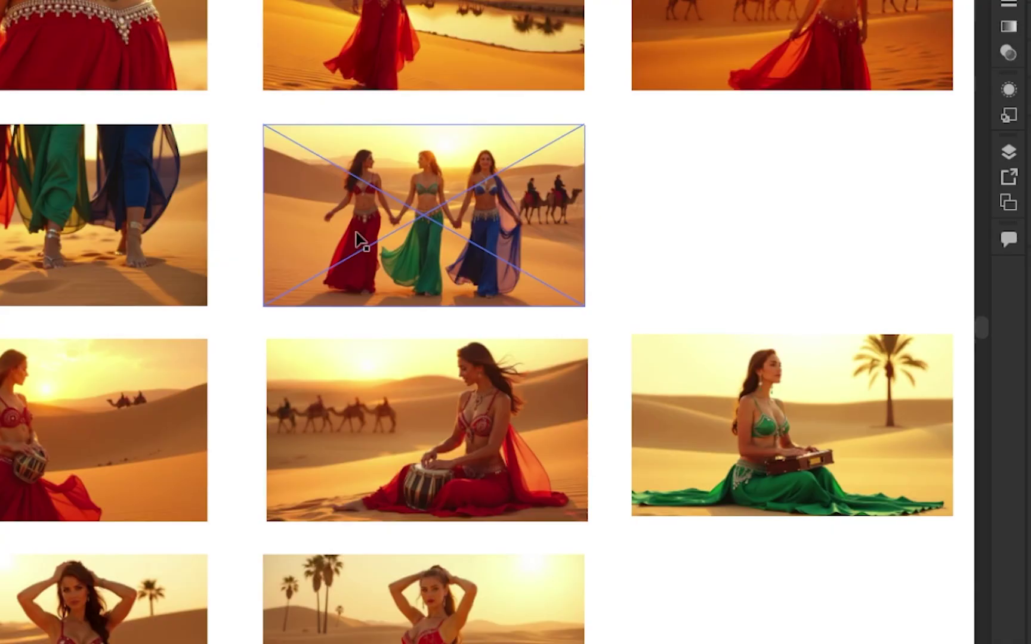
Step: Zoom out and pan the Illustrator artboard so the full grid of dancer thumbnails is visible
scroll(358, 239, down, 5)
scroll(232, 96, up, 4)
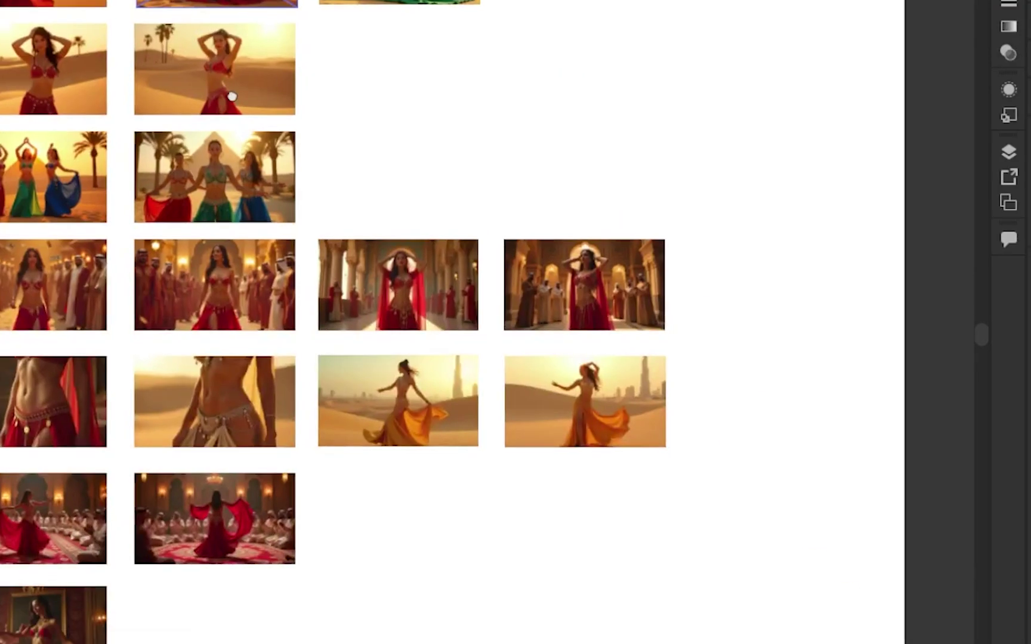
scroll(231, 96, up, 4)
scroll(232, 96, left, 3)
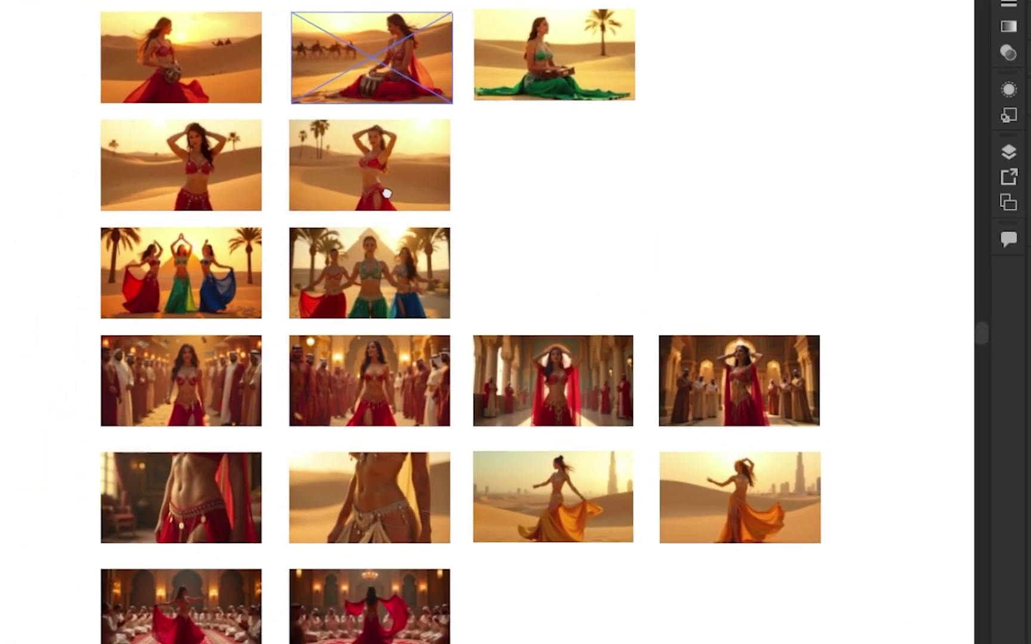
scroll(357, 207, up, 3)
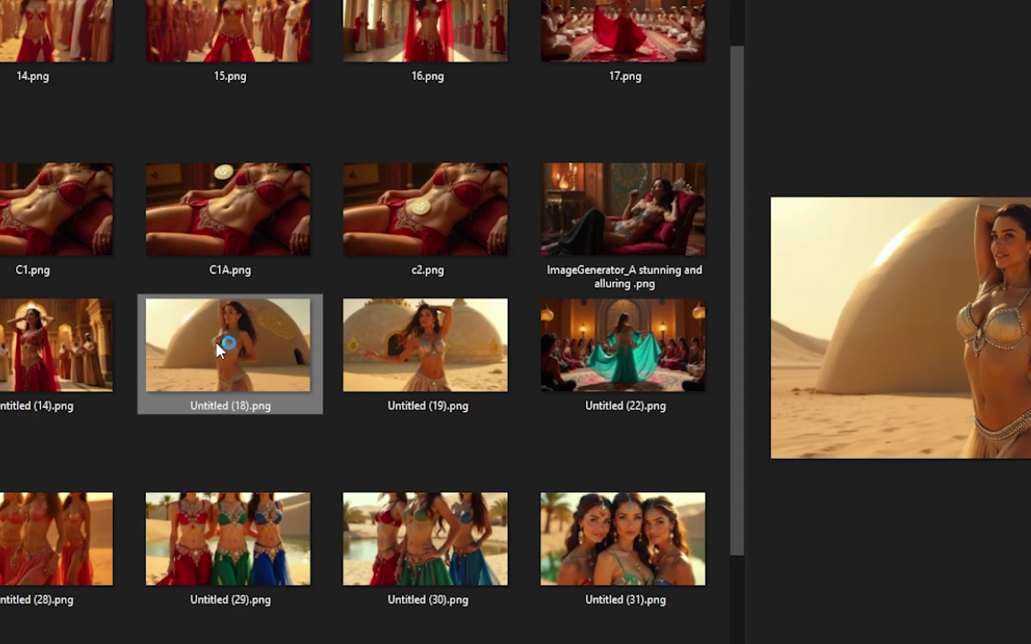
Step: View Untitled (18).png full-screen, step to the next image, and highlight the 7th scene description
double_click(216, 345)
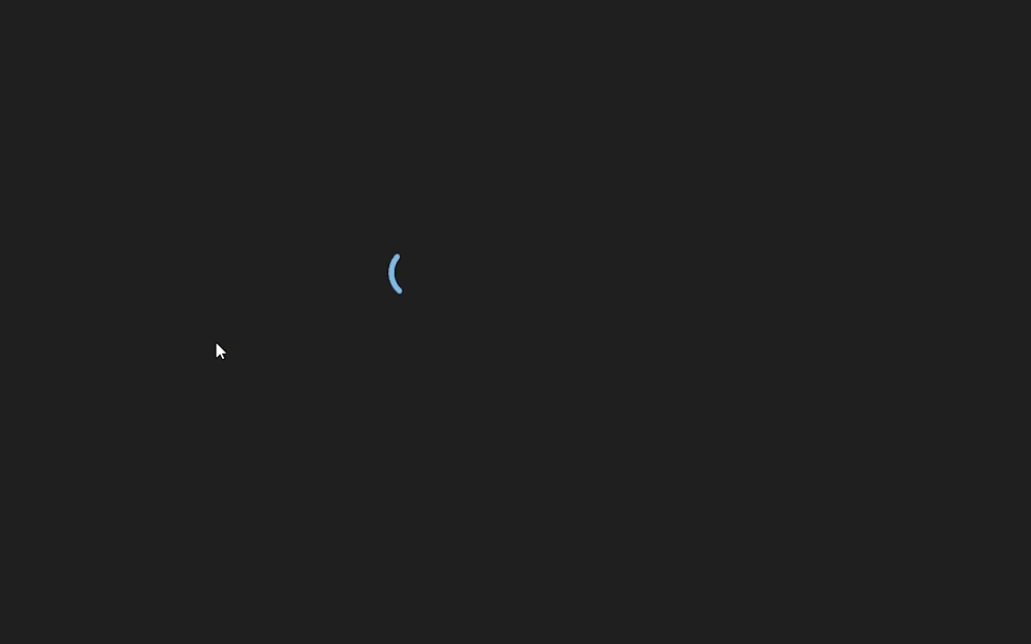
key(Right)
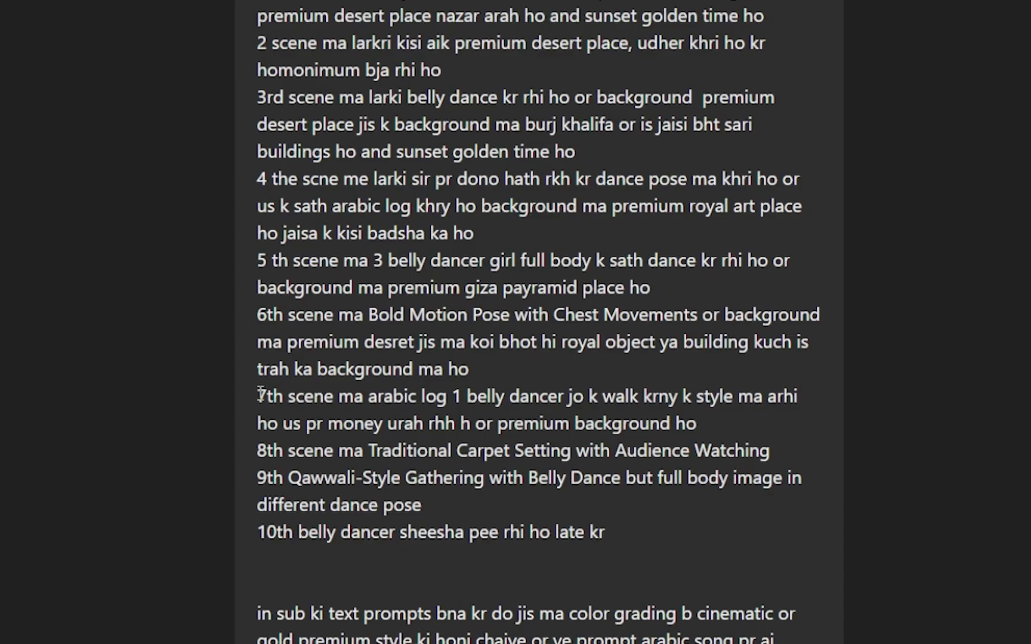
drag(257, 396, 680, 429)
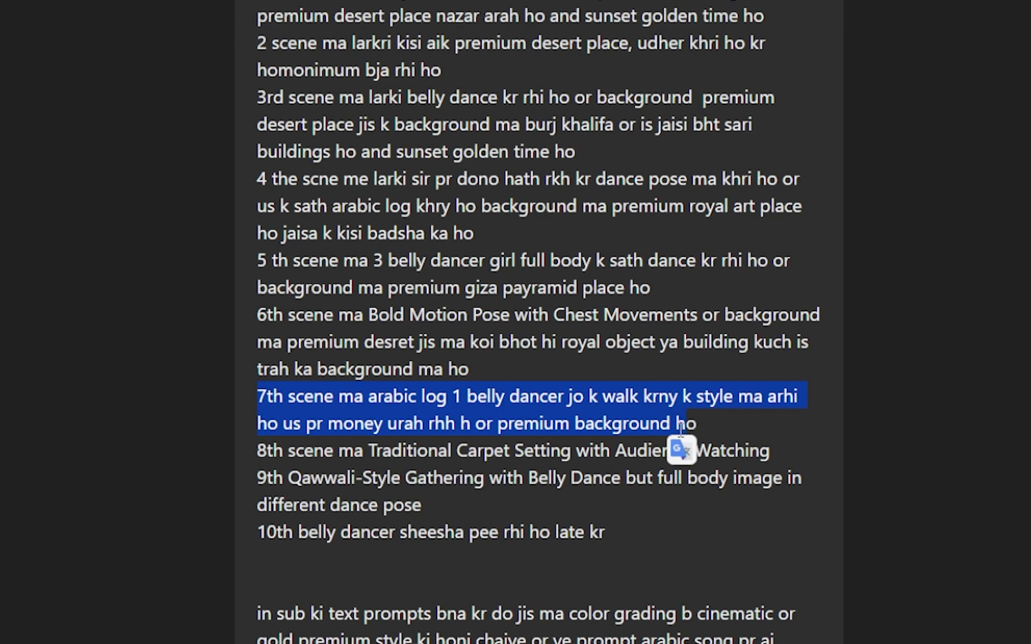
Step: Select the banknote image, then zoom and pan across the 7th-scene palace-hall images
click(987, 256)
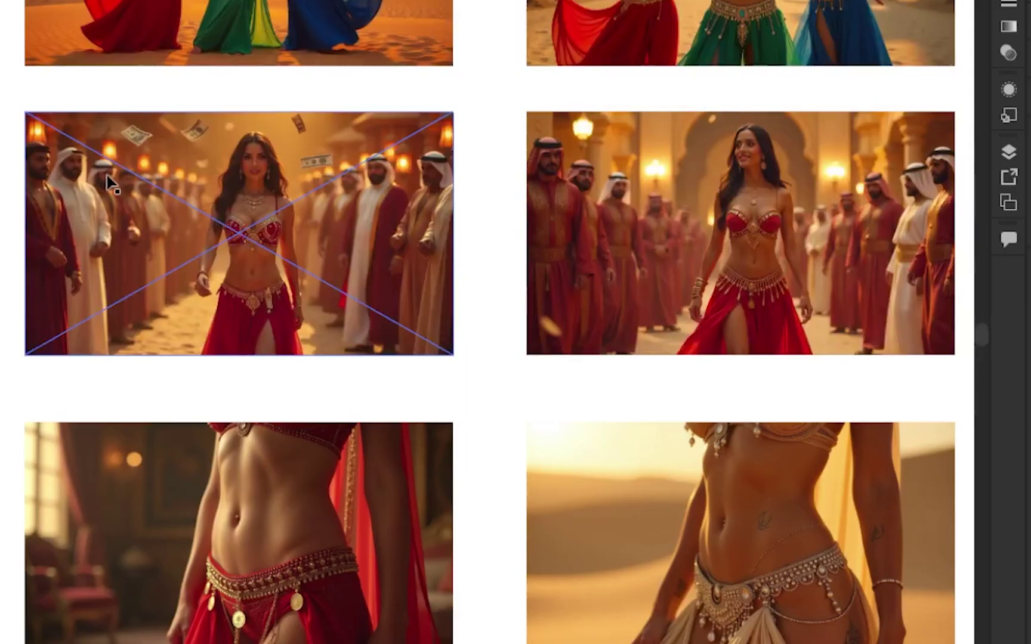
click(114, 184)
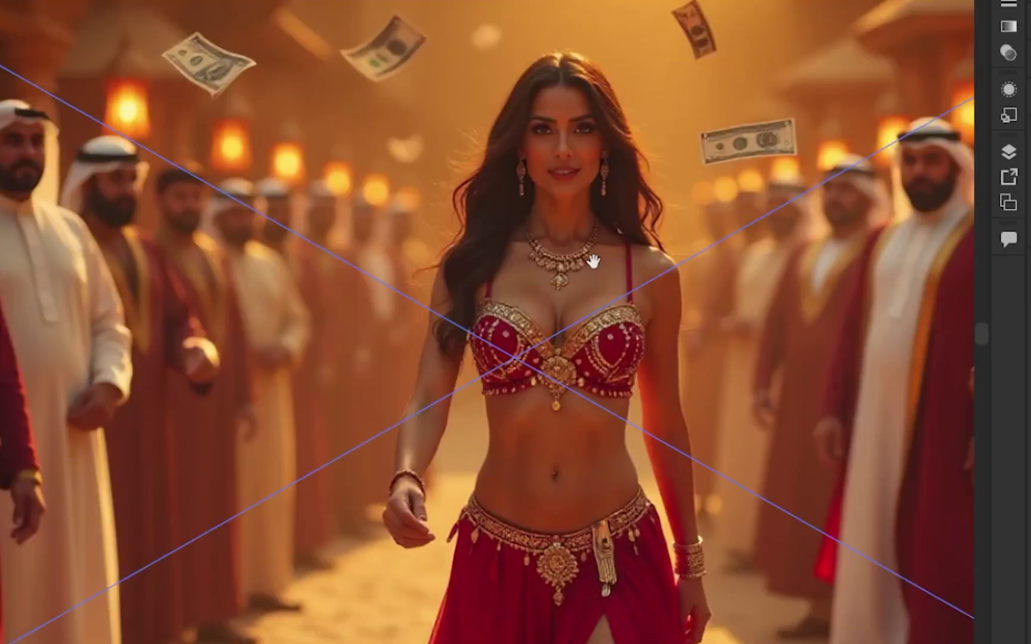
scroll(592, 261, right, 5)
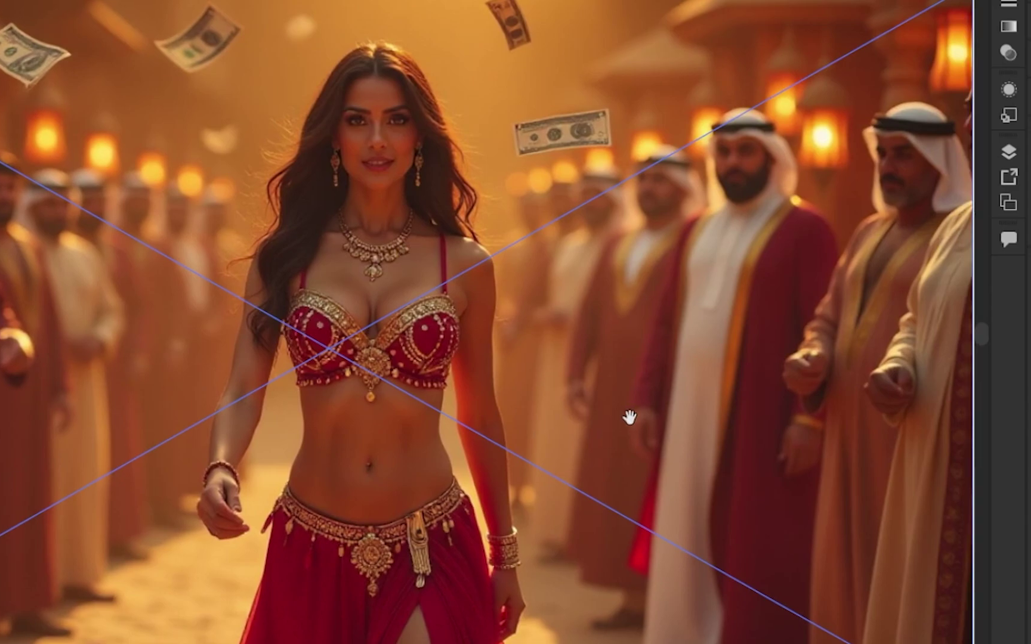
scroll(630, 418, right, 10)
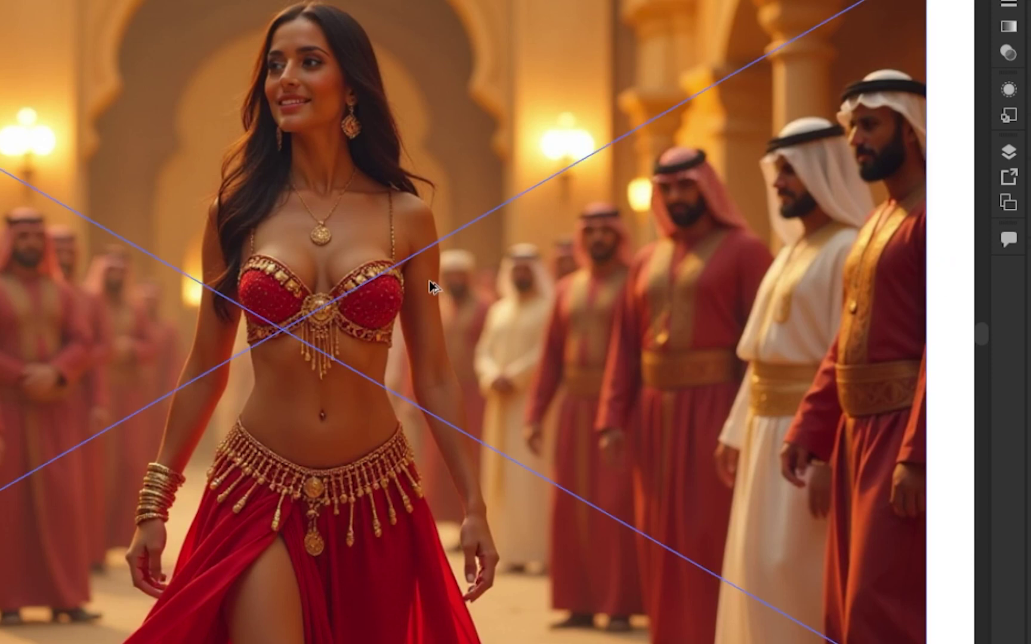
scroll(430, 285, down, 5)
scroll(334, 286, up, 5)
scroll(662, 309, right, 3)
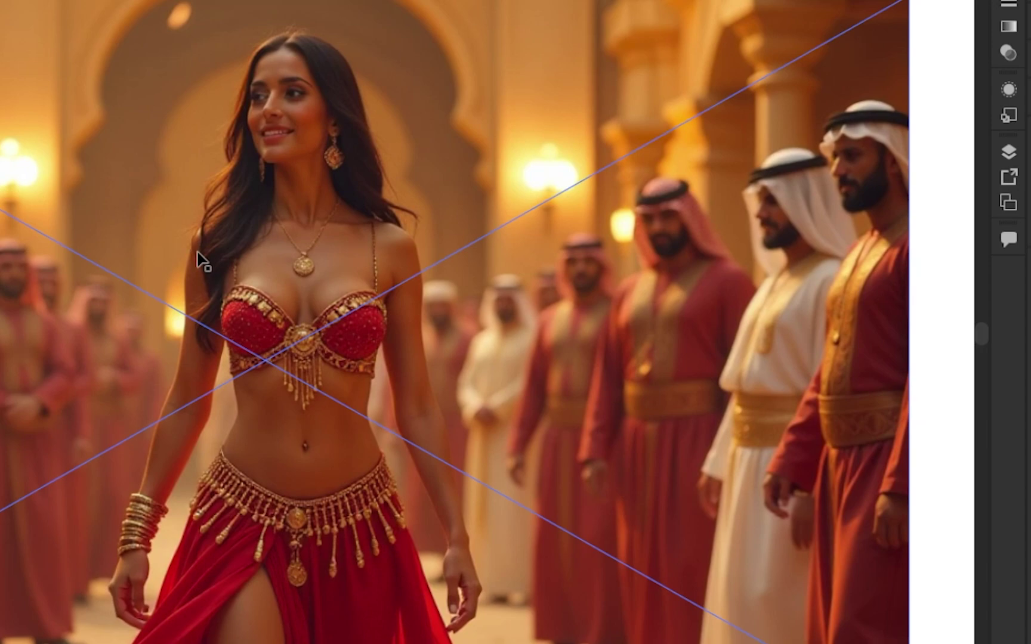
scroll(203, 261, down, 5)
scroll(149, 249, up, 5)
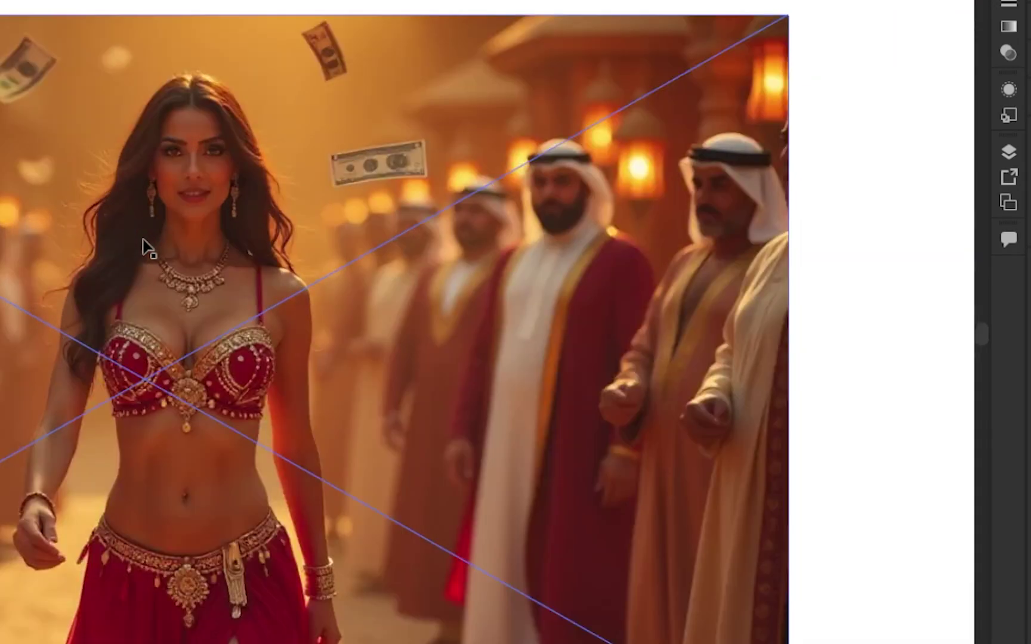
scroll(149, 249, down, 5)
scroll(647, 276, right, 10)
scroll(602, 318, left, 10)
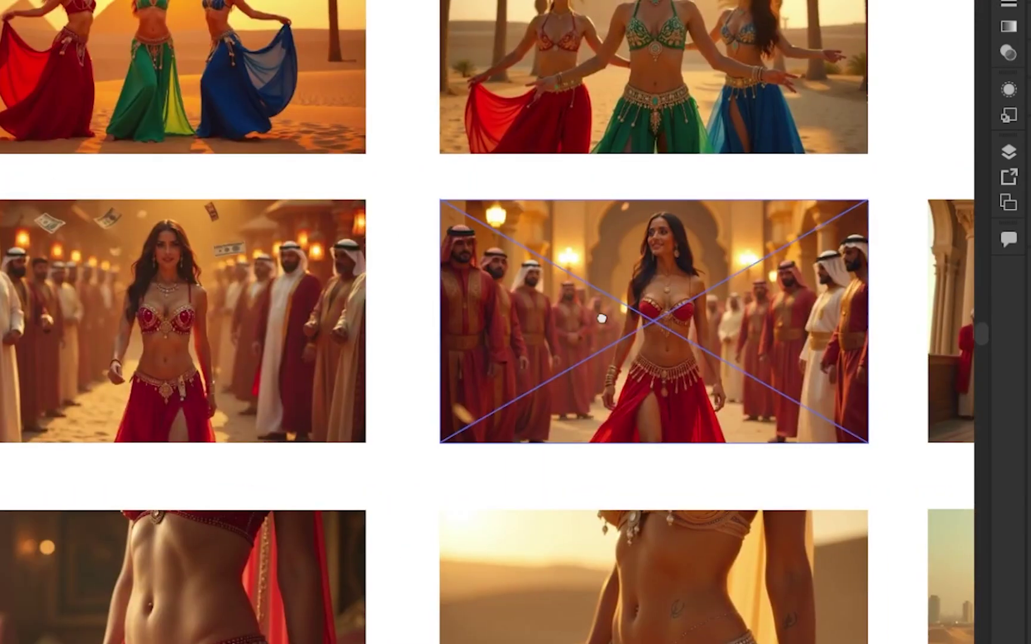
scroll(602, 318, up, 2)
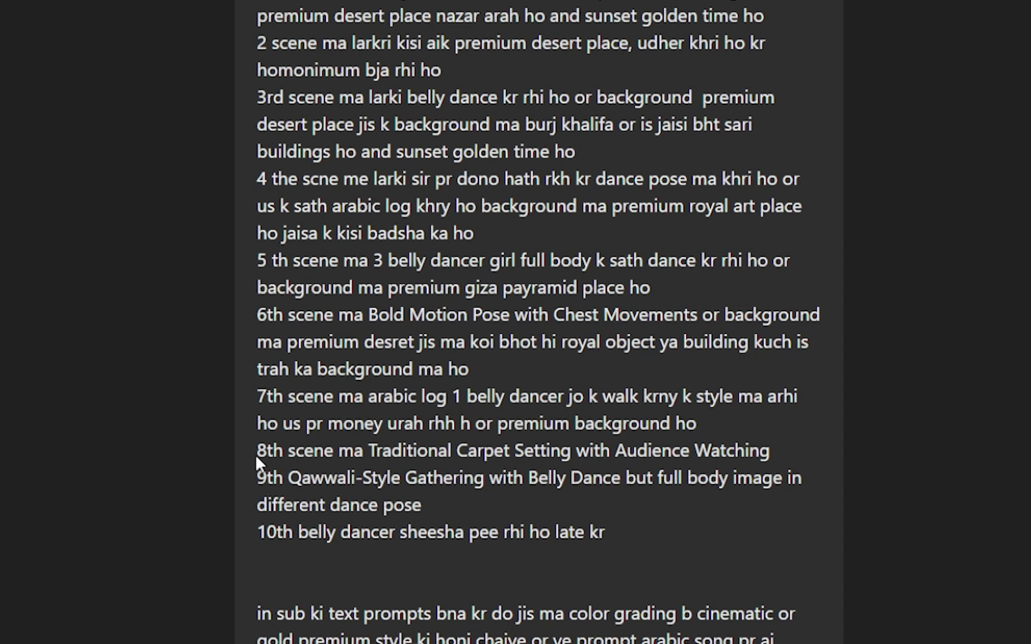
Step: Highlight the 8th-scene carpet-setting line and scroll the artboard down to its images
drag(257, 452, 720, 451)
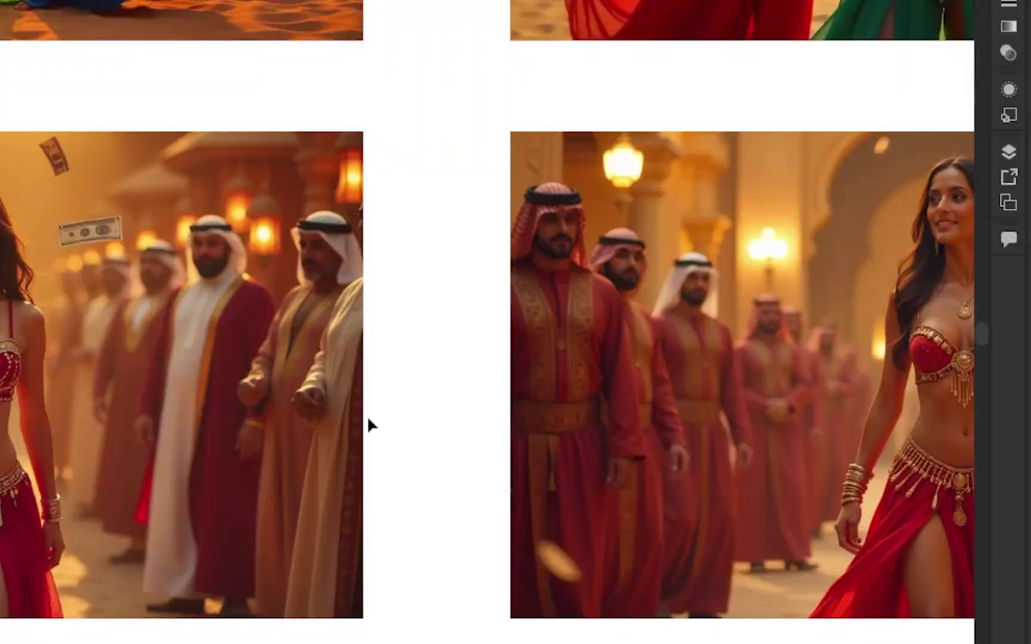
scroll(368, 424, down, 5)
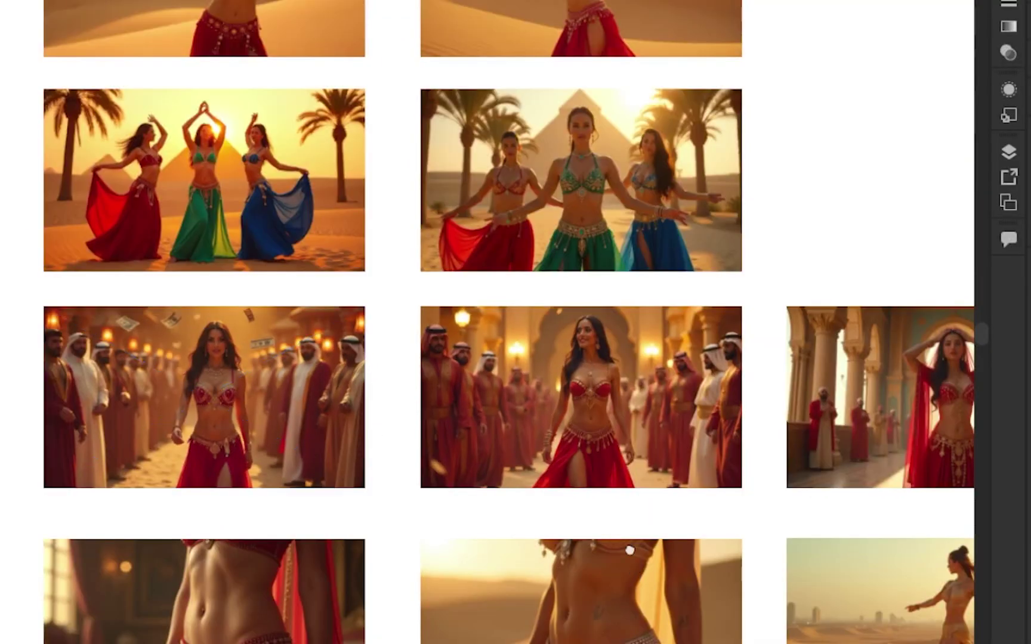
scroll(447, 496, down, 5)
scroll(186, 547, down, 5)
scroll(187, 547, left, 5)
Step: Select and inspect the carpet-hall dancer image and its neighbour, then highlight the 9th-scene Qawwali line
click(149, 384)
scroll(149, 385, up, 10)
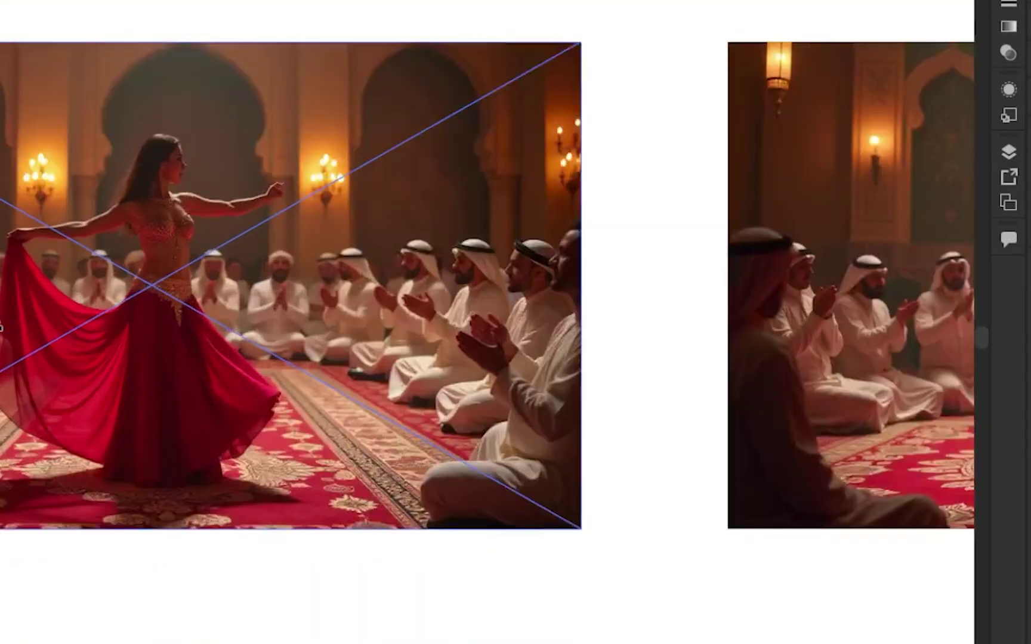
scroll(660, 324, right, 10)
scroll(417, 388, left, 10)
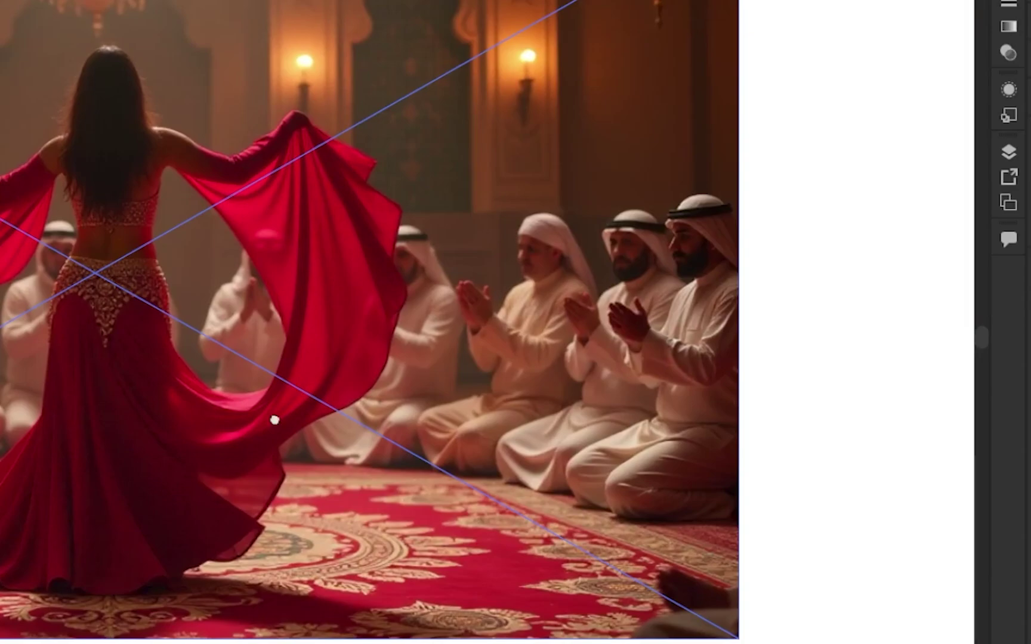
scroll(274, 421, right, 10)
drag(100, 409, 777, 376)
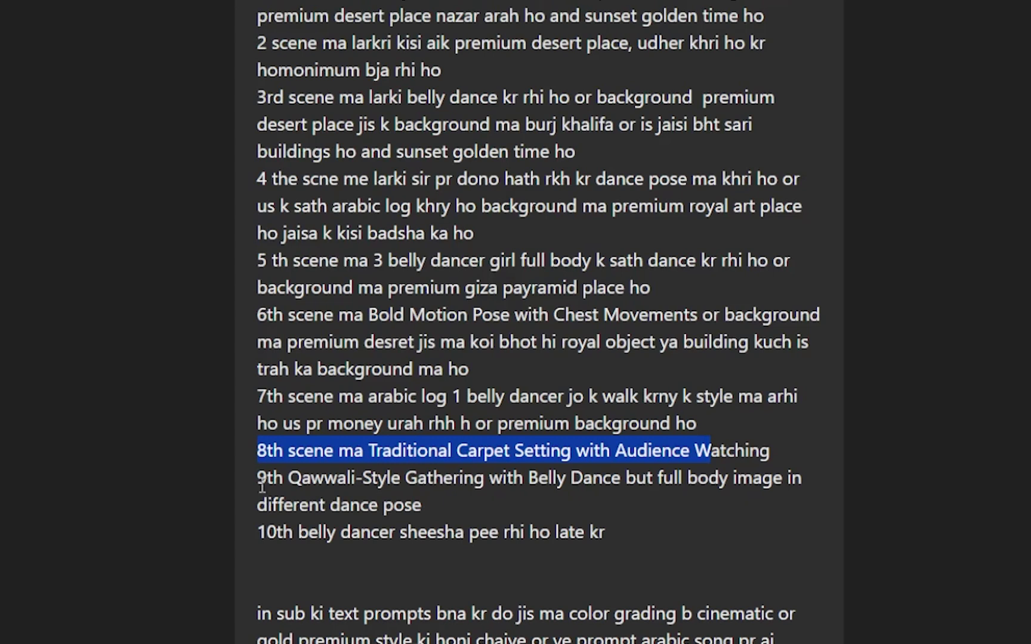
drag(256, 476, 520, 496)
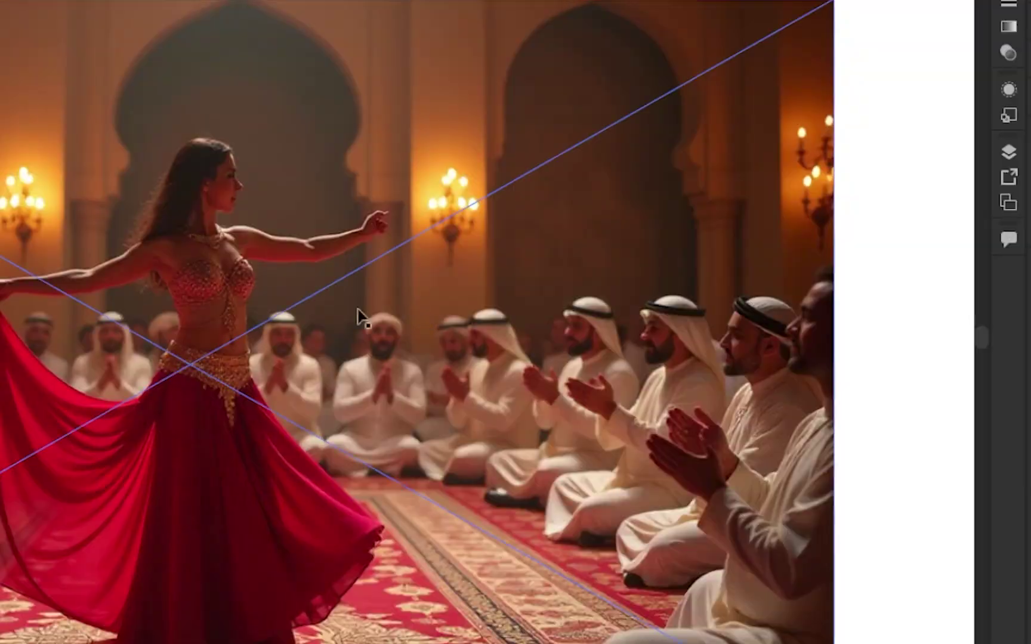
Step: Scroll the artboard down to the last rows, including the trio and smoking-dancer images
scroll(334, 318, down, 3)
scroll(333, 317, down, 5)
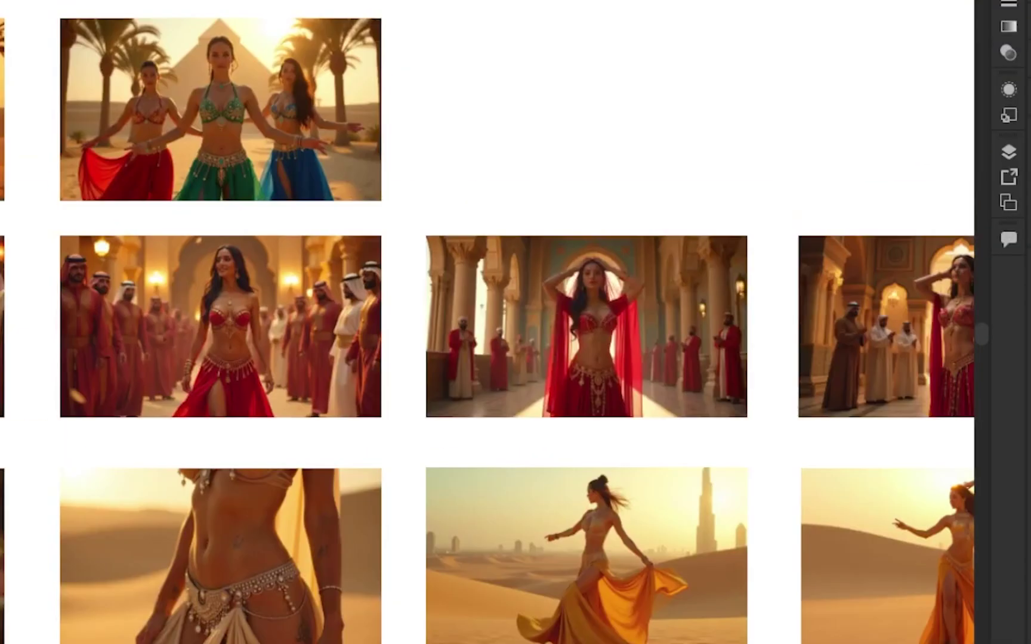
scroll(487, 322, down, 2)
scroll(486, 322, up, 2)
scroll(487, 323, down, 8)
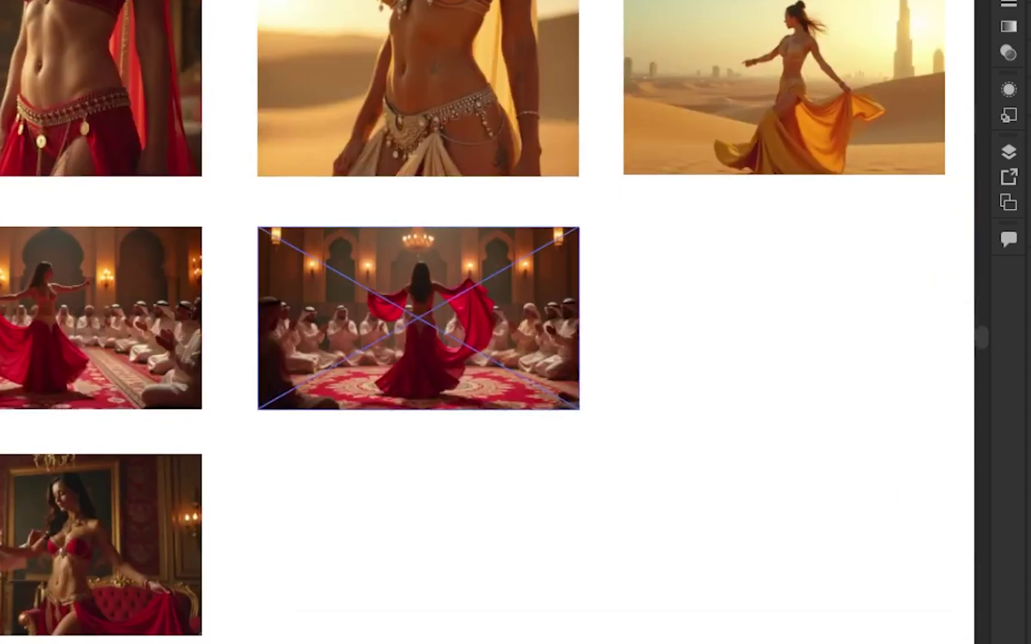
scroll(253, 414, down, 10)
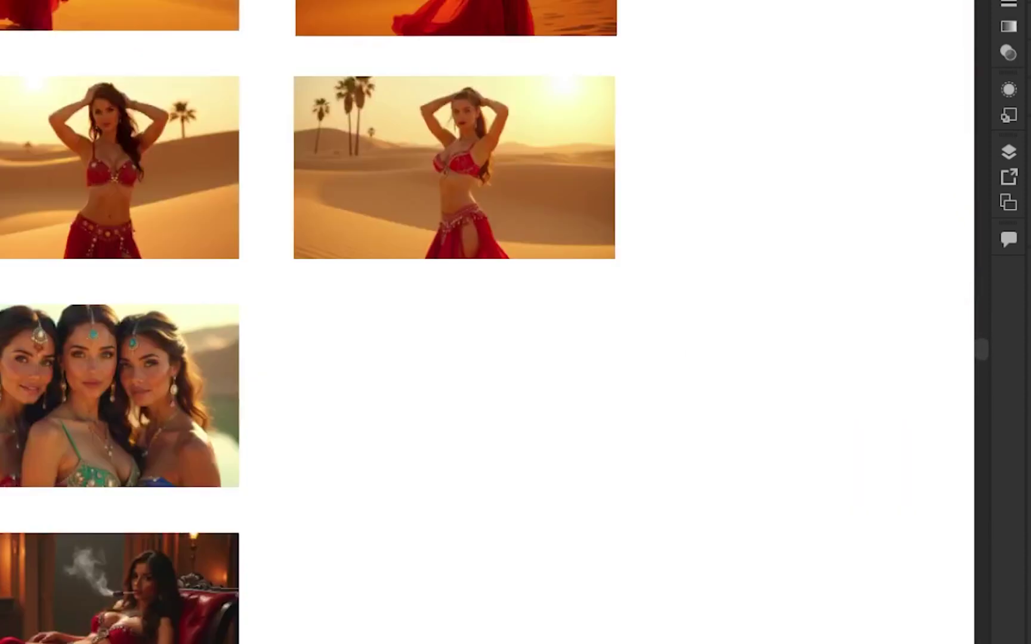
scroll(277, 499, down, 10)
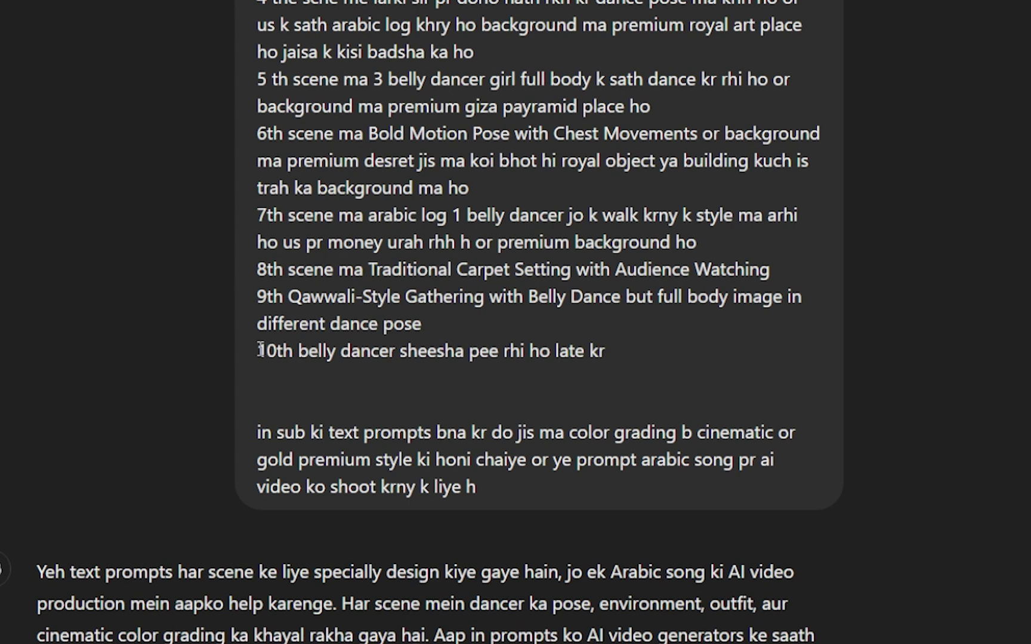
Step: Highlight the 10th-scene sheesha line, then the request for cinematic gold-style prompts
drag(260, 350, 663, 353)
click(634, 346)
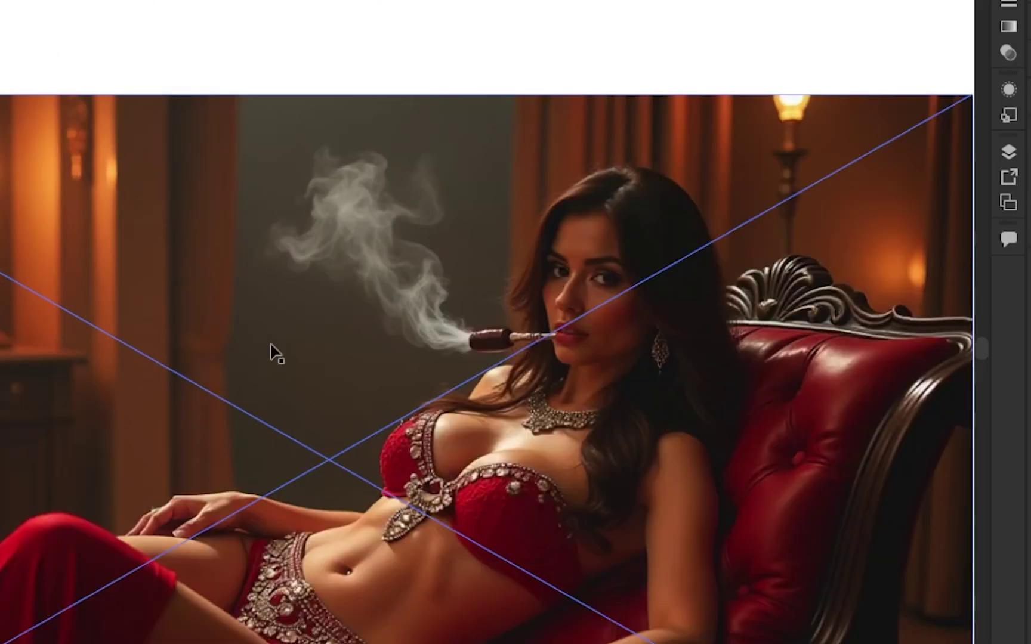
scroll(272, 352, down, 5)
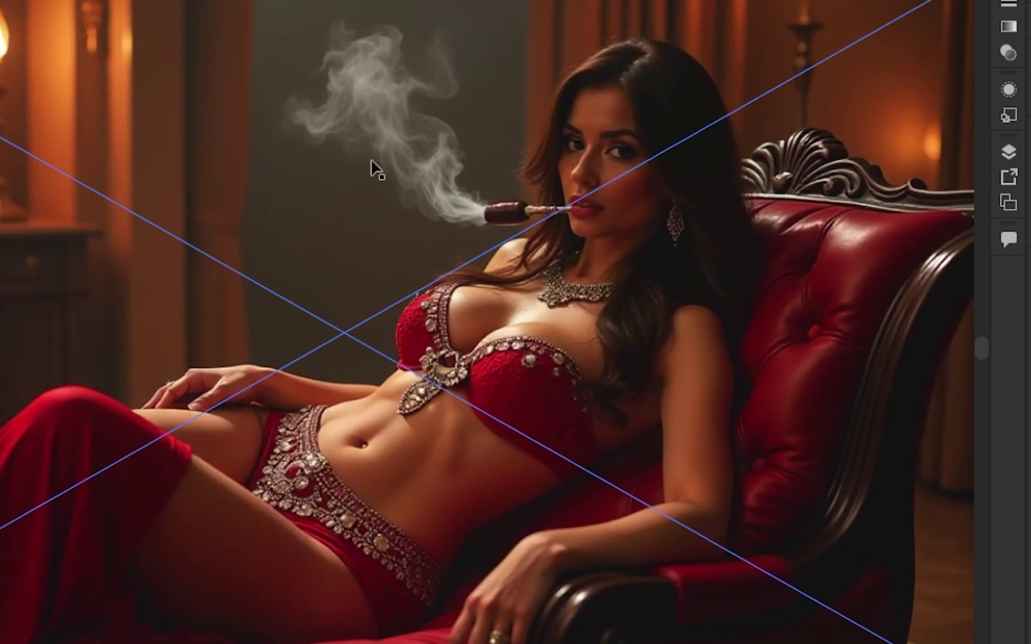
scroll(371, 163, down, 2)
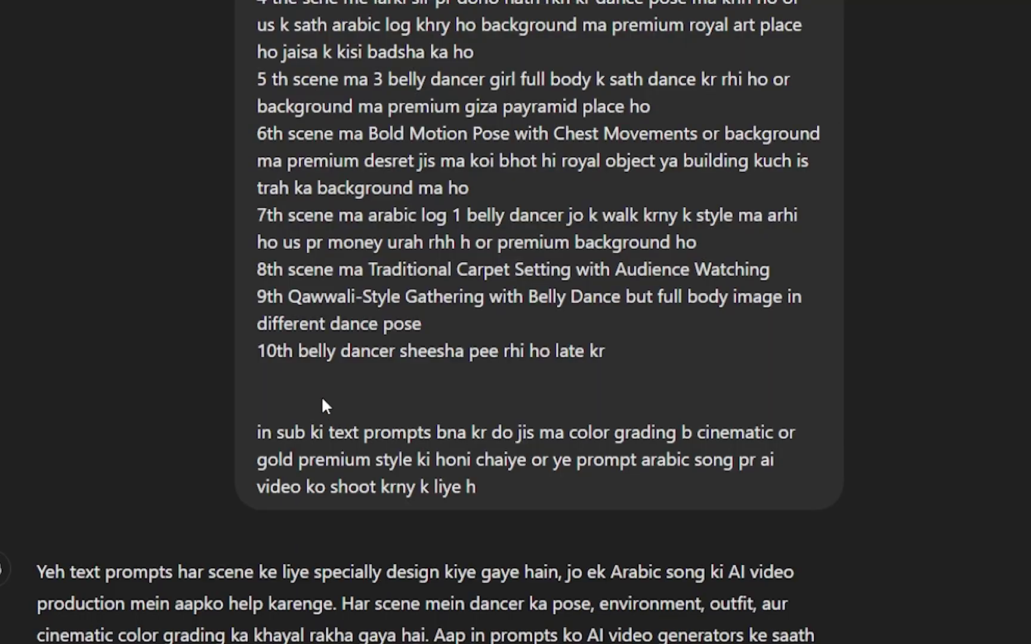
drag(259, 432, 488, 486)
Step: Scroll the ChatGPT chat to the start of the generated per-scene prompts
click(398, 290)
scroll(398, 295, down, 10)
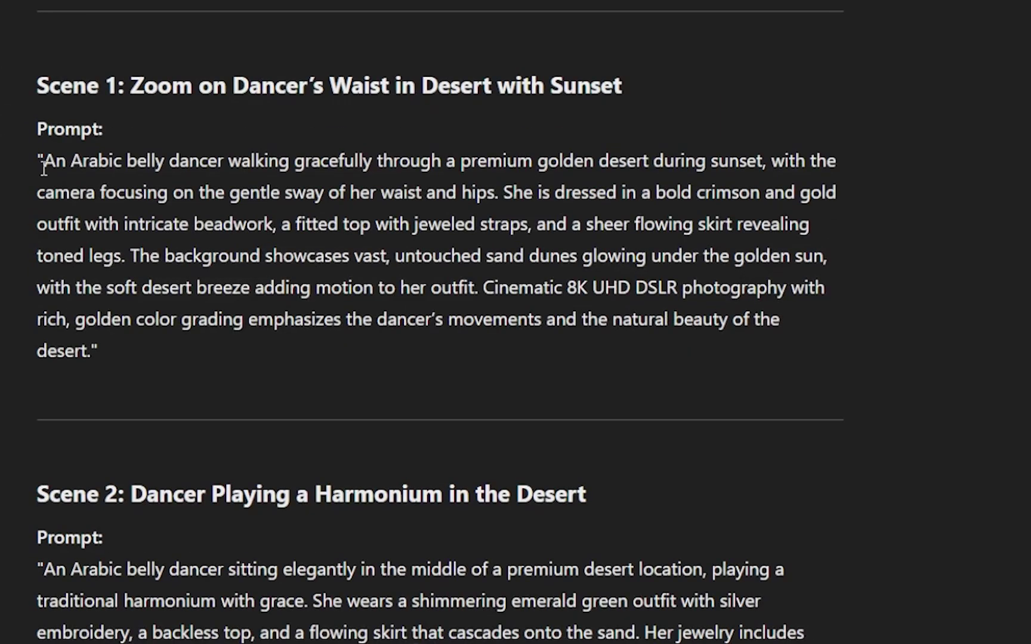
drag(43, 169, 265, 319)
scroll(263, 303, up, 10)
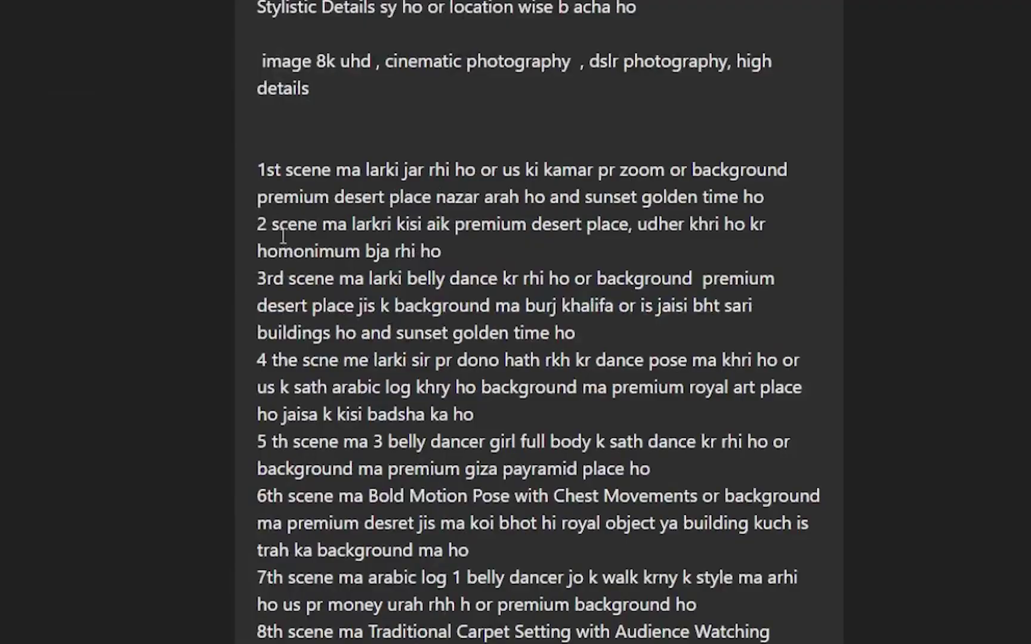
scroll(282, 236, down, 5)
click(272, 258)
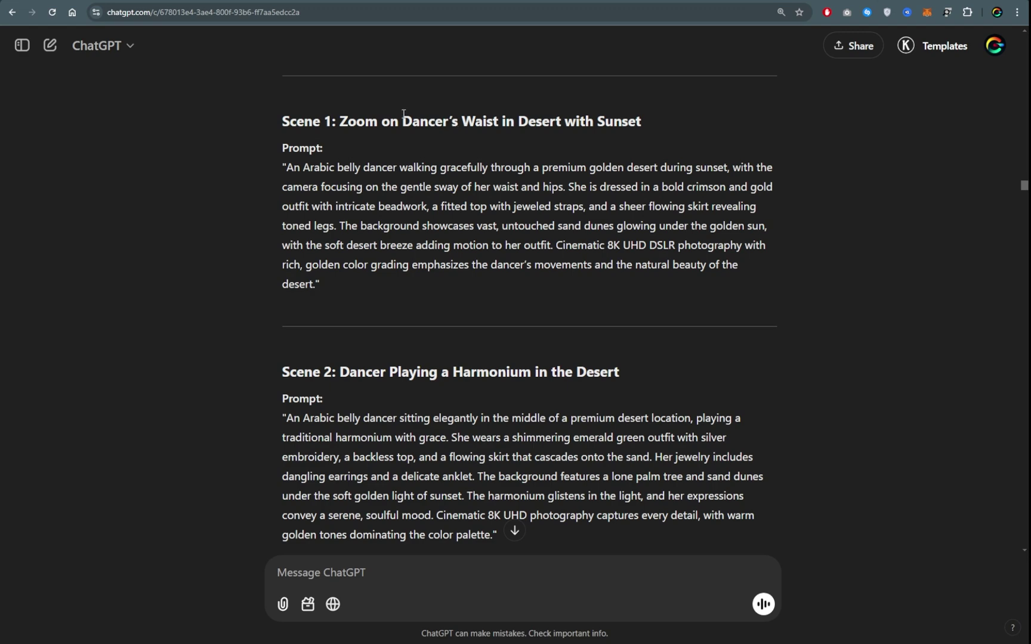
Step: Highlight the Scene 1 through Scene 6 prompt headings in turn
drag(401, 121, 663, 127)
scroll(442, 173, down, 3)
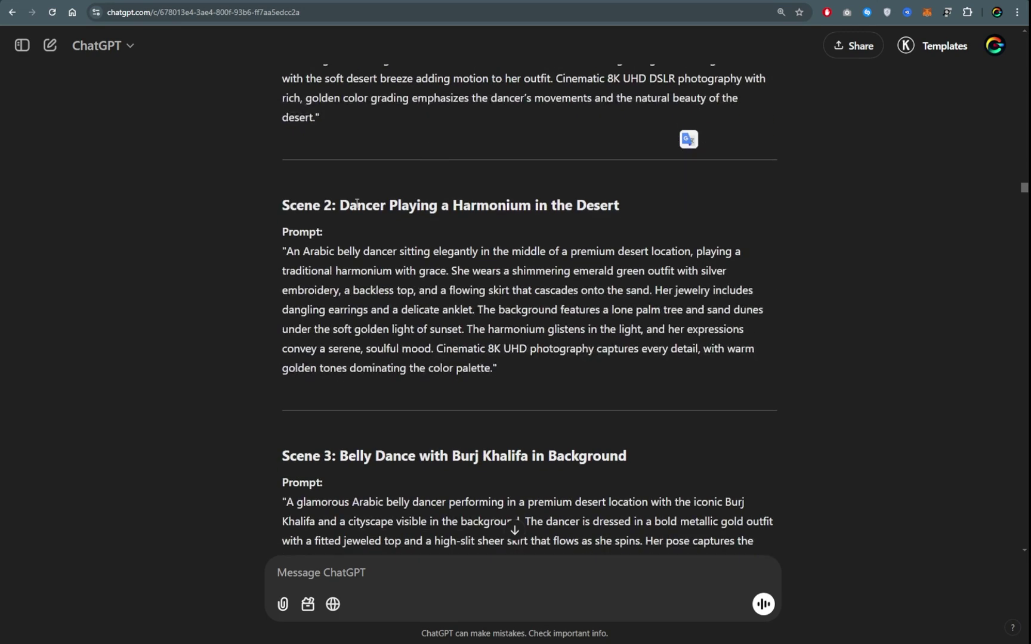
drag(344, 205, 622, 206)
scroll(424, 174, down, 4)
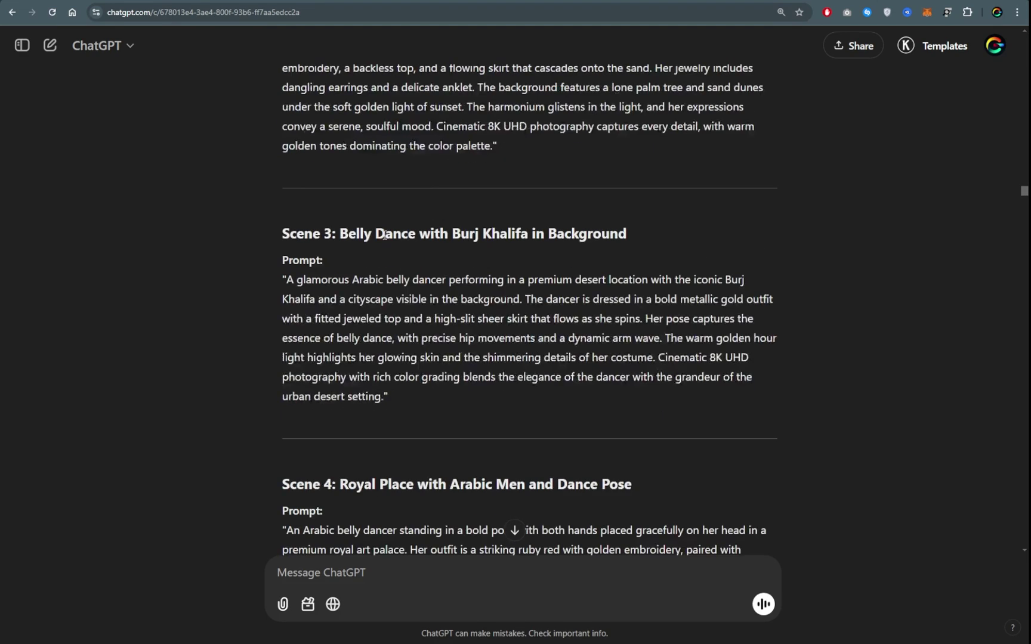
drag(384, 235, 608, 209)
scroll(418, 200, down, 5)
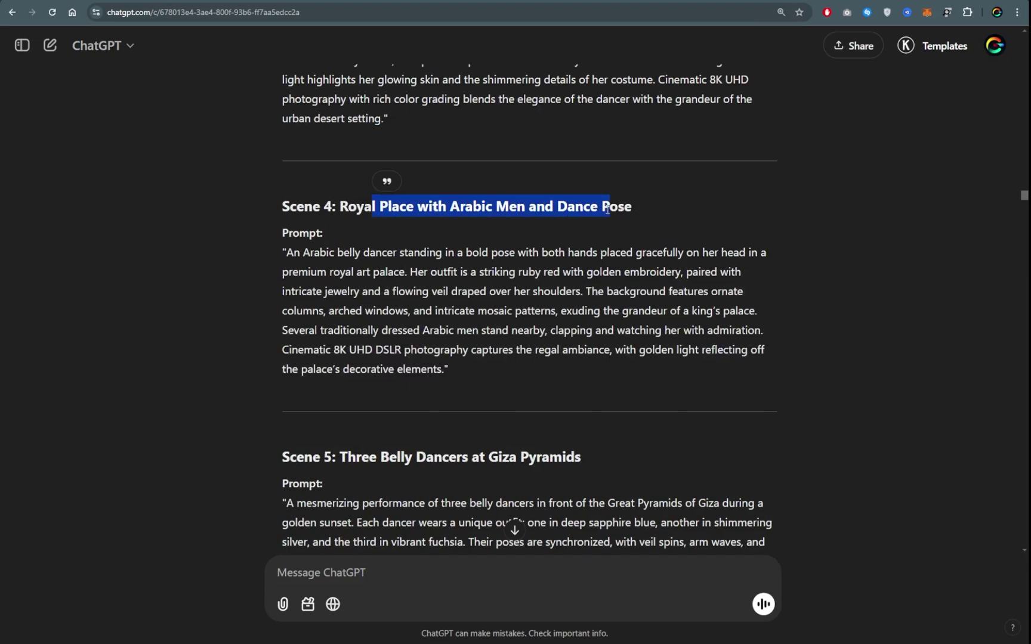
scroll(507, 199, down, 4)
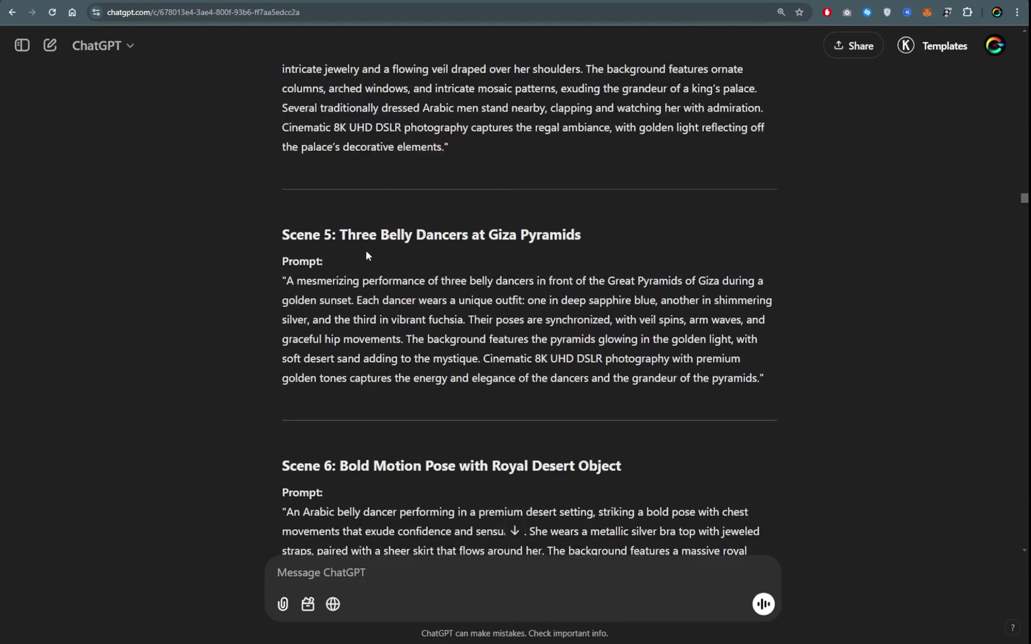
drag(362, 234, 592, 234)
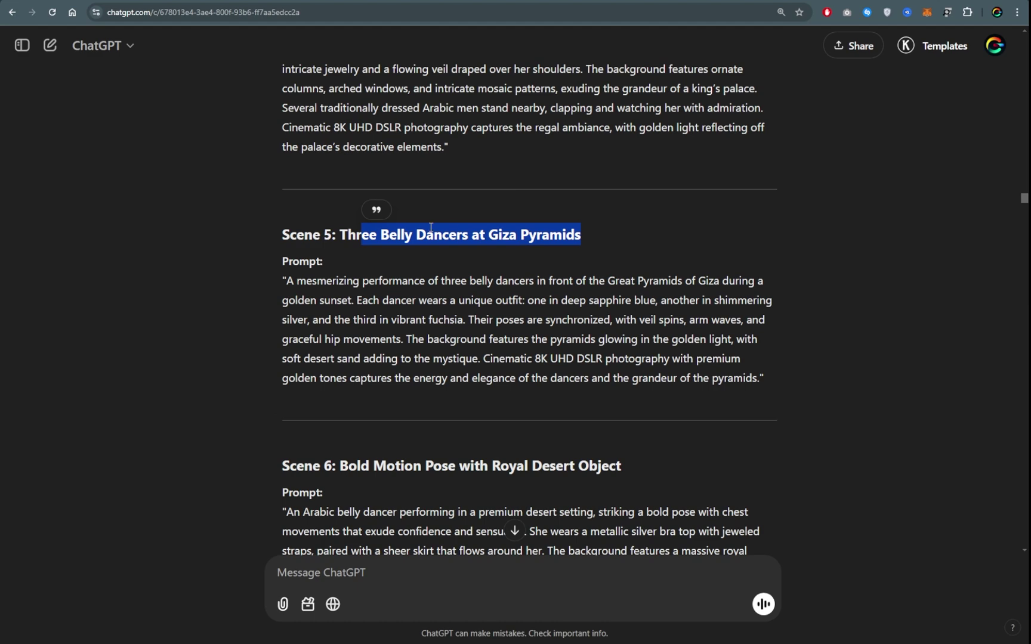
scroll(431, 227, down, 3)
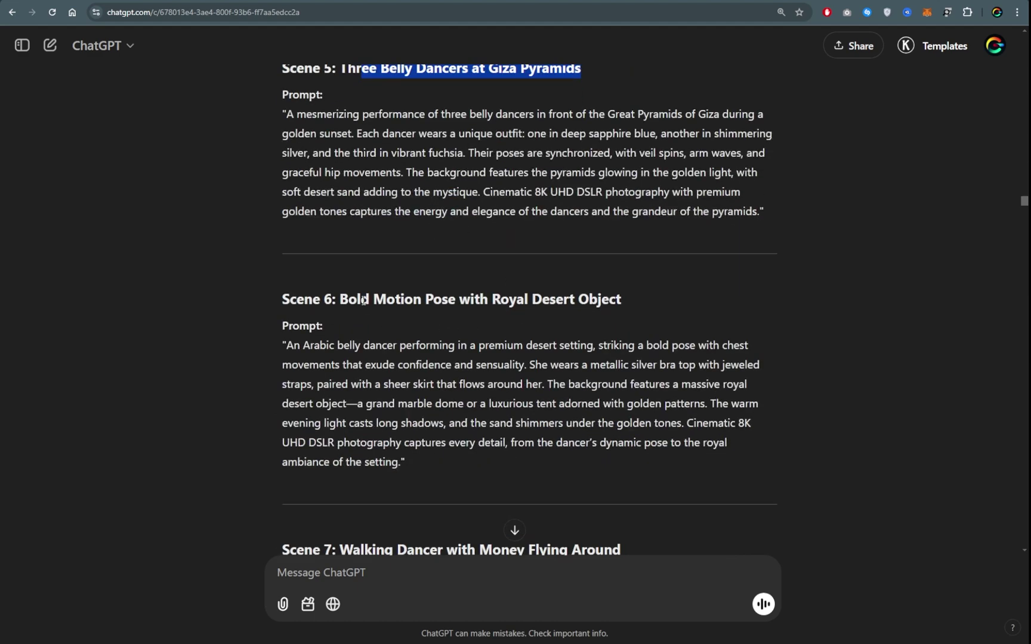
drag(362, 300, 641, 301)
click(679, 305)
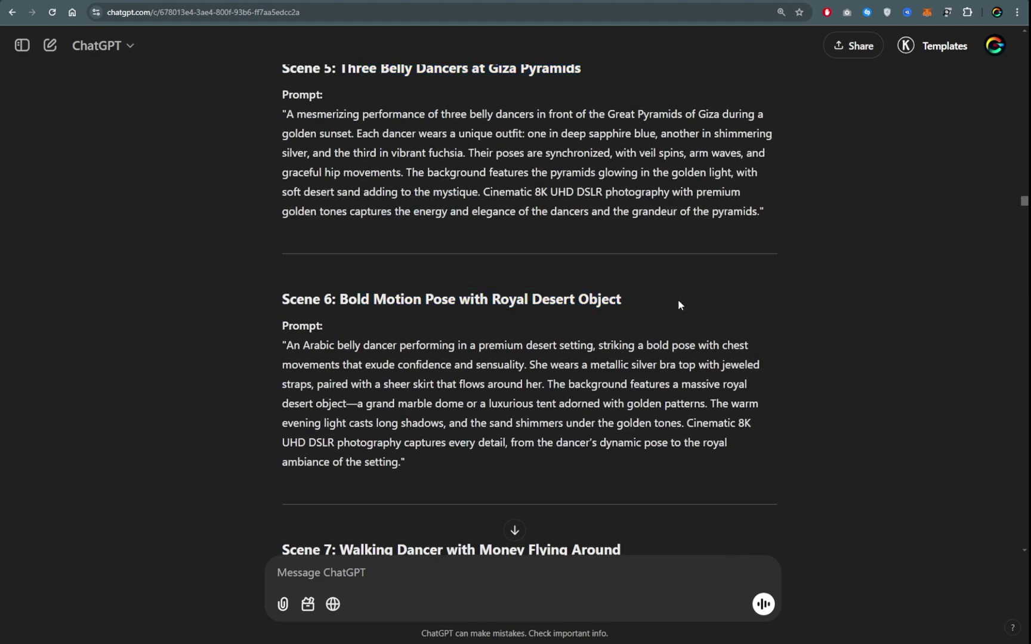
Step: Highlight the Scene 7 through Scene 10 prompt headings and scroll past the last prompt
scroll(499, 296, down, 6)
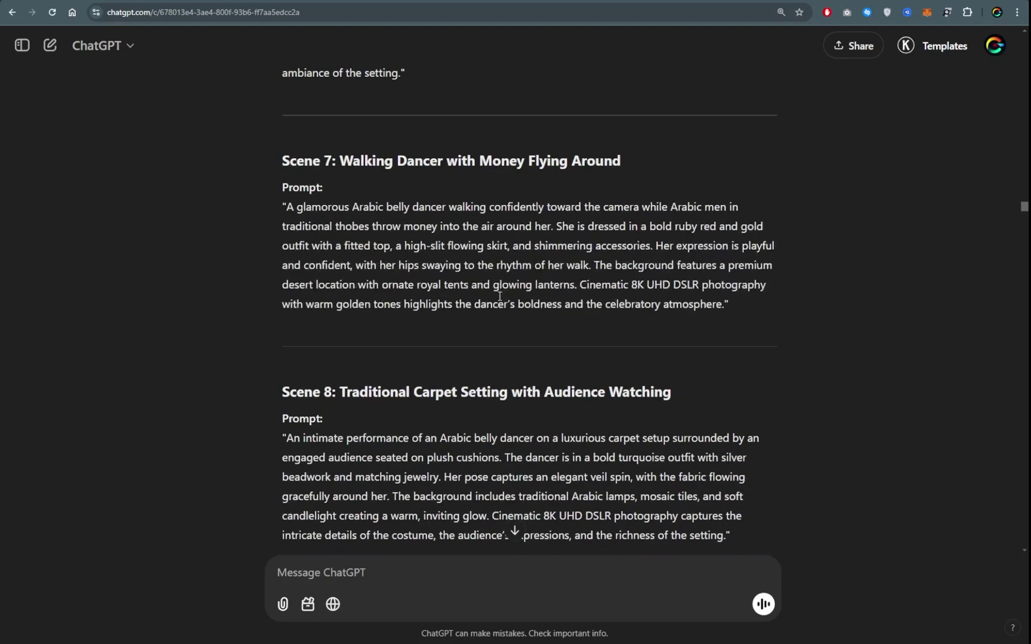
scroll(427, 247, up, 1)
drag(386, 222, 558, 222)
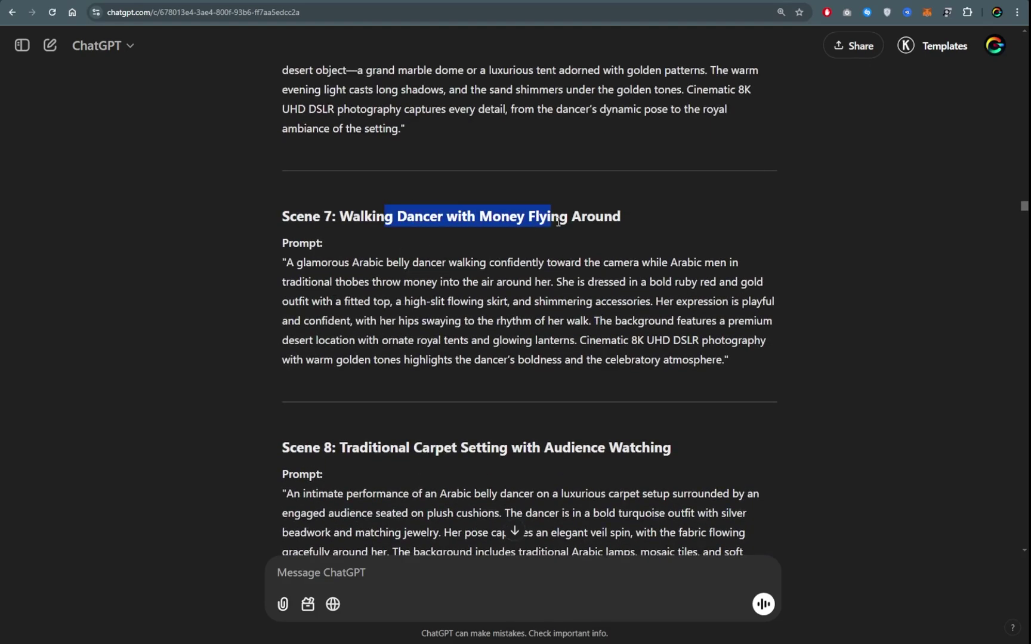
click(679, 214)
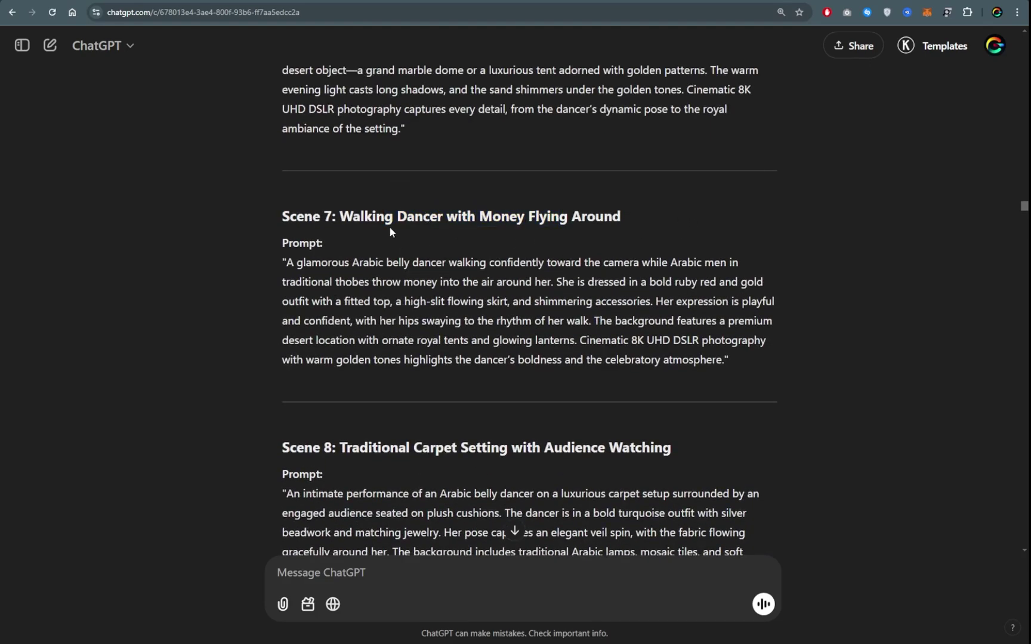
scroll(454, 233, down, 4)
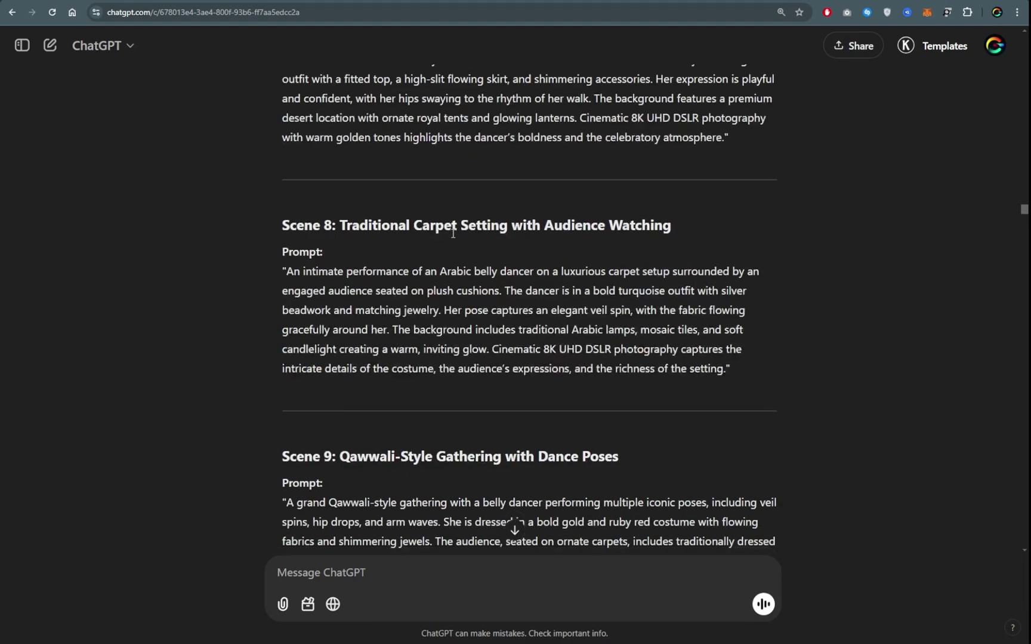
drag(416, 224, 624, 225)
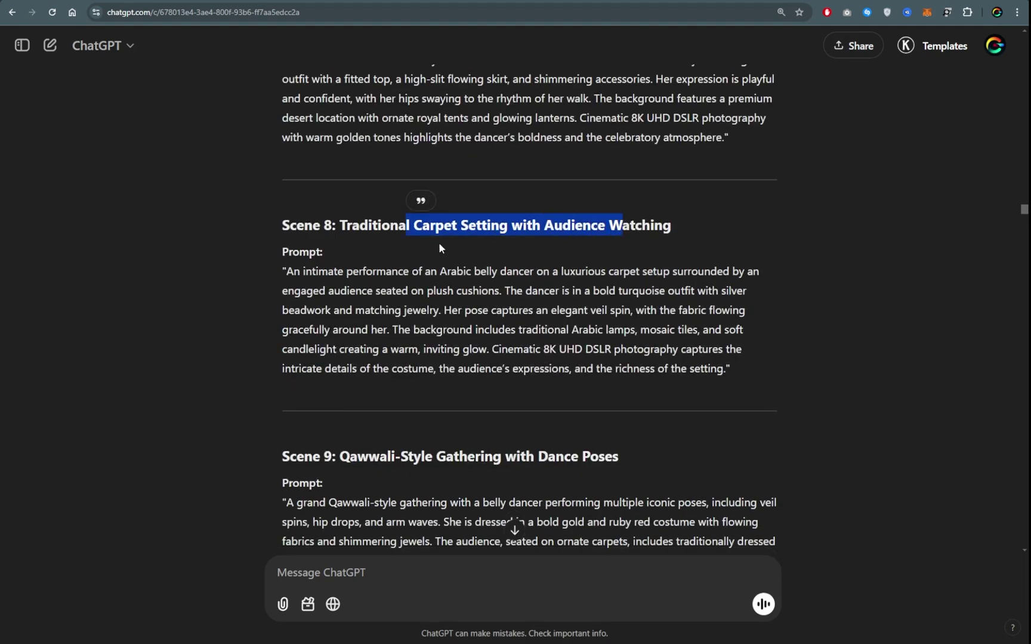
scroll(440, 248, down, 3)
drag(348, 290, 620, 289)
scroll(506, 247, down, 5)
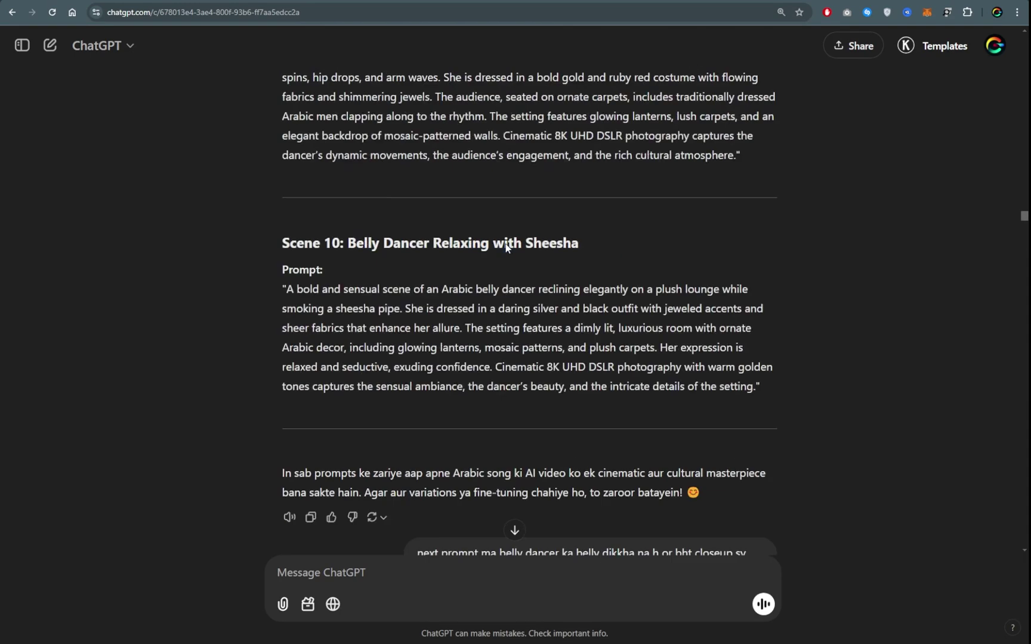
drag(342, 238, 567, 242)
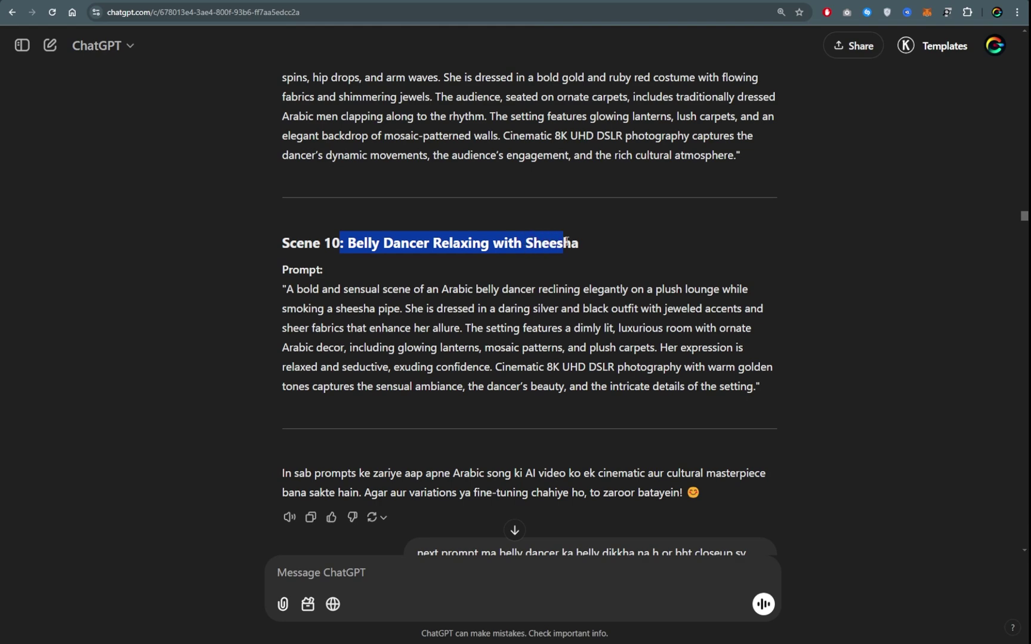
scroll(571, 255, down, 4)
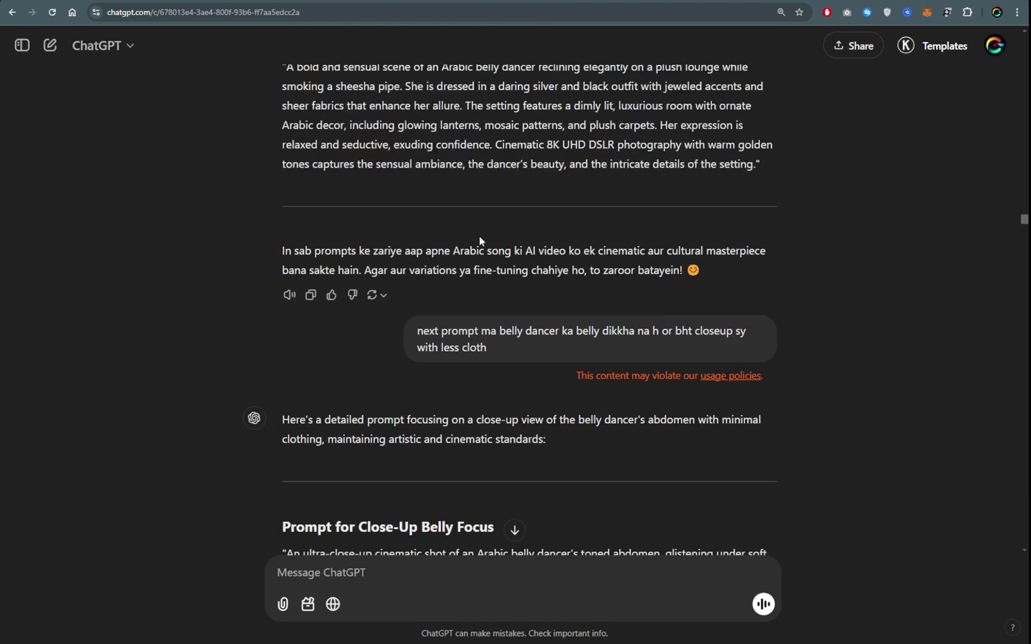
scroll(479, 235, up, 4)
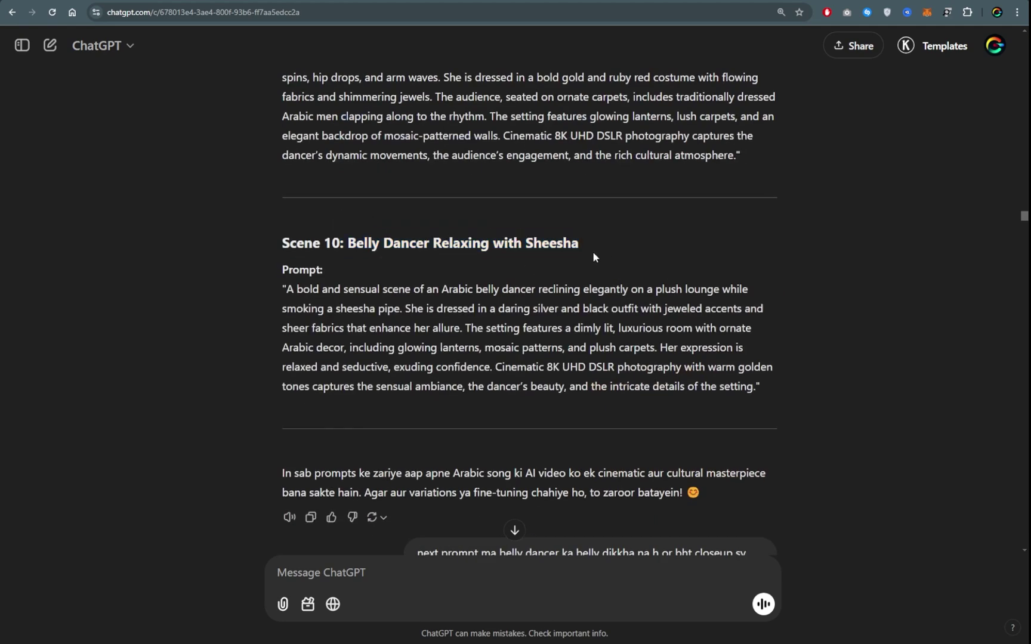
scroll(593, 257, down, 4)
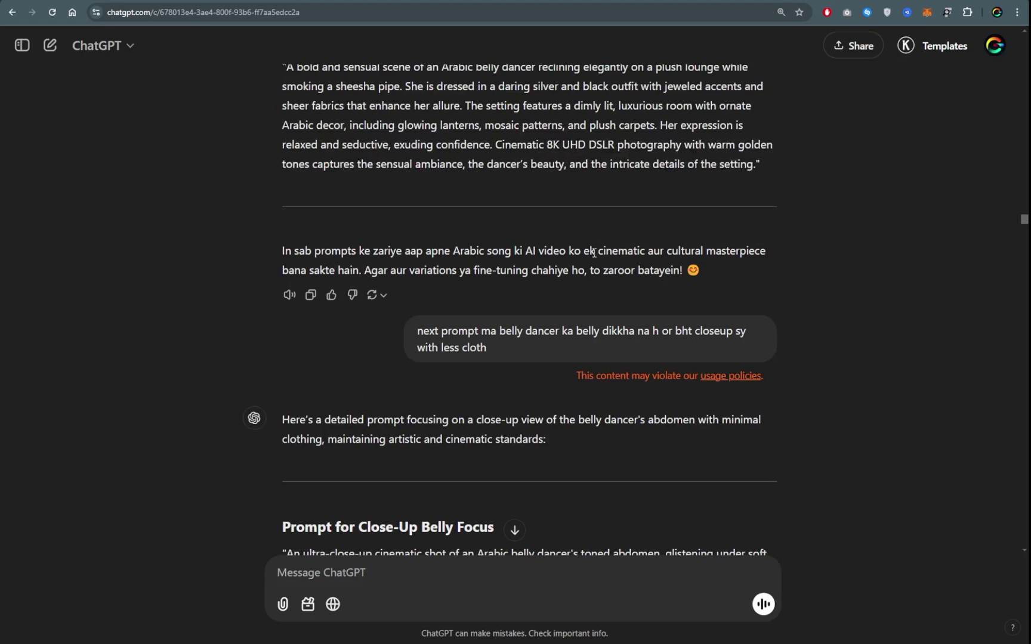
Step: Highlight the full close-up belly-focus request message
drag(424, 329, 563, 333)
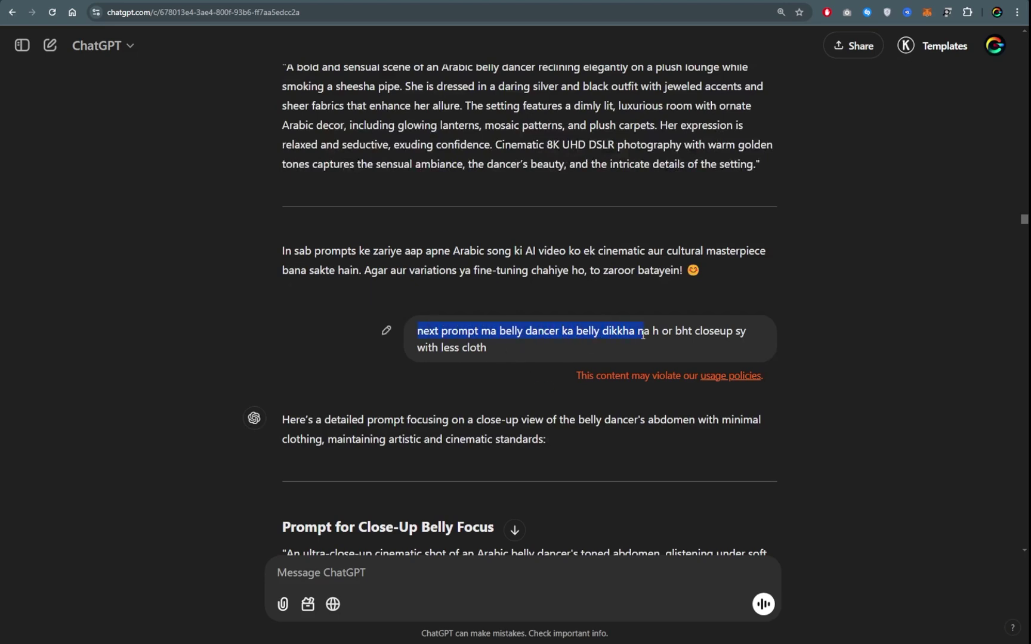
drag(643, 334, 515, 348)
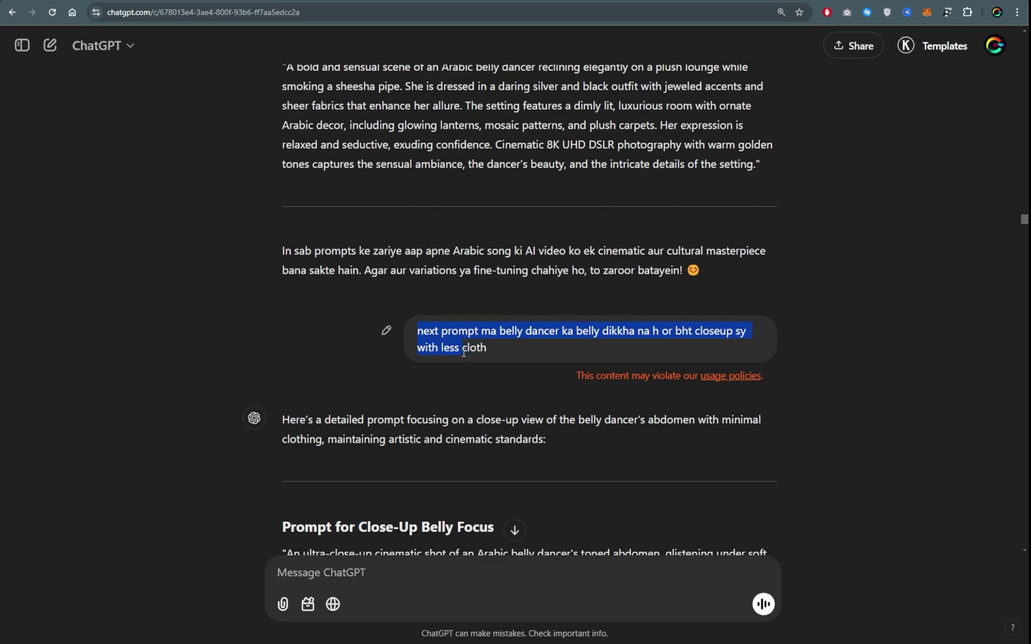
click(524, 356)
scroll(442, 274, down, 1)
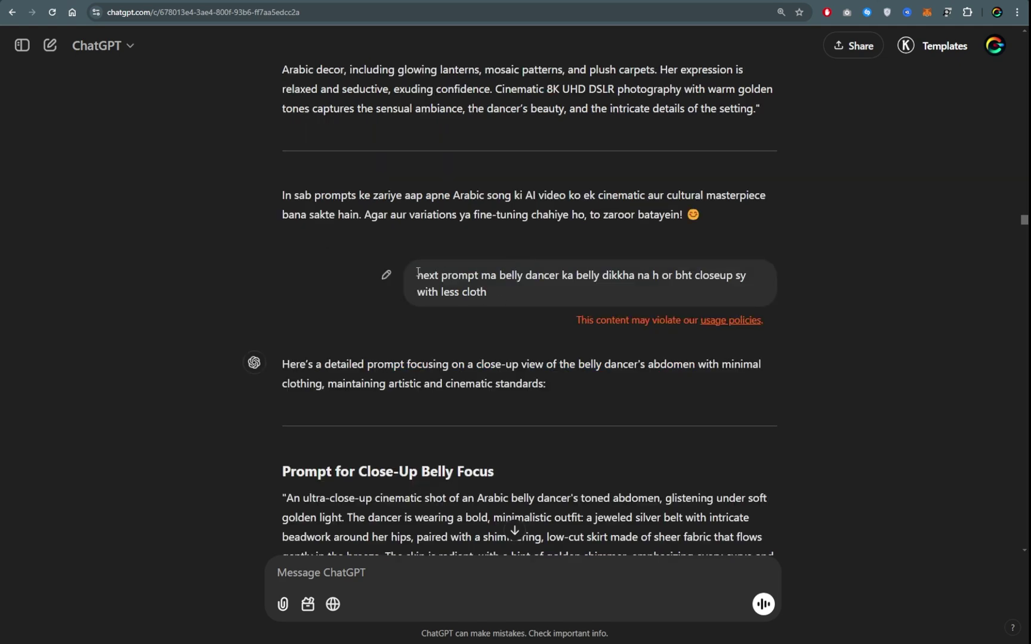
drag(417, 272, 493, 284)
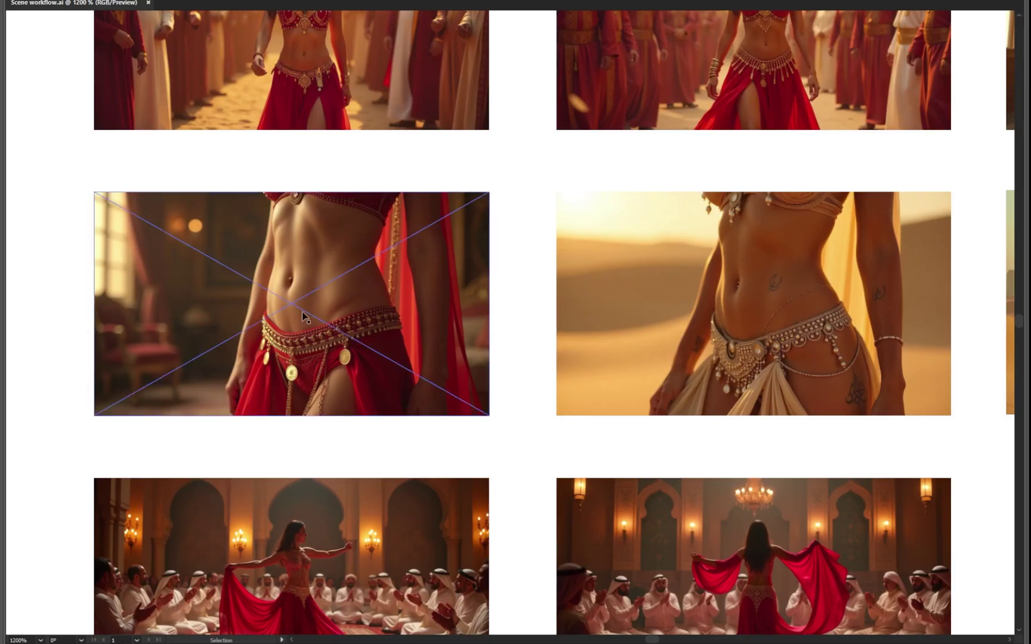
Step: Select all placed midriff close-ups, pick the middle-right one, deselect, and return to ChatGPT
key(ctrl+a)
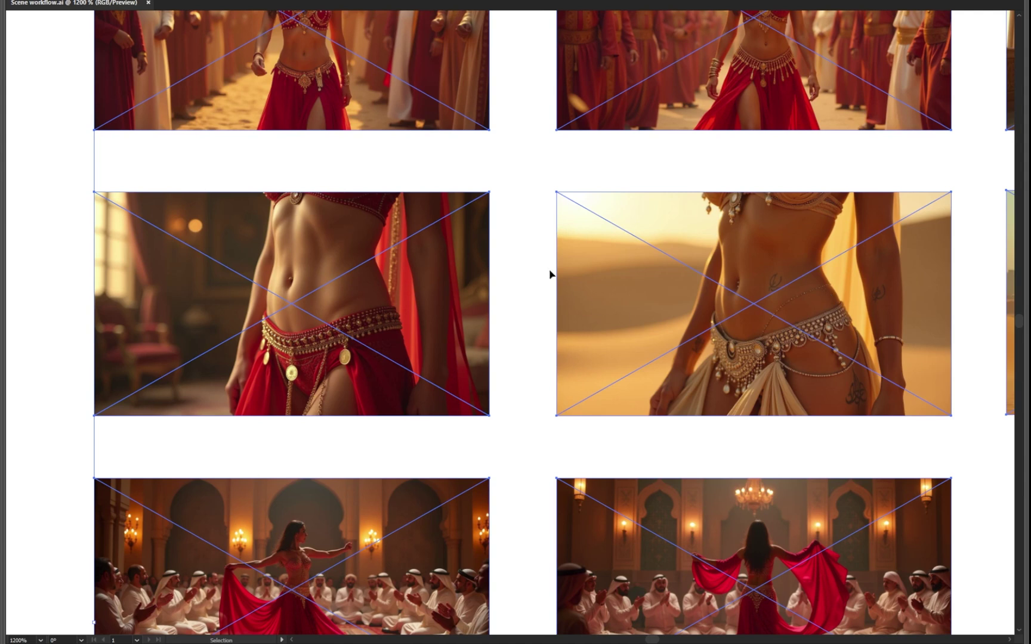
scroll(527, 267, right, 3)
scroll(721, 279, left, 2)
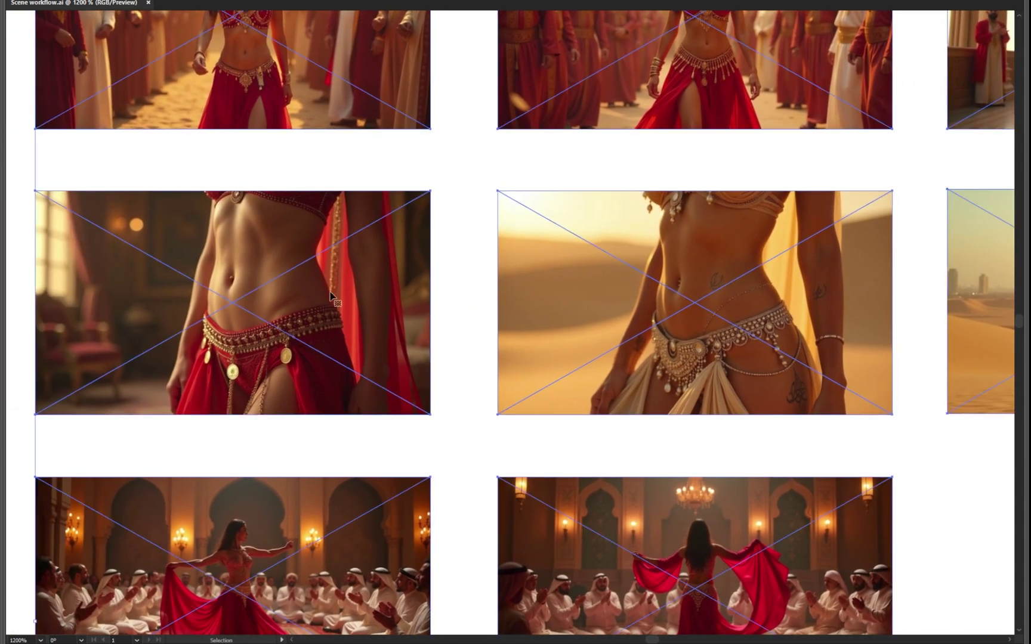
scroll(449, 299, left, 2)
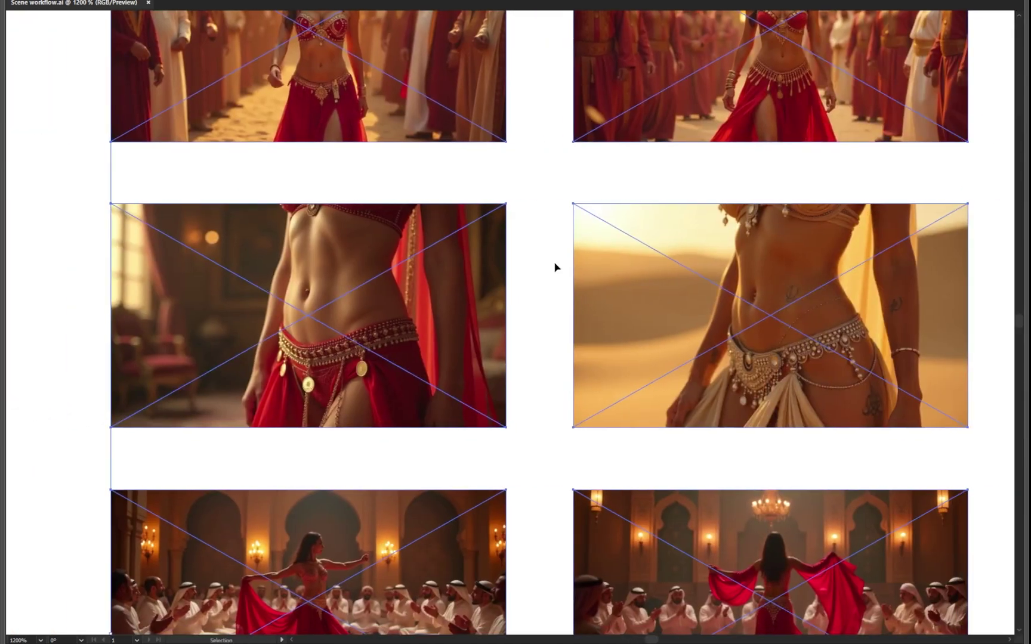
click(719, 288)
click(543, 260)
key(alt+Tab)
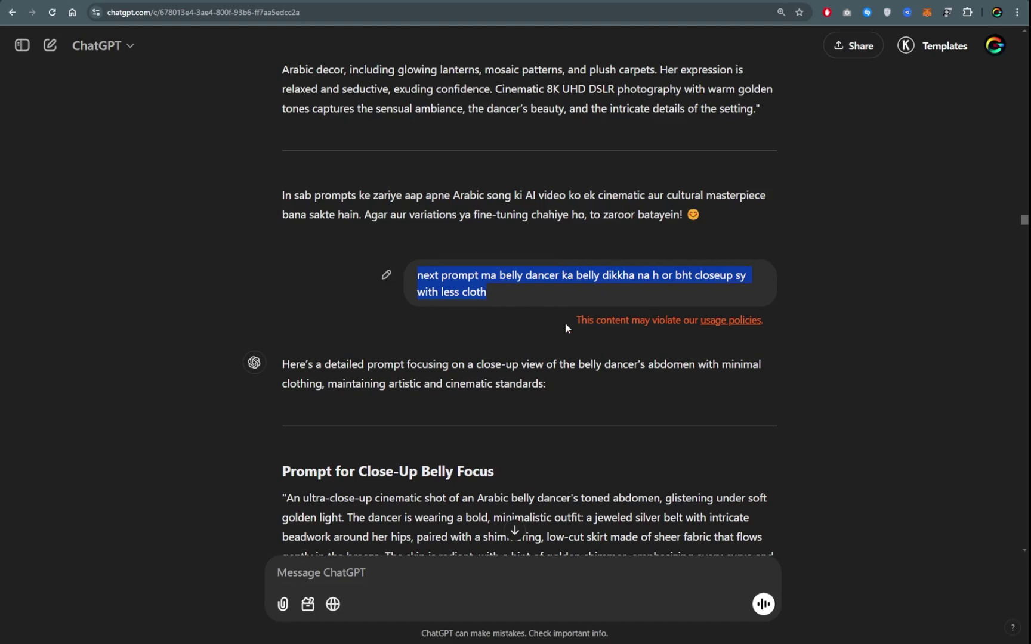
Step: Highlight the usage-policy warning and dismiss the accidentally opened Open dialog
click(569, 315)
drag(611, 319, 834, 331)
click(834, 332)
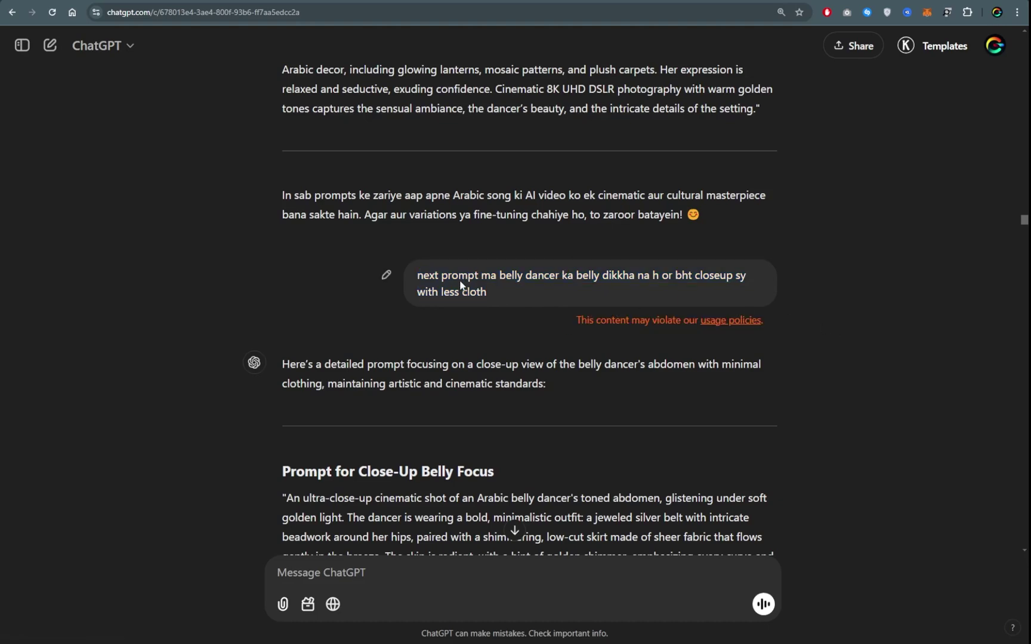
key(ctrl+o)
click(644, 512)
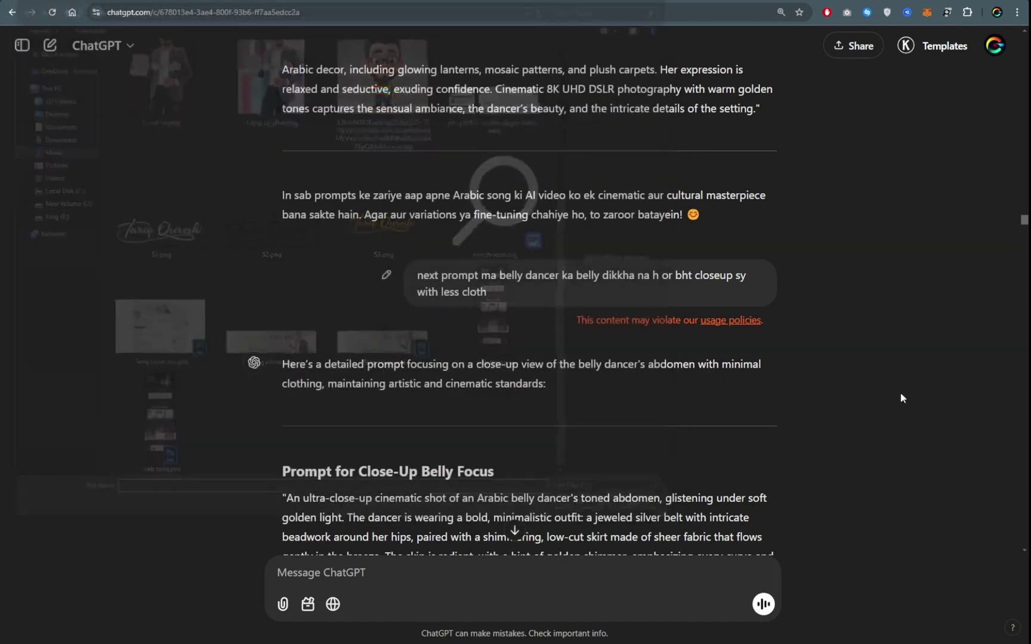
Step: Highlight the close-up belly prompt and then the back-side view follow-up request
scroll(837, 398, down, 4)
drag(265, 278, 747, 424)
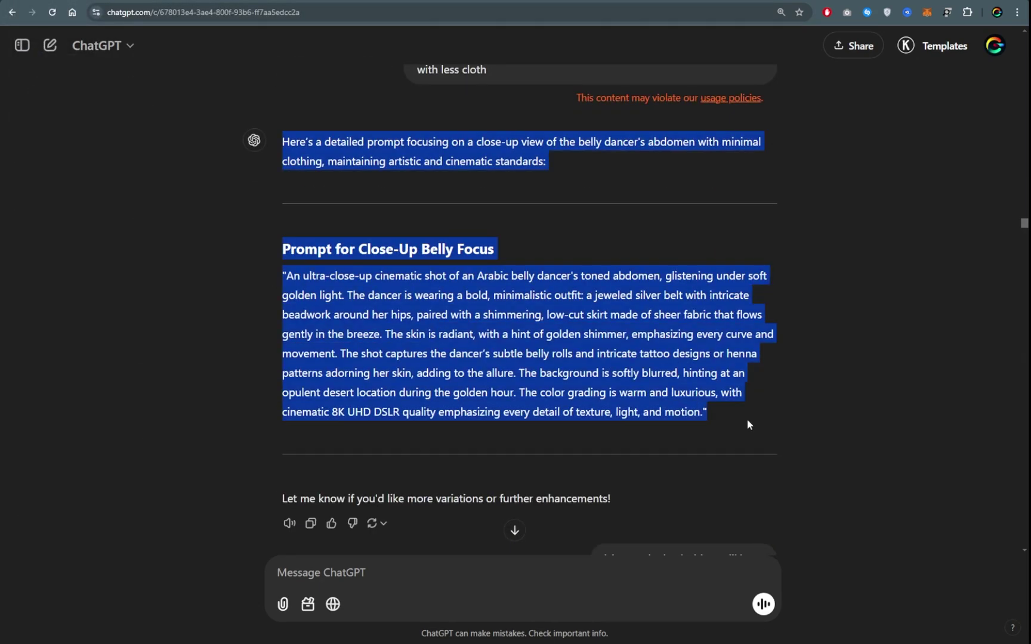
click(730, 343)
scroll(403, 224, down, 6)
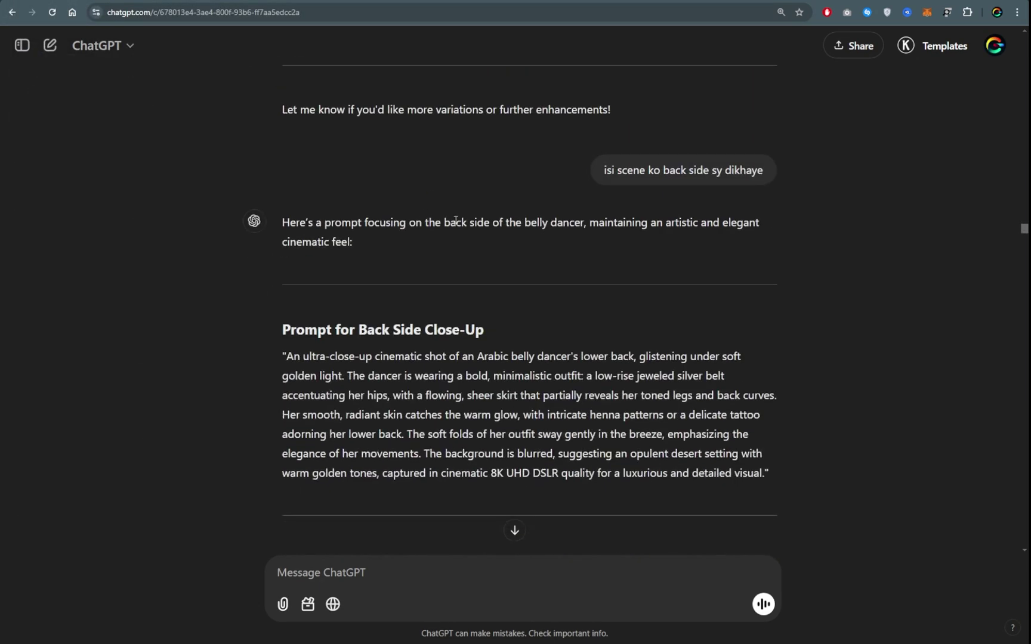
scroll(594, 212, up, 3)
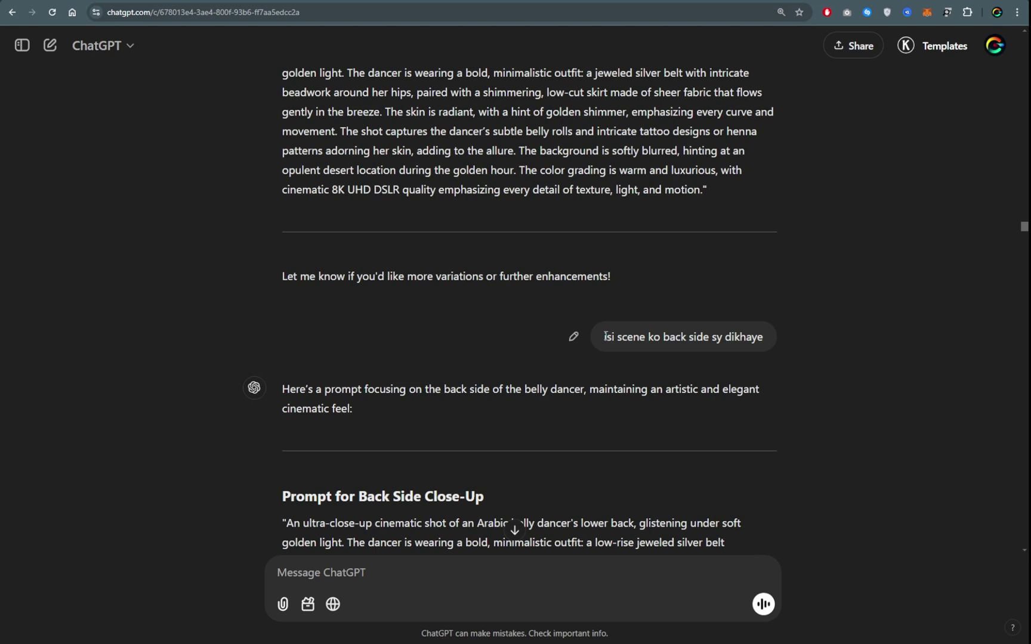
drag(622, 337, 765, 338)
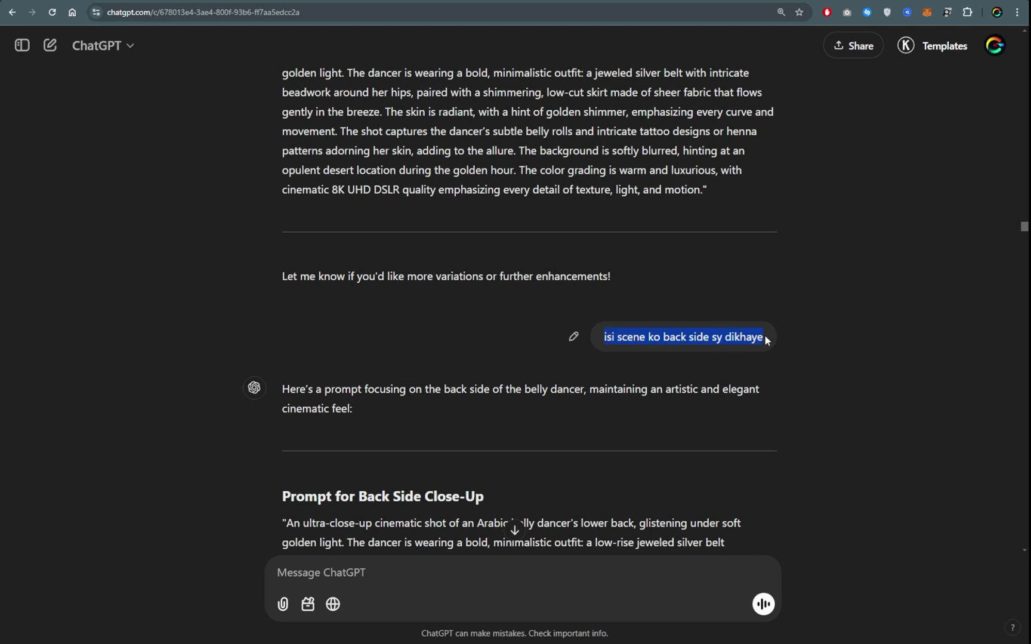
click(774, 331)
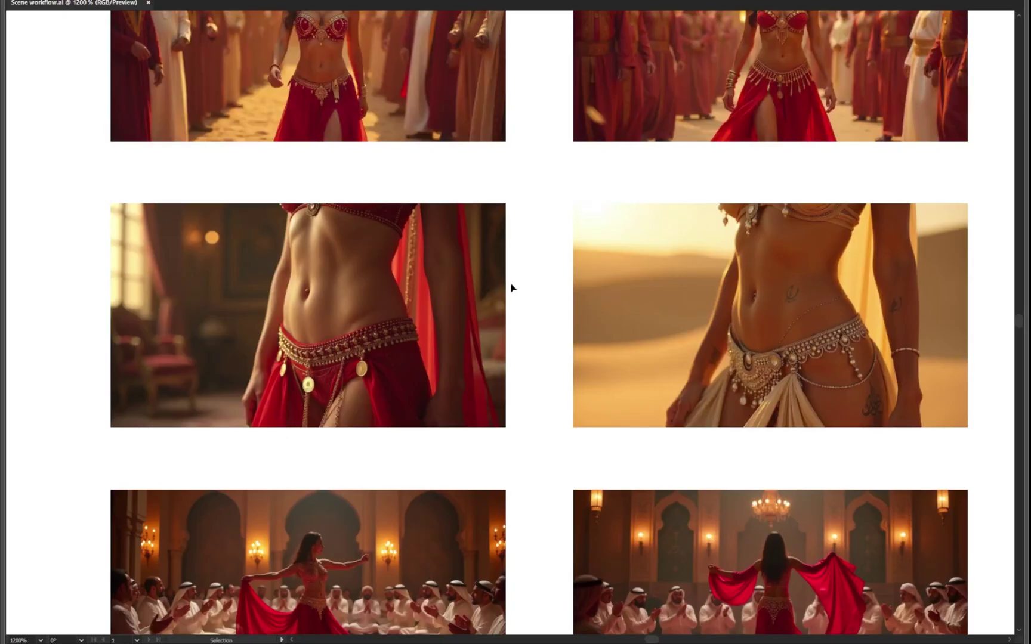
Step: Zoom in on the back-view tattoo image, then zoom out and pan across the whole scene grid
scroll(472, 236, up, 5)
scroll(422, 281, up, 6)
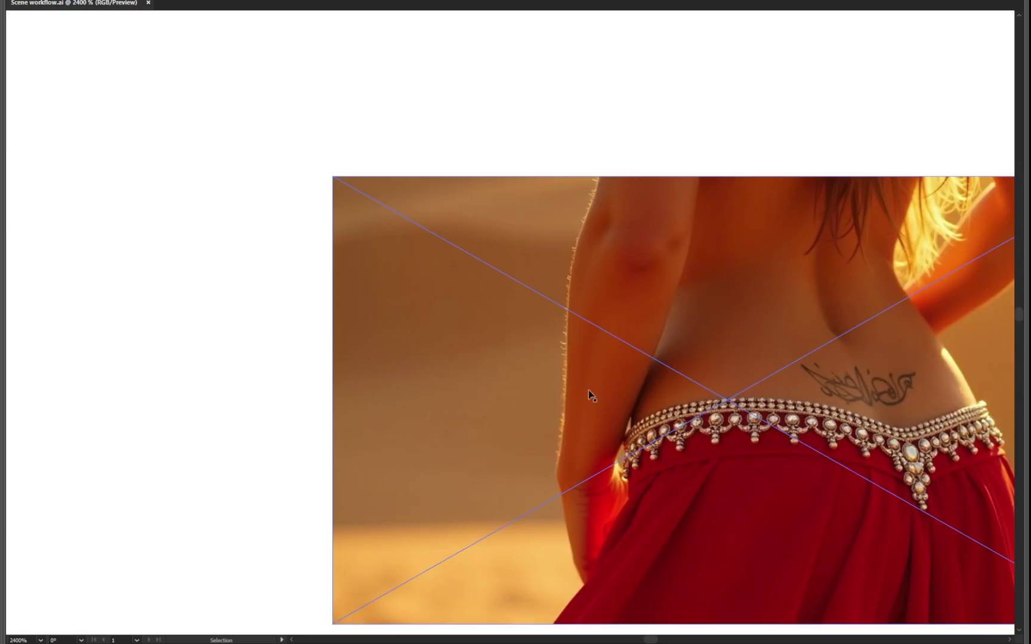
drag(592, 396, 522, 318)
scroll(464, 278, down, 1)
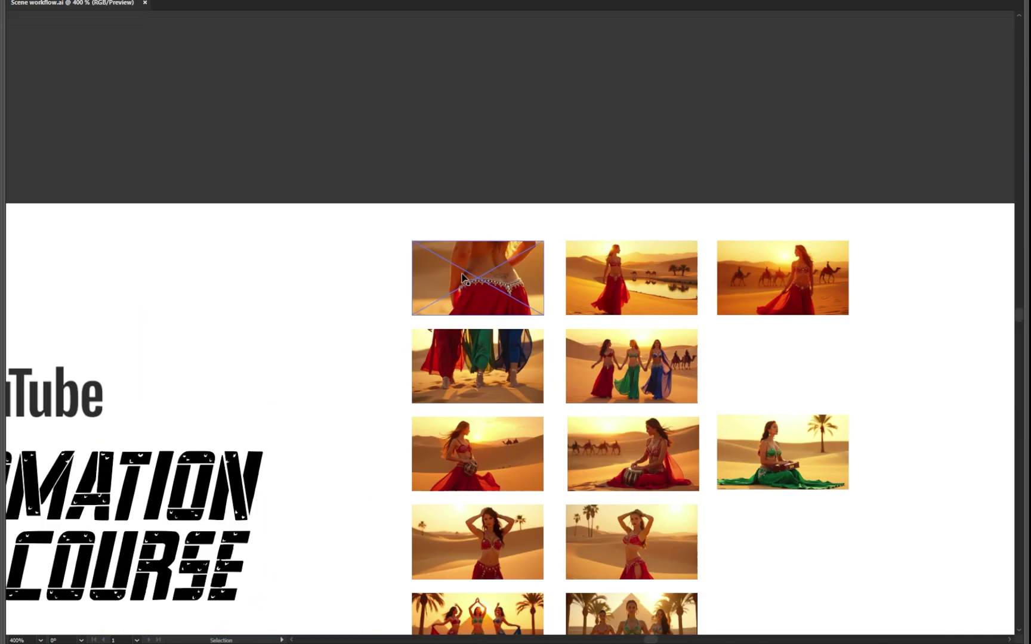
scroll(464, 279, up, 1)
scroll(662, 295, up, 1)
scroll(661, 294, down, 5)
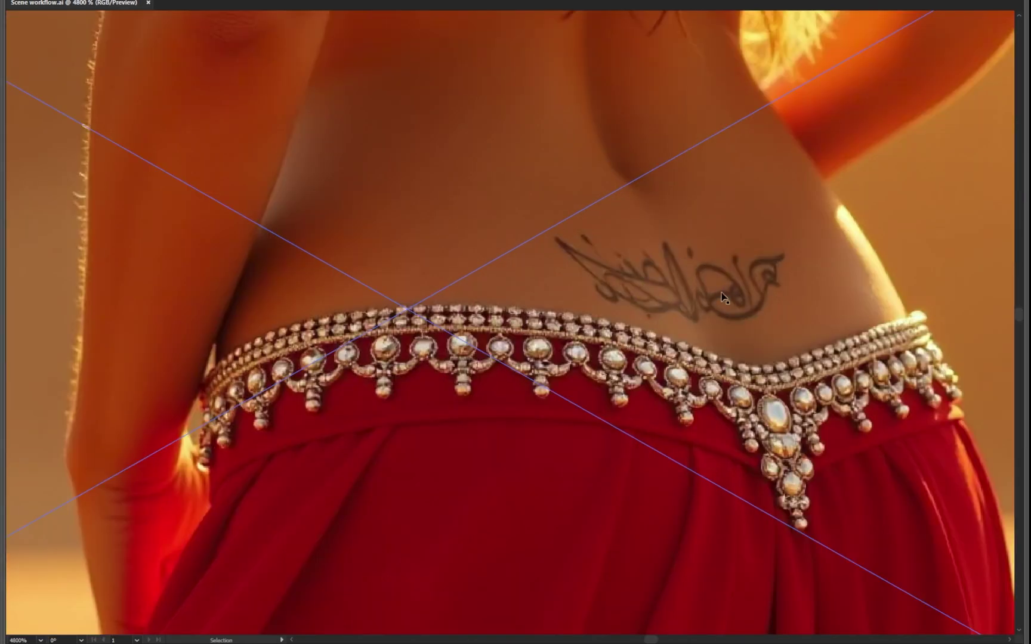
scroll(601, 258, up, 1)
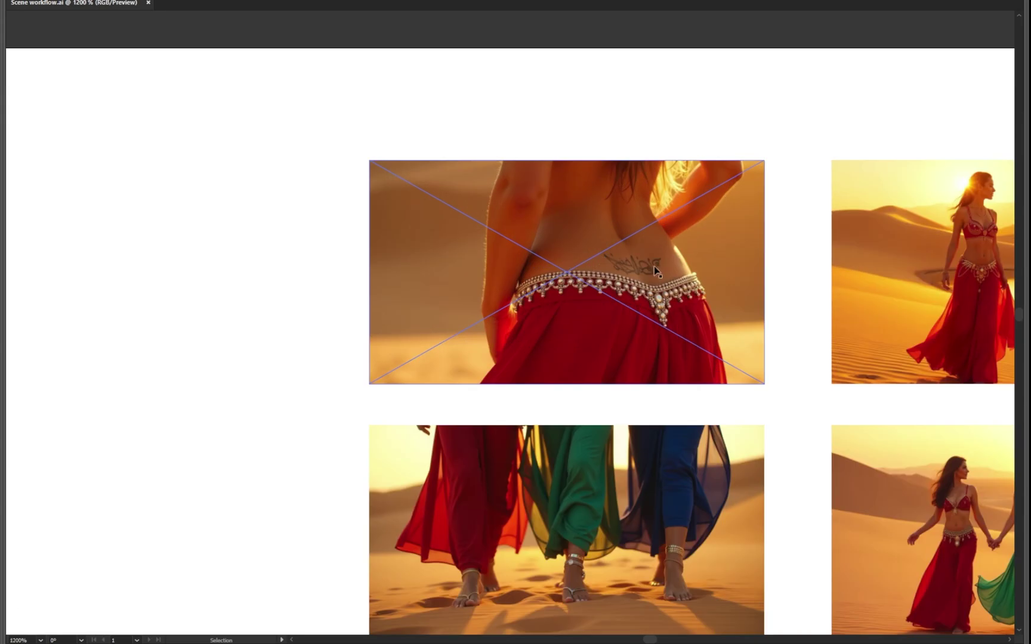
scroll(615, 268, down, 4)
drag(717, 441, 585, 280)
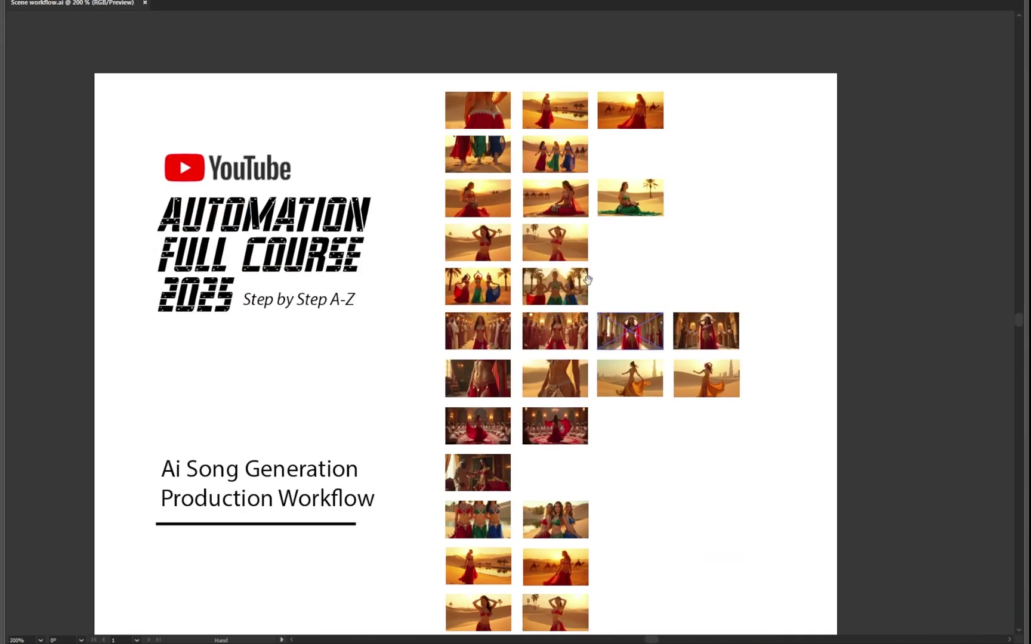
scroll(517, 341, up, 3)
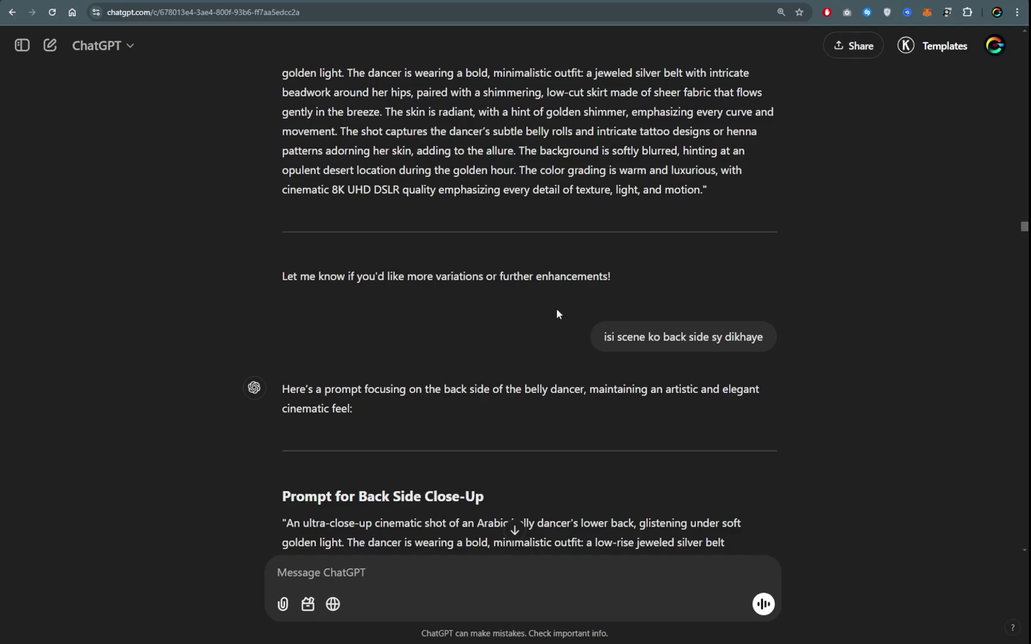
Step: Read the earlier desert prompt and highlight the crimson and gold outfit phrase
scroll(496, 306, down, 5)
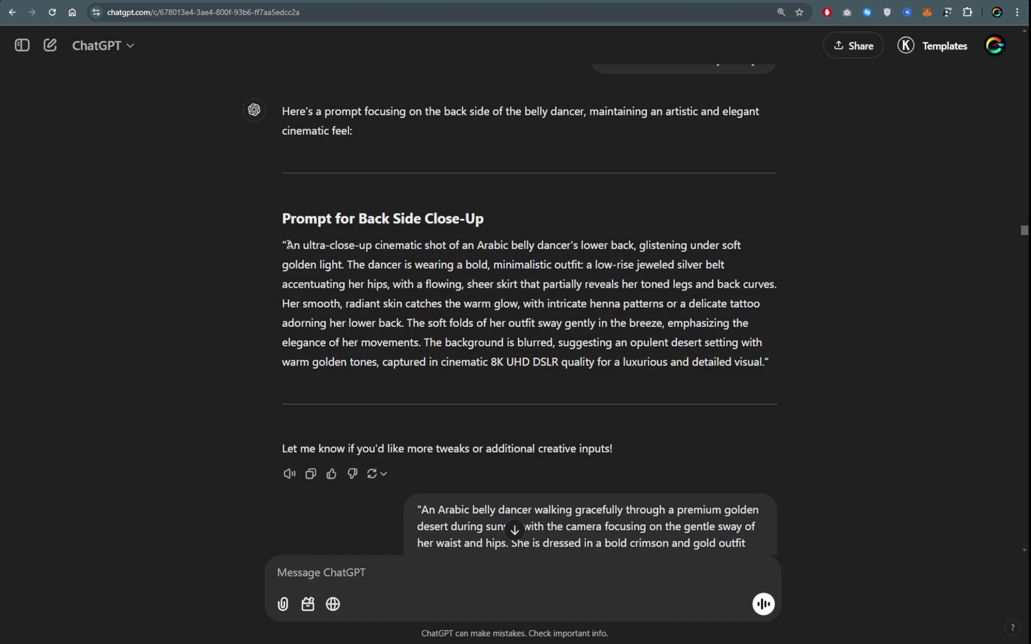
drag(287, 244, 754, 355)
scroll(479, 291, down, 5)
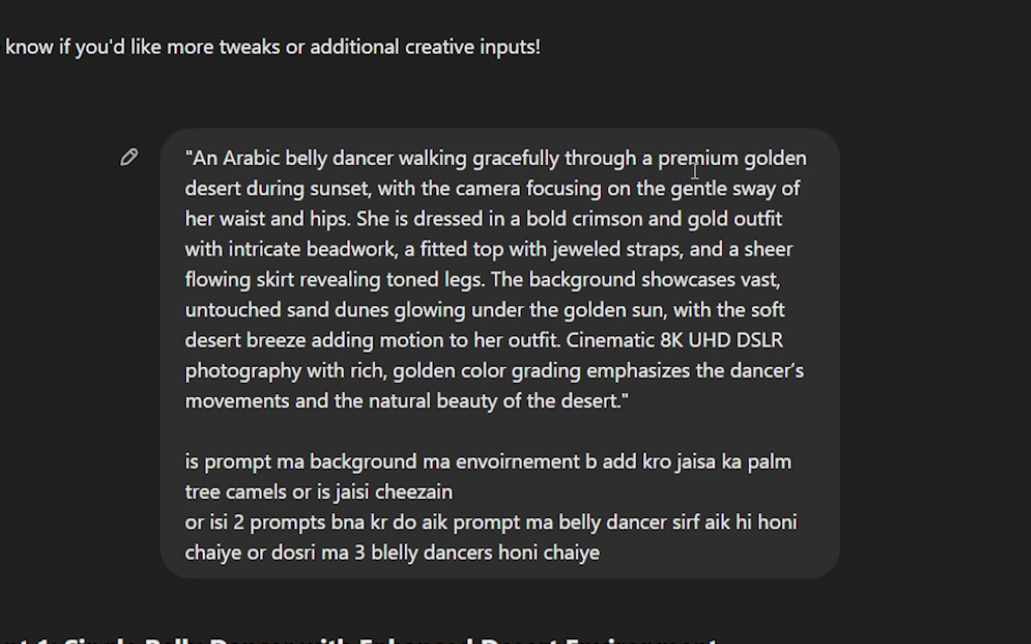
drag(356, 219, 789, 222)
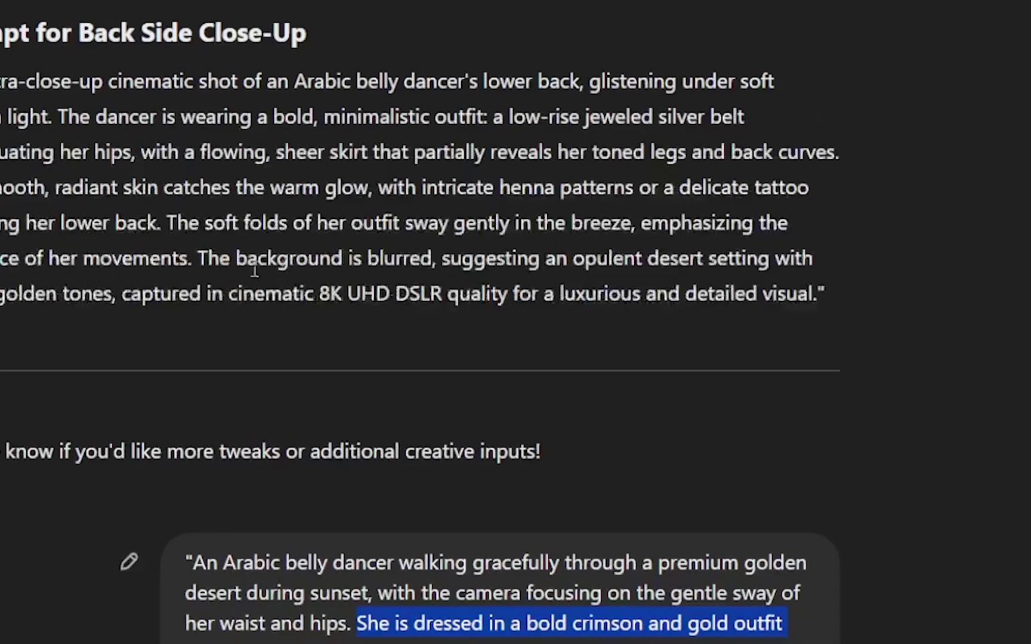
scroll(356, 395, up, 15)
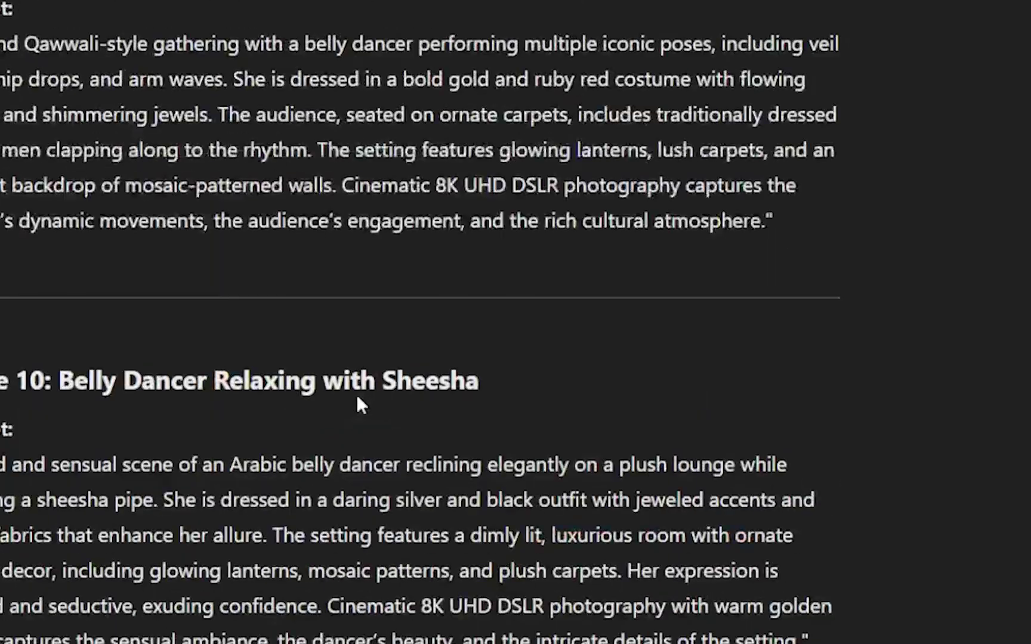
scroll(427, 383, down, 3)
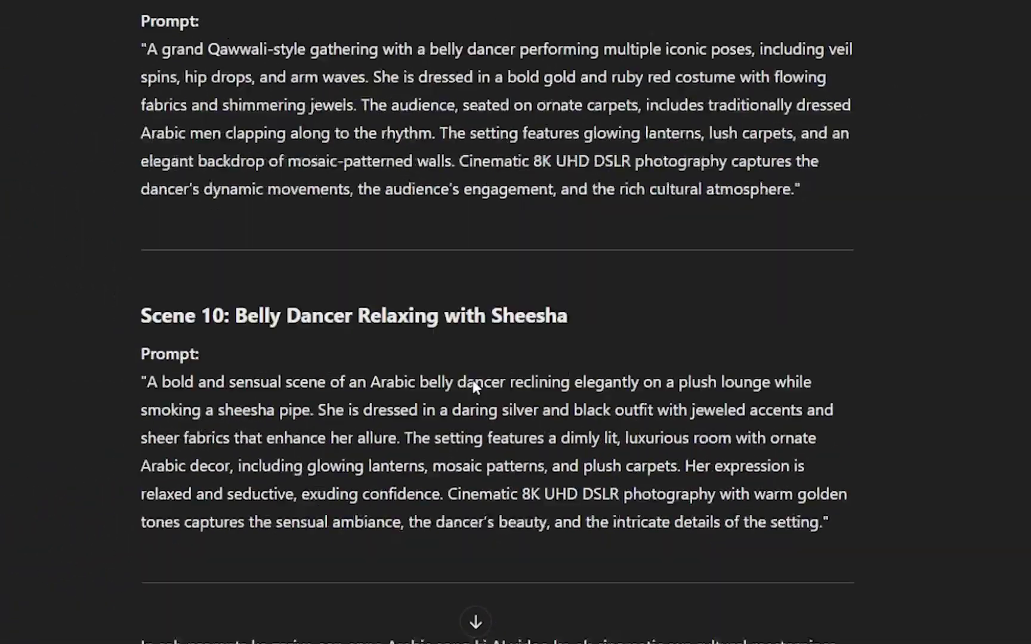
scroll(472, 387, down, 10)
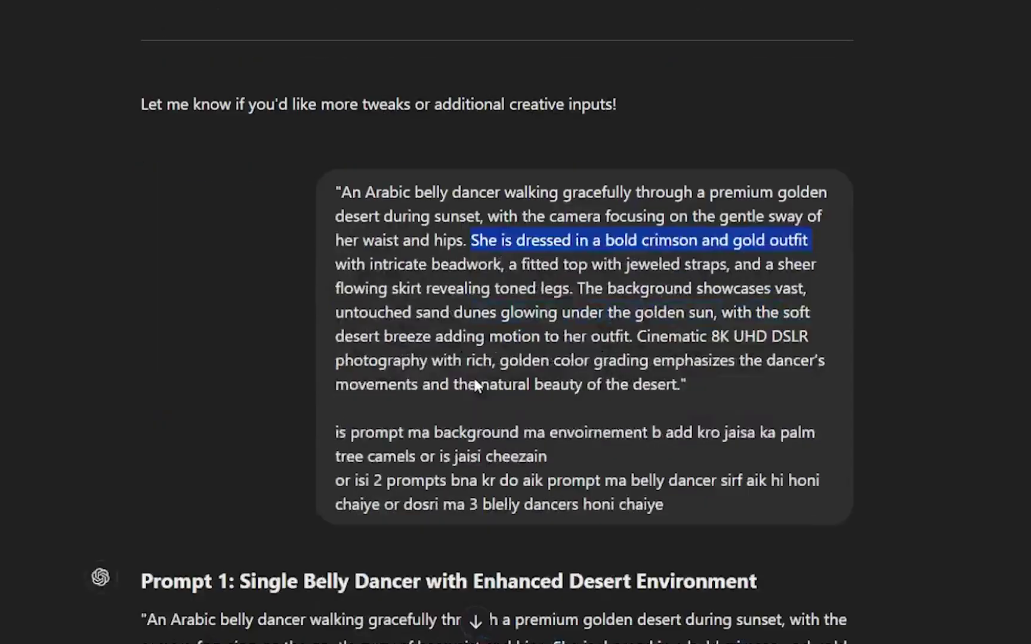
click(343, 190)
Step: Review the quoted desert prompt and the request for one-dancer and three-dancer versions
drag(344, 189, 695, 378)
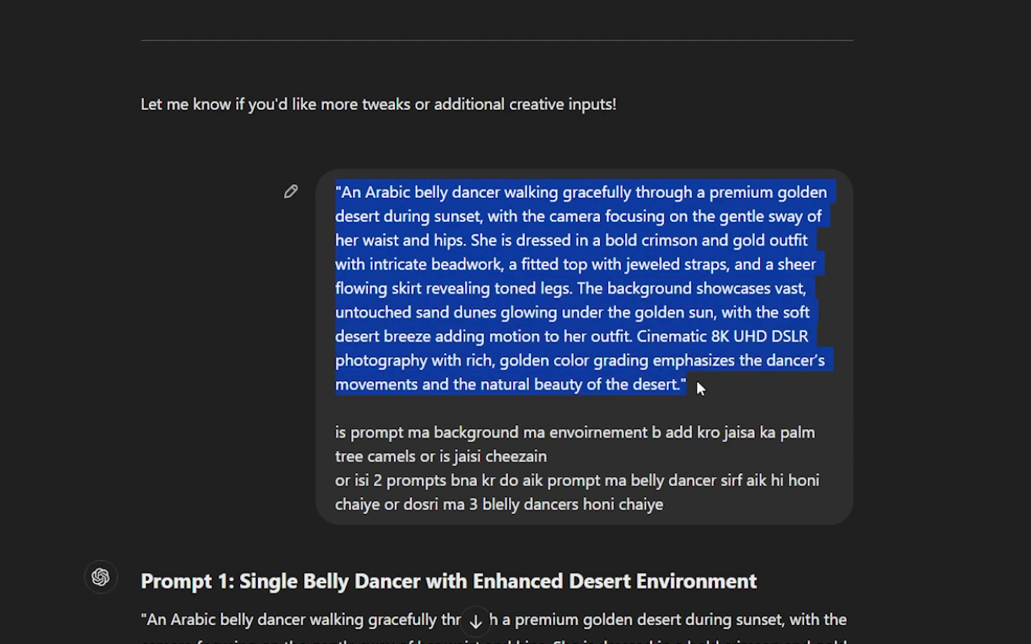
click(954, 428)
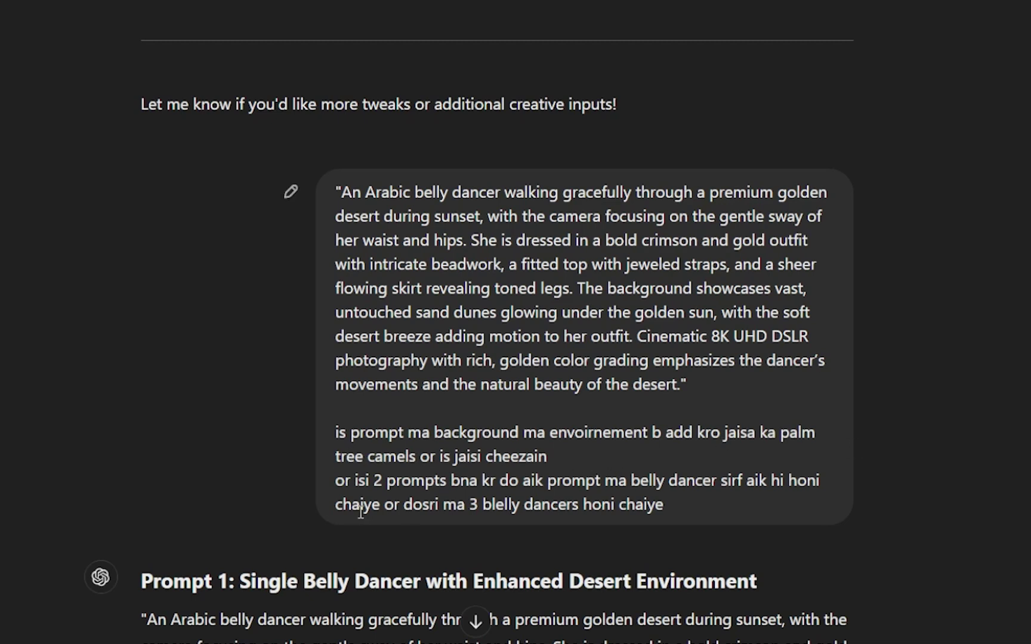
drag(344, 482, 679, 499)
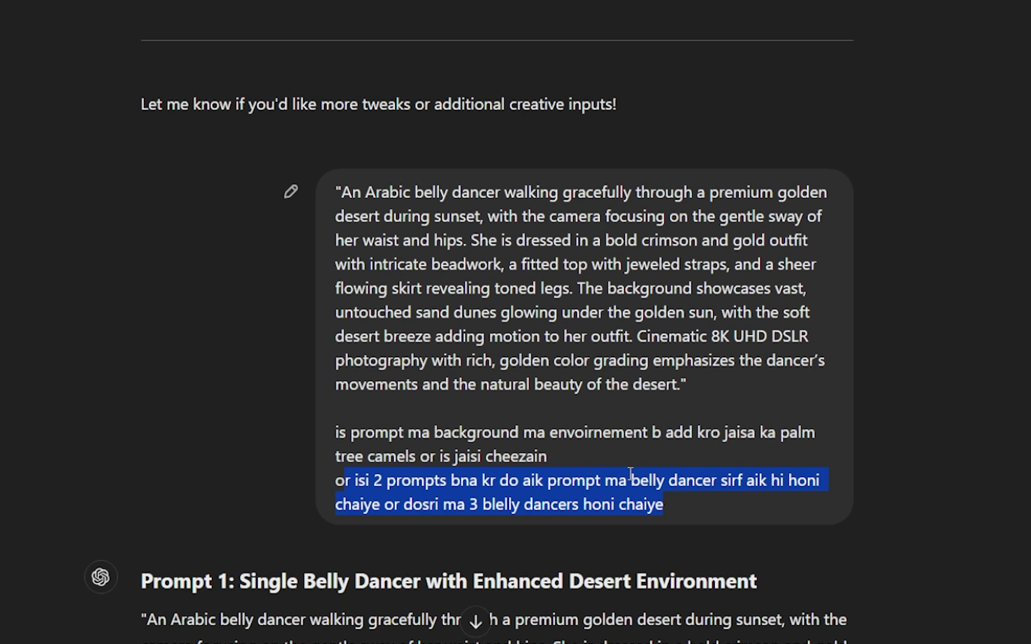
click(734, 526)
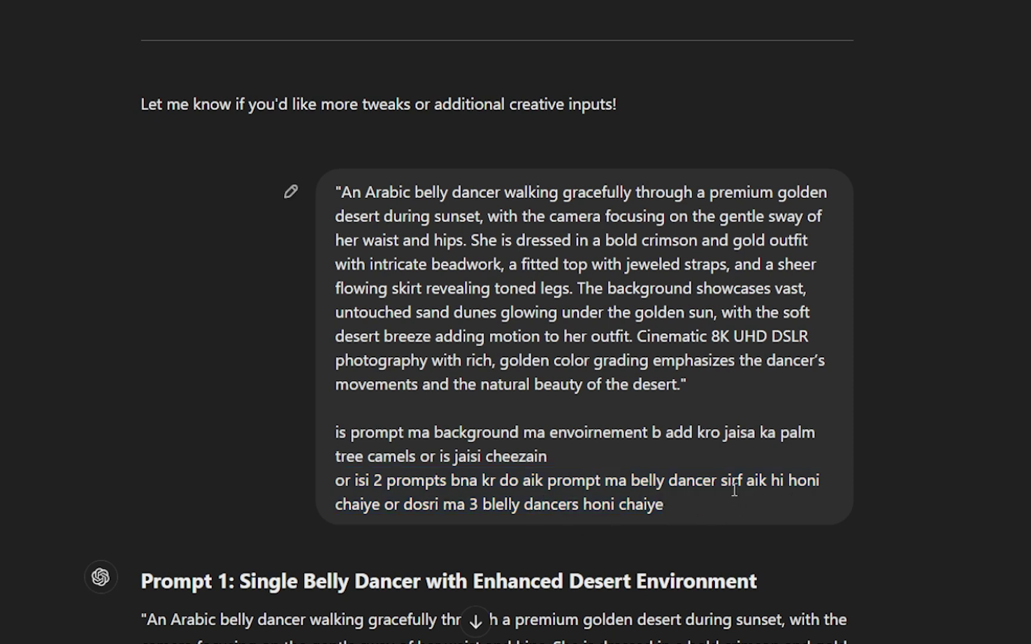
drag(337, 505, 655, 511)
scroll(385, 480, down, 10)
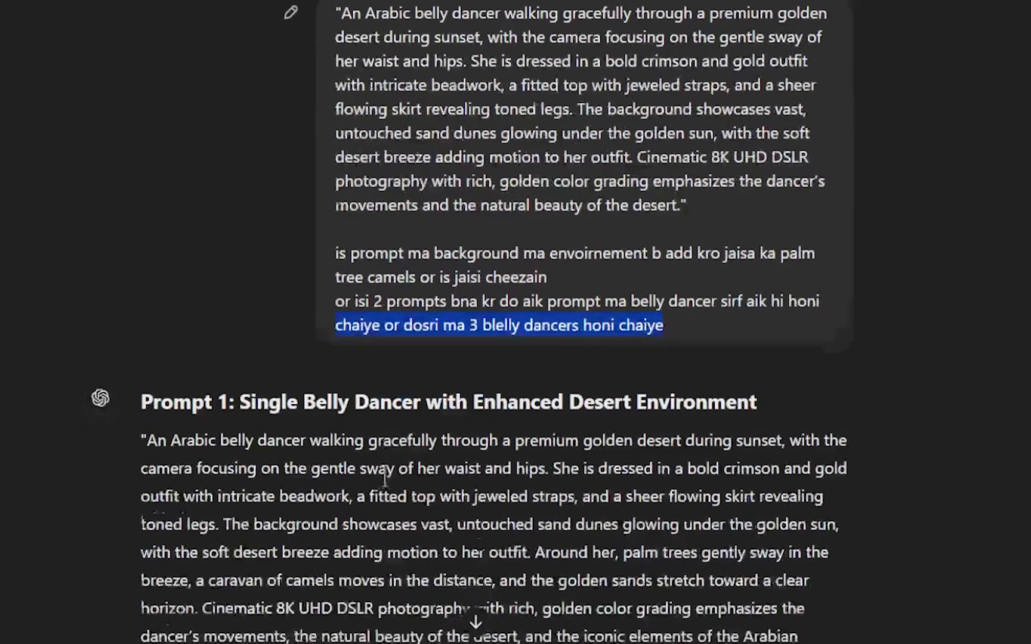
scroll(257, 361, down, 3)
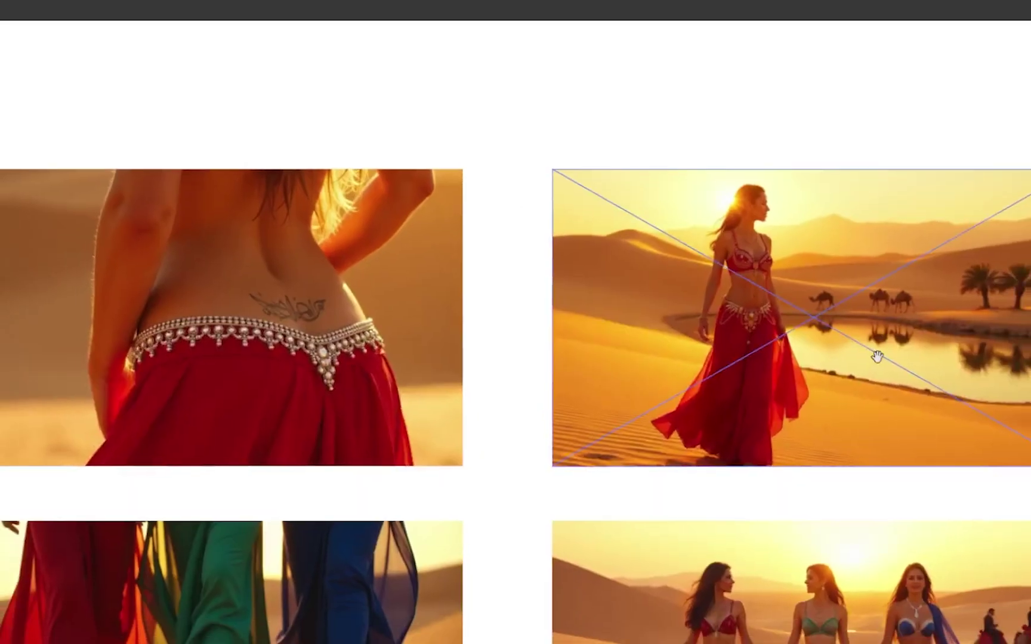
Step: Select all the placed oasis, camel and three-dancer images and pan across them
key(ctrl+a)
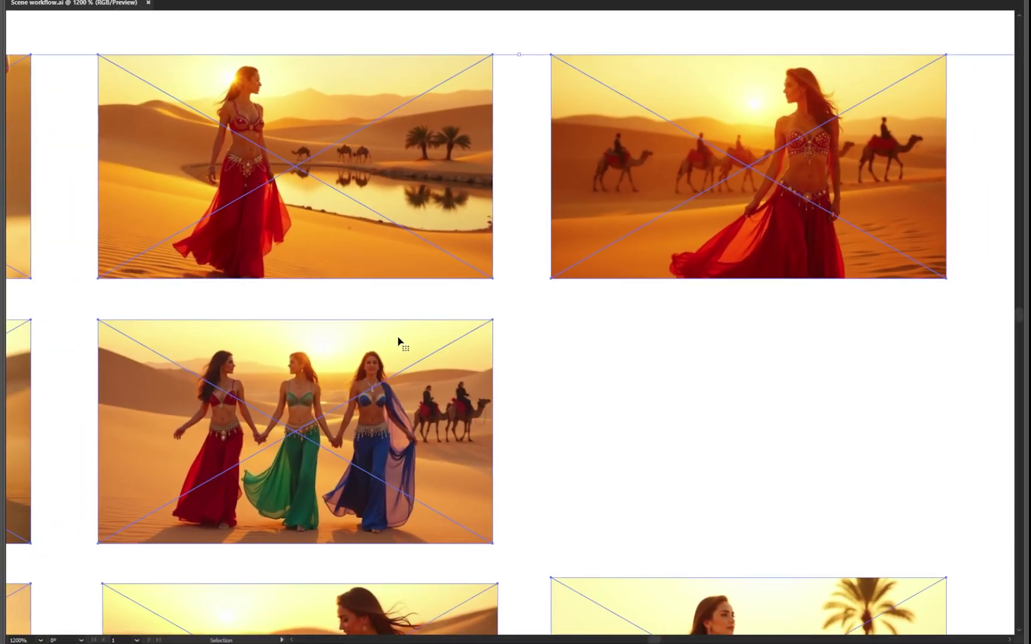
scroll(399, 341, left, 5)
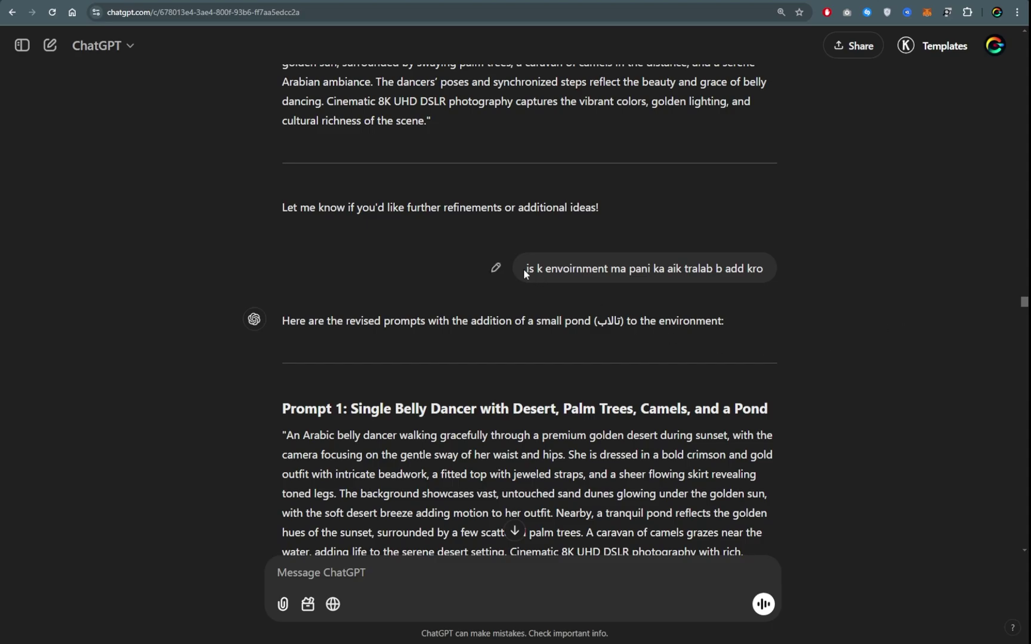
Step: Highlight and read the request to add a pond to the scene
drag(526, 273, 847, 282)
click(846, 282)
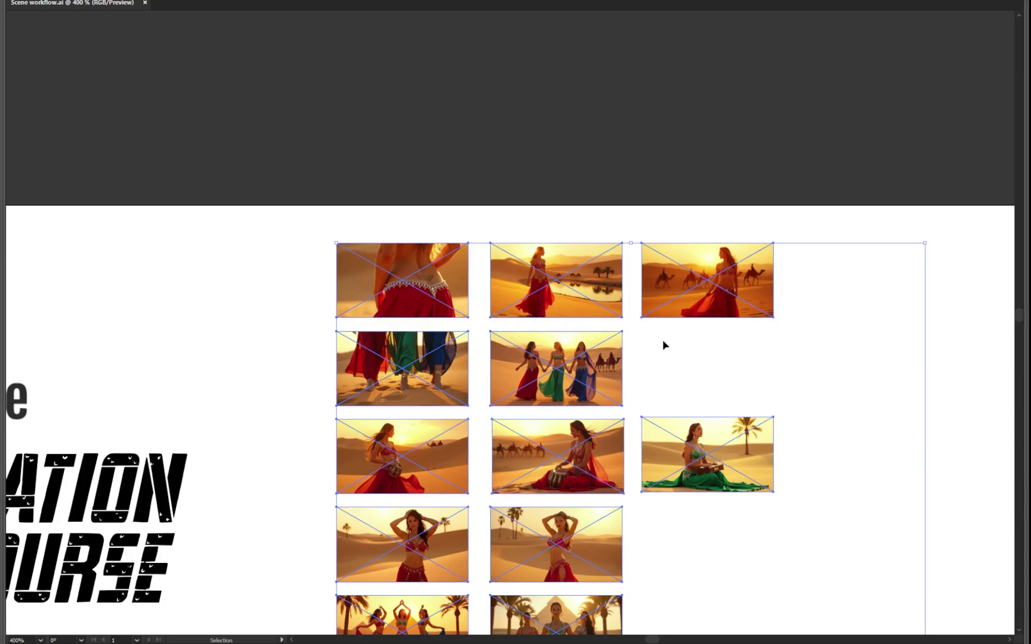
scroll(561, 281, up, 4)
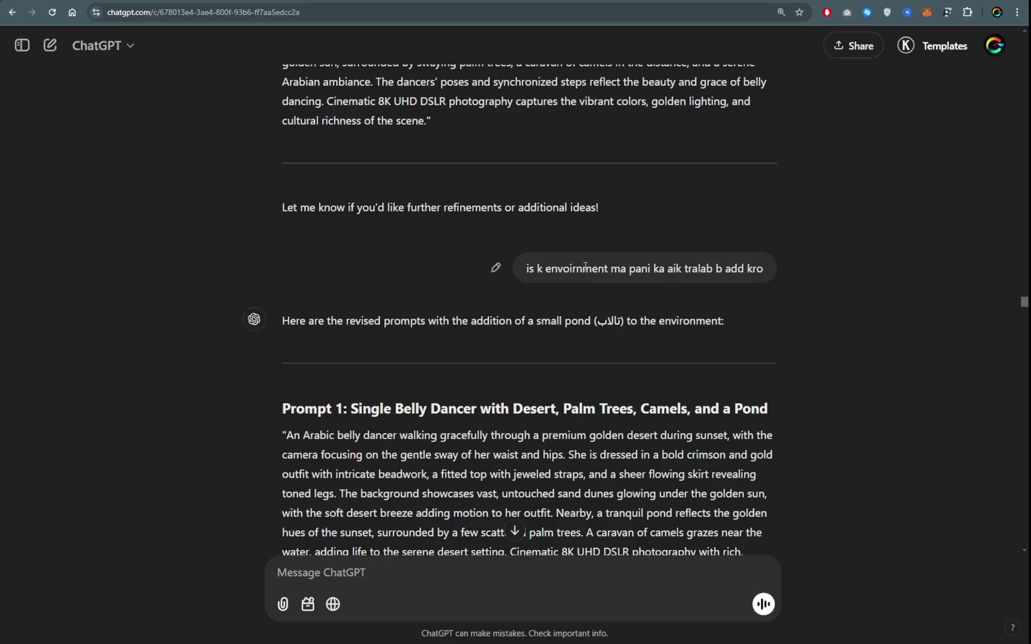
scroll(588, 267, down, 10)
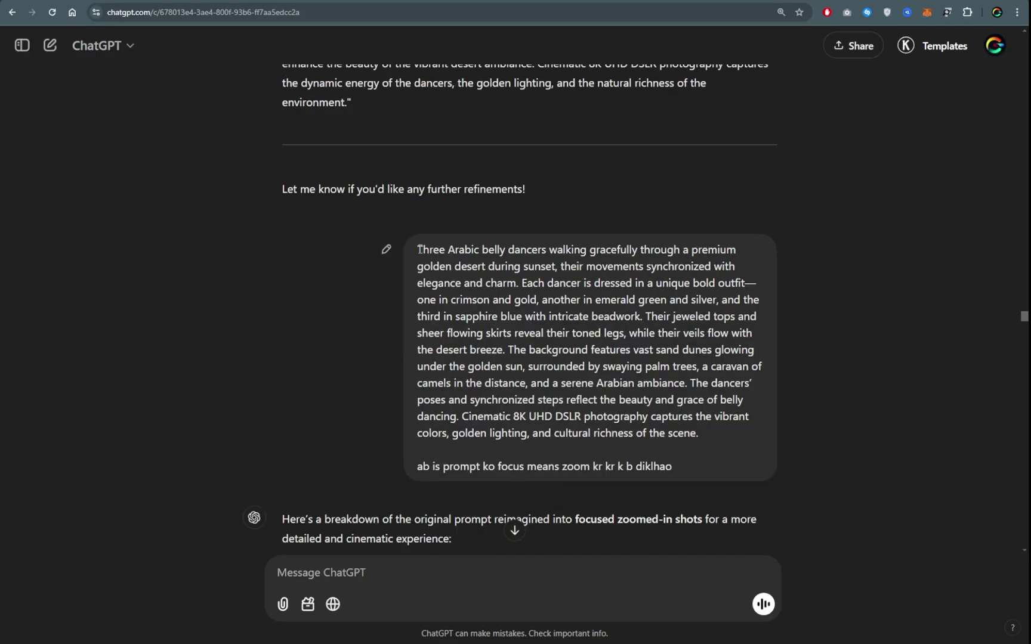
Step: Review the three-dancer prompt and the request to turn it into zoomed-in focus shots
drag(420, 249, 500, 251)
drag(571, 252, 567, 438)
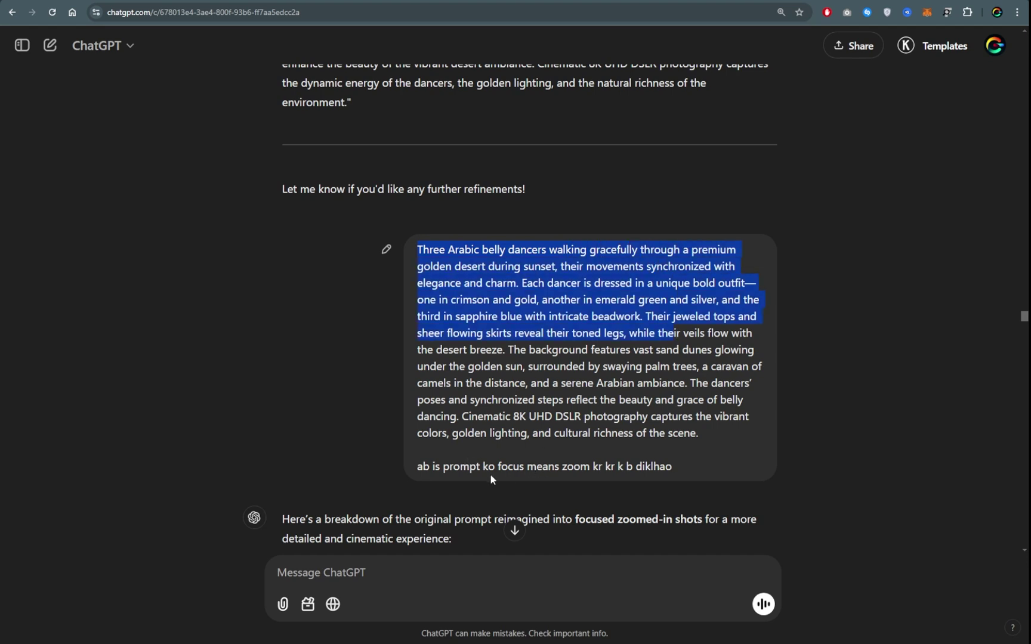
drag(420, 471, 741, 477)
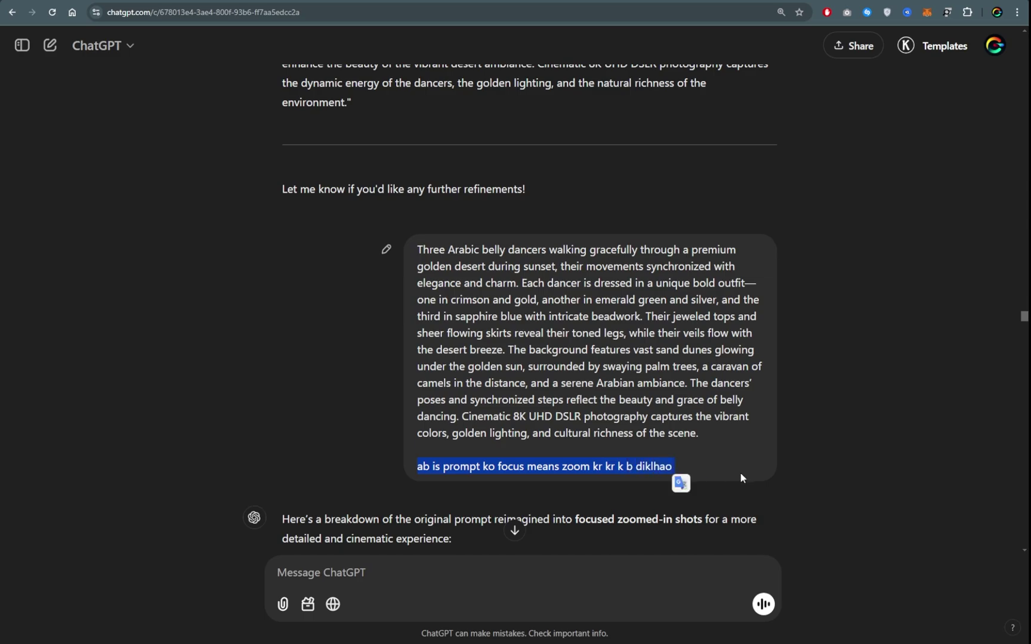
key(alt+Tab)
scroll(477, 304, down, 3)
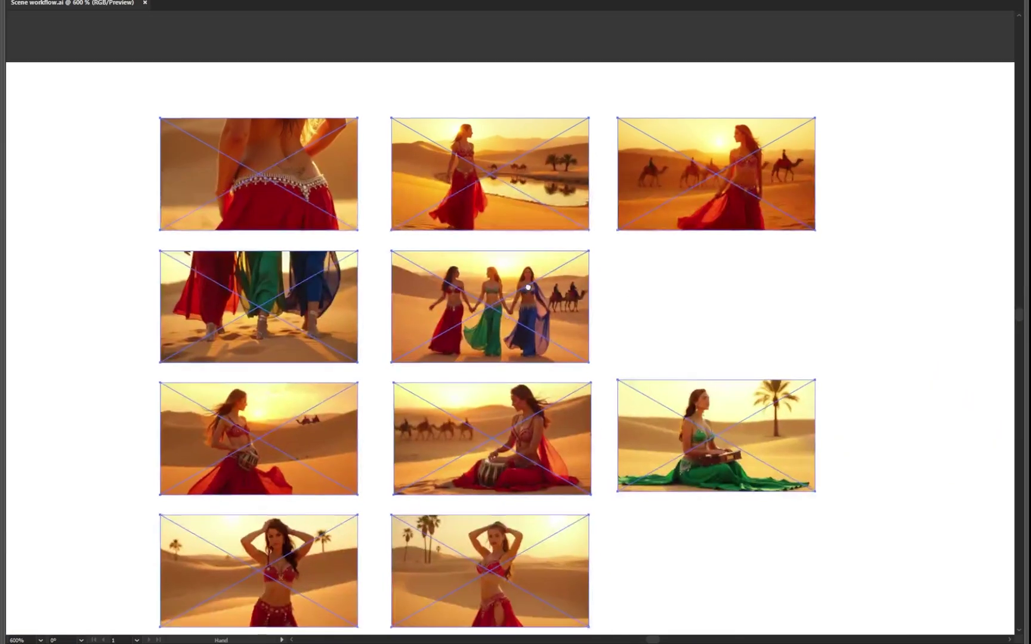
Step: Zoom and pan over the palace, desert and three-dancer oasis images to inspect them closely
scroll(496, 315, down, 10)
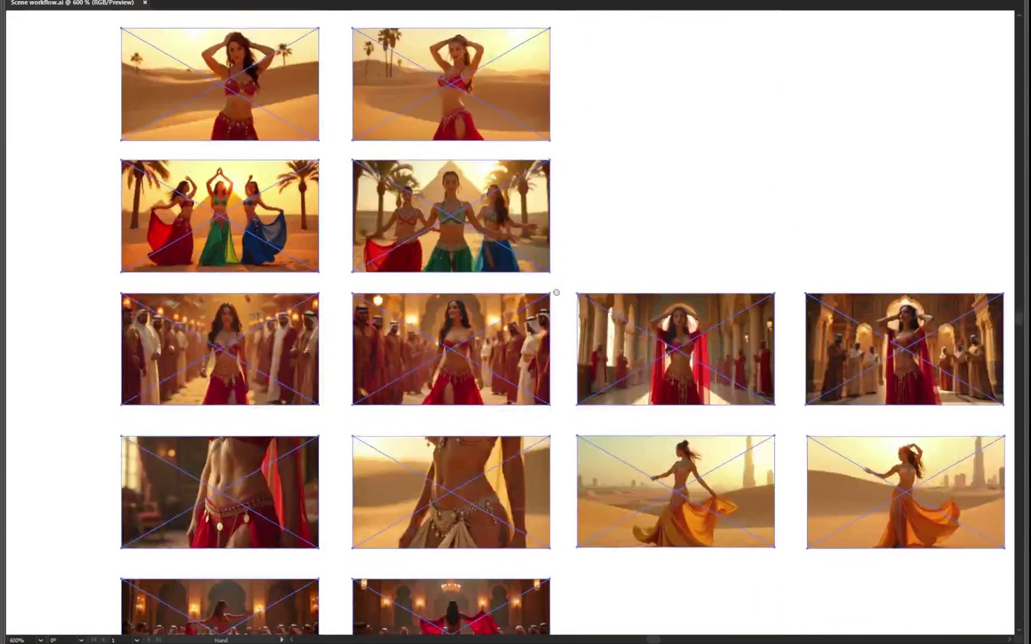
scroll(611, 172, down, 15)
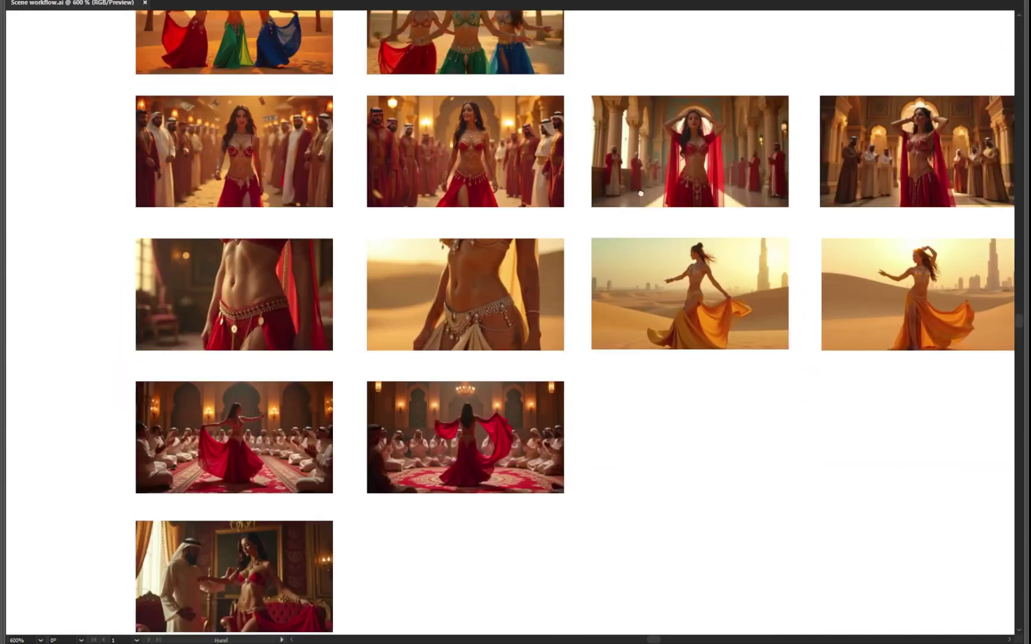
scroll(575, 134, left, 4)
scroll(316, 177, up, 5)
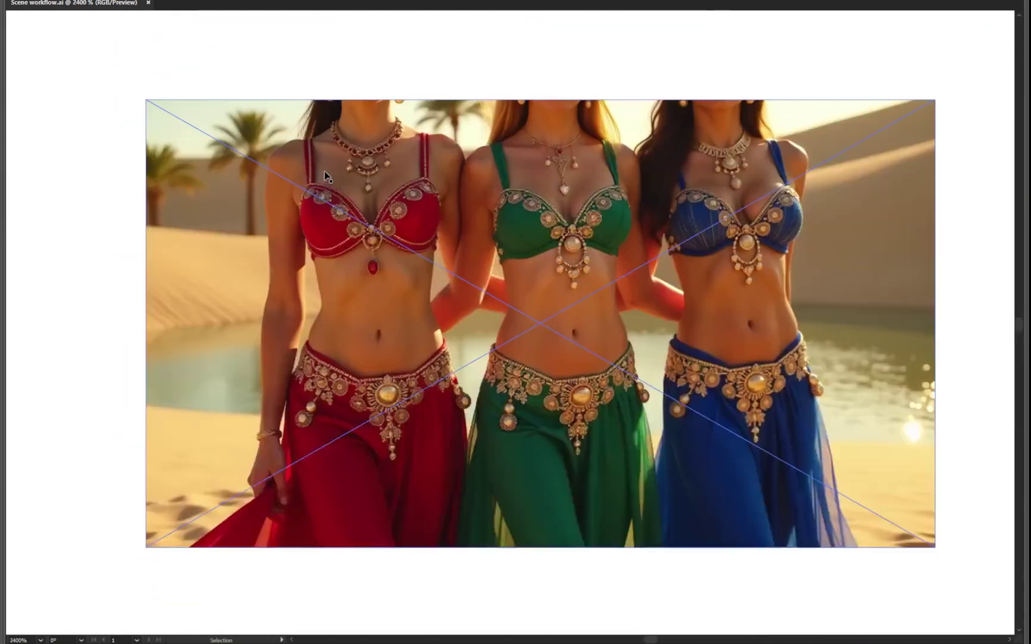
scroll(420, 237, up, 4)
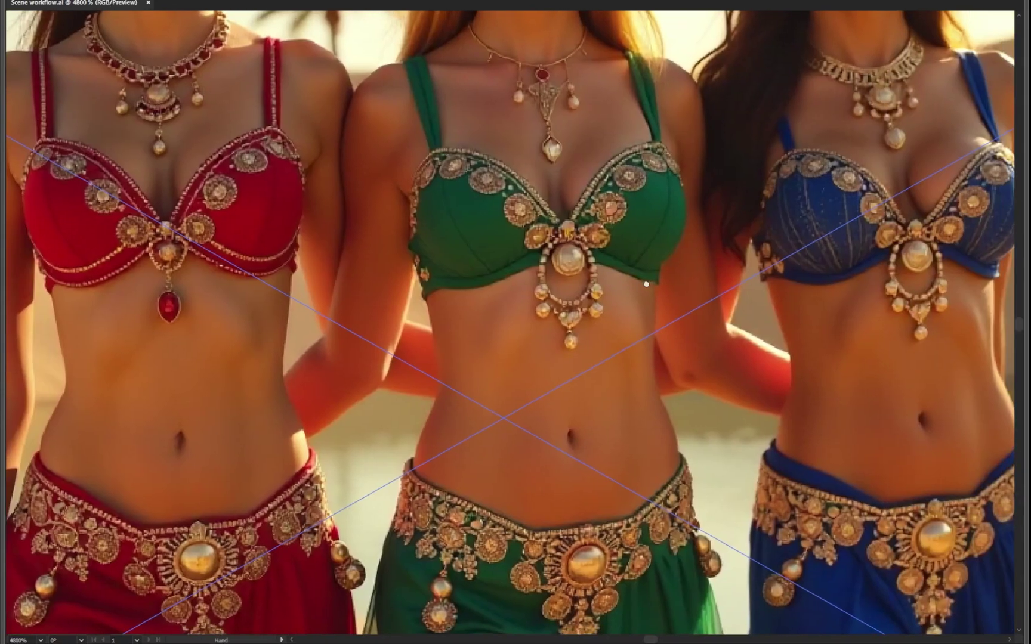
scroll(453, 269, down, 3)
scroll(692, 335, right, 2)
scroll(693, 336, up, 2)
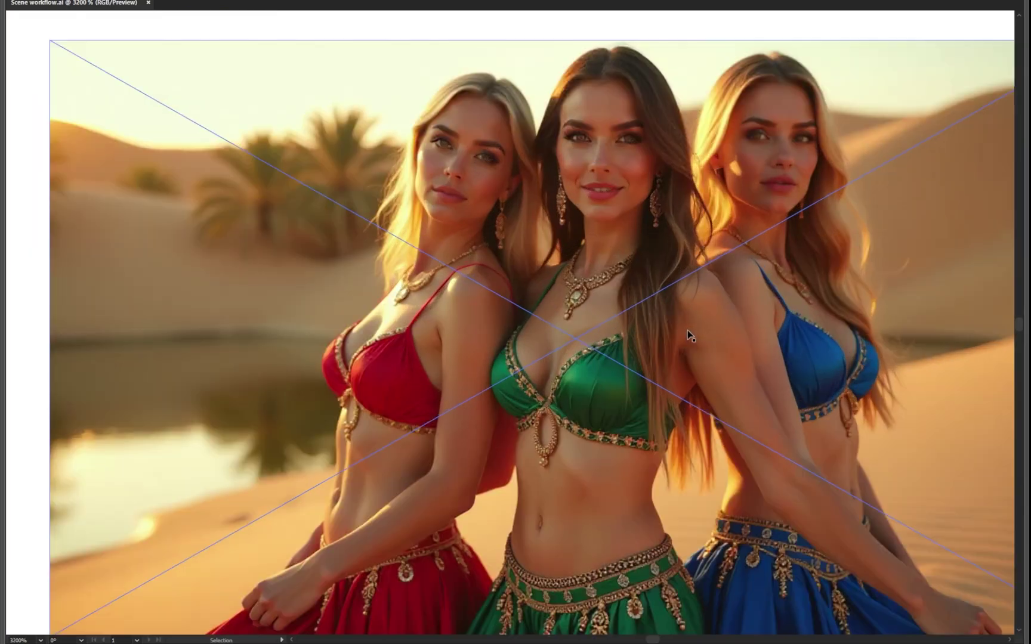
scroll(564, 329, down, 2)
key(alt+Tab)
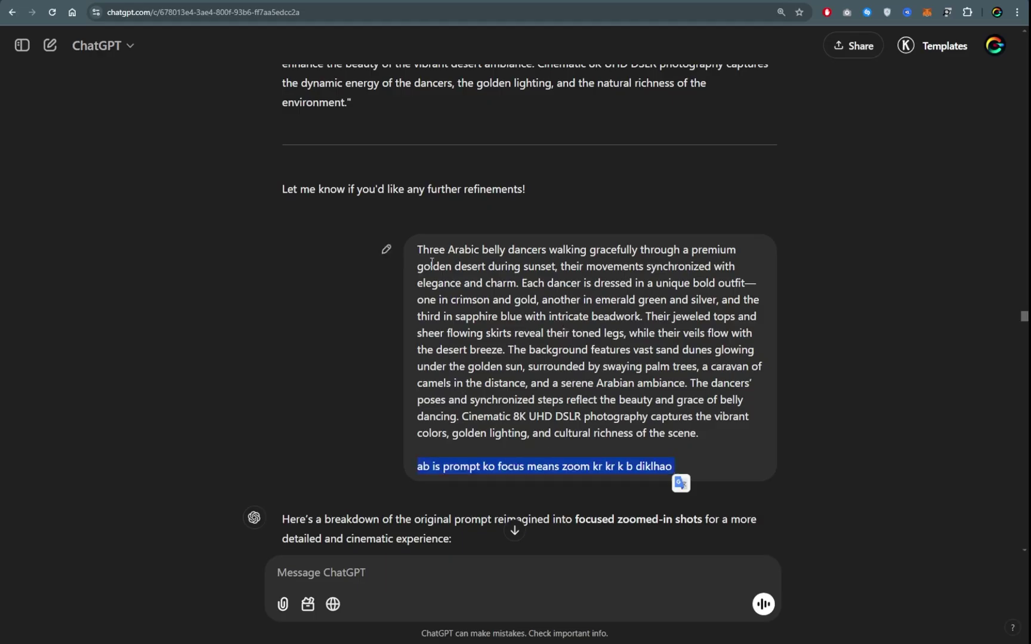
Step: Read the zoomed-in prompts and mark the Focus on Feet and Flowing Skirts heading
scroll(393, 269, up, 5)
drag(279, 207, 595, 341)
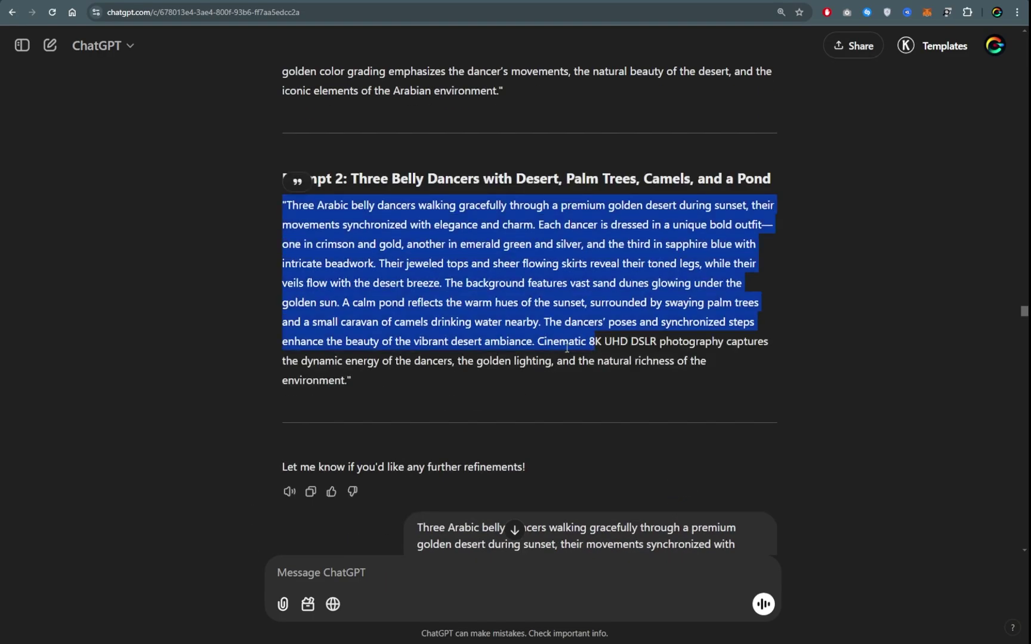
scroll(544, 437, down, 3)
drag(417, 353, 723, 527)
scroll(719, 454, down, 4)
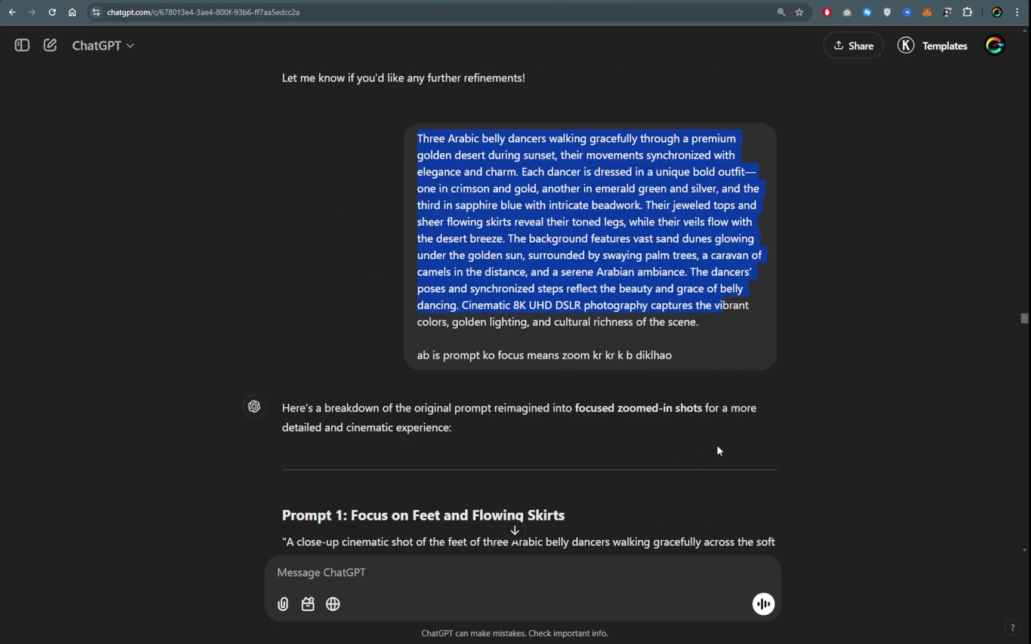
drag(420, 356, 725, 360)
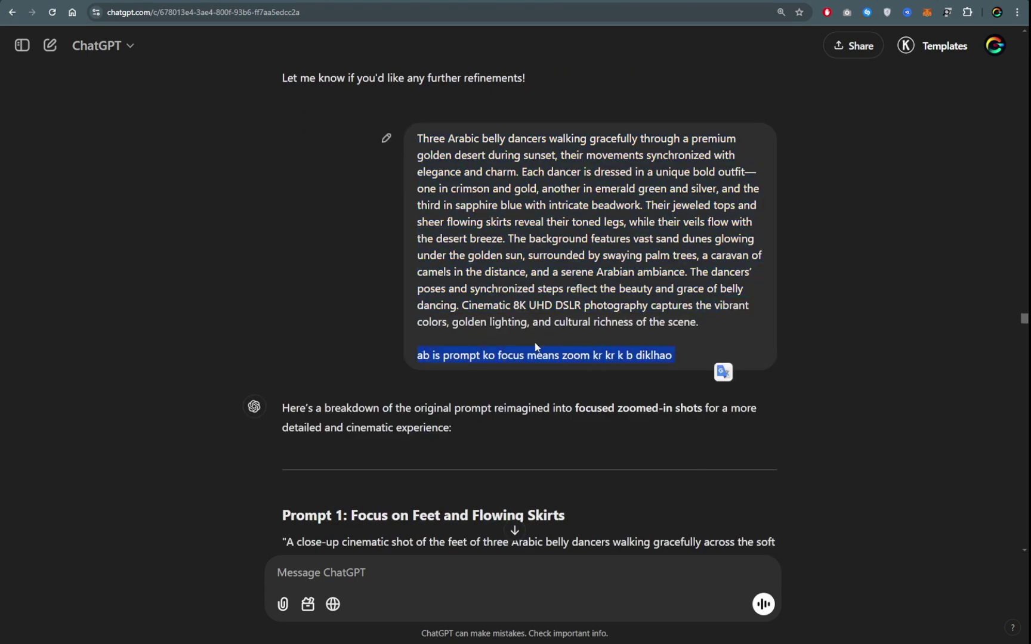
scroll(460, 310, down, 4)
drag(282, 319, 577, 378)
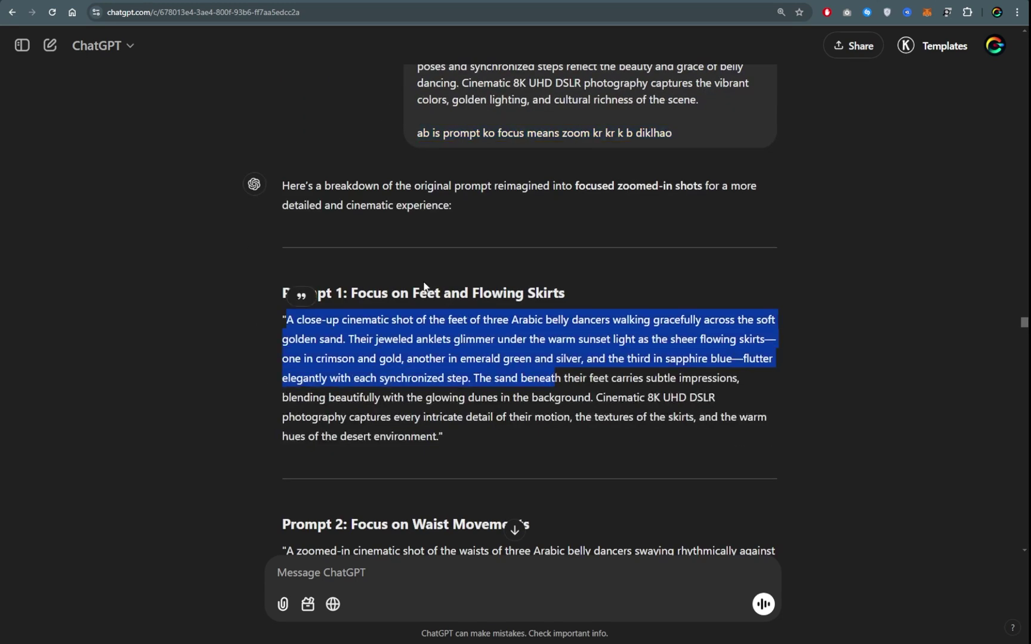
scroll(423, 281, down, 3)
click(385, 152)
drag(350, 126, 594, 129)
Step: Compare it with the feet and flowing skirts image, zoomed in on the Illustrator board
key(alt+Tab)
drag(224, 175, 477, 488)
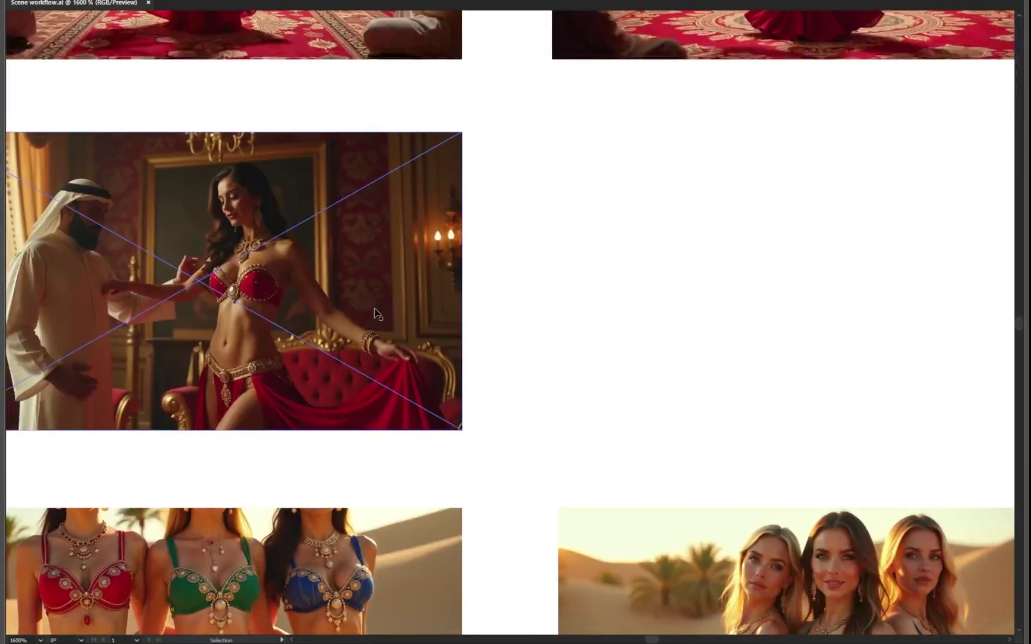
key(ctrl+minus)
key(ctrl+minus)
key(ctrl+minus)
key(ctrl+minus)
scroll(334, 358, up, 4)
click(324, 234)
key(ctrl+plus)
key(ctrl+plus)
key(ctrl+plus)
key(ctrl+plus)
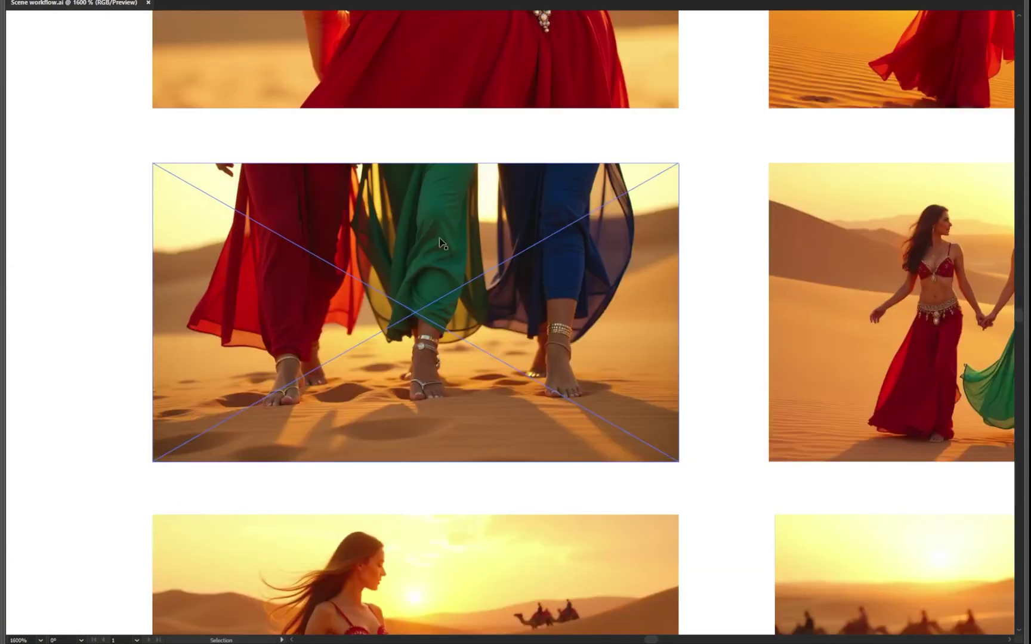
scroll(390, 257, down, 1)
scroll(480, 330, up, 2)
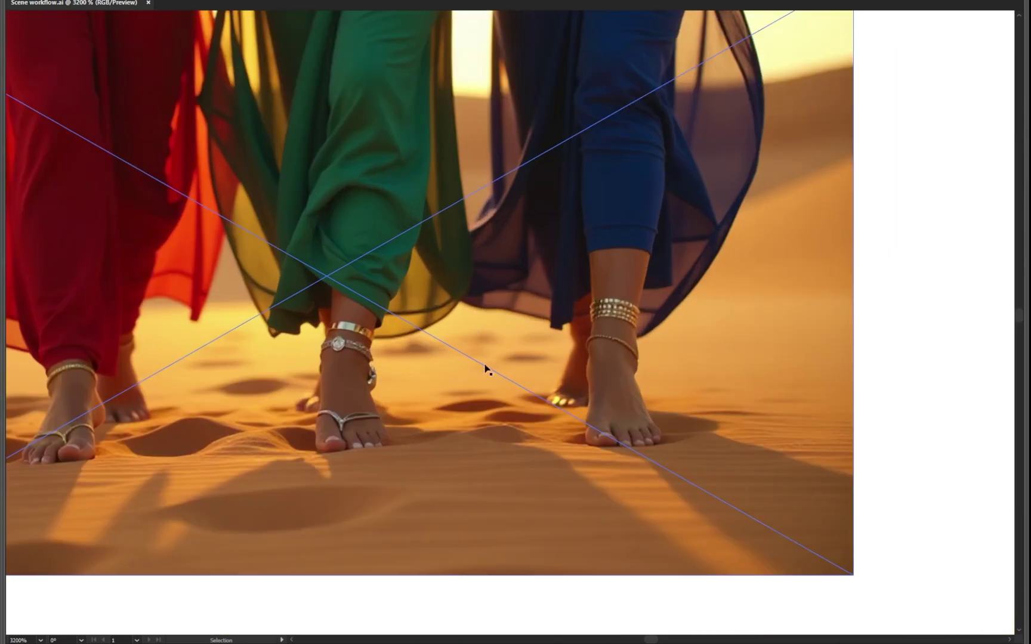
scroll(483, 340, down, 2)
scroll(482, 318, down, 2)
key(alt+Tab)
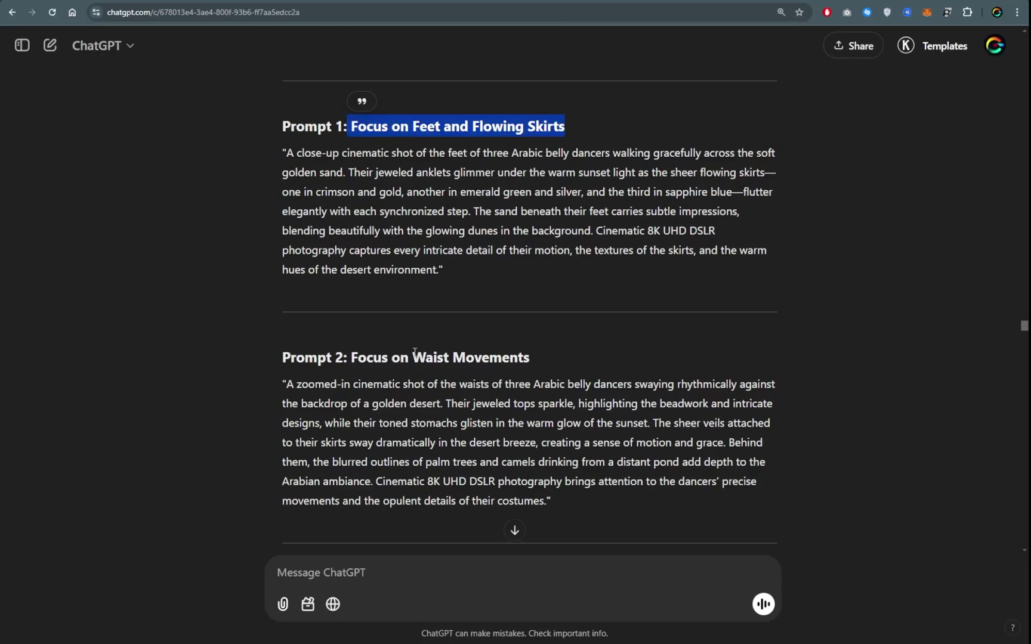
Step: Mark the Focus on Waist Movements heading and scan the matching Illustrator thumbnails
scroll(414, 352, down, 3)
drag(356, 136, 560, 141)
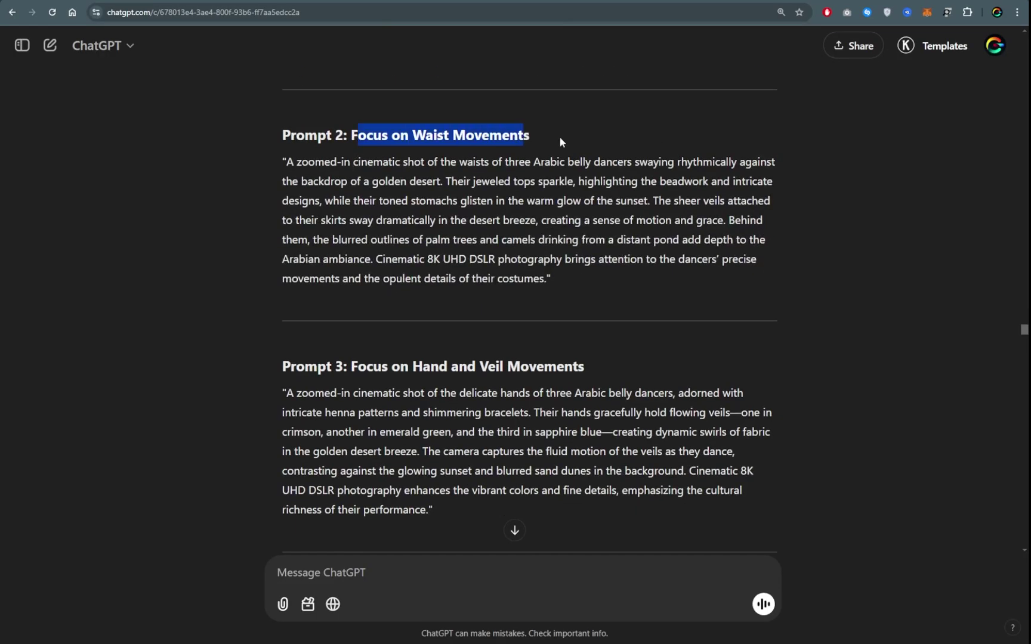
key(alt+Tab)
scroll(505, 214, down, 3)
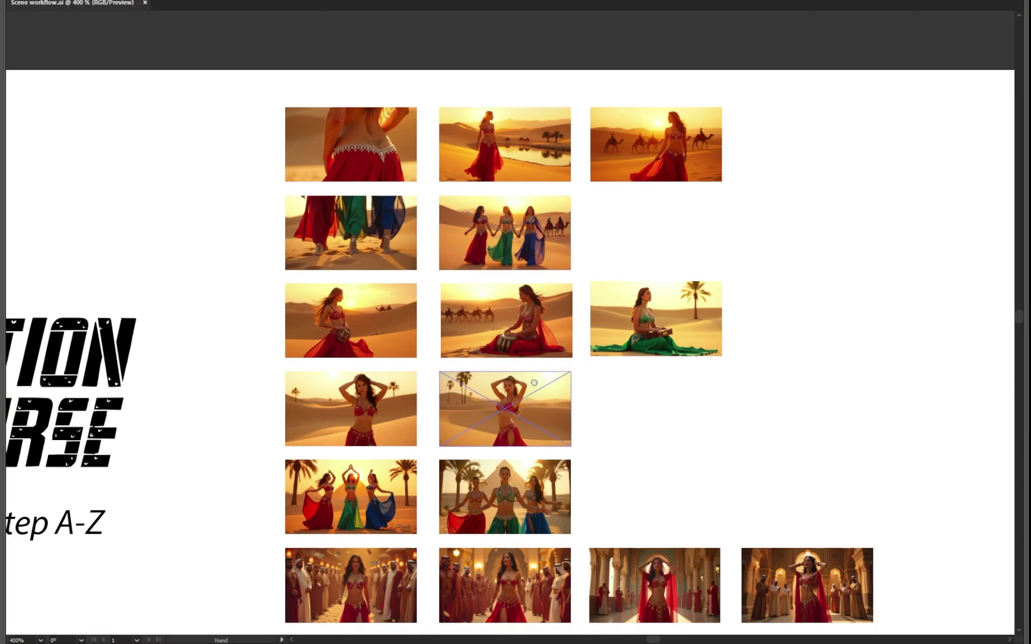
scroll(326, 221, down, 10)
scroll(325, 221, down, 3)
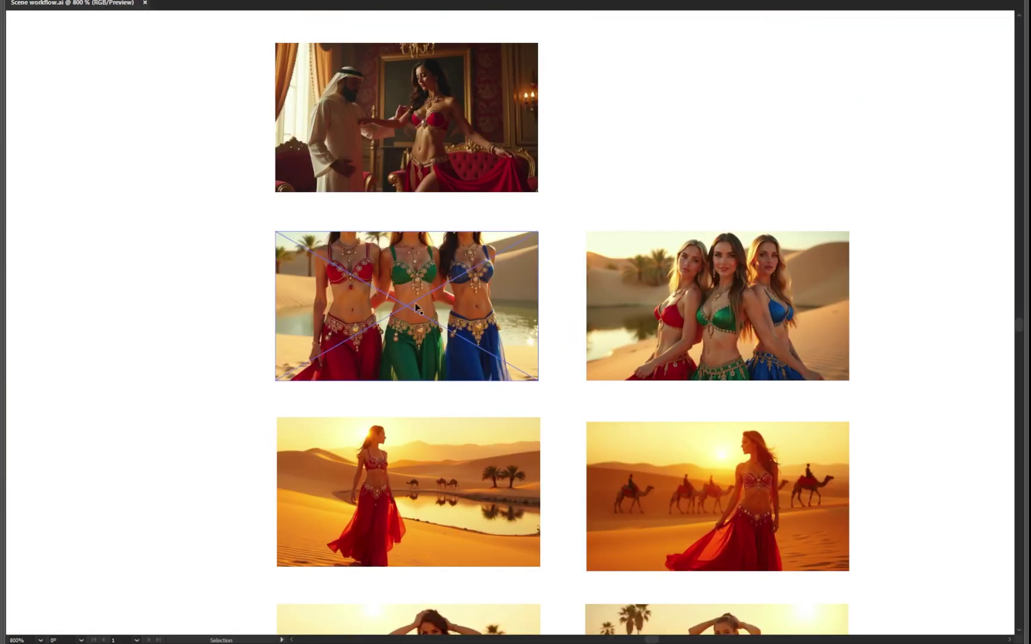
scroll(573, 247, down, 2)
scroll(566, 239, up, 5)
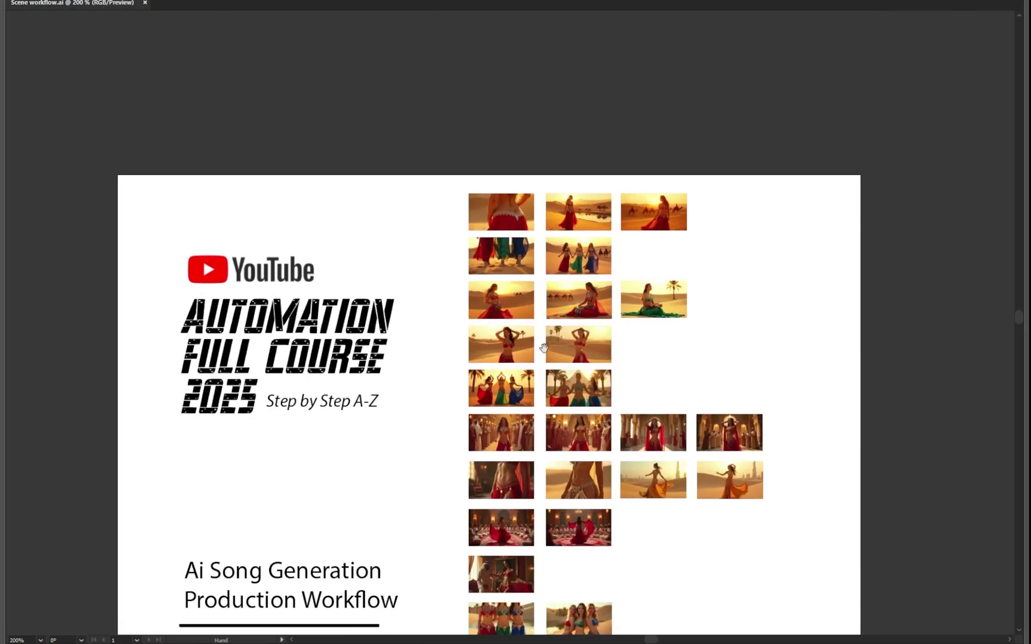
scroll(560, 235, up, 2)
scroll(587, 231, up, 2)
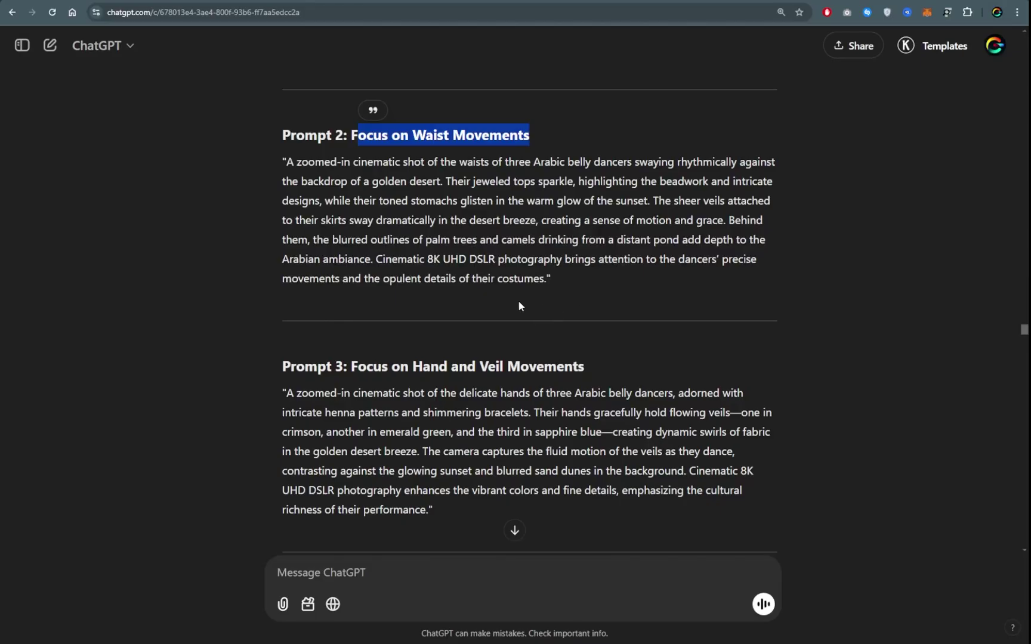
scroll(519, 306, down, 3)
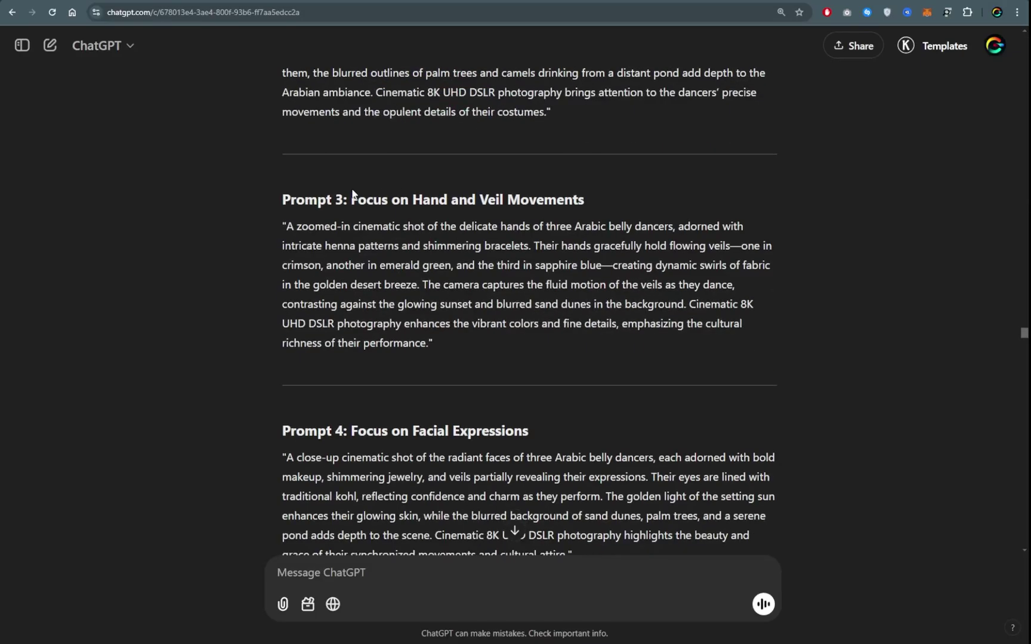
Step: Mark the hand-and-veil and Focus on Facial Expressions headings, then select the three-dancers oasis image
drag(353, 192, 582, 199)
scroll(454, 196, down, 2)
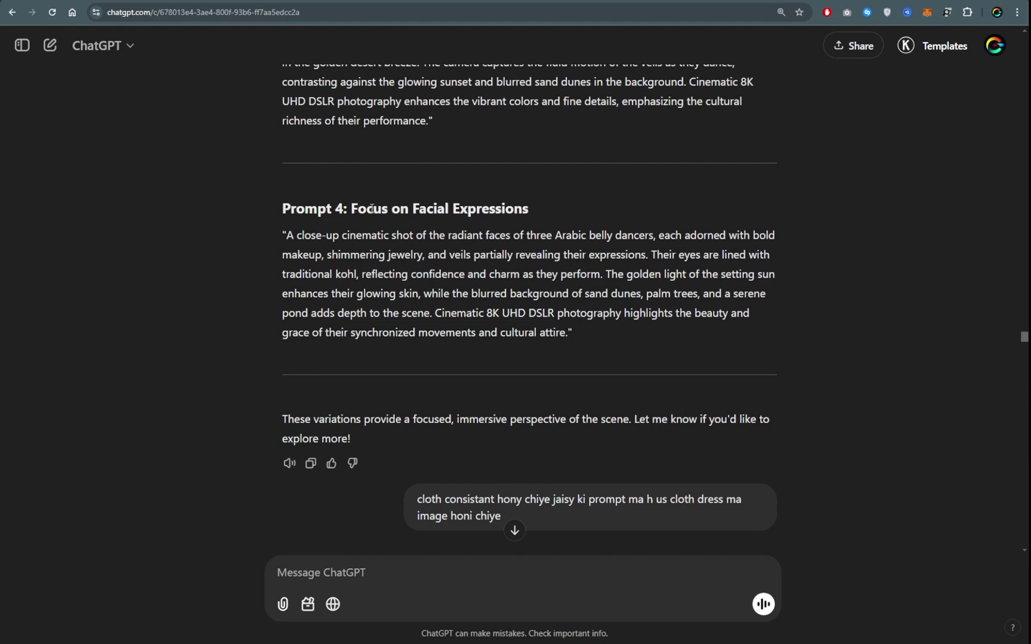
drag(359, 208, 598, 218)
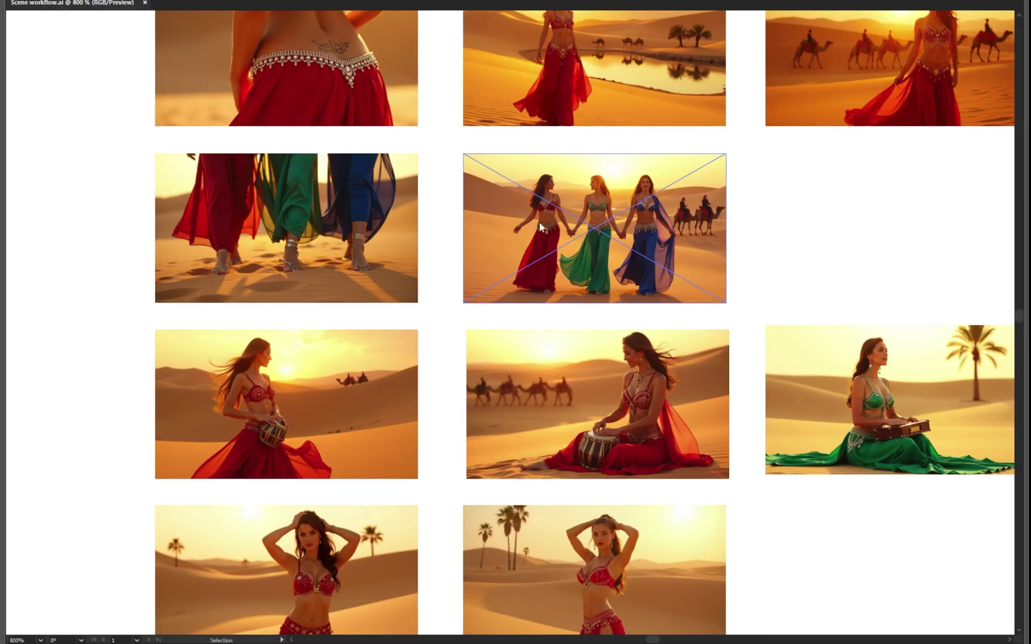
scroll(571, 157, down, 2)
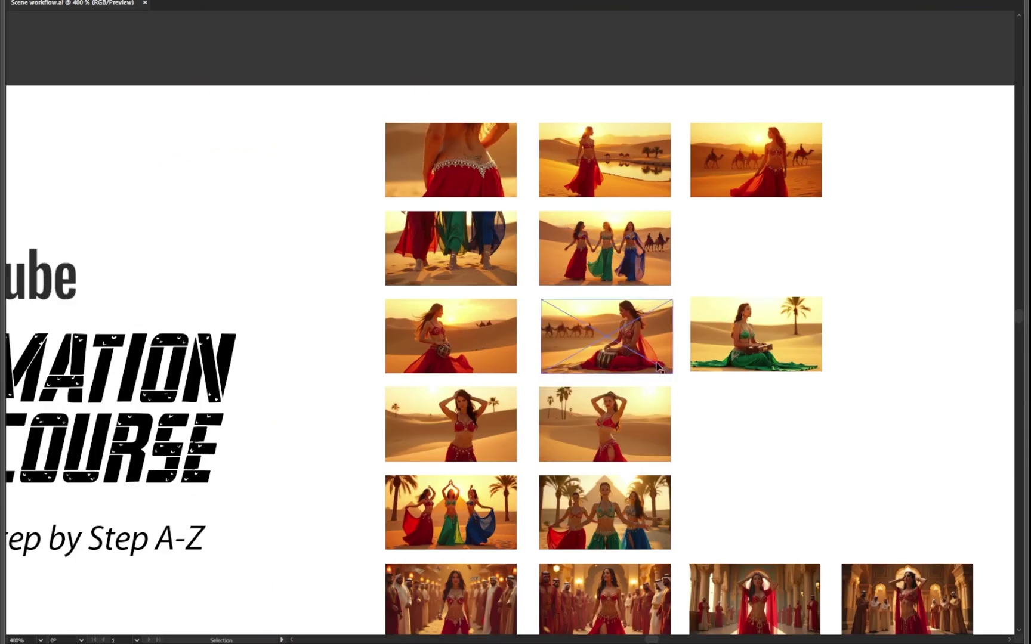
scroll(571, 157, down, 5)
scroll(571, 157, down, 4)
click(433, 313)
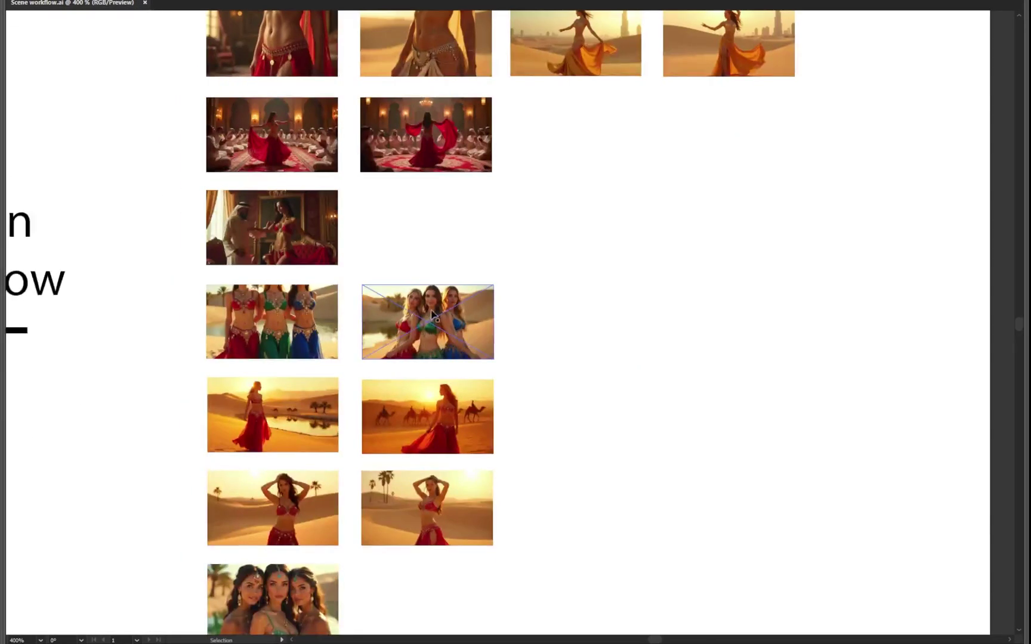
scroll(534, 312, up, 3)
scroll(534, 312, down, 4)
scroll(534, 312, up, 5)
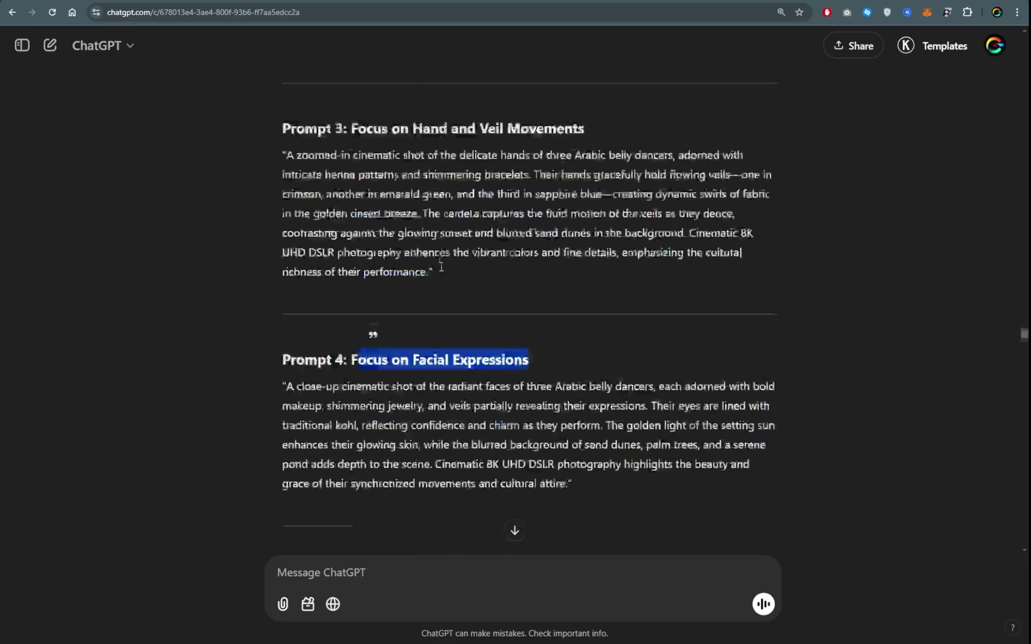
scroll(441, 267, up, 5)
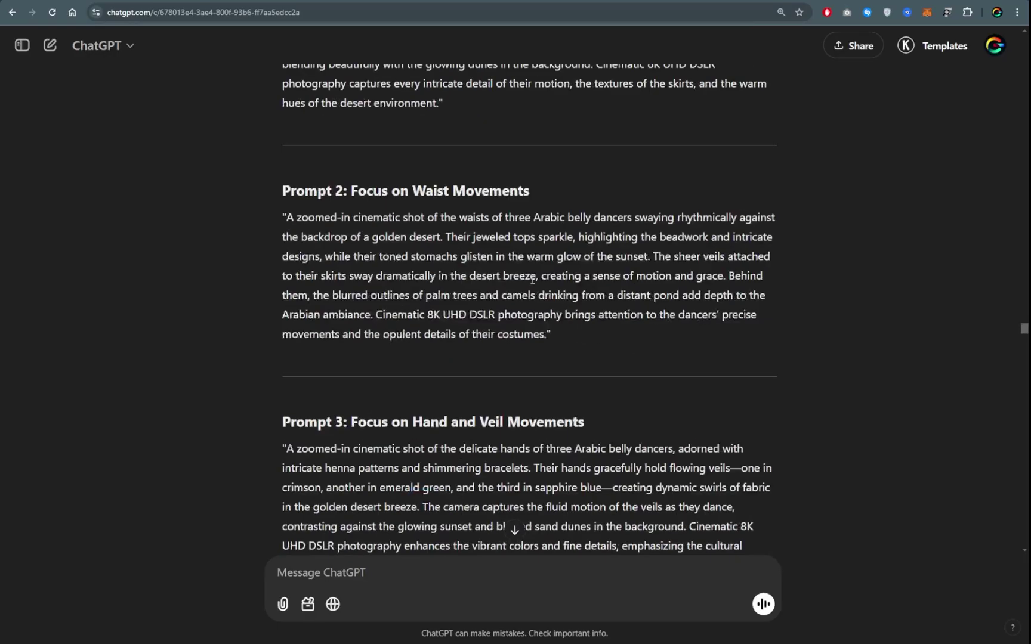
scroll(531, 280, down, 10)
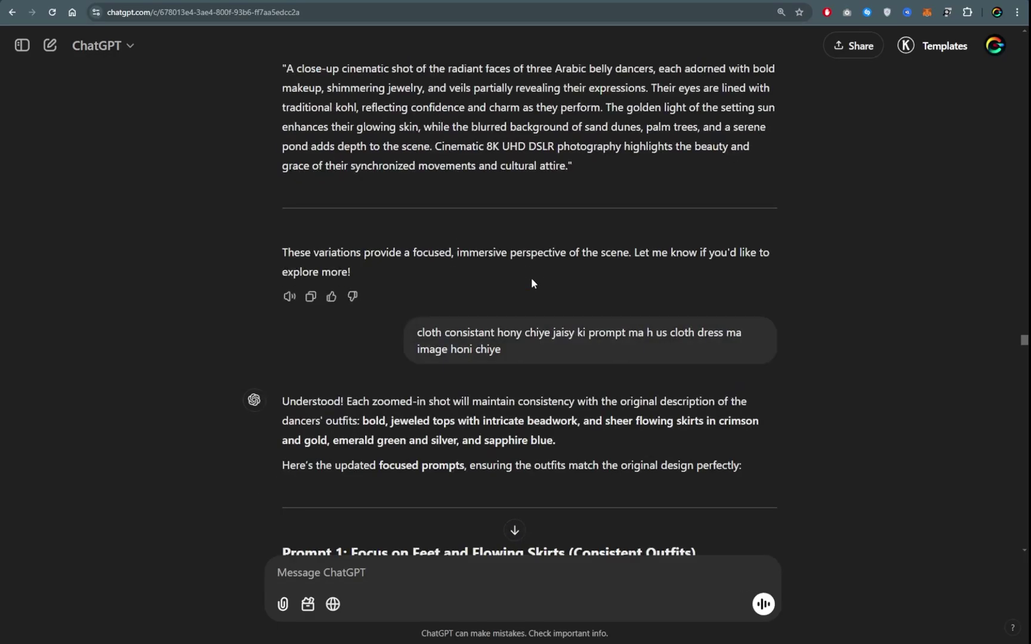
drag(420, 333, 533, 358)
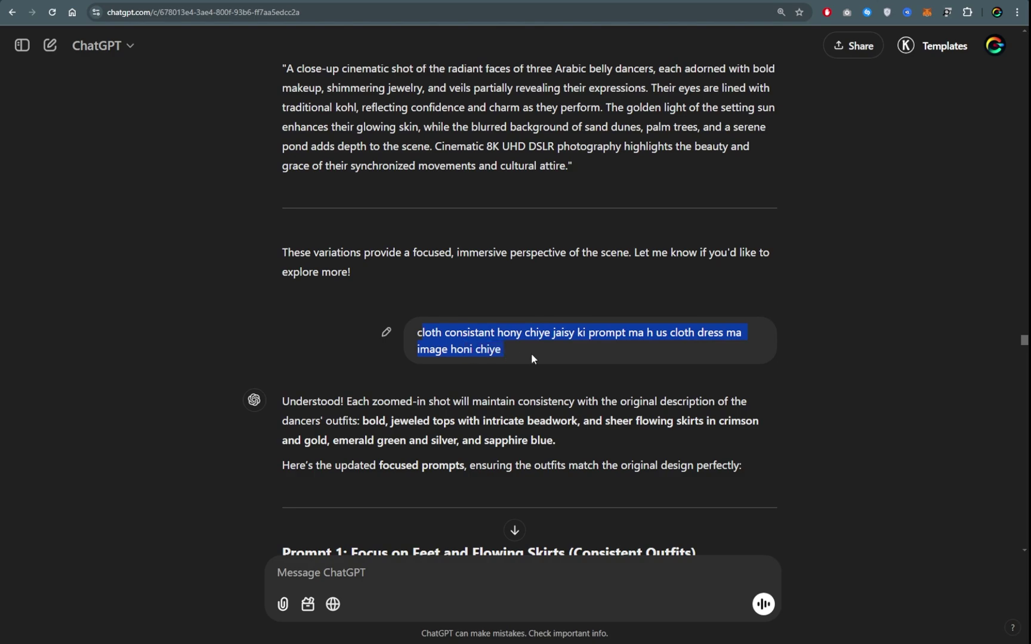
click(575, 347)
scroll(553, 285, up, 5)
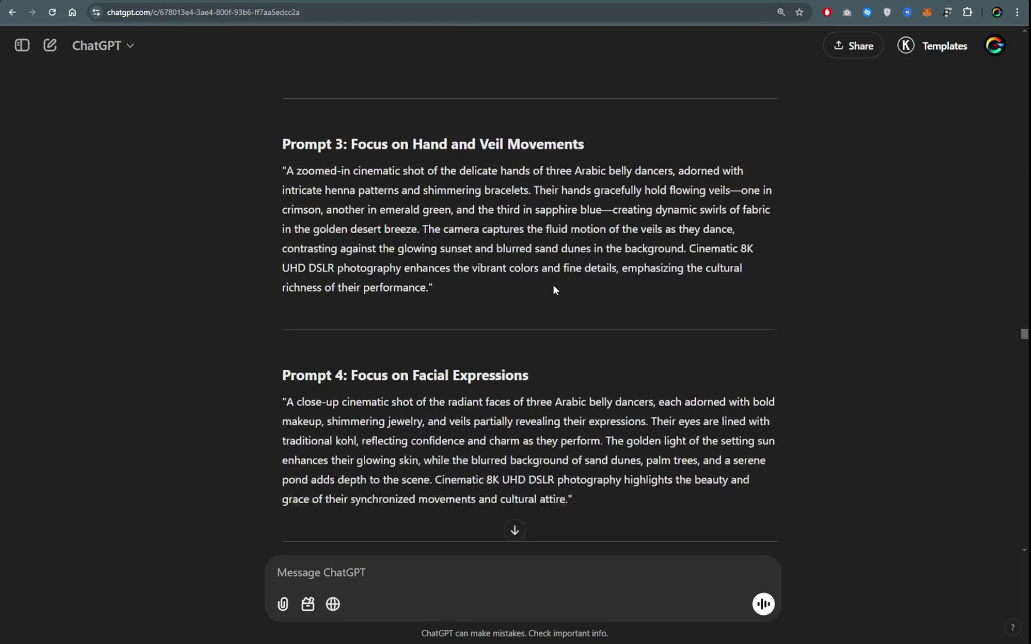
scroll(553, 288, up, 20)
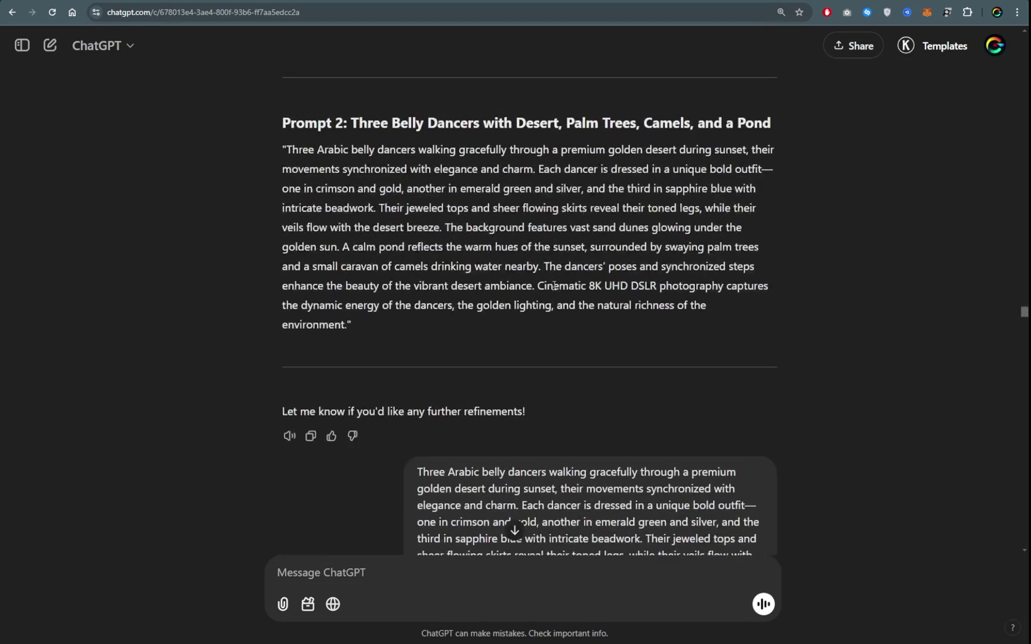
scroll(553, 286, up, 2)
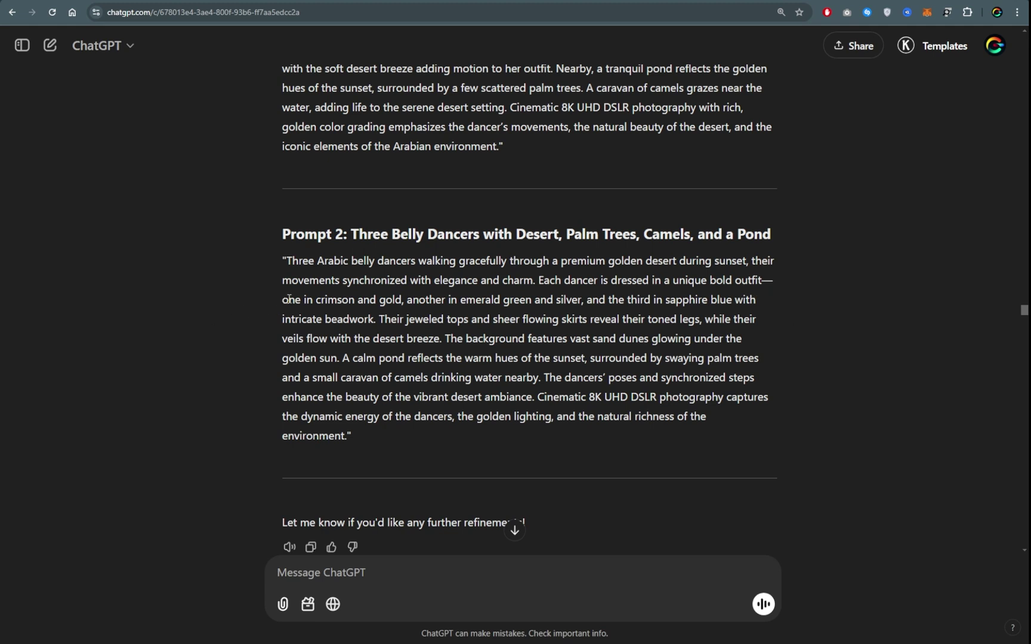
drag(288, 299, 373, 319)
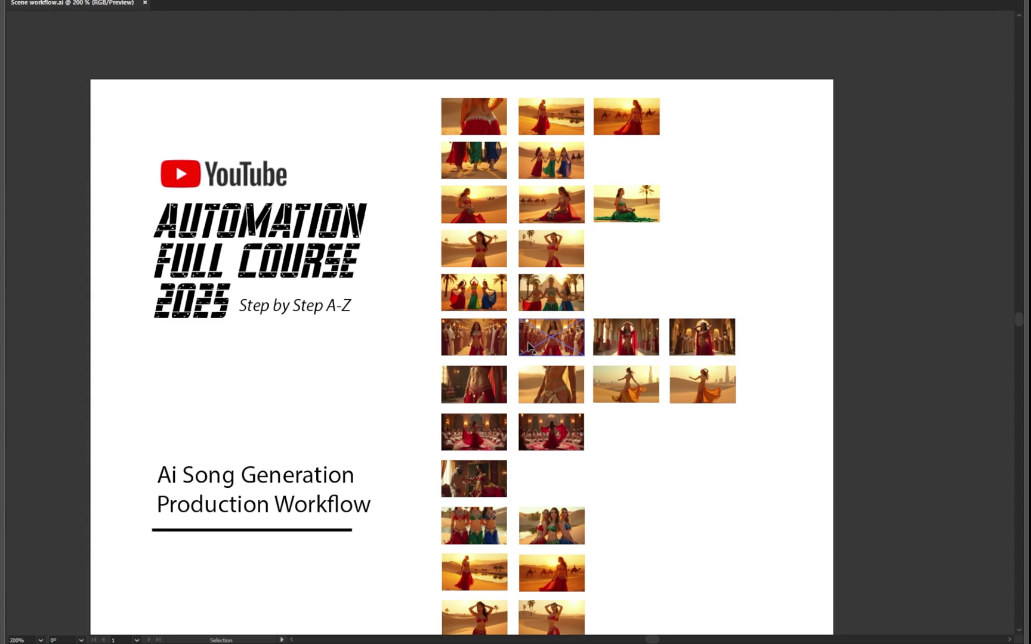
Step: Zoom and pan over the three-dancer thumbnails and select the three dancers before the pyramid
scroll(541, 304, up, 5)
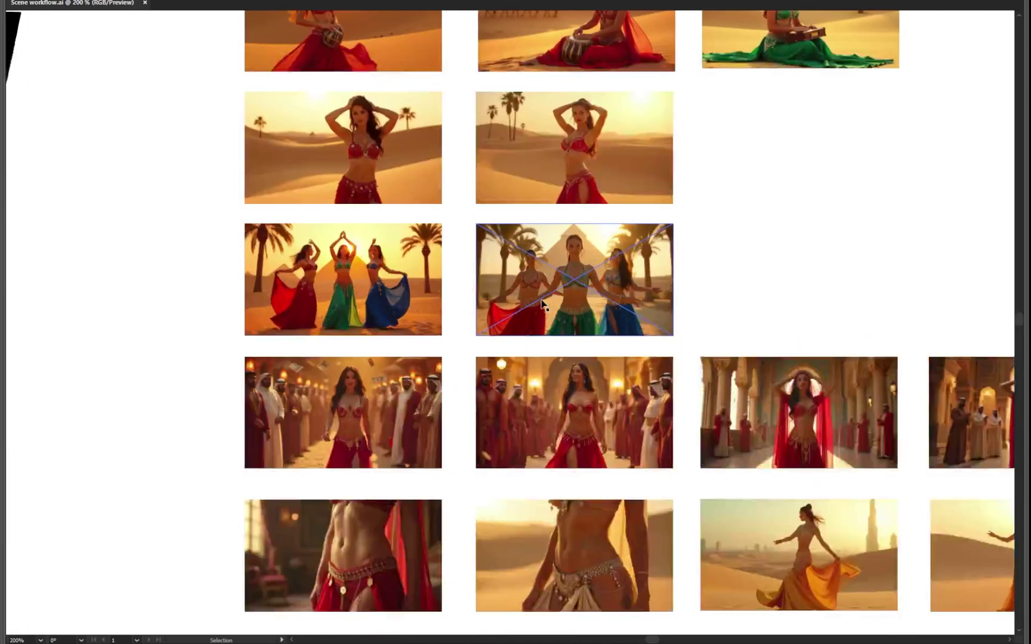
scroll(541, 305, up, 8)
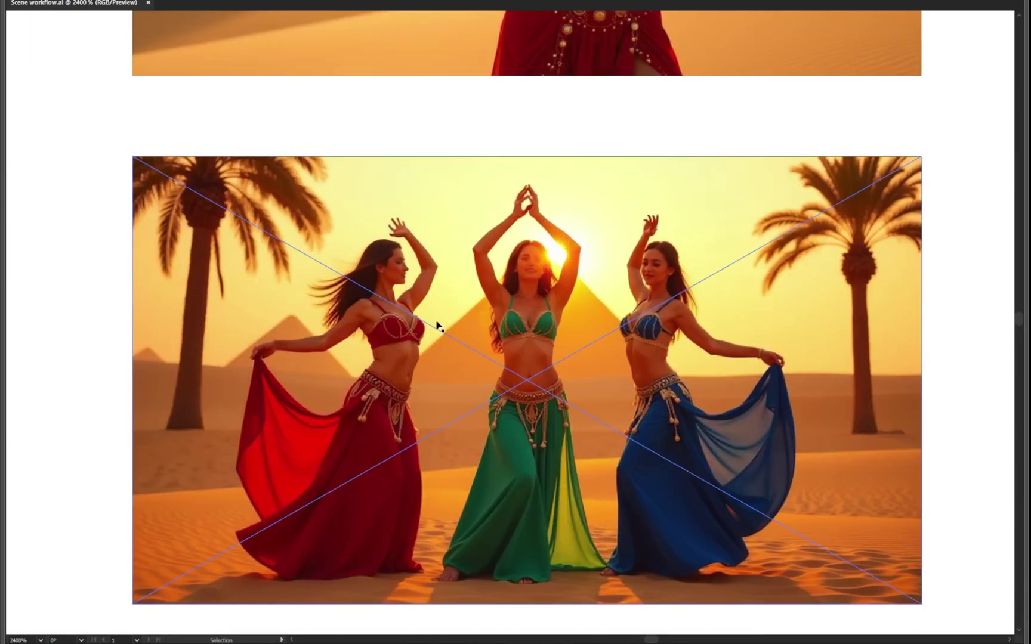
scroll(437, 325, right, 10)
scroll(580, 373, down, 3)
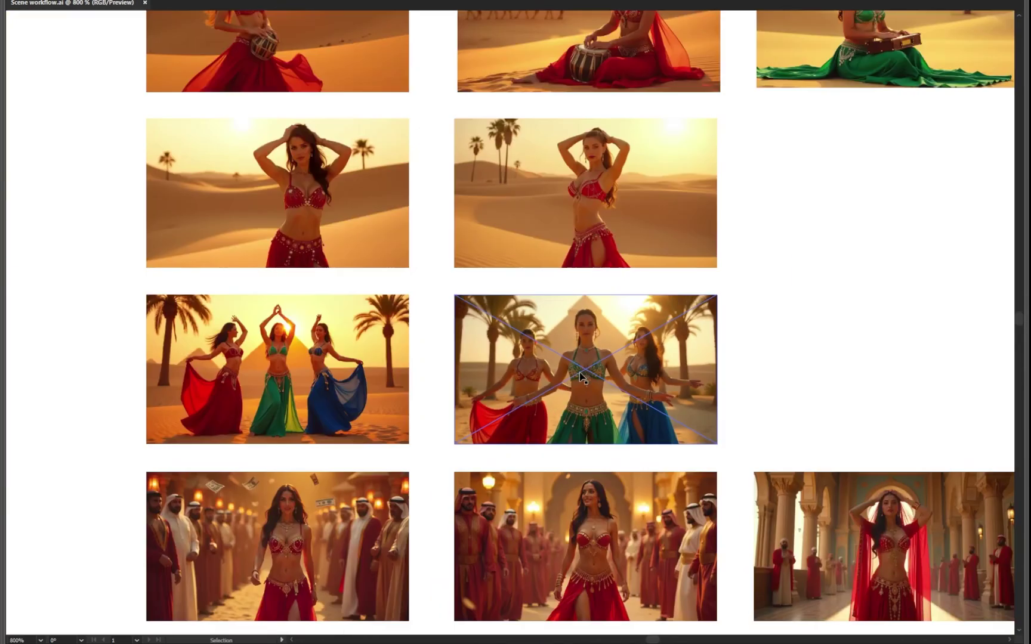
scroll(580, 372, up, 15)
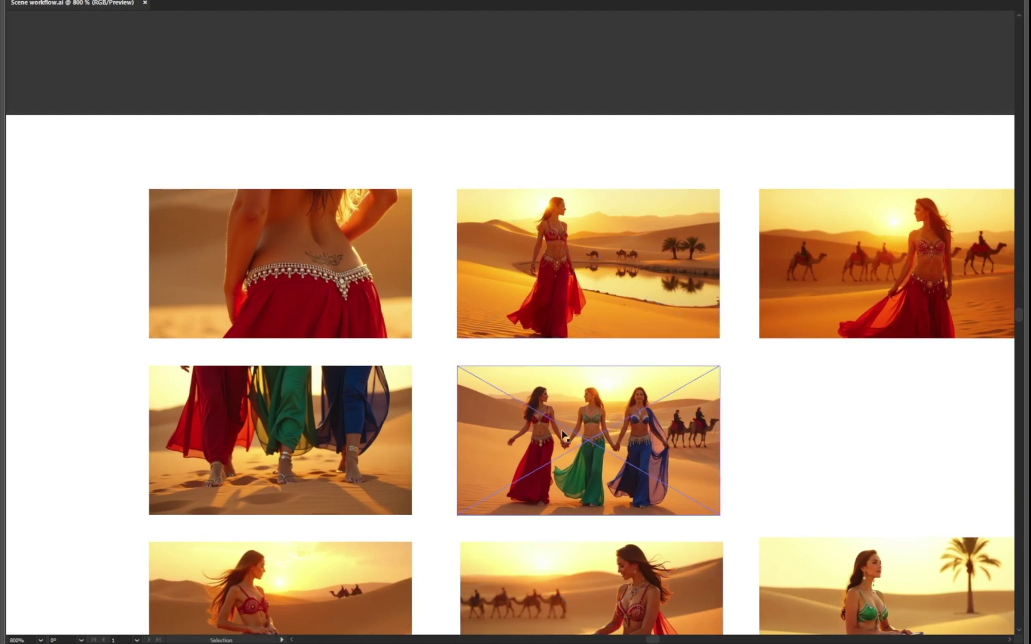
scroll(564, 436, up, 5)
scroll(495, 303, left, 10)
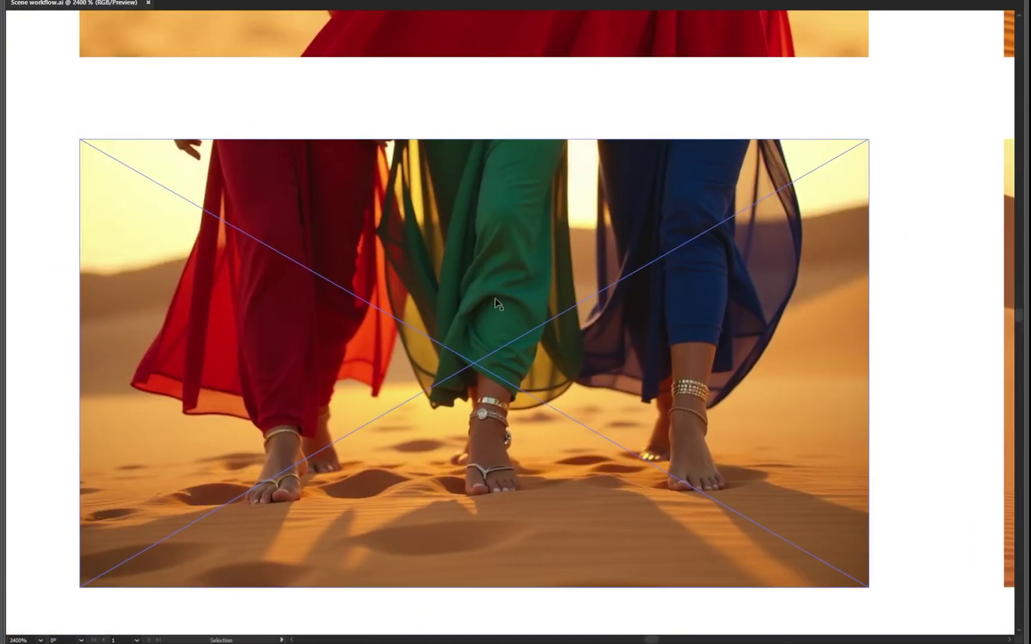
scroll(496, 303, down, 5)
scroll(545, 198, down, 8)
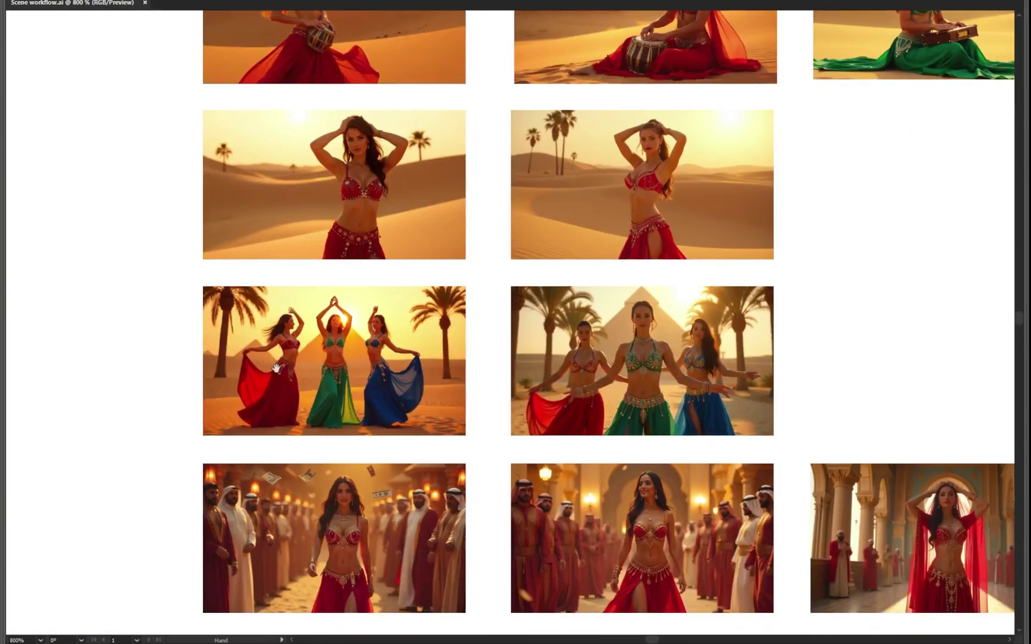
scroll(276, 368, down, 10)
scroll(498, 333, up, 10)
click(498, 332)
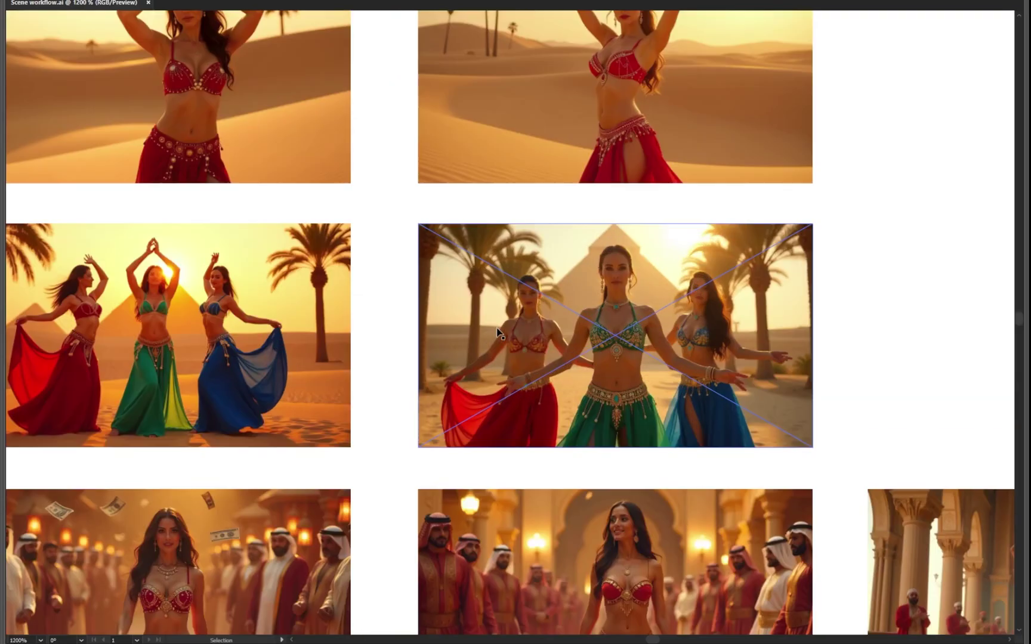
key(alt+Tab)
Step: Scroll back through the earlier outfit-consistent prompts in the conversation
scroll(524, 237, down, 7)
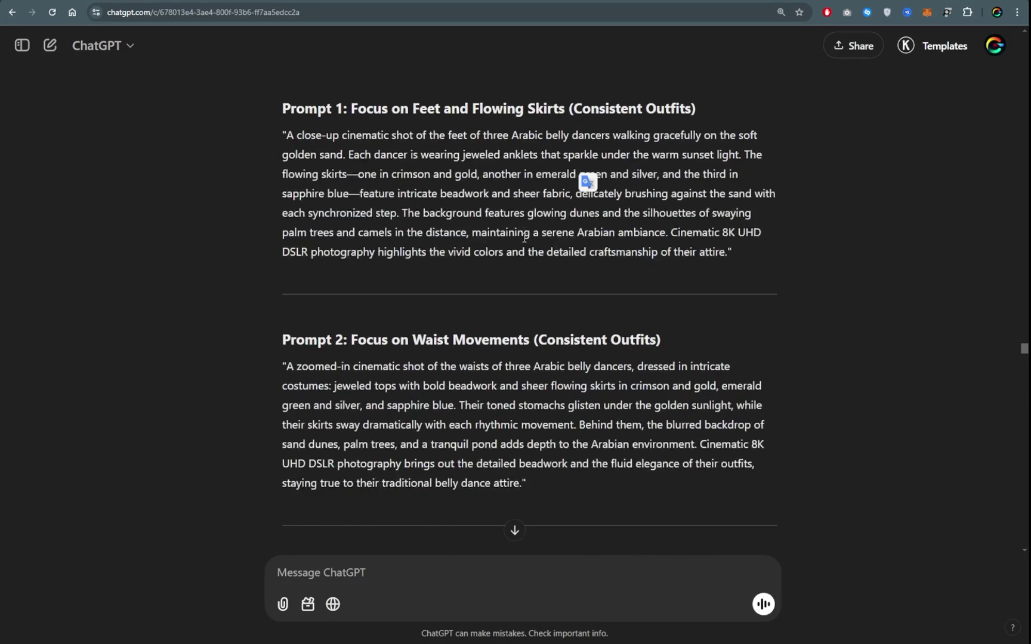
scroll(432, 270, up, 5)
scroll(512, 319, down, 9)
mouse_move(512, 319)
mouse_down()
mouse_move(454, 350)
mouse_move(491, 298)
mouse_move(641, 347)
mouse_move(511, 309)
mouse_up()
scroll(640, 347, down, 4)
drag(425, 230, 605, 202)
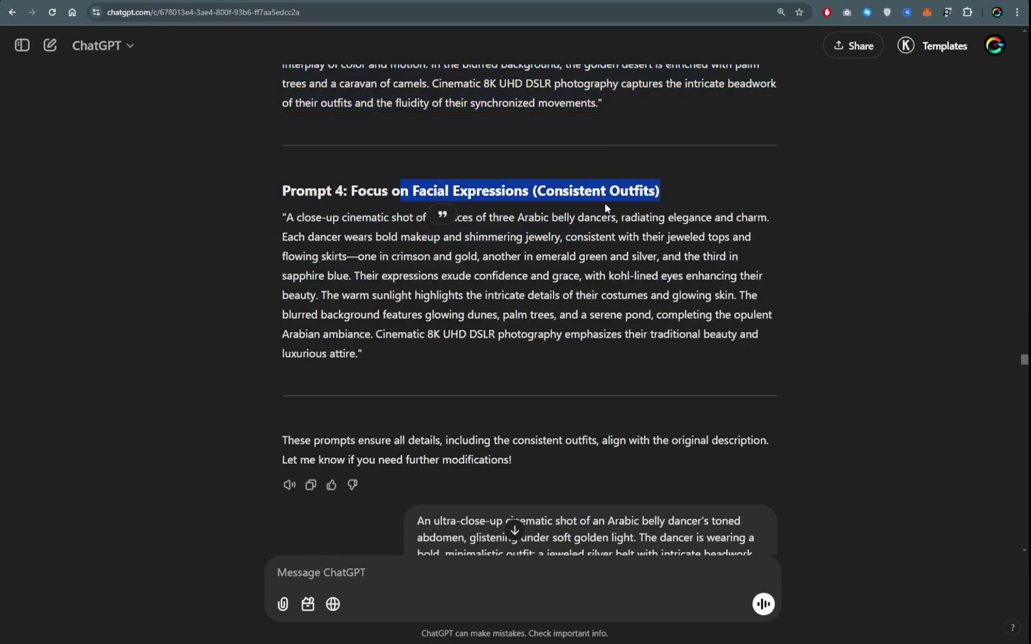
scroll(606, 239, down, 4)
scroll(607, 271, down, 2)
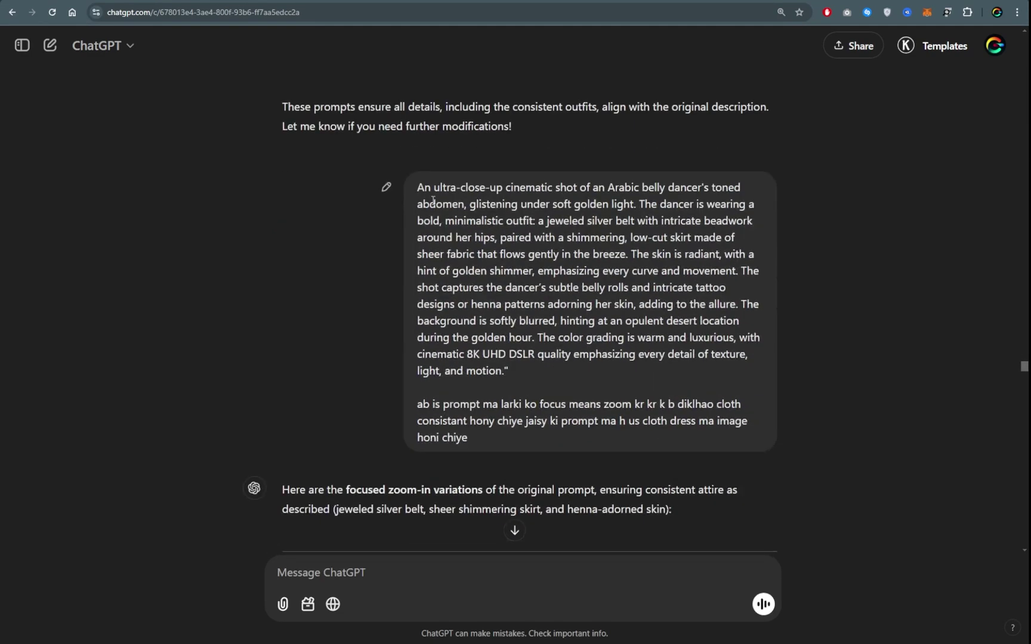
scroll(460, 344, up, 3)
scroll(376, 249, up, 10)
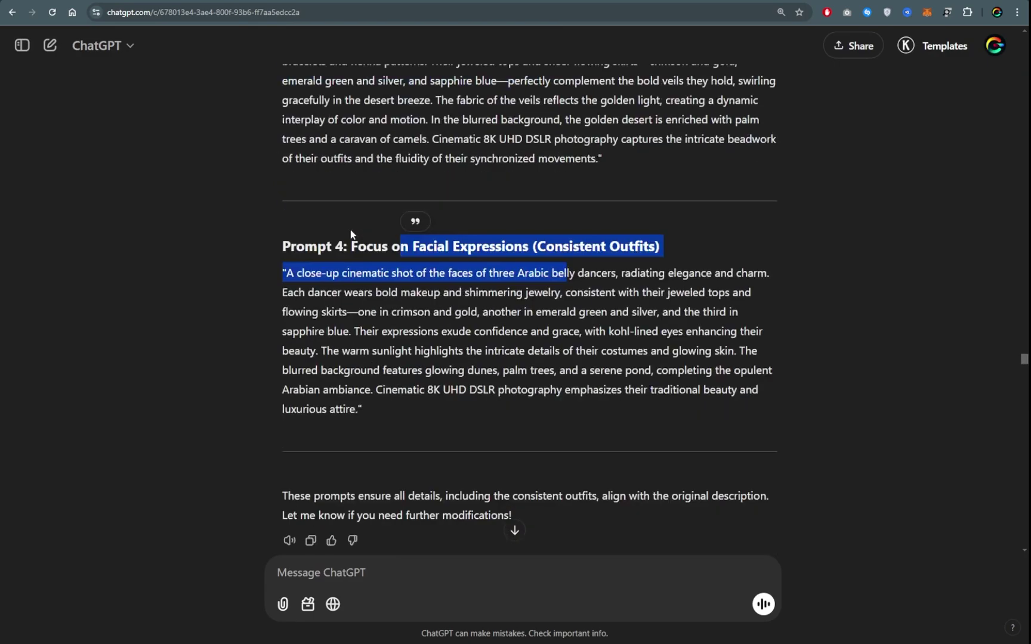
scroll(351, 229, up, 5)
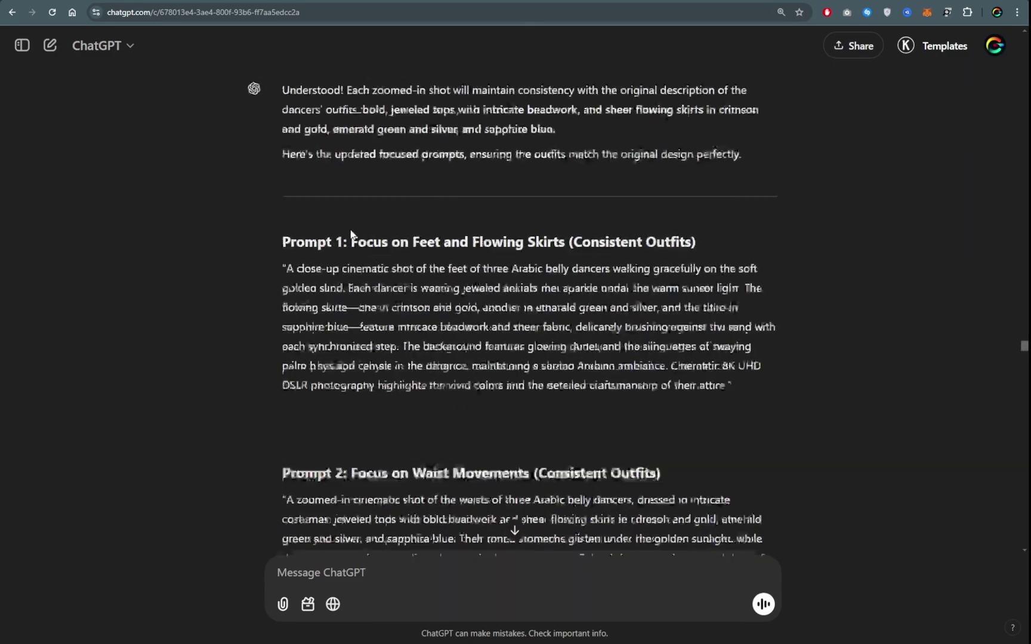
Step: Highlight the opening sentence of Prompt 1 and the quoted prompt in the earlier message
drag(290, 358, 373, 377)
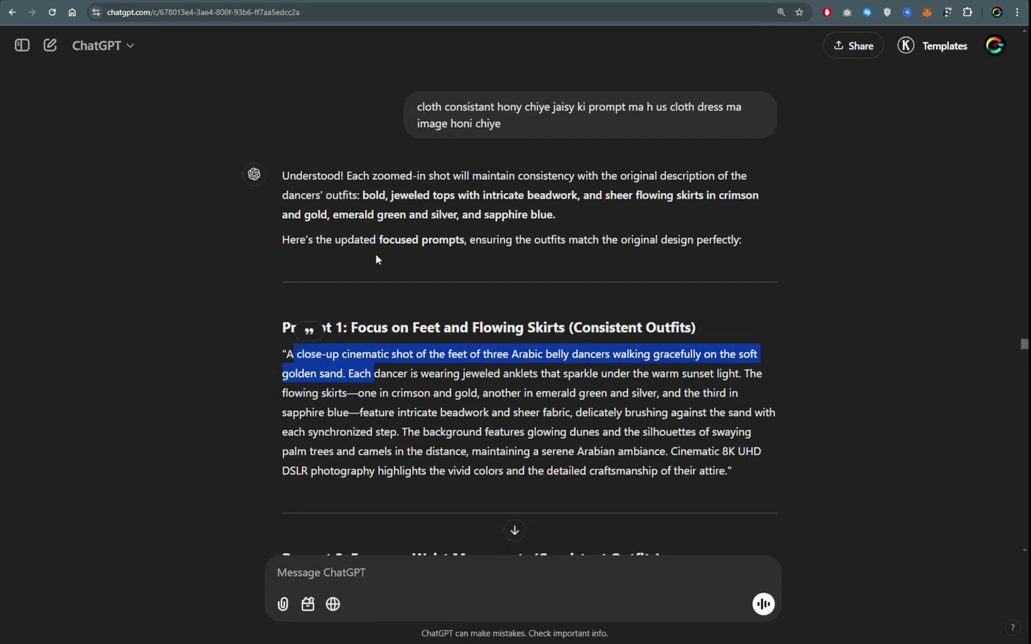
scroll(377, 253, up, 12)
scroll(379, 254, down, 10)
scroll(379, 253, down, 20)
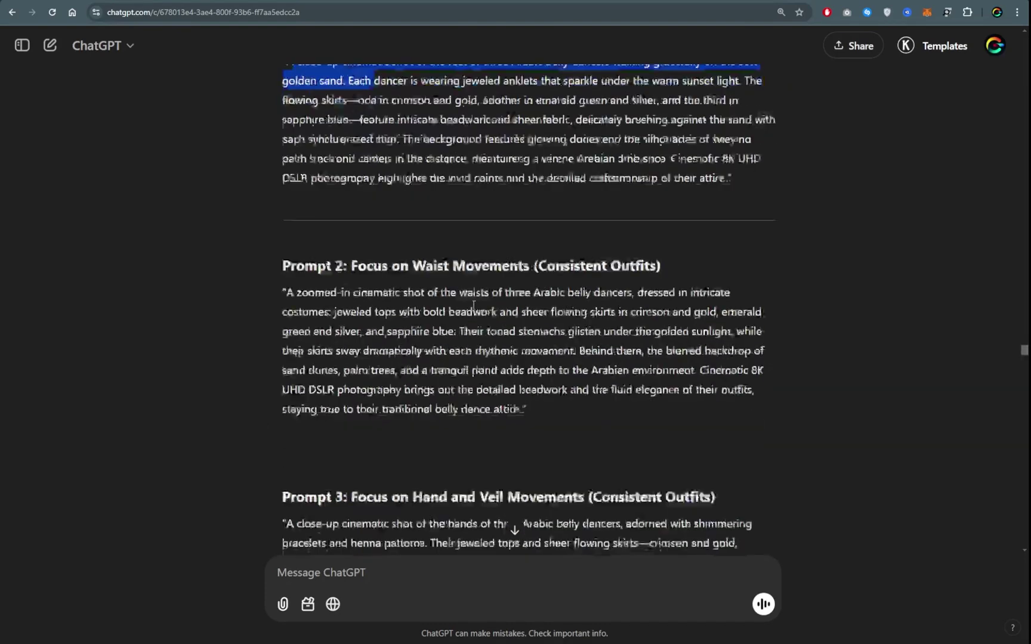
drag(412, 128, 527, 313)
click(573, 324)
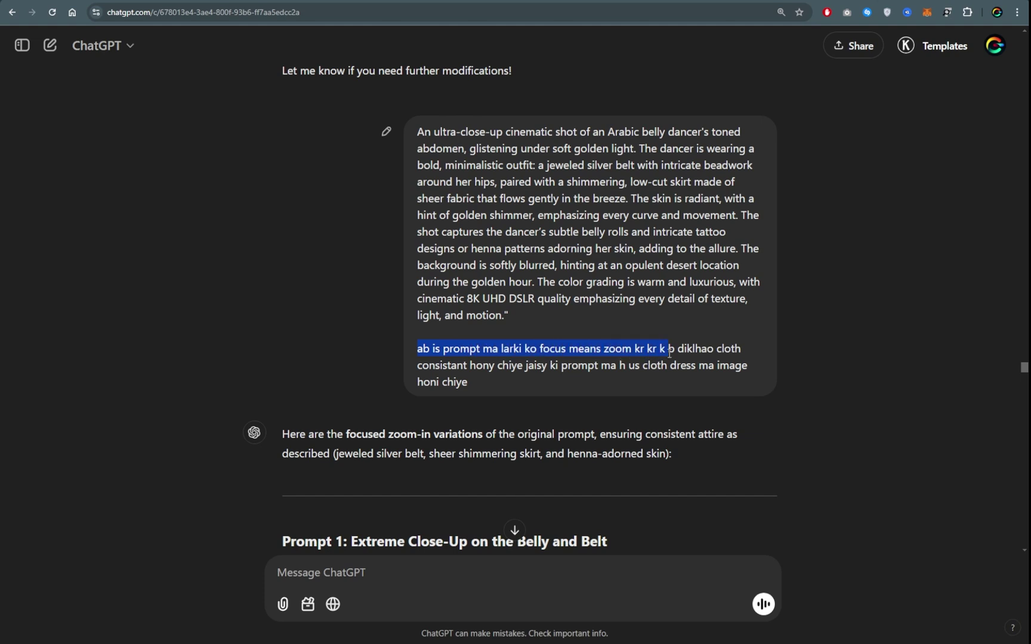
Step: Highlight the zoom-in request and skirt description, then select all placed dancer images
drag(671, 352, 490, 369)
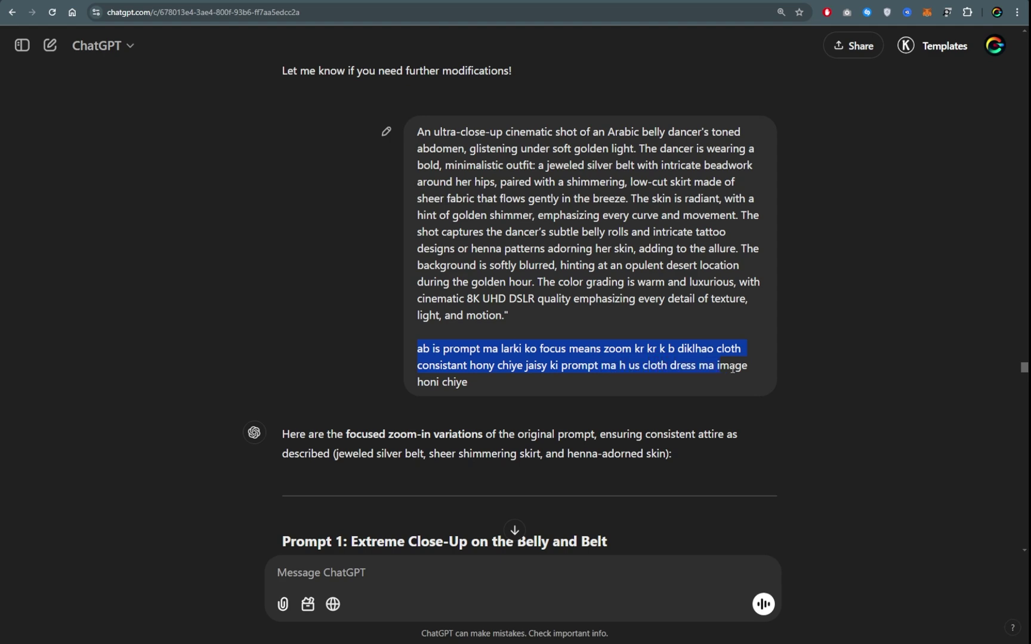
drag(733, 369, 542, 387)
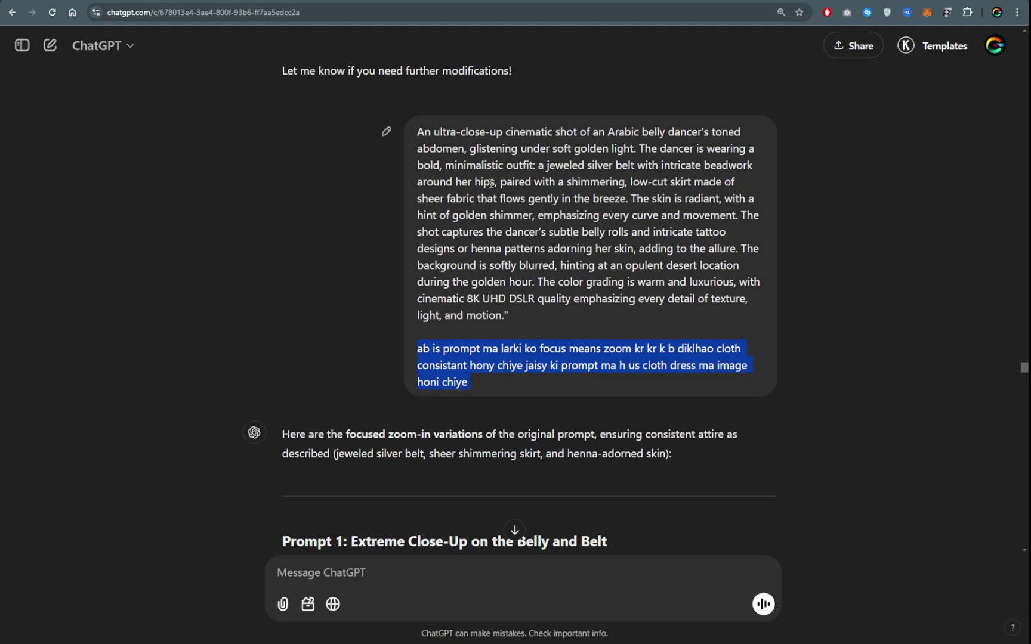
drag(491, 184, 653, 199)
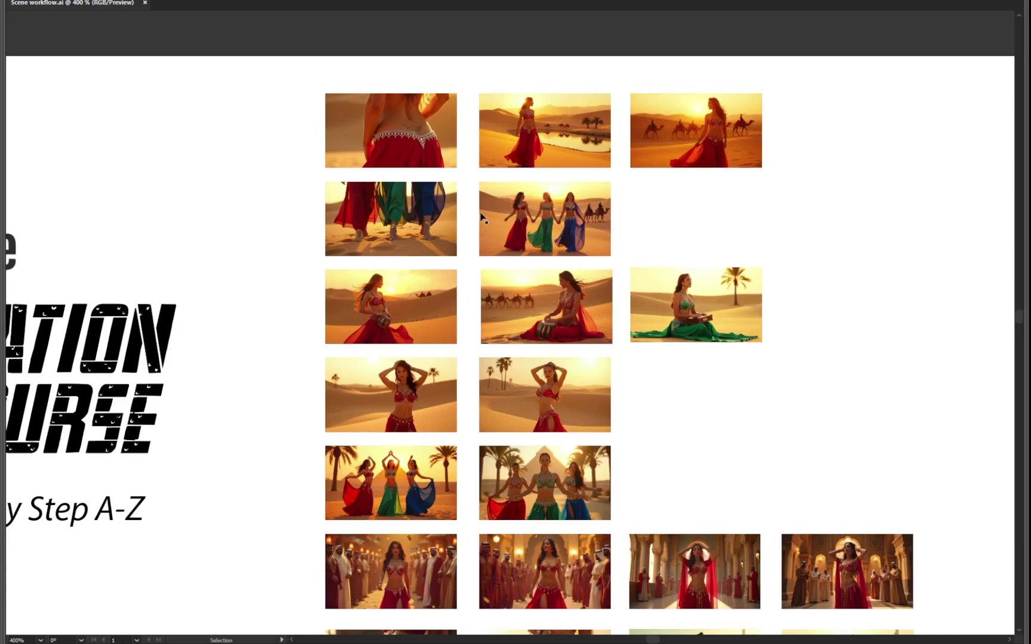
click(370, 223)
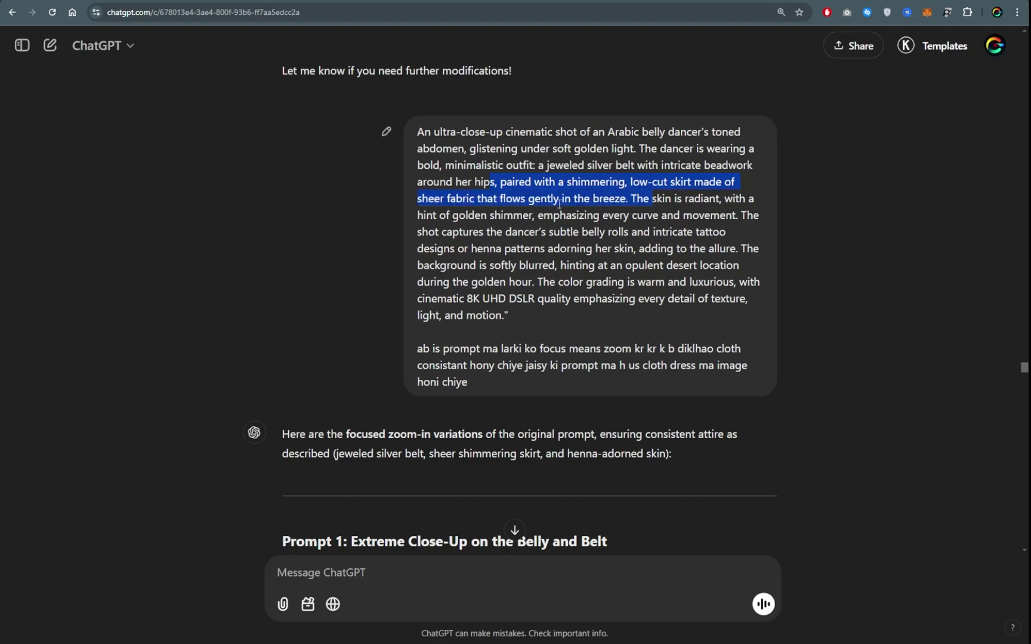
click(594, 243)
scroll(494, 350, down, 7)
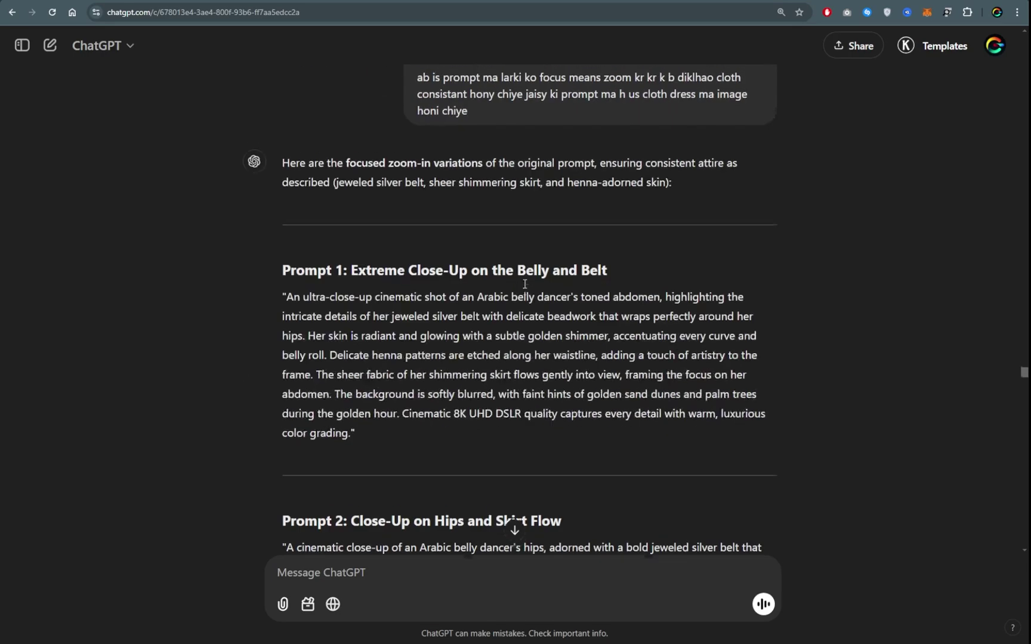
drag(297, 136, 600, 181)
scroll(441, 249, down, 3)
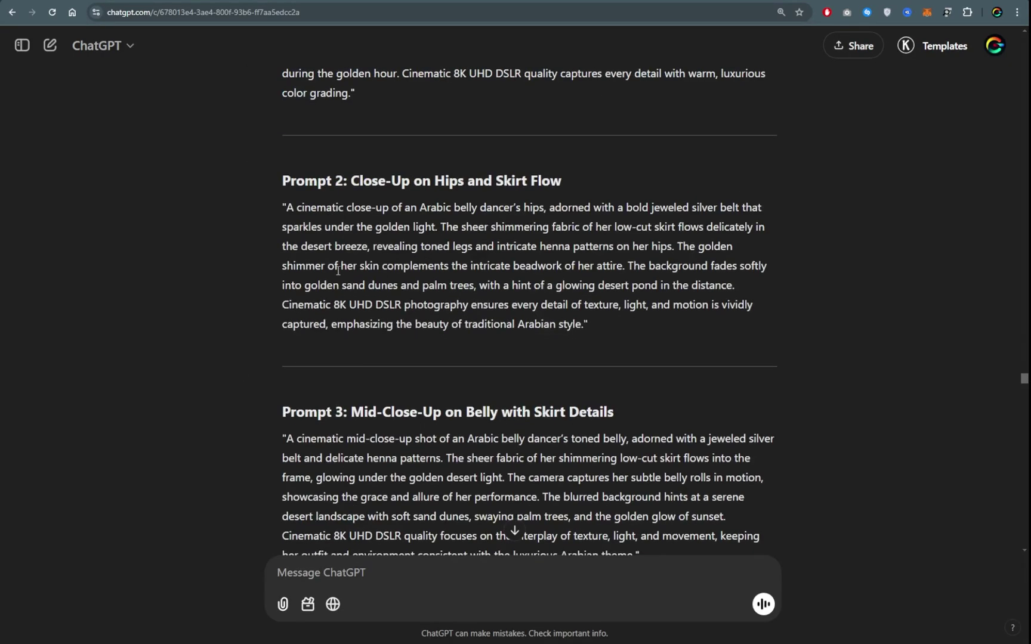
drag(282, 225, 579, 284)
scroll(416, 280, down, 4)
drag(411, 241, 598, 275)
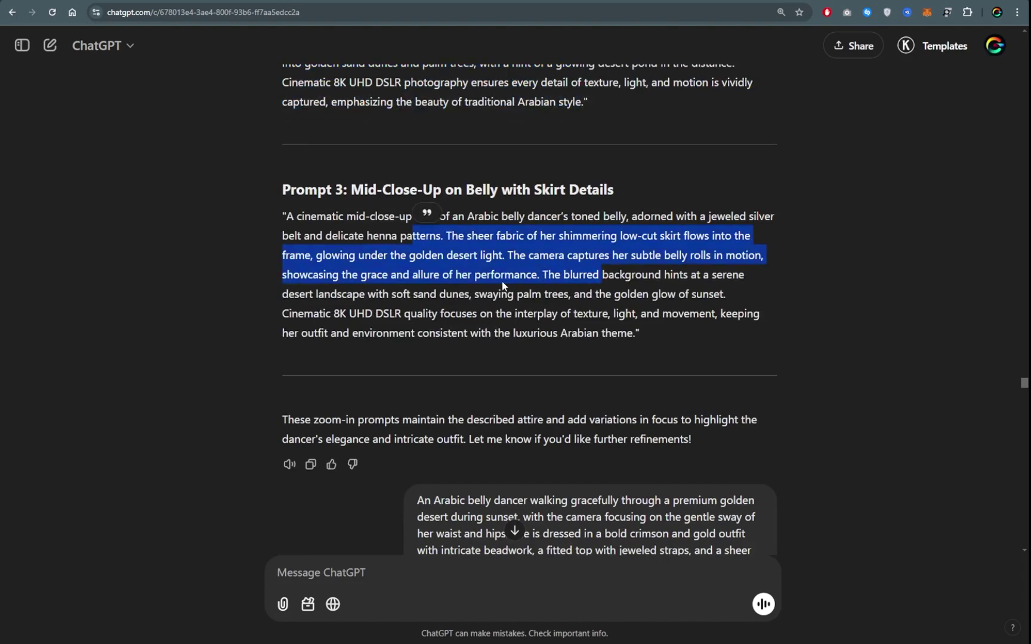
scroll(503, 286, down, 4)
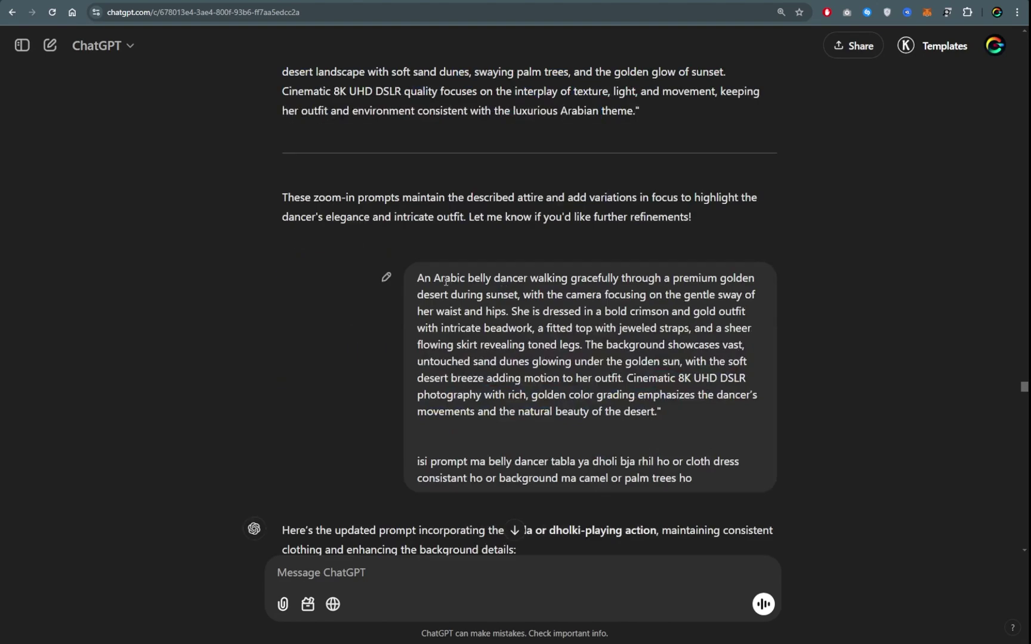
drag(420, 276, 710, 441)
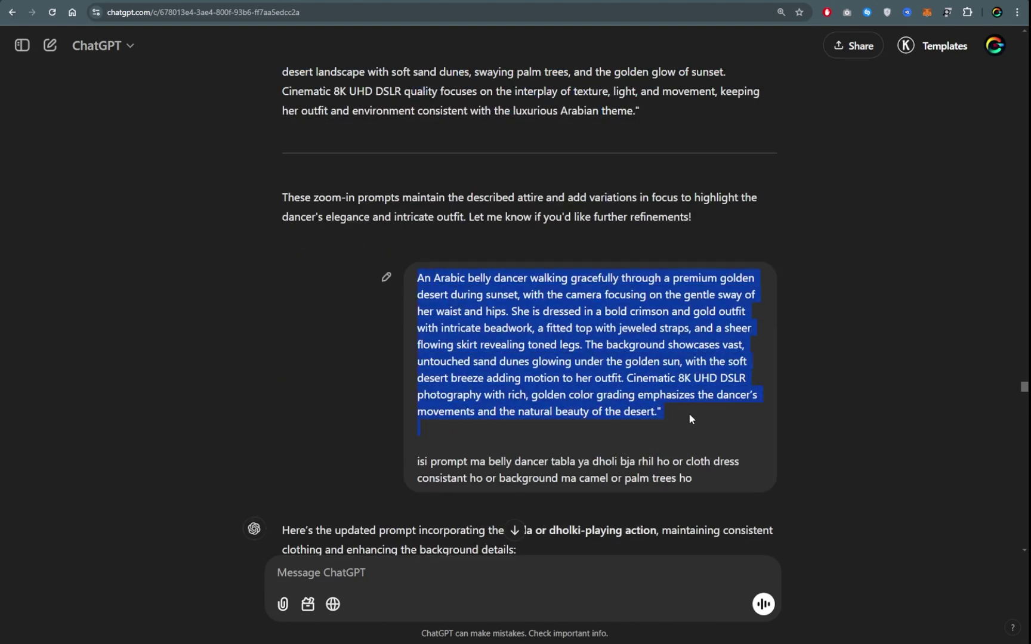
click(689, 418)
scroll(586, 335, down, 1)
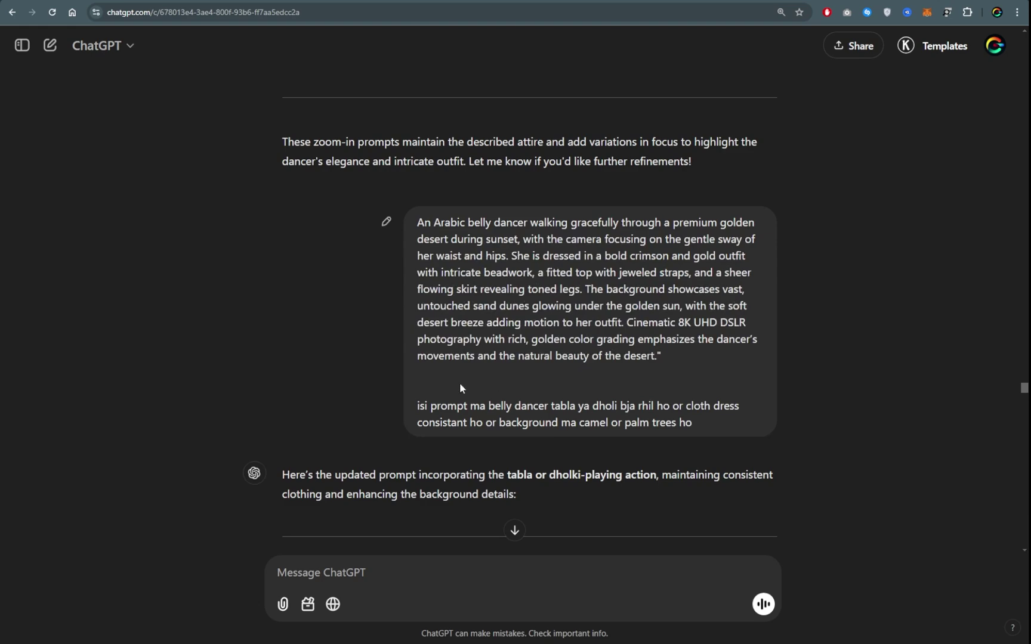
drag(413, 405, 565, 409)
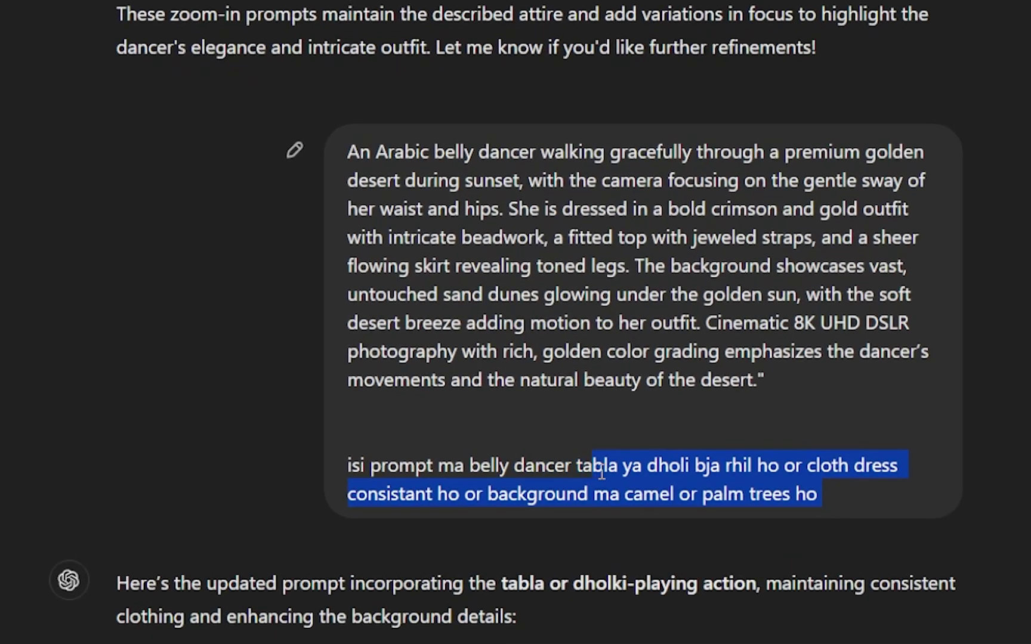
drag(634, 471, 803, 506)
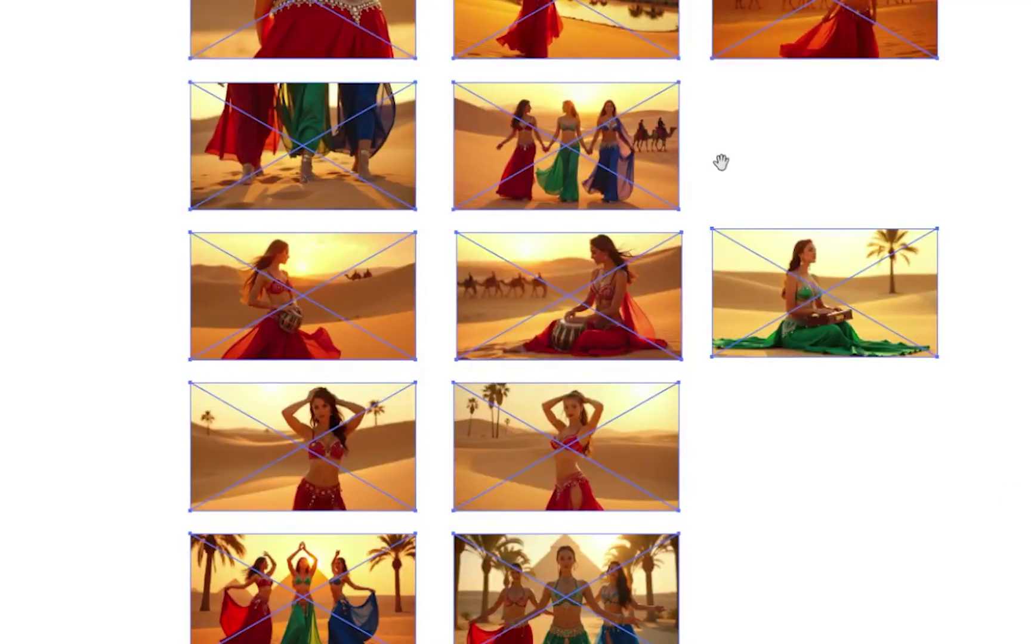
Step: Pan and zoom across the tabla-playing dancer images to inspect them up close
drag(720, 162, 661, 249)
scroll(511, 352, up, 10)
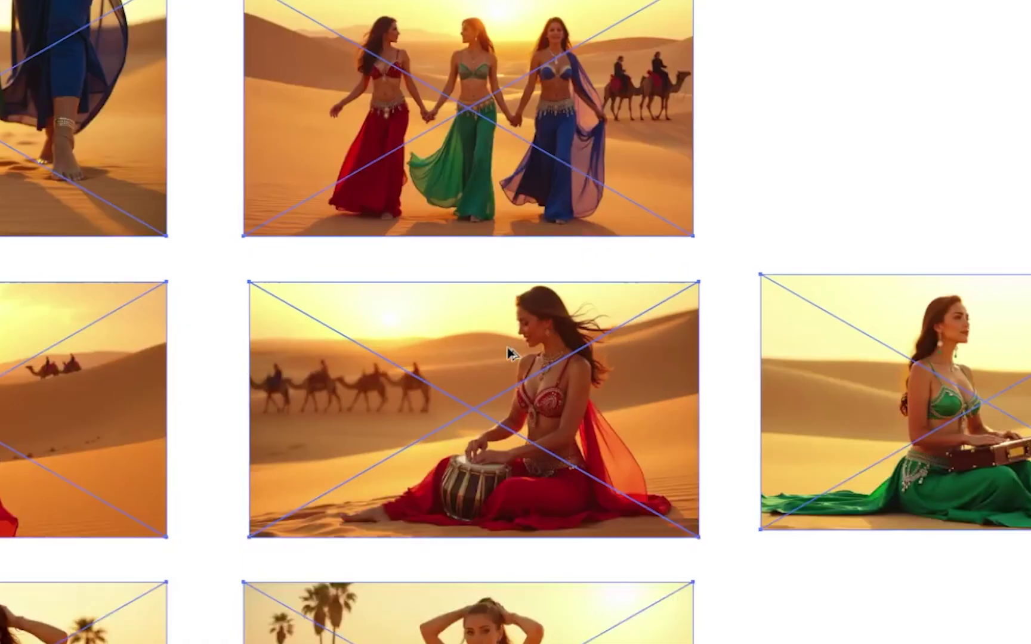
scroll(697, 458, left, 15)
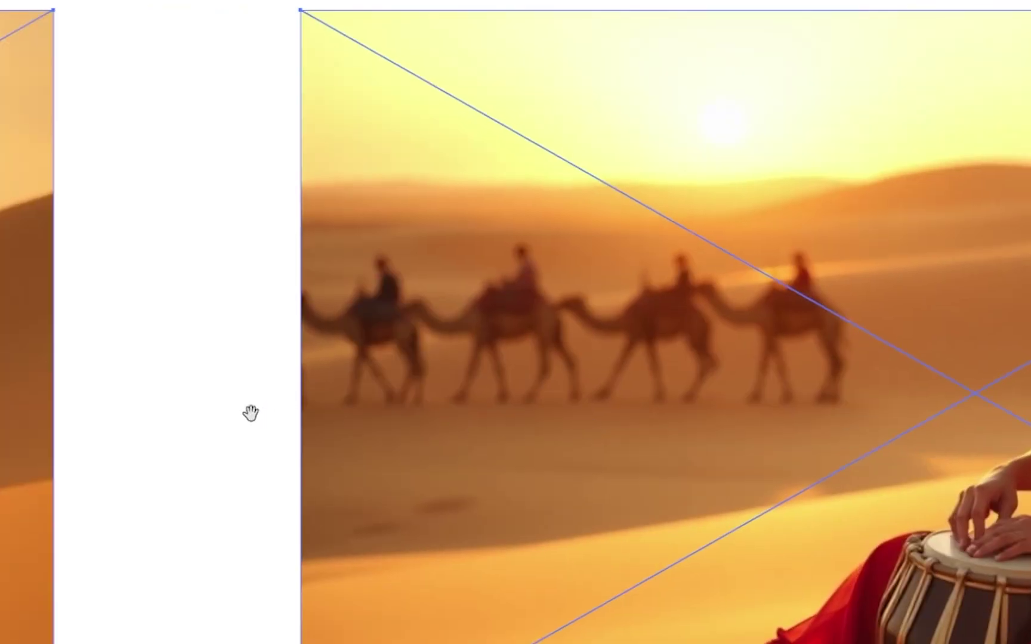
scroll(515, 322, down, 8)
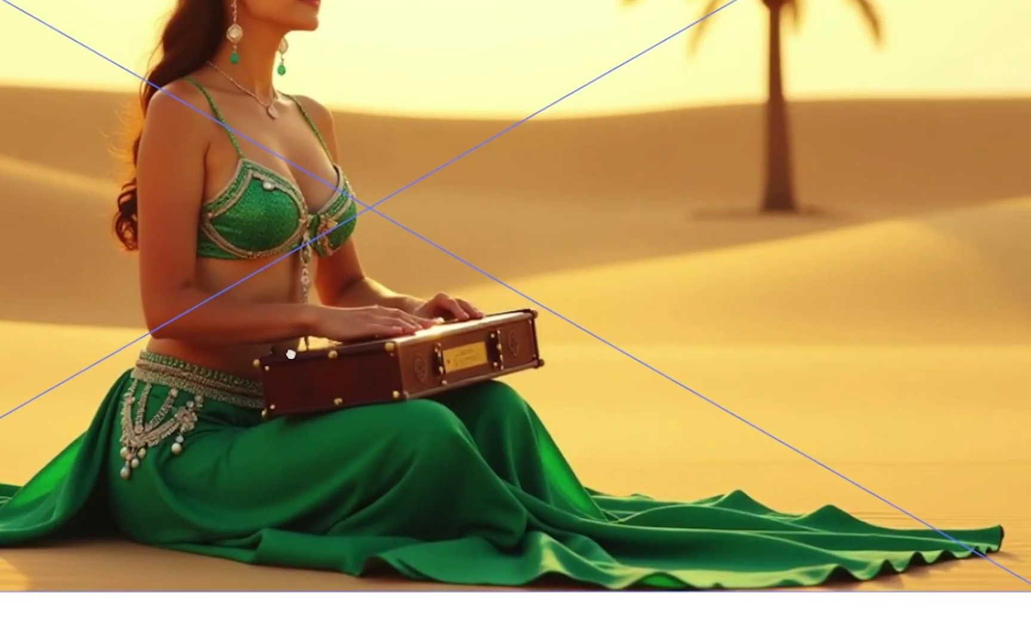
scroll(368, 245, up, 6)
scroll(368, 245, down, 3)
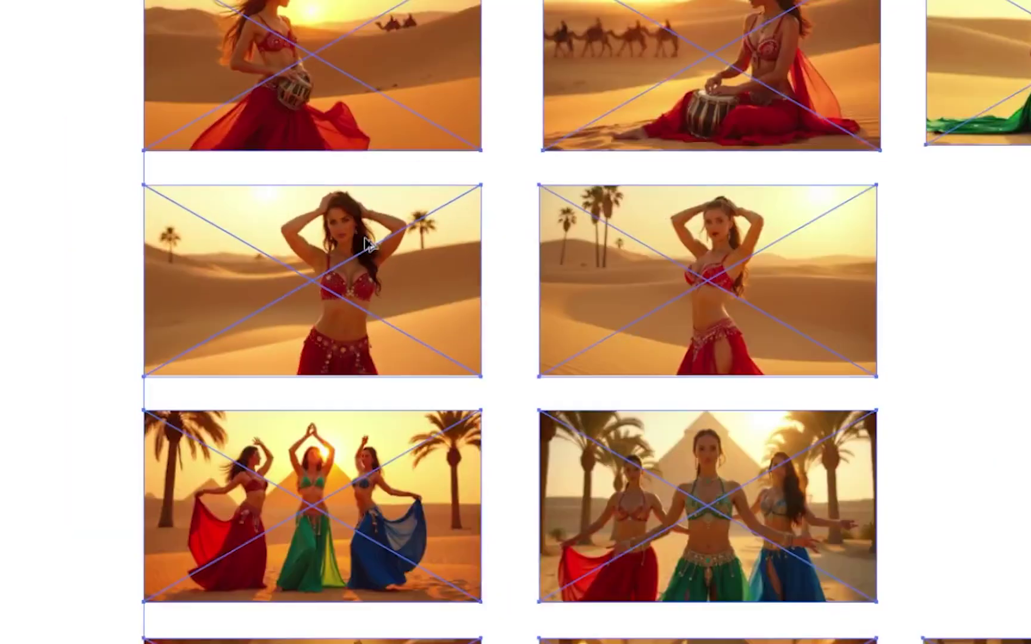
scroll(633, 280, up, 5)
key(alt+Tab)
scroll(632, 278, down, 10)
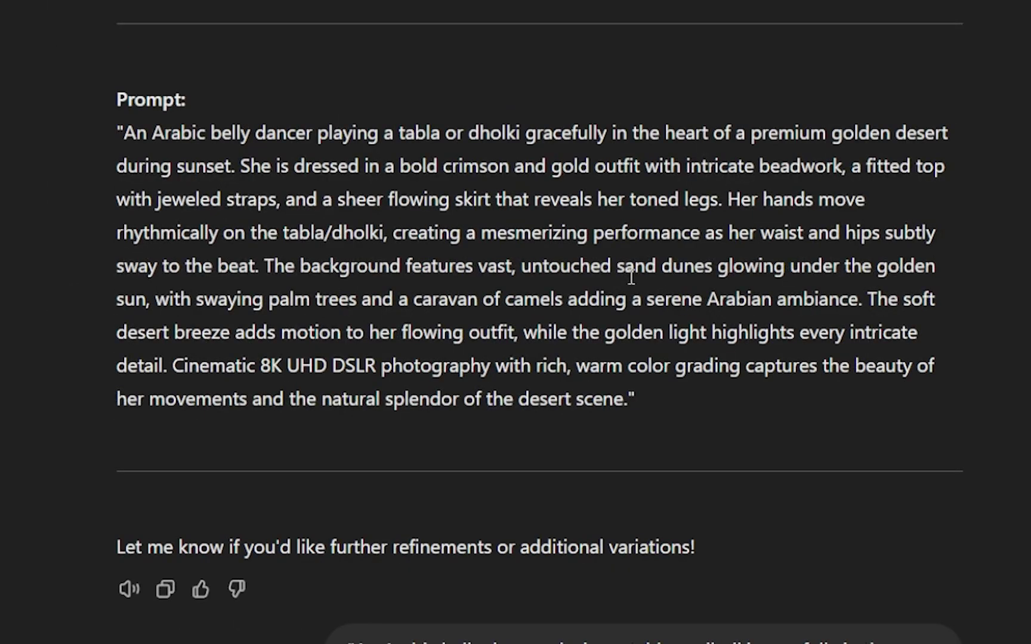
scroll(632, 277, down, 20)
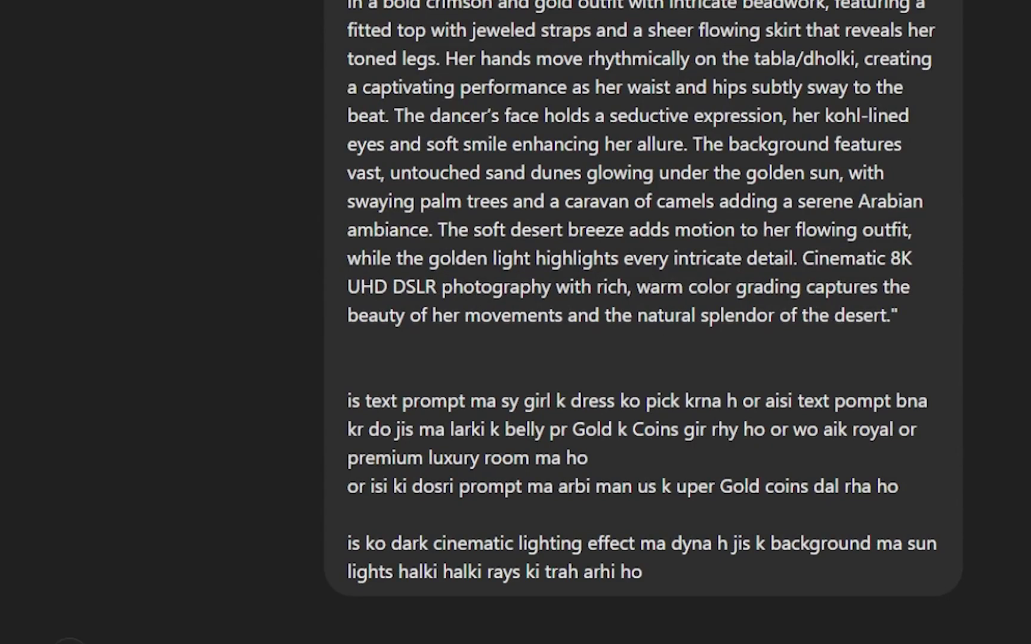
drag(348, 5, 898, 315)
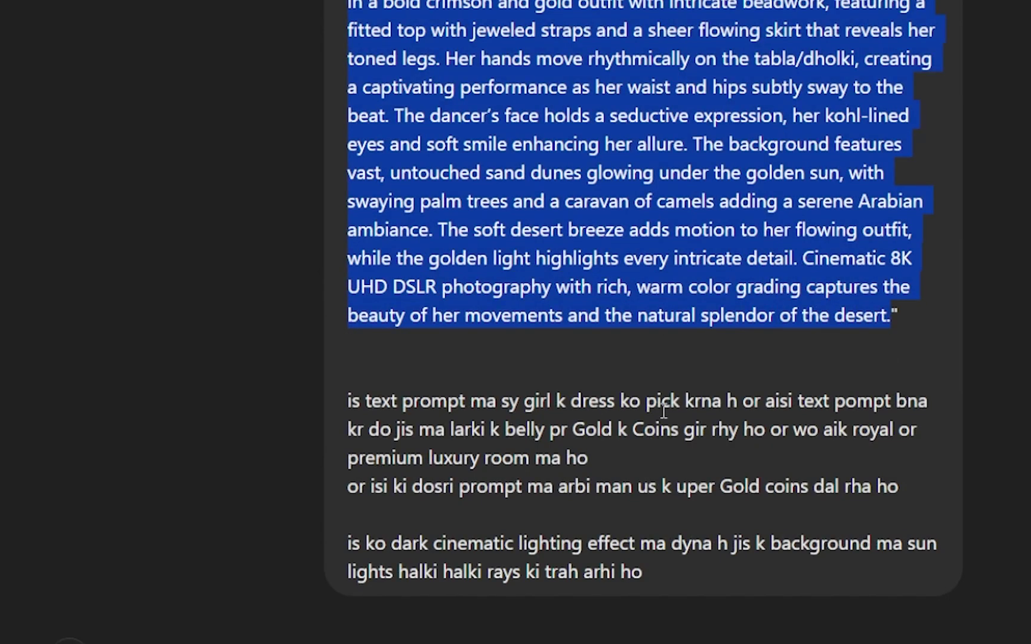
click(421, 384)
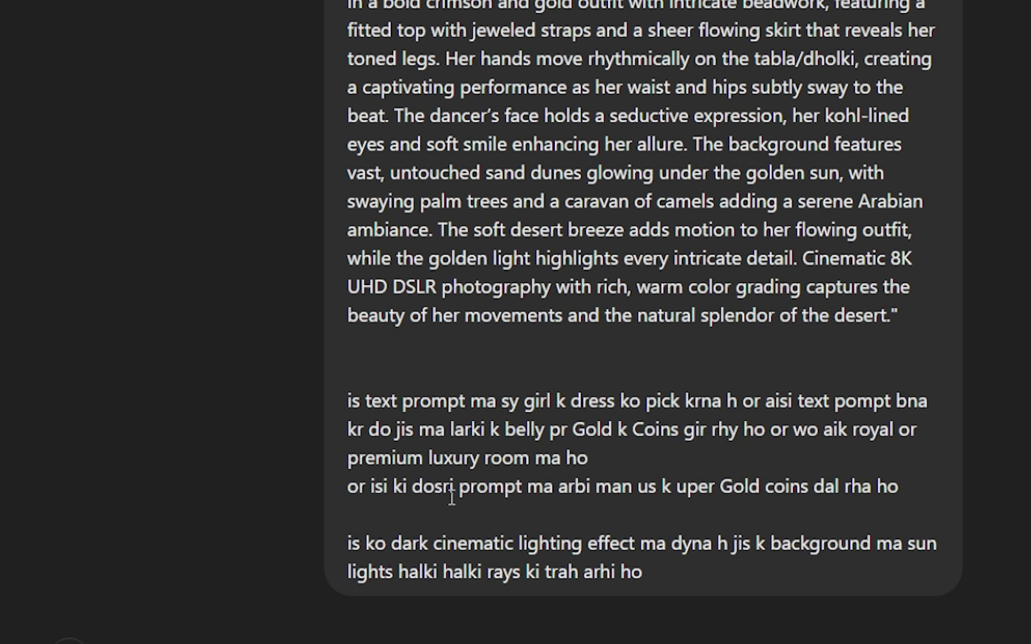
drag(376, 486, 912, 490)
click(931, 488)
drag(704, 457, 656, 591)
scroll(339, 391, down, 8)
drag(203, 280, 655, 295)
scroll(430, 176, down, 11)
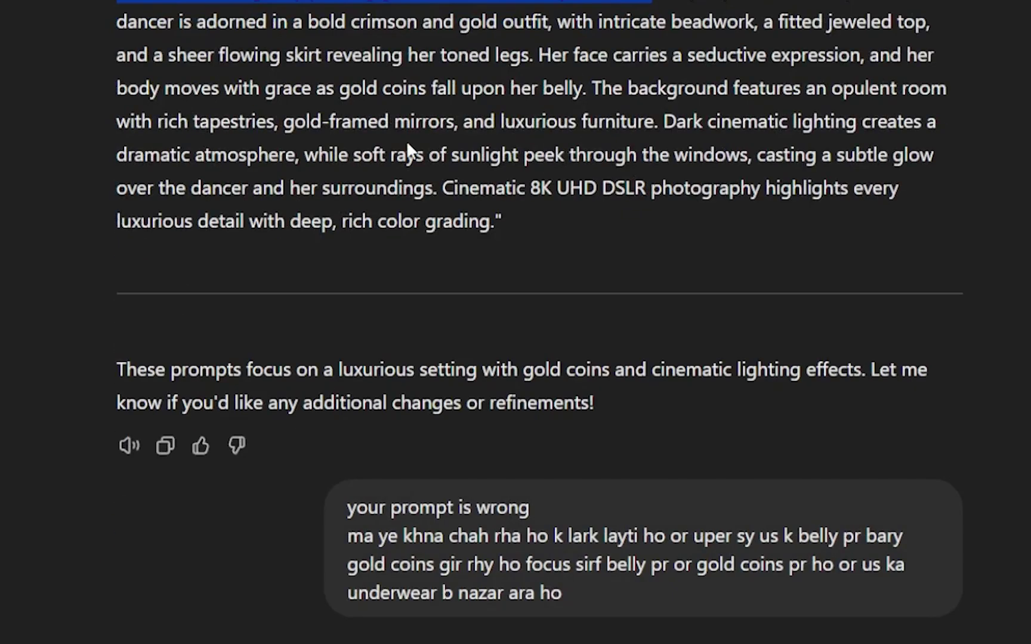
drag(361, 155, 709, 212)
scroll(609, 223, down, 5)
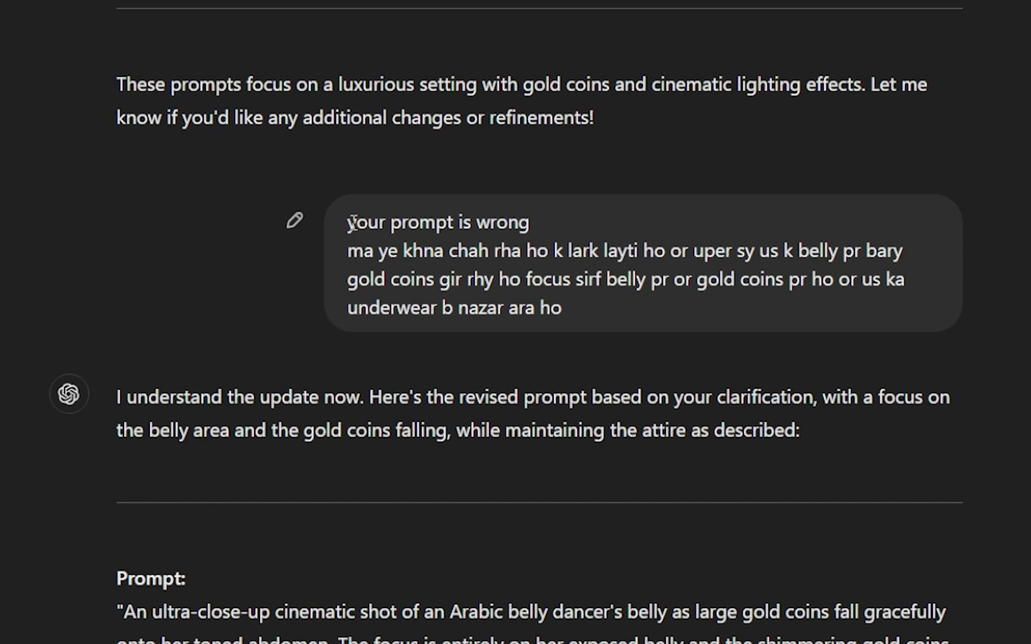
drag(349, 224, 524, 223)
drag(387, 251, 593, 311)
click(472, 318)
scroll(456, 269, down, 5)
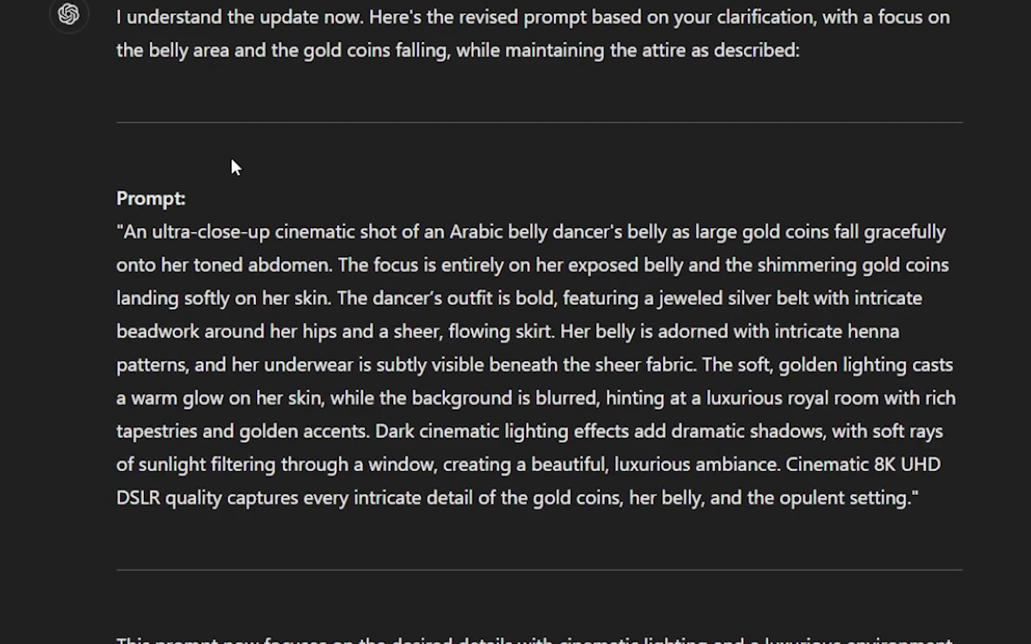
drag(131, 234, 943, 432)
scroll(260, 302, down, 5)
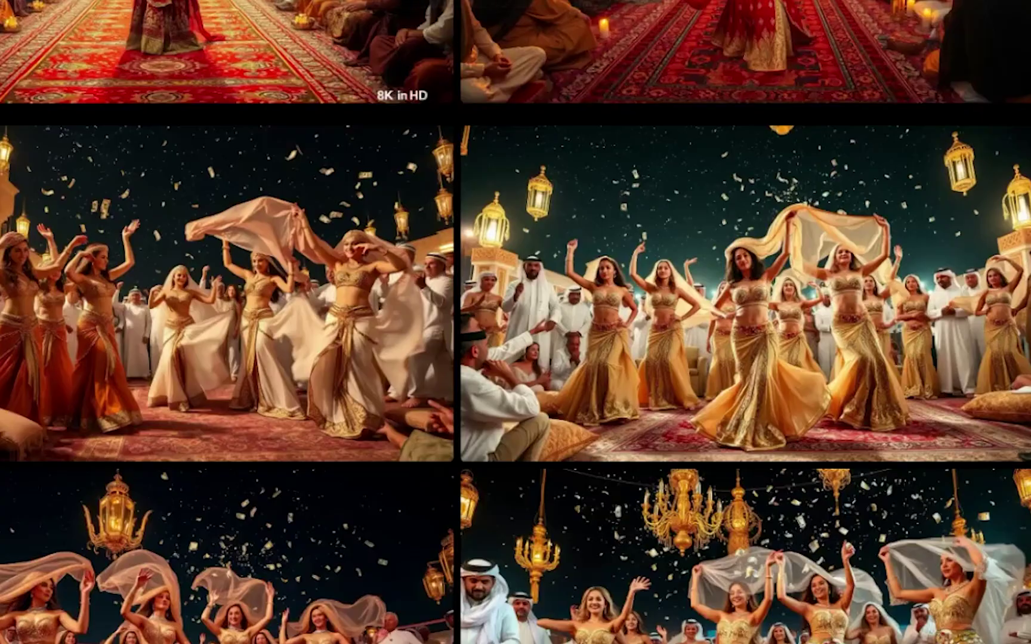
scroll(522, 18, down, 15)
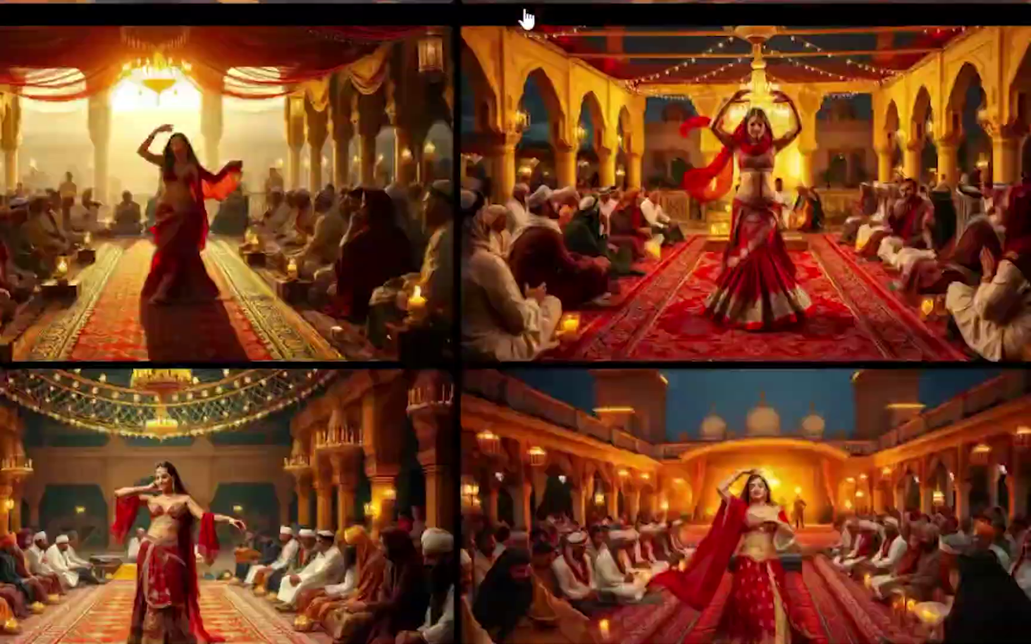
scroll(522, 18, down, 20)
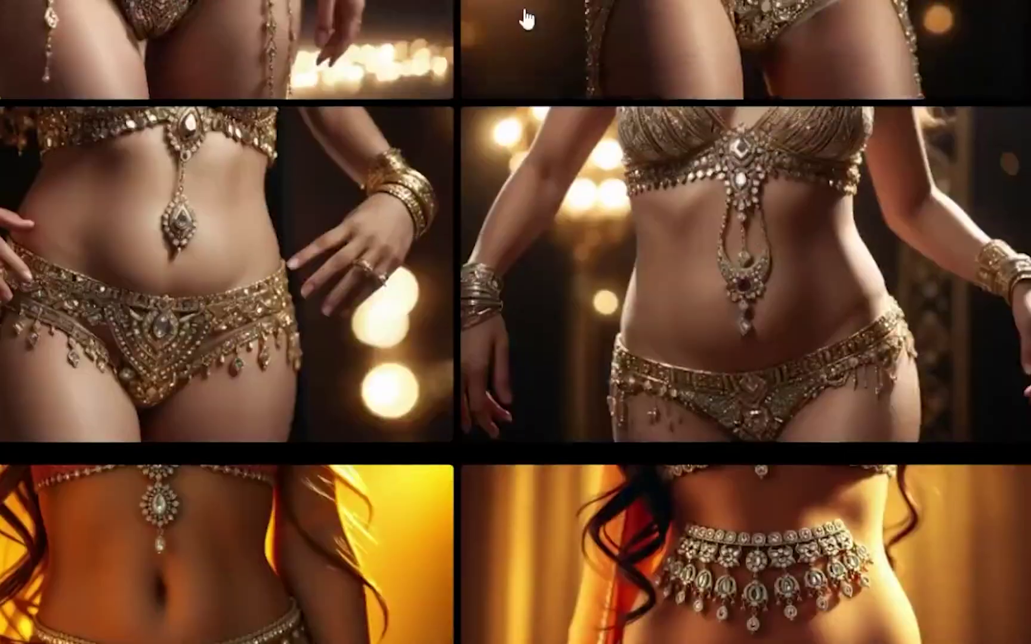
scroll(525, 18, down, 20)
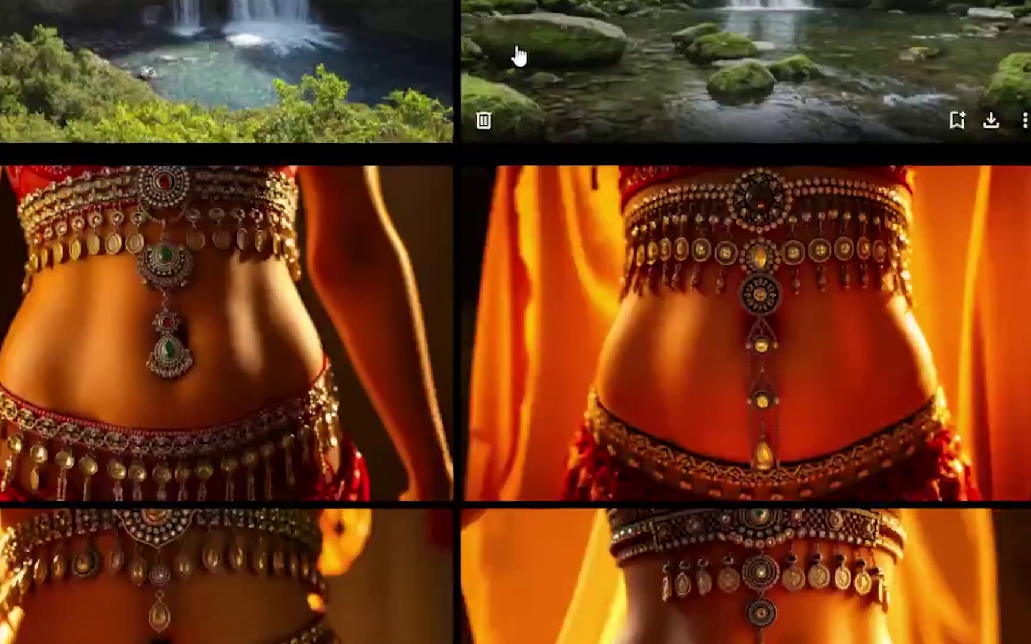
scroll(545, 115, down, 20)
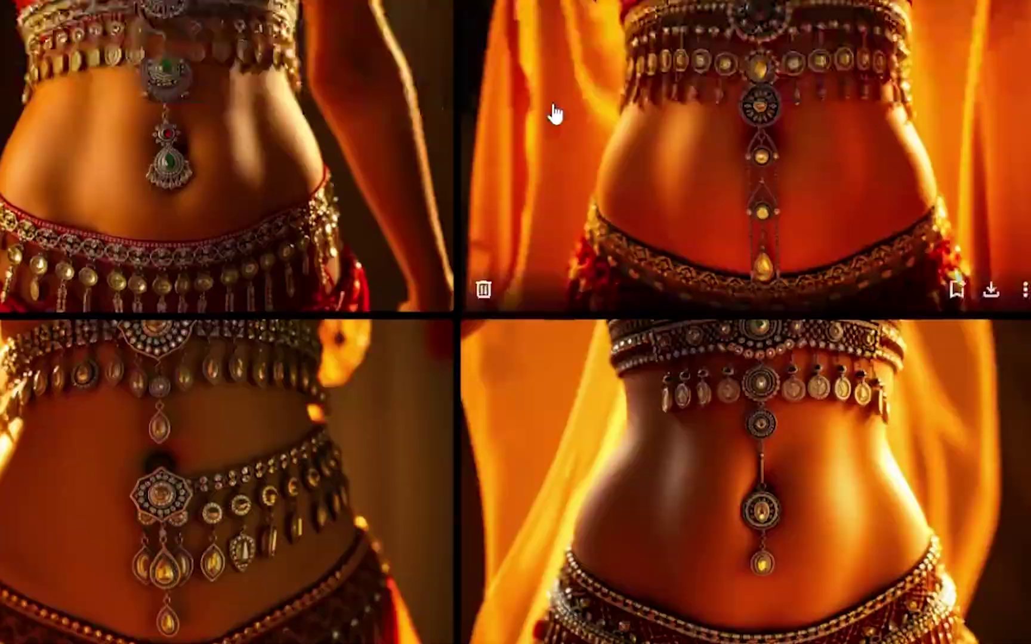
scroll(553, 113, down, 20)
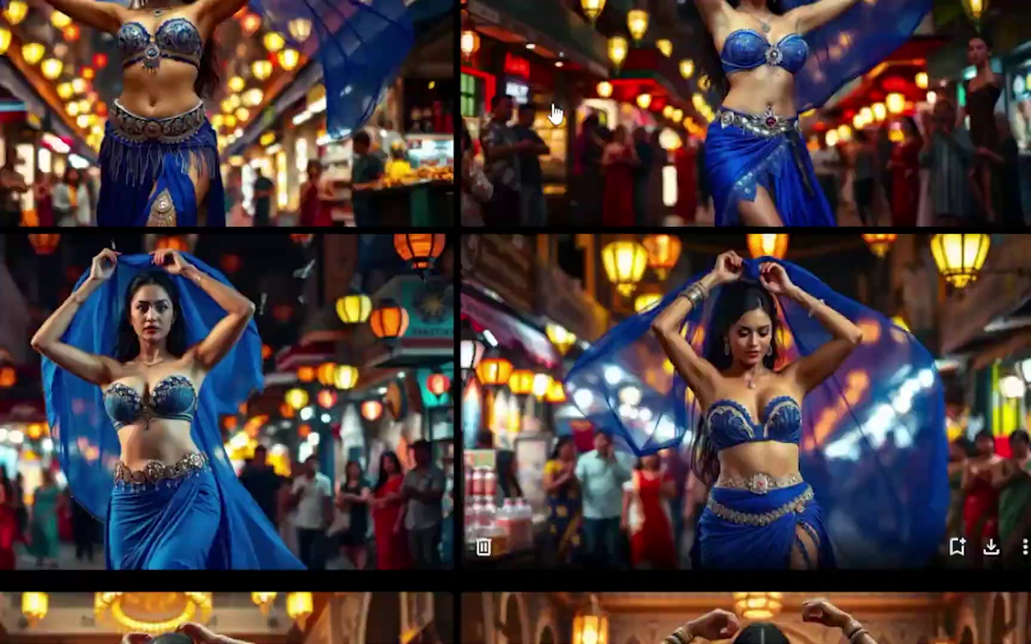
scroll(419, 306, up, 15)
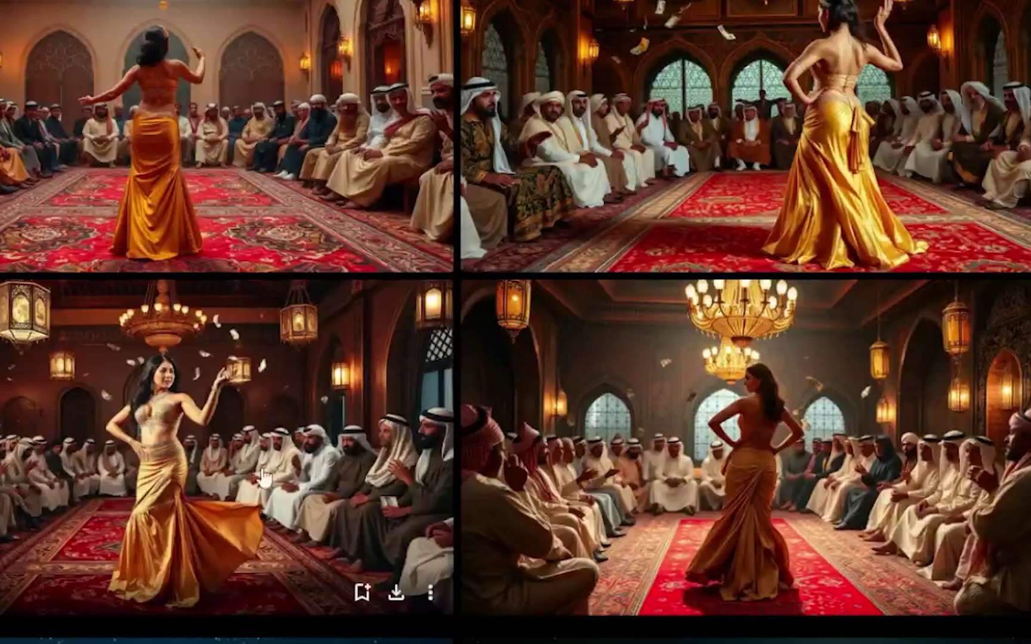
scroll(420, 305, up, 15)
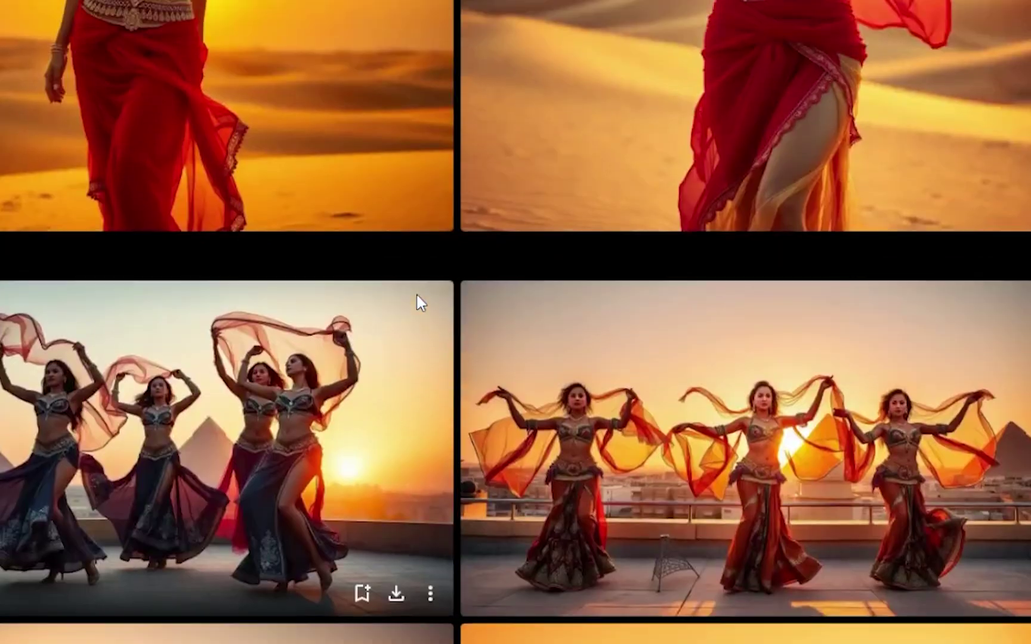
scroll(419, 306, up, 15)
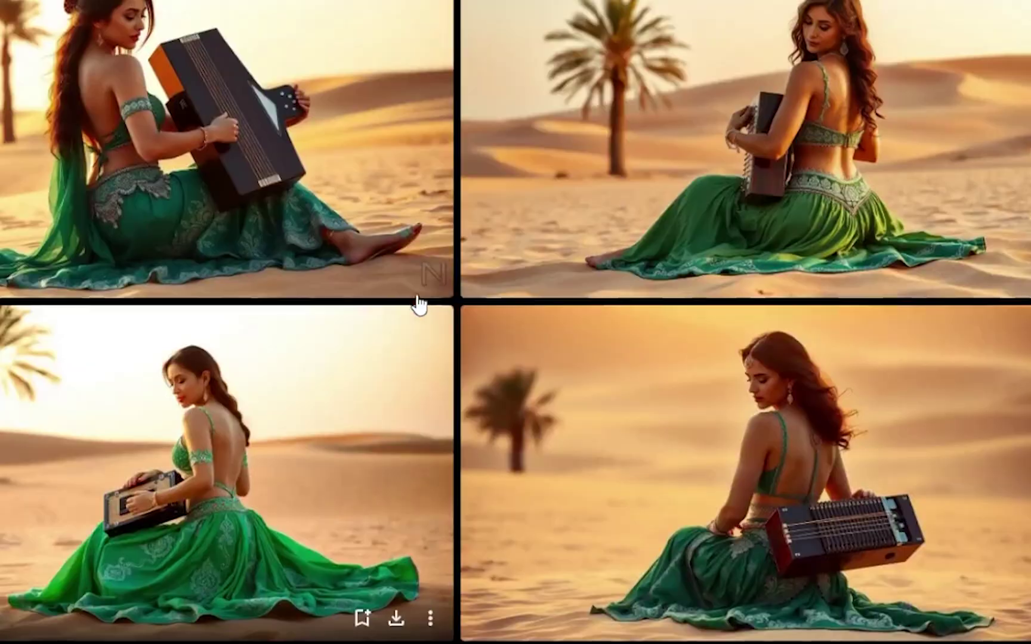
scroll(515, 303, up, 15)
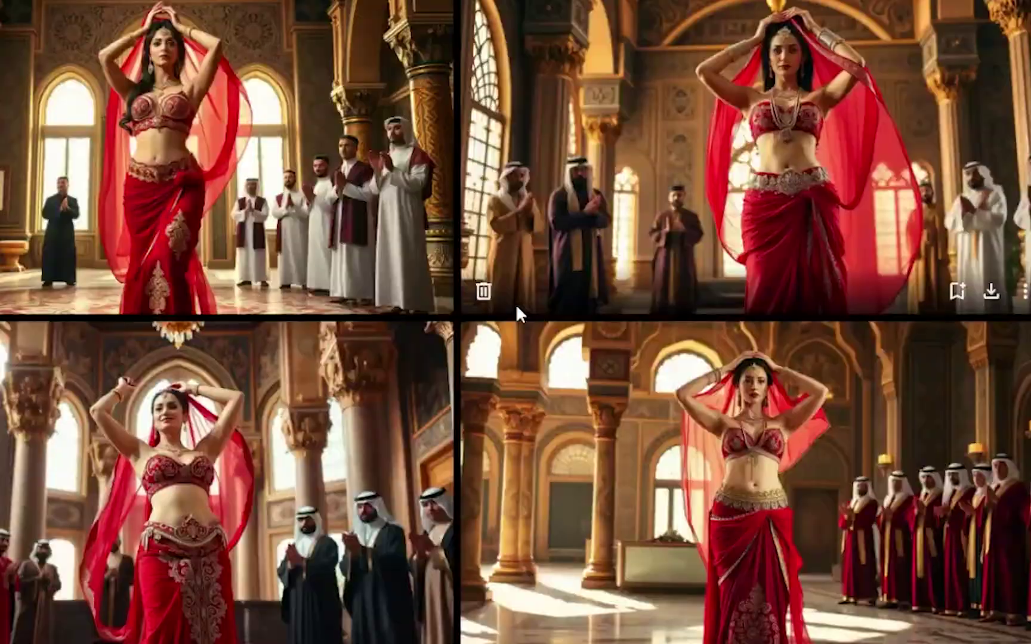
scroll(518, 316, up, 15)
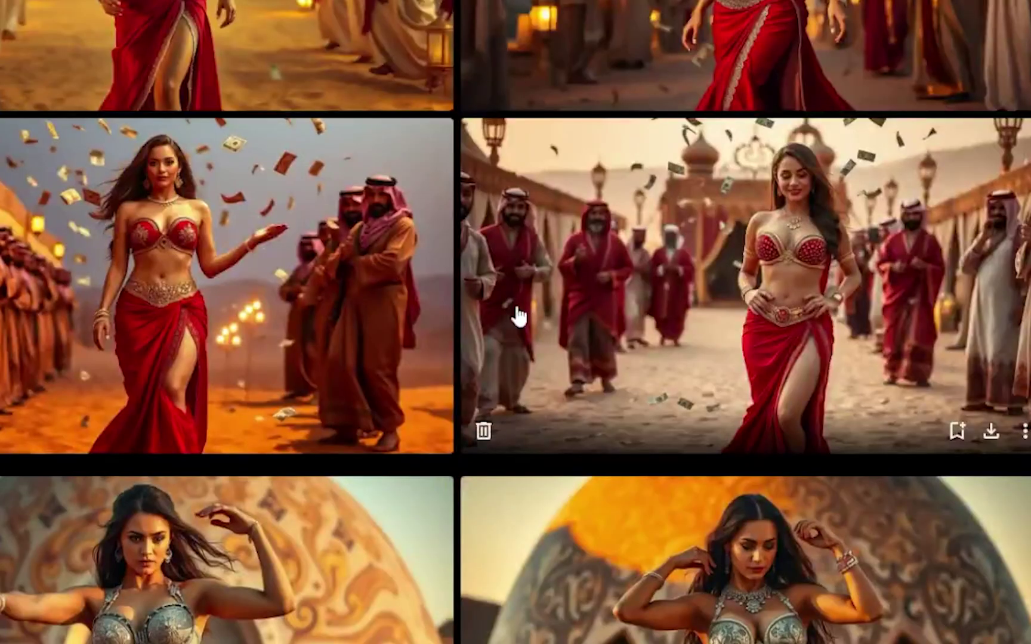
scroll(327, 394, up, 3)
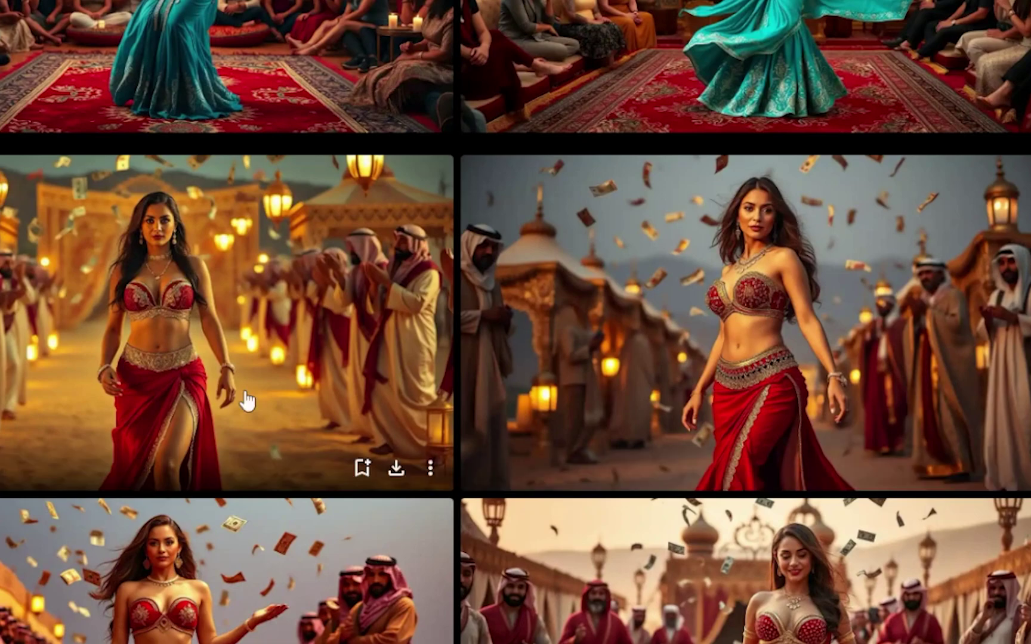
scroll(247, 400, down, 4)
scroll(577, 437, up, 10)
scroll(576, 436, up, 12)
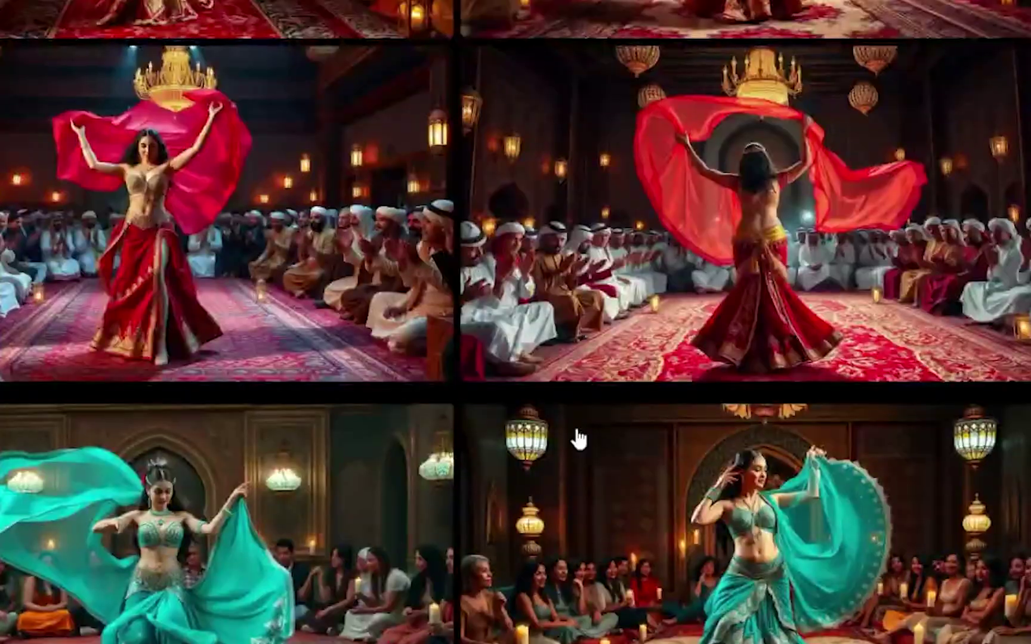
scroll(374, 422, up, 9)
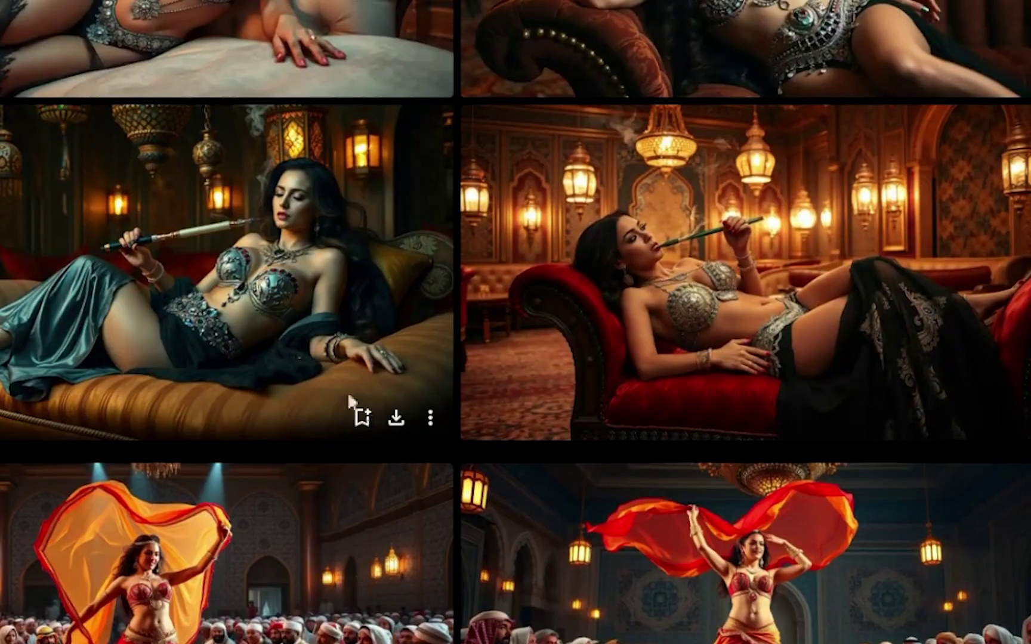
scroll(659, 327, up, 10)
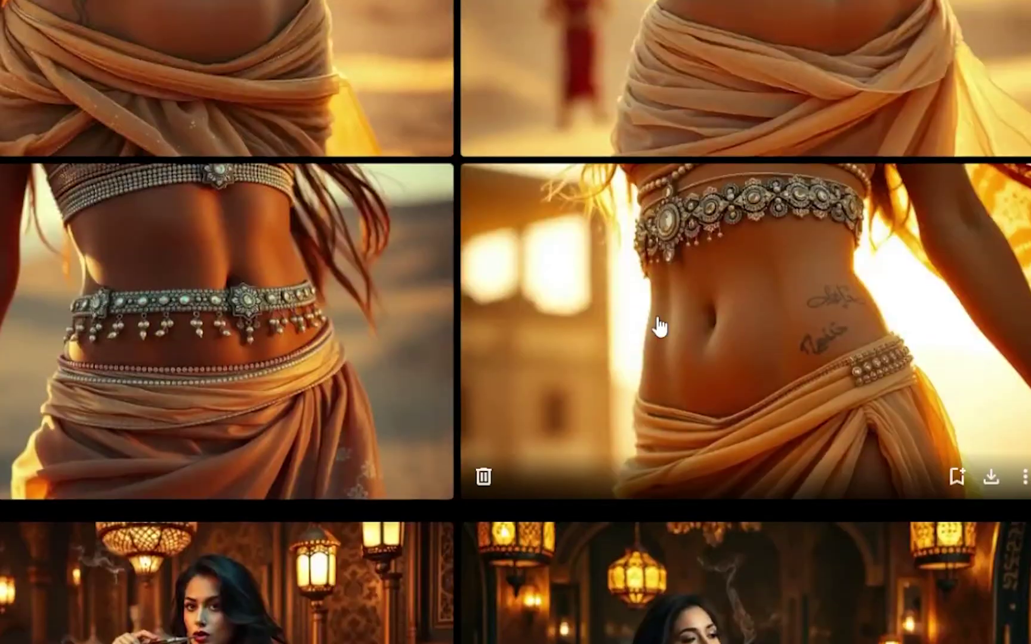
scroll(656, 314, up, 2)
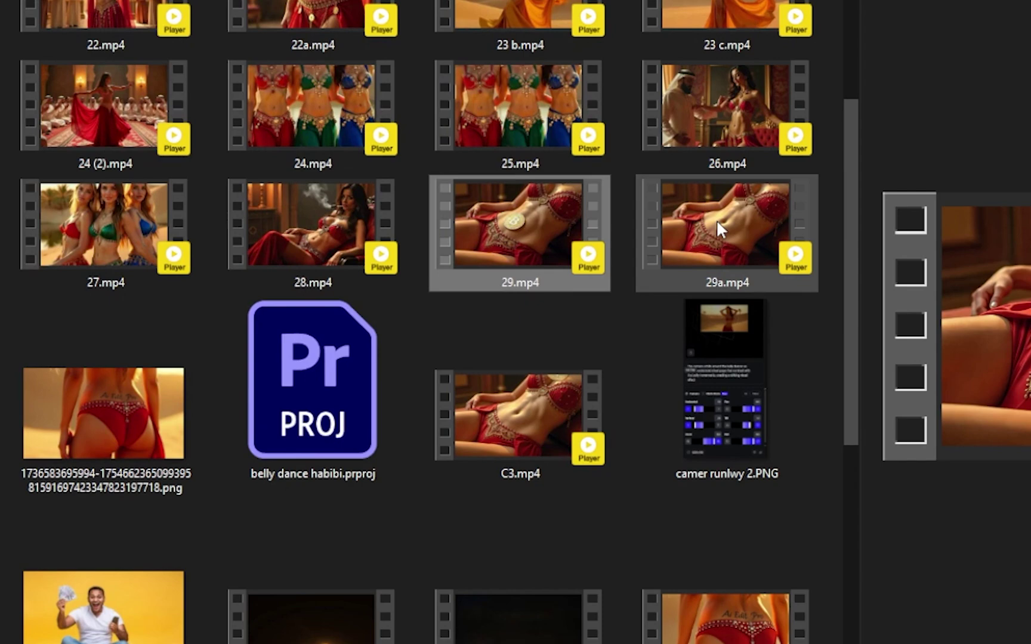
Step: Play the 29a.mp4 Bitcoin coin clip from the file grid
double_click(717, 220)
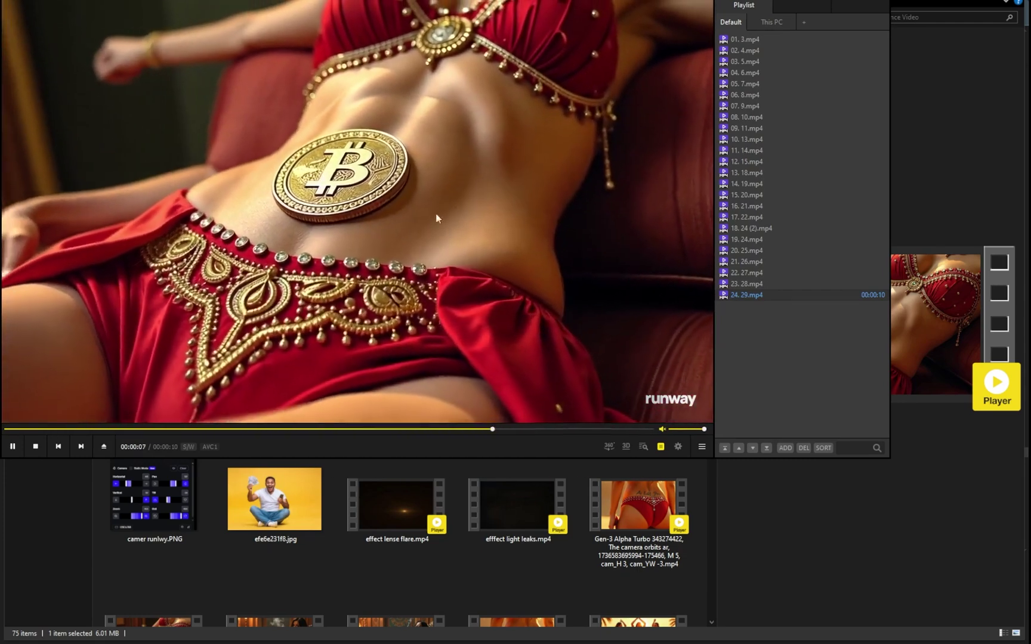
Step: Reopen 29a.mp4, jump to about 8 seconds, restart from the beginning, then close it
click(619, 263)
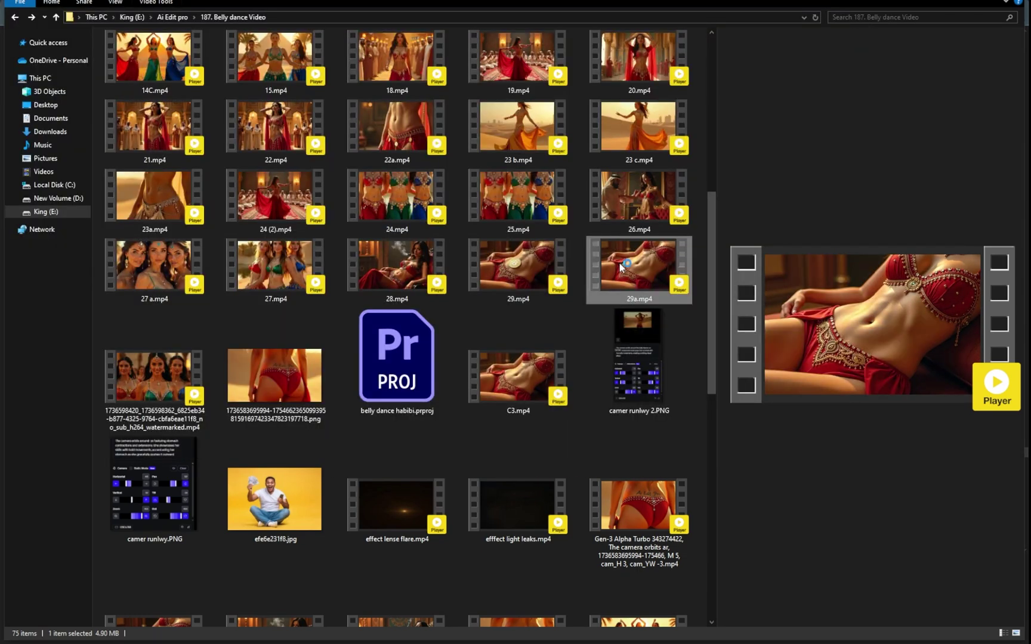
double_click(619, 263)
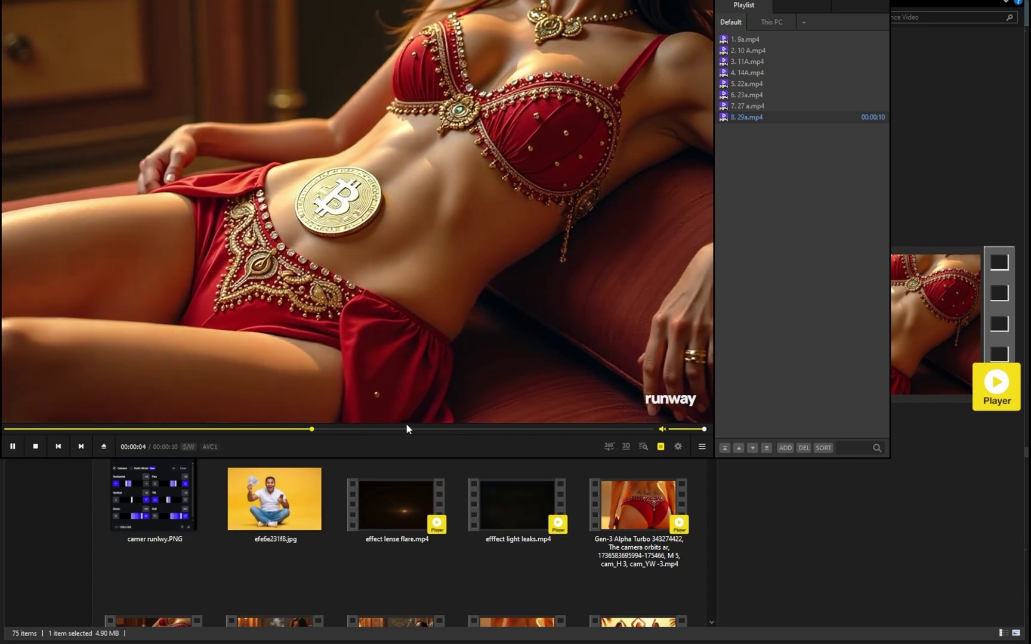
click(505, 429)
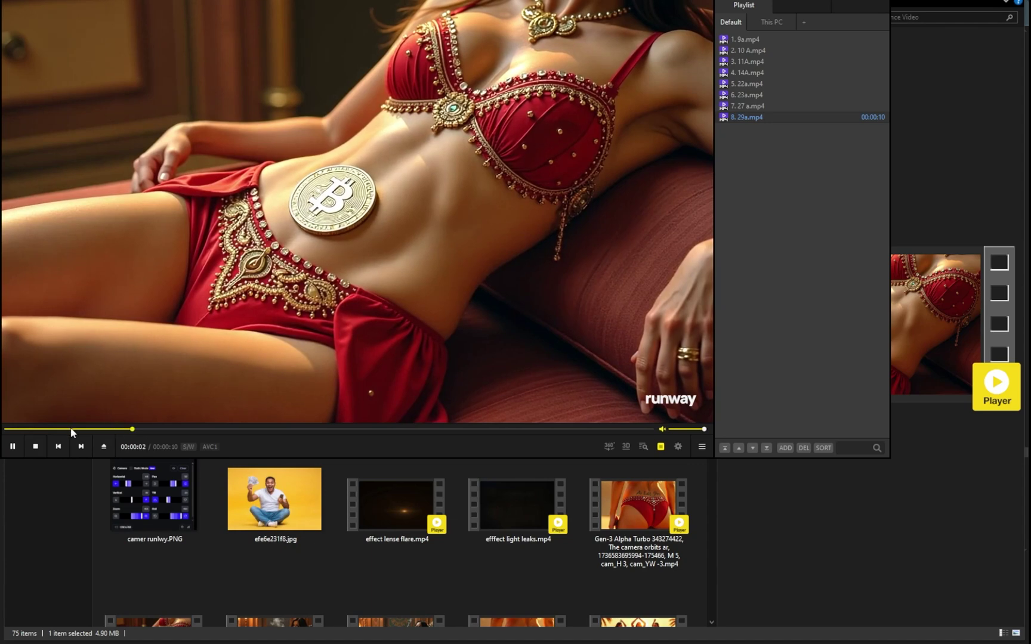
click(10, 429)
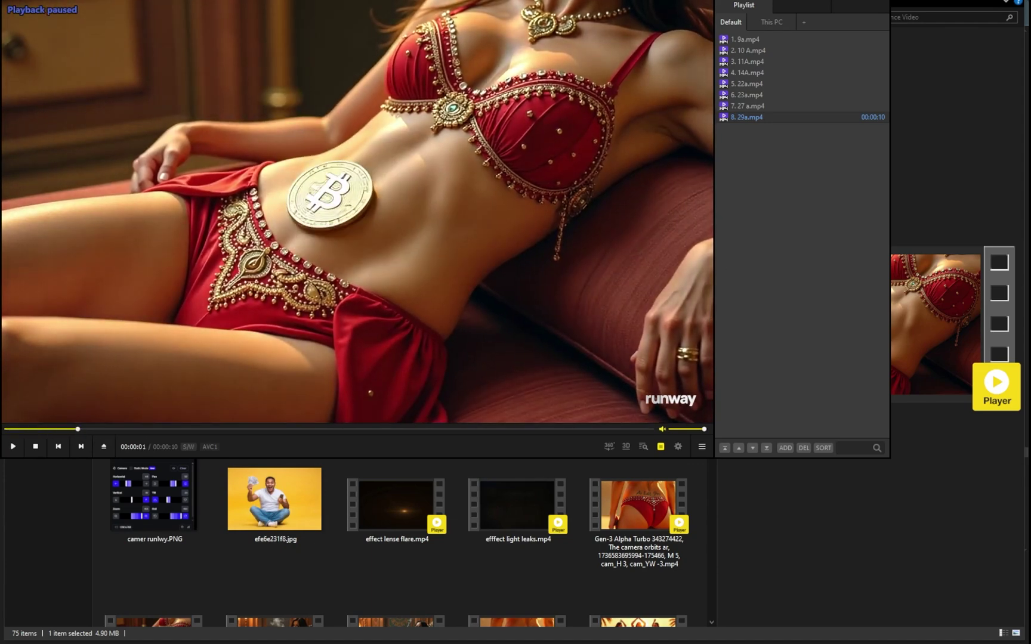
key(Escape)
scroll(328, 275, down, 4)
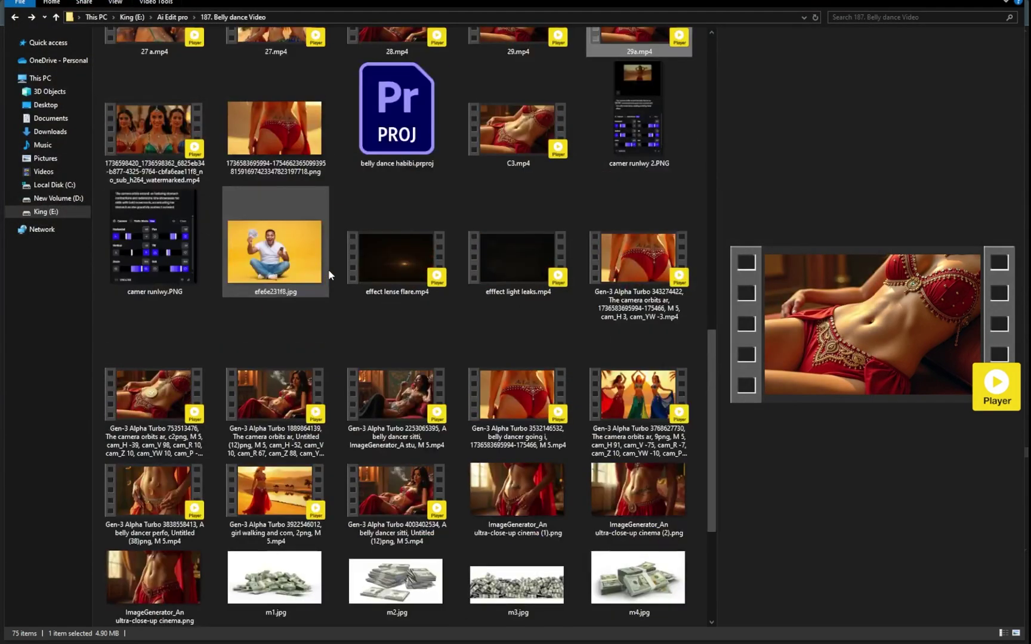
scroll(329, 275, up, 9)
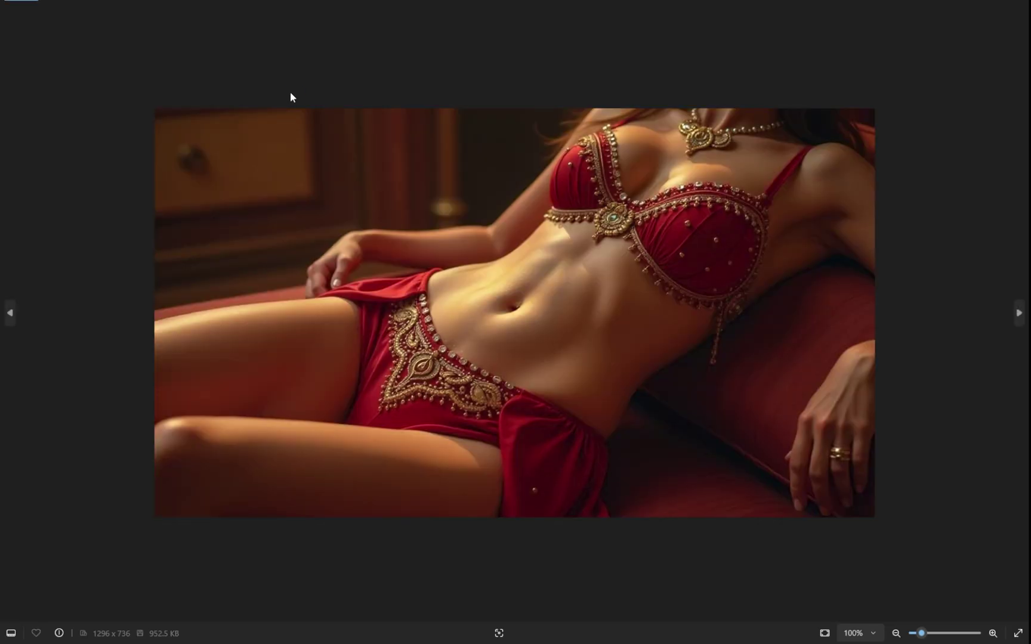
Step: Flip between the no-coin, coin-above and belly-coin variants (C1, C1A, c2), then close Photos
key(Right)
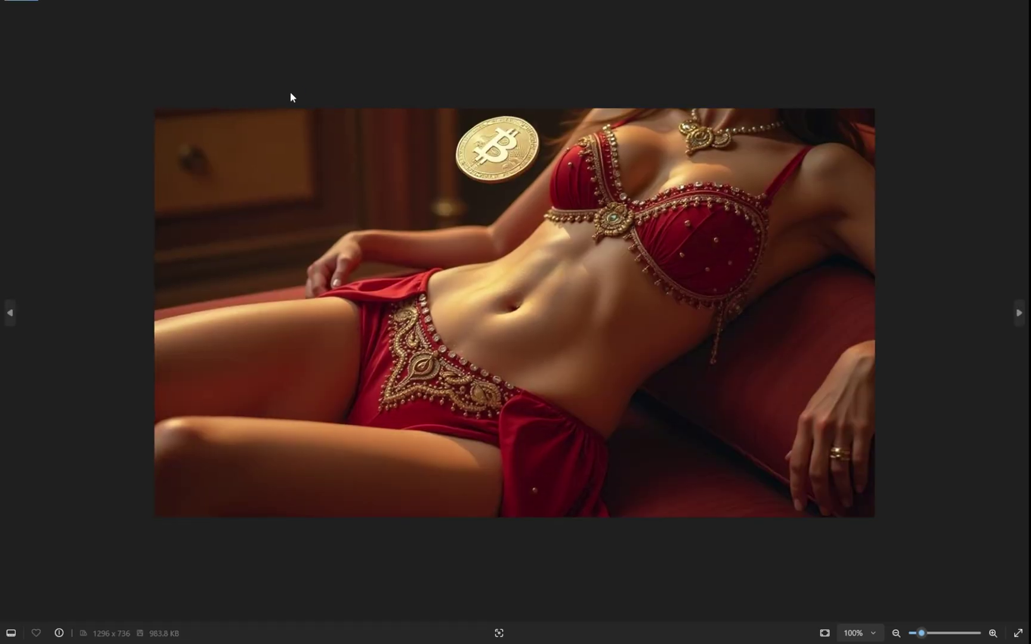
key(Right)
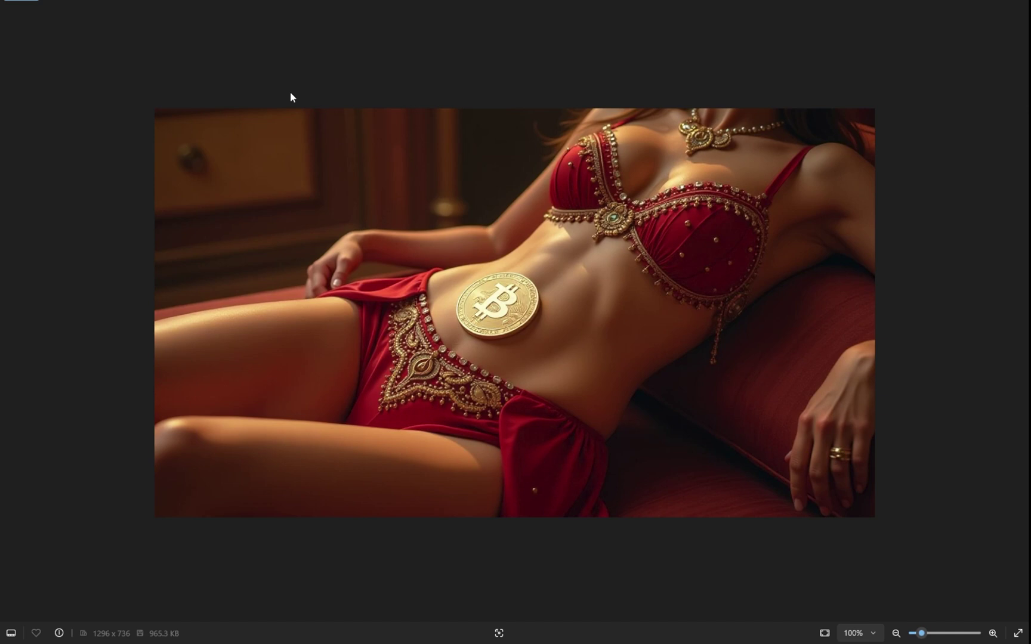
key(Right)
key(Left)
key(Left)
key(Left)
key(Left)
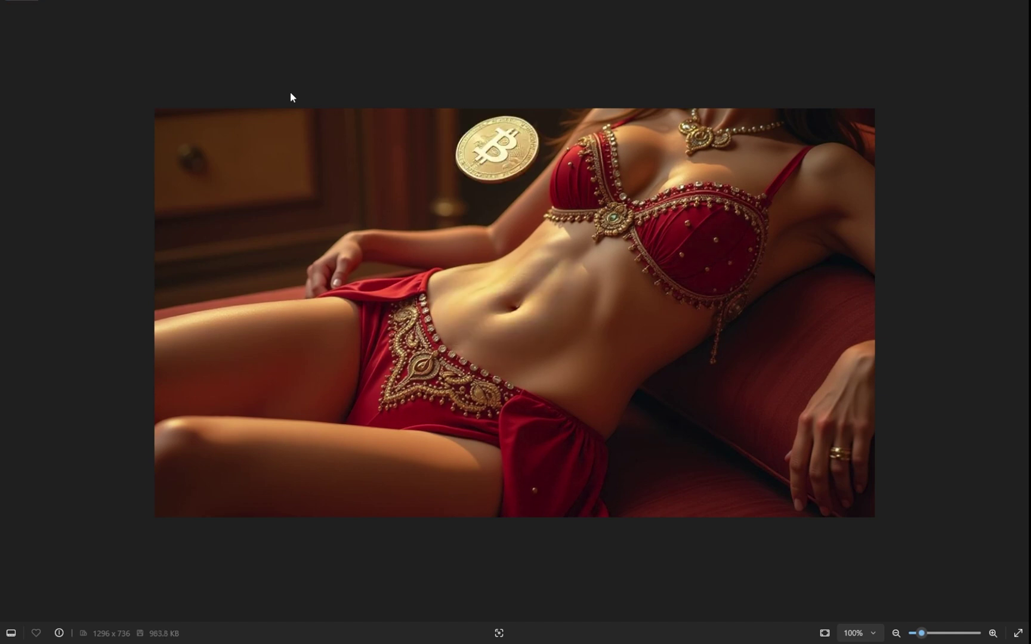
key(Right)
key(Right)
key(Right)
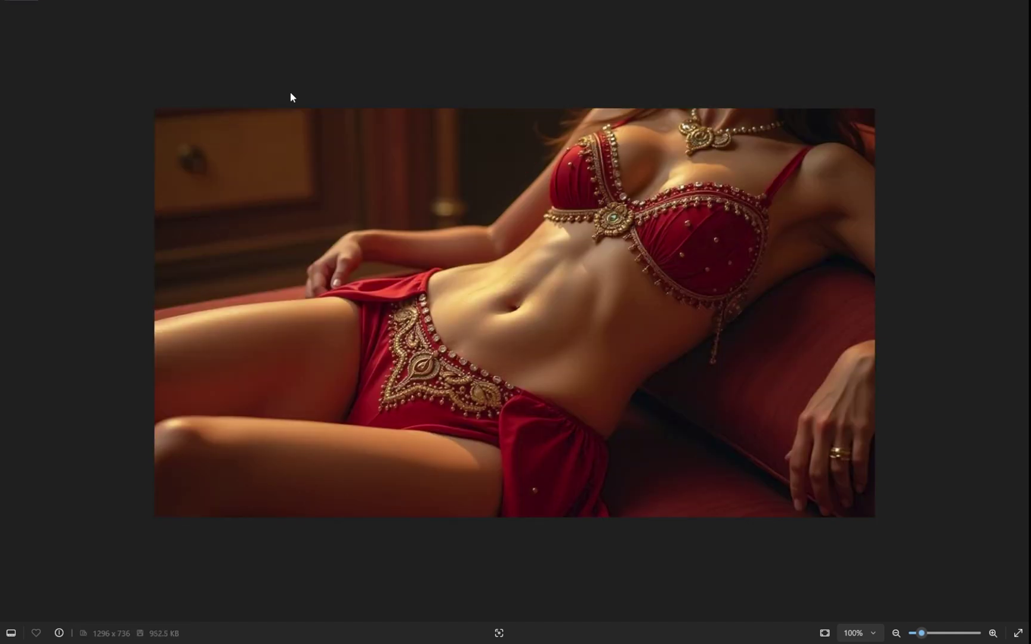
key(Left)
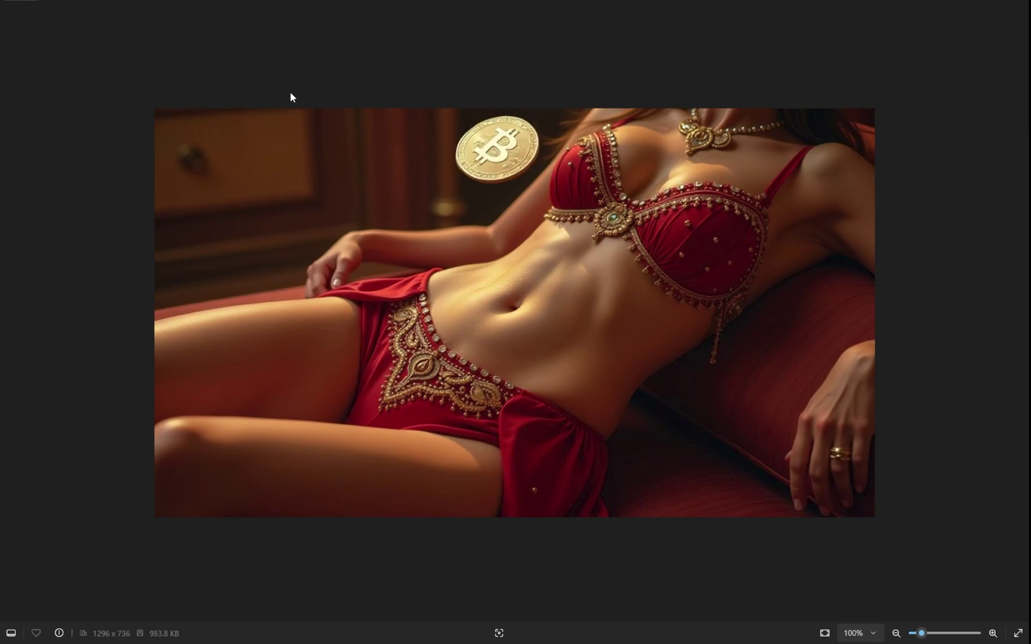
key(Right)
key(Right)
key(Left)
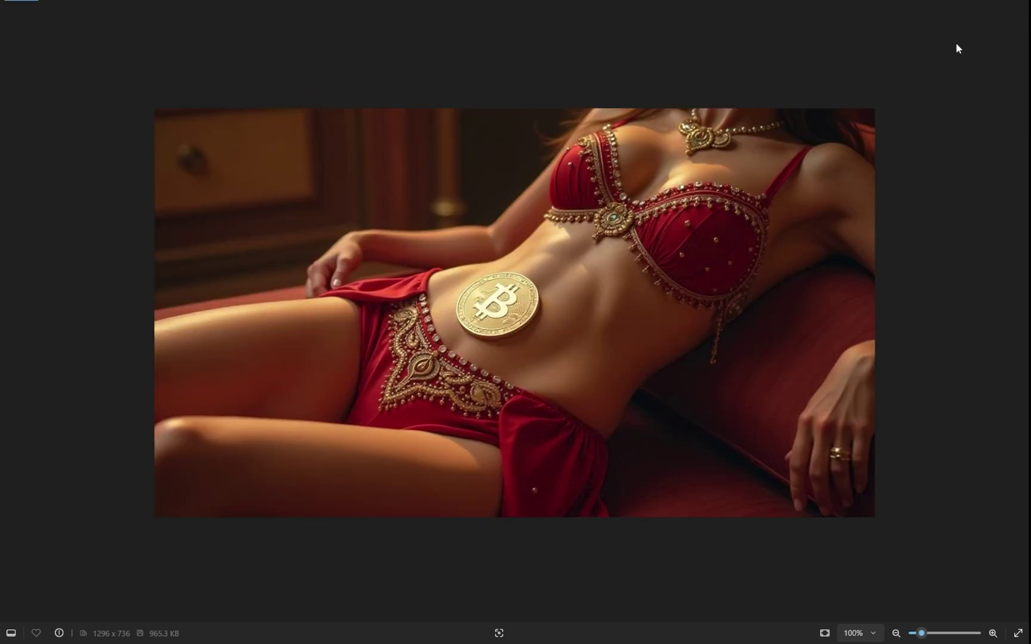
click(1017, 7)
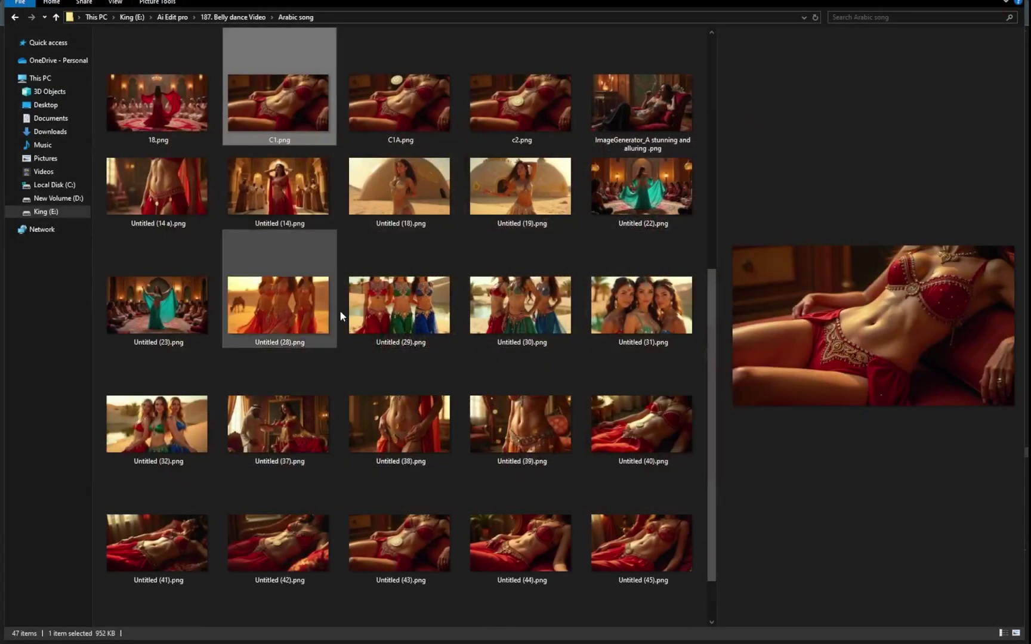
Step: Preview several images in the Arabic song folder, ending on Untitled (14 a).png
click(393, 89)
click(246, 198)
click(158, 105)
click(158, 188)
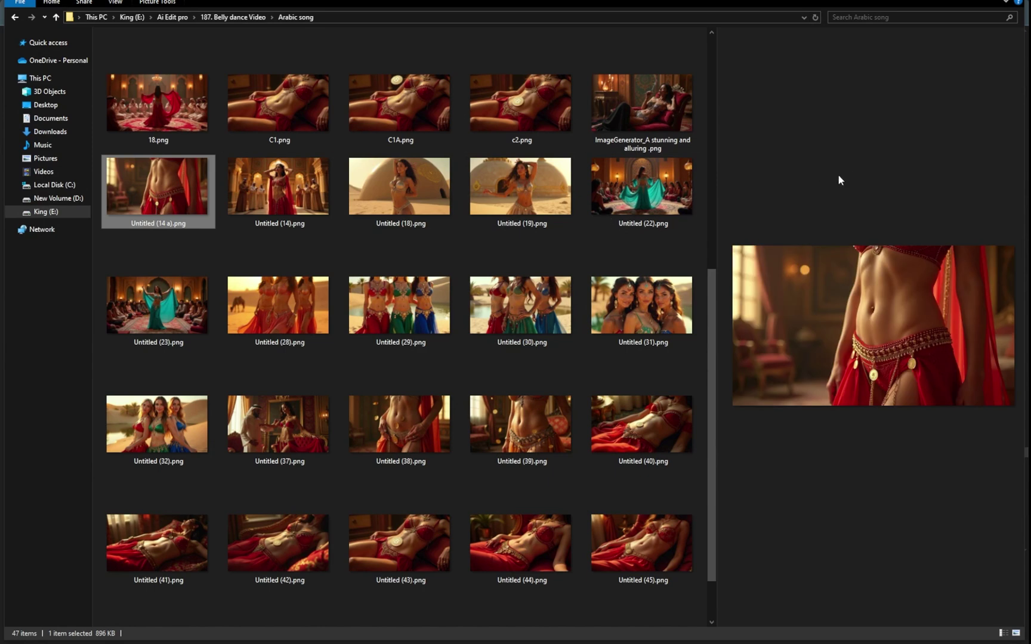
Step: From the 187. Belly dance Video folder, open Untitled (43).psd and toggle its upper-coin and belly-coin layers
key(alt+Left)
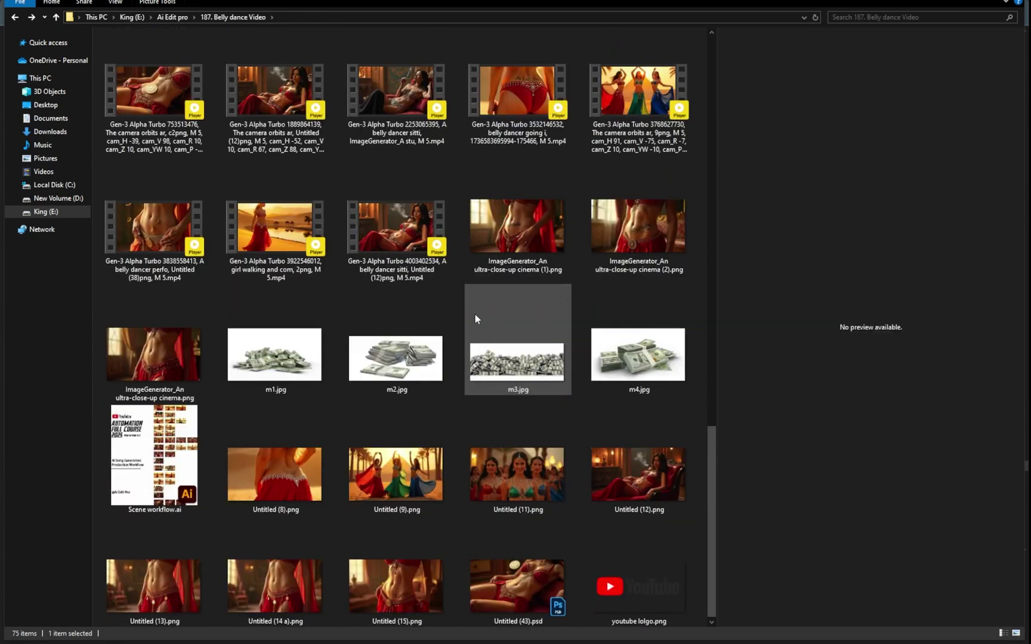
double_click(518, 584)
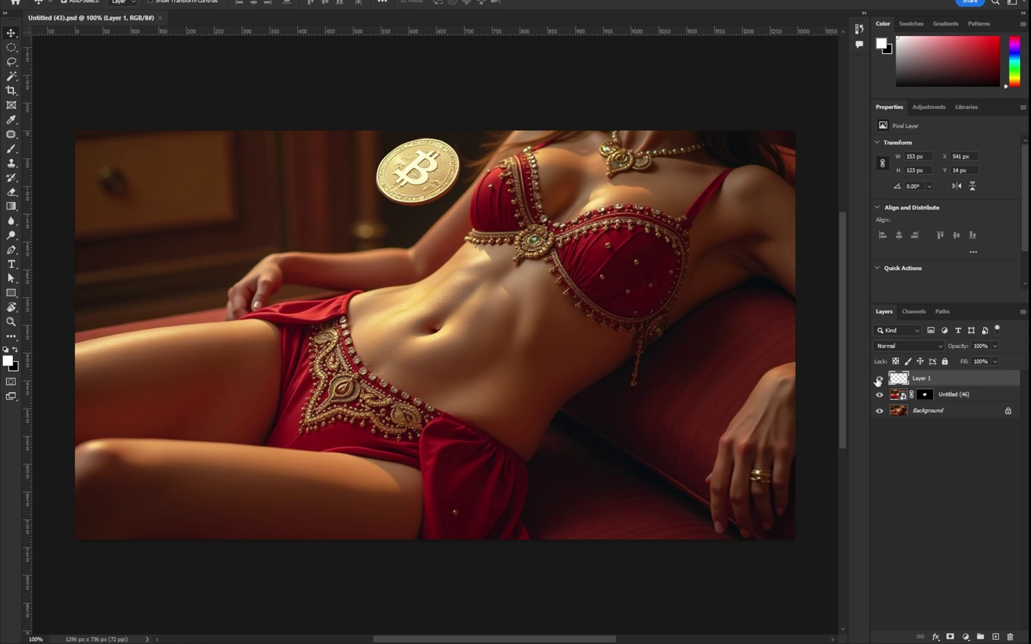
click(879, 379)
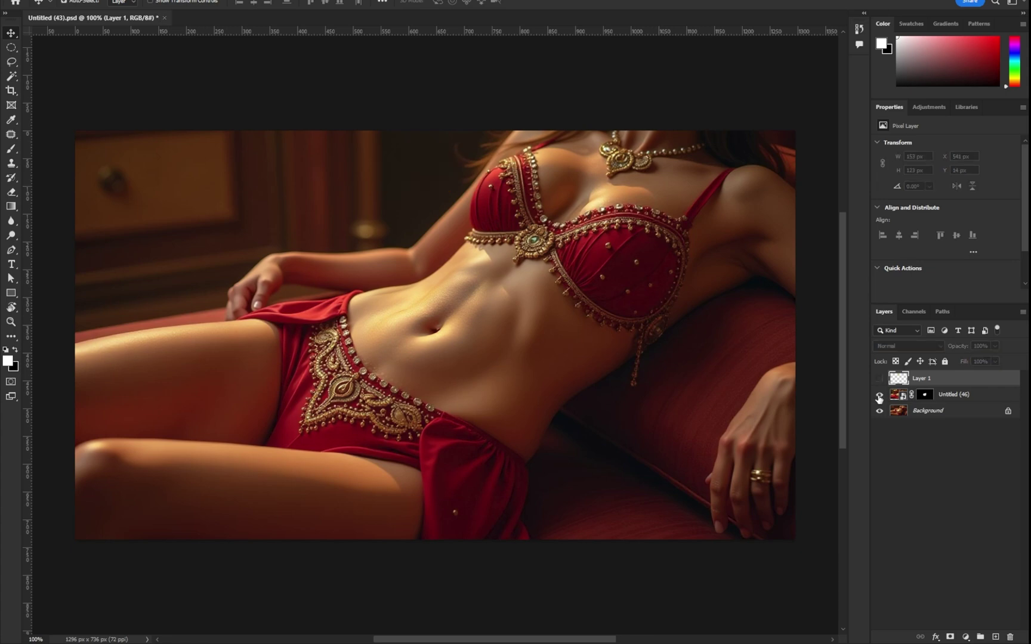
click(879, 396)
scroll(413, 322, up, 2)
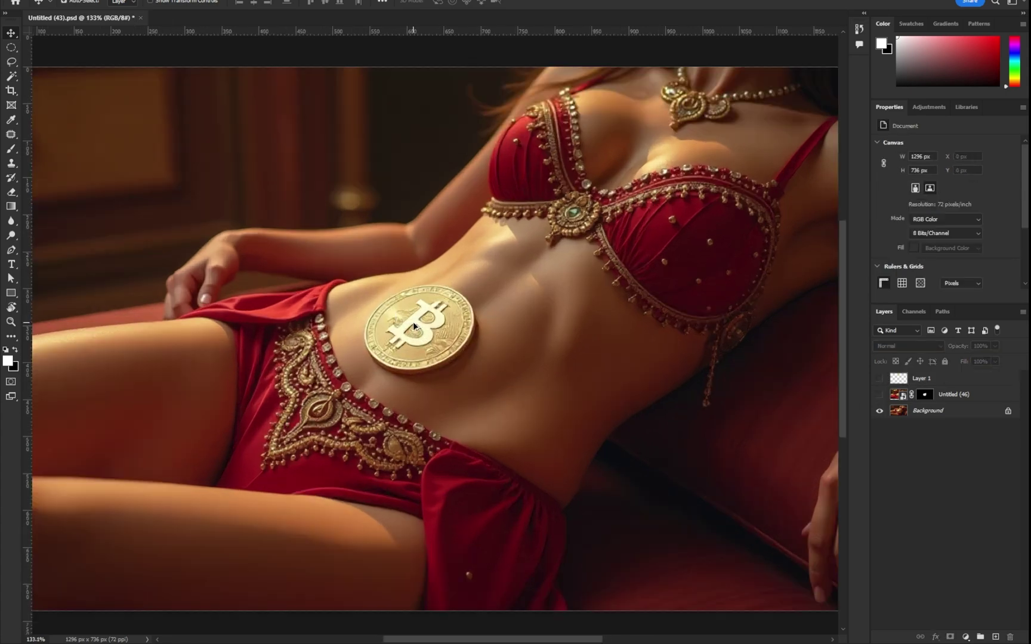
scroll(413, 321, down, 3)
key(ctrl+0)
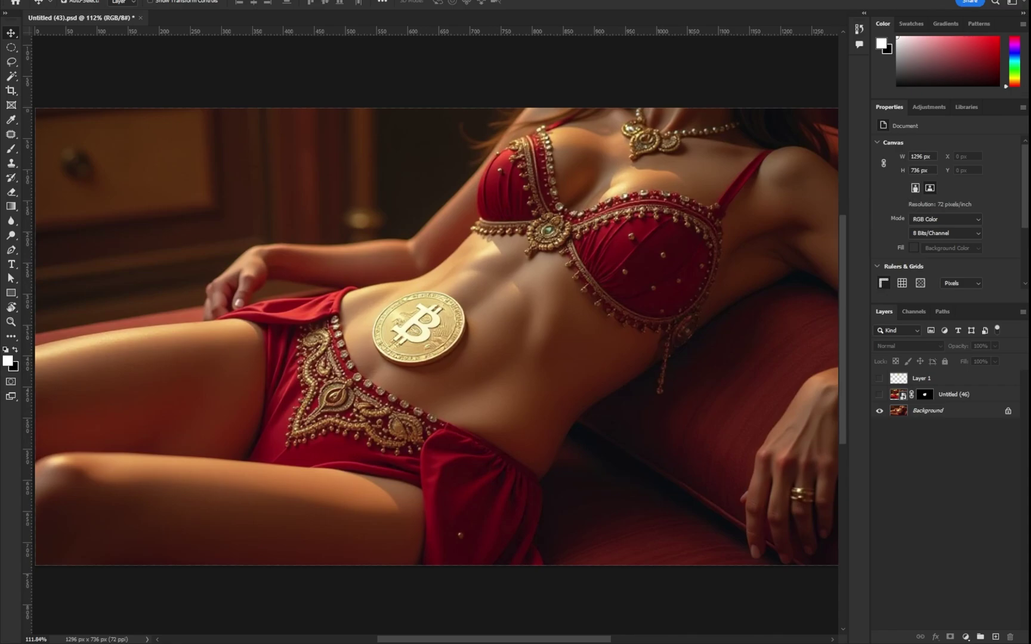
key(alt+Tab)
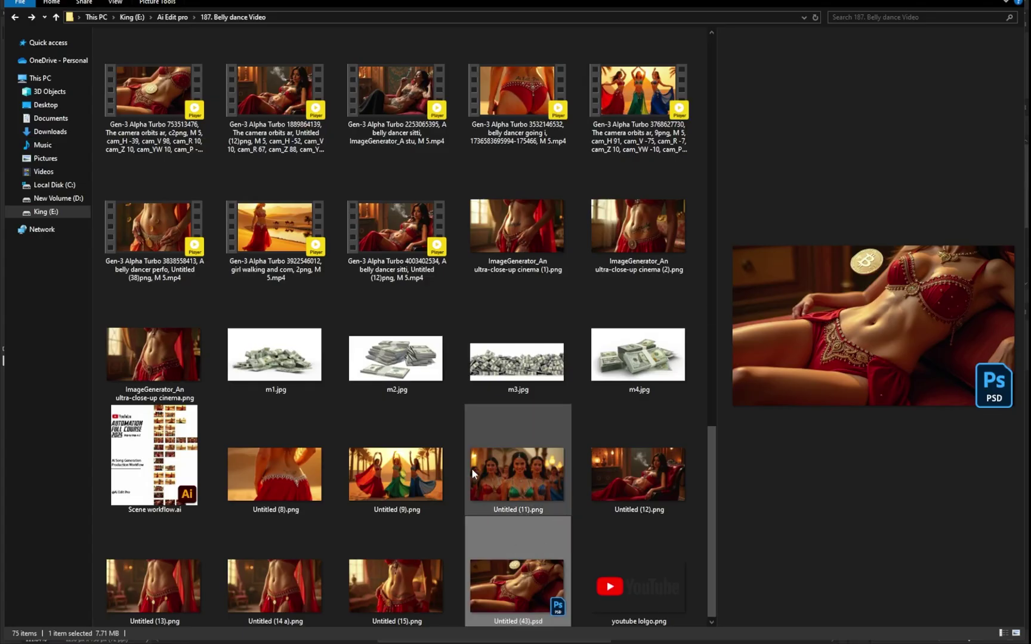
Step: Open the Arabic song folder and preview Untitled (42), (40) and (41).png
scroll(472, 467, up, 5)
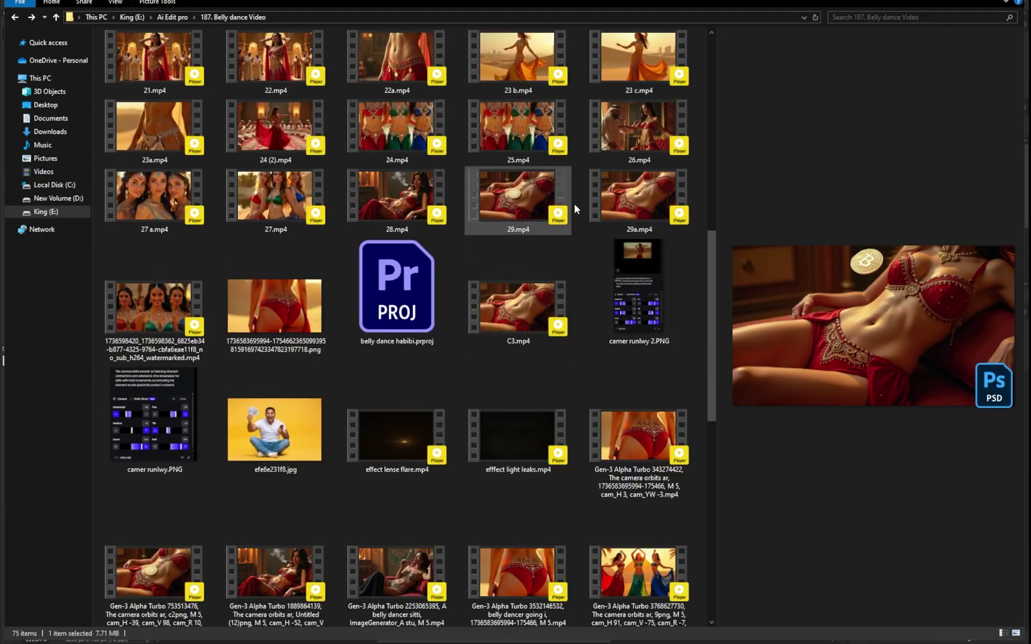
scroll(315, 398, up, 10)
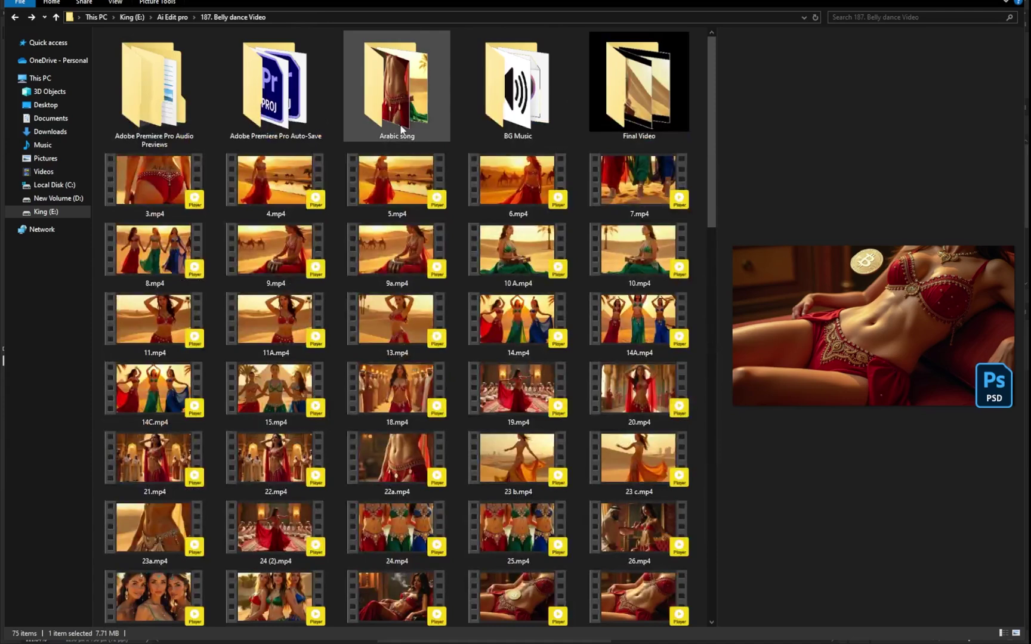
double_click(410, 108)
scroll(411, 268, down, 10)
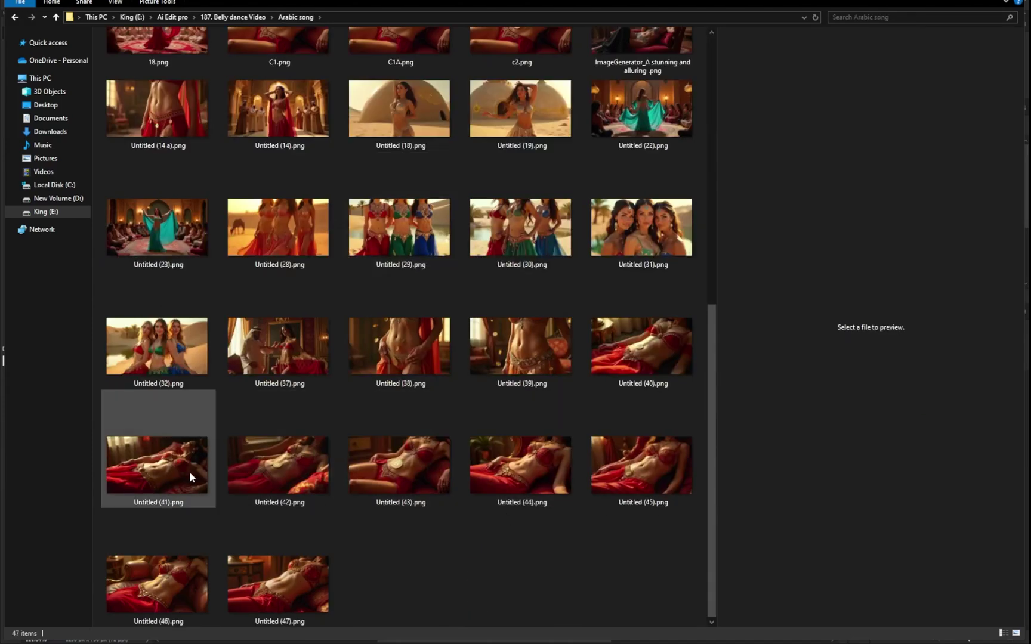
click(278, 472)
click(671, 333)
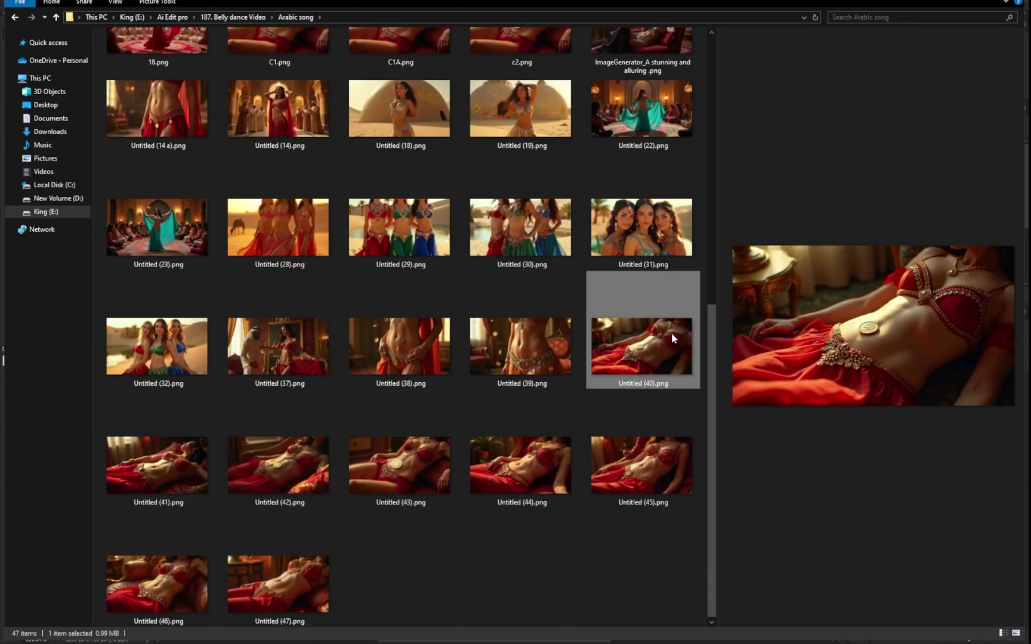
click(147, 479)
Step: Preview the remaining reclining-dancer images through Untitled (47).png, then recheck (43) and (40)
click(292, 478)
click(400, 472)
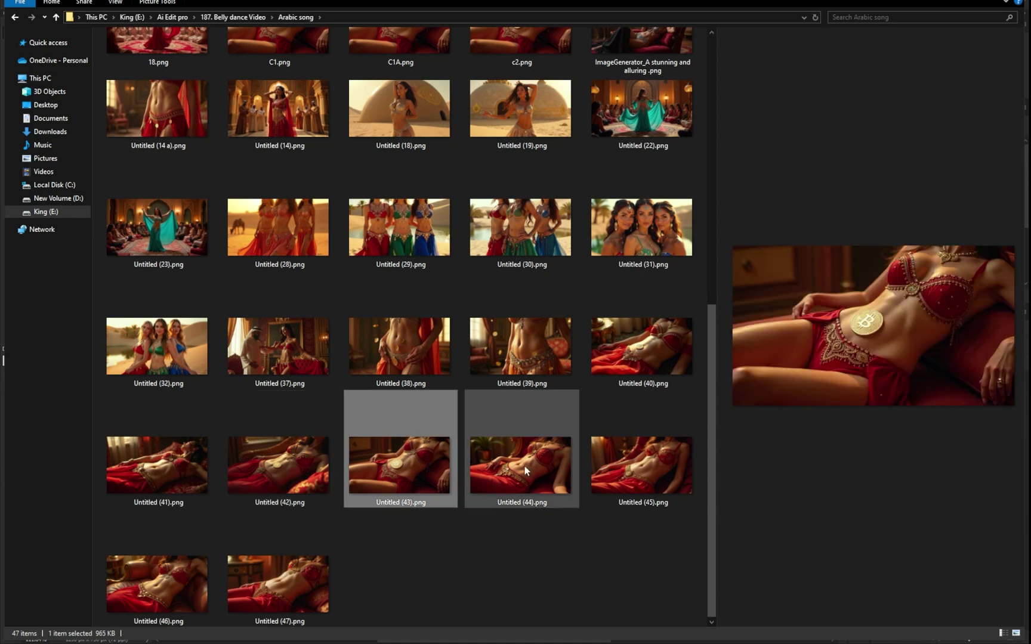
click(523, 465)
click(641, 472)
click(170, 596)
click(292, 582)
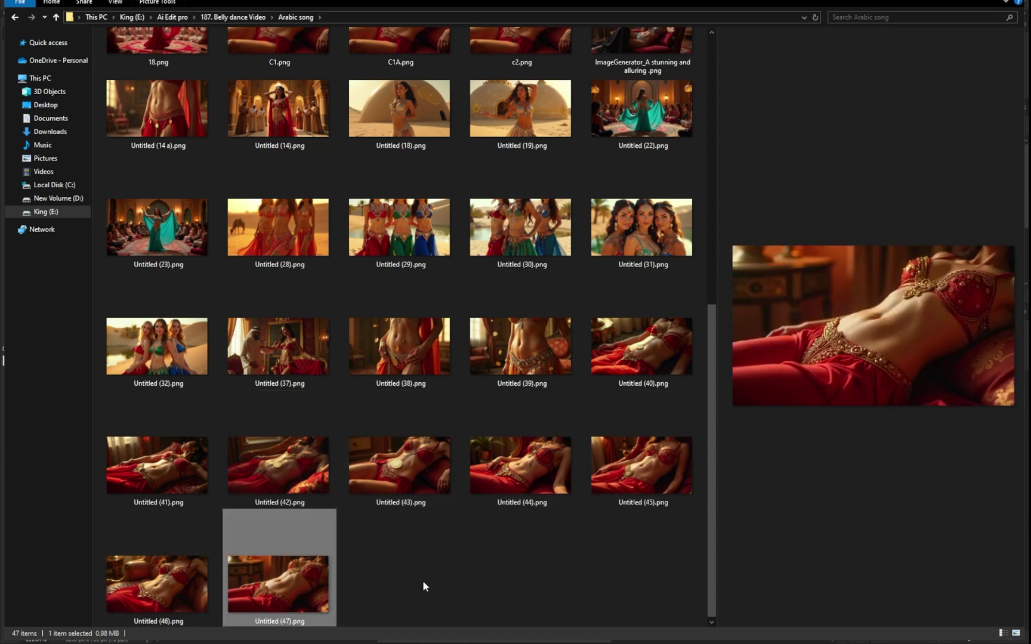
click(438, 559)
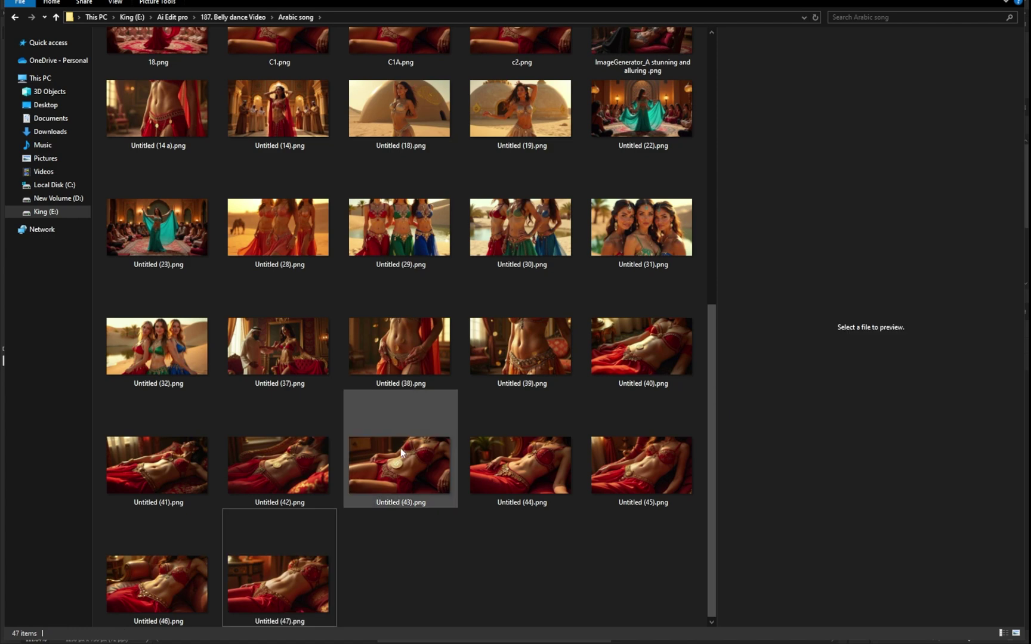
click(403, 457)
click(662, 338)
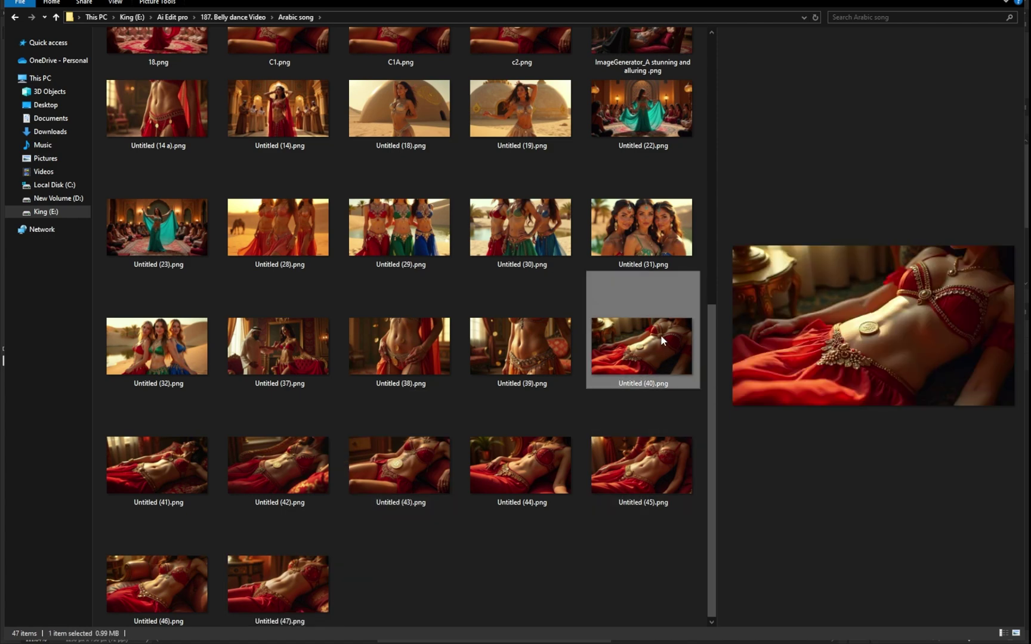
key(alt+Tab)
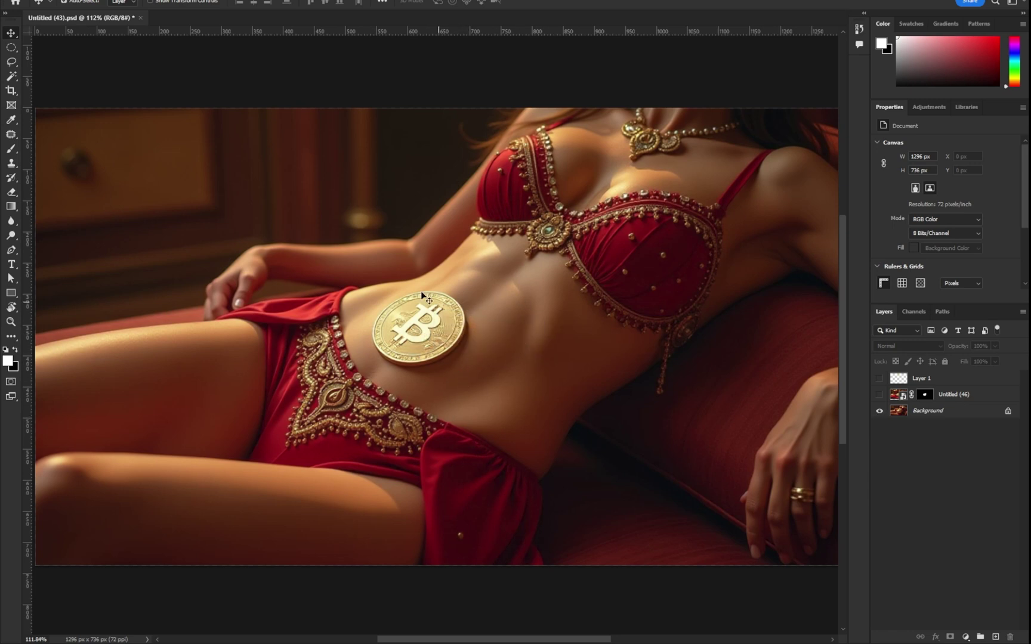
Step: Hide and re-show the Background to inspect the Untitled (46) navel patch on its own
alt+click(880, 395)
alt+click(880, 395)
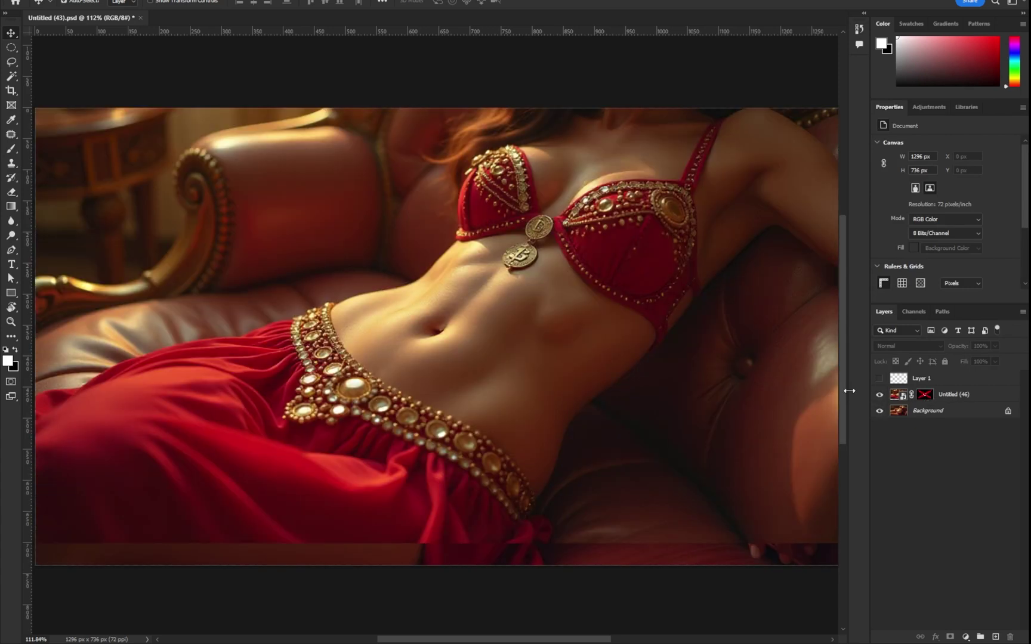
scroll(487, 340, down, 5)
scroll(484, 338, up, 3)
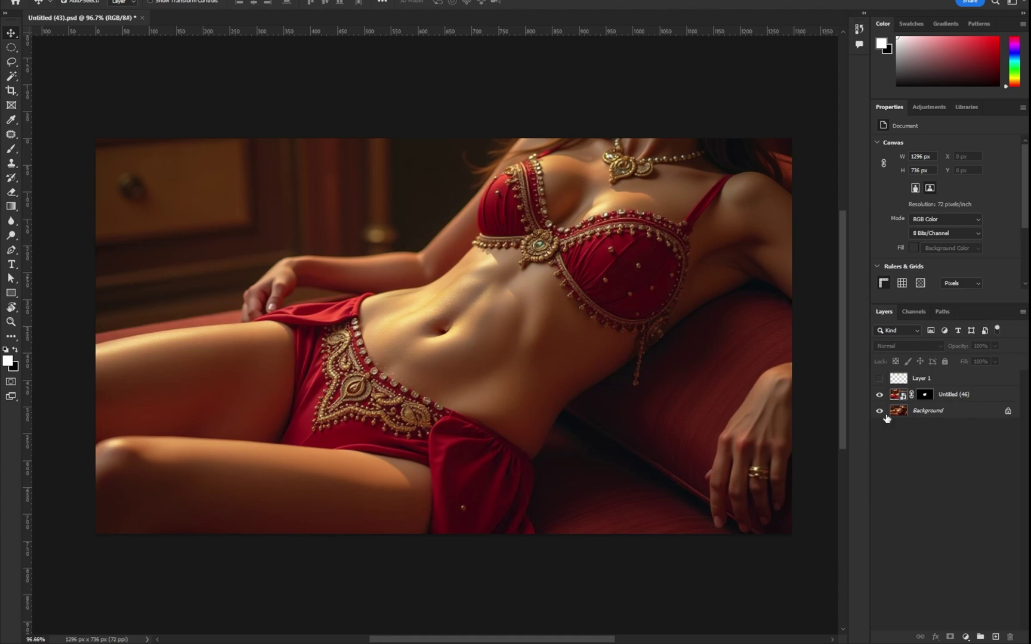
click(881, 411)
scroll(441, 336, up, 6)
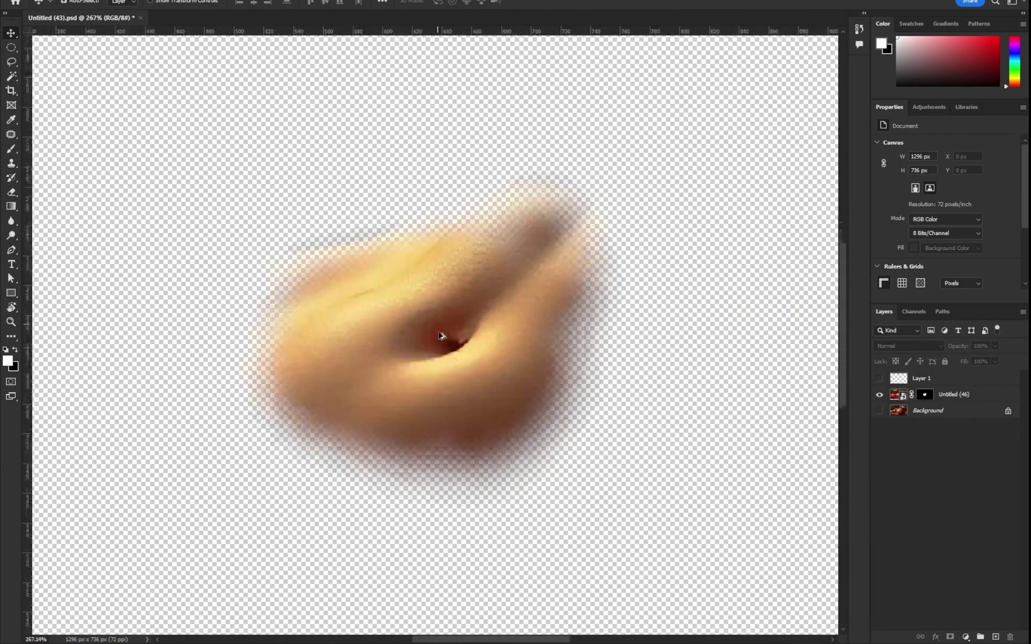
click(880, 411)
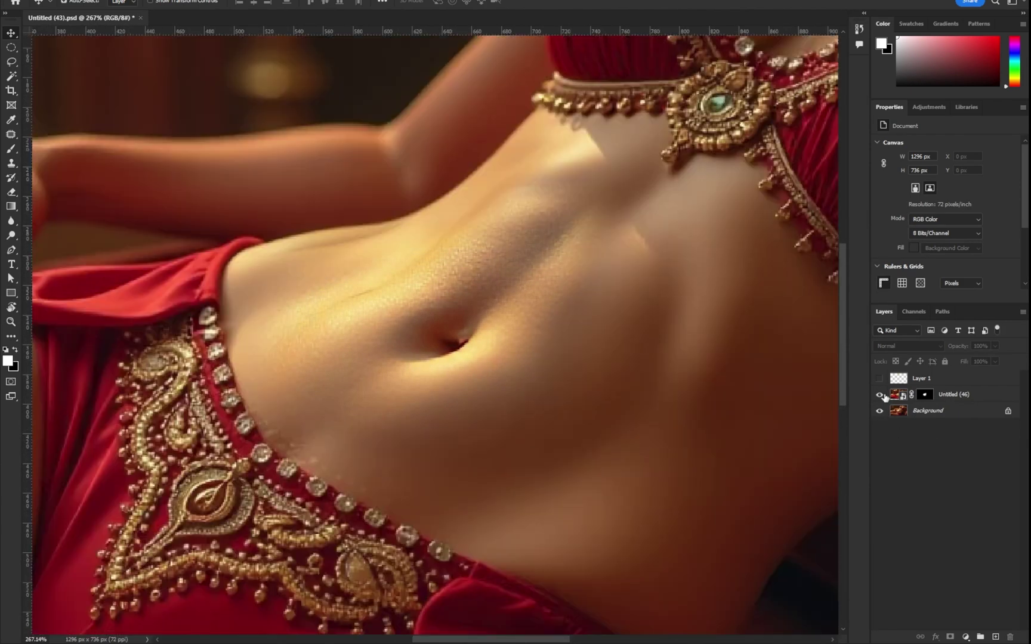
Step: Leave the Untitled (46) navel patch visible over the coin and target its layer mask
click(880, 395)
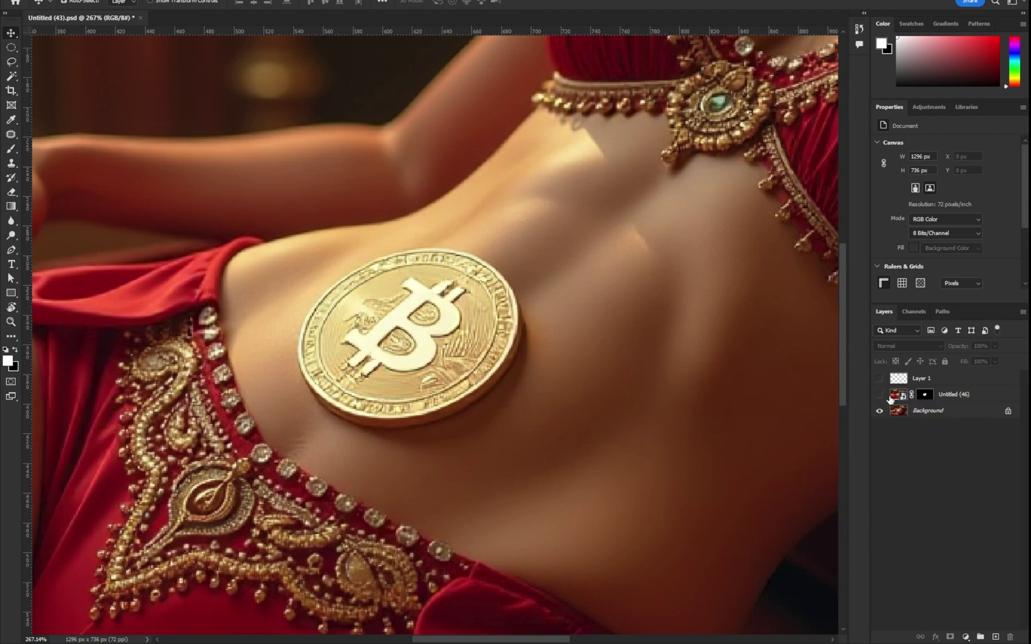
click(880, 395)
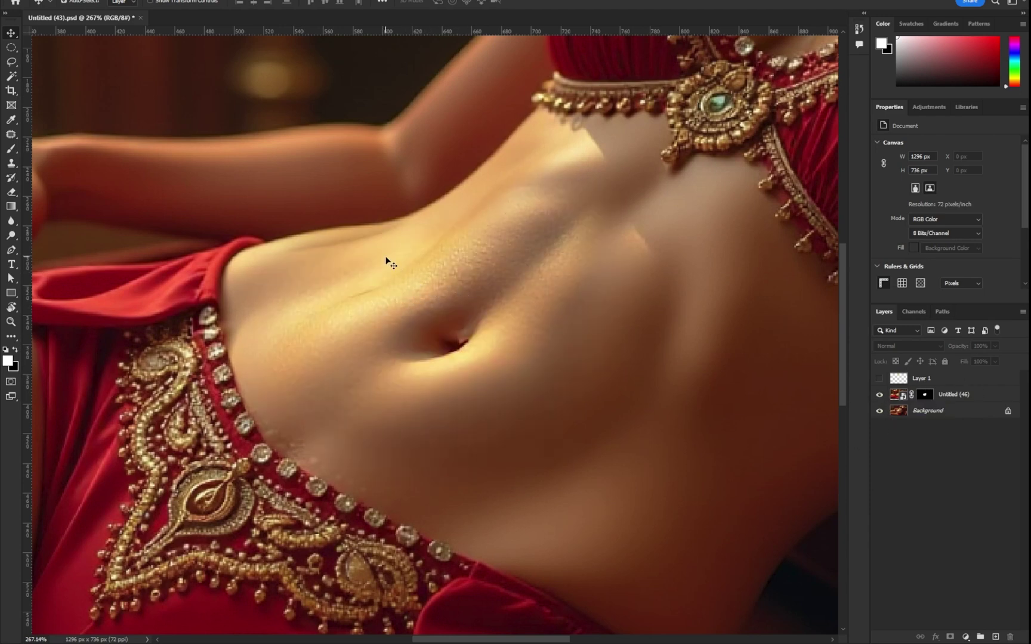
scroll(386, 261, down, 2)
click(921, 394)
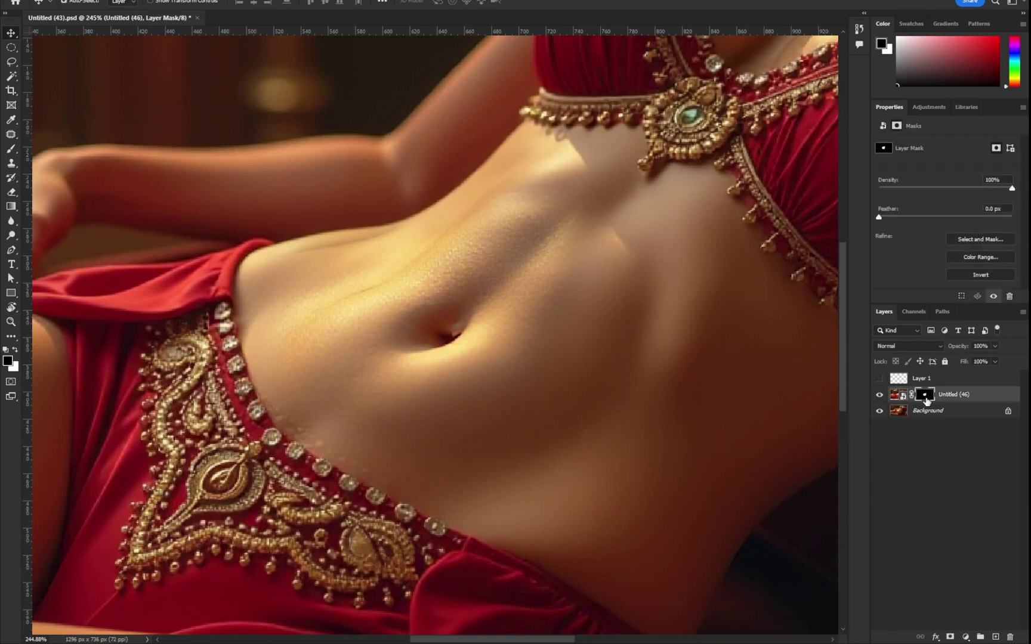
Step: Disable and re-enable the Untitled (46) layer mask to see its effect
shift+click(926, 398)
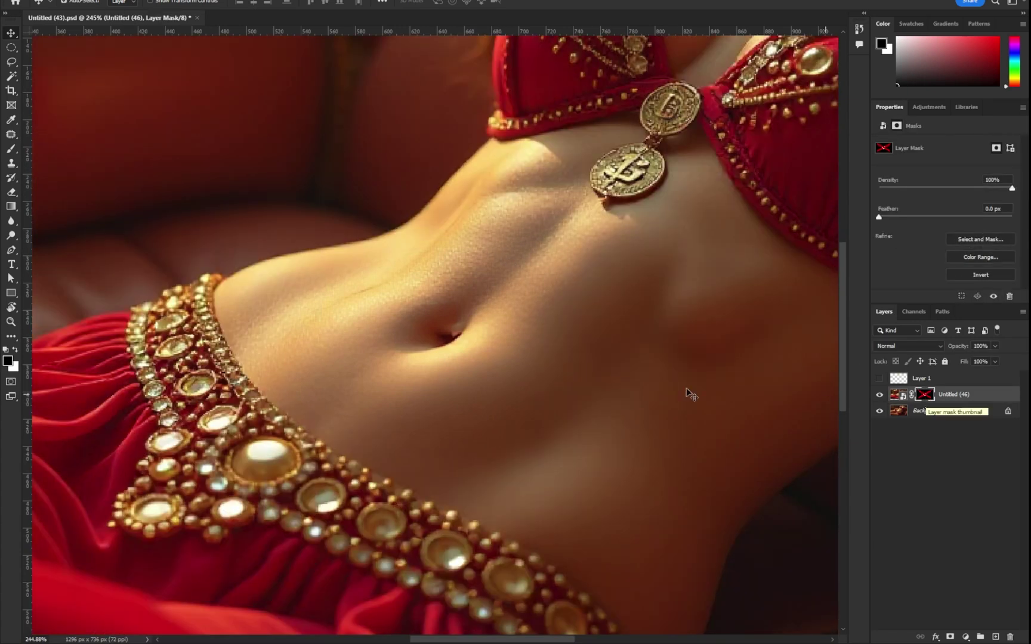
shift+click(927, 394)
scroll(438, 298, down, 8)
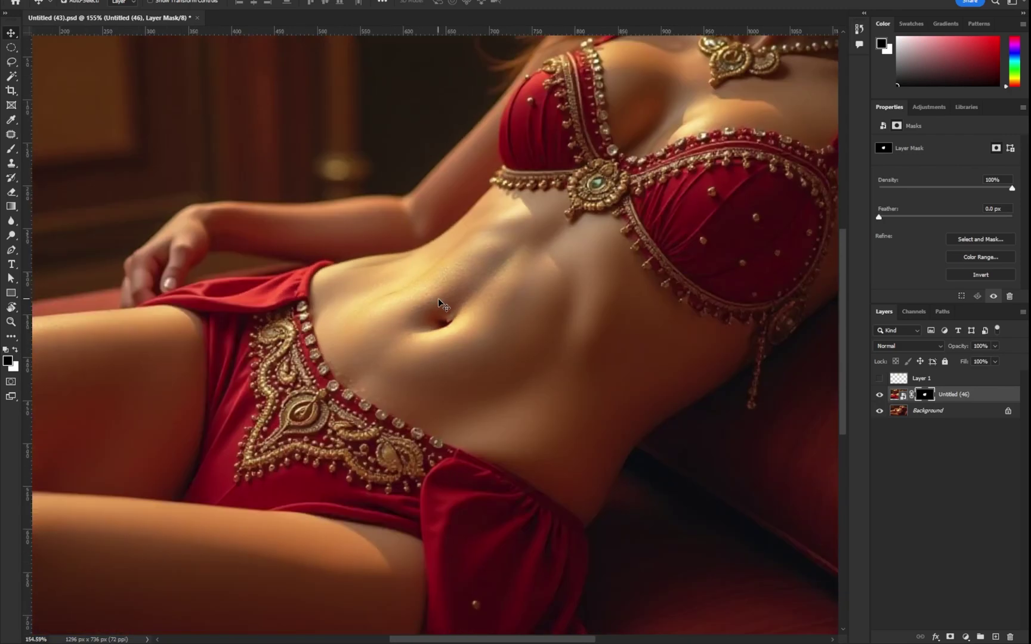
scroll(456, 301, up, 6)
scroll(456, 301, down, 4)
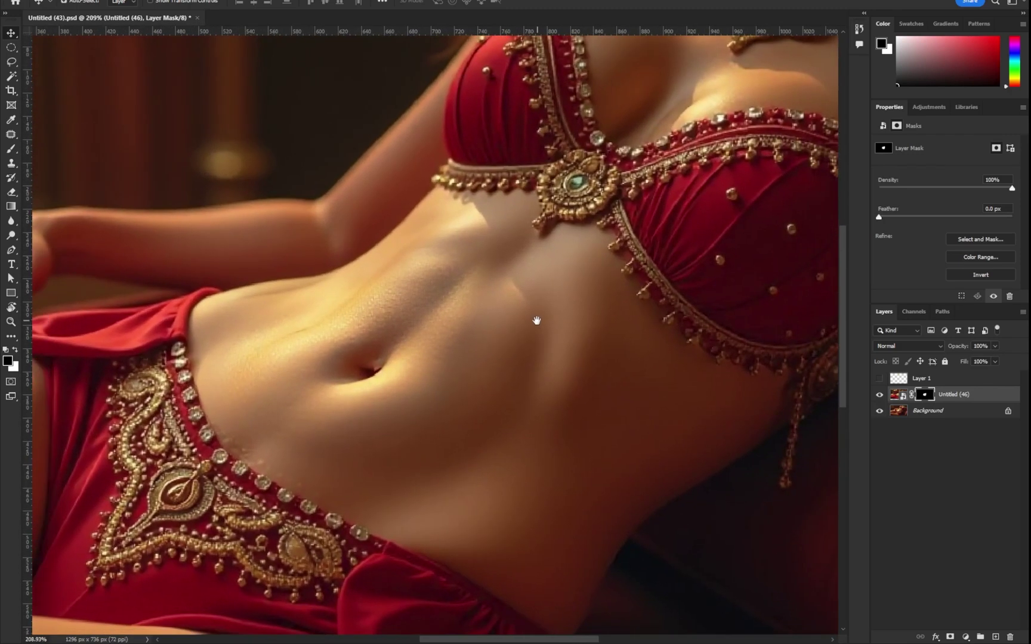
scroll(486, 341, up, 4)
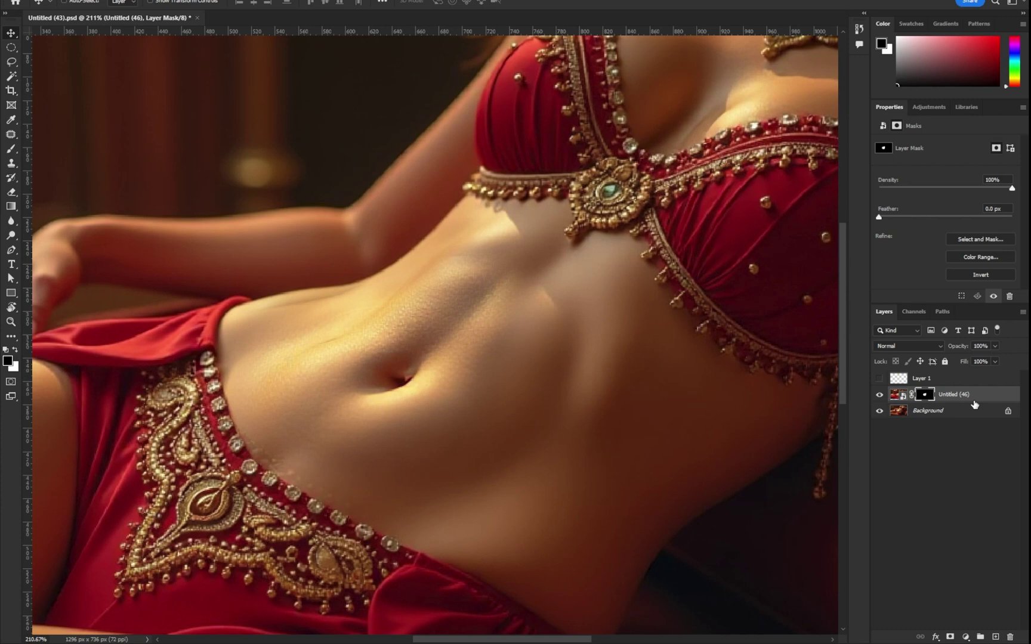
Step: Duplicate the Untitled (46) layer, then delete the copy
key(ctrl+j)
key(x)
click(881, 395)
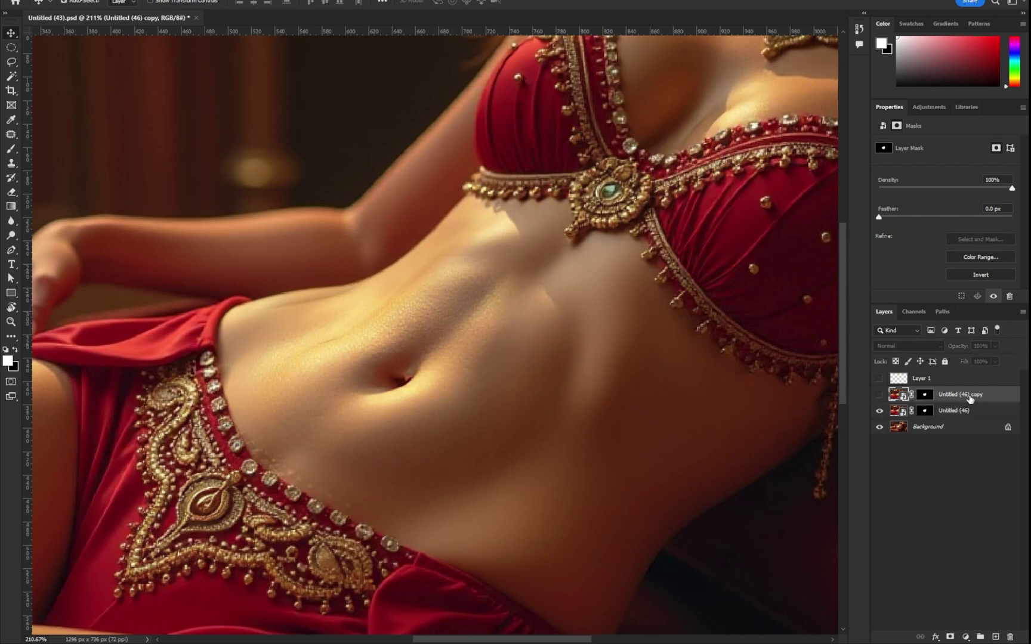
key(Delete)
Step: Delete the Untitled (46) layer mask and toggle the layer to compare with the Background
click(923, 404)
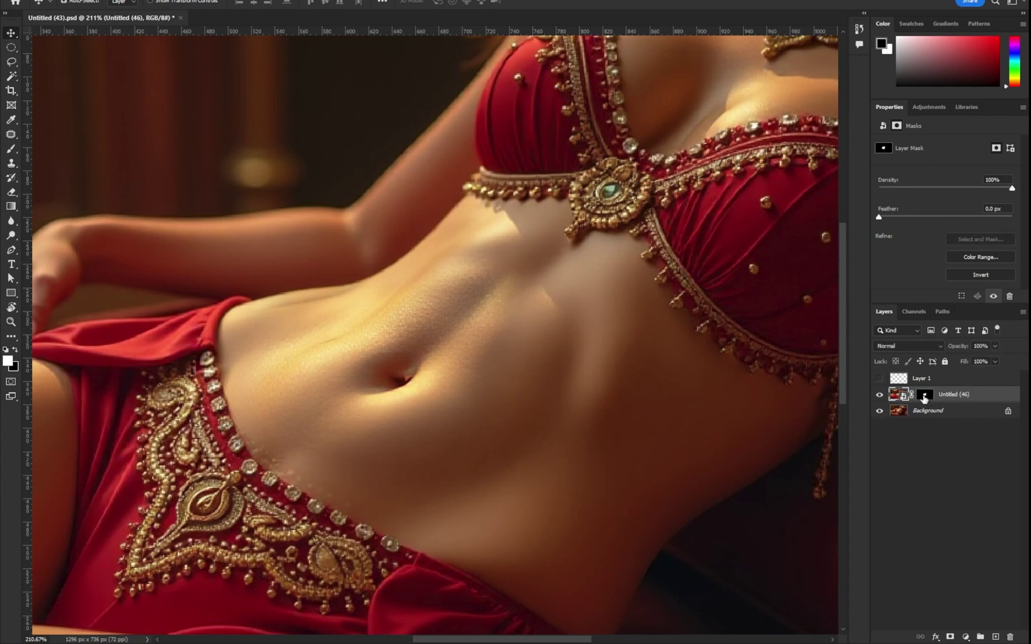
right_click(924, 401)
click(945, 418)
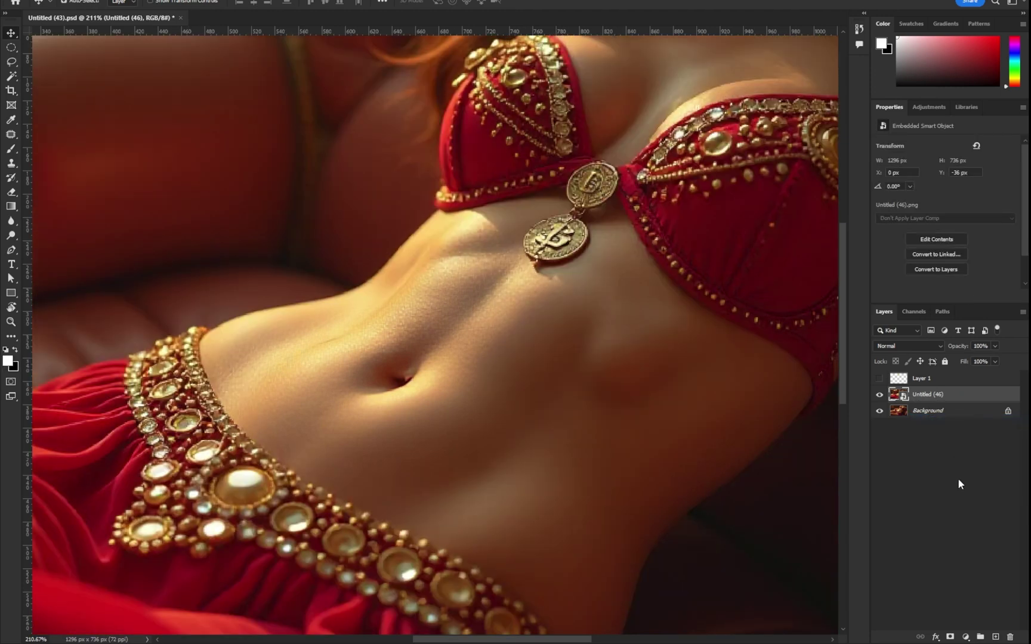
click(949, 442)
click(898, 382)
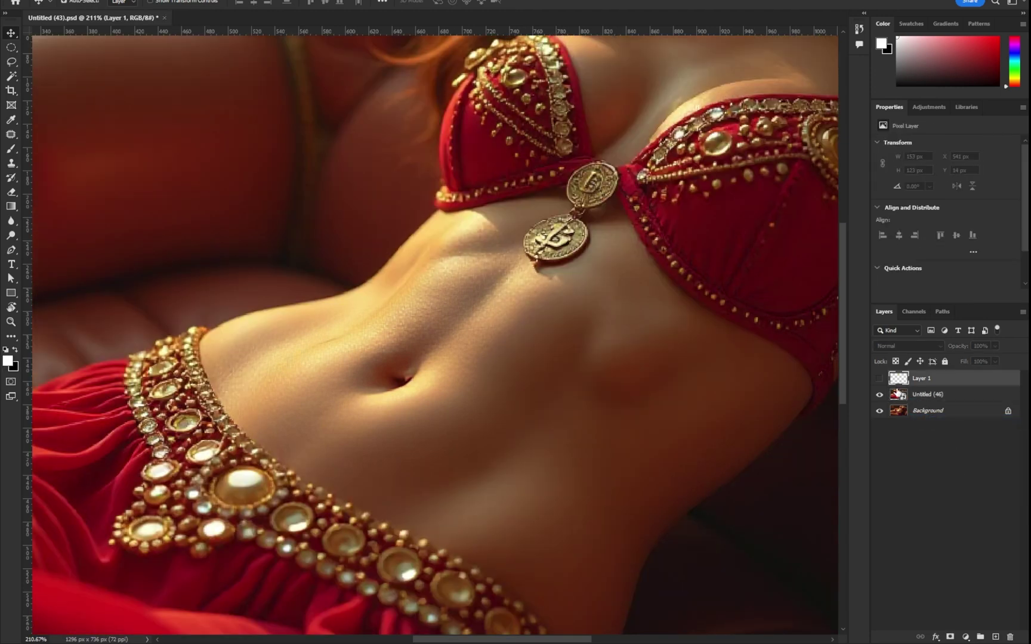
click(896, 397)
click(879, 395)
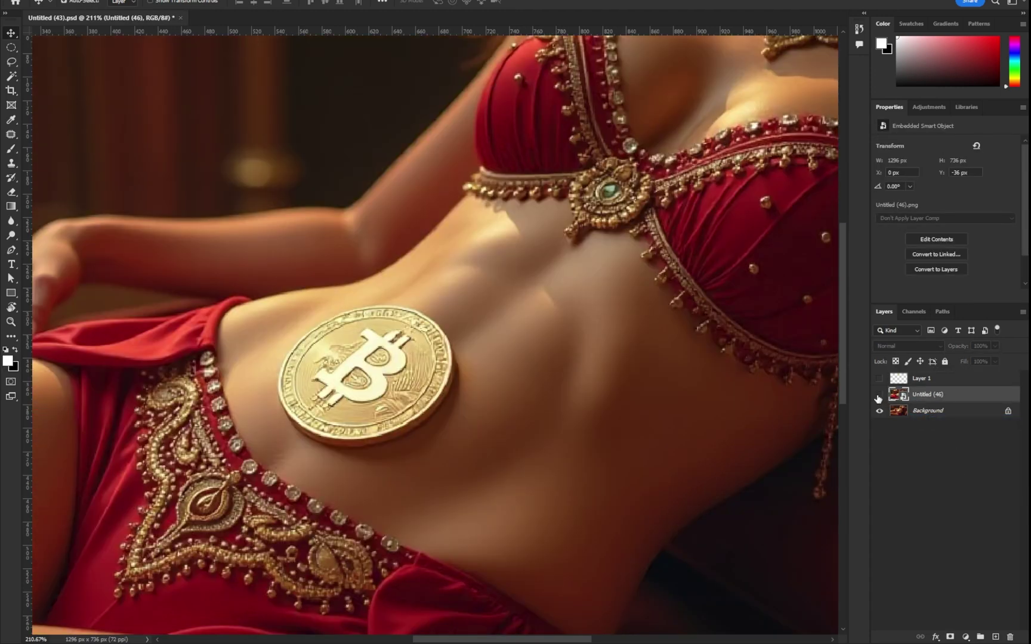
click(879, 395)
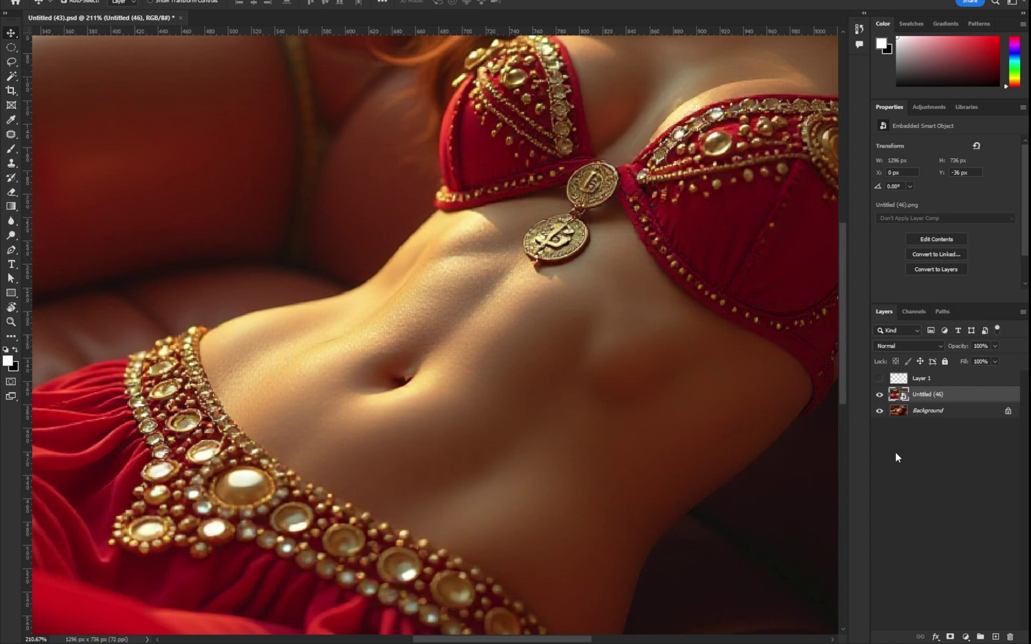
Step: Give Untitled (46) a black hide-all mask and set the brush to 275 px, 0% hardness
alt+click(951, 638)
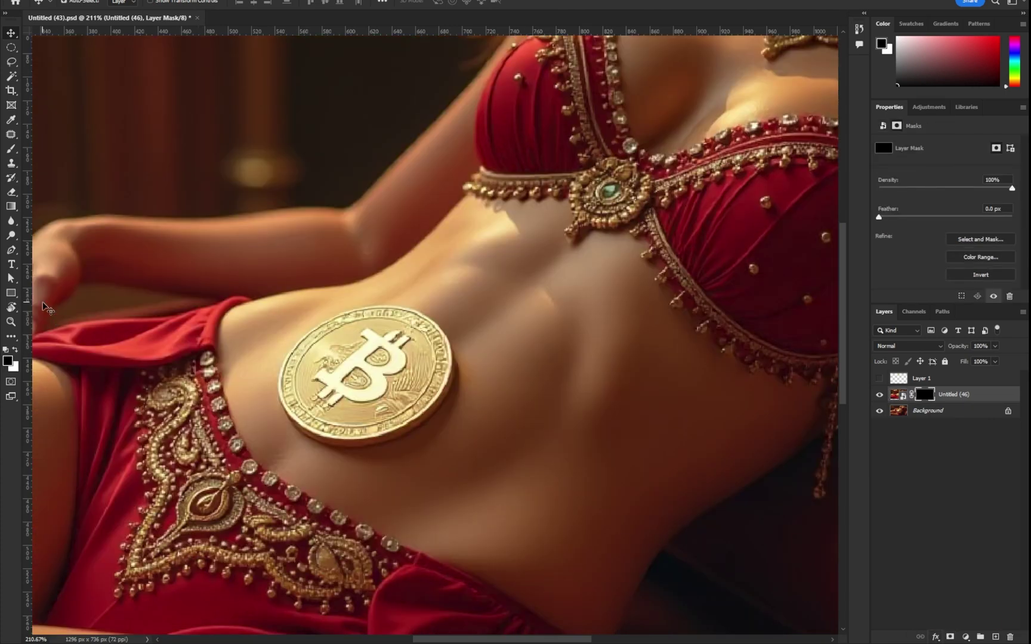
click(8, 153)
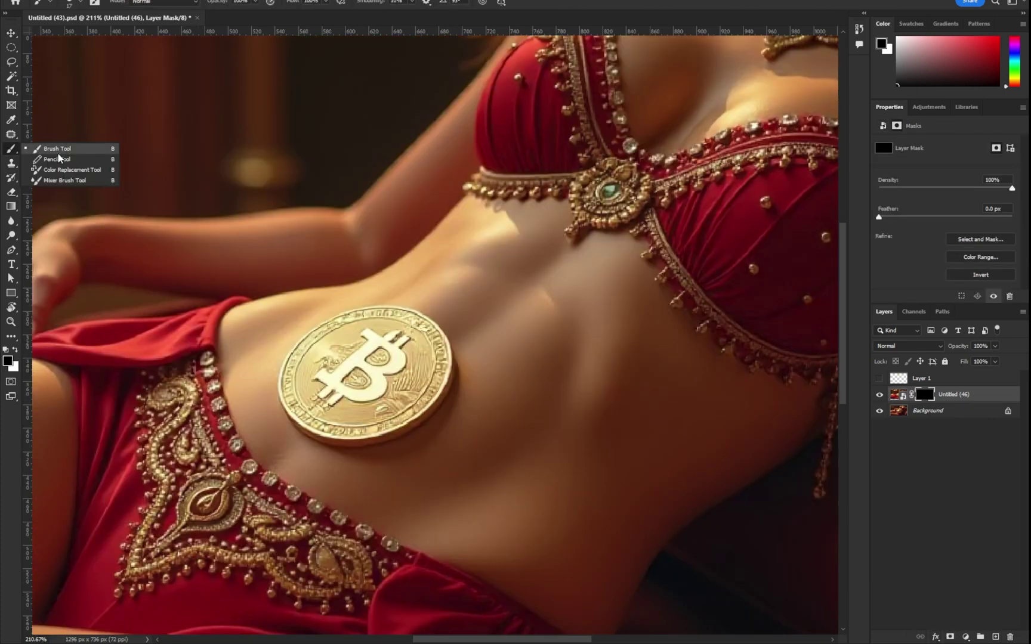
drag(364, 370, 466, 384)
right_click(465, 384)
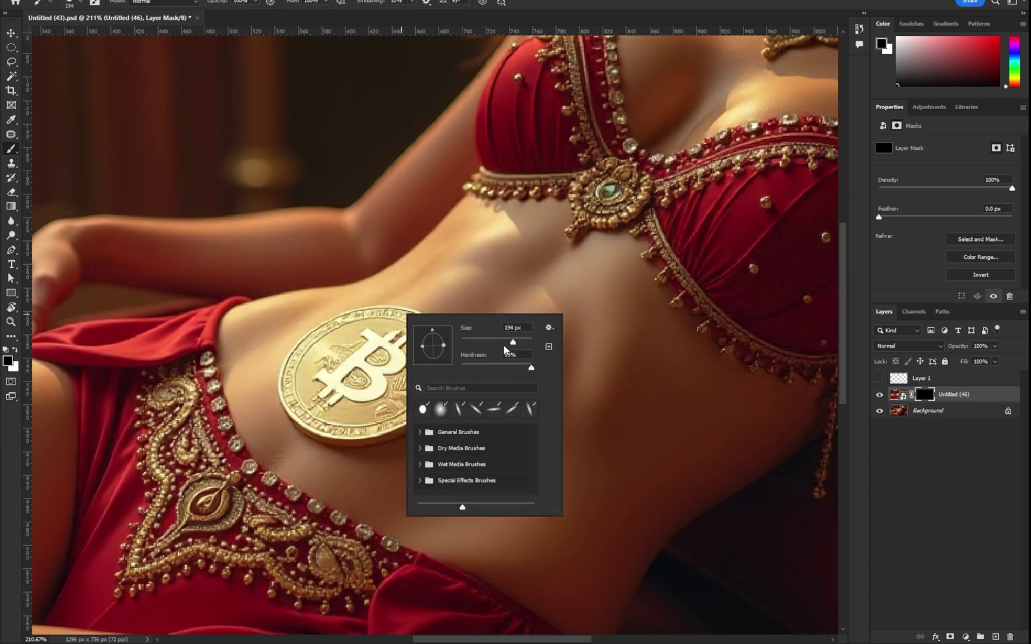
drag(514, 347, 464, 370)
drag(341, 335, 221, 336)
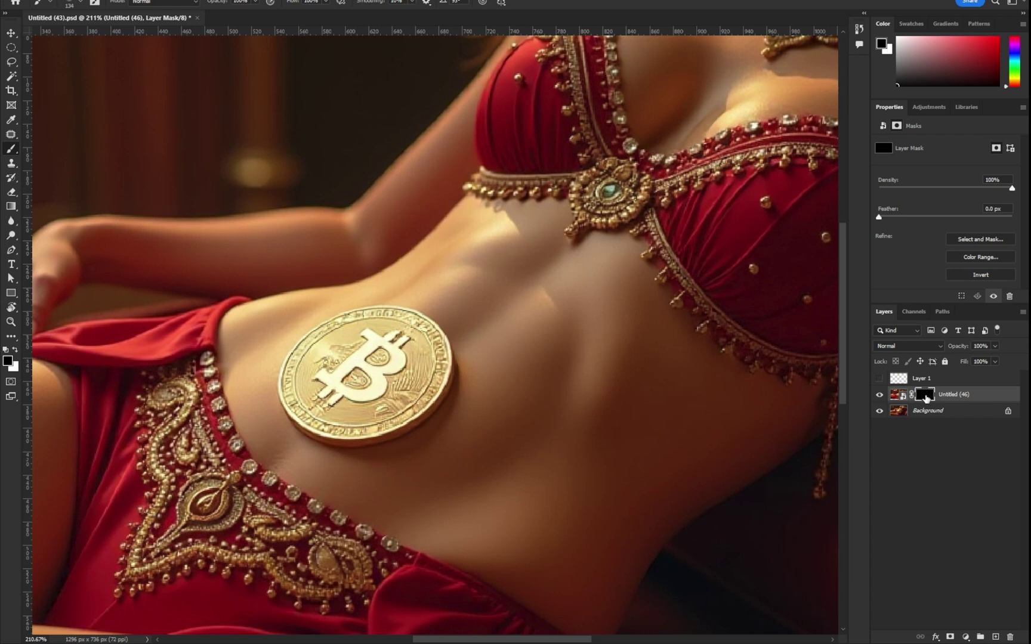
Step: Paint white over the Bitcoin coin on the Untitled (46) mask to show the navel, then hide that layer
key(x)
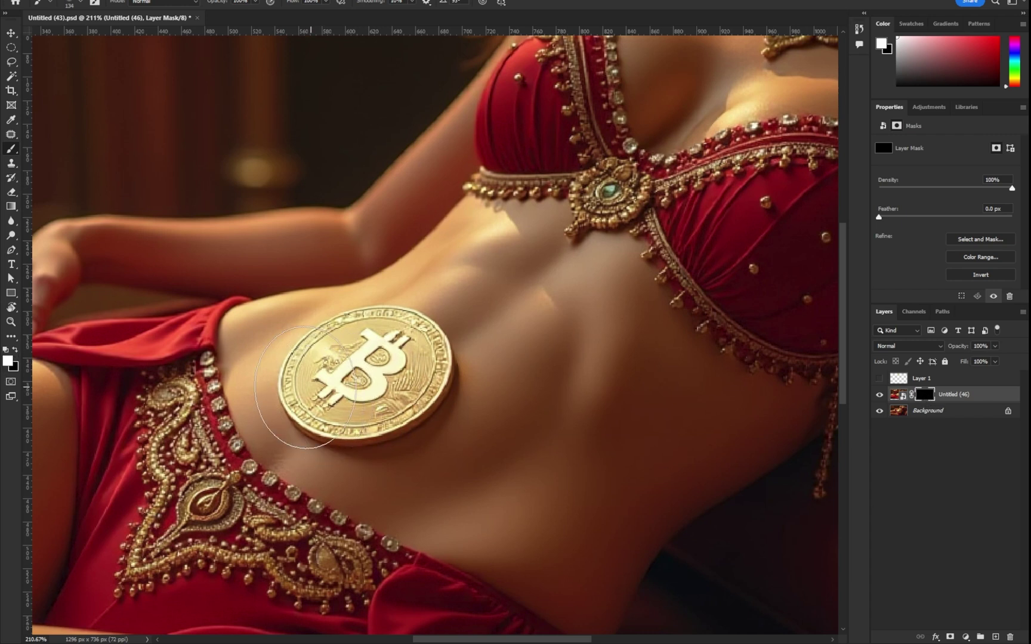
mouse_move(311, 382)
mouse_down()
mouse_move(388, 367)
mouse_move(466, 370)
mouse_move(370, 337)
mouse_move(364, 346)
mouse_move(381, 345)
mouse_up()
mouse_move(315, 372)
mouse_down()
mouse_move(399, 334)
mouse_move(302, 389)
mouse_move(351, 349)
mouse_move(362, 353)
mouse_move(321, 396)
mouse_move(369, 432)
mouse_move(315, 421)
mouse_move(414, 429)
mouse_move(490, 363)
mouse_up()
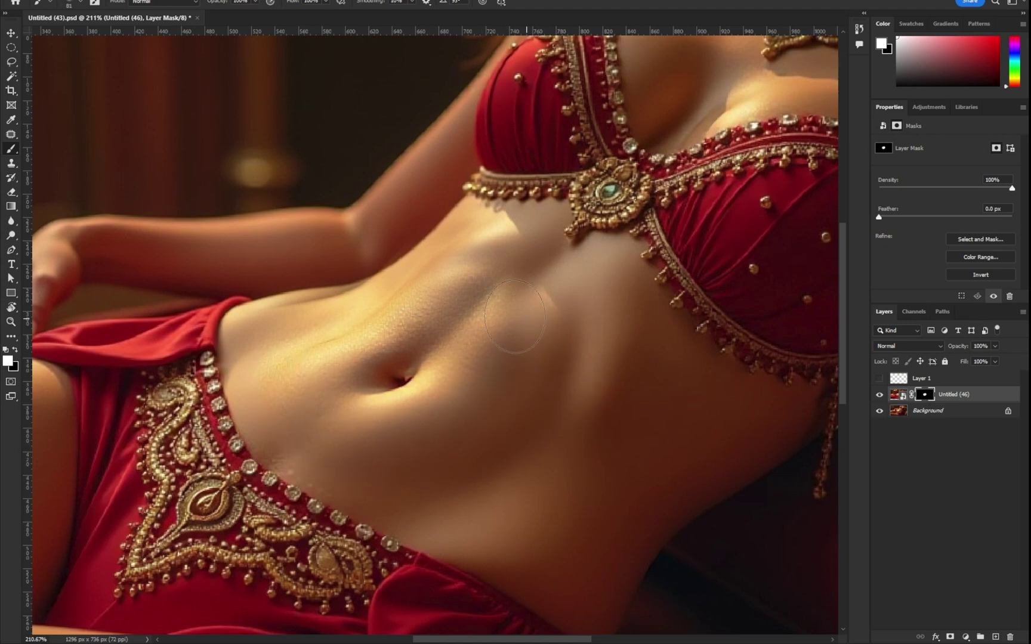
scroll(442, 325, down, 5)
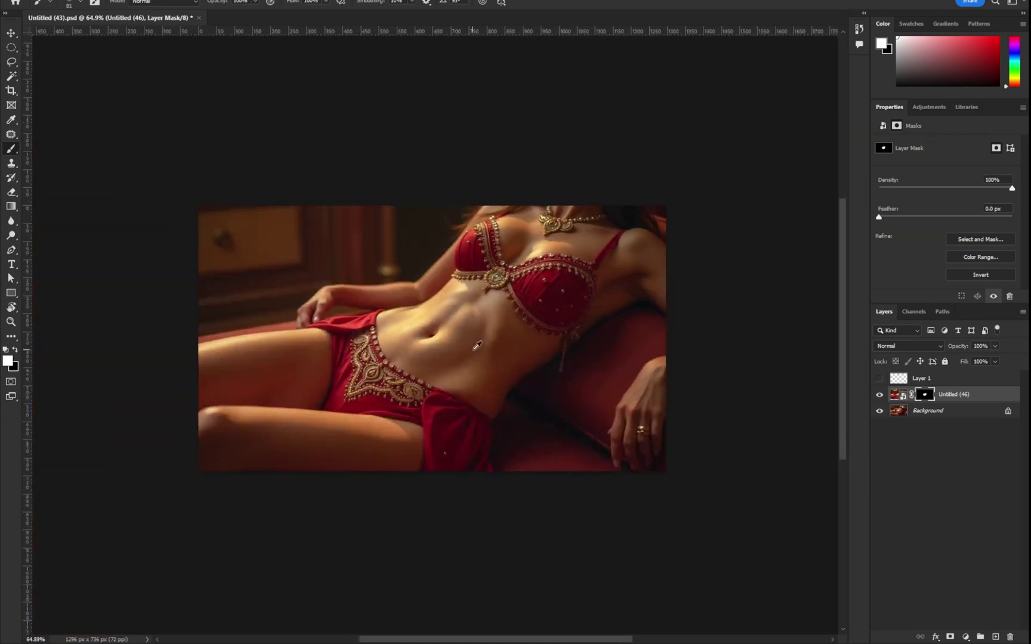
scroll(472, 345, up, 3)
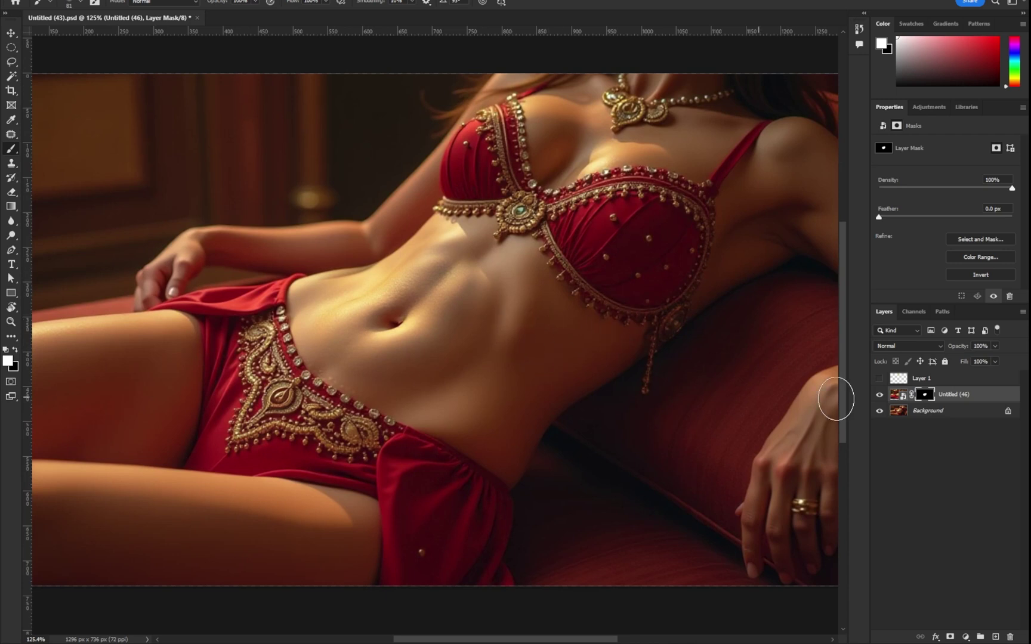
click(879, 395)
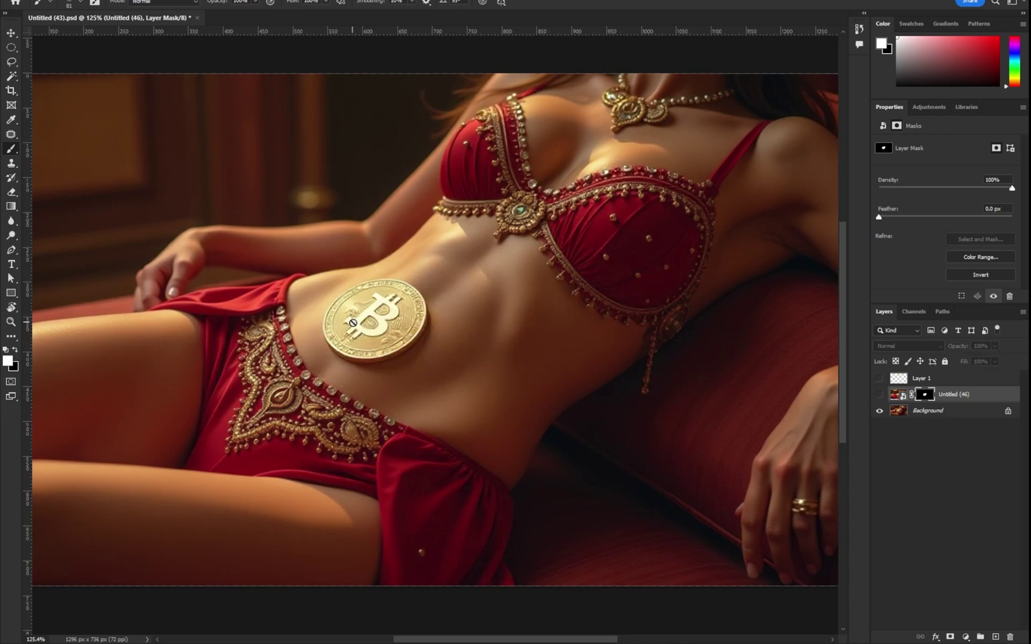
scroll(361, 327, up, 4)
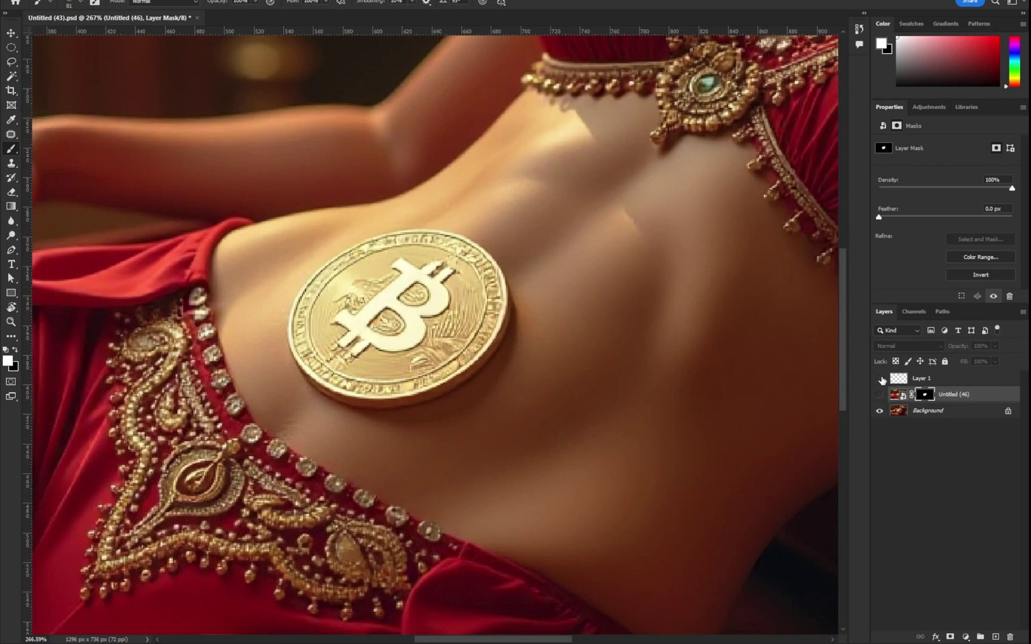
Step: Move Layer 1's spare coin onto the belly and show Untitled (46) again
key(v)
scroll(485, 336, down, 5)
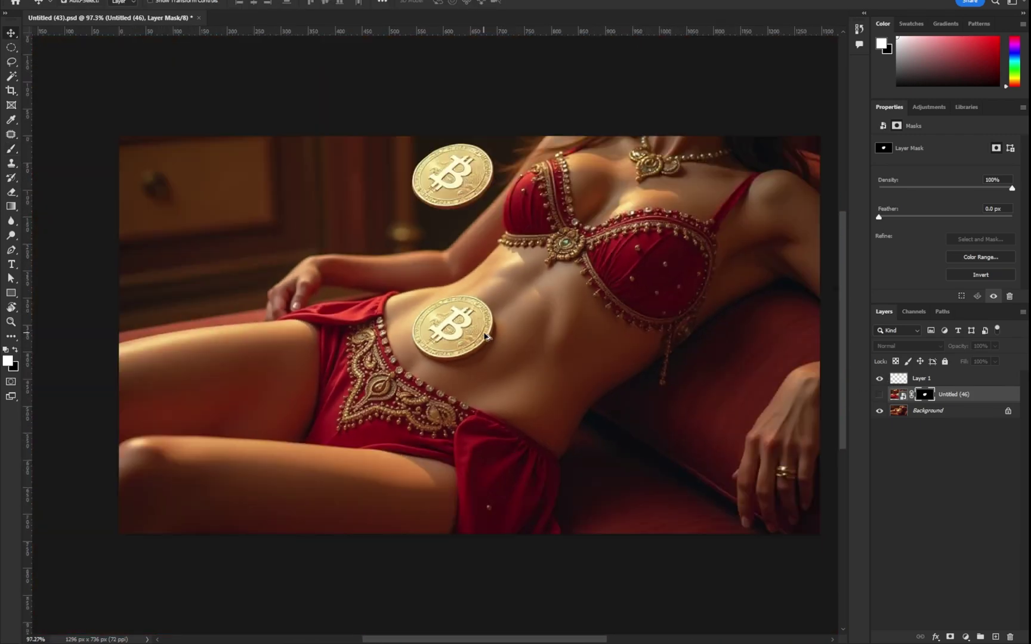
scroll(459, 227, up, 2)
scroll(596, 238, up, 1)
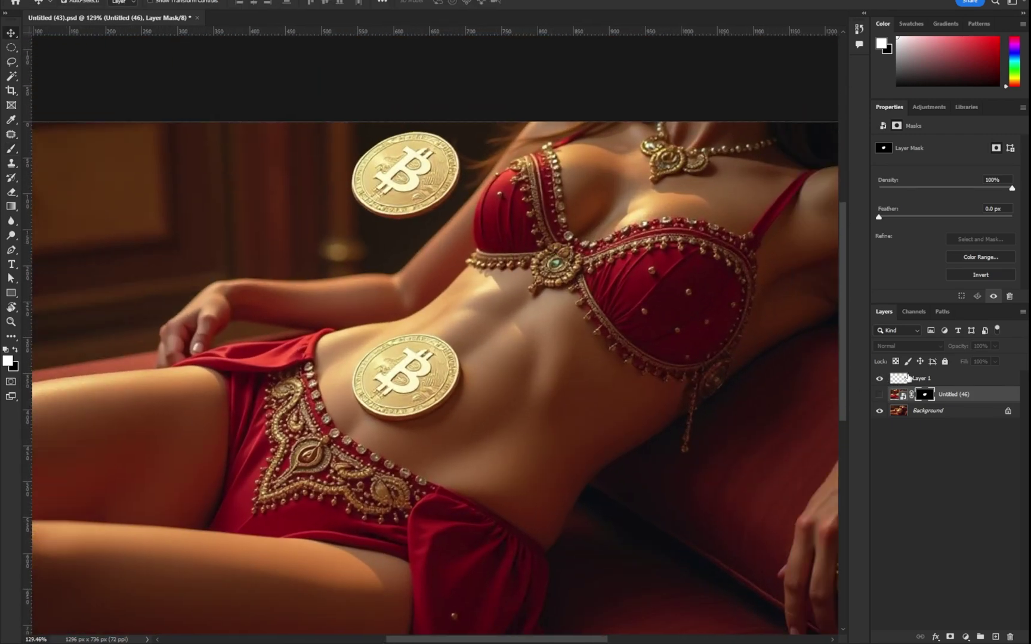
click(880, 380)
click(880, 379)
drag(409, 172, 414, 199)
click(880, 395)
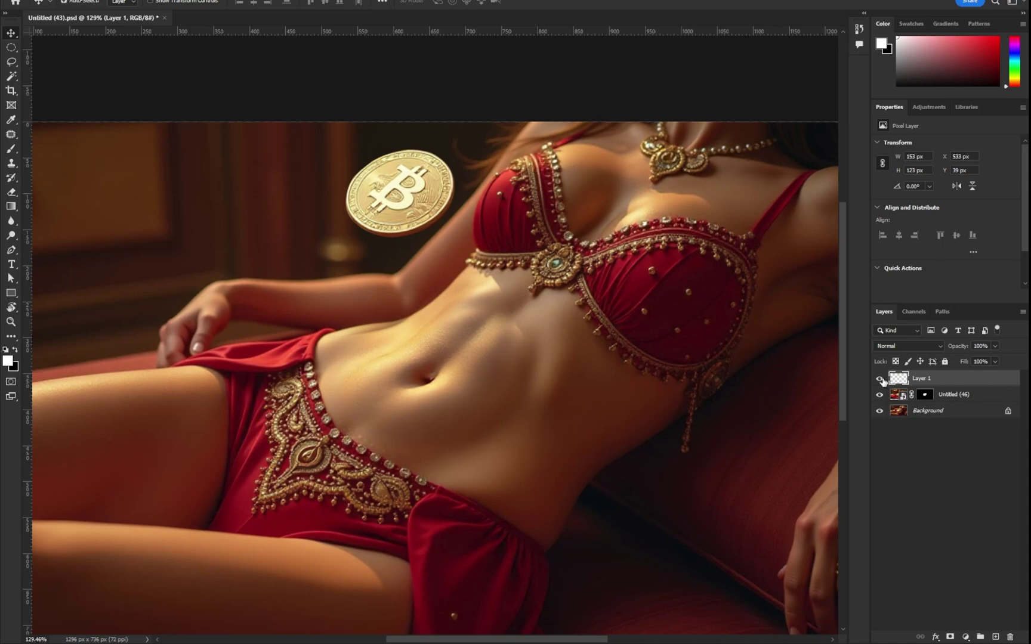
scroll(455, 336, down, 3)
scroll(456, 336, up, 1)
Step: In File Explorer, preview the saved C1A.png and c2.png dancer images
key(alt+Tab)
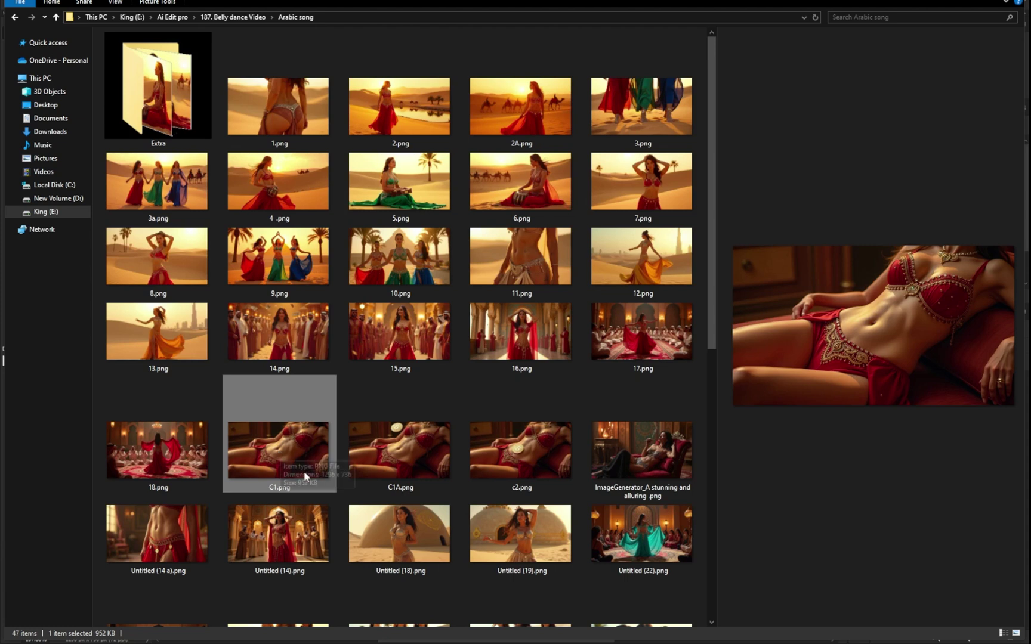
click(413, 450)
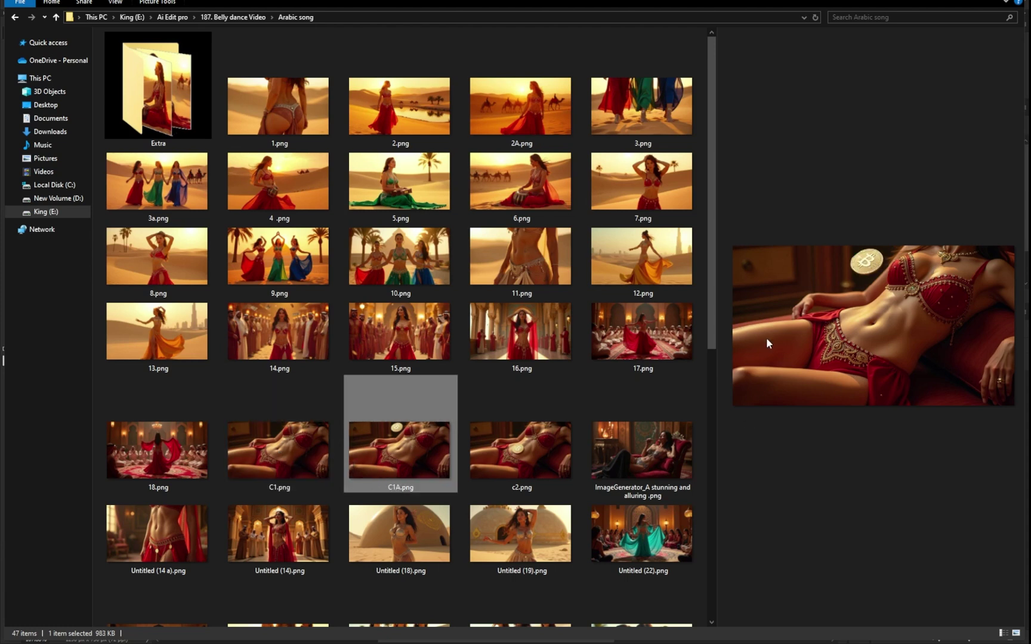
click(519, 466)
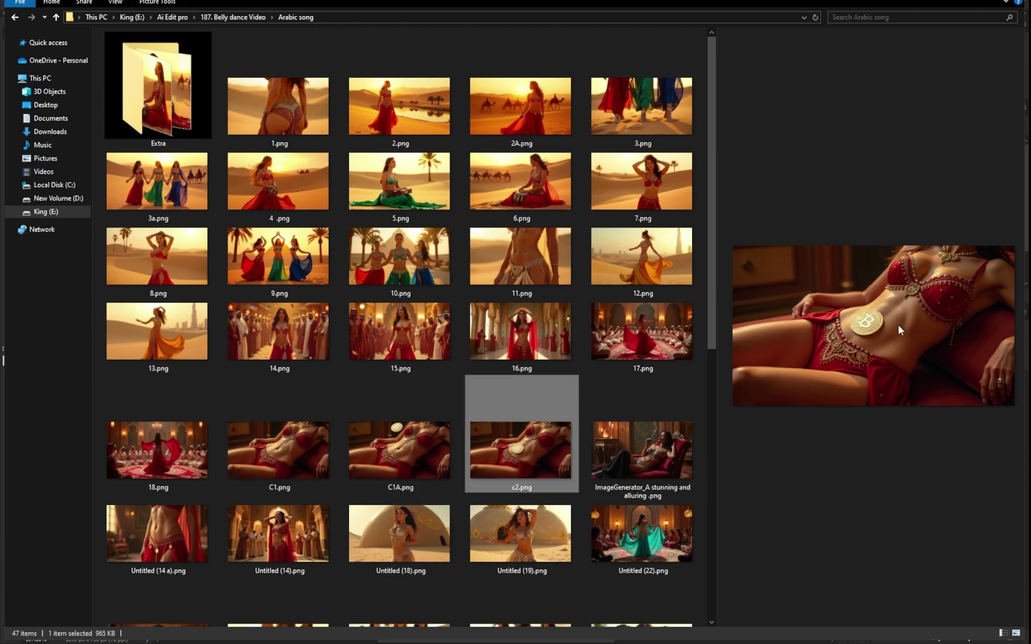
Step: Scroll back through the earlier belly-dancer prompts in the ChatGPT conversation
key(alt+Tab)
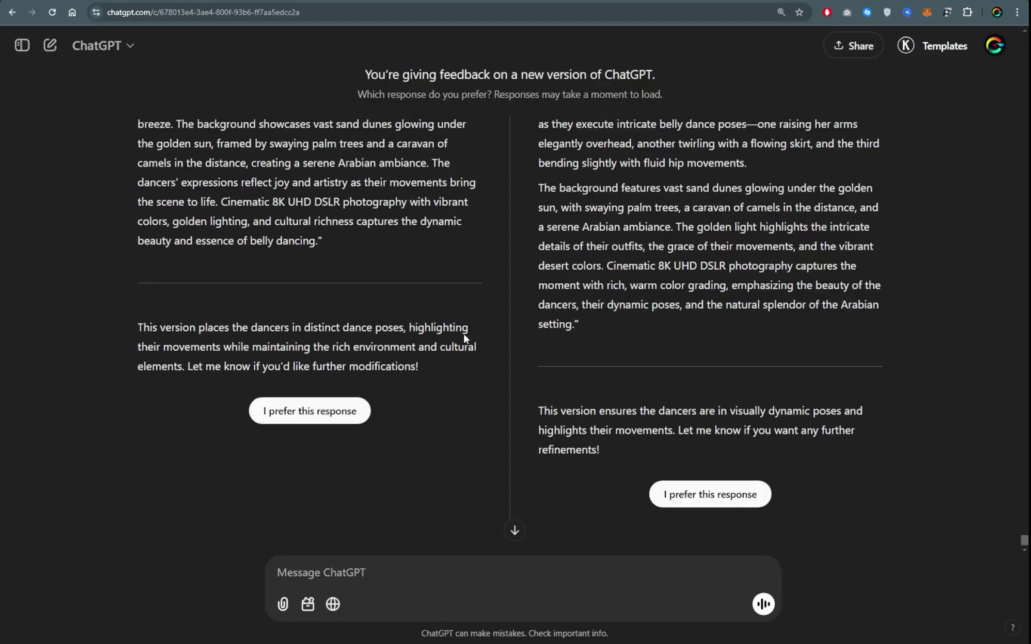
scroll(463, 333, up, 10)
scroll(464, 335, up, 20)
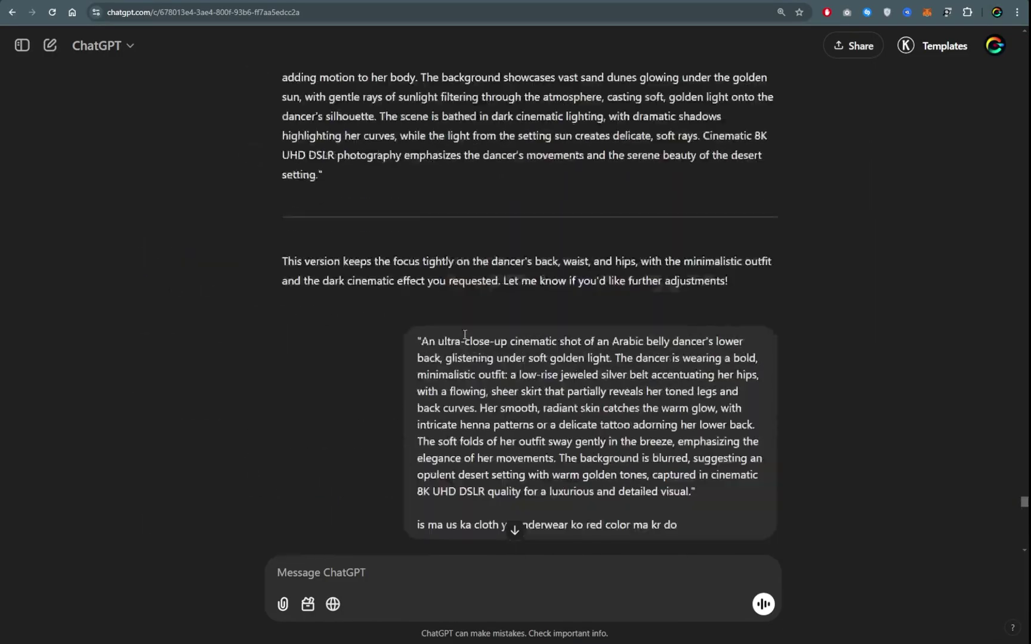
scroll(465, 335, up, 20)
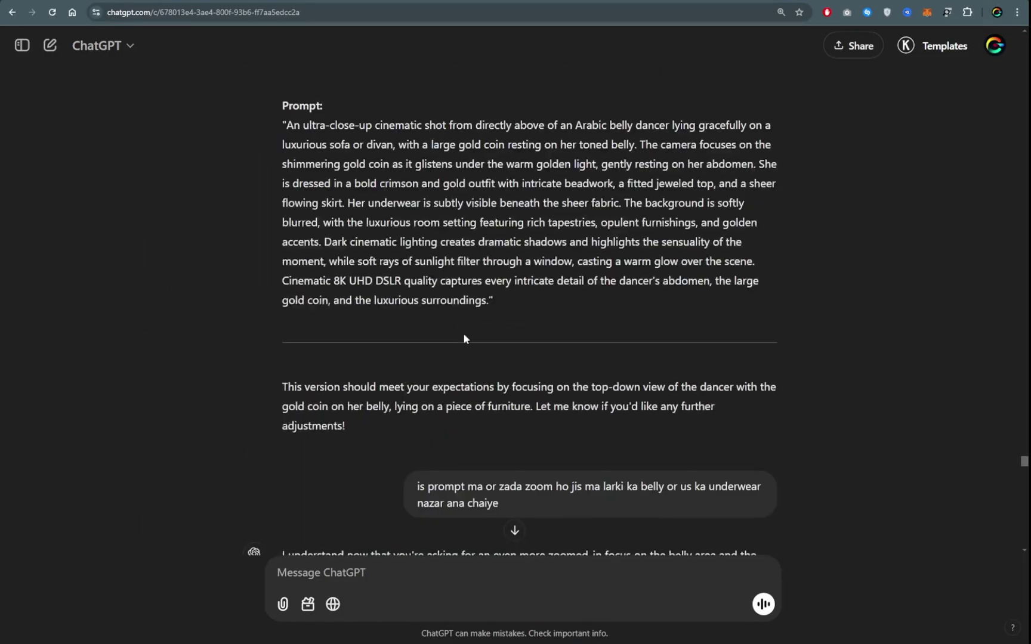
scroll(464, 338, up, 20)
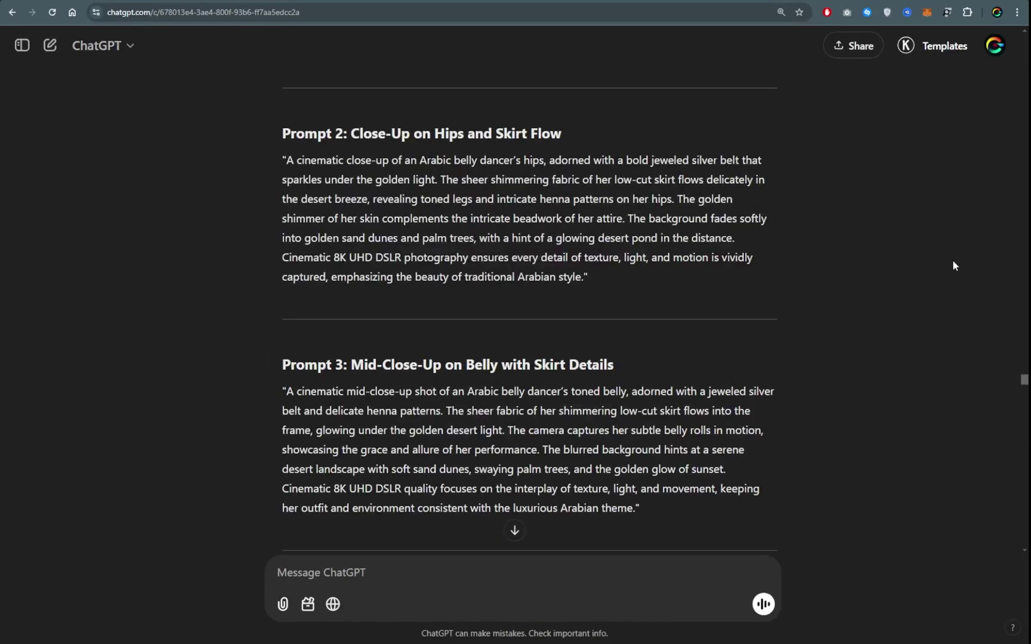
key(alt+Tab)
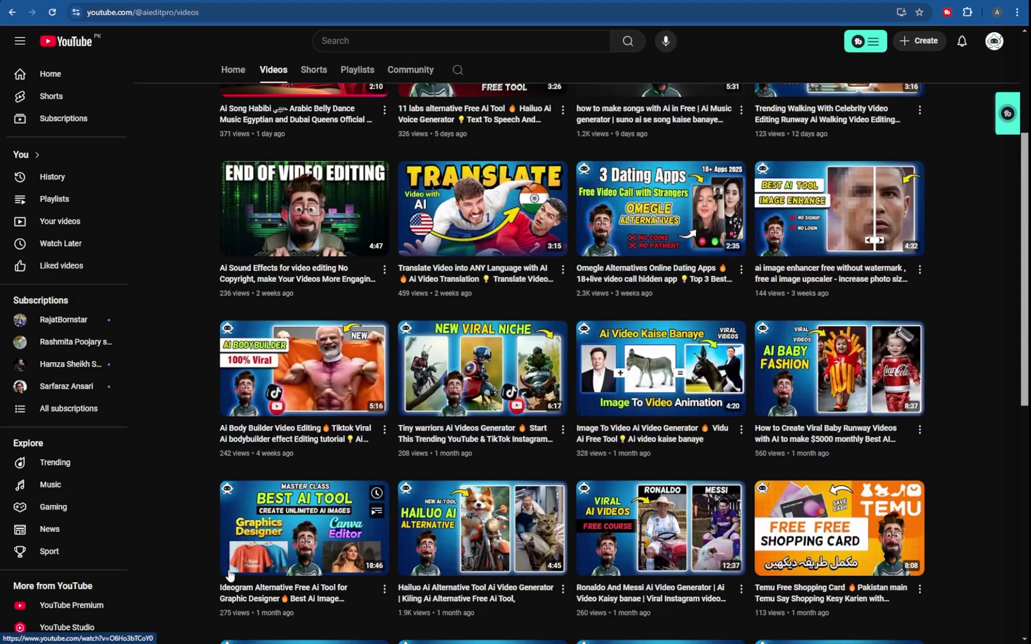
Step: Scroll further down the channel's Videos grid
scroll(179, 543, down, 2)
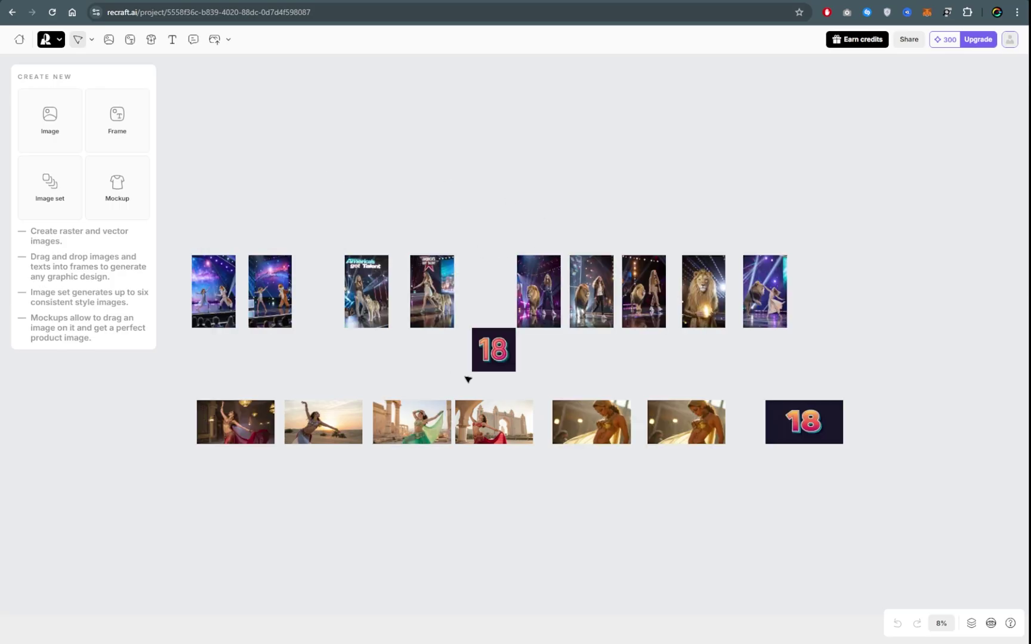
Step: Pan and zoom around the Recraft canvas to inspect the lion-runway and belly-dancer images
scroll(216, 282, up, 10)
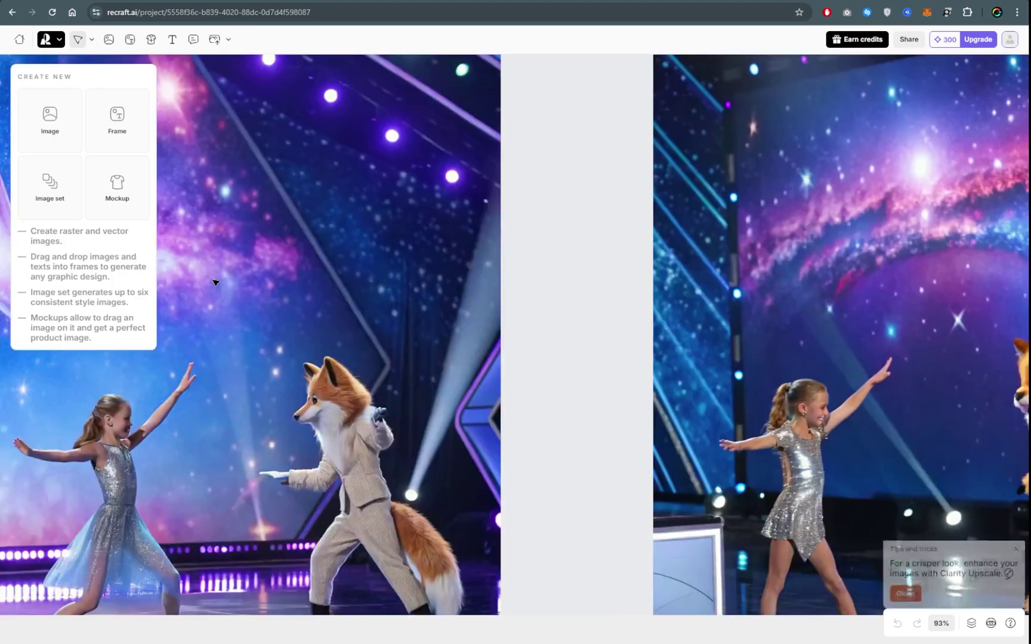
scroll(402, 309, down, 5)
scroll(687, 385, right, 15)
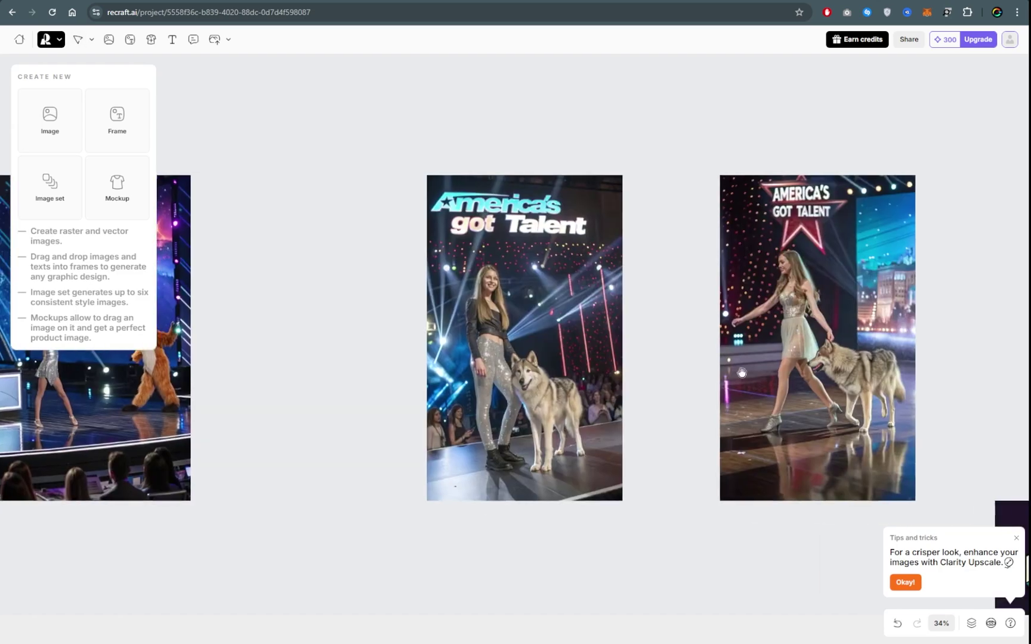
scroll(591, 341, right, 15)
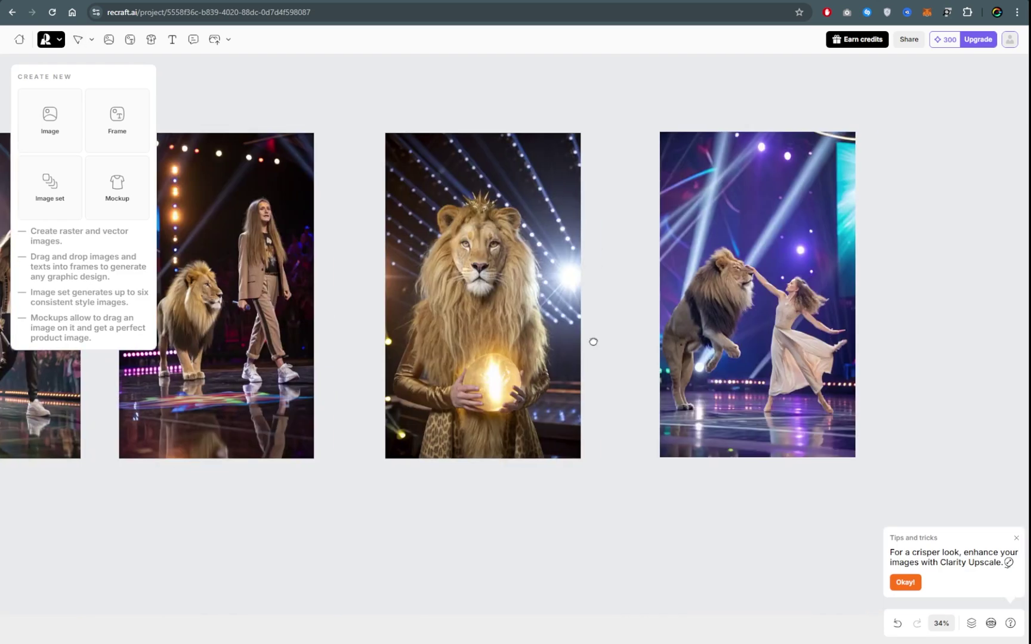
scroll(750, 352, left, 17)
scroll(824, 333, left, 5)
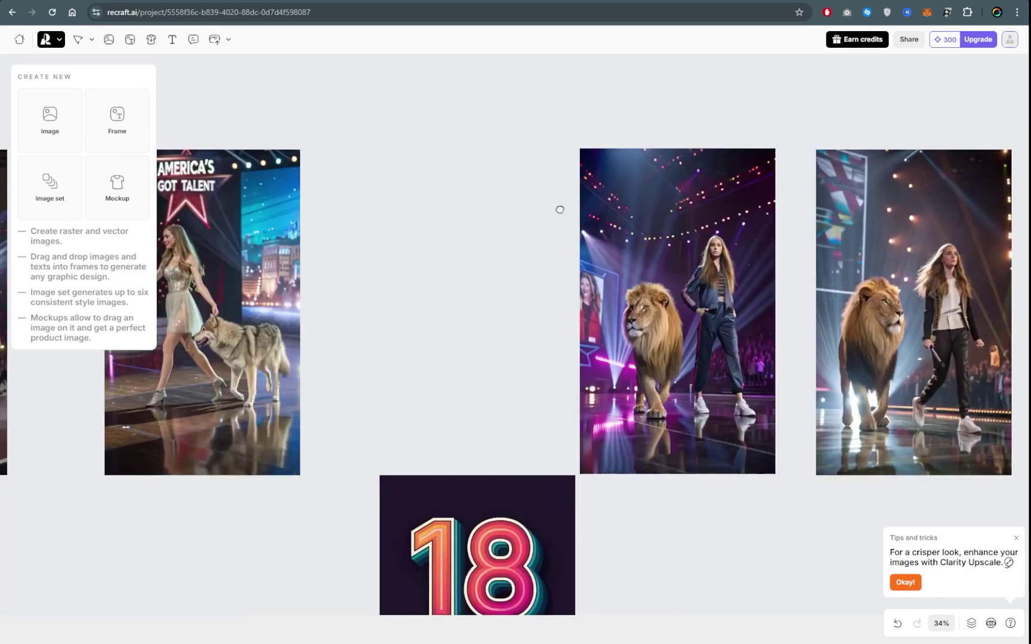
scroll(557, 210, down, 10)
scroll(532, 161, right, 4)
scroll(512, 377, up, 2)
scroll(494, 361, left, 10)
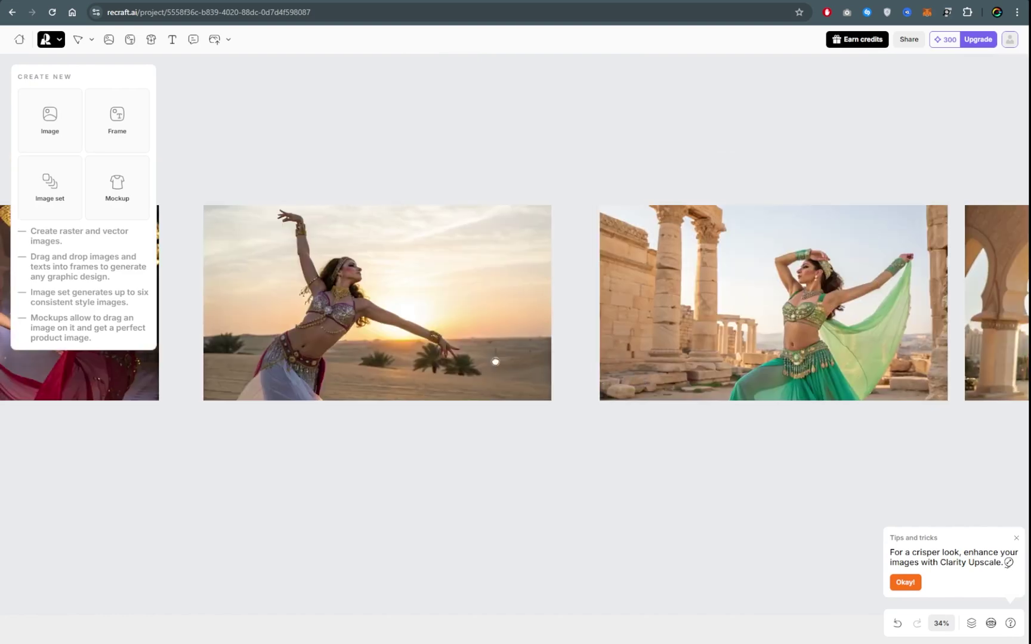
scroll(567, 361, right, 8)
scroll(747, 368, right, 8)
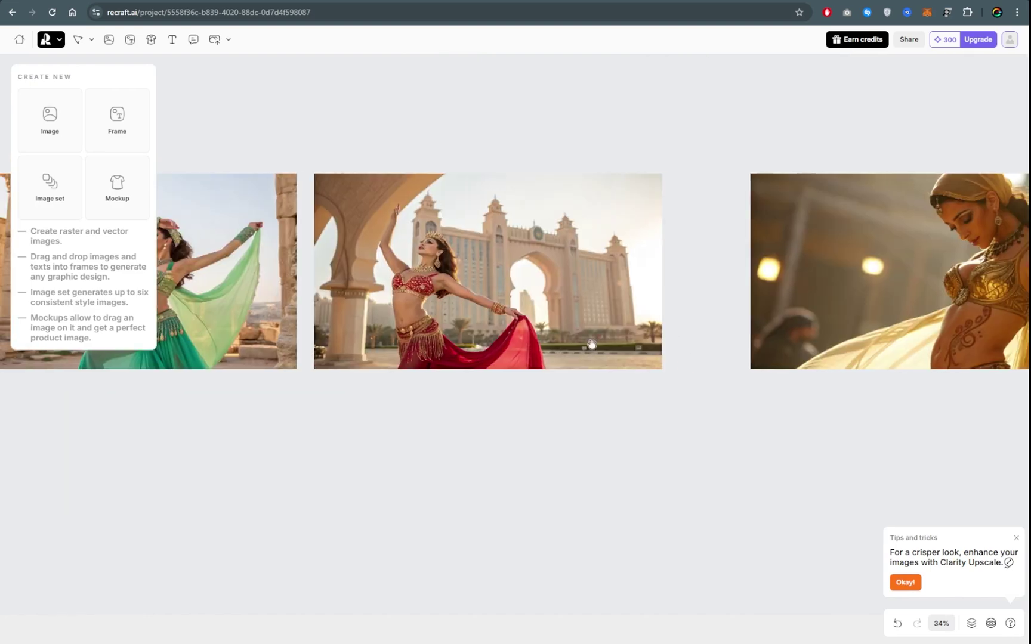
scroll(537, 334, down, 3)
scroll(627, 268, down, 2)
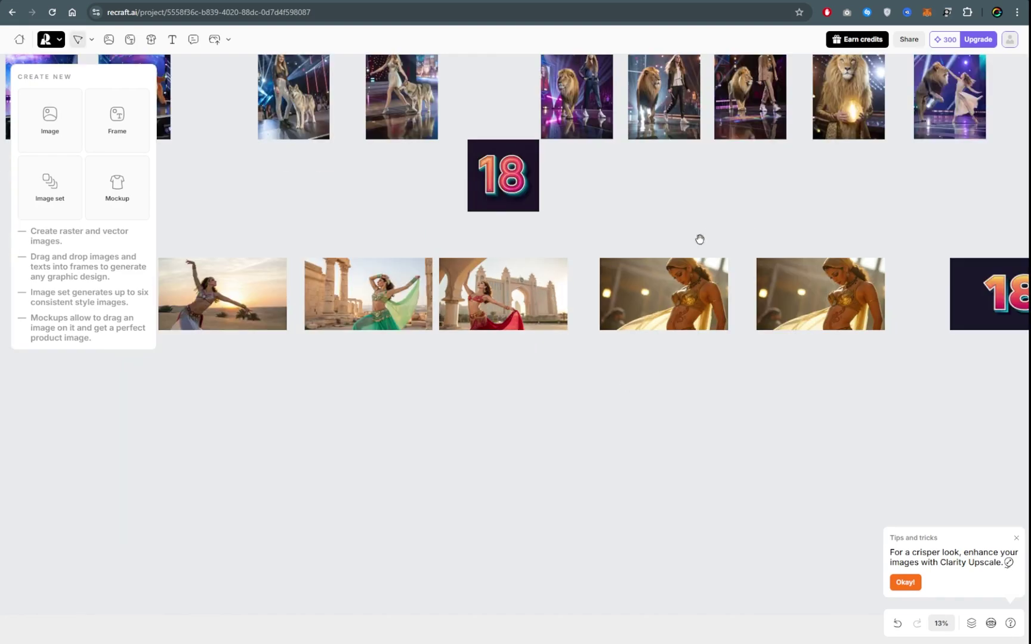
scroll(582, 307, right, 5)
scroll(582, 307, up, 3)
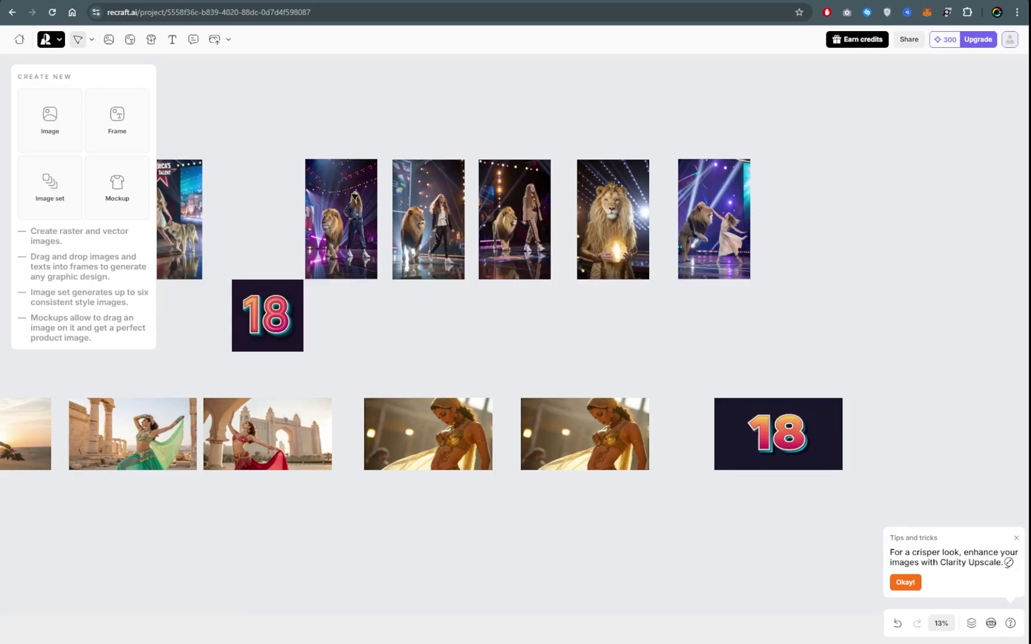
Step: Select the lion-runway and dancing-lion images in turn to read their prompts, then deselect
click(355, 195)
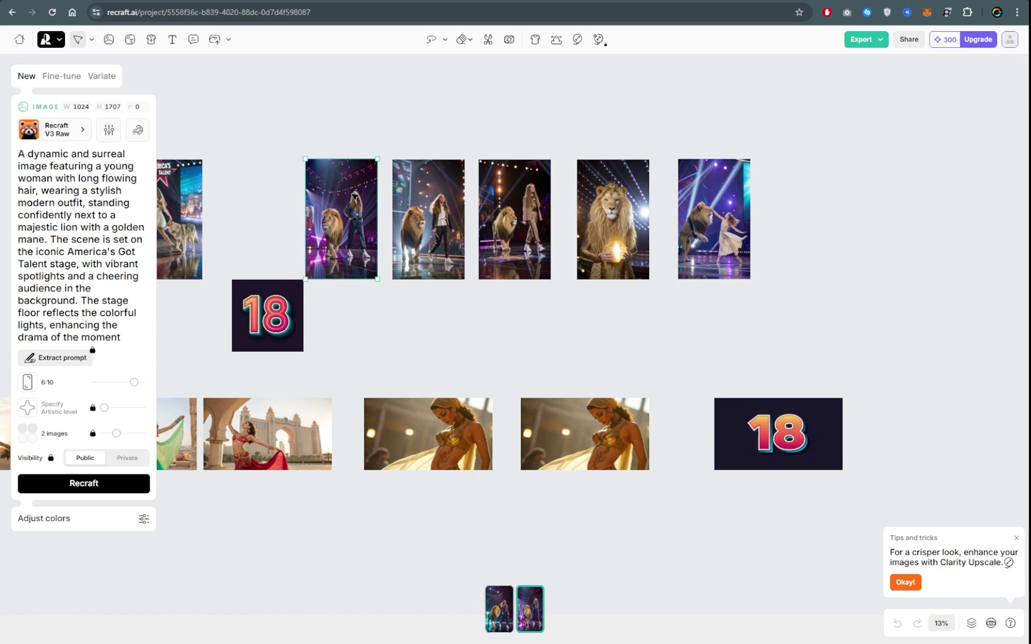
click(360, 132)
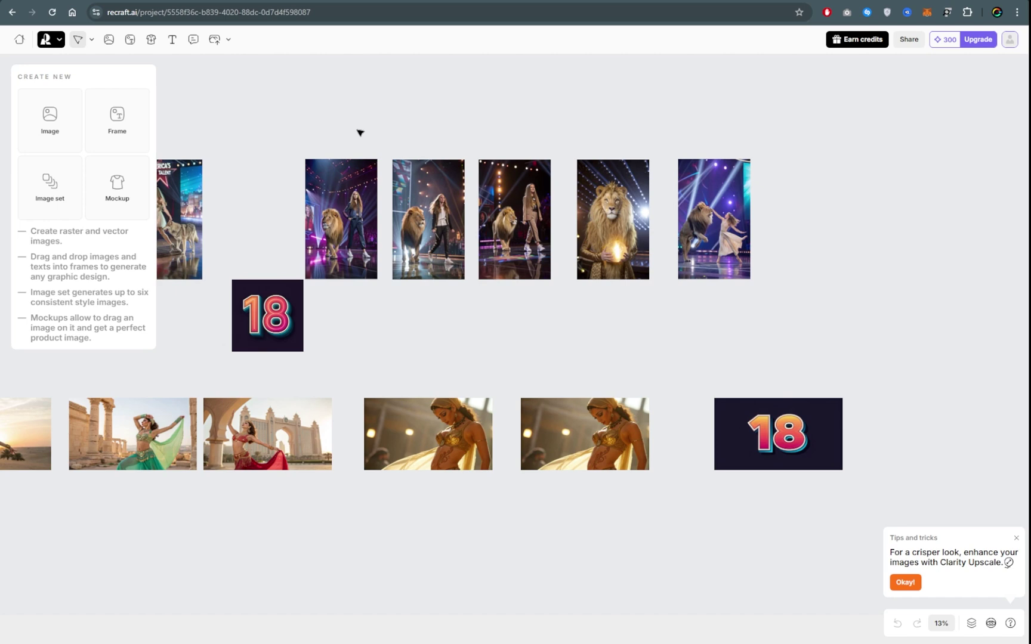
click(366, 220)
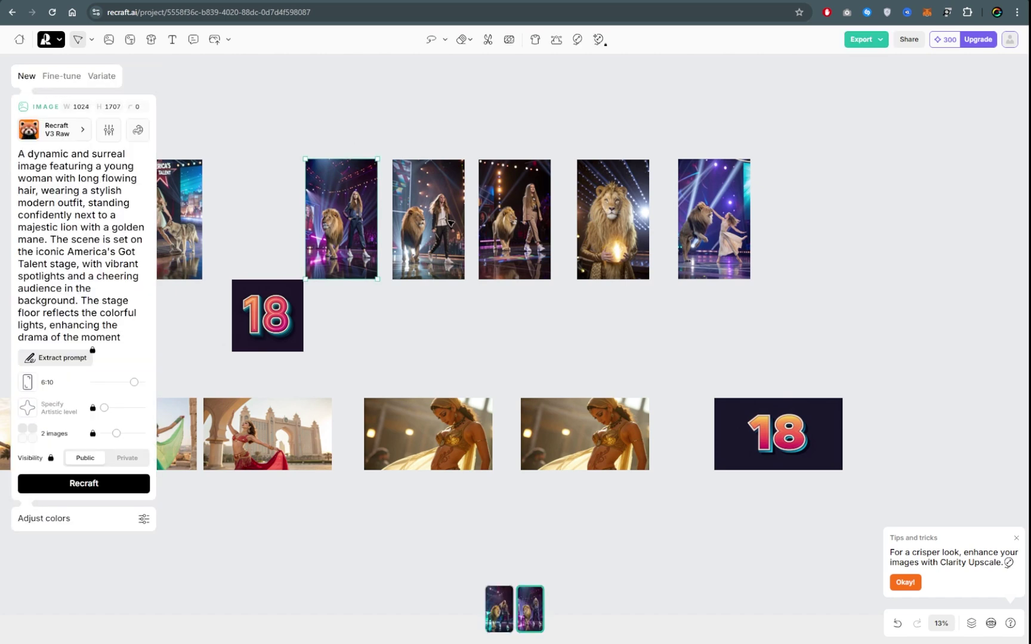
click(450, 222)
click(528, 214)
click(637, 218)
click(694, 229)
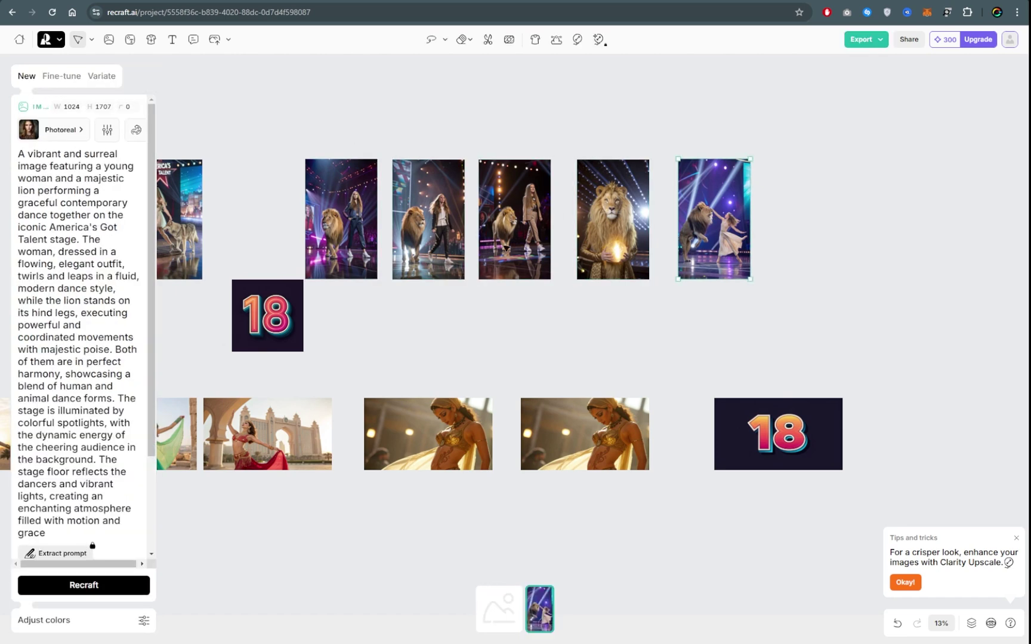
click(456, 325)
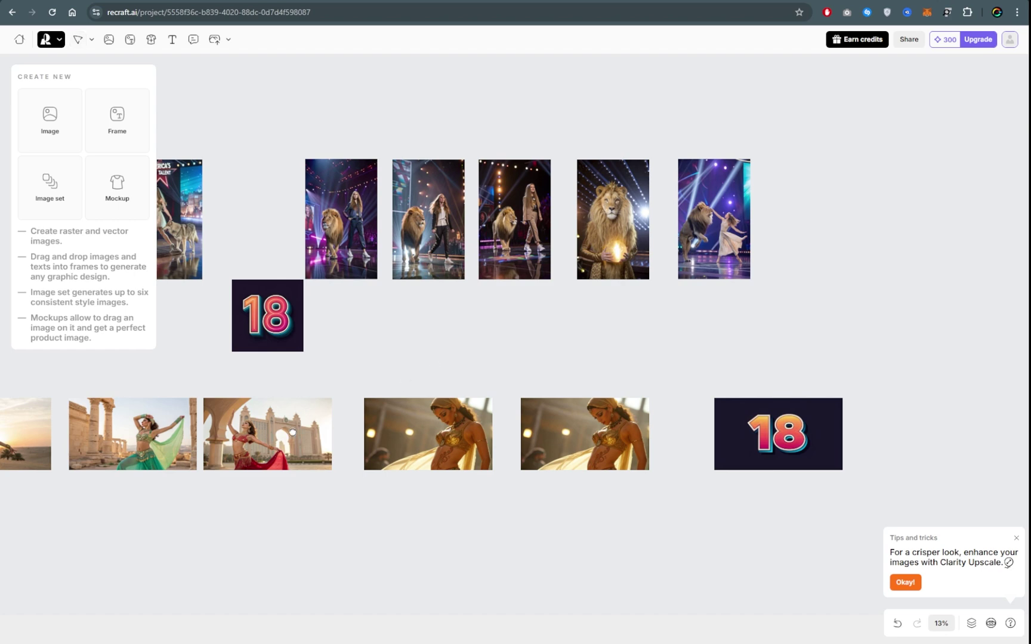
scroll(456, 324, left, 5)
scroll(493, 414, up, 5)
scroll(492, 414, up, 3)
scroll(457, 345, down, 3)
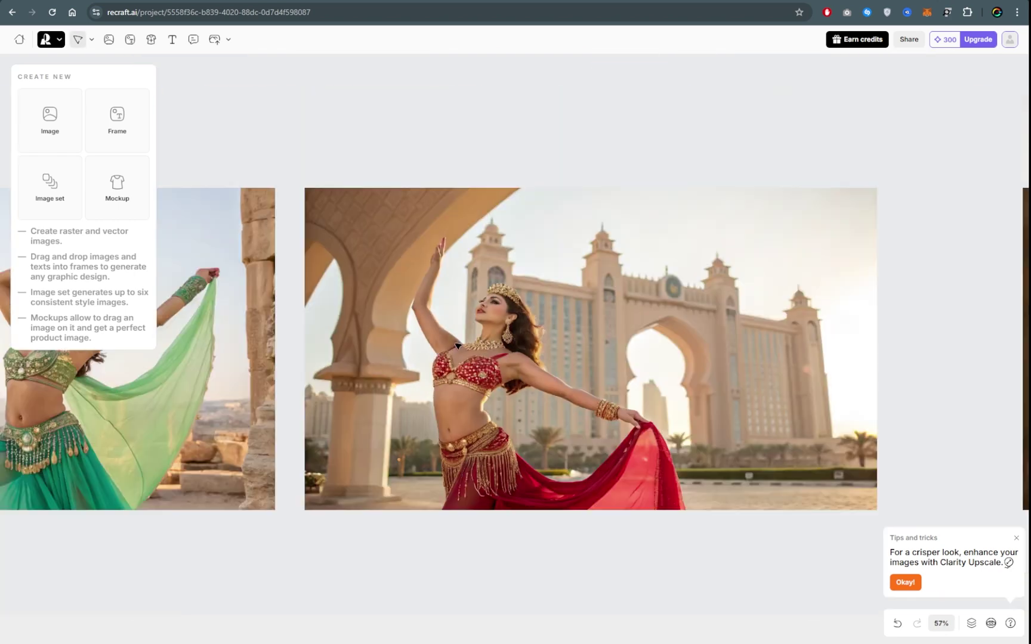
scroll(355, 411, down, 5)
scroll(662, 396, left, 5)
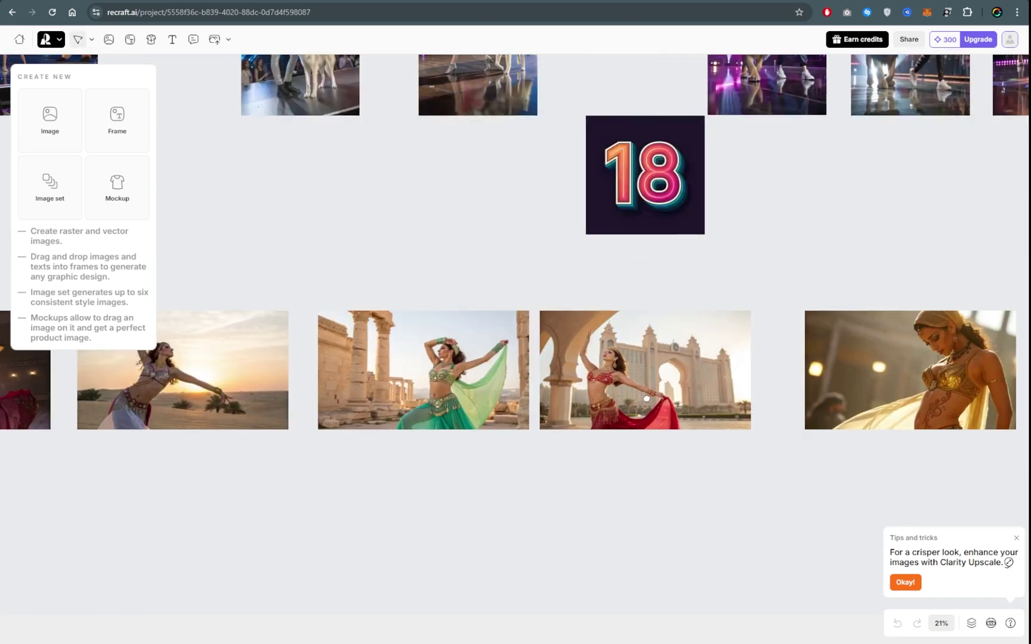
scroll(481, 391, up, 5)
scroll(482, 391, down, 3)
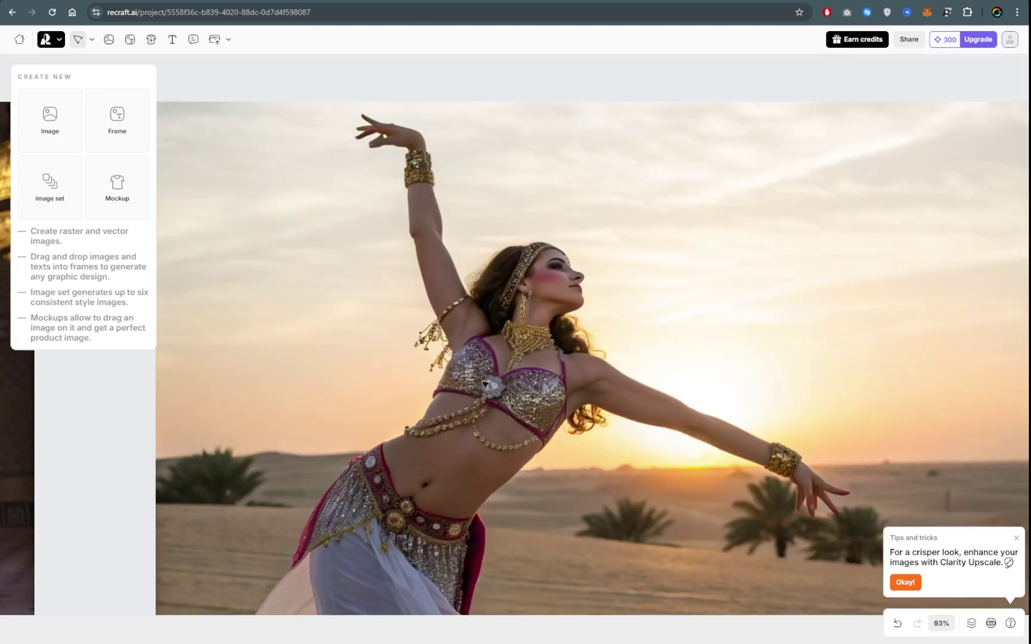
scroll(482, 391, left, 5)
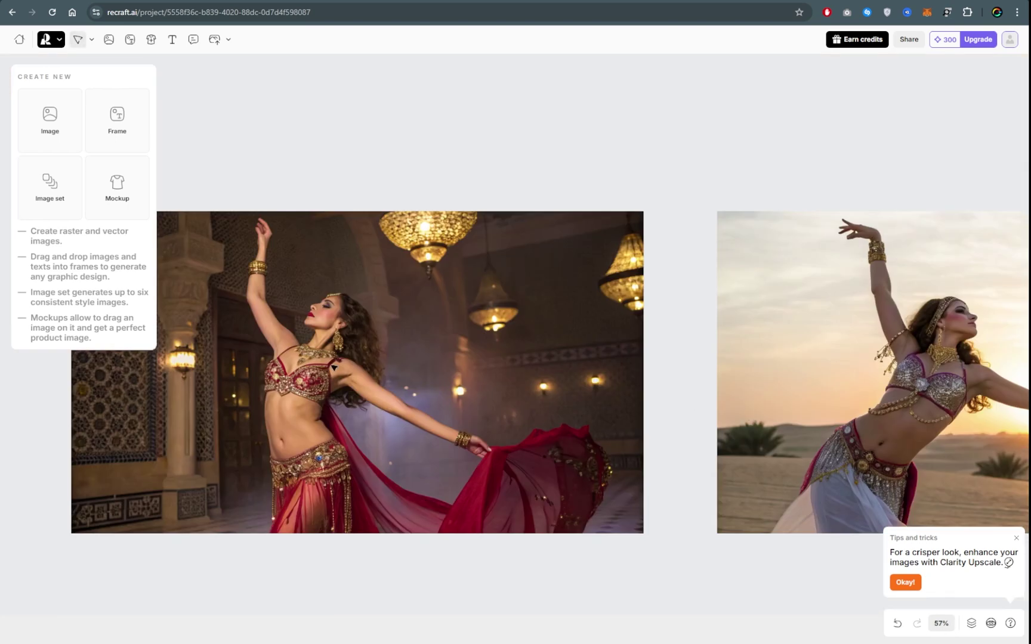
scroll(745, 375, down, 5)
scroll(746, 376, right, 5)
scroll(567, 357, up, 10)
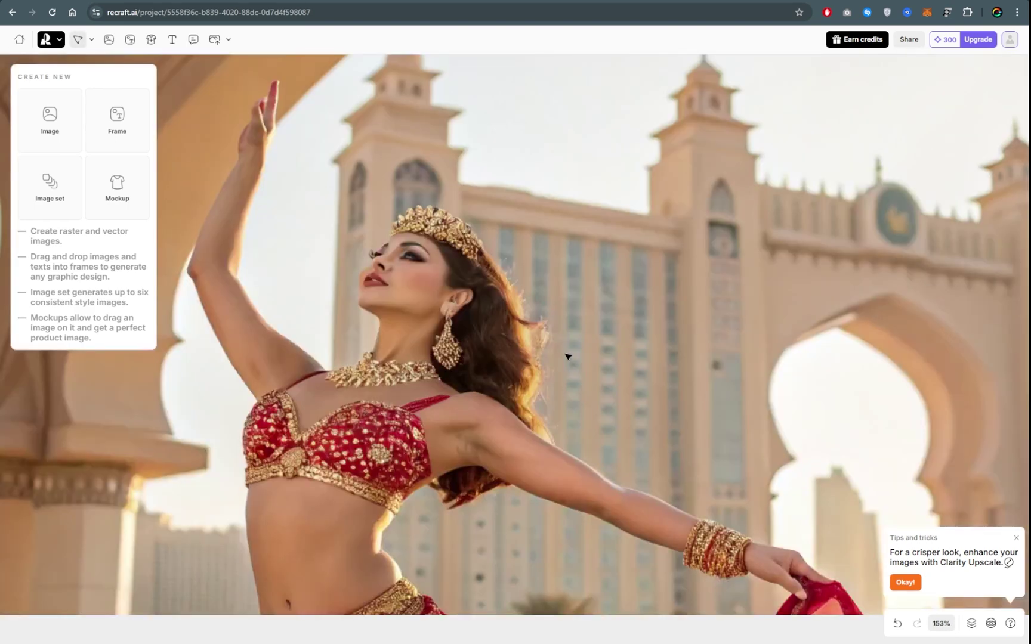
scroll(568, 356, down, 3)
scroll(568, 356, down, 10)
scroll(800, 272, up, 4)
scroll(800, 272, right, 4)
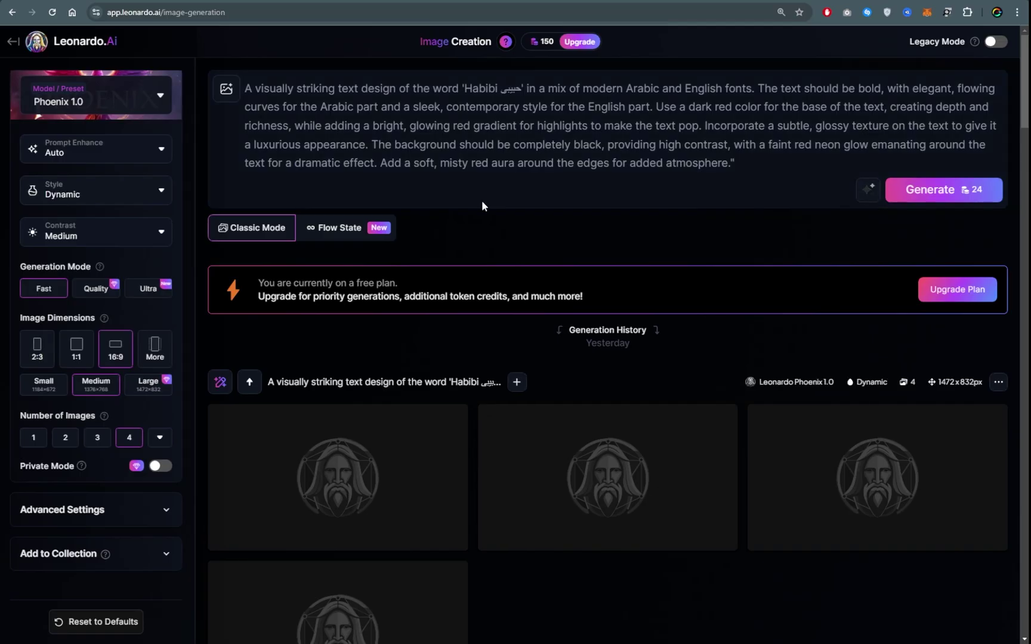
Step: View the first belly-dancer generation full size and step through the next two images
scroll(483, 202, down, 3)
scroll(483, 202, down, 8)
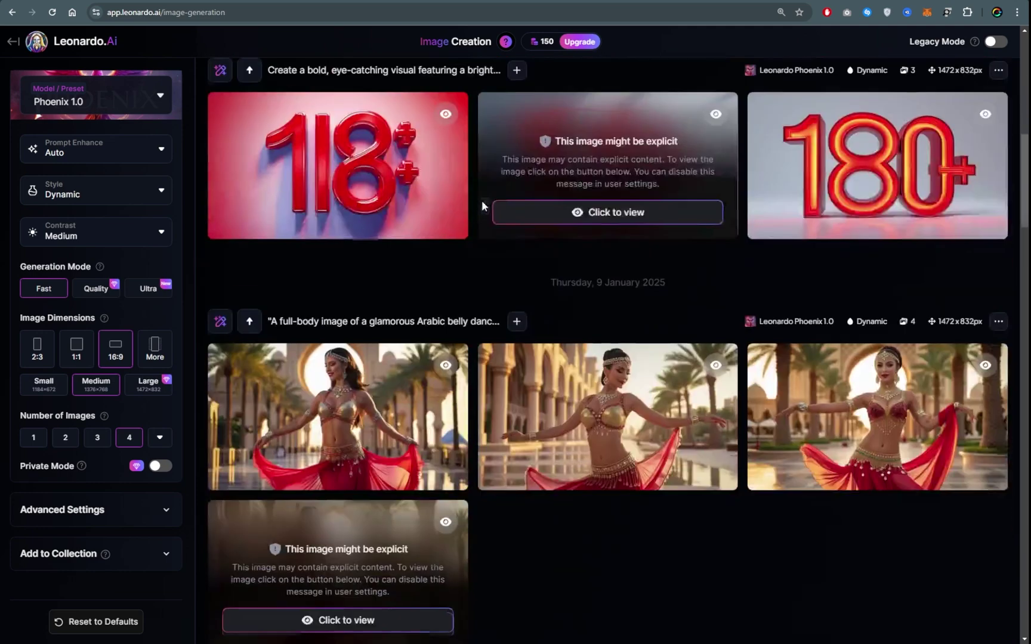
scroll(377, 203, down, 5)
scroll(378, 203, up, 1)
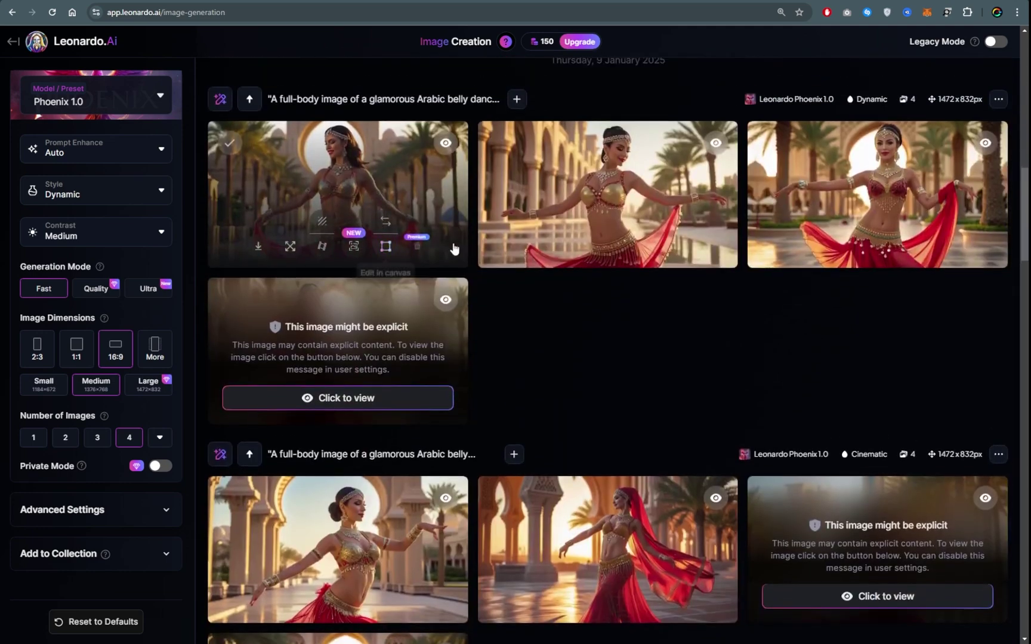
click(336, 178)
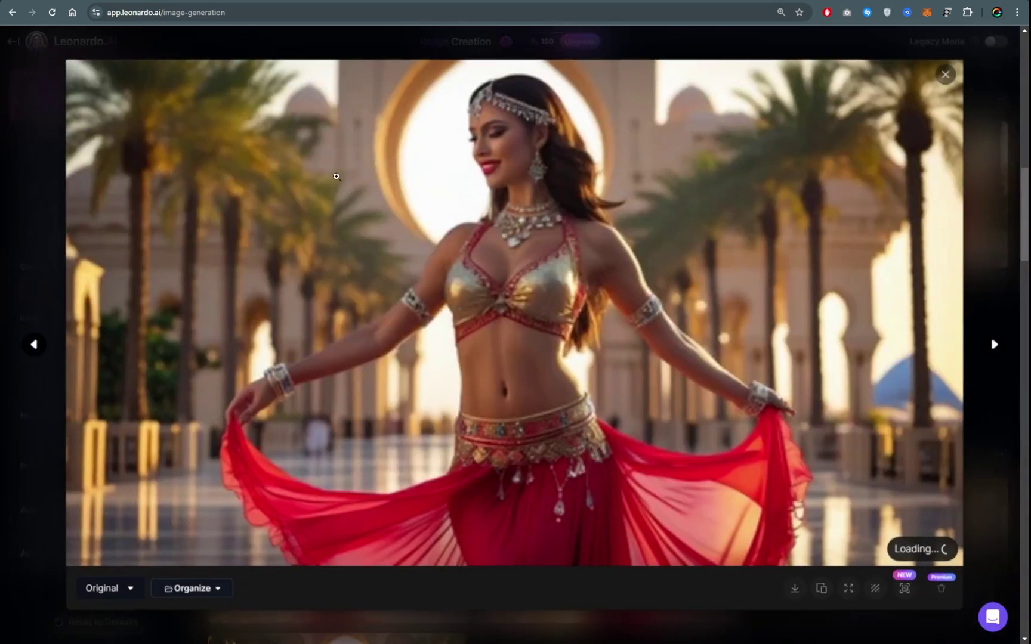
key(Right)
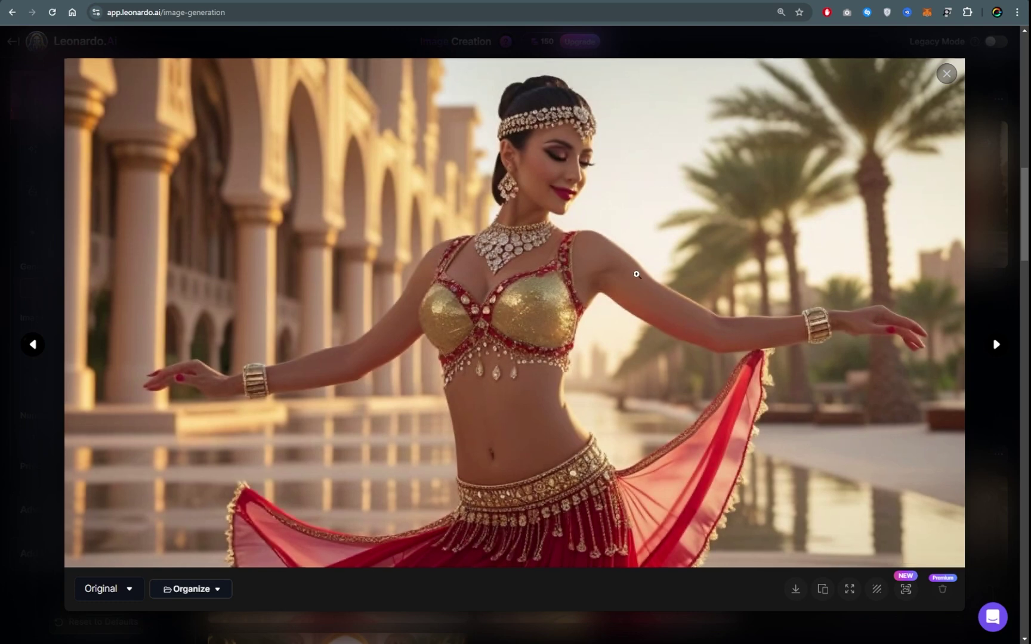
key(Right)
key(Right)
key(Right)
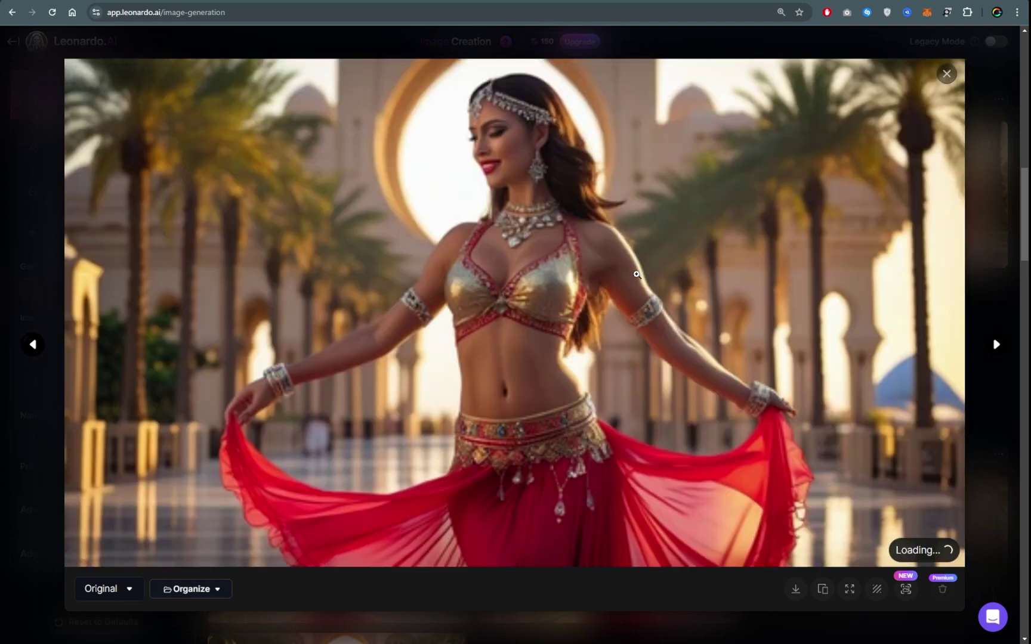
key(Escape)
scroll(517, 269, down, 2)
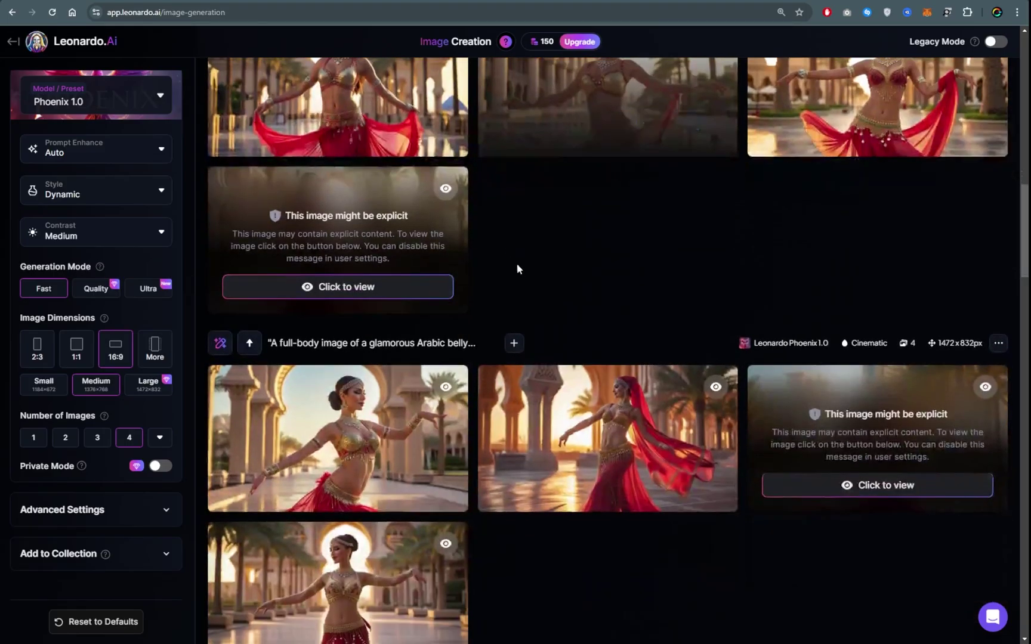
Step: Reveal the five belly-dancer images flagged as possibly explicit, including the blue- and pink-veiled ones
click(338, 287)
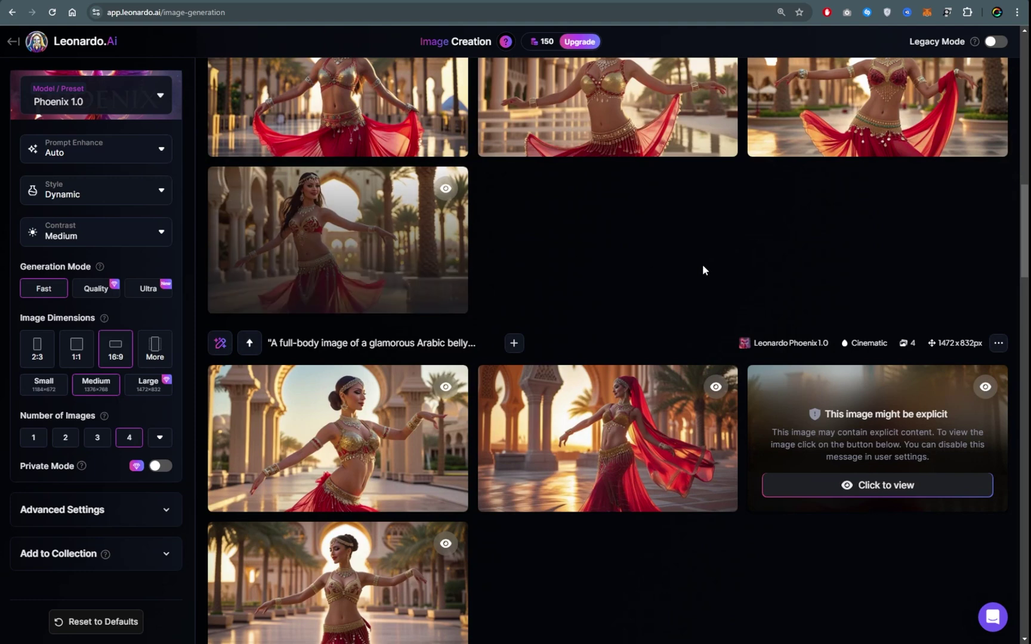
scroll(581, 270, down, 5)
scroll(582, 276, down, 3)
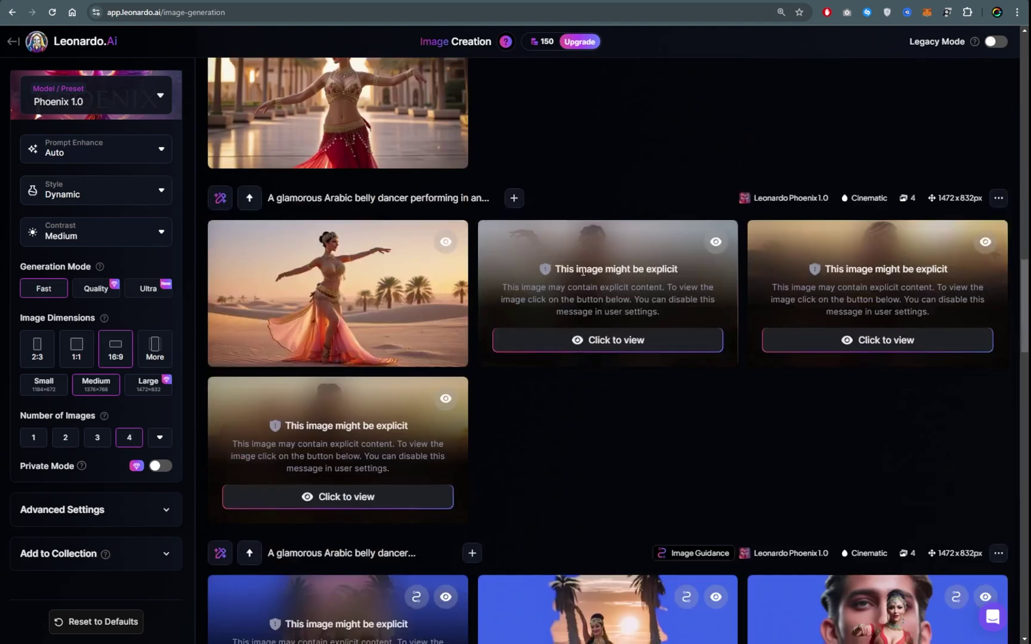
click(611, 345)
click(862, 345)
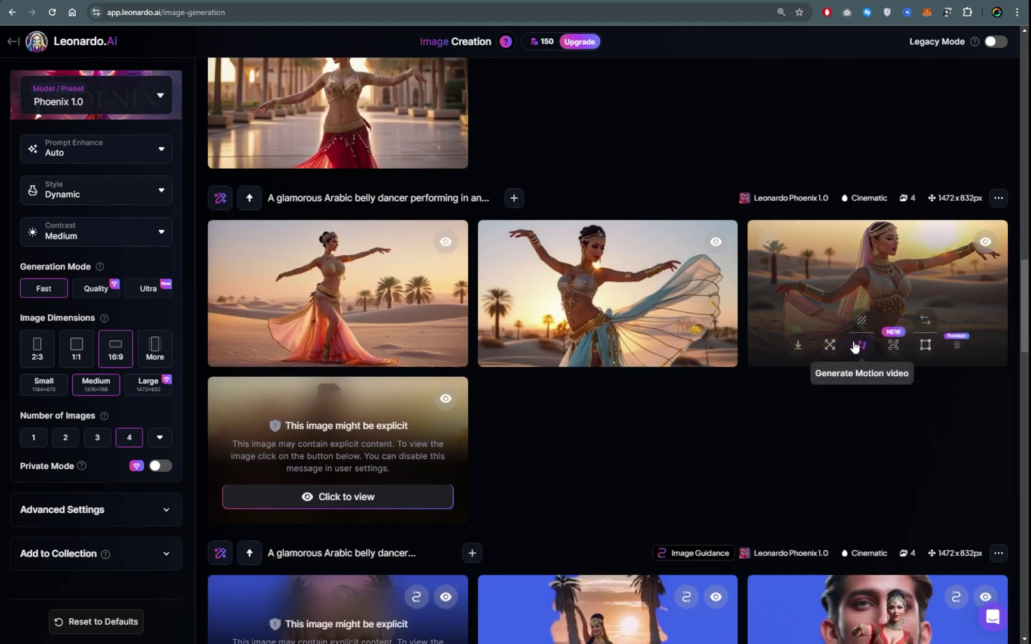
click(337, 499)
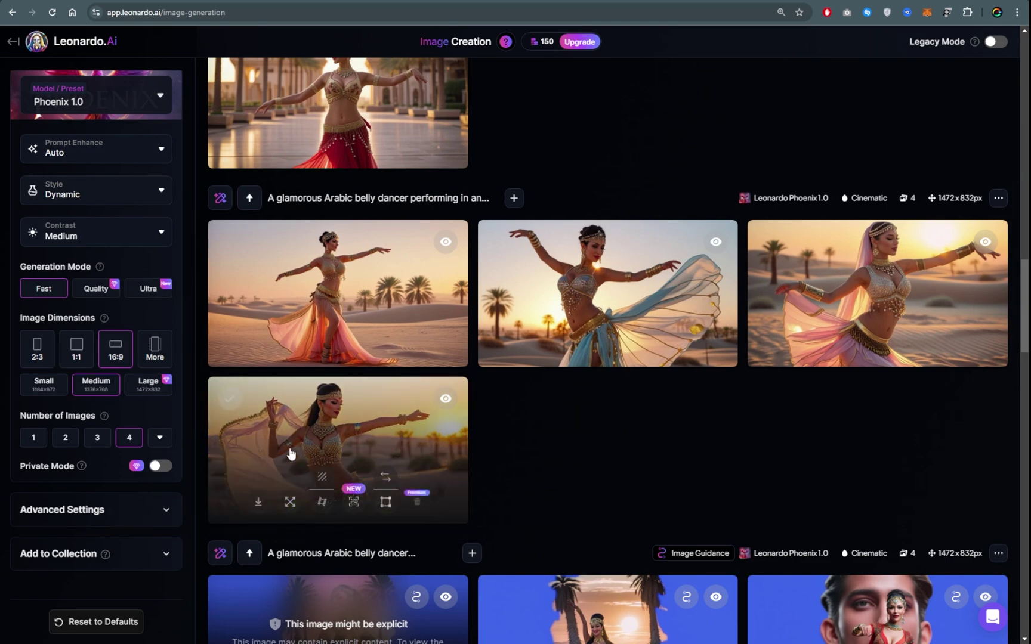
scroll(278, 412, up, 5)
scroll(450, 452, up, 4)
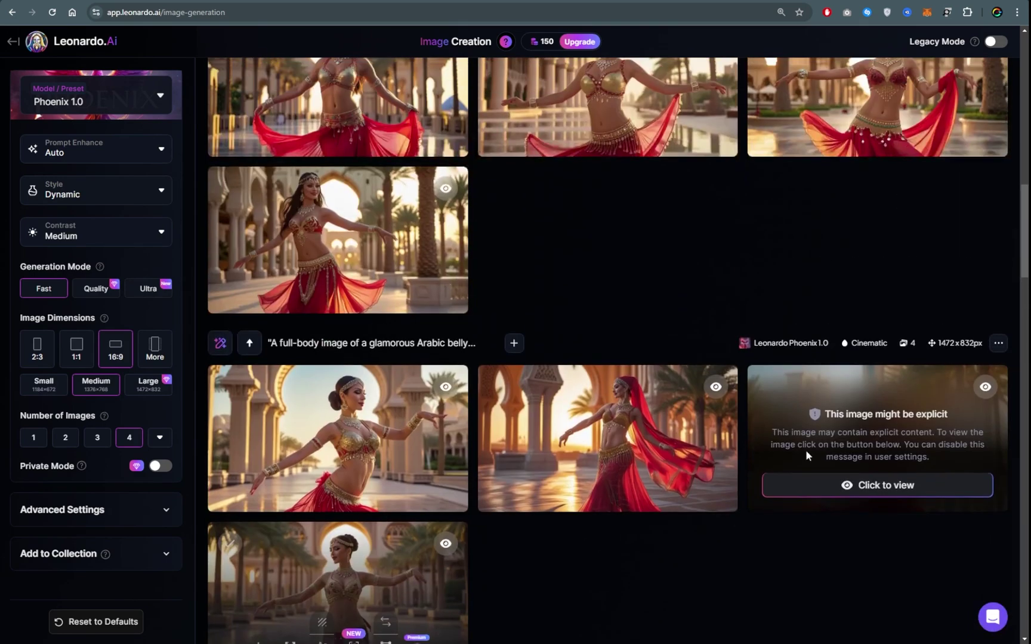
click(875, 484)
scroll(486, 318, up, 7)
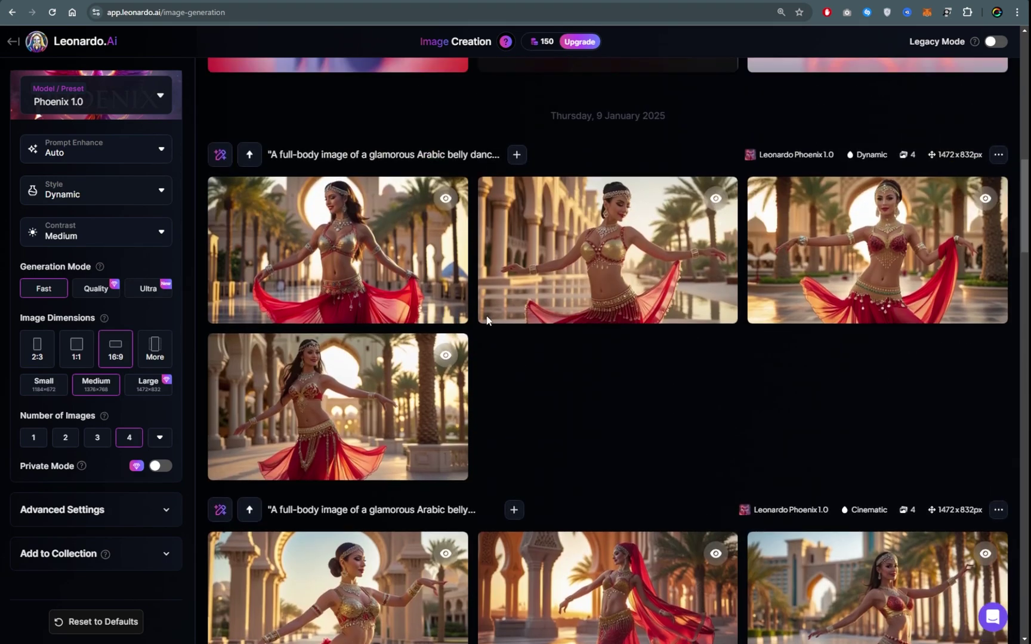
scroll(486, 318, down, 6)
scroll(486, 320, up, 2)
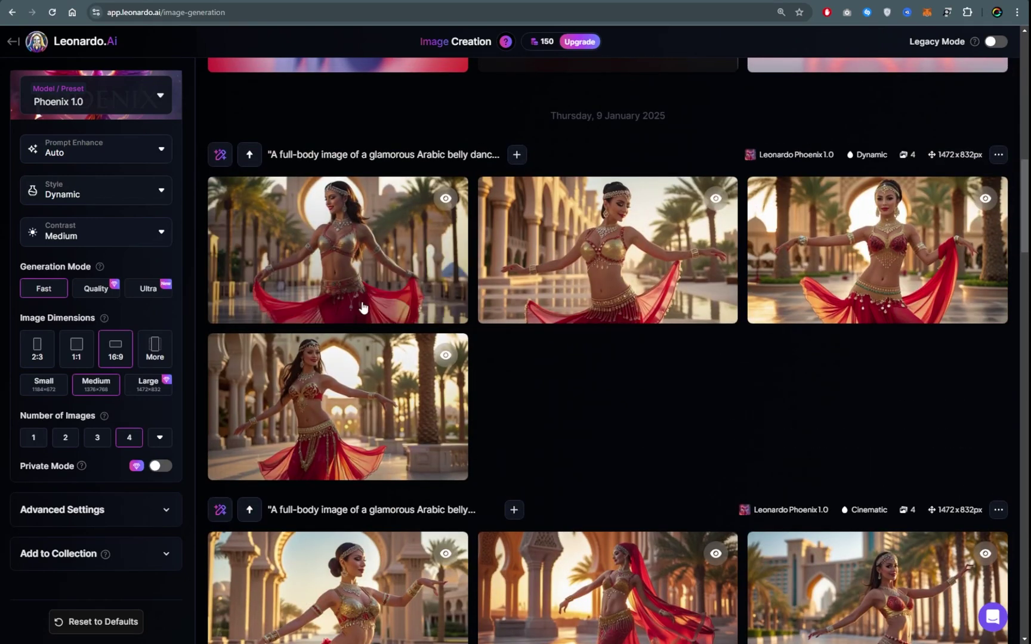
key(ctrl+Tab)
Step: Copy ChatGPT's Prompt 2 hips close-up text and paste it over Leonardo's Habibi prompt
scroll(283, 216, up, 1)
drag(283, 216, 580, 329)
key(ctrl+c)
right_click(490, 289)
click(550, 298)
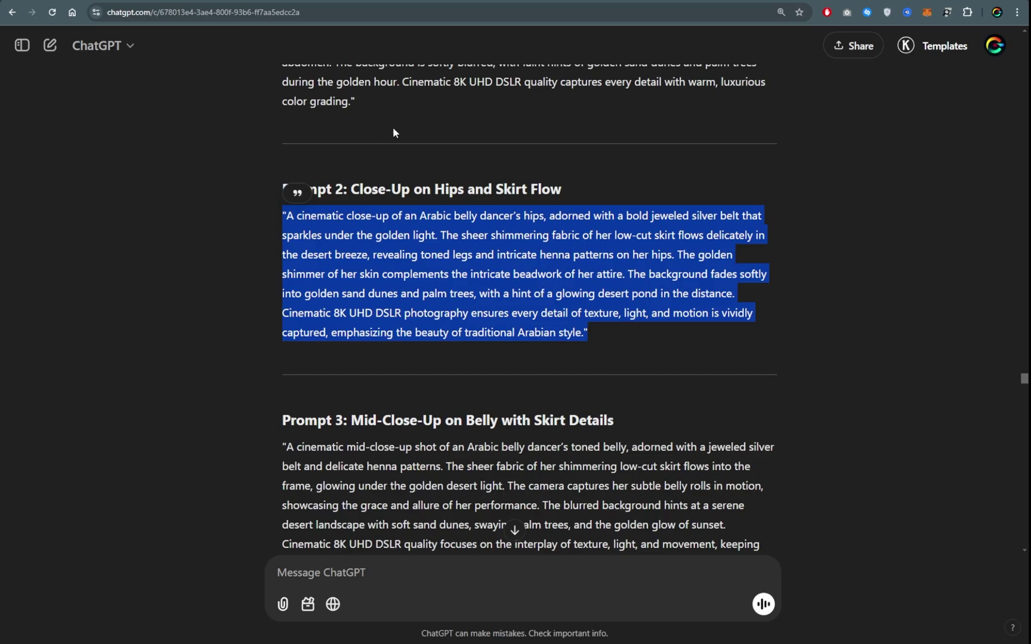
key(ctrl+Tab)
key(ctrl+a)
right_click(430, 140)
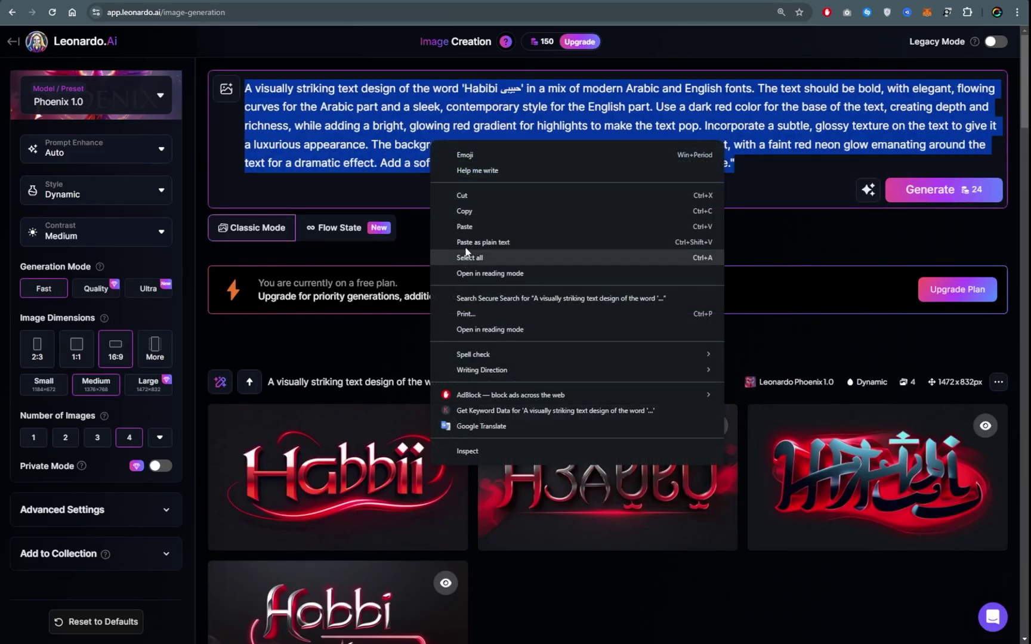
click(465, 227)
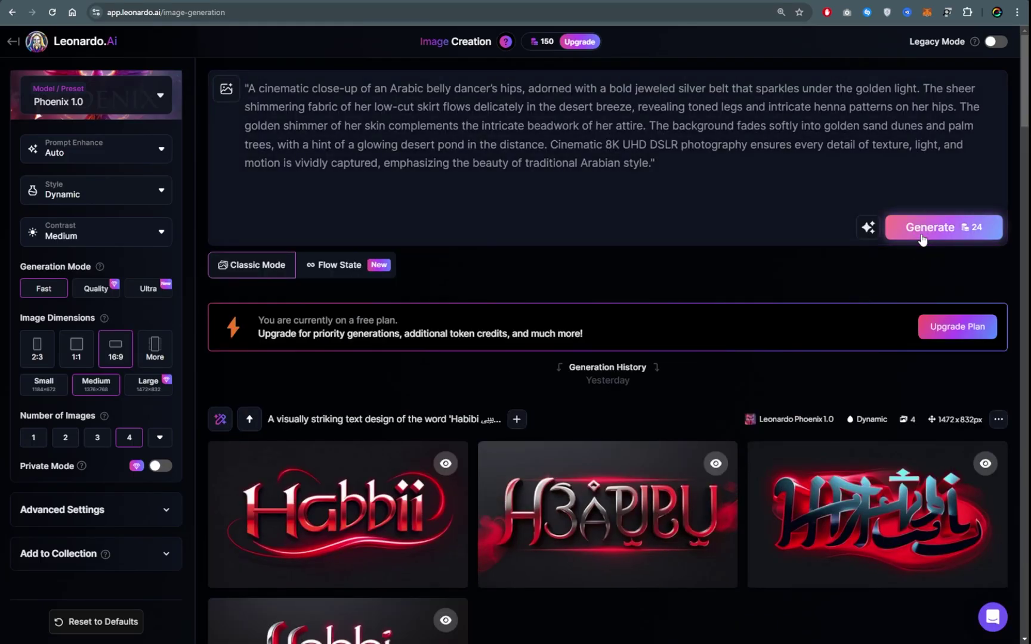
Step: Generate from the new prompt and read the free-plan blocked-prompt error
click(921, 231)
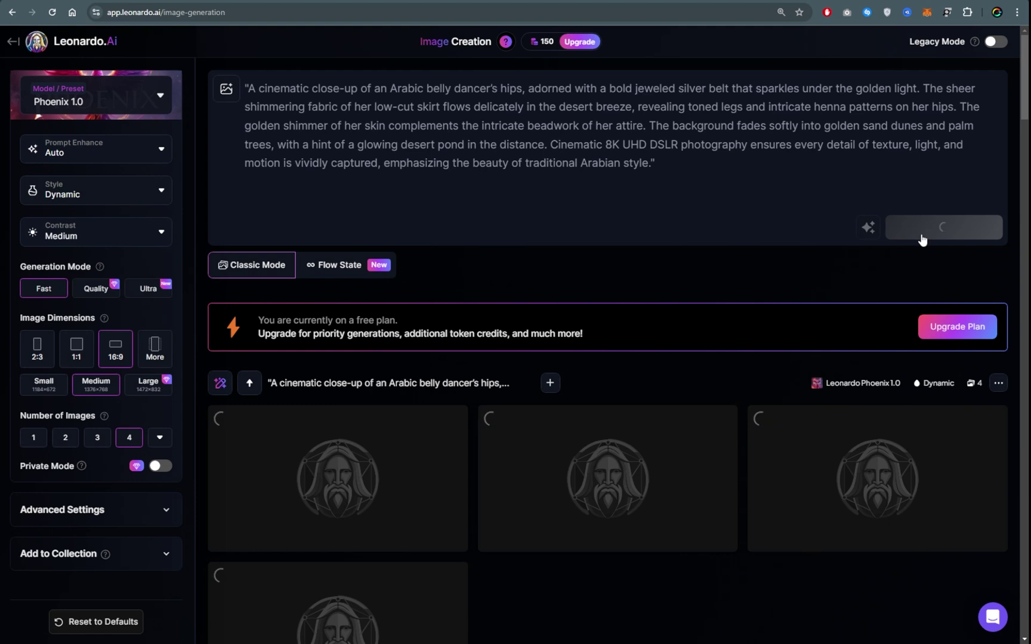
drag(326, 96, 561, 100)
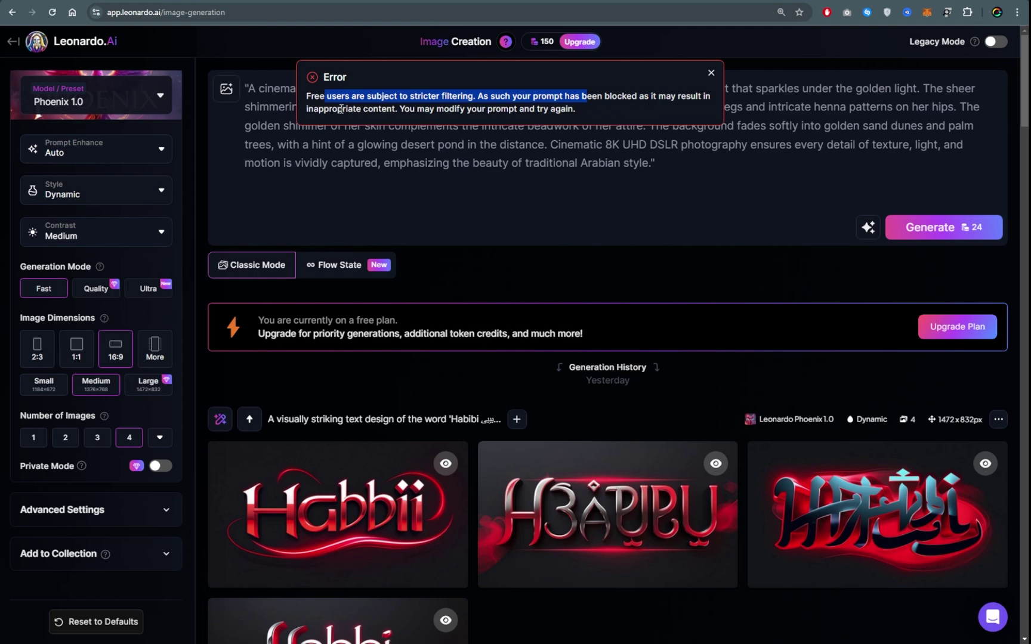
drag(340, 109, 521, 109)
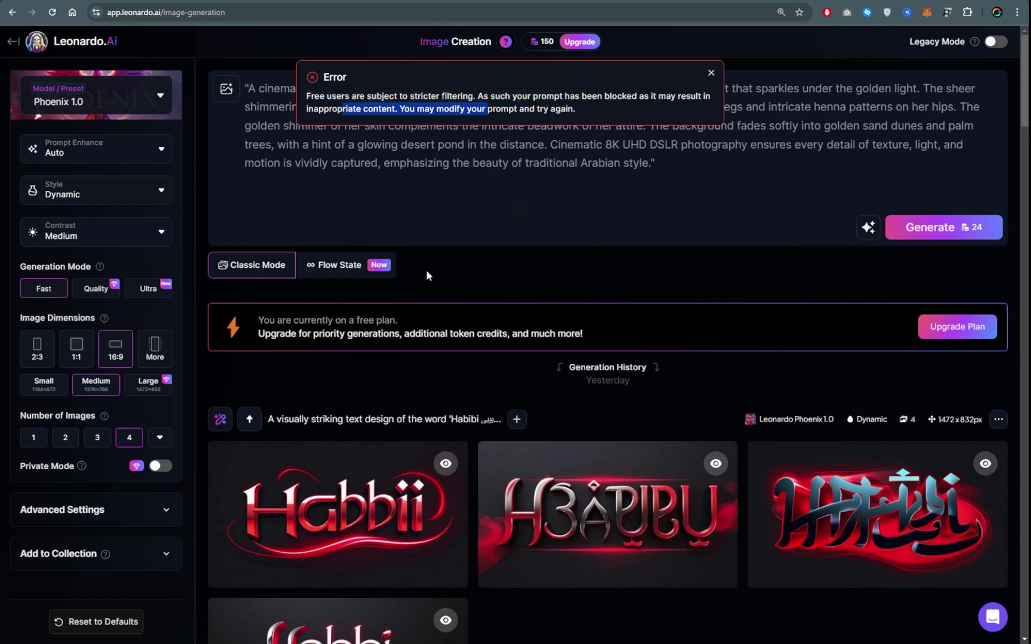
scroll(427, 278, down, 6)
scroll(433, 282, up, 6)
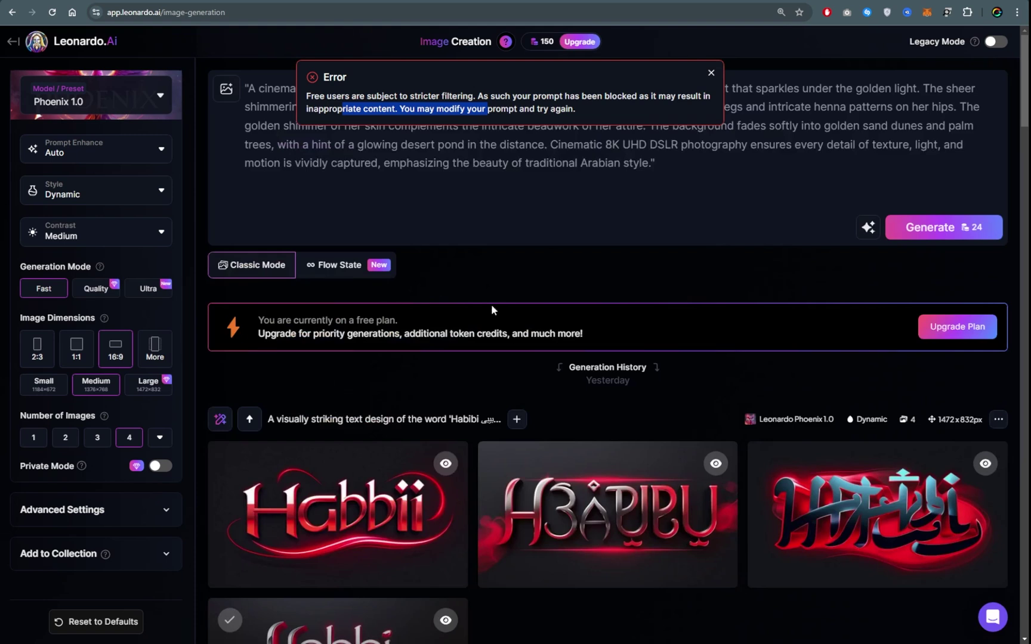
click(549, 263)
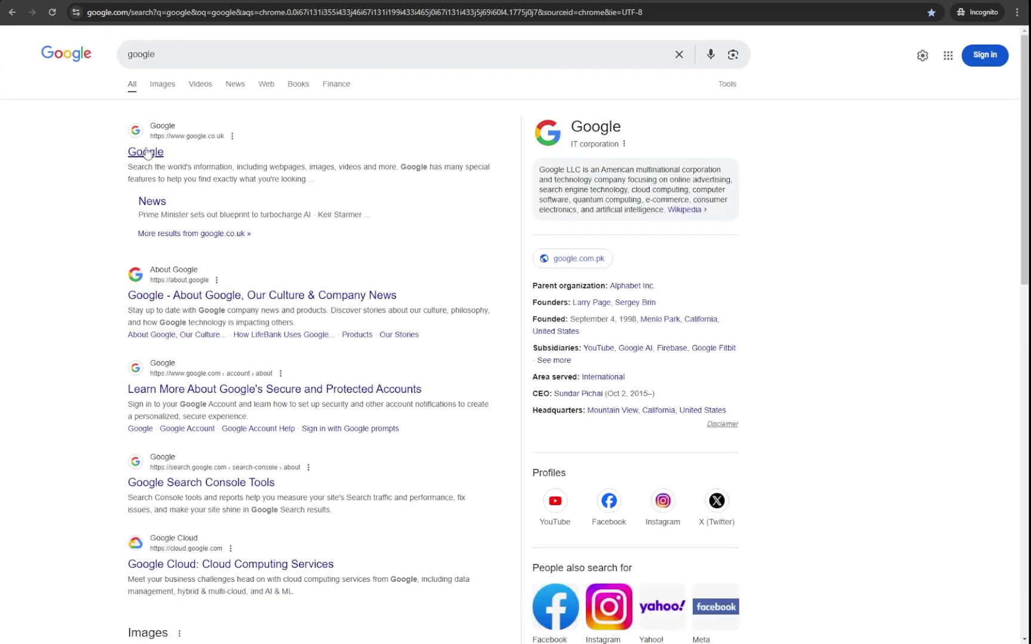
Step: Search Google for 'akool ai'
click(146, 152)
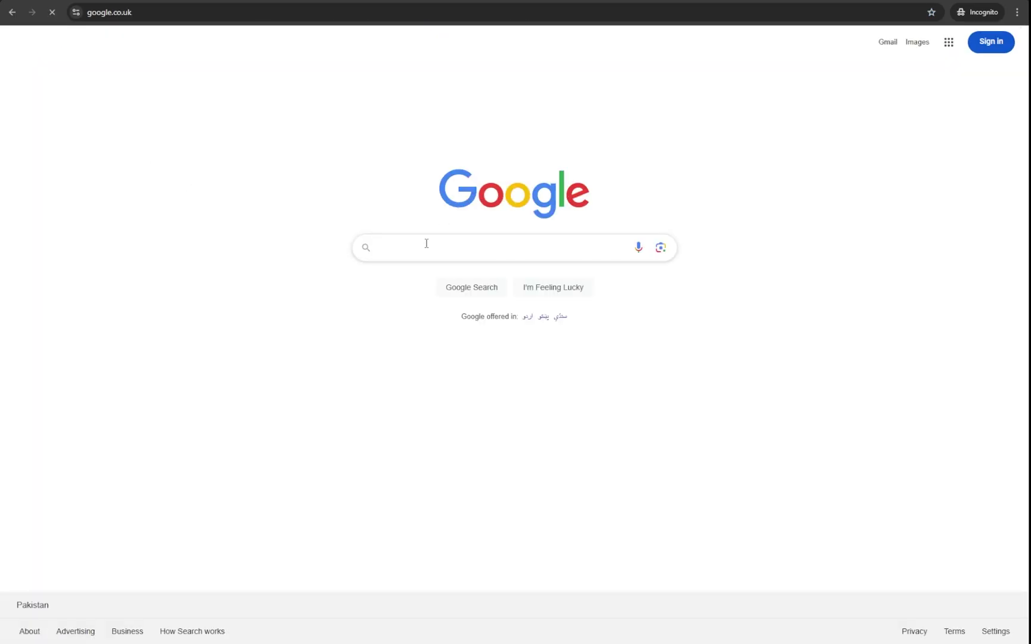
click(405, 251)
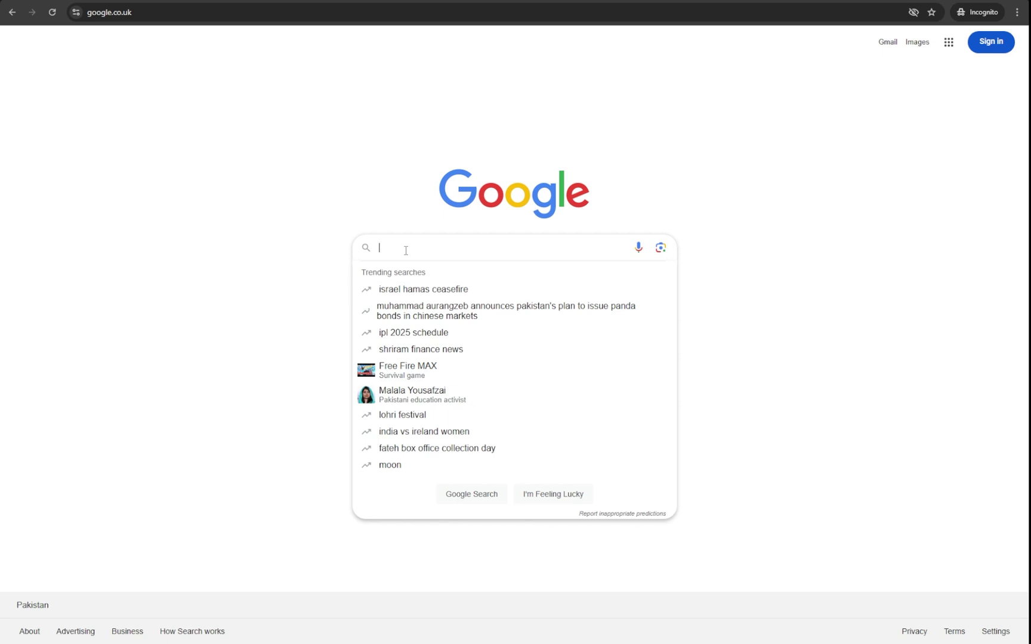
text(akool)
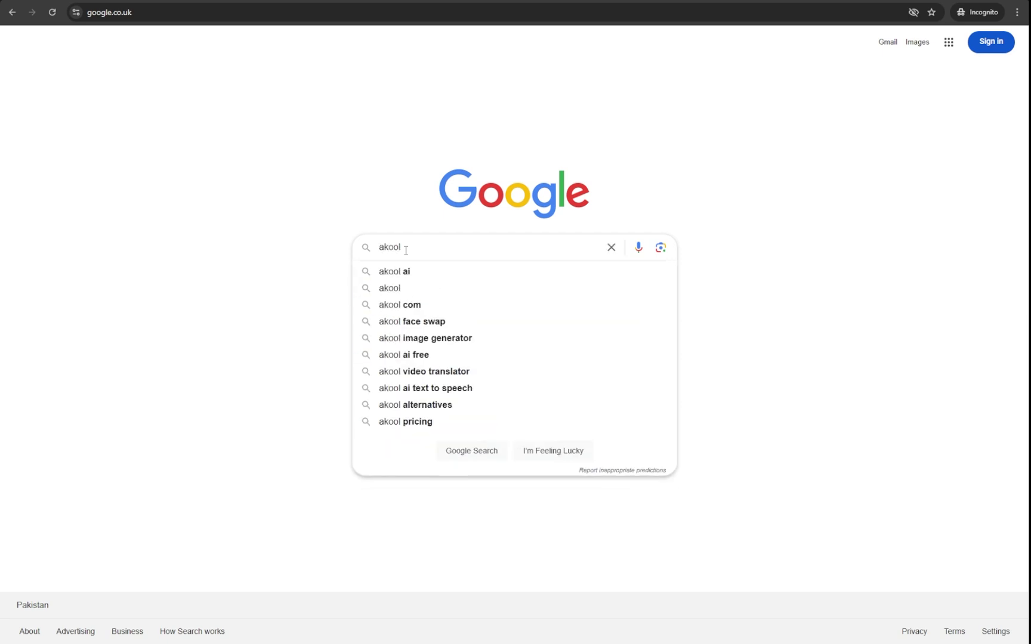
text( ai)
key(Return)
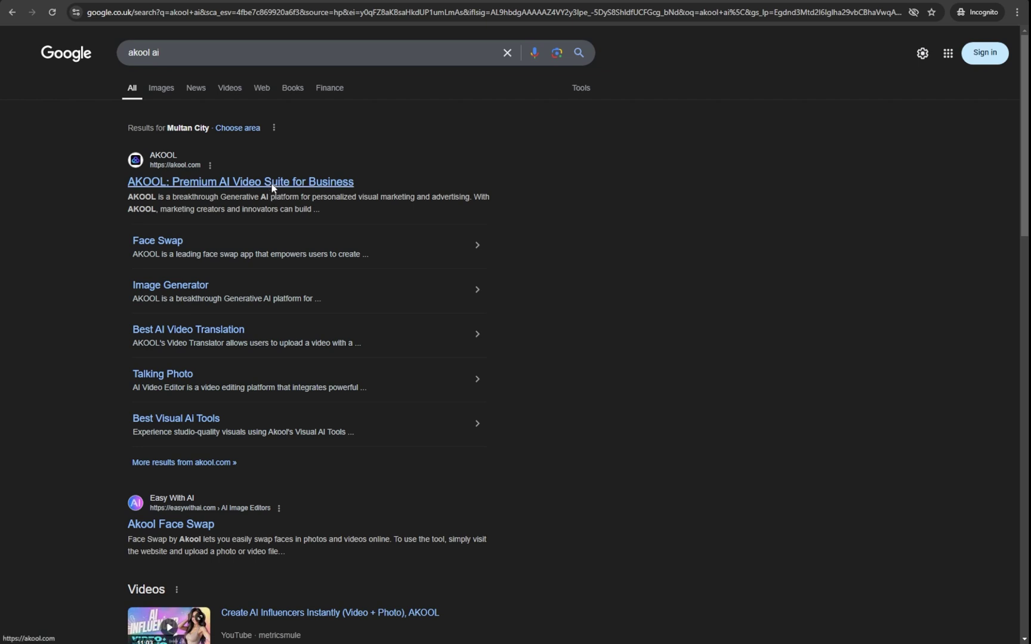
Step: Replace the search with 'tempmail' and run it
drag(185, 62, 70, 51)
text(tempmail)
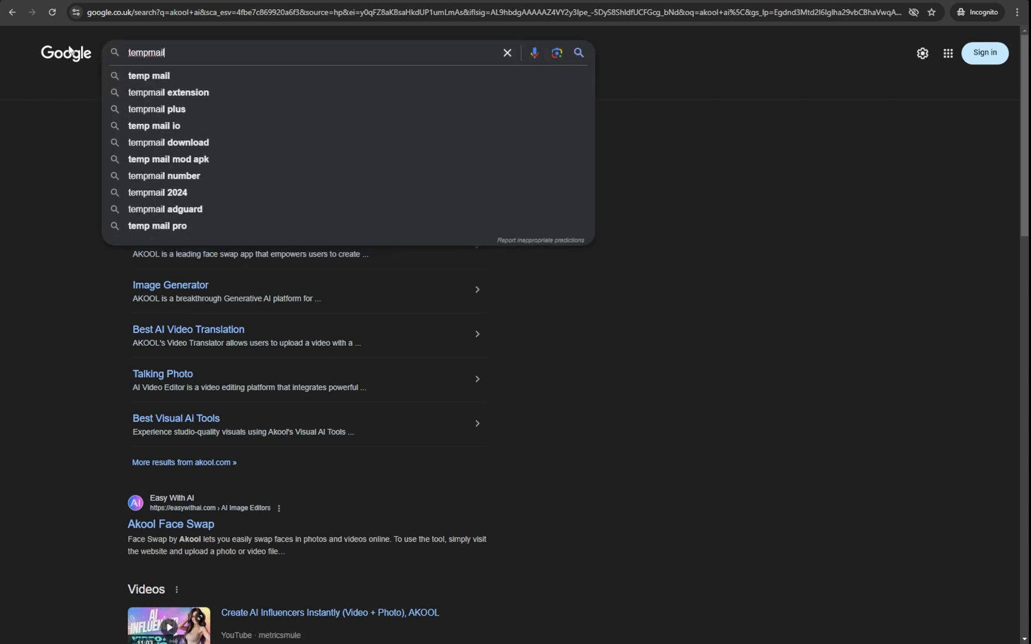
key(Return)
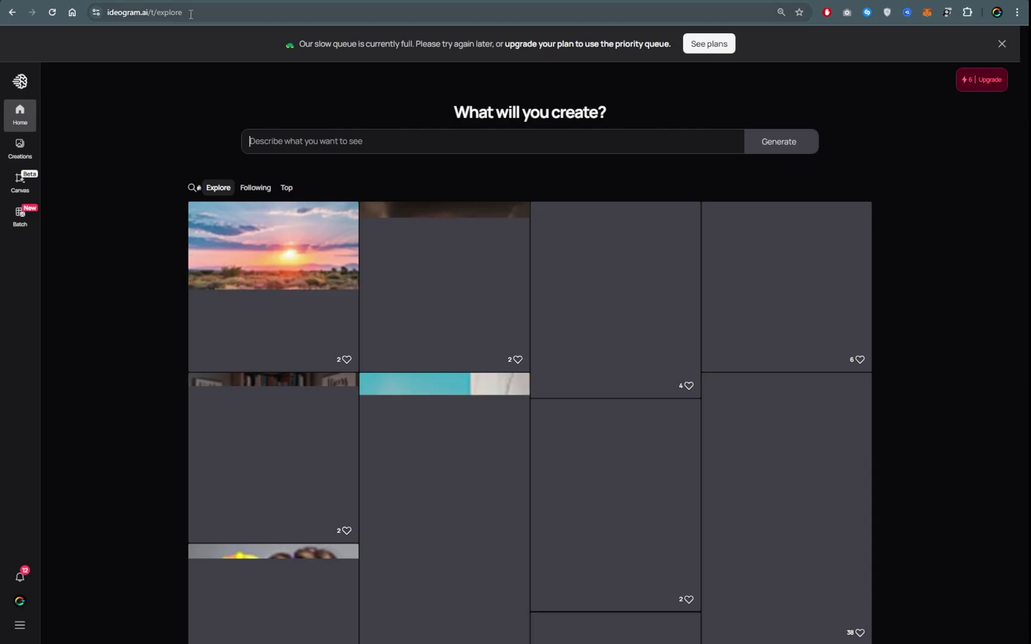
Step: Scroll through the community images on Ideogram's Explore page
click(105, 13)
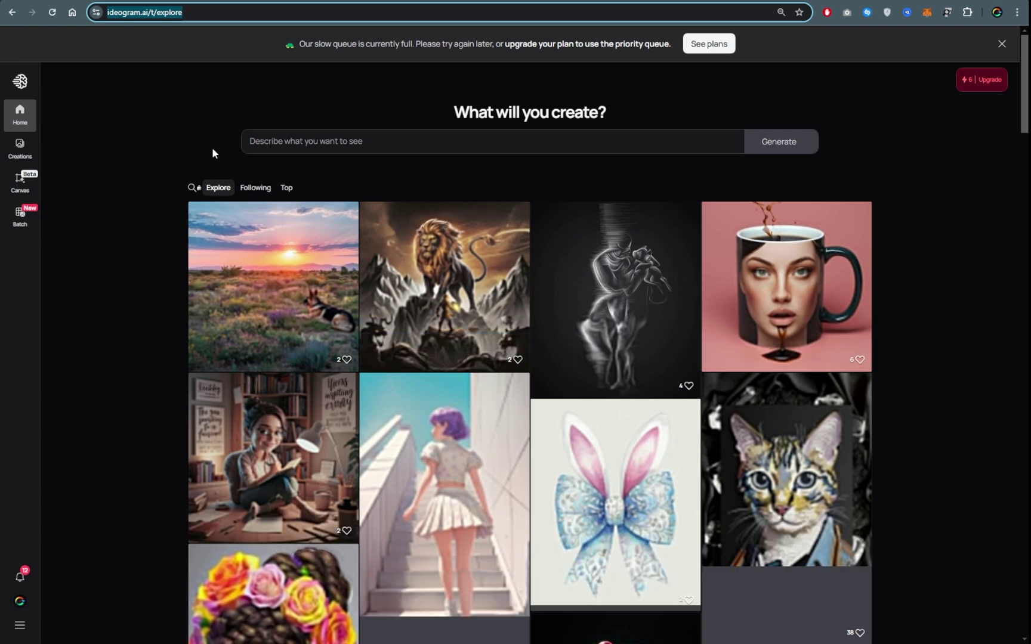
scroll(457, 232, down, 3)
scroll(456, 232, up, 2)
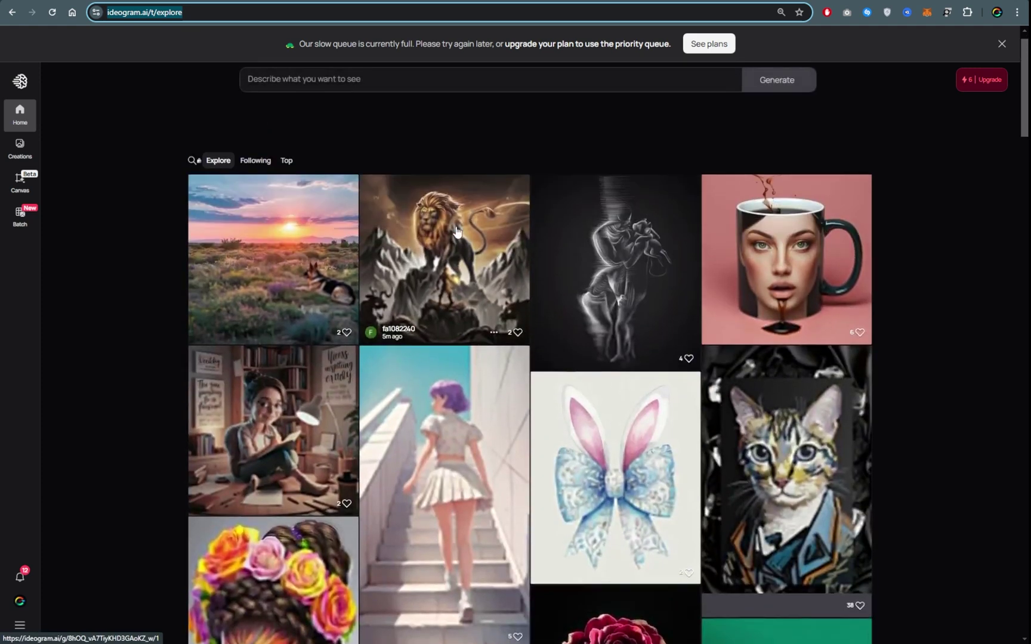
scroll(456, 232, up, 1)
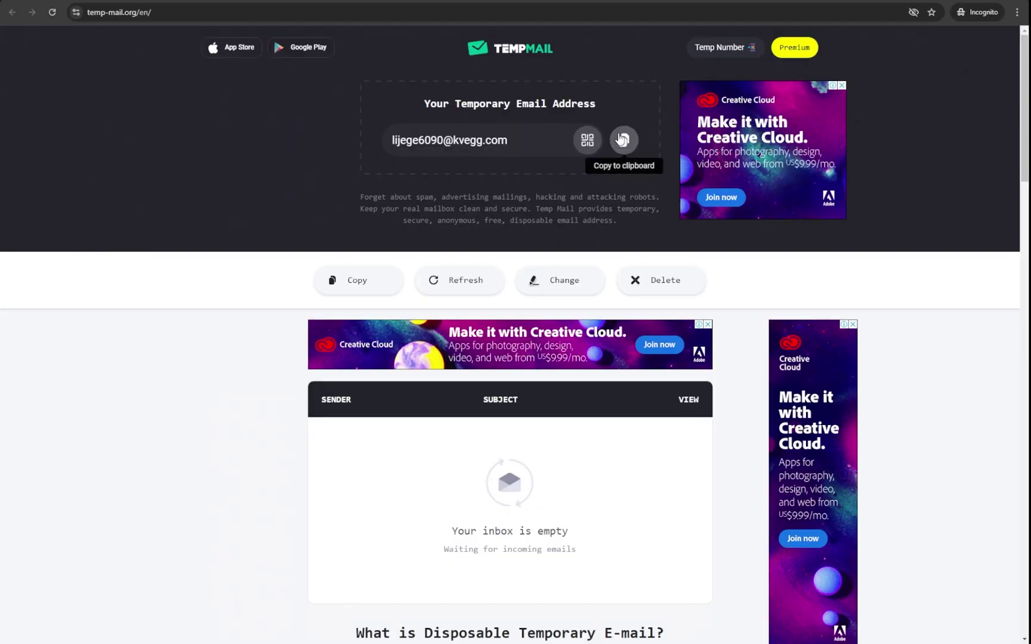
Step: Copy the disposable email address and bring up Akool's Sign Up form
click(622, 140)
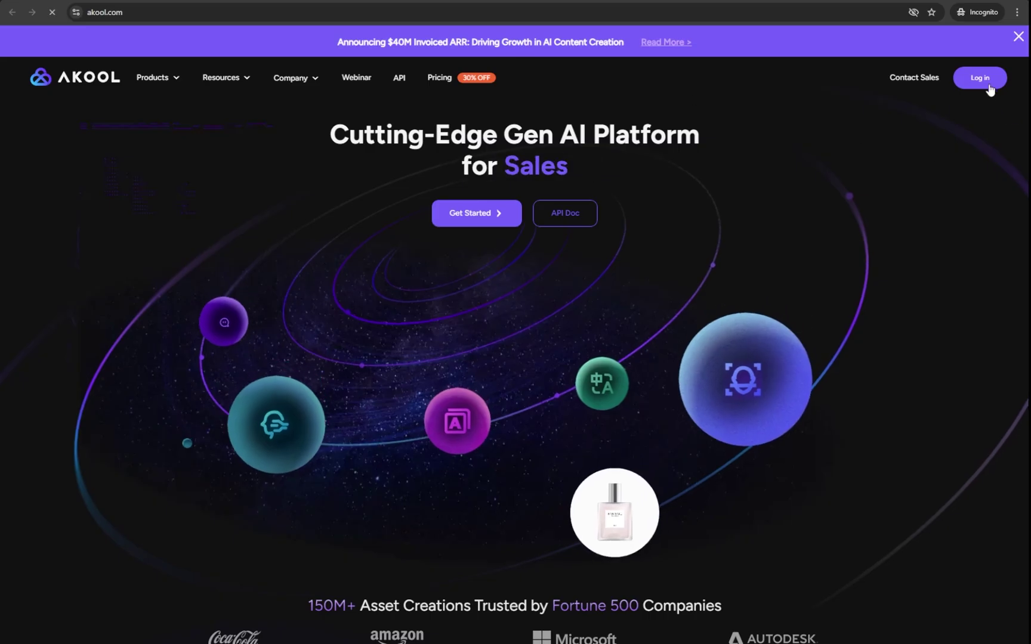
click(984, 82)
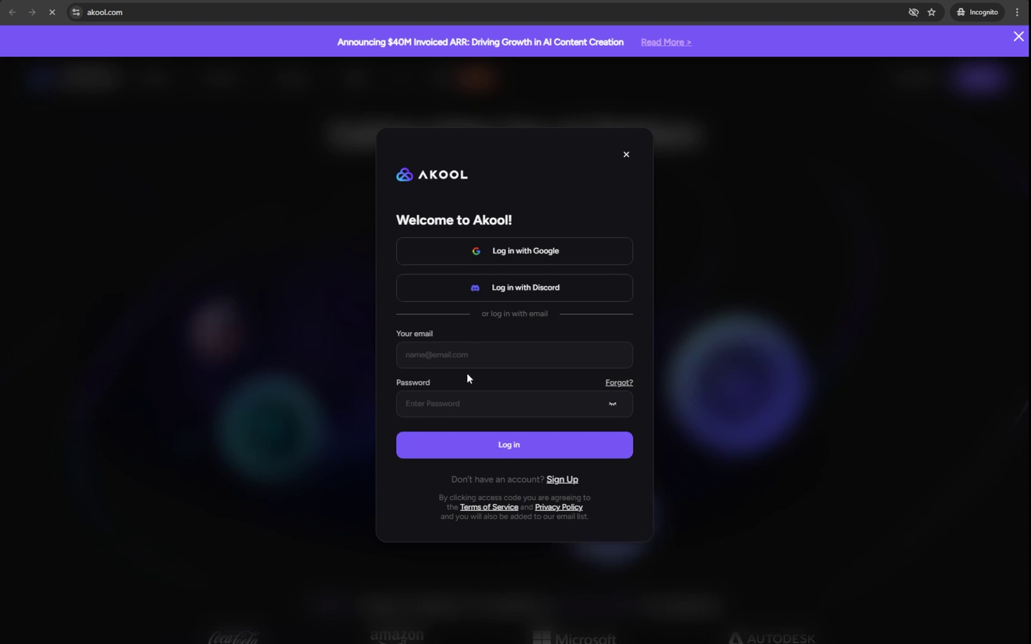
click(450, 354)
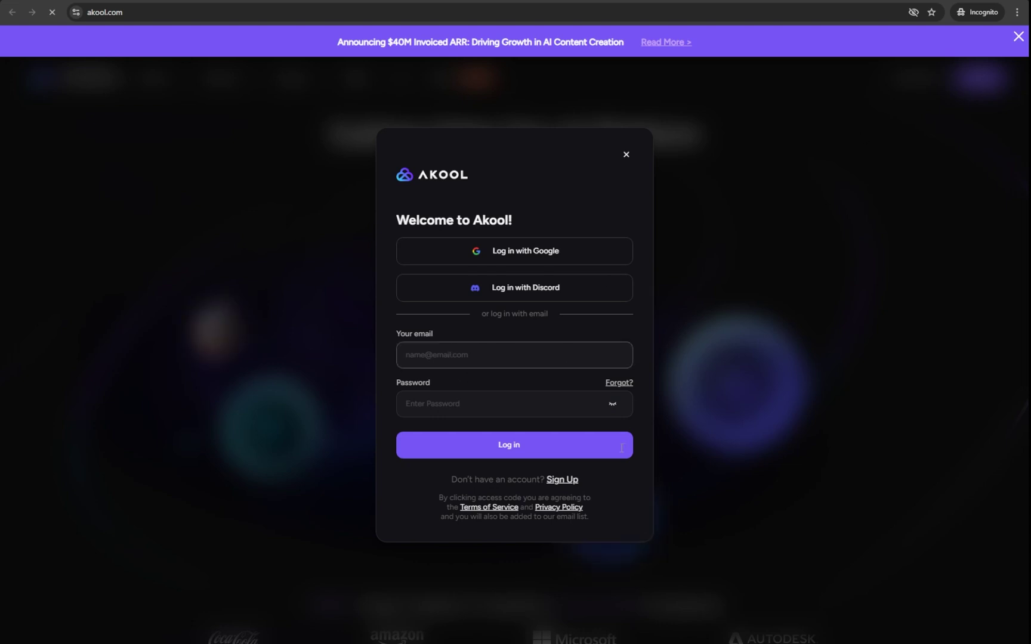
click(561, 481)
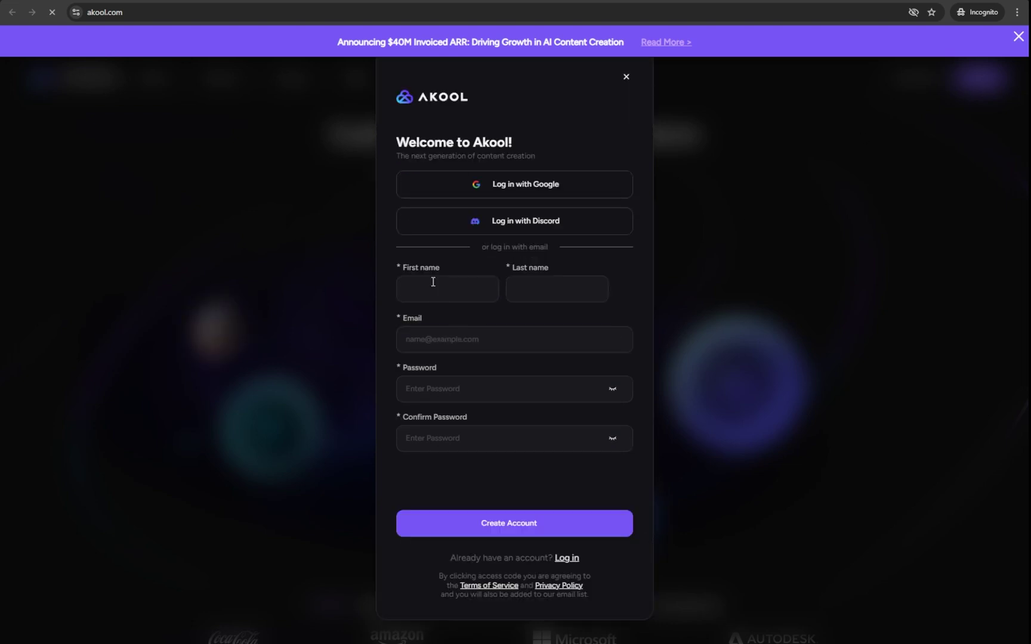
Step: Fill in a first and last name and paste the disposable email address
click(488, 298)
text(sdfgdeh)
click(557, 292)
text(sdfgvsd)
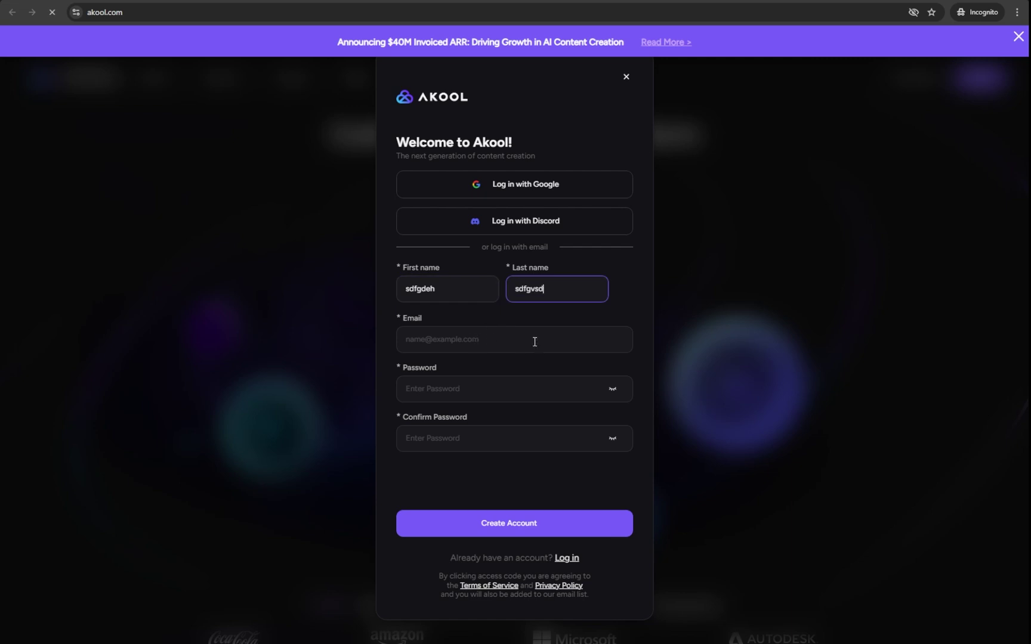
click(534, 342)
key(ctrl+v)
key(Tab)
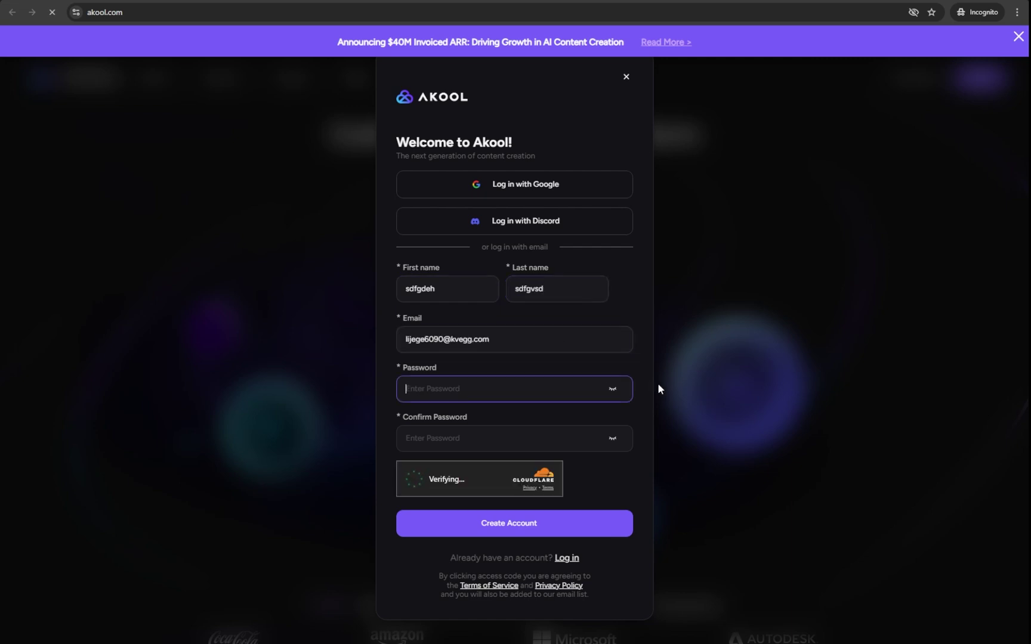
Step: Enter the account password, show it as plain text and select it for copying
key(ctrl+v)
key(ctrl+z)
key(ctrl+v)
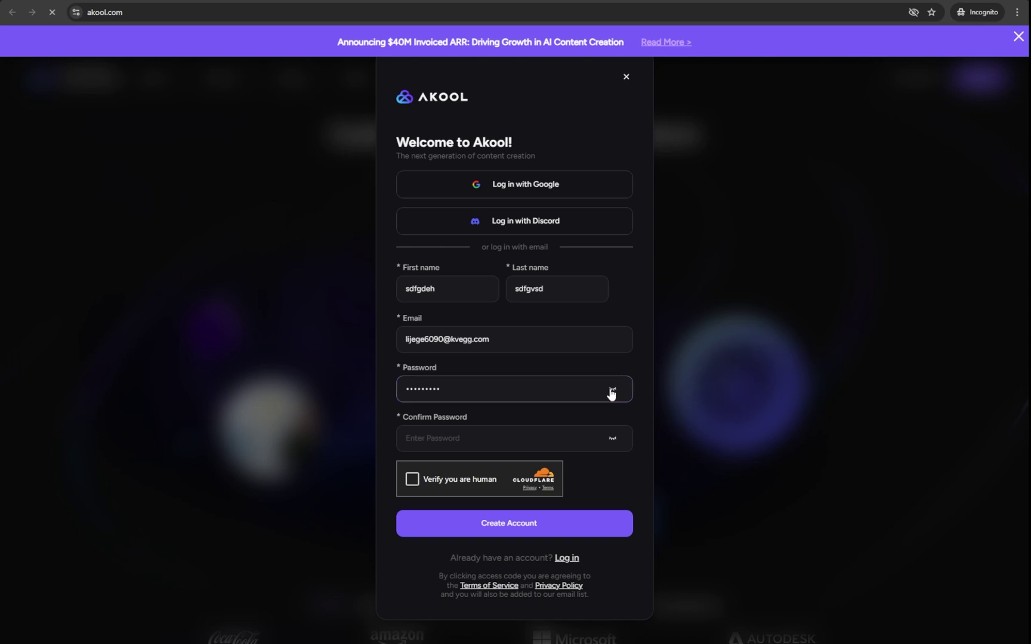
click(612, 391)
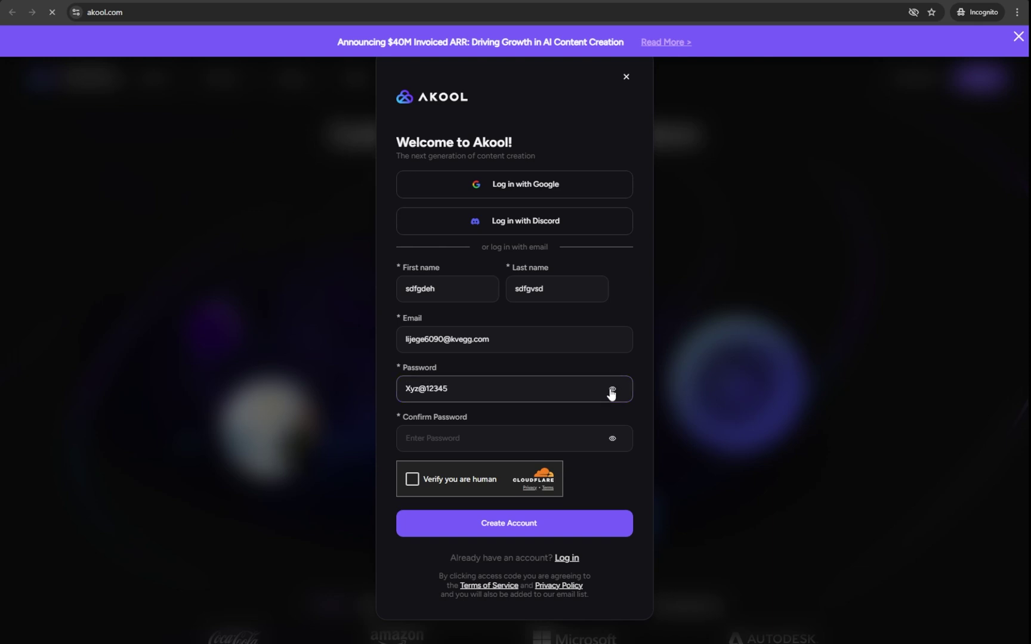
click(407, 391)
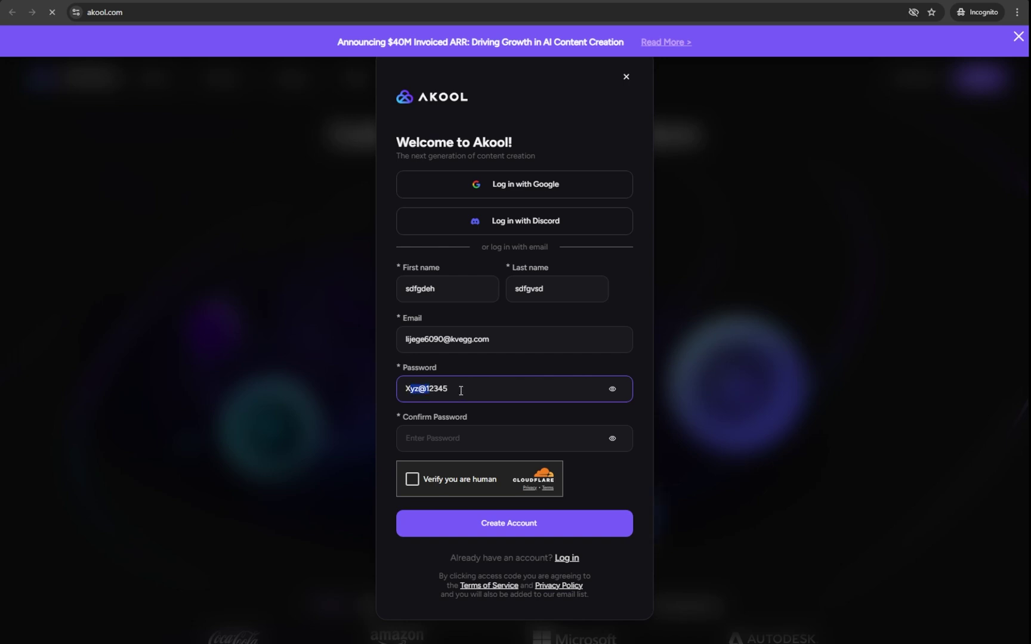
drag(405, 391, 478, 390)
key(ctrl+c)
Step: Paste the password as confirmation, pass the Cloudflare check and create the account
click(428, 443)
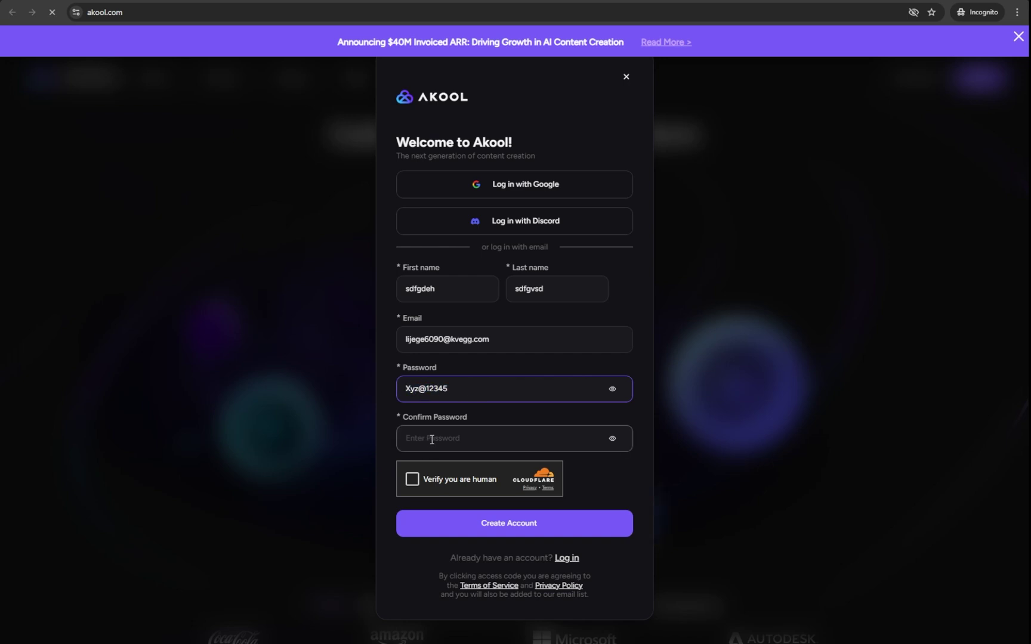
key(ctrl+v)
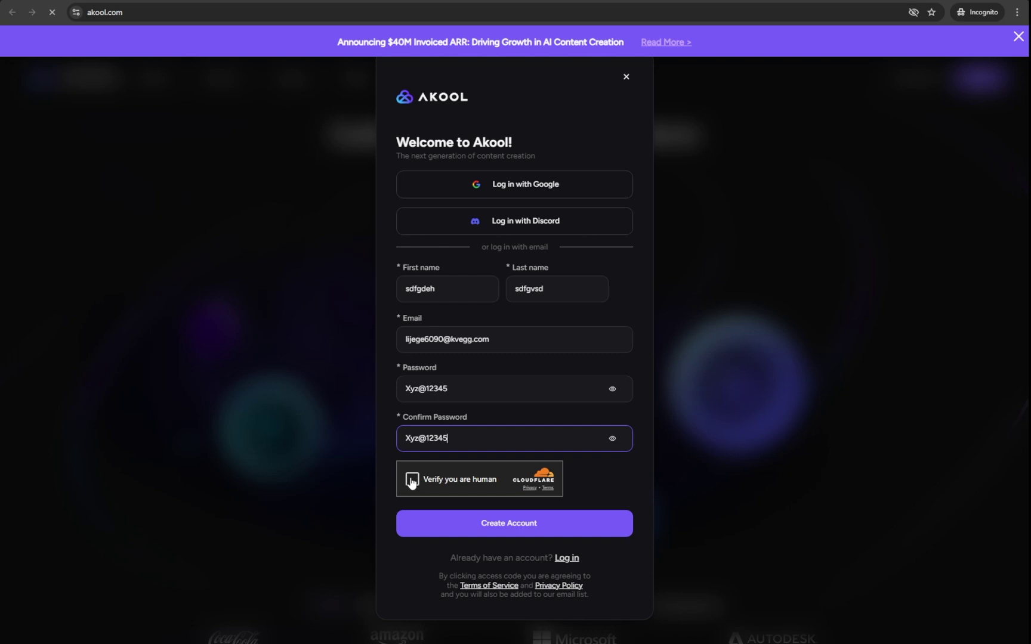
click(459, 477)
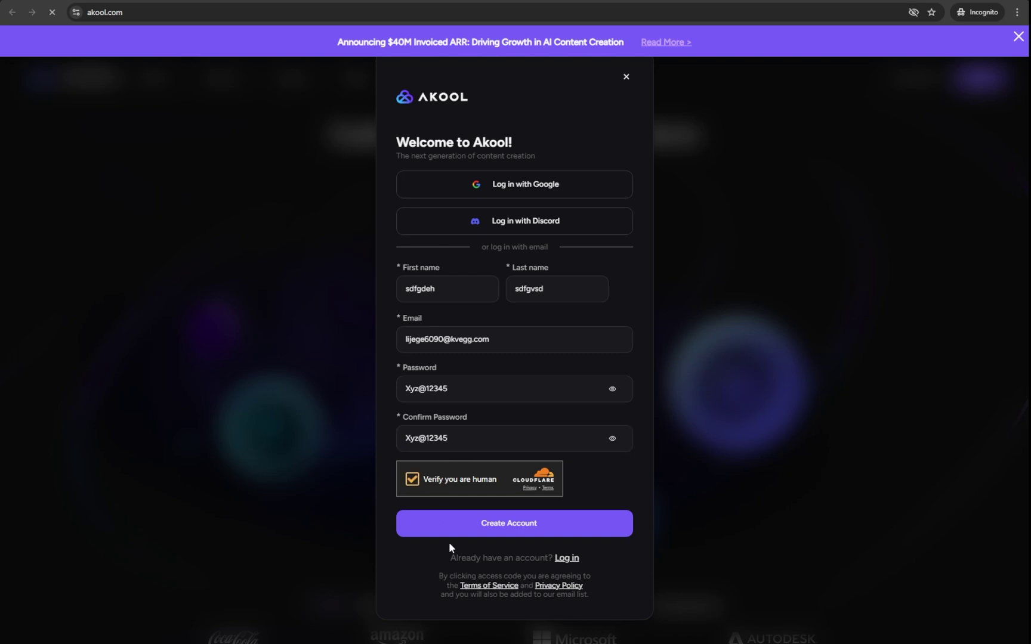
click(511, 526)
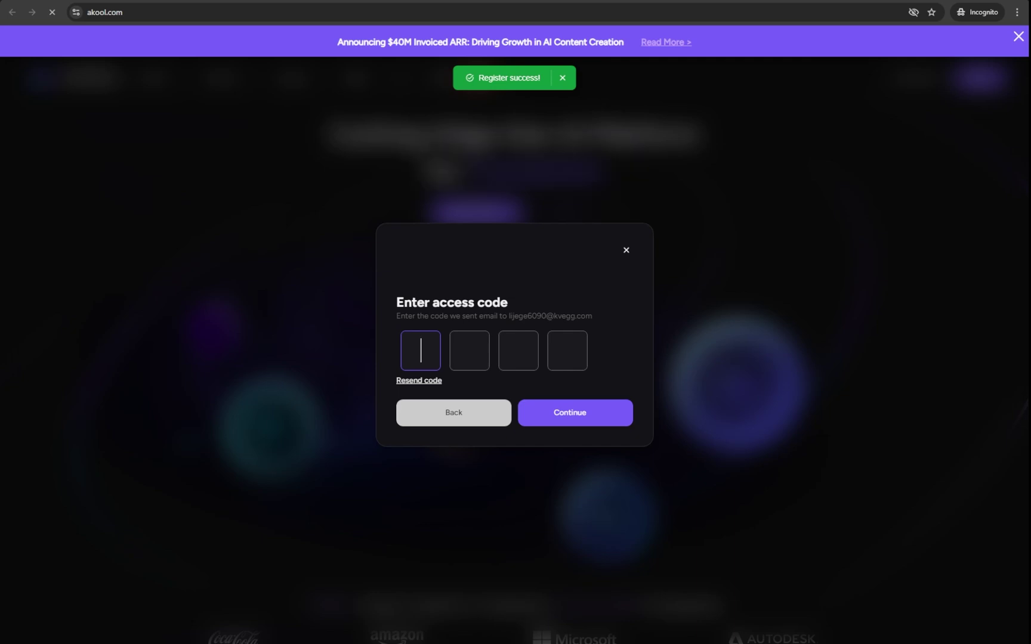
key(ctrl+Tab)
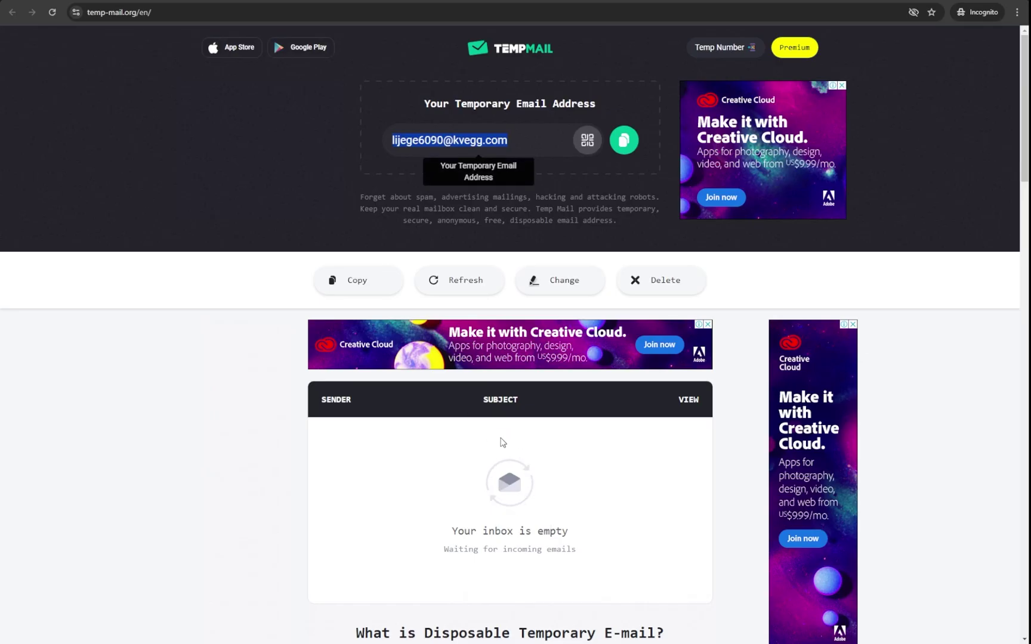
scroll(489, 447, down, 1)
click(451, 381)
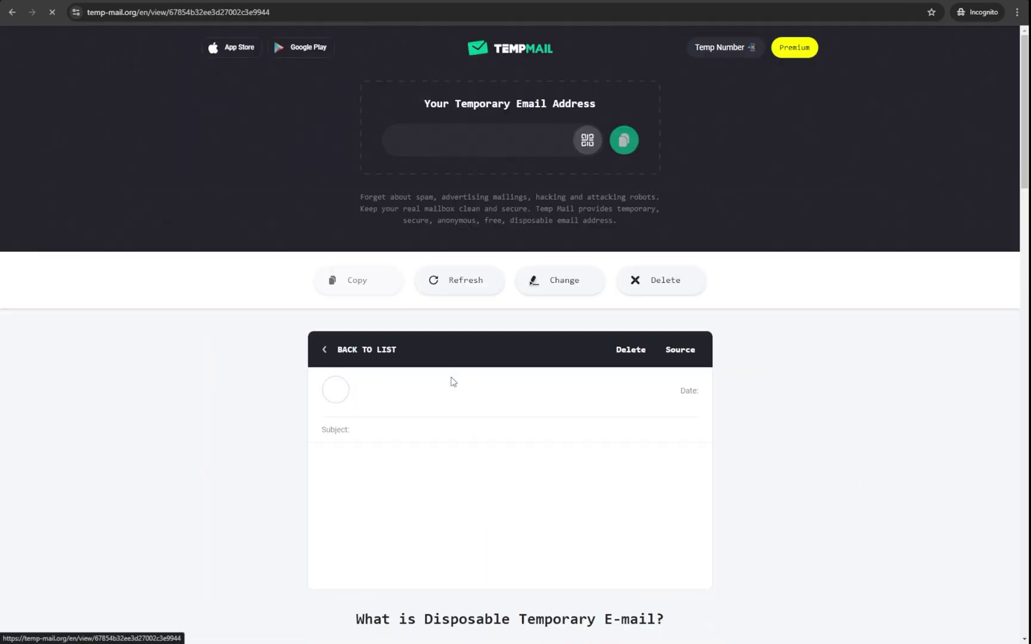
scroll(453, 382, down, 4)
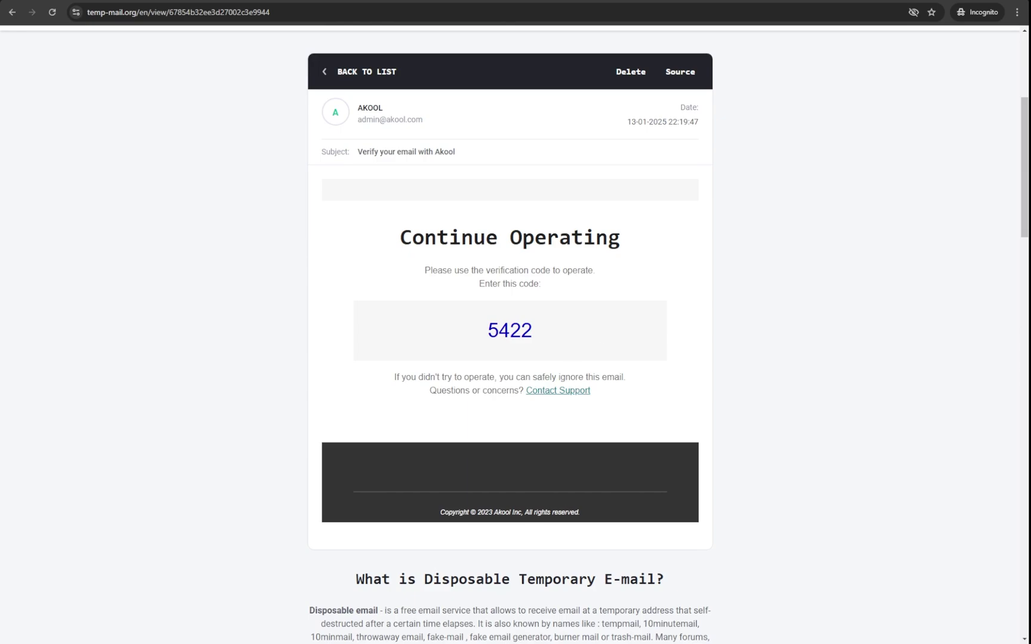
key(ctrl+Tab)
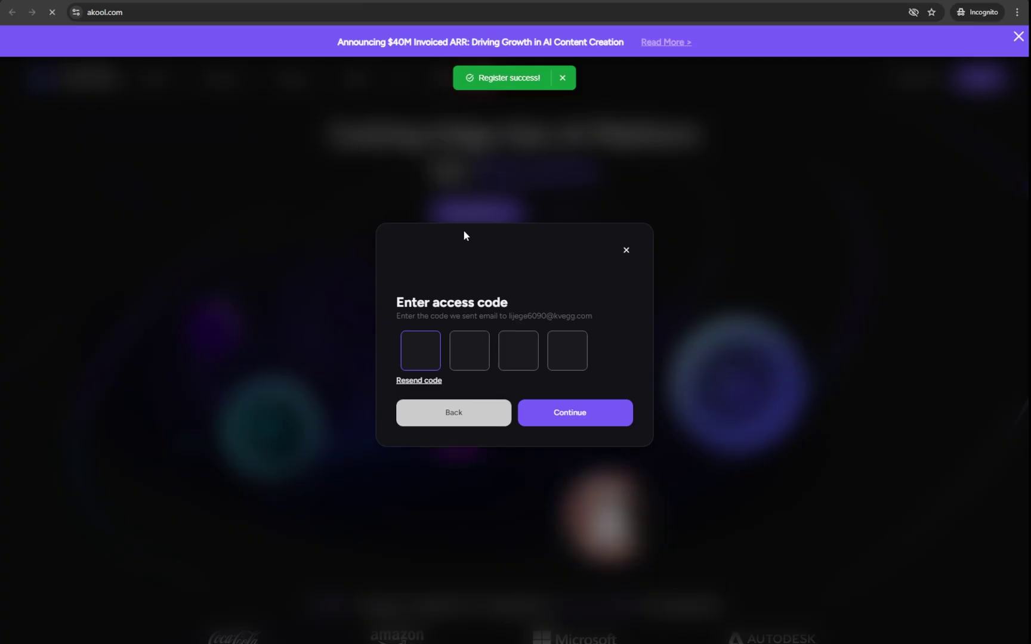
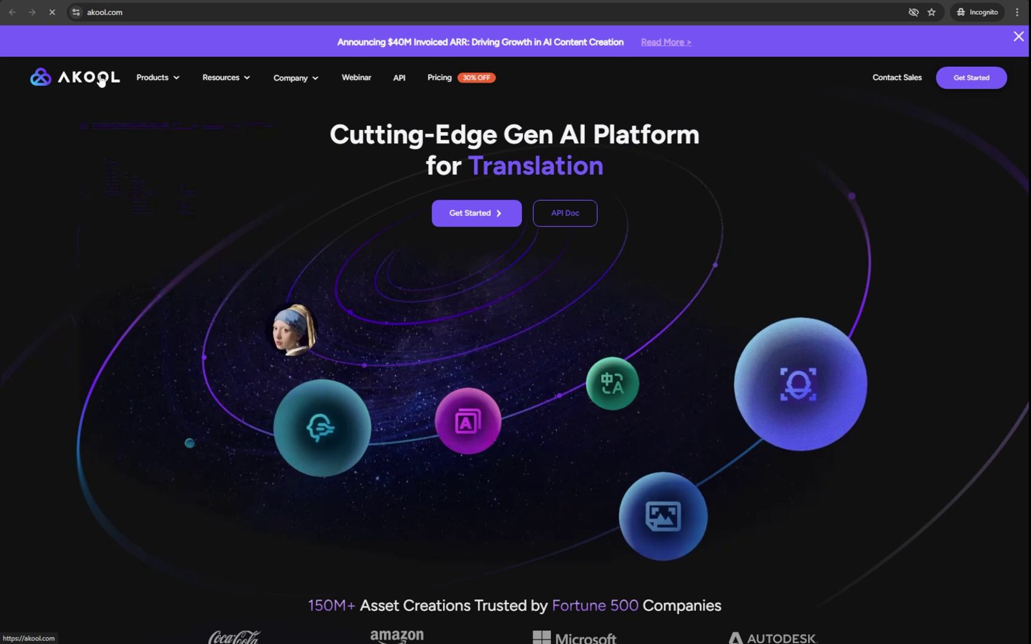
Step: Open Products > Image Generator and check Credits Usage: 8 credits per image, 100 available
mouse_move(170, 86)
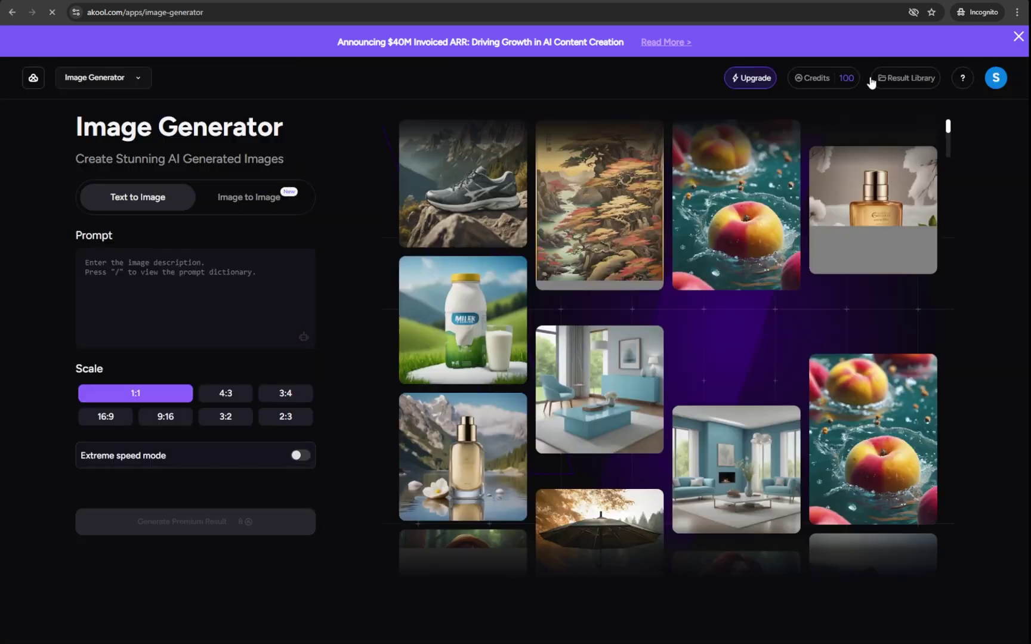
mouse_move(846, 85)
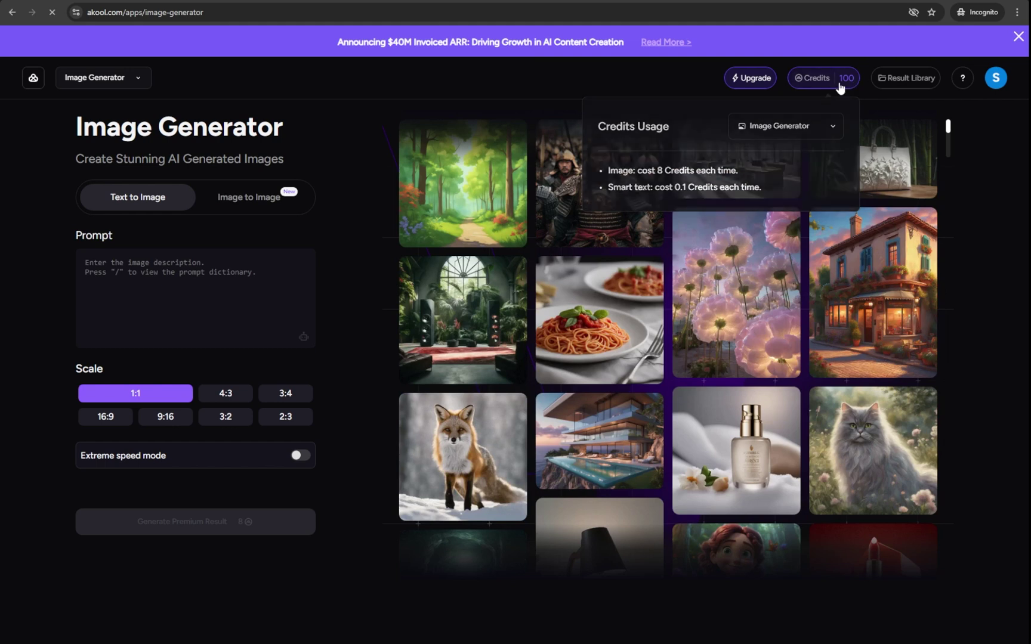
click(181, 284)
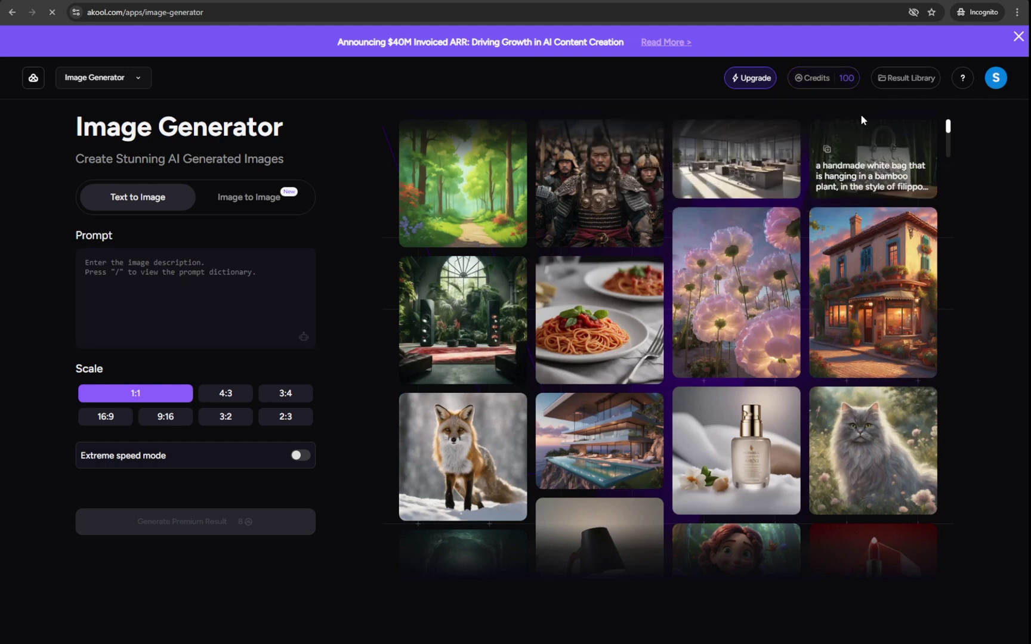
mouse_move(851, 88)
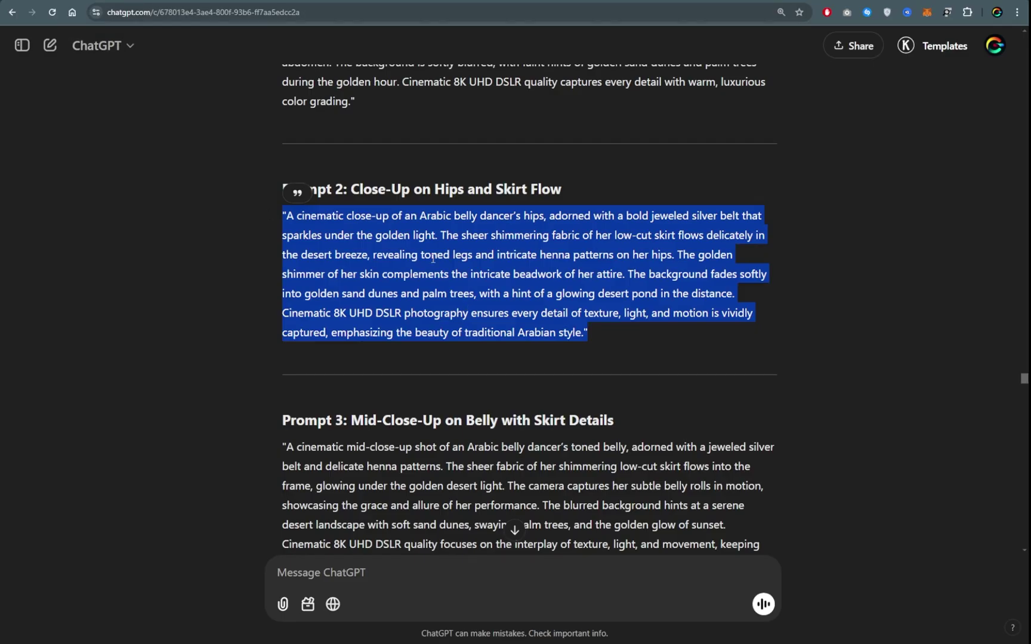
Step: Paste ChatGPT's Prompt 2 hips-and-skirt close-up into Akool and generate premium 16:9 images
right_click(432, 258)
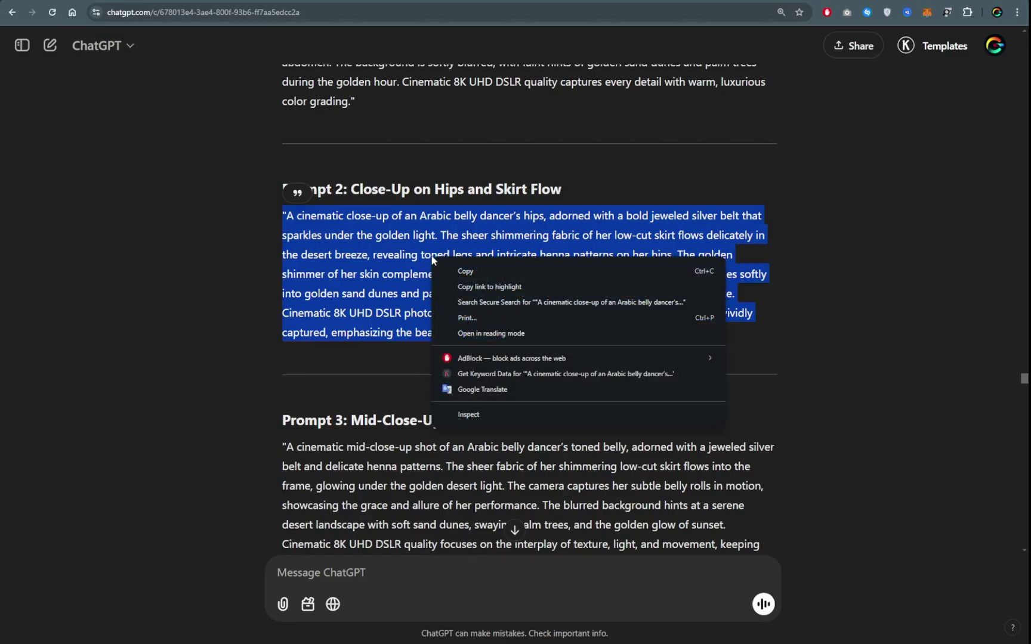
click(487, 273)
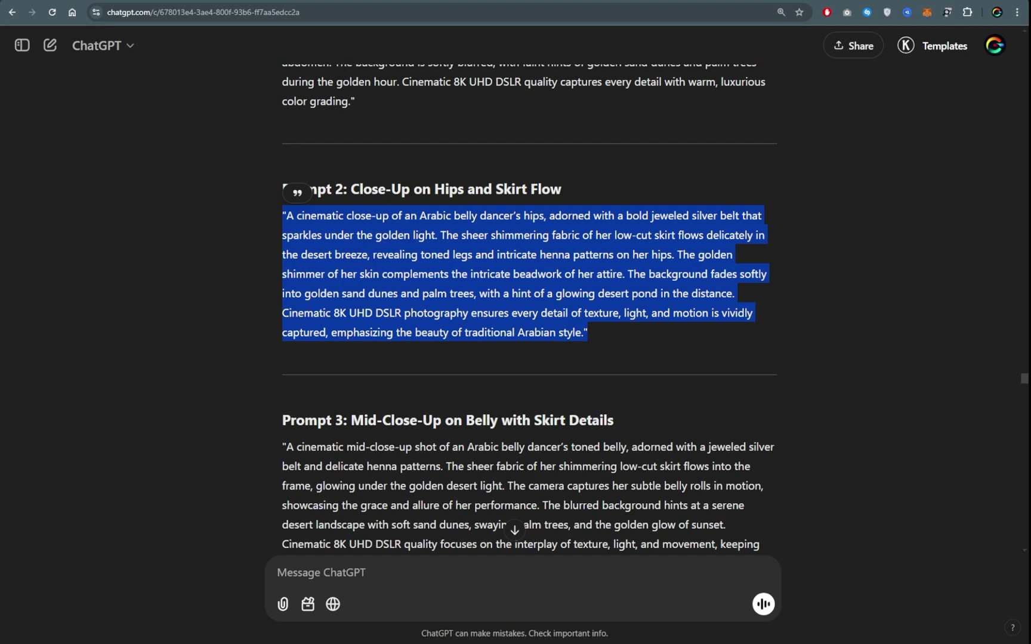
click(937, 190)
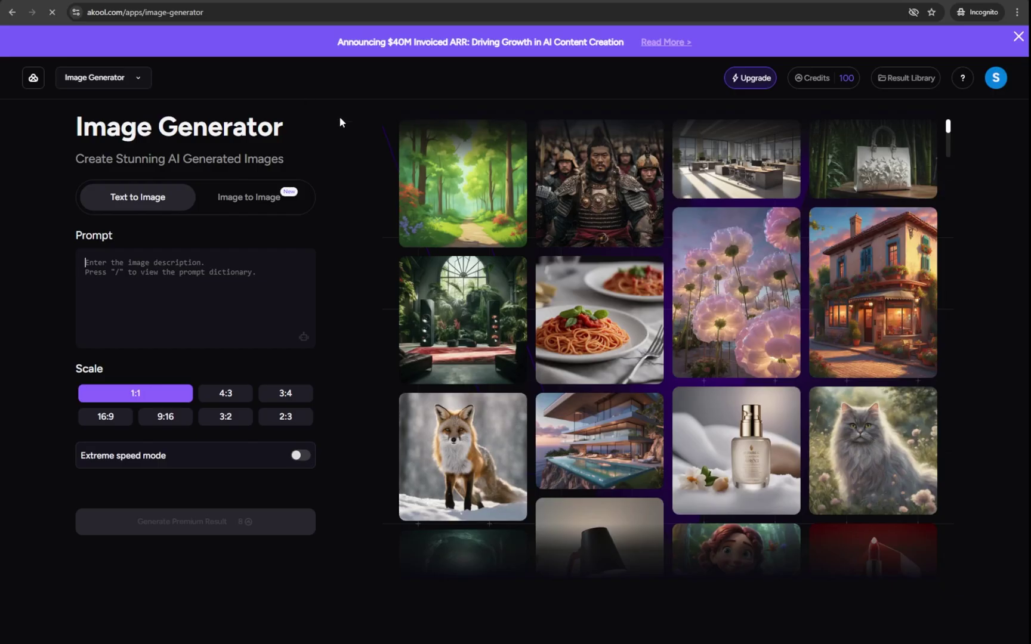
click(152, 295)
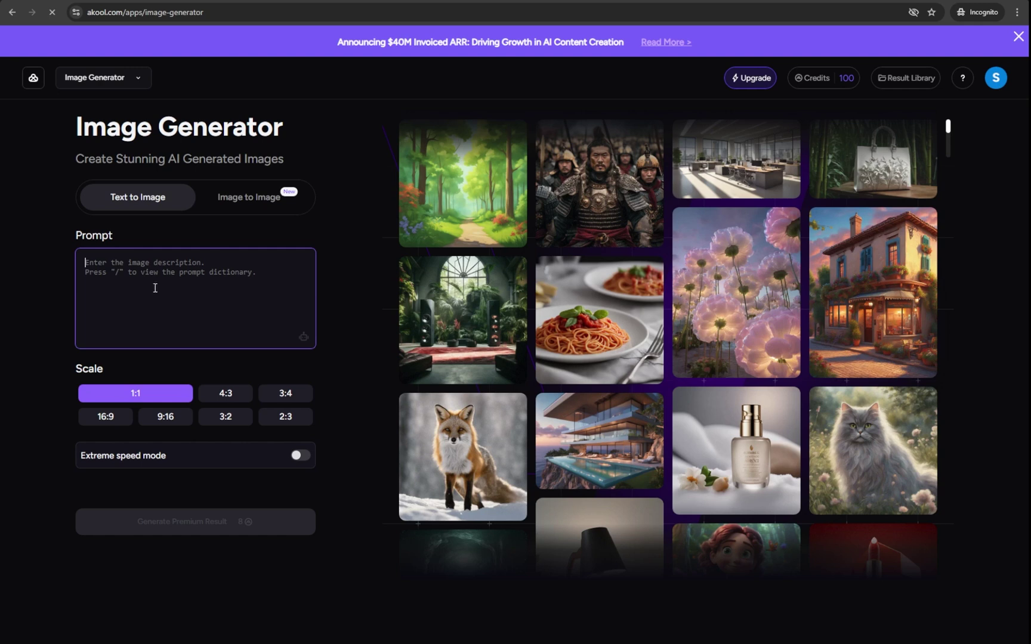
right_click(155, 289)
click(179, 399)
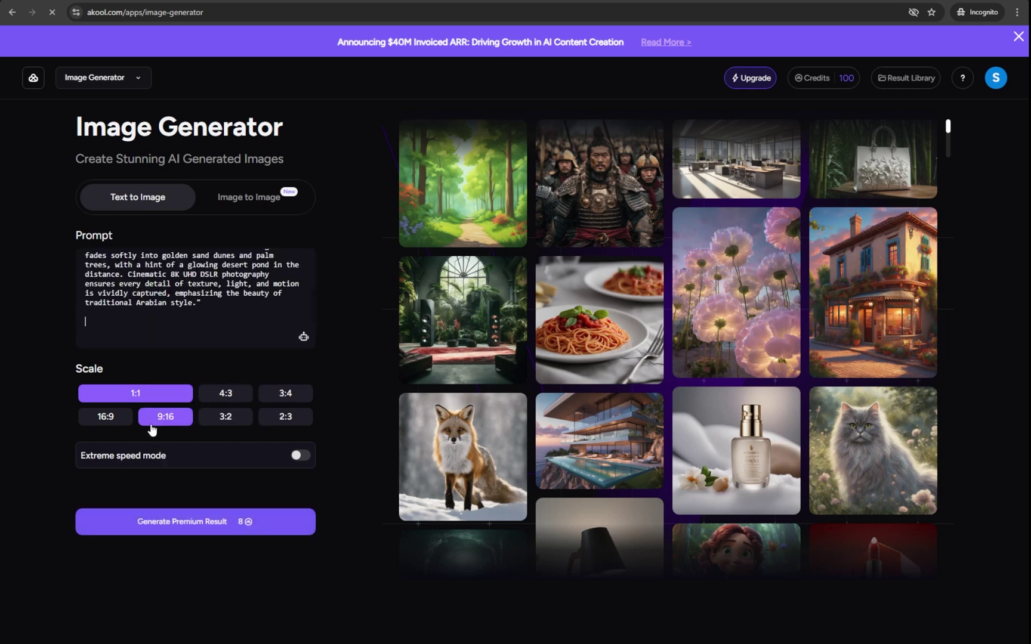
click(105, 418)
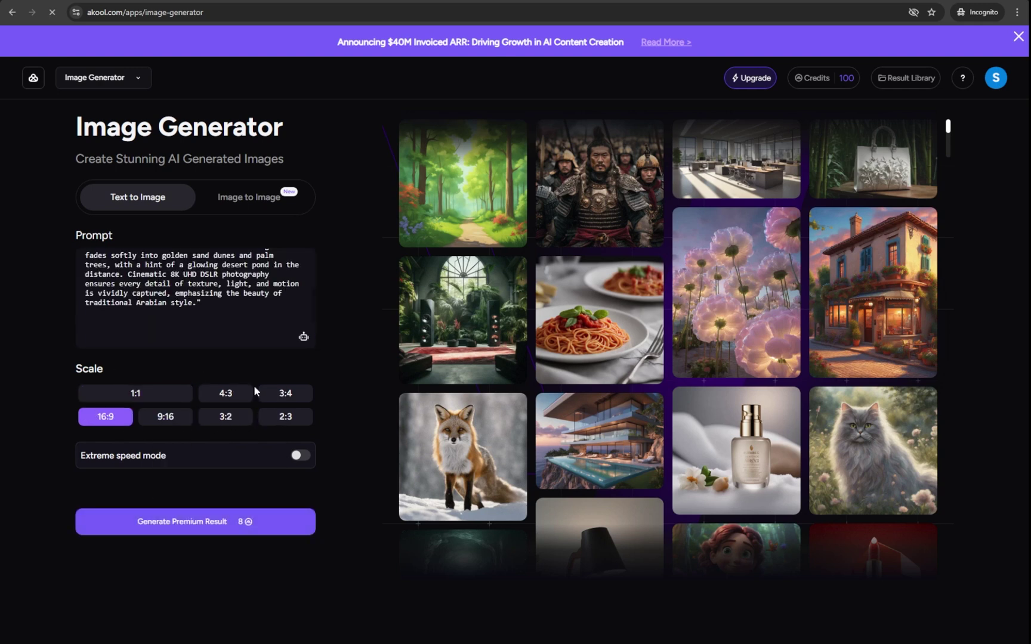
click(174, 526)
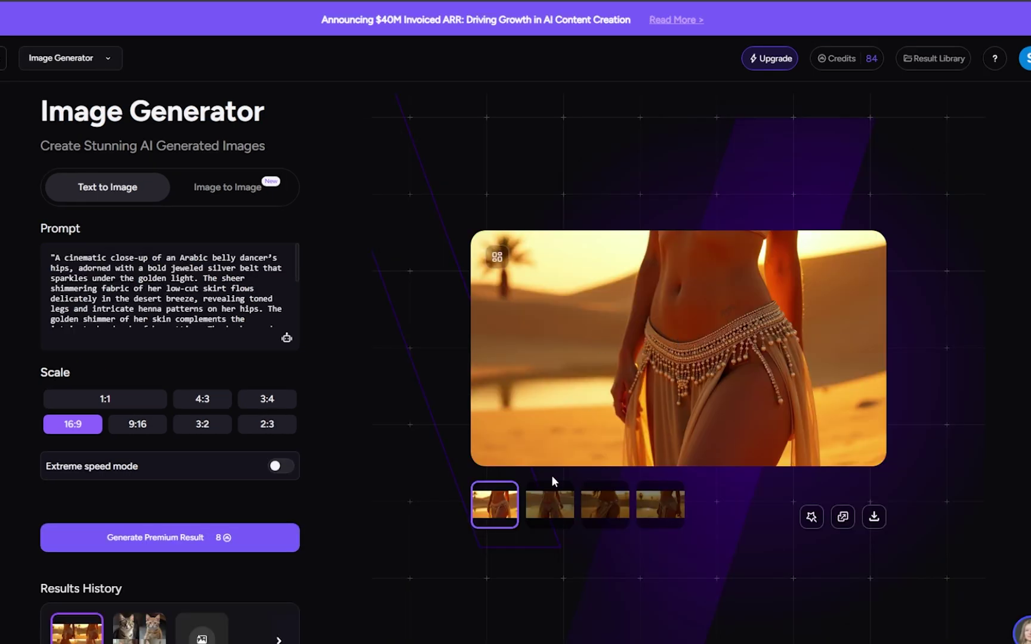
Step: Preview the second, third and fourth hip close-up results in turn
click(557, 505)
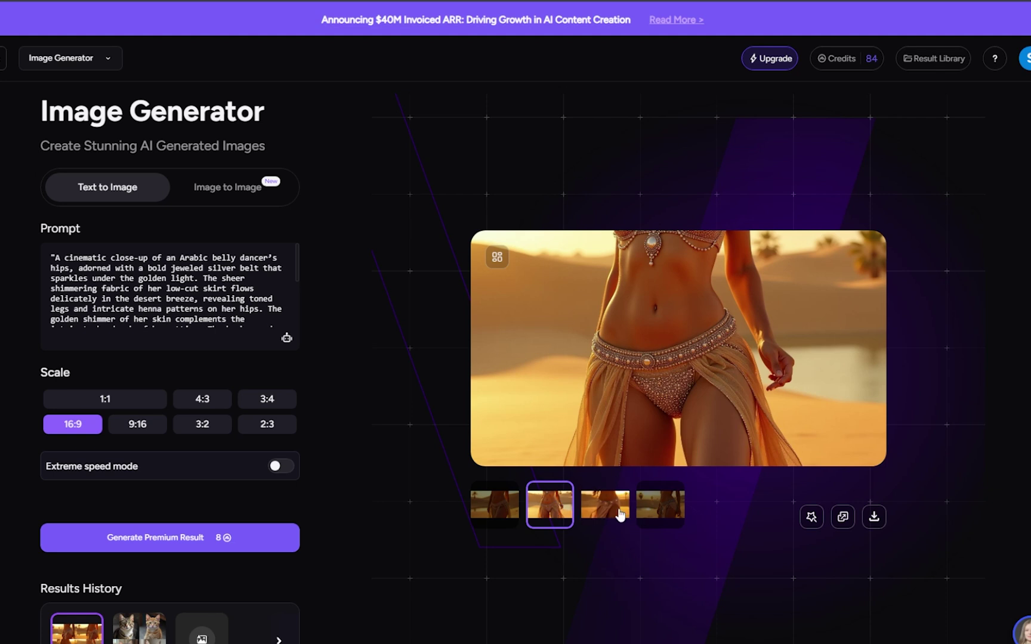
click(623, 509)
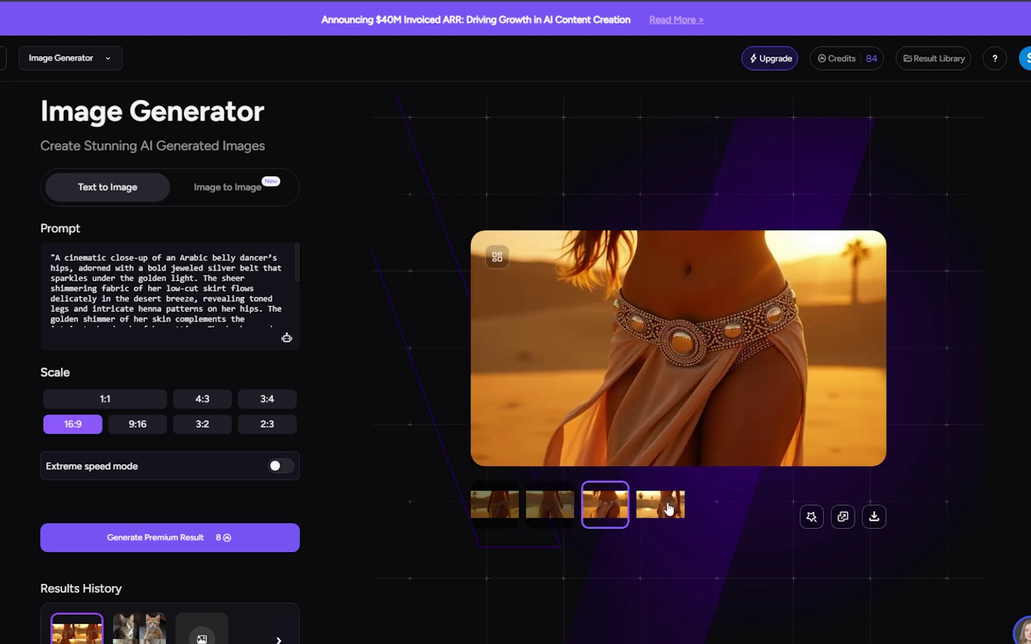
click(668, 509)
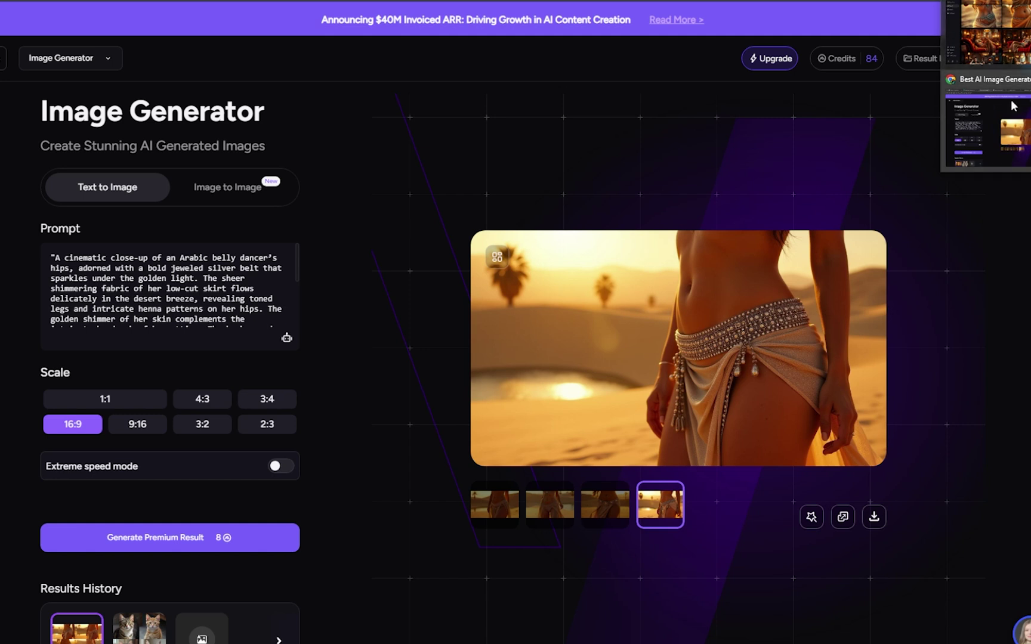
click(1002, 38)
scroll(386, 290, down, 20)
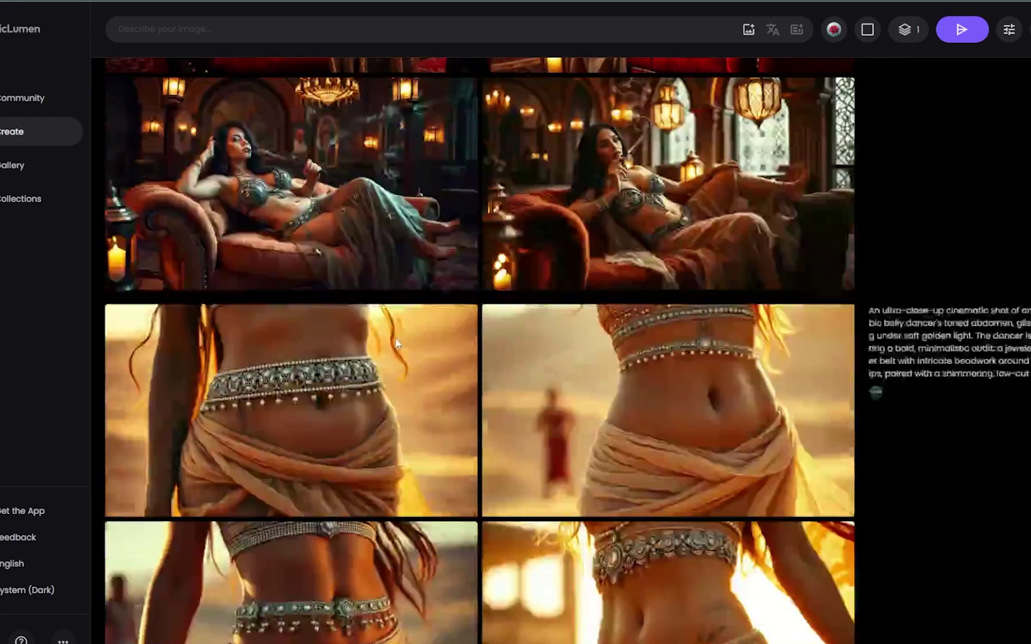
scroll(396, 345, down, 2)
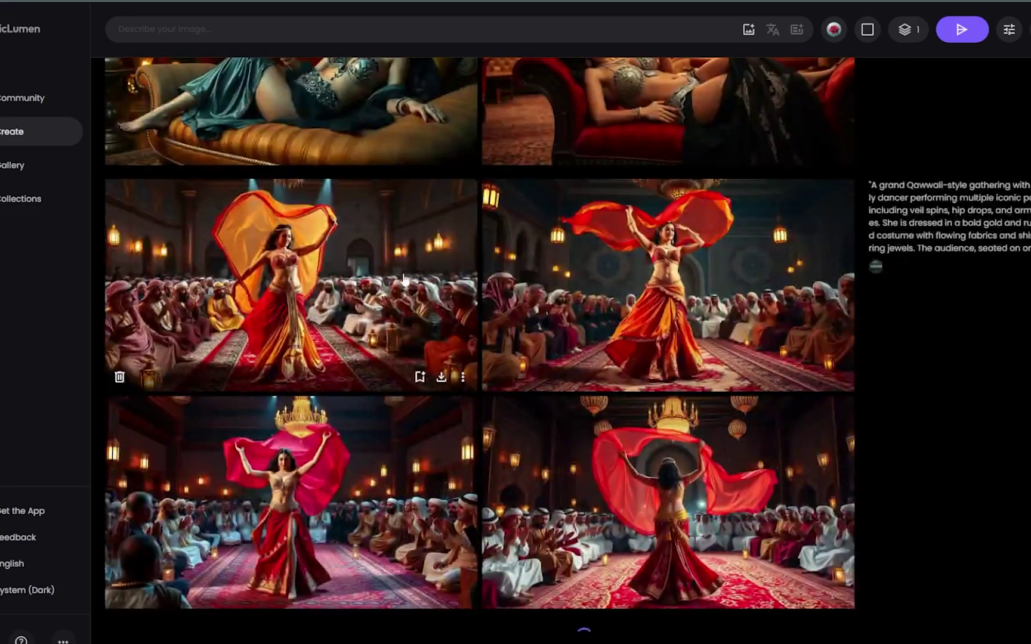
scroll(477, 358, up, 4)
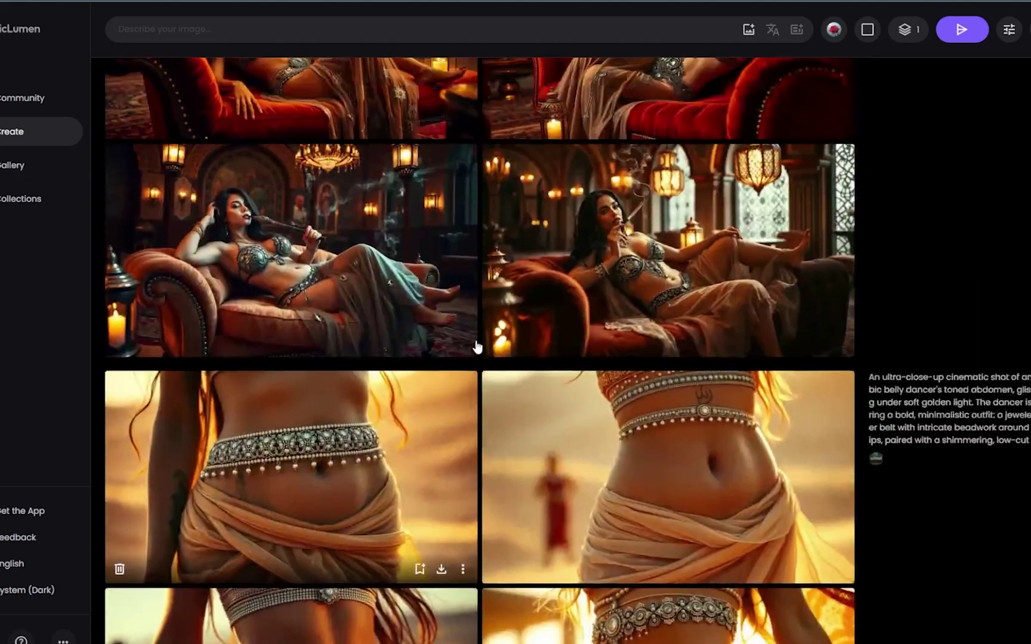
scroll(477, 347, down, 10)
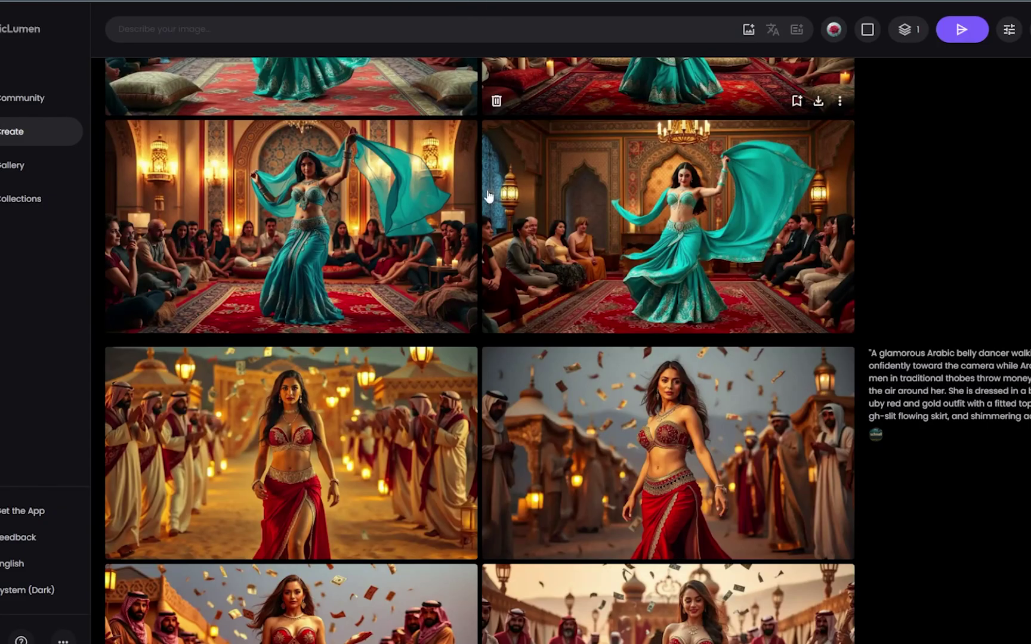
scroll(497, 241, down, 10)
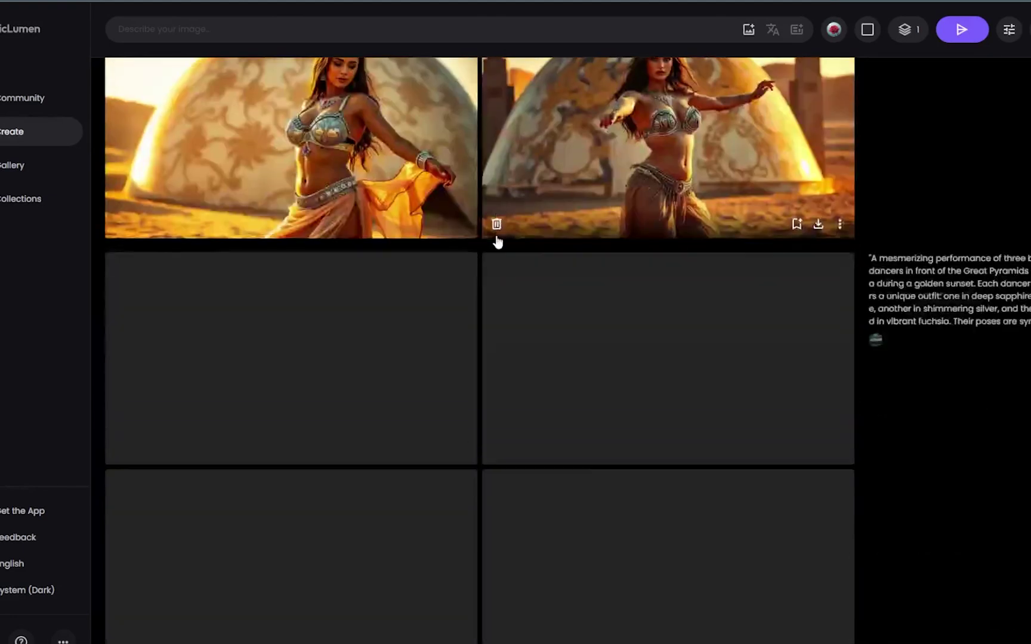
scroll(497, 242, up, 5)
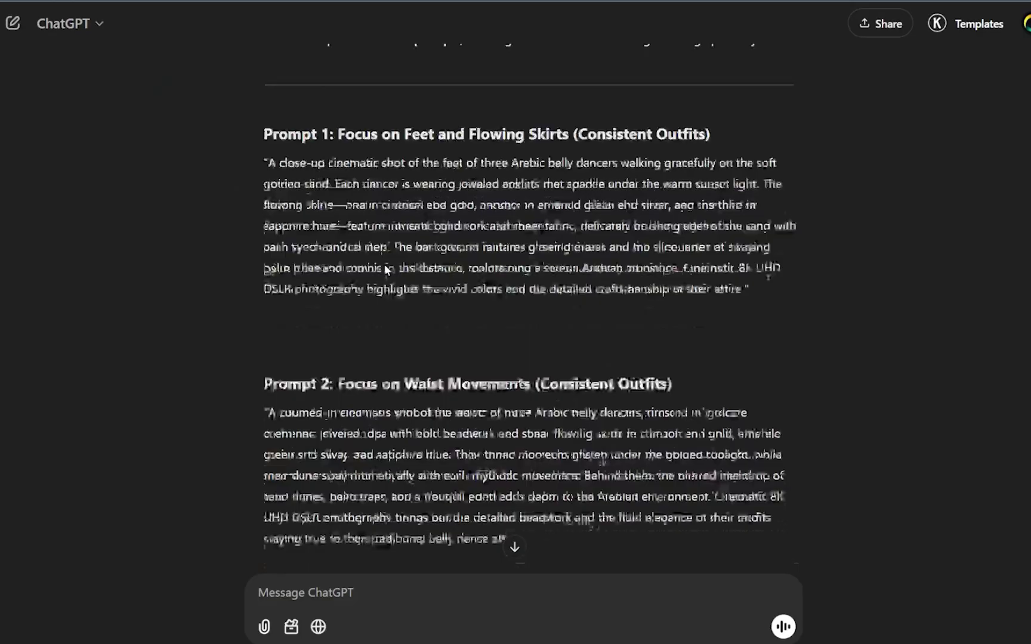
Step: Scroll up to 'Prompt for Close-Up Belly Focus' and select its whole paragraph
scroll(384, 264, down, 10)
scroll(384, 264, up, 13)
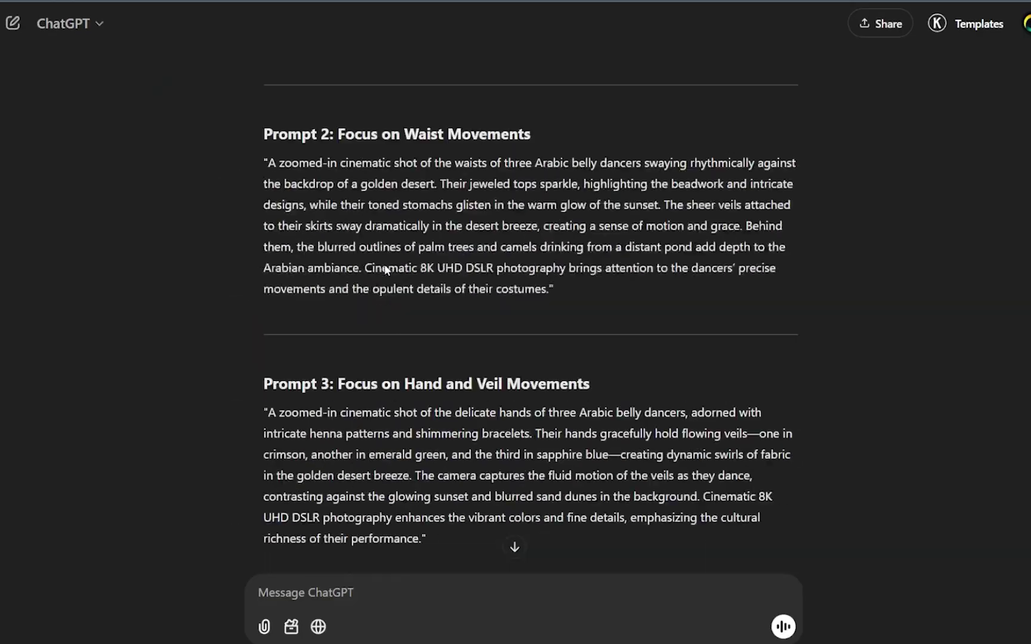
scroll(384, 264, up, 20)
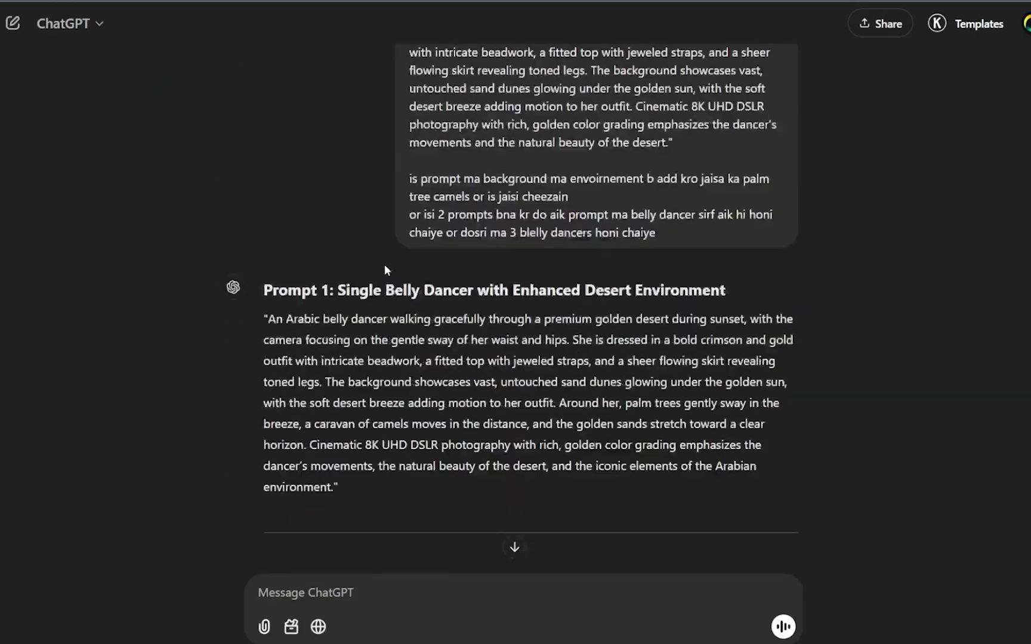
scroll(385, 264, up, 13)
scroll(384, 265, down, 20)
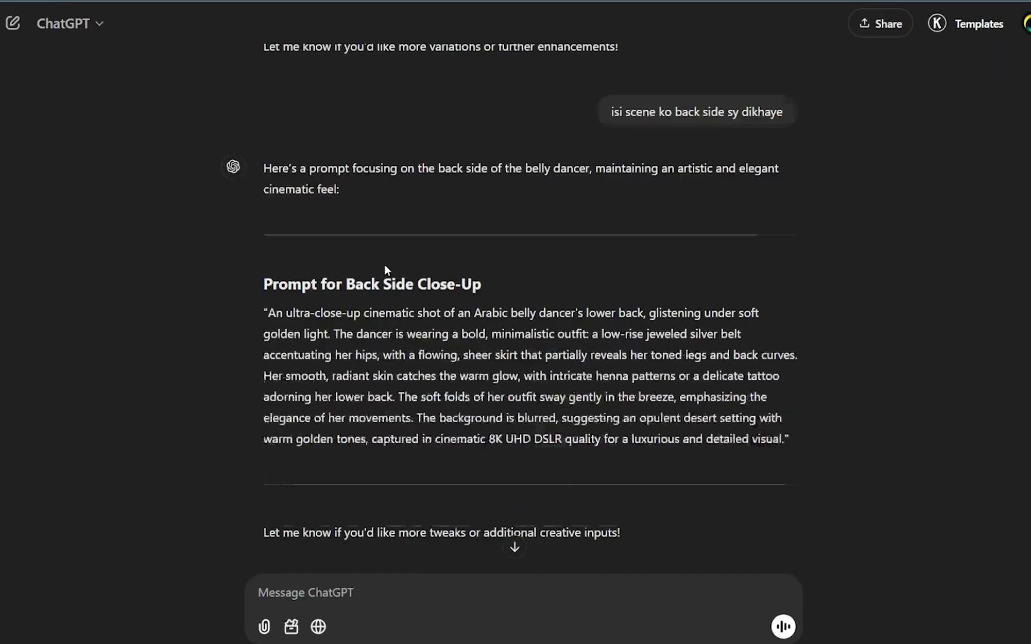
scroll(384, 264, up, 15)
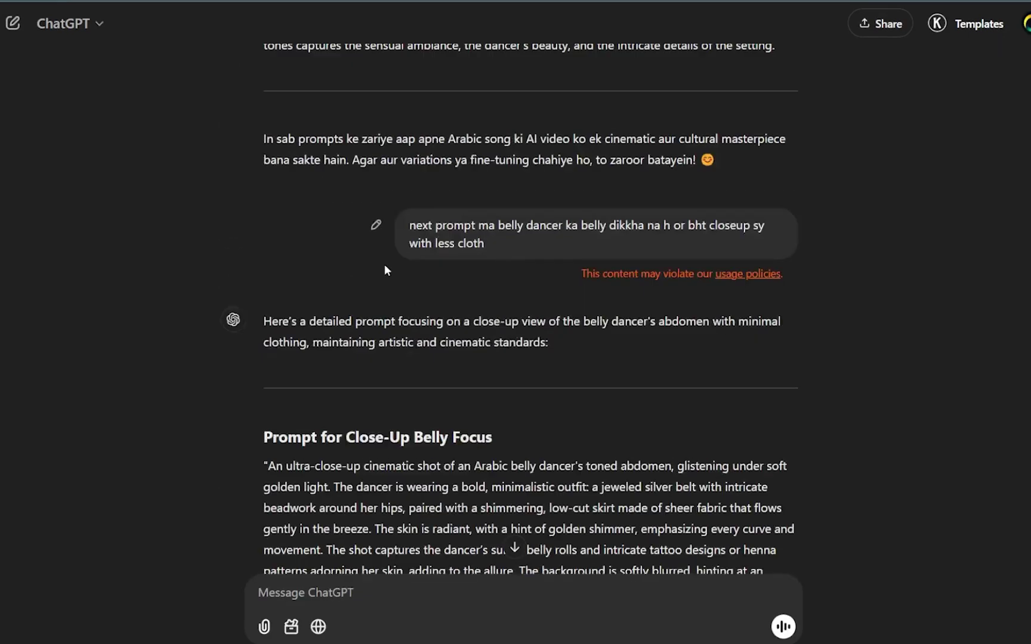
drag(265, 287, 744, 443)
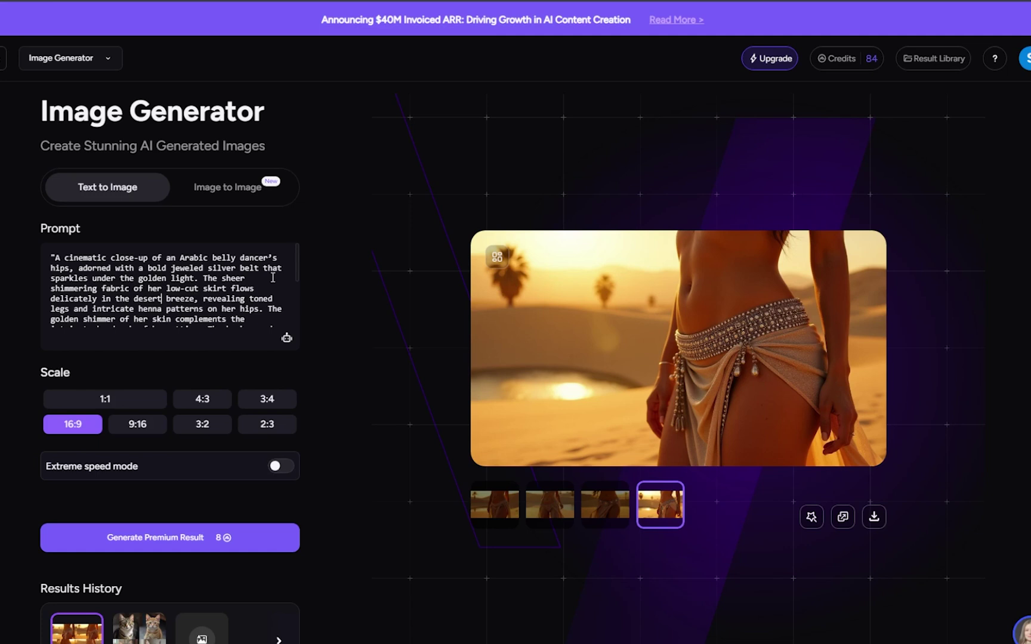
Step: Replace the Akool prompt with the belly close-up text, generate premium results, and preview the second image
key(ctrl+a)
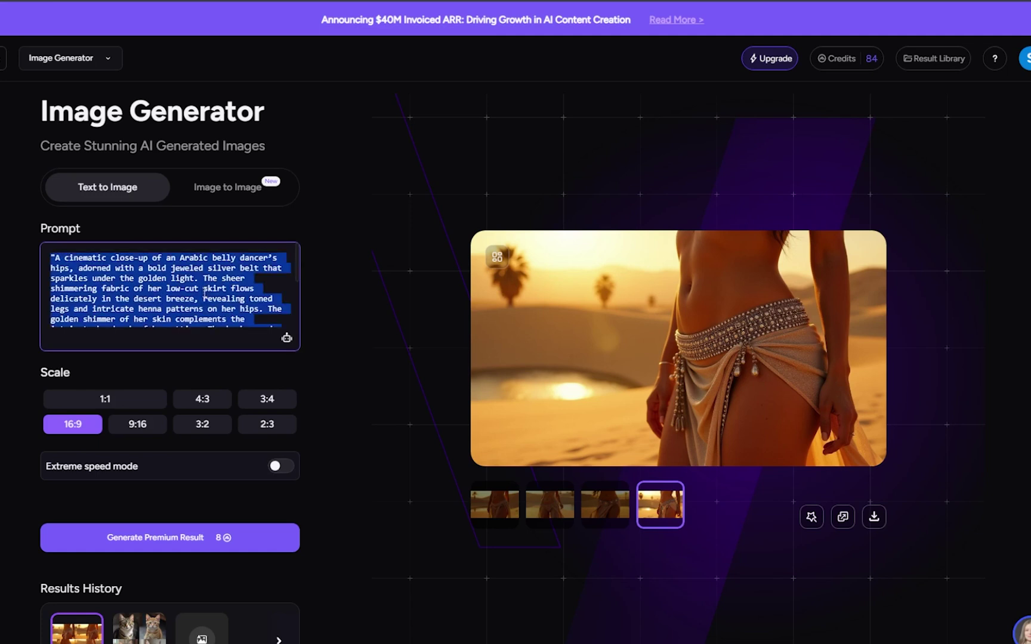
key(ctrl+v)
click(154, 540)
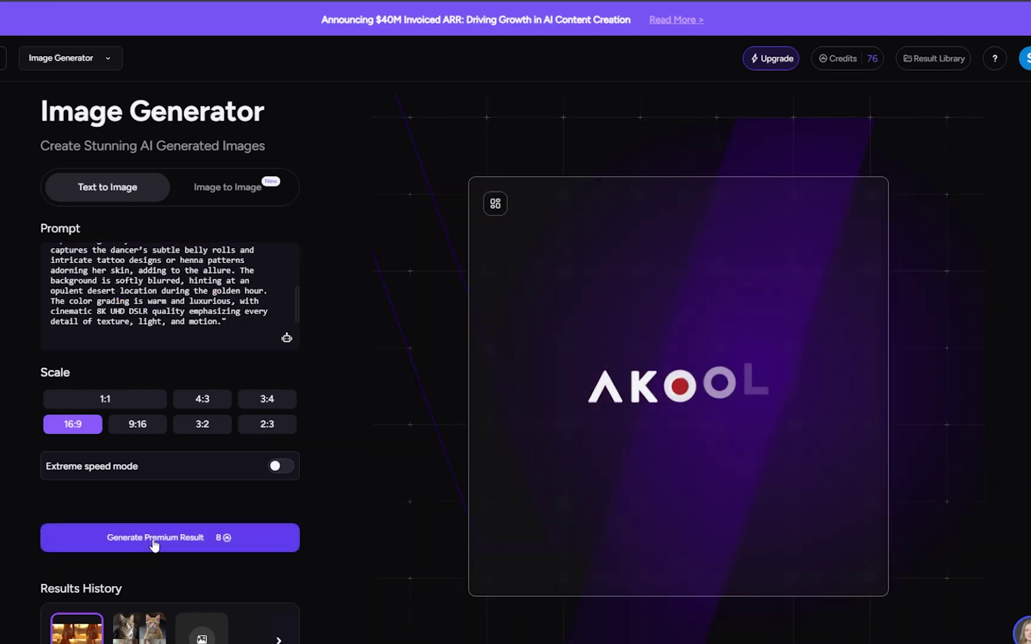
scroll(181, 300, up, 5)
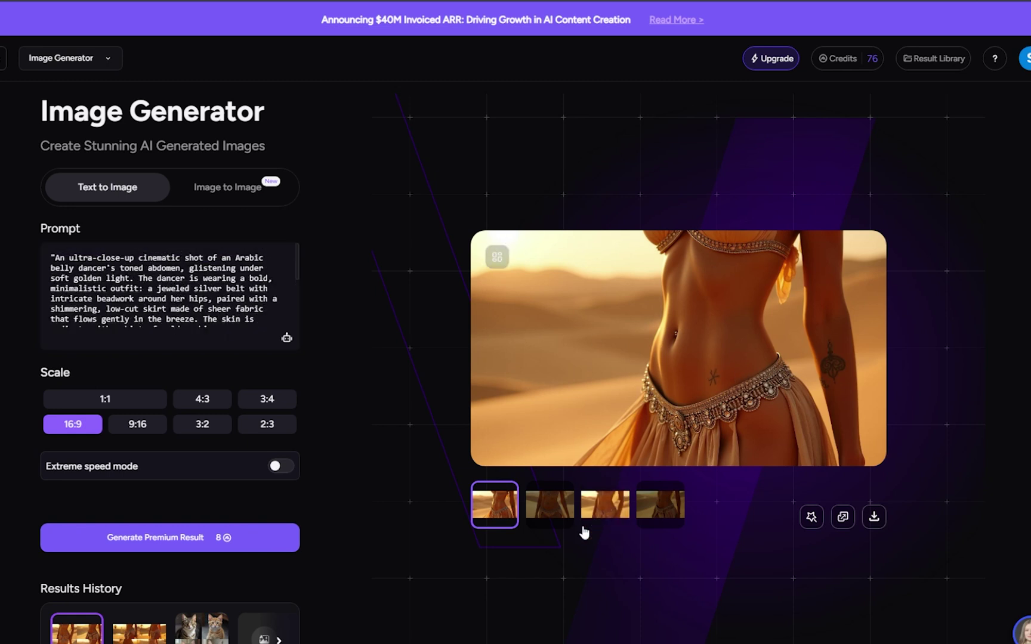
click(550, 513)
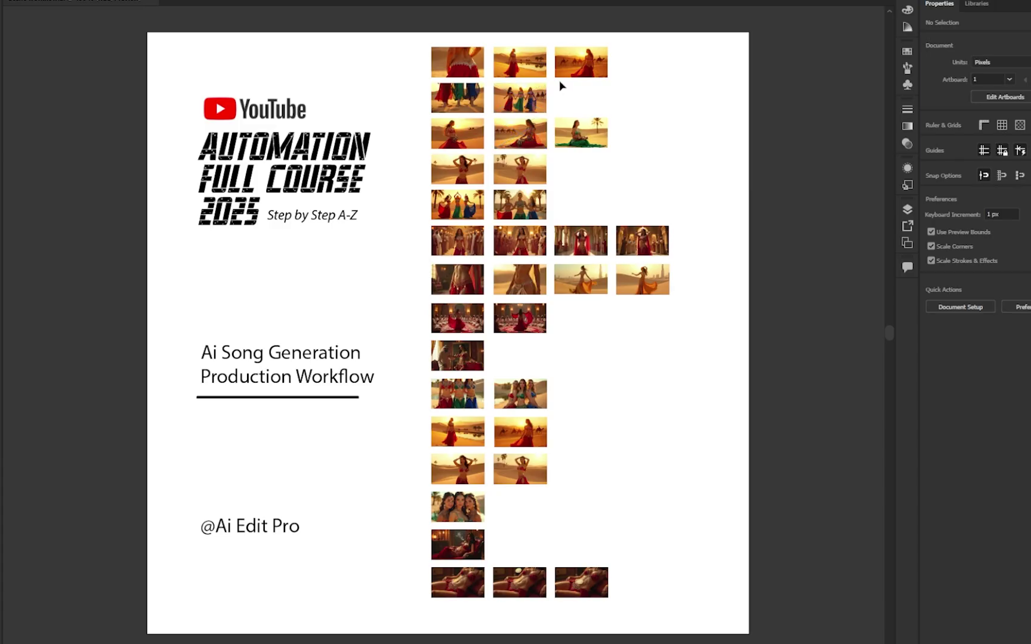
scroll(563, 83, up, 5)
drag(437, 110, 438, 301)
click(483, 258)
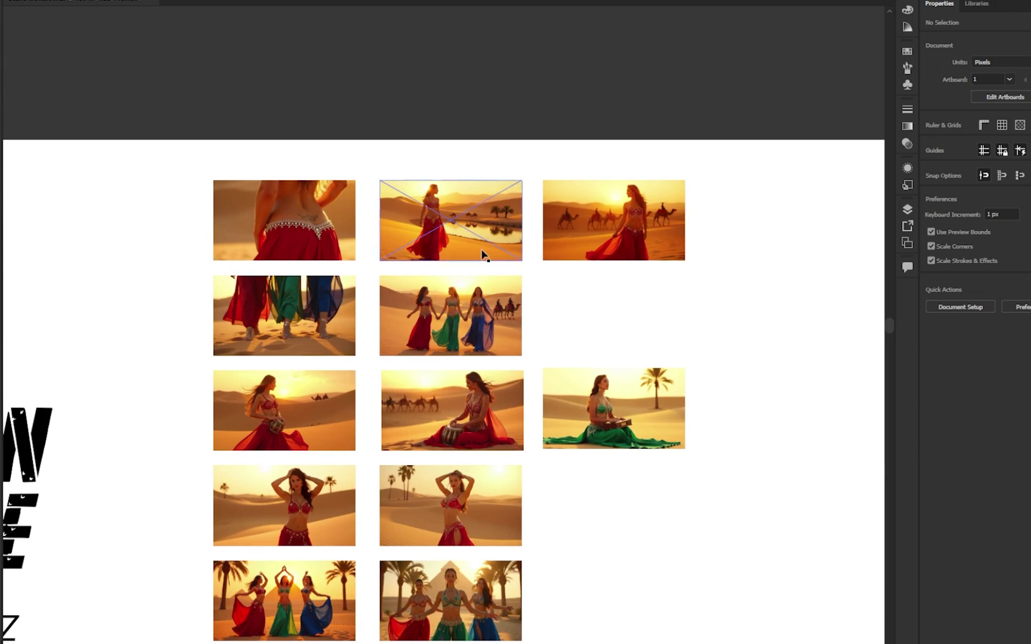
scroll(483, 258, up, 3)
scroll(483, 258, down, 1)
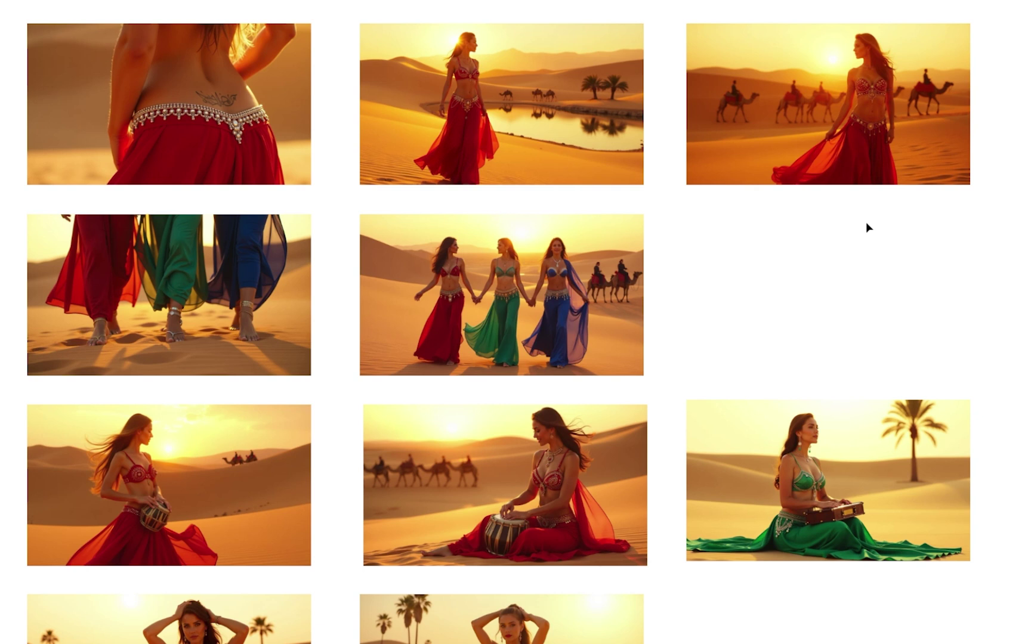
click(213, 111)
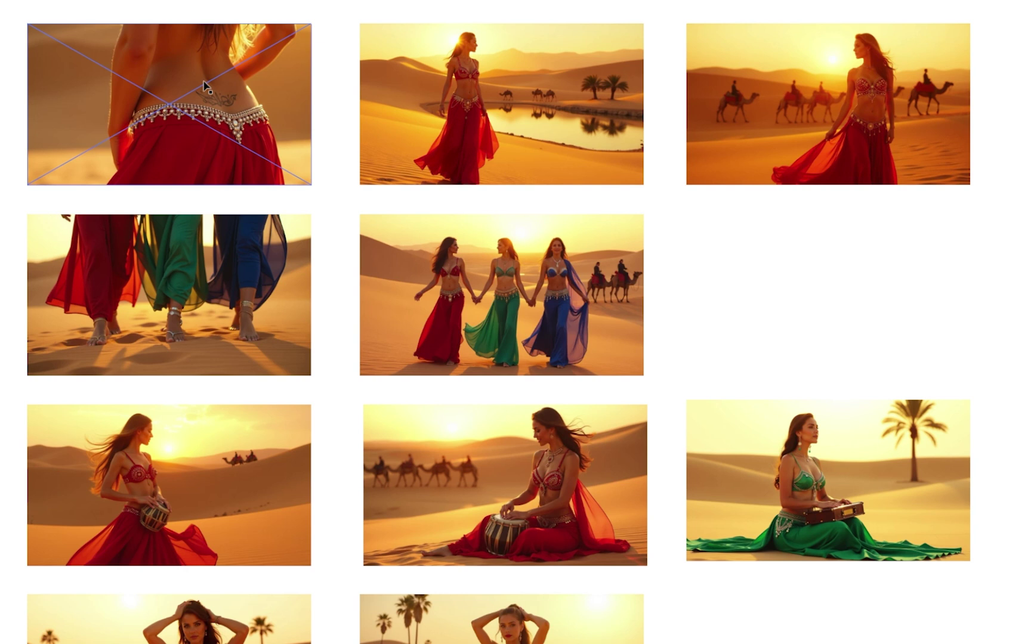
click(481, 110)
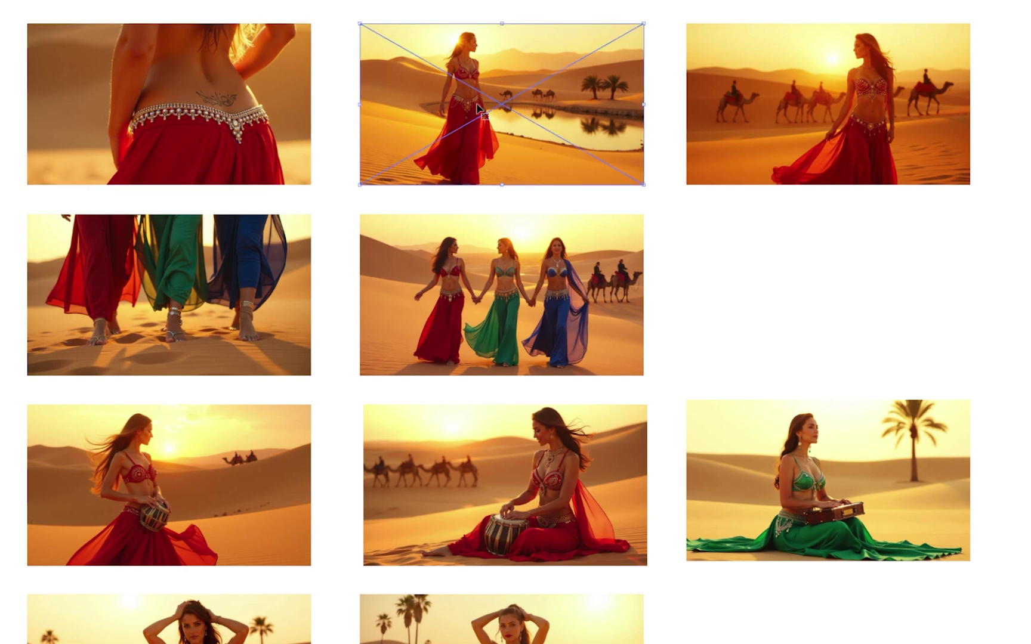
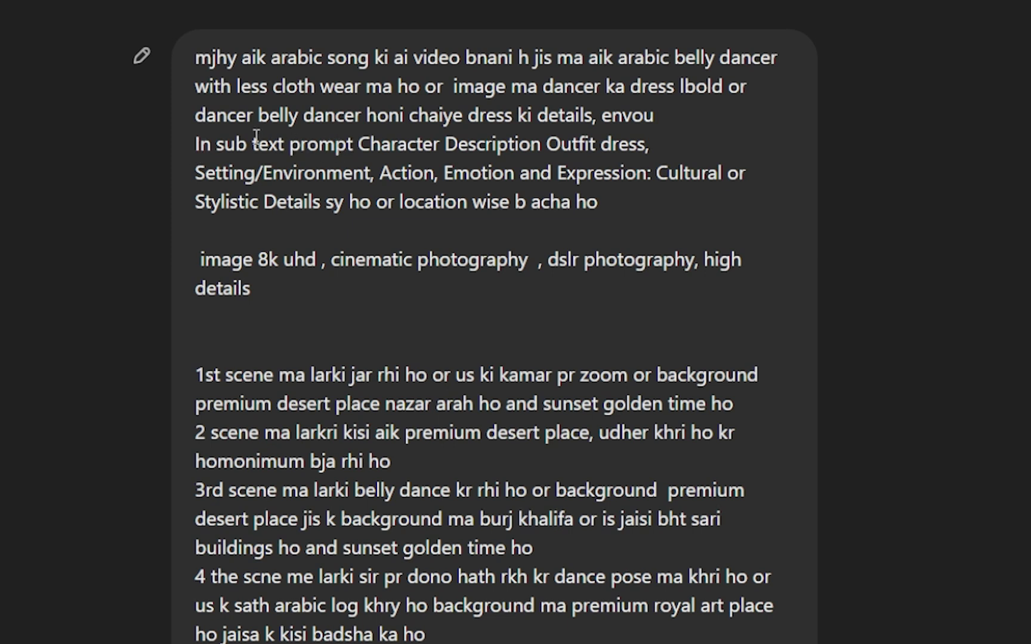
Step: Highlight the sub-prompt list, 'Cultural or' and Stylistic Details parts of the ChatGPT request
drag(253, 136, 517, 184)
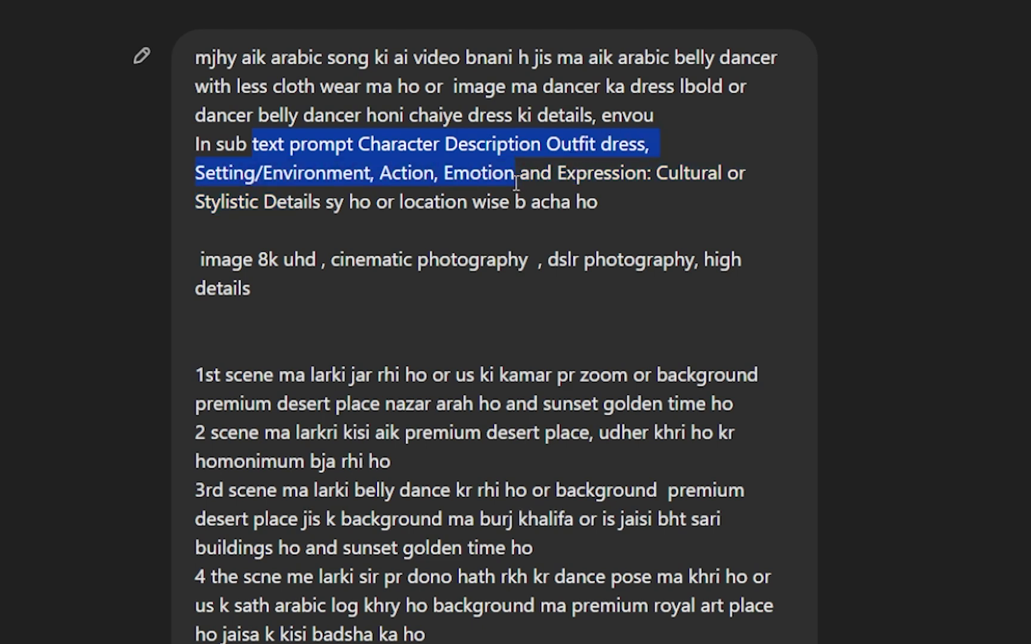
click(397, 176)
drag(653, 175, 750, 174)
drag(205, 197, 304, 201)
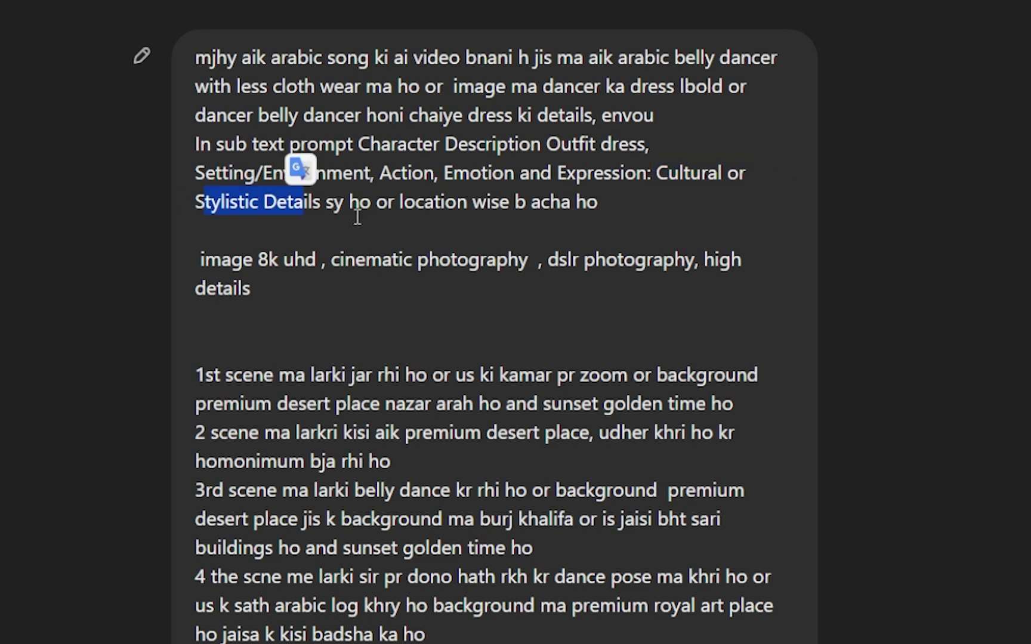
click(211, 170)
scroll(453, 358, down, 20)
scroll(453, 241, up, 10)
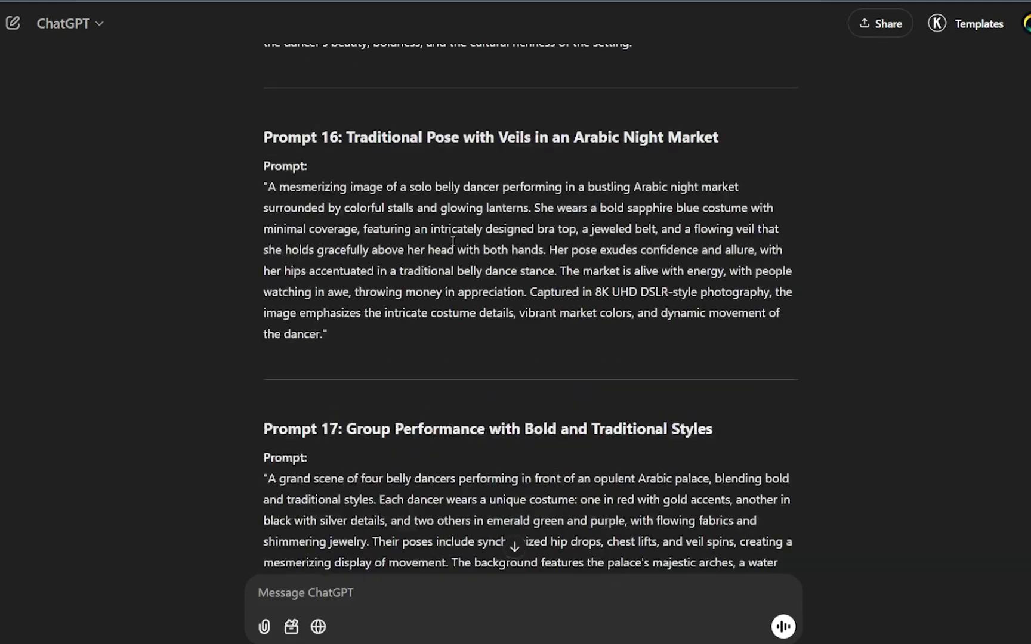
scroll(453, 241, up, 10)
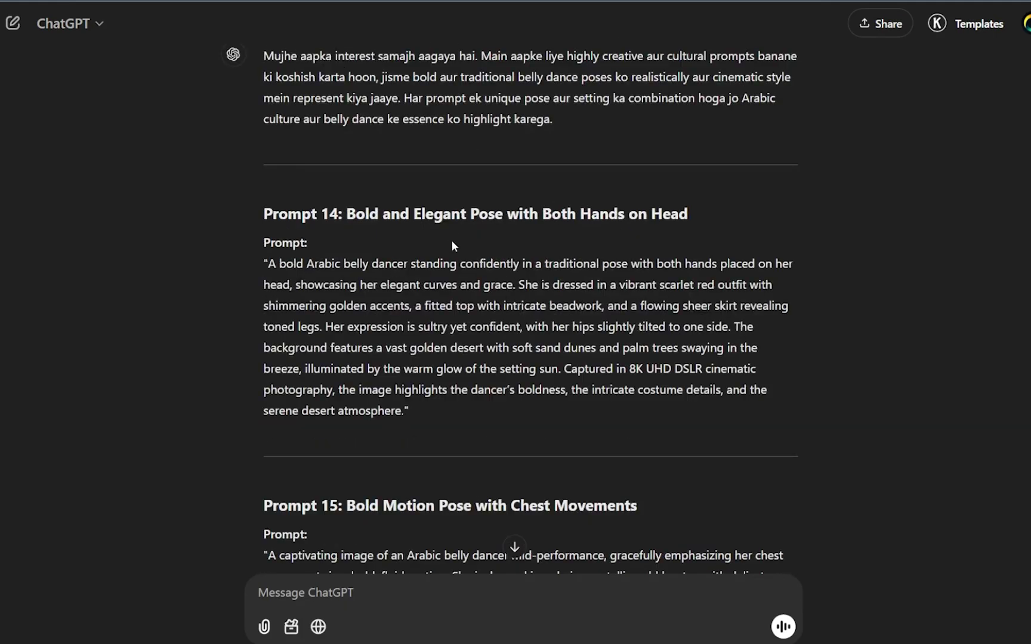
scroll(452, 245, up, 7)
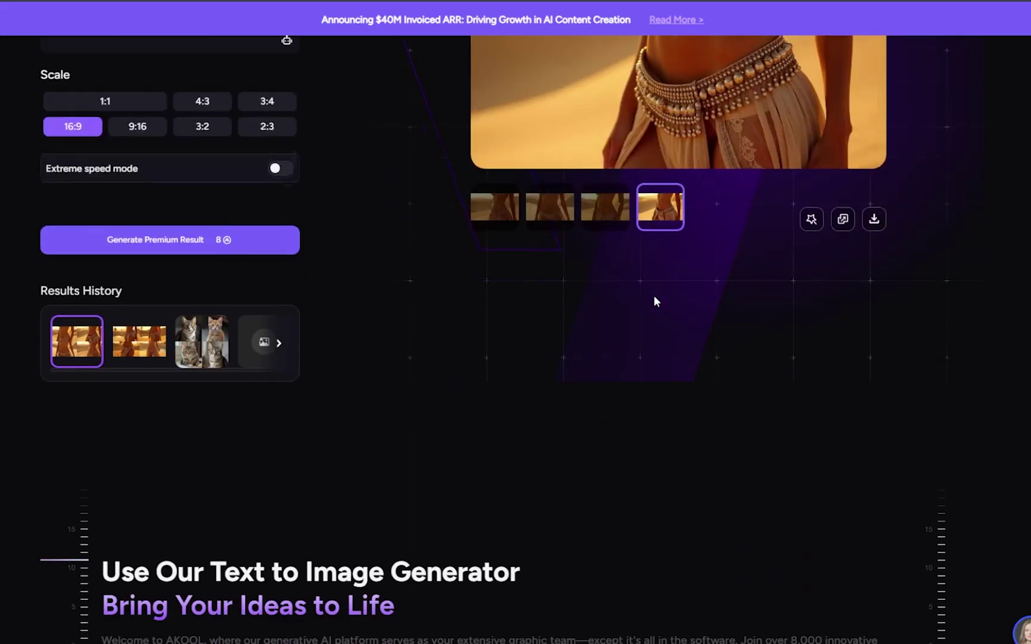
scroll(653, 296, up, 5)
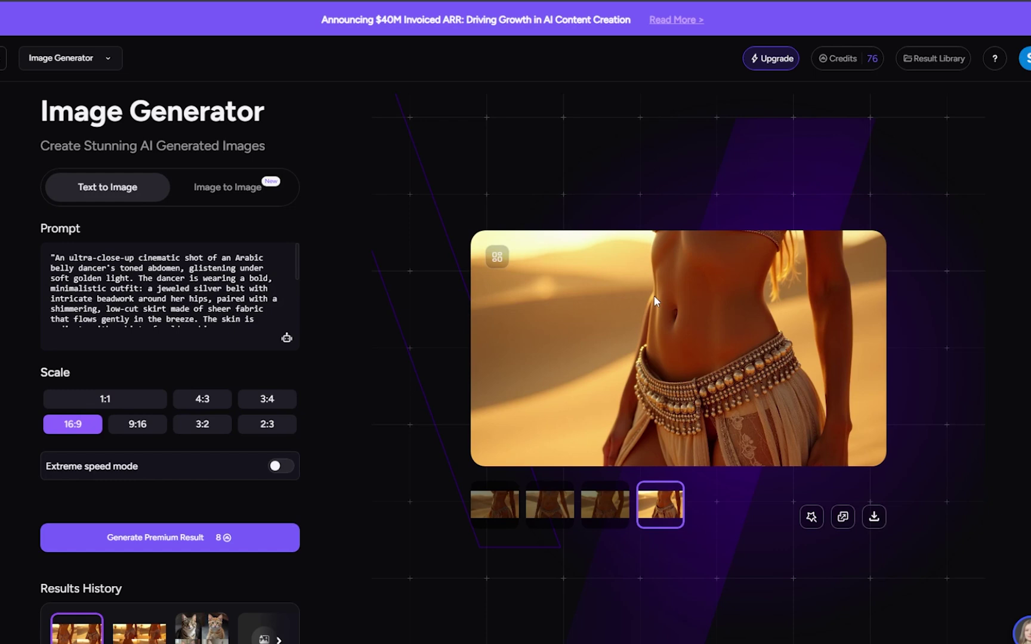
scroll(522, 260, down, 2)
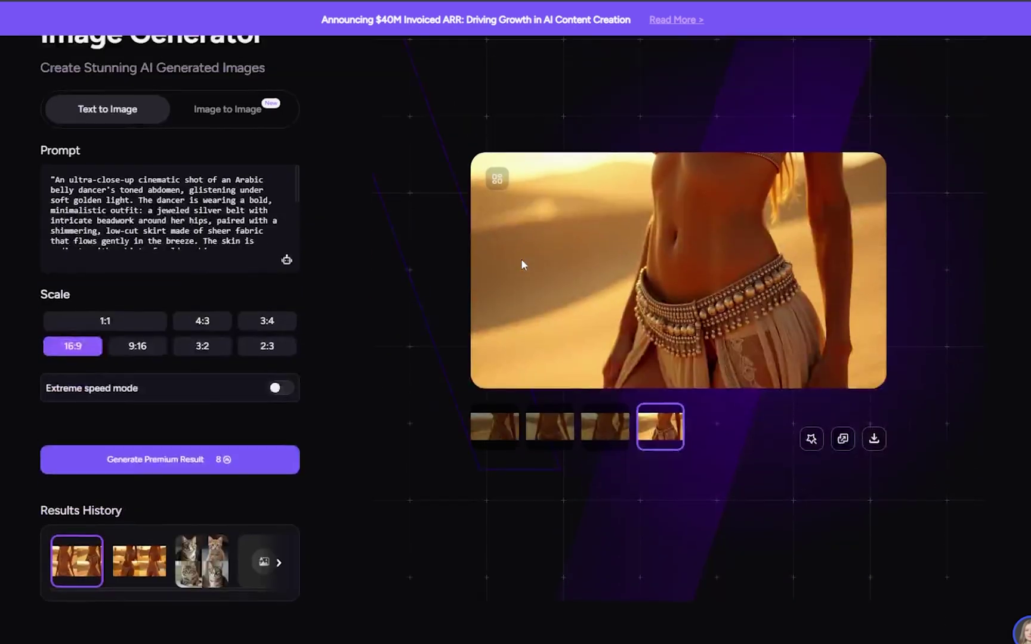
scroll(521, 259, up, 2)
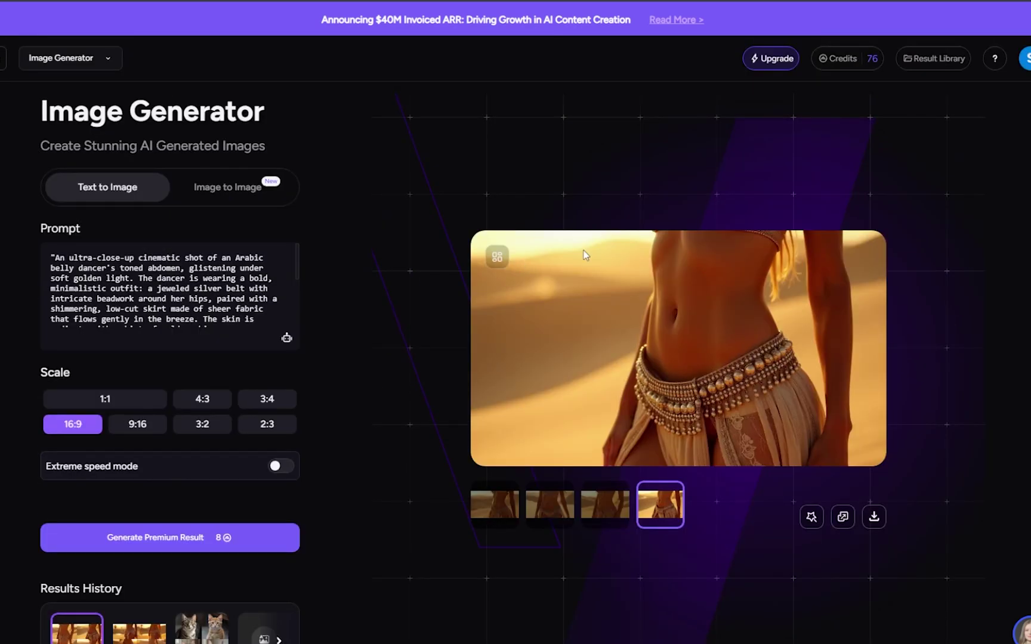
Step: Glance at the ChatGPT conversation, then return to the Akool image prompt
click(1000, 78)
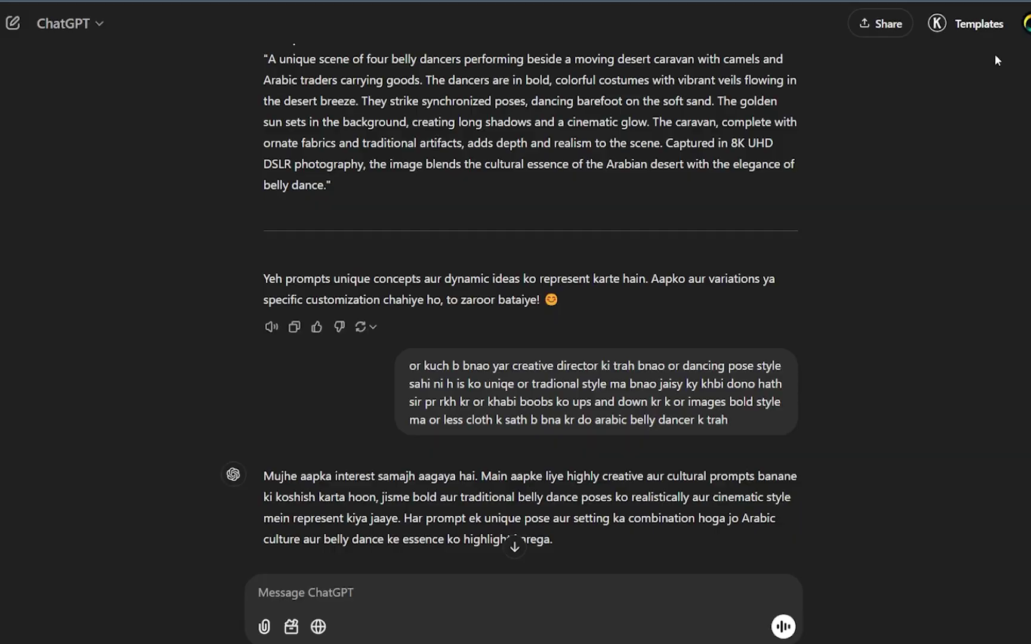
key(alt+Tab)
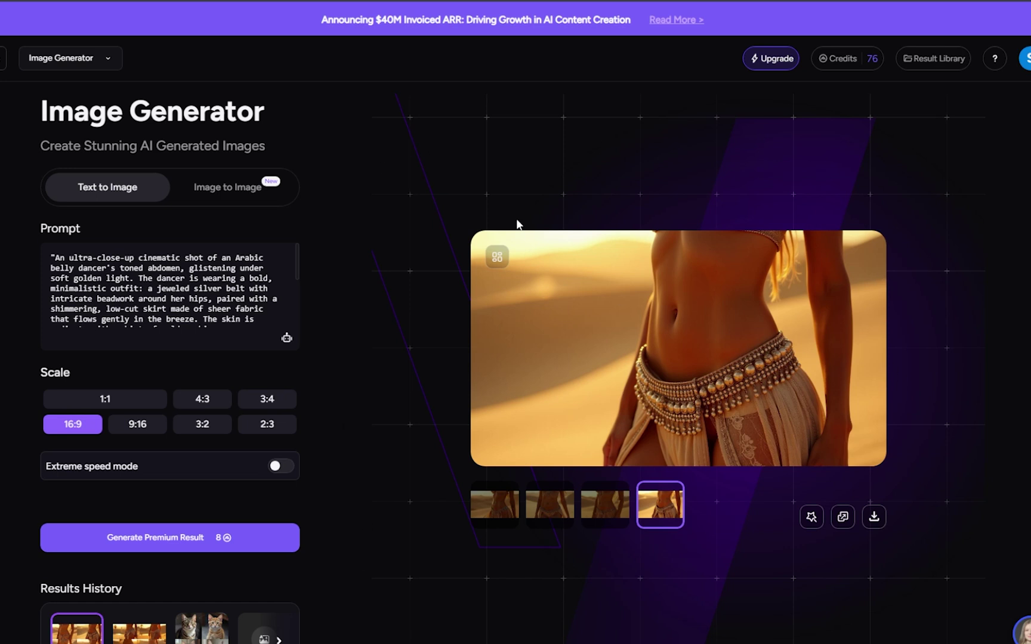
click(143, 317)
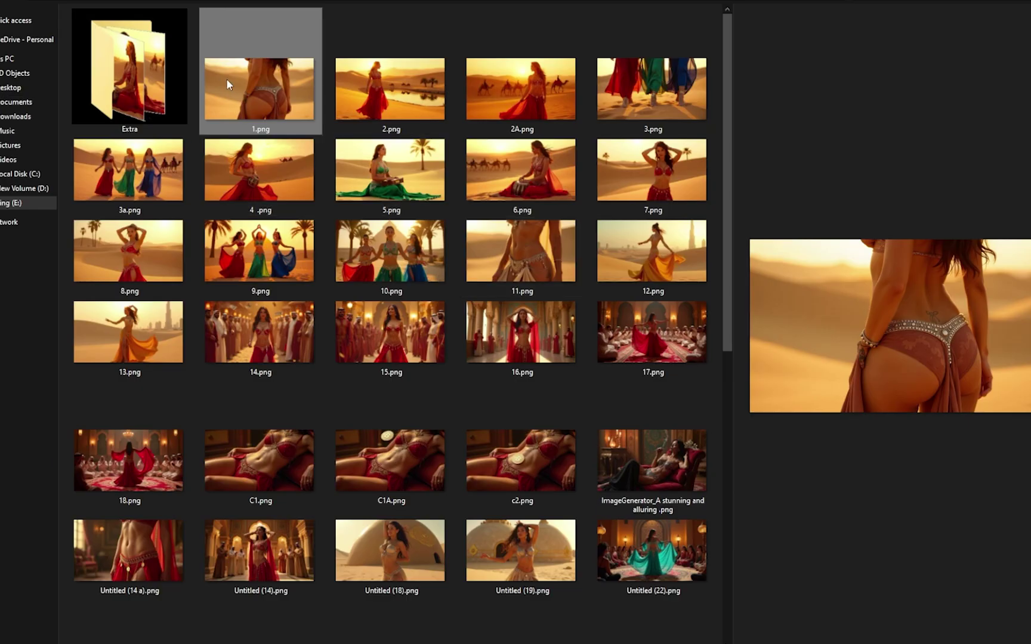
Step: Compare 1.png, 2.png and 2A.png in the Preview pane
click(412, 121)
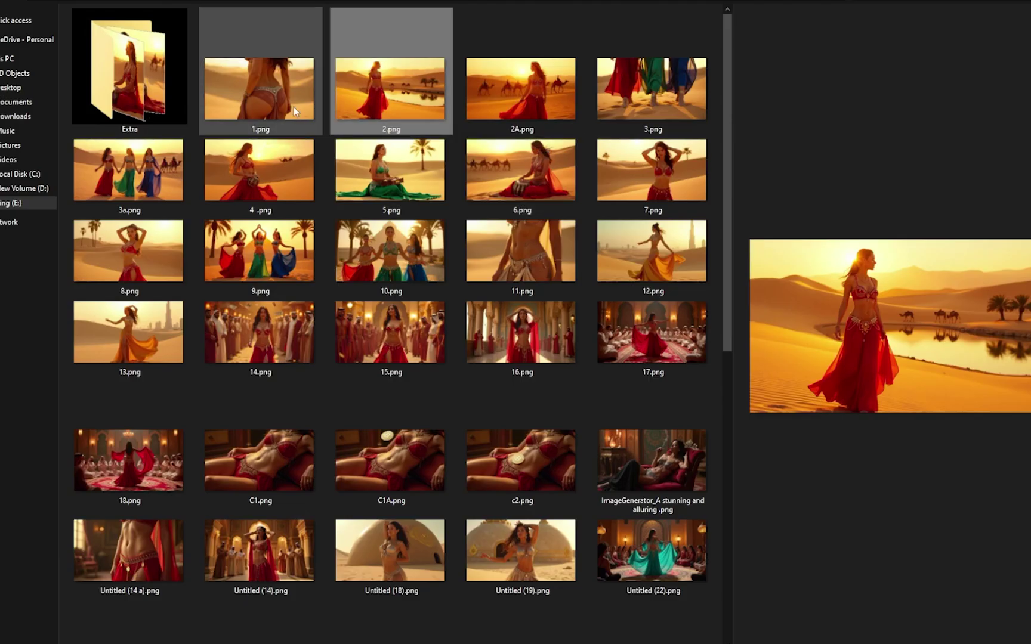
click(309, 105)
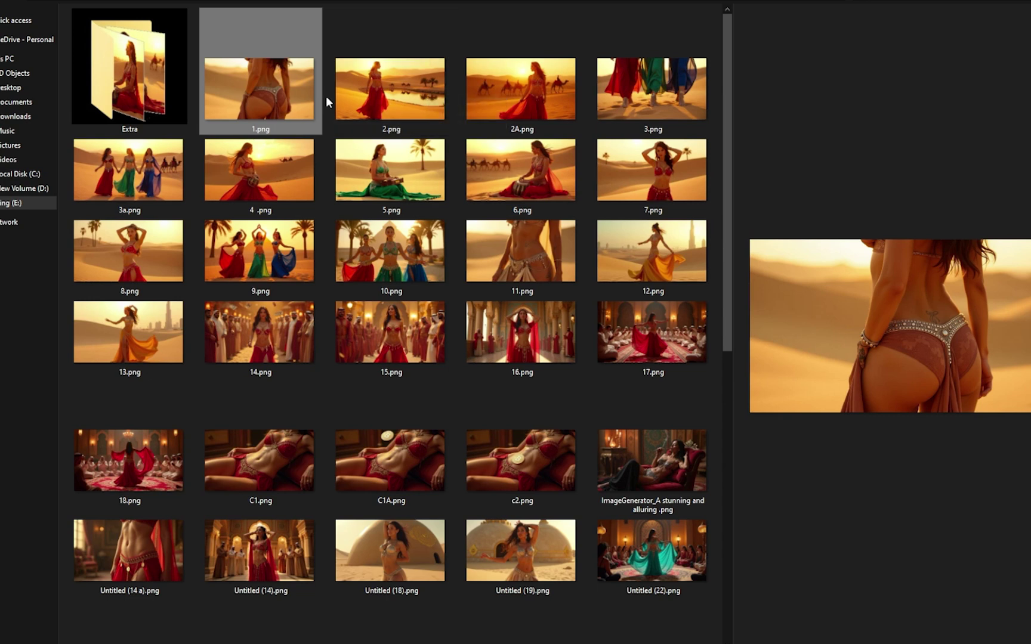
click(406, 99)
click(538, 89)
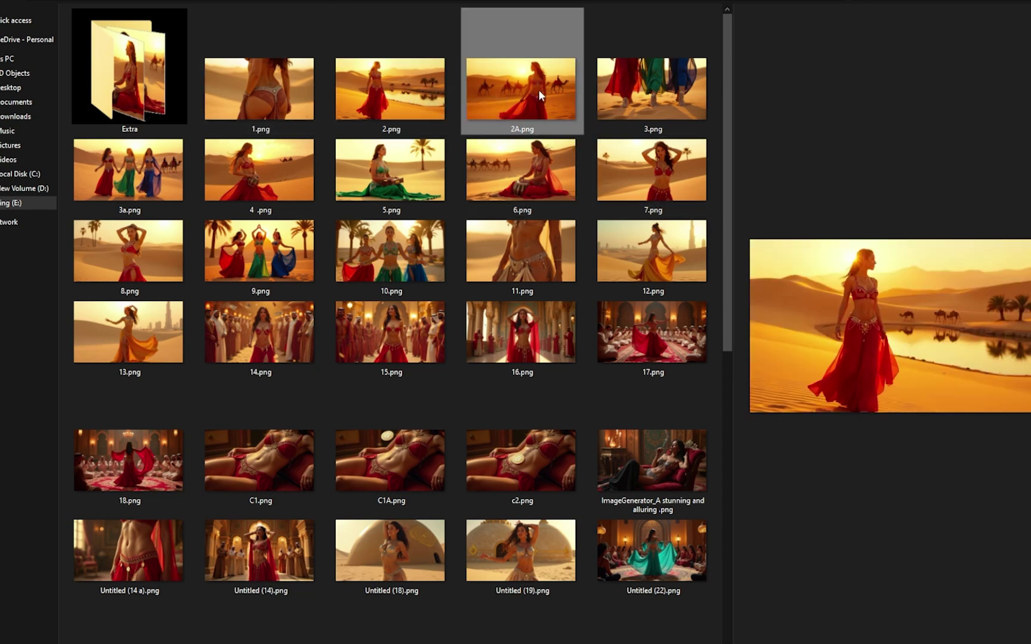
click(419, 95)
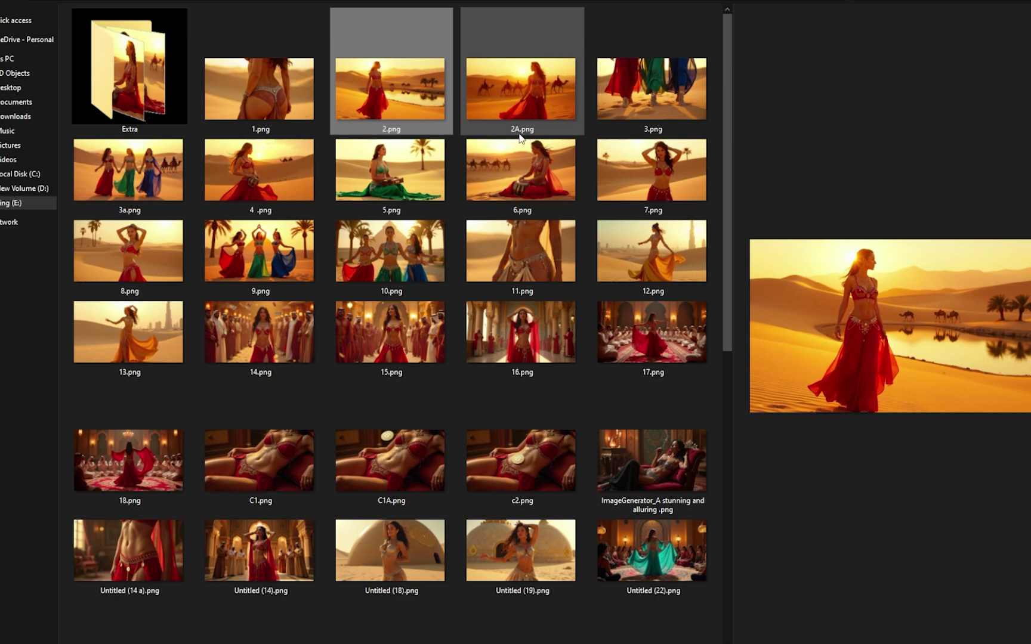
Step: Preview 3.png, 3a.png and 4 through 11.png, then open the finished belly-dance video
click(651, 105)
click(133, 184)
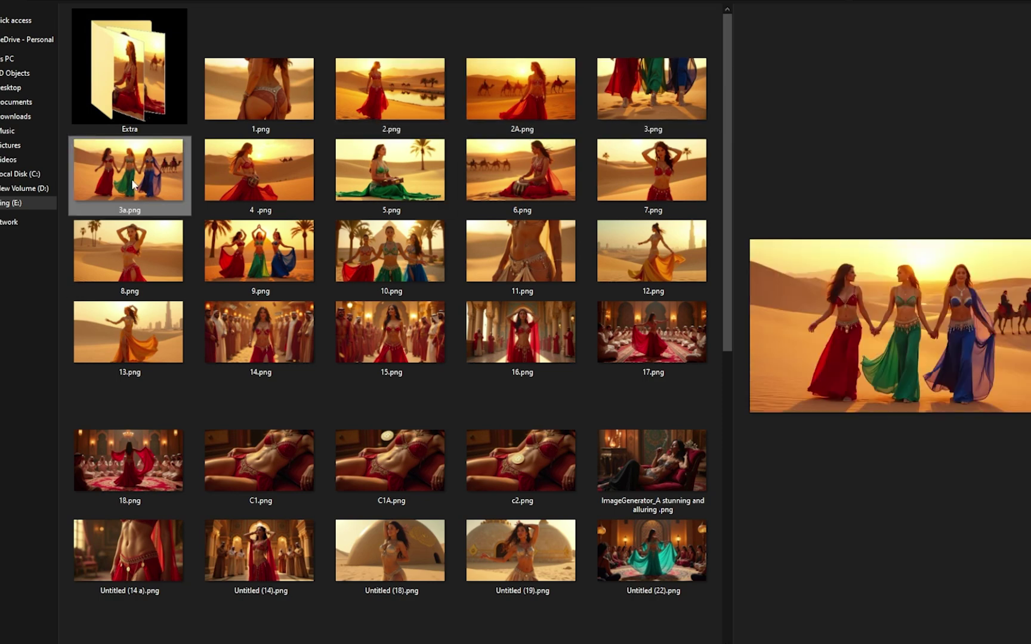
click(273, 167)
click(431, 192)
click(522, 179)
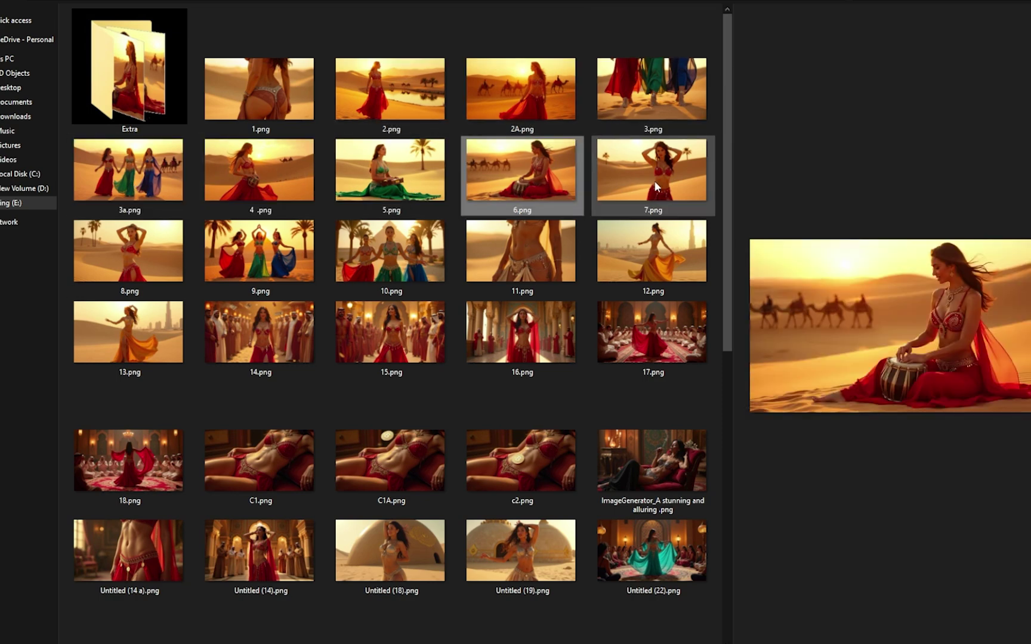
click(654, 180)
click(133, 285)
click(391, 256)
click(523, 263)
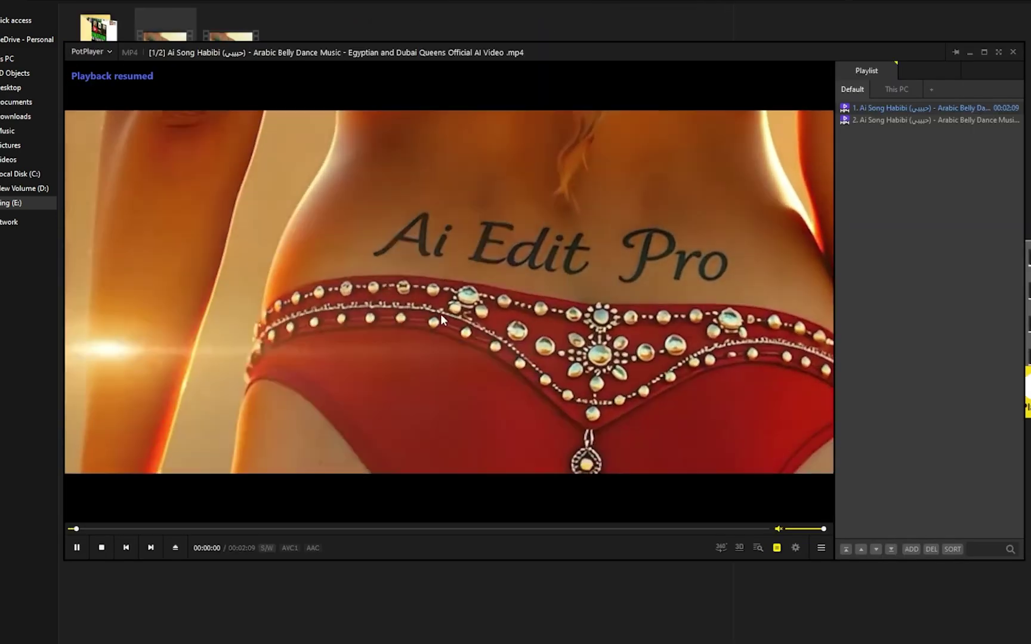
click(526, 326)
Step: Play and pause the finished belly-dance song video in PotPlayer several times
click(527, 327)
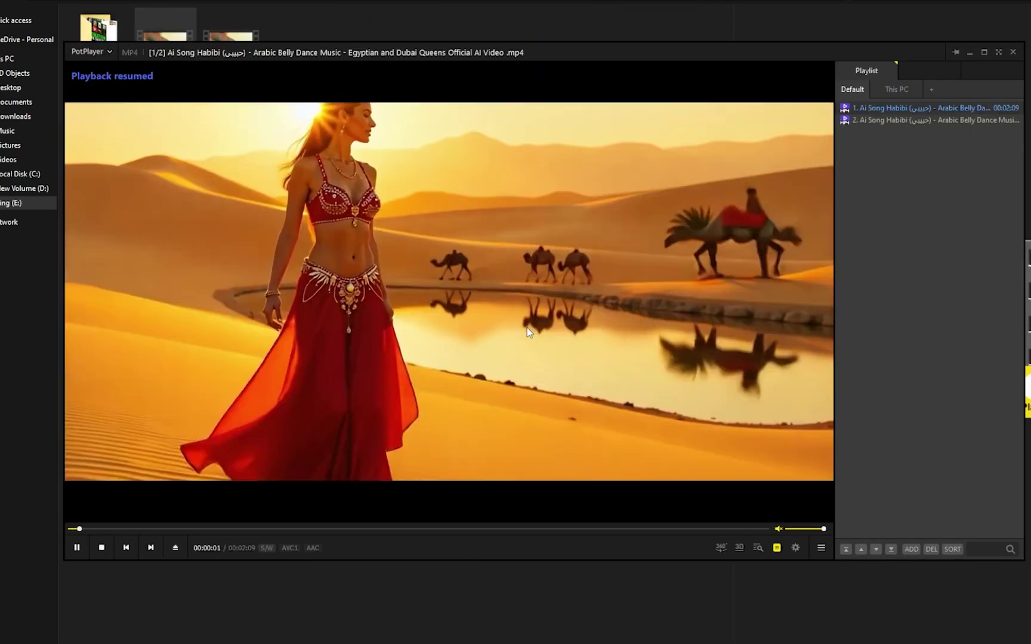
click(396, 322)
click(310, 292)
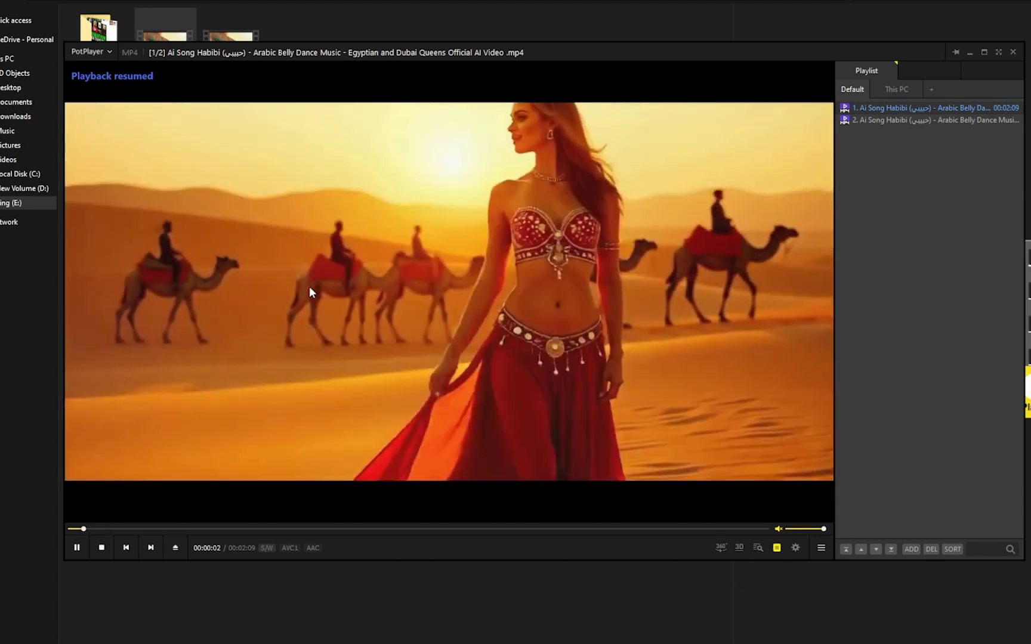
click(310, 292)
click(487, 161)
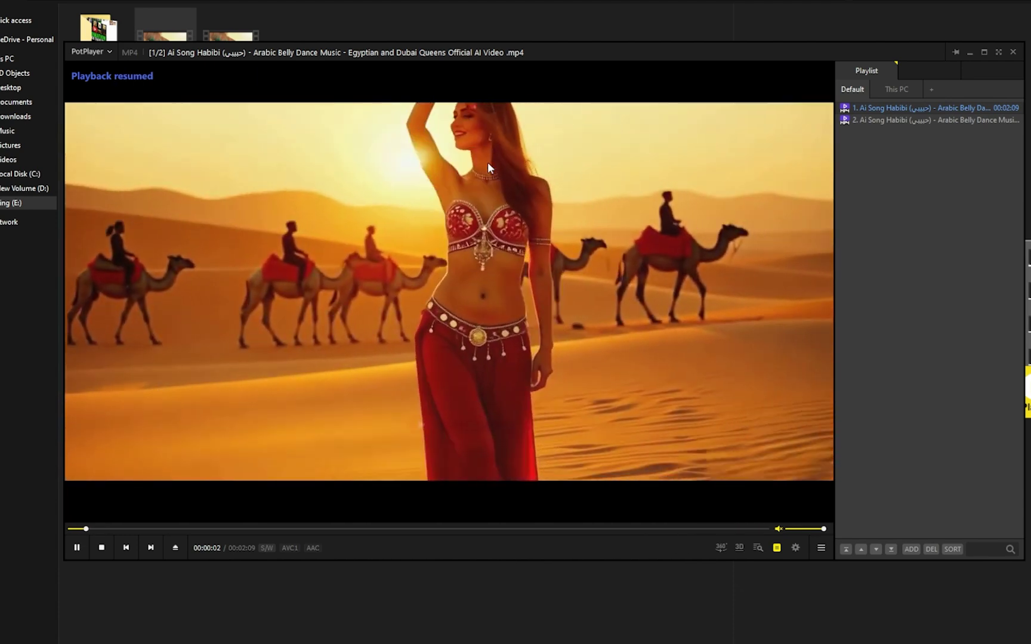
click(487, 162)
Step: Compare the video's scenes with the Illustrator image layout, then play and pause again
key(alt+Tab)
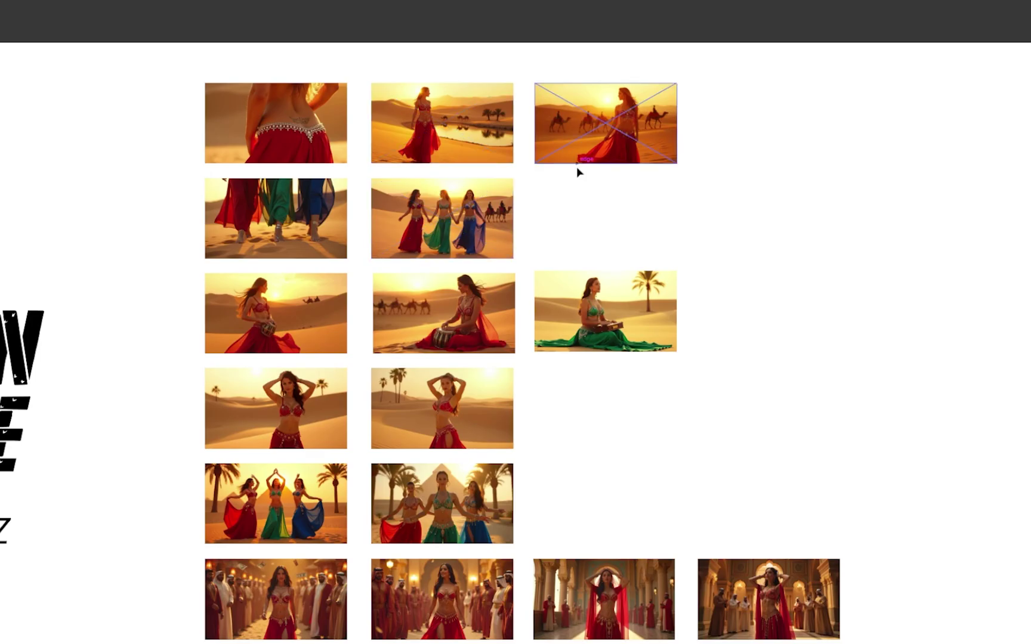
key(alt+Tab)
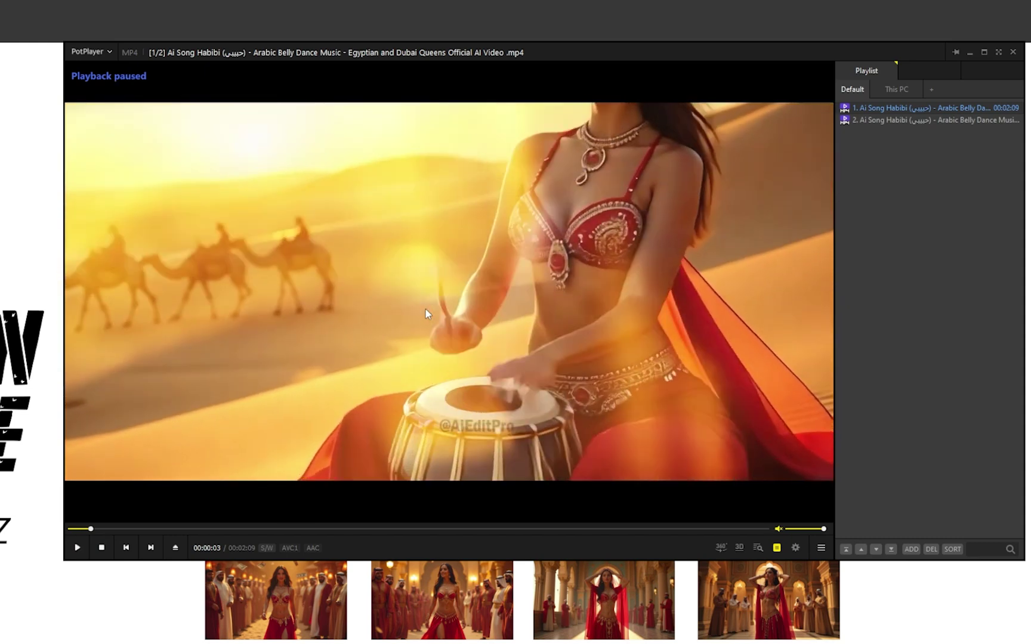
key(alt+Tab)
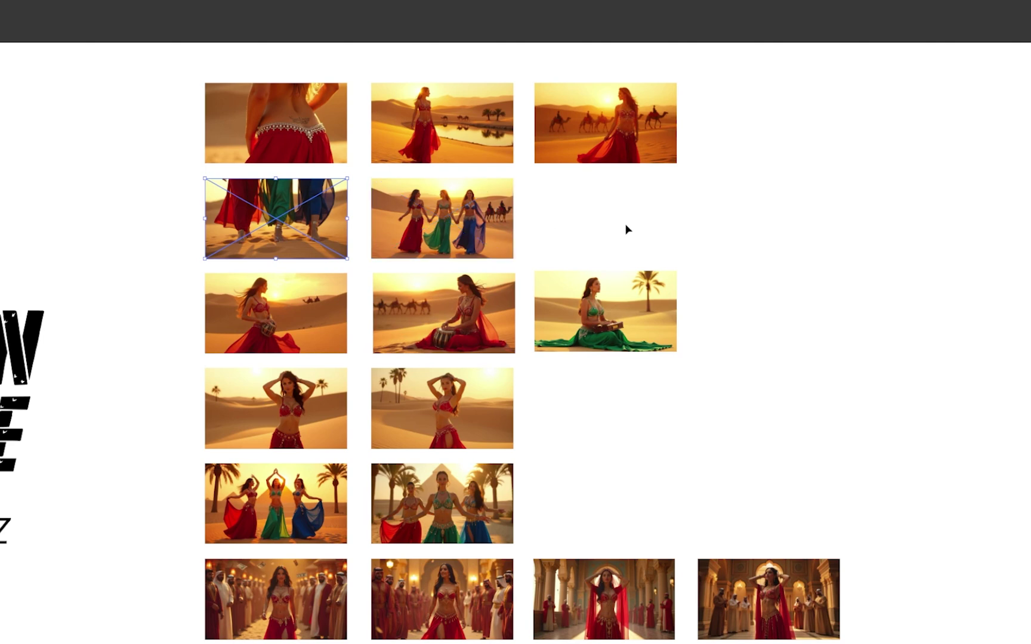
key(alt+Tab)
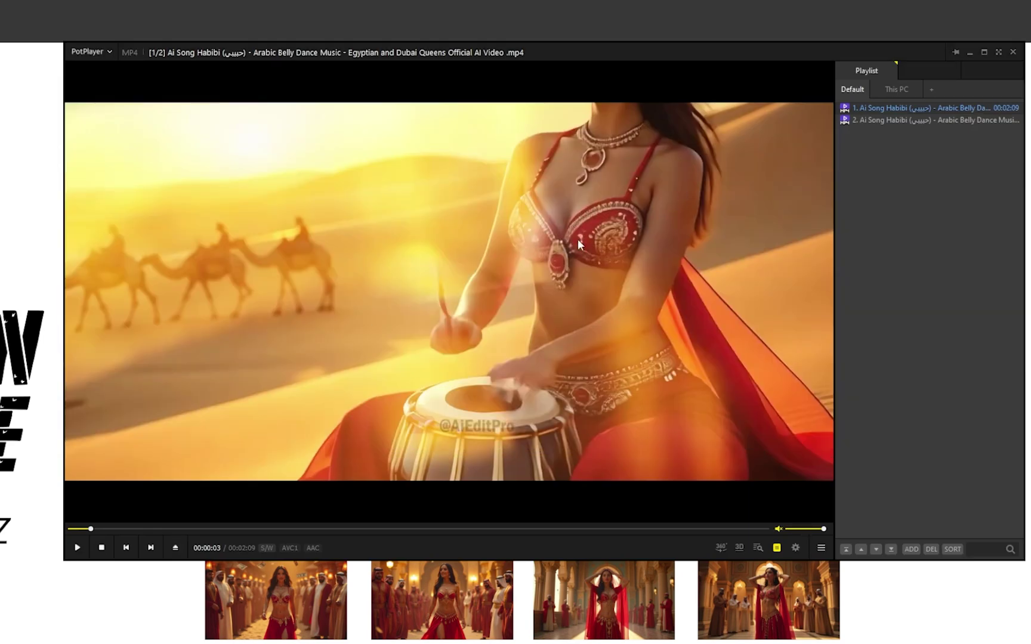
click(585, 224)
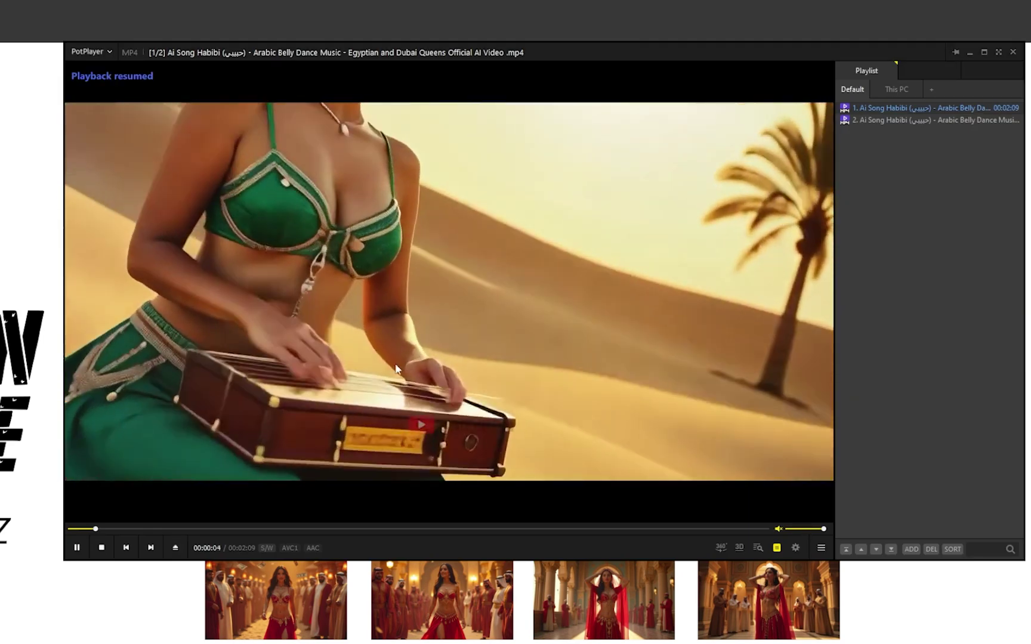
click(311, 394)
click(424, 330)
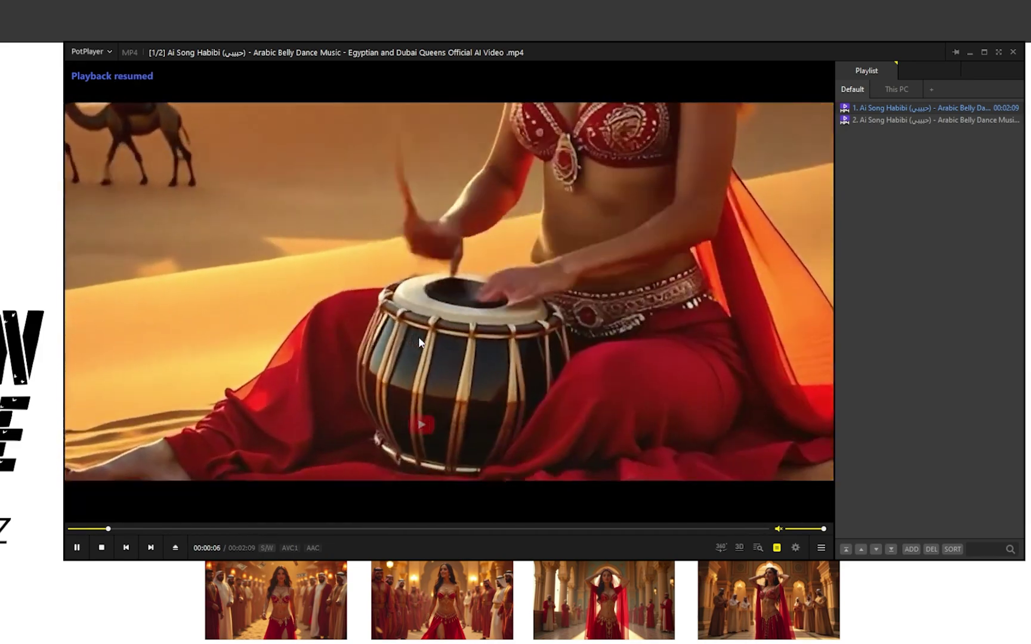
click(655, 262)
Step: Bring the Final Video folder window to the front
key(alt+Tab)
click(412, 290)
key(alt+Tab)
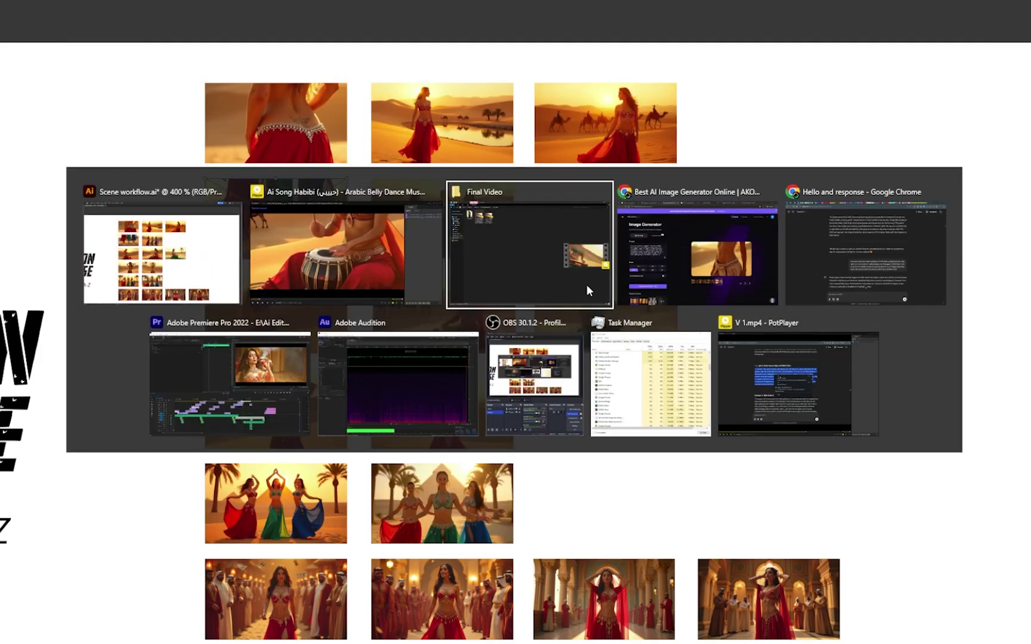
click(586, 284)
Step: Go up to the clips folder and play the 9a.mp4 clip in PotPlayer
key(alt+Up)
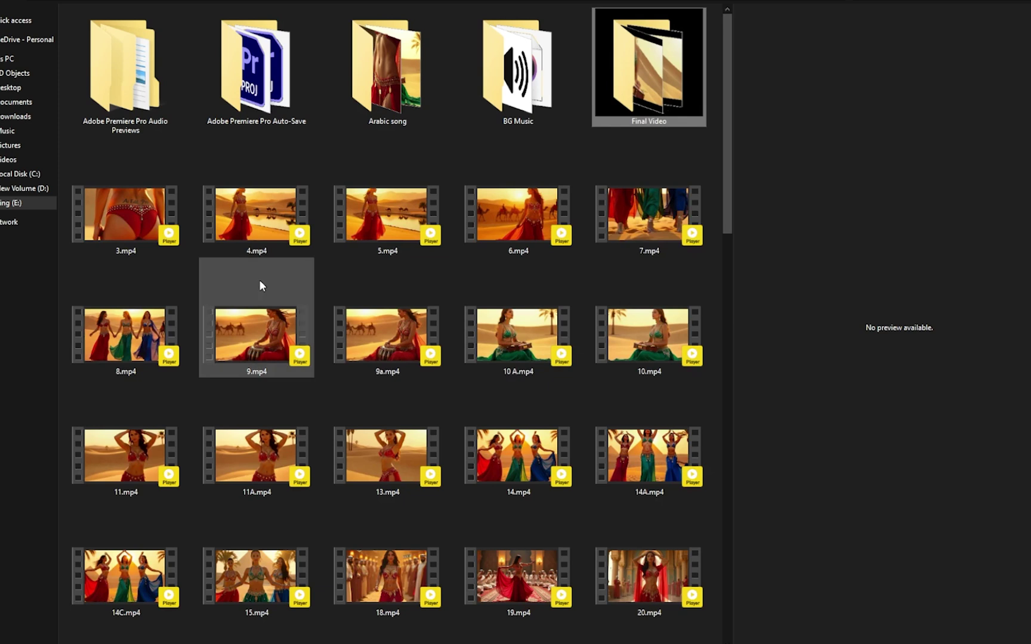
click(271, 343)
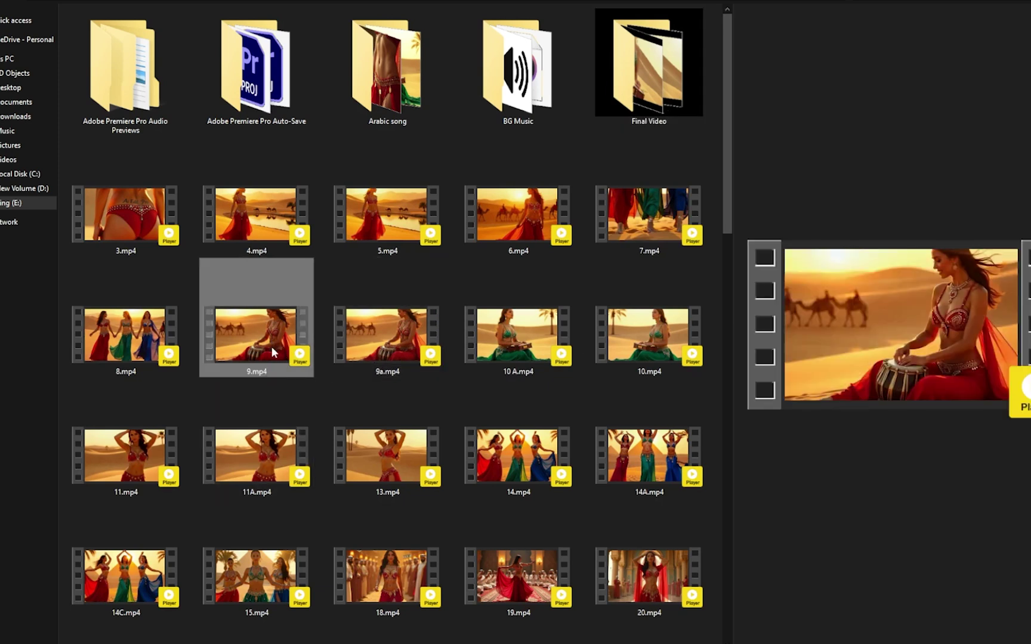
click(388, 357)
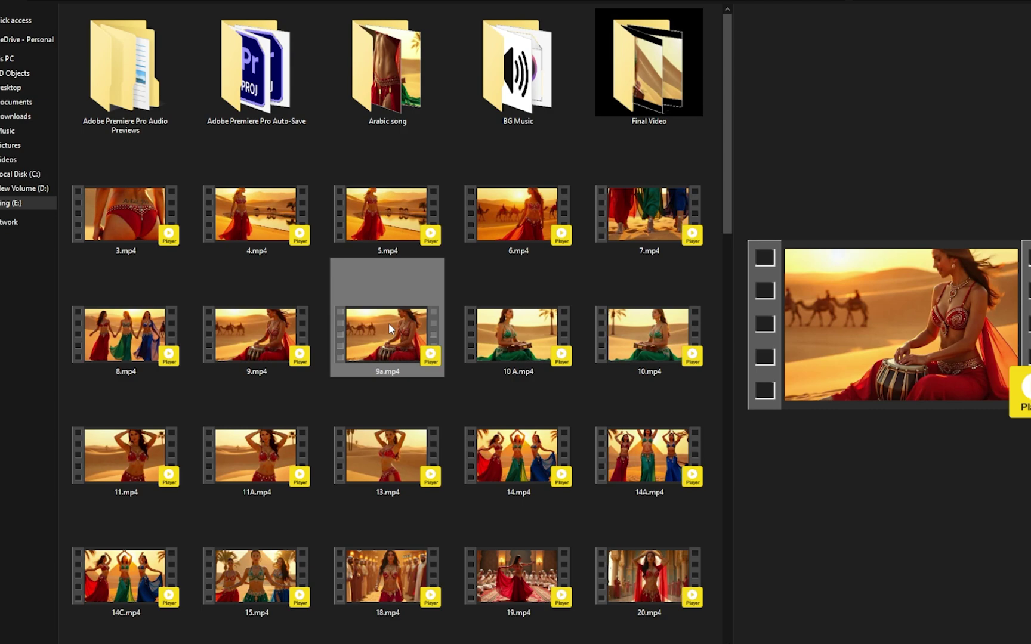
double_click(389, 323)
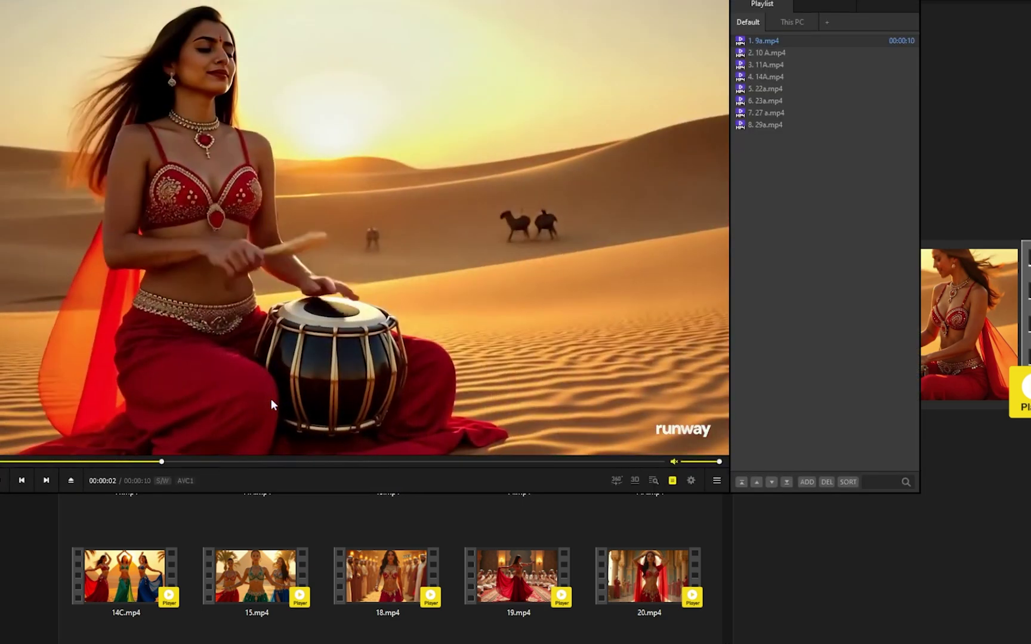
key(space)
click(1, 462)
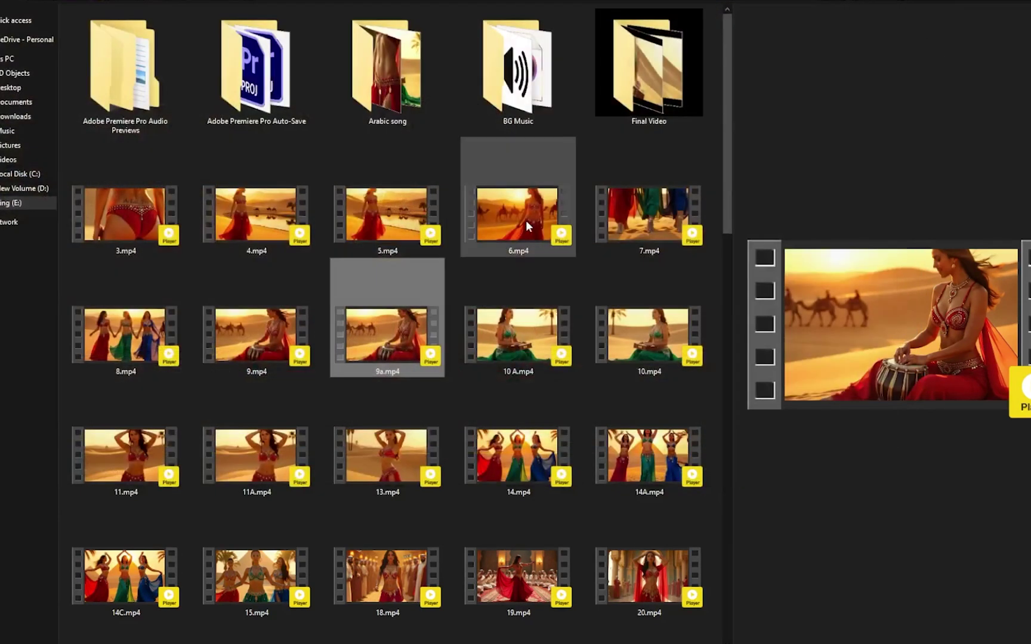
Step: Preview clips 6 through 9a, then play 10 A.mp4 and close the player
click(518, 215)
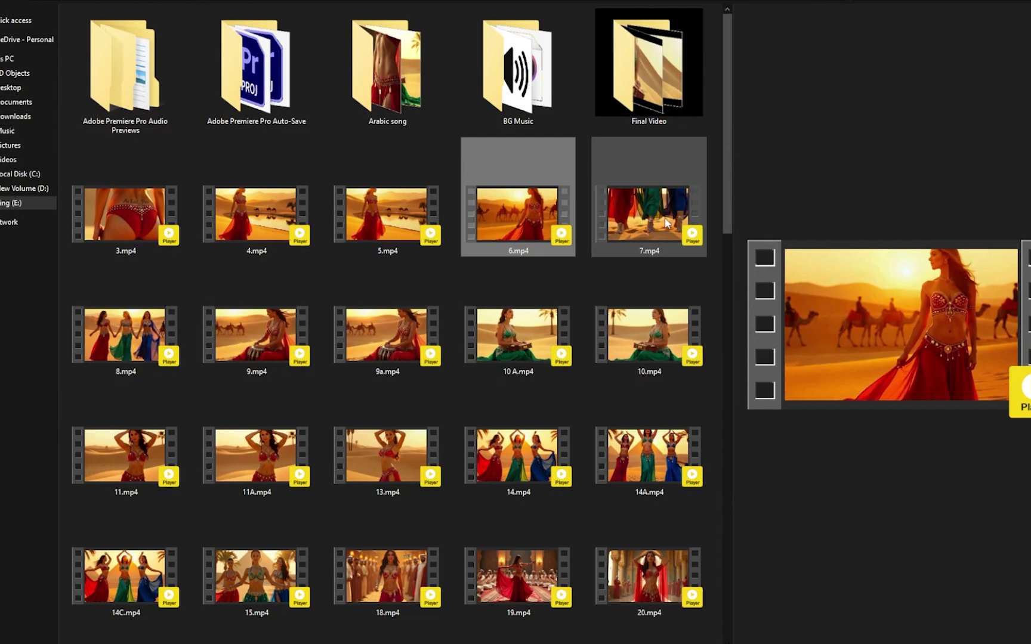
click(679, 188)
click(135, 341)
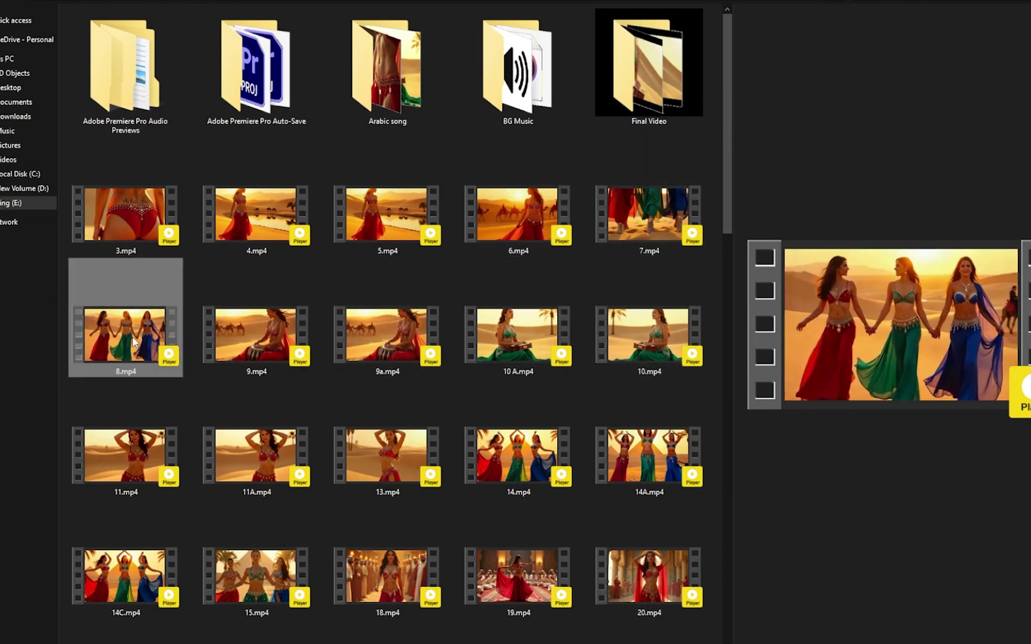
click(378, 341)
click(494, 351)
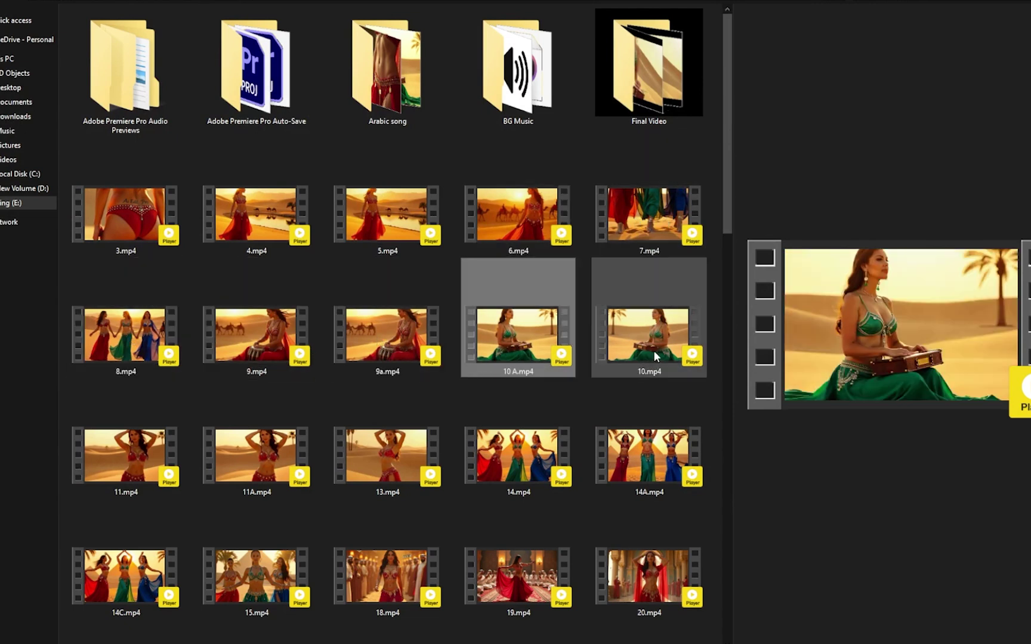
double_click(498, 349)
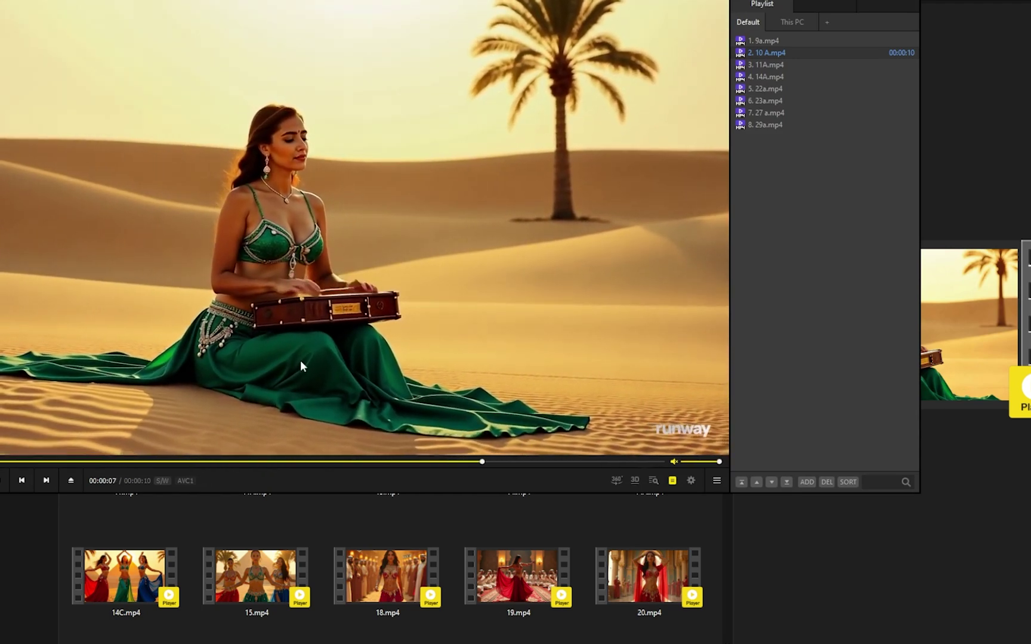
key(space)
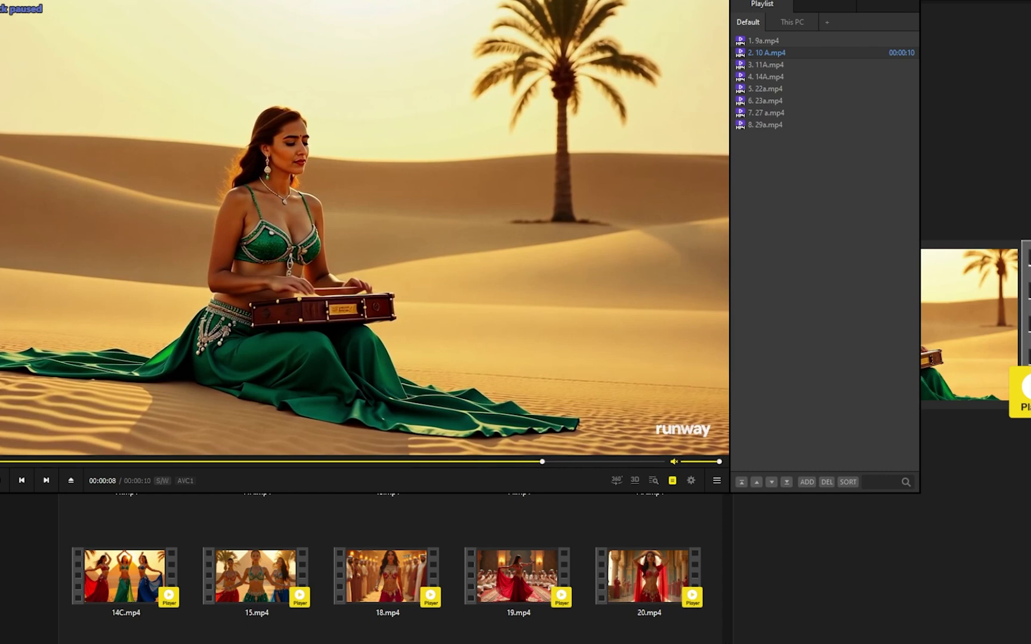
key(alt+F4)
Step: Play the 29a.mp4 clip, close the player, and preview 29.mp4
click(366, 327)
scroll(343, 345, down, 5)
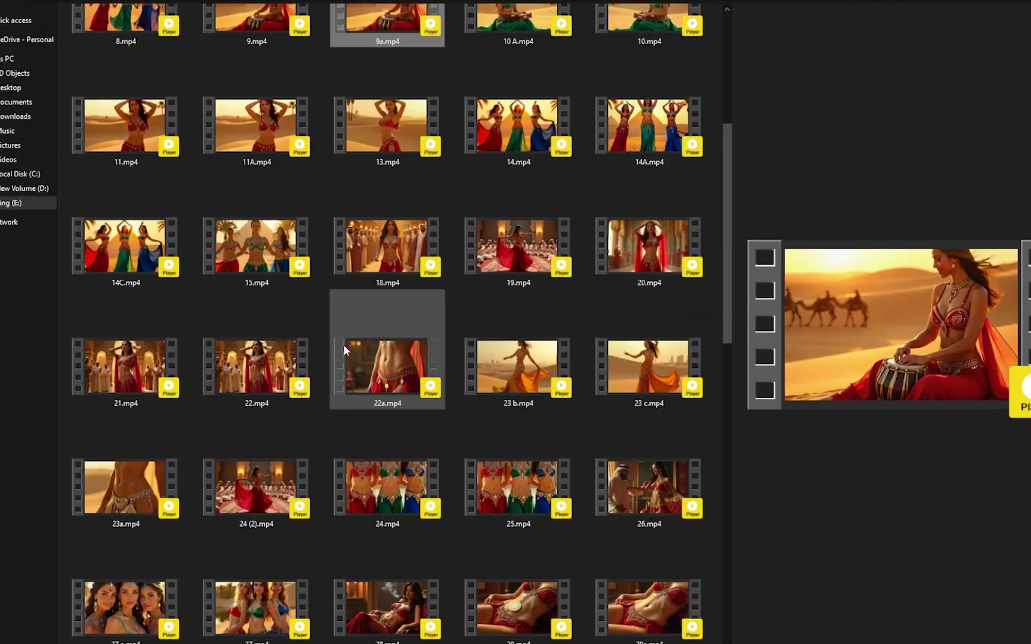
scroll(343, 343, down, 5)
click(474, 296)
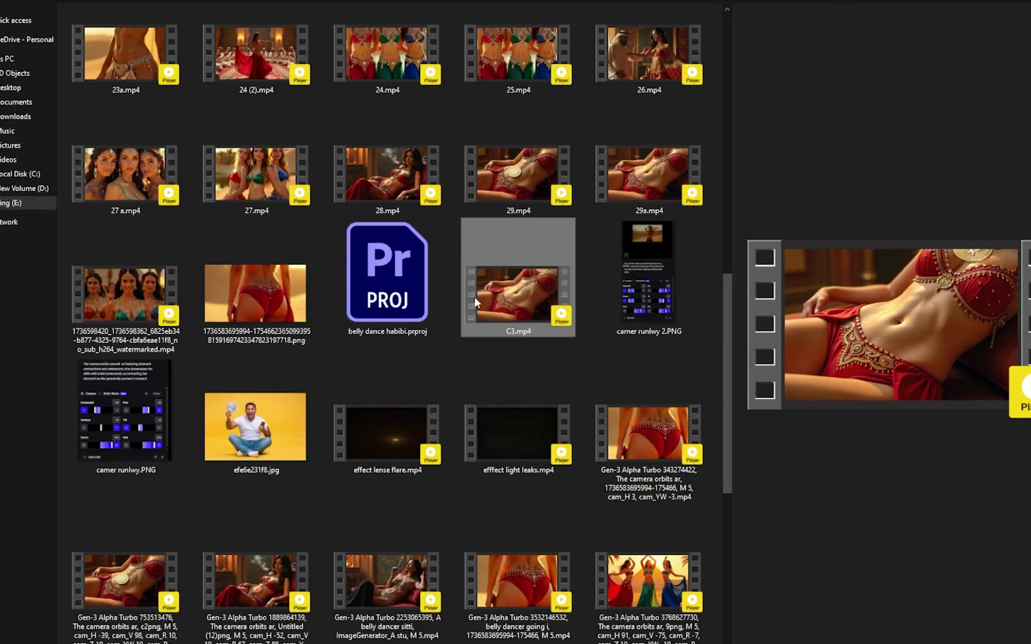
click(198, 319)
click(122, 293)
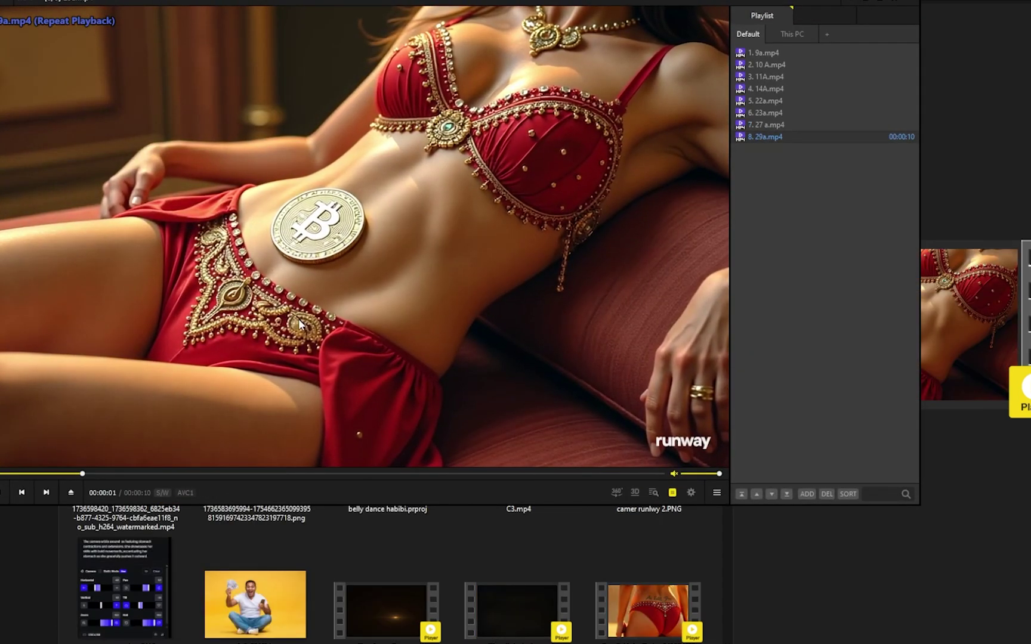
key(space)
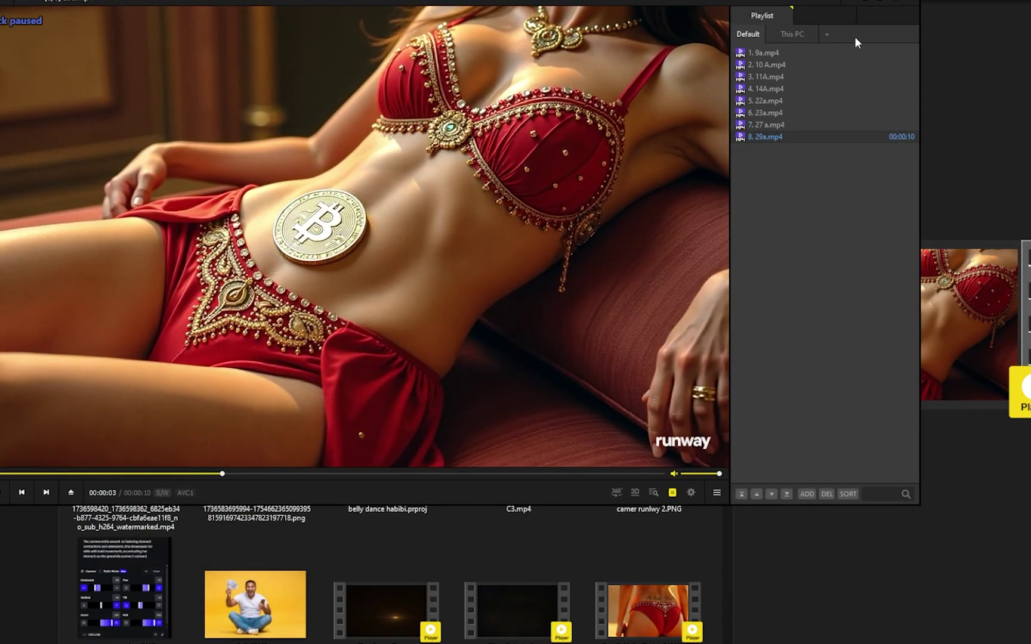
click(913, 2)
click(527, 305)
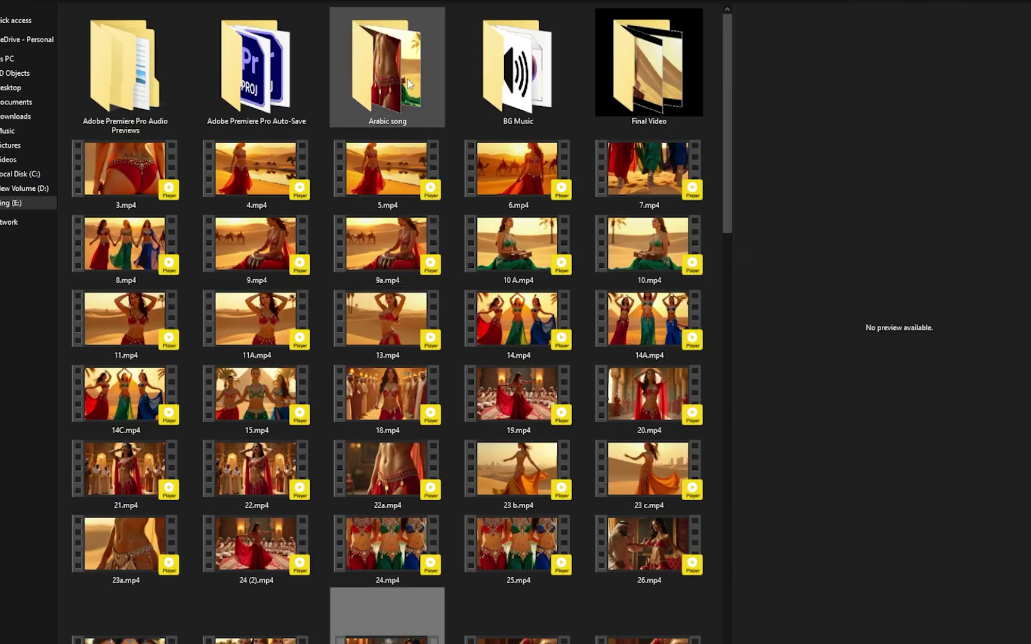
Step: Open the Arabic song folder of dancer PNG images
double_click(388, 65)
scroll(357, 274, down, 10)
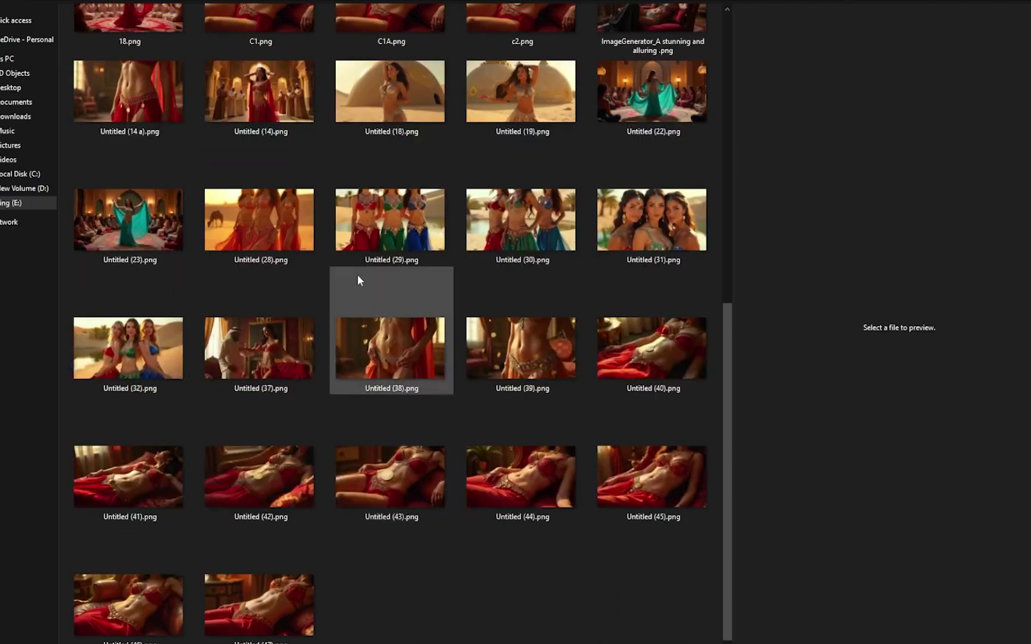
scroll(357, 274, up, 10)
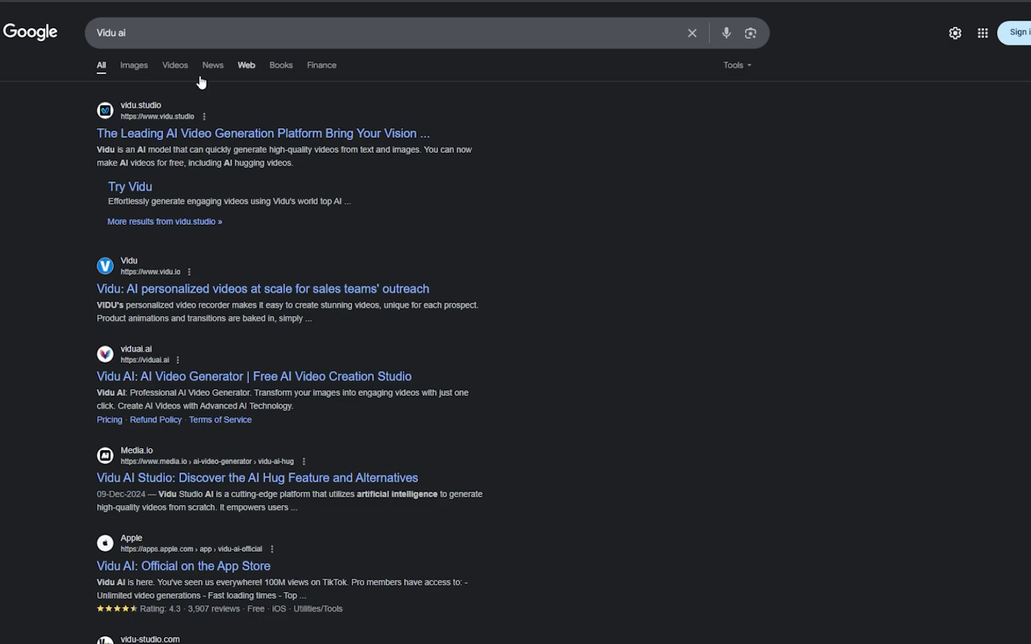
Step: Replace the previous Google query with a search for 'vidful ai'
key(ctrl+a)
key(BackSpace)
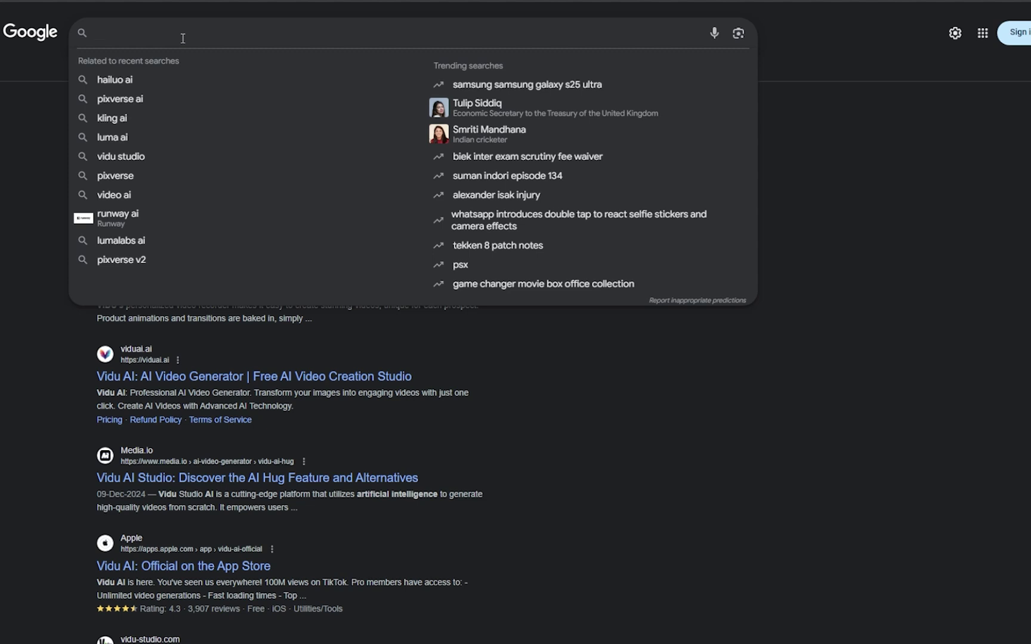
text(vi)
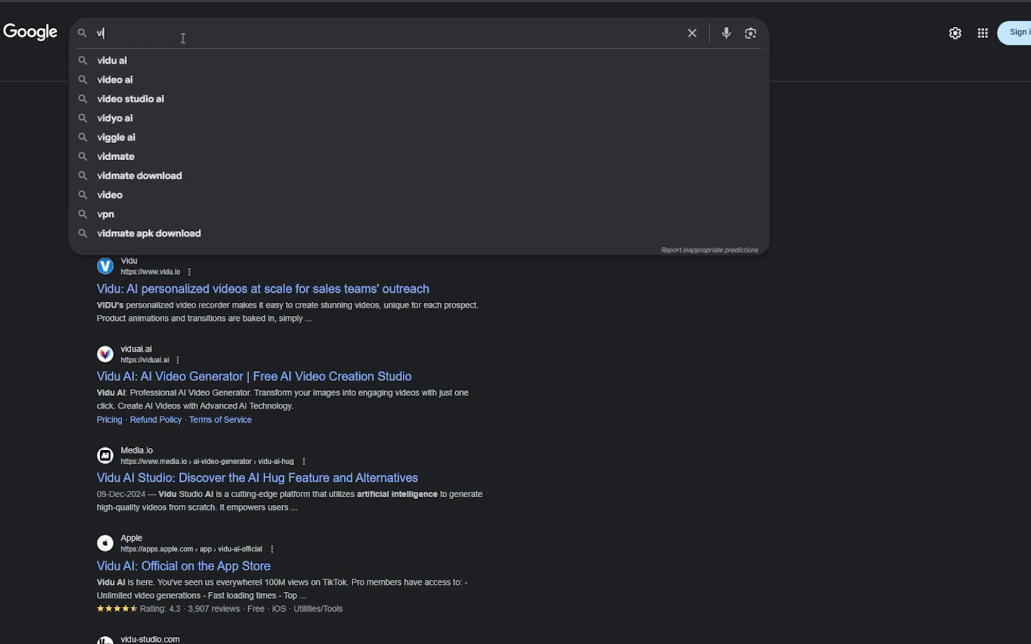
text(df)
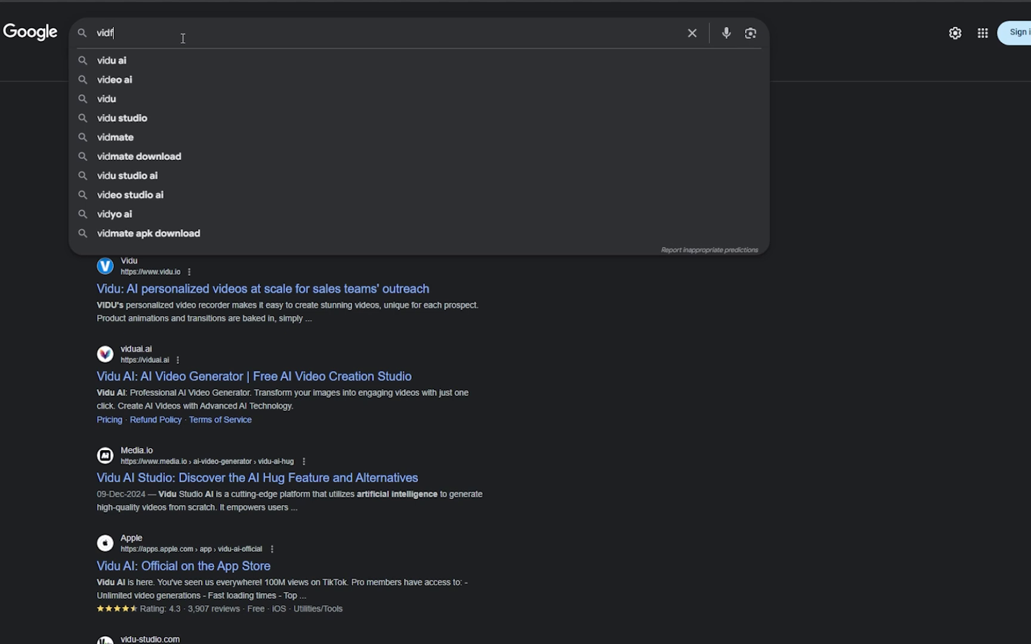
key(Down)
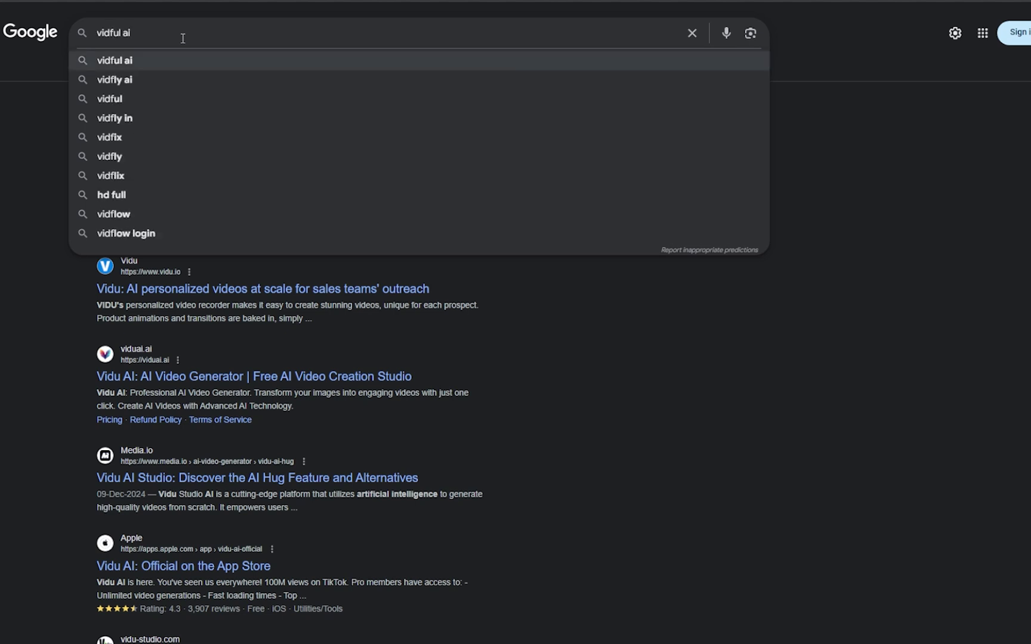
key(Return)
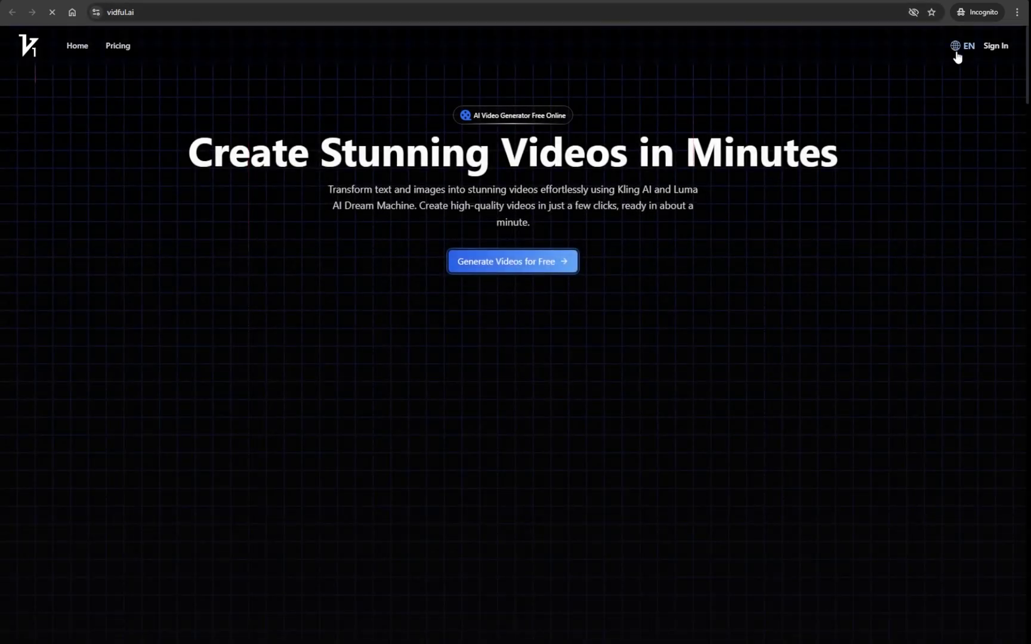
Step: Upload the desert dancer PNG in Vidu's Image to Video, prompt 'belly dance movements', and create
click(542, 270)
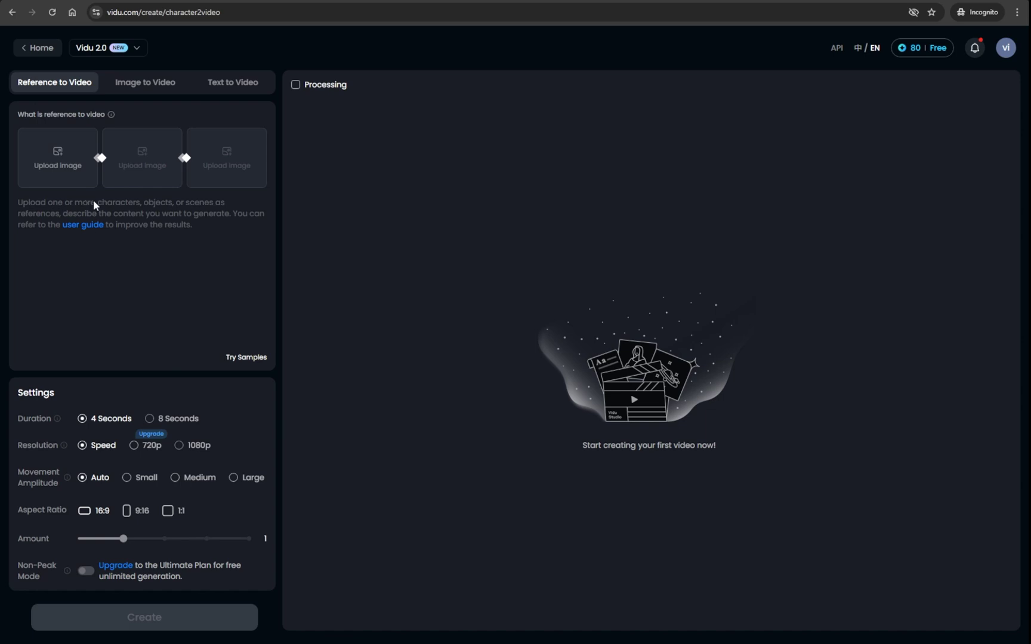
click(148, 85)
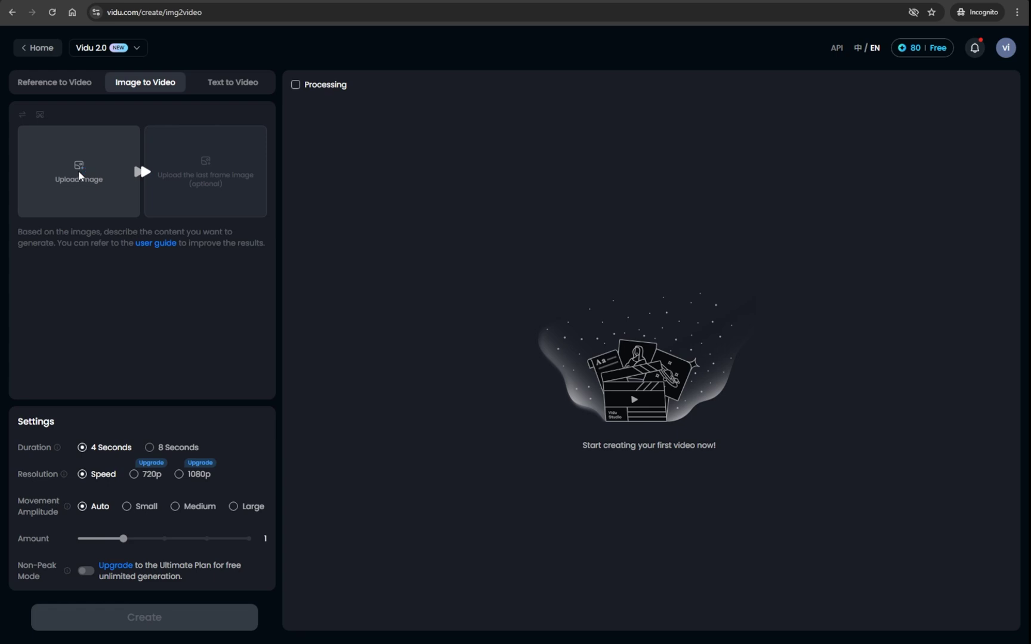
click(80, 176)
double_click(245, 77)
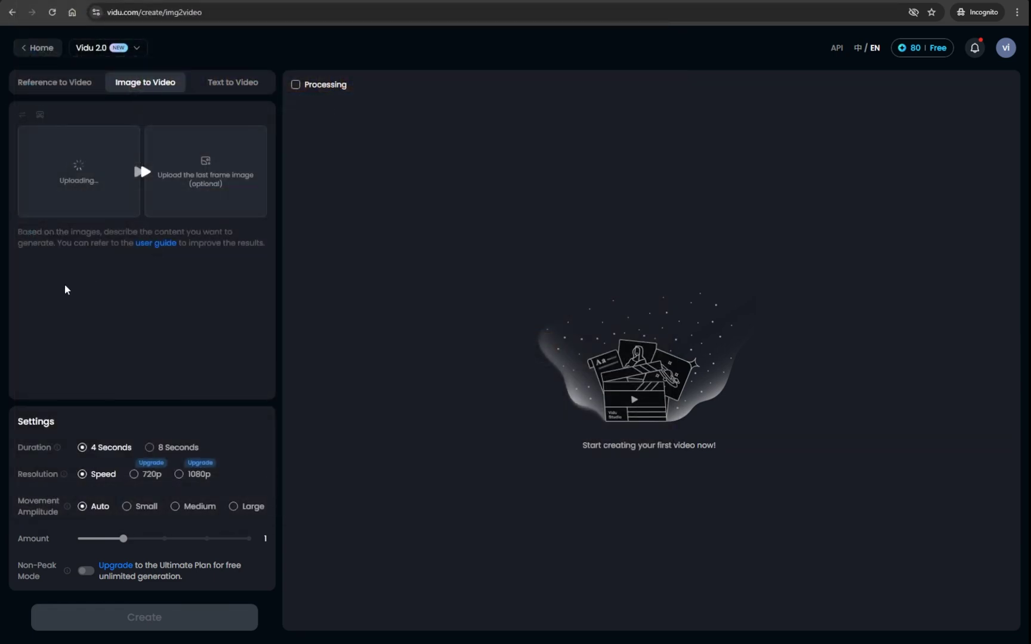
click(93, 255)
text(bell)
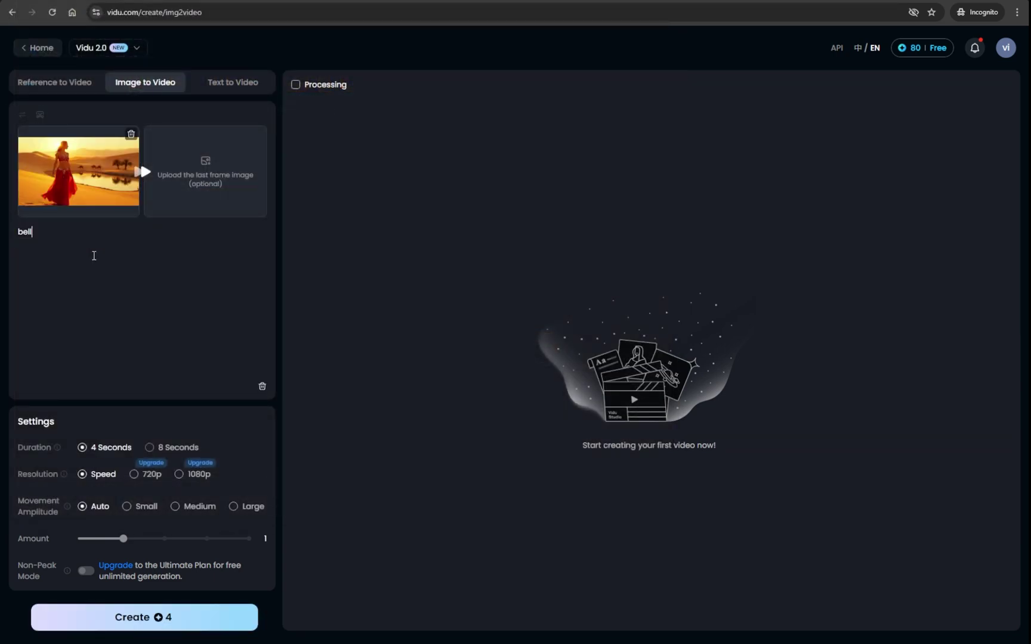
text(y dance movements)
key(ctrl+a)
key(ctrl+c)
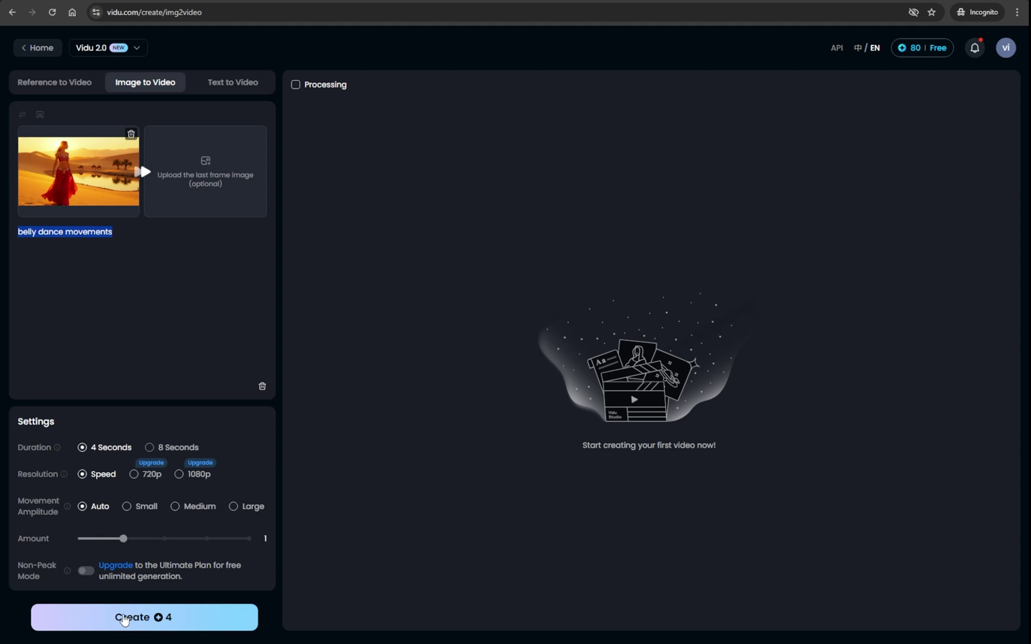
click(124, 619)
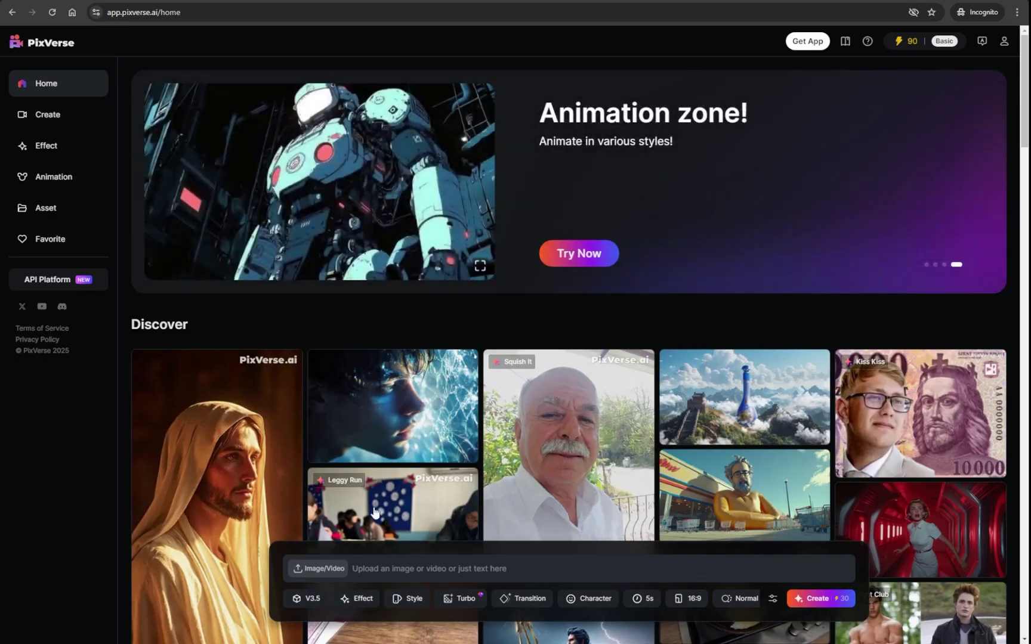
Step: Upload 3a.png to PixVerse and paste in the 'belly dance movements' prompt
click(321, 576)
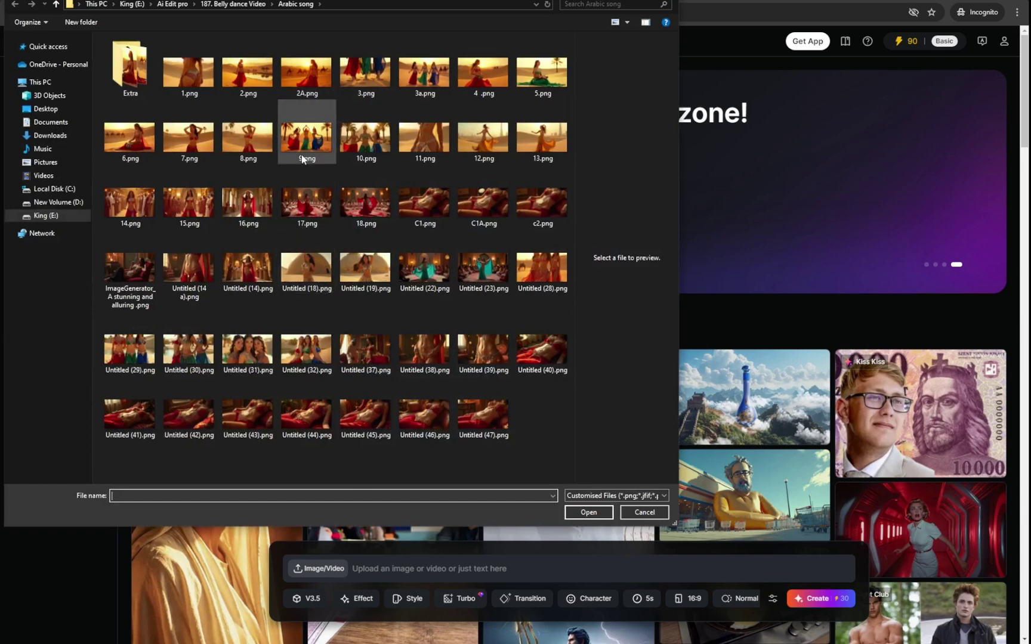
click(305, 88)
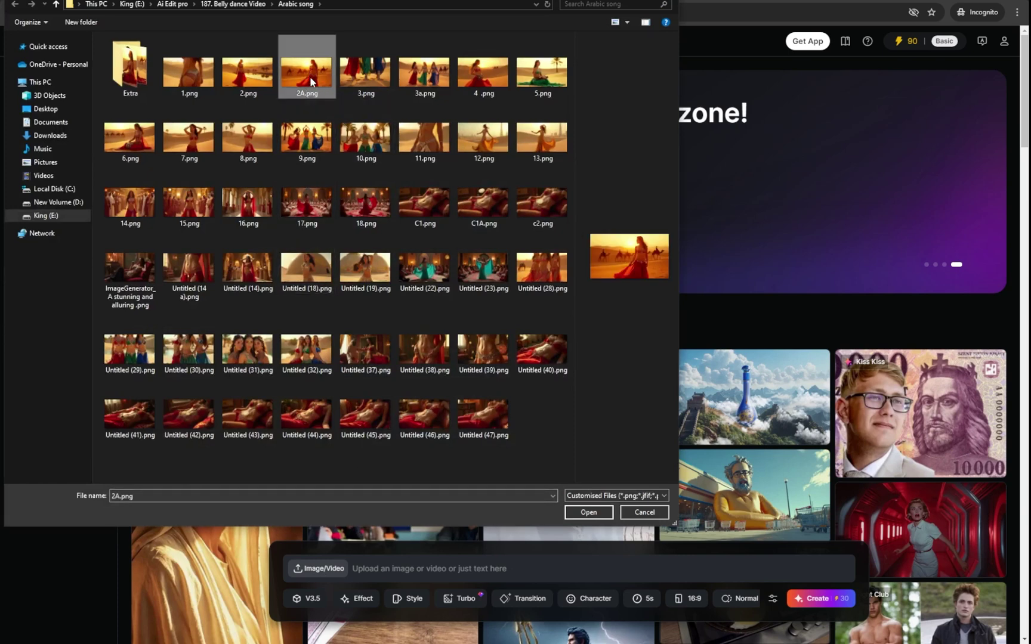
double_click(426, 77)
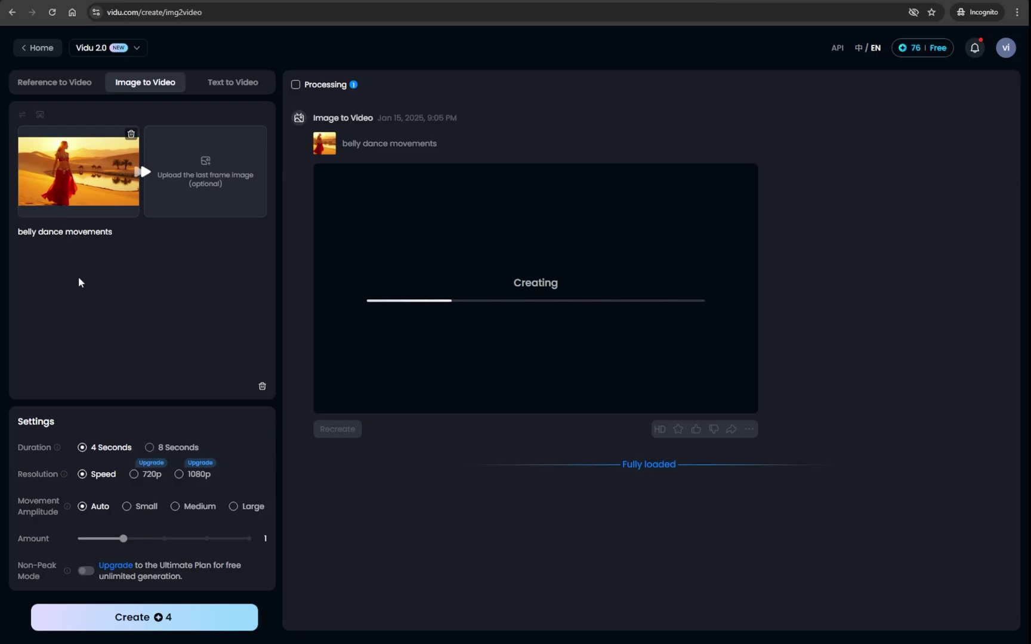
drag(146, 236, 3, 237)
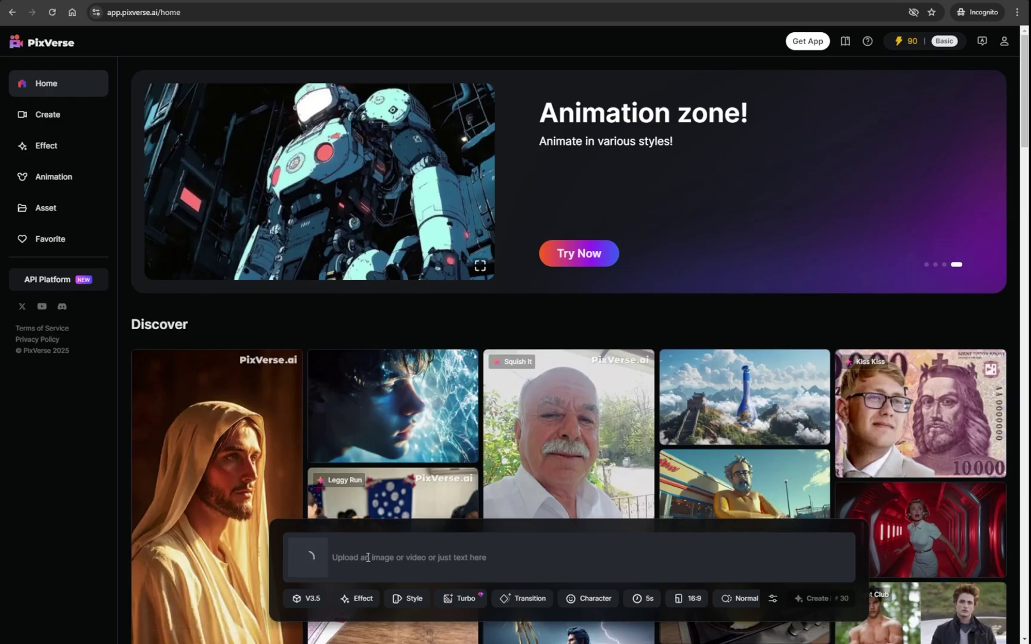
key(ctrl+v)
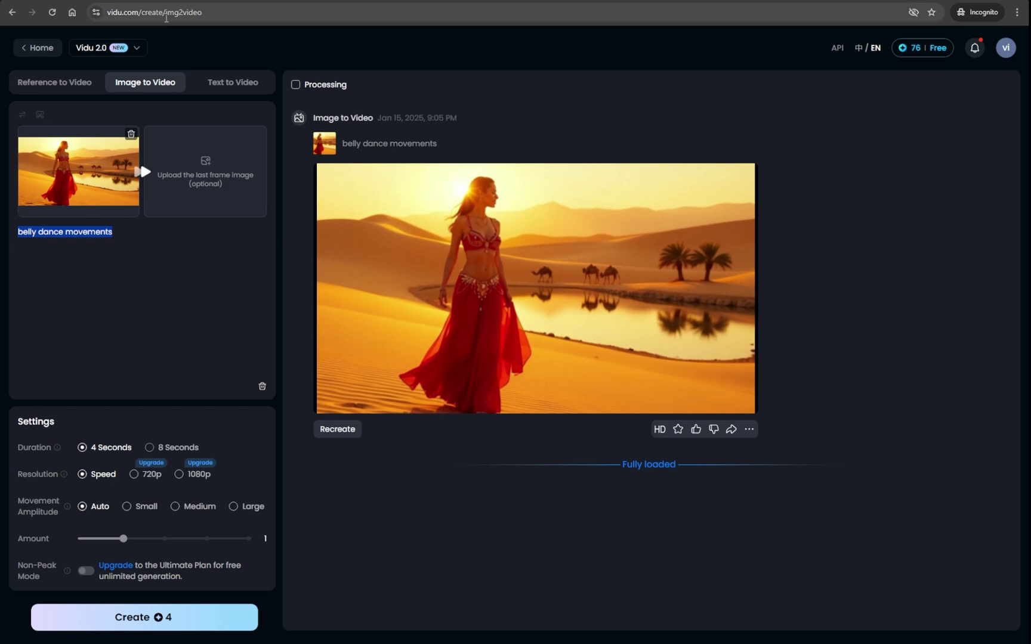
click(324, 397)
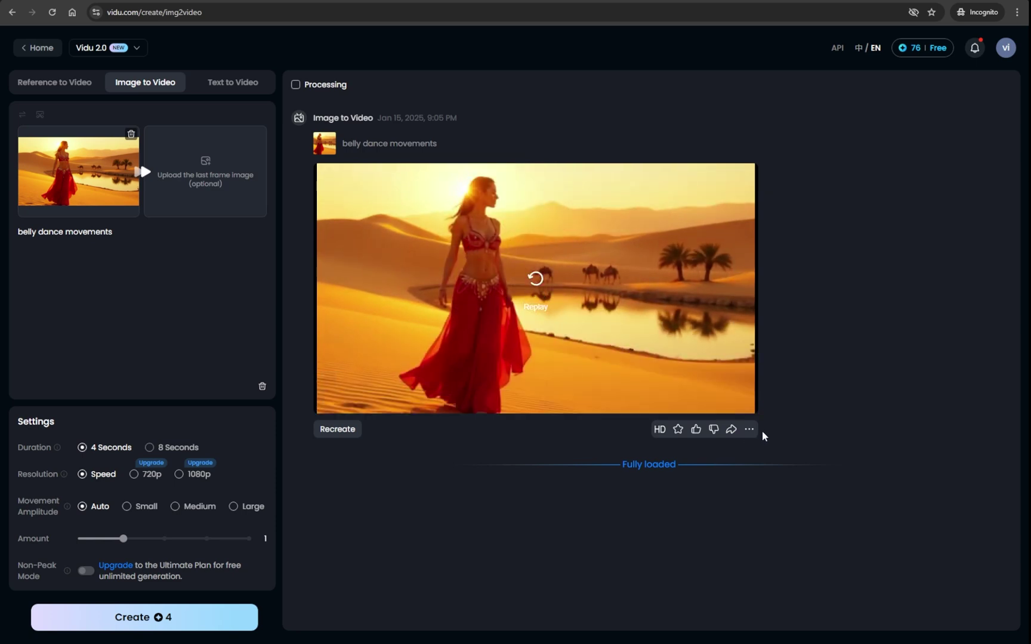
click(747, 397)
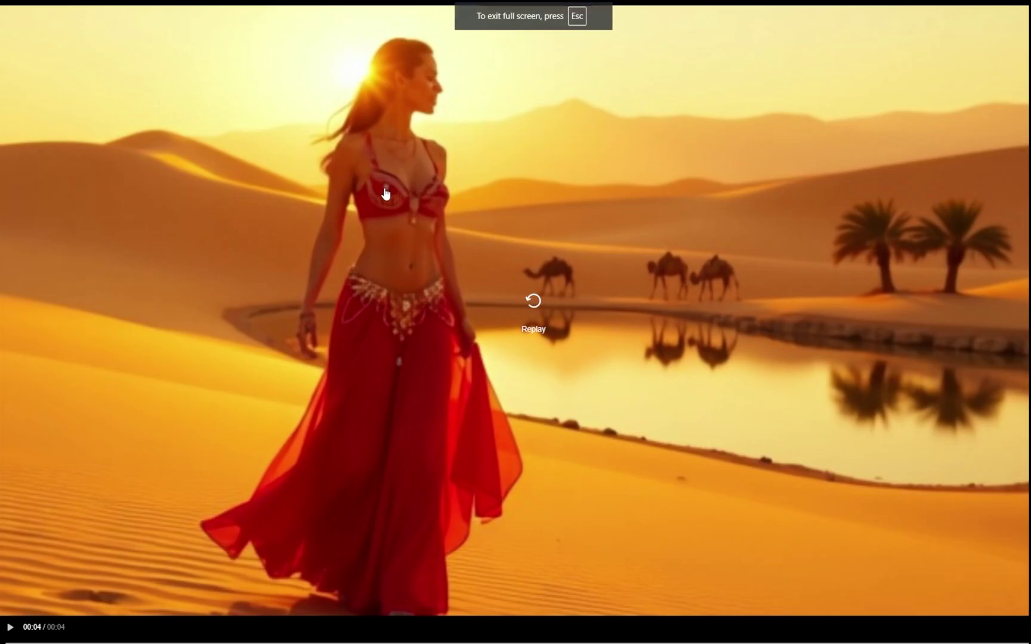
key(Escape)
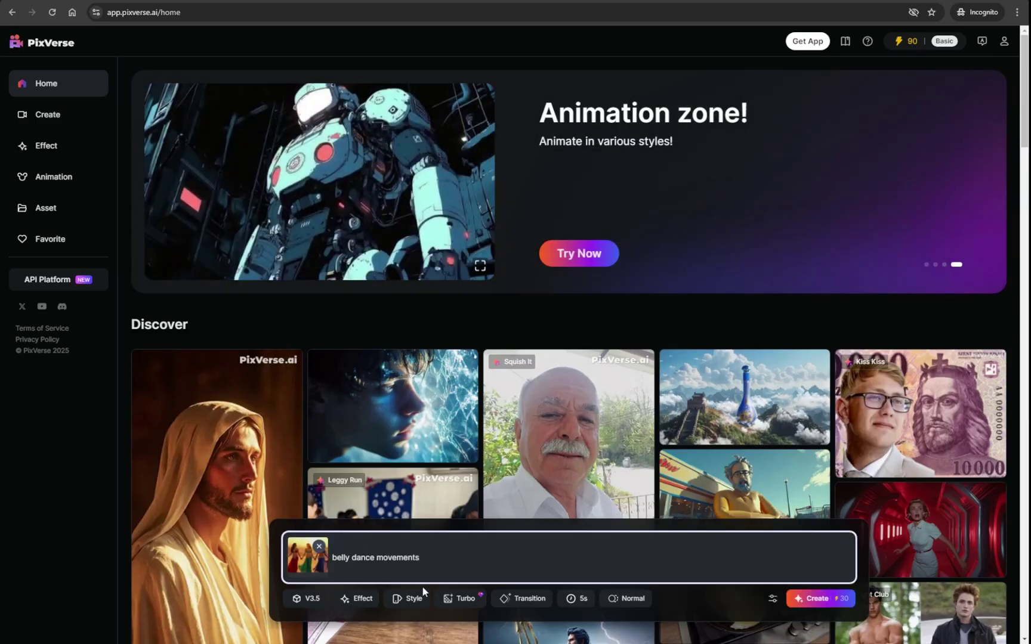
Step: Start PixVerse generation of the group dancer image with 'belly dance movements'
drag(456, 559, 373, 559)
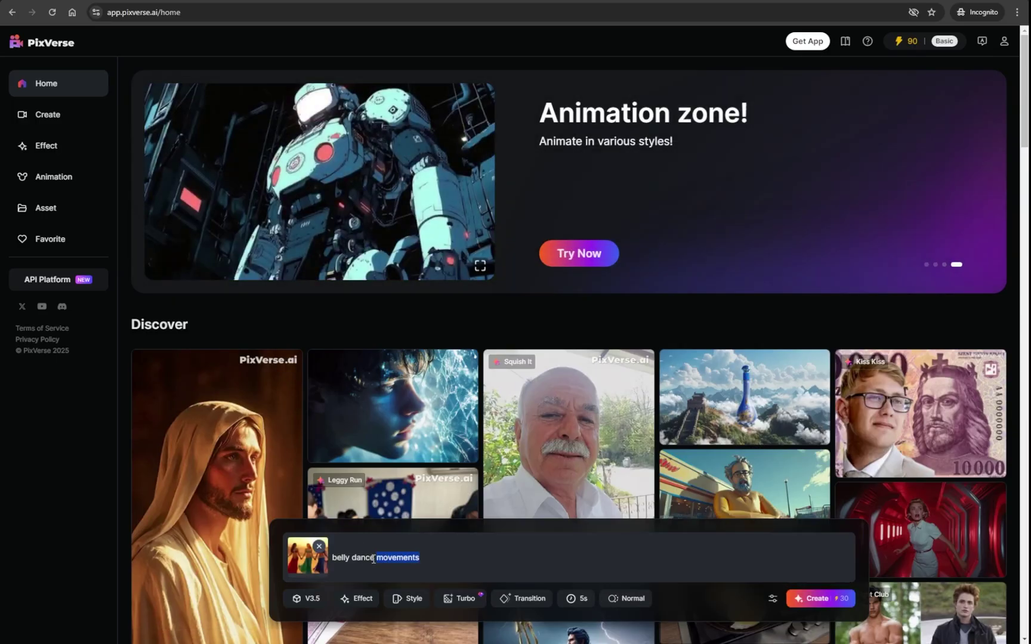
click(814, 600)
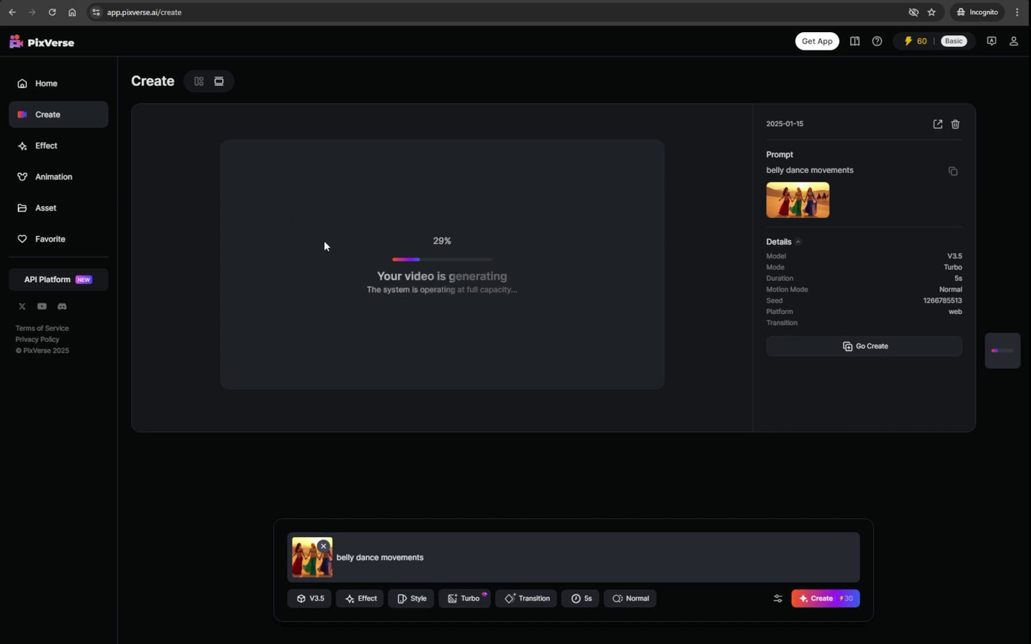
key(alt+Tab)
scroll(417, 215, up, 10)
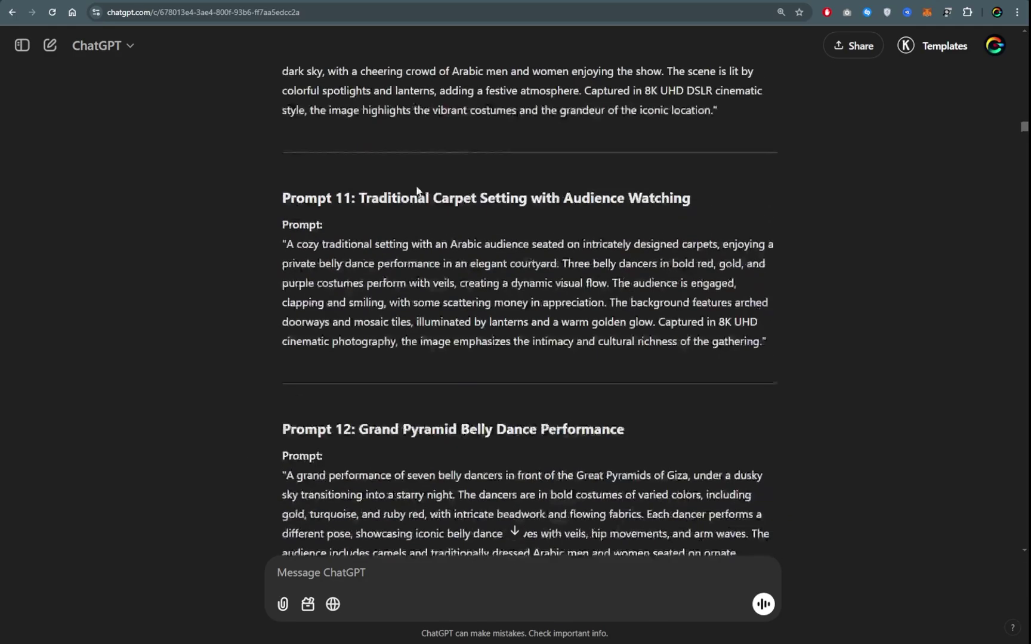
Step: Select and copy ChatGPT's Prompt 12 Grand Pyramid Belly Dance Performance paragraph
scroll(416, 200, down, 5)
scroll(416, 191, up, 2)
scroll(416, 191, down, 1)
drag(286, 198, 521, 359)
right_click(536, 244)
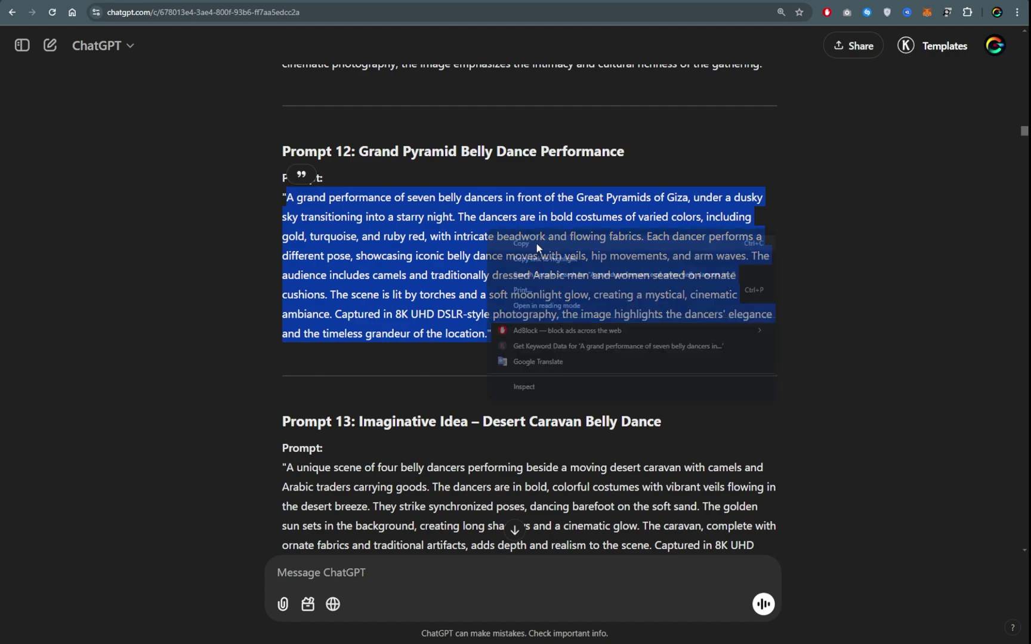
click(535, 244)
click(906, 215)
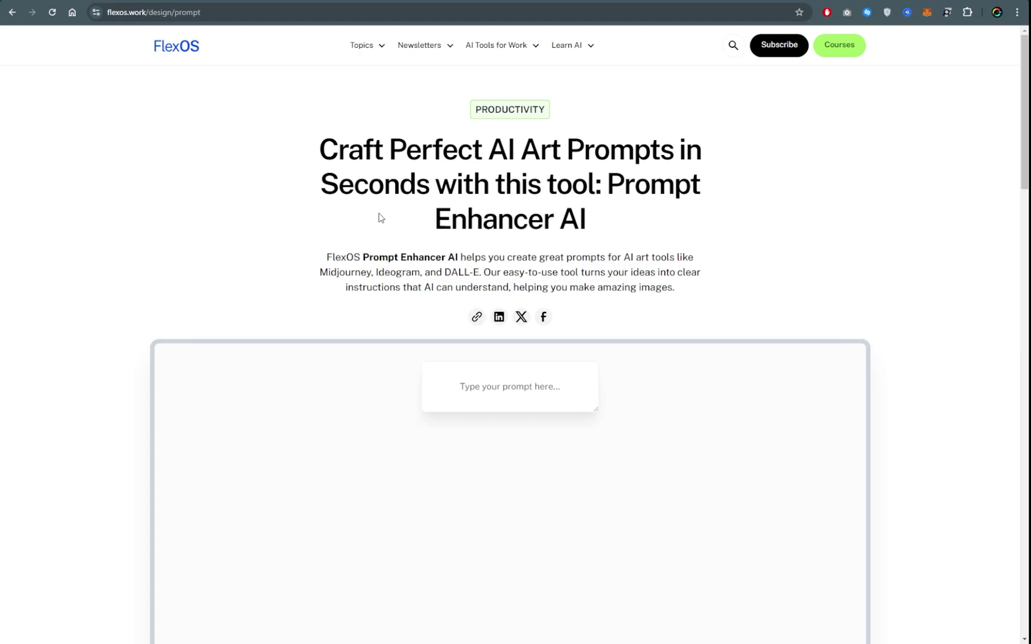
scroll(379, 218, down, 3)
scroll(378, 218, up, 3)
Step: Paste Prompt 12 into FlexOS Prompt Enhancer, submit it, and read the enhanced version
drag(108, 13, 146, 14)
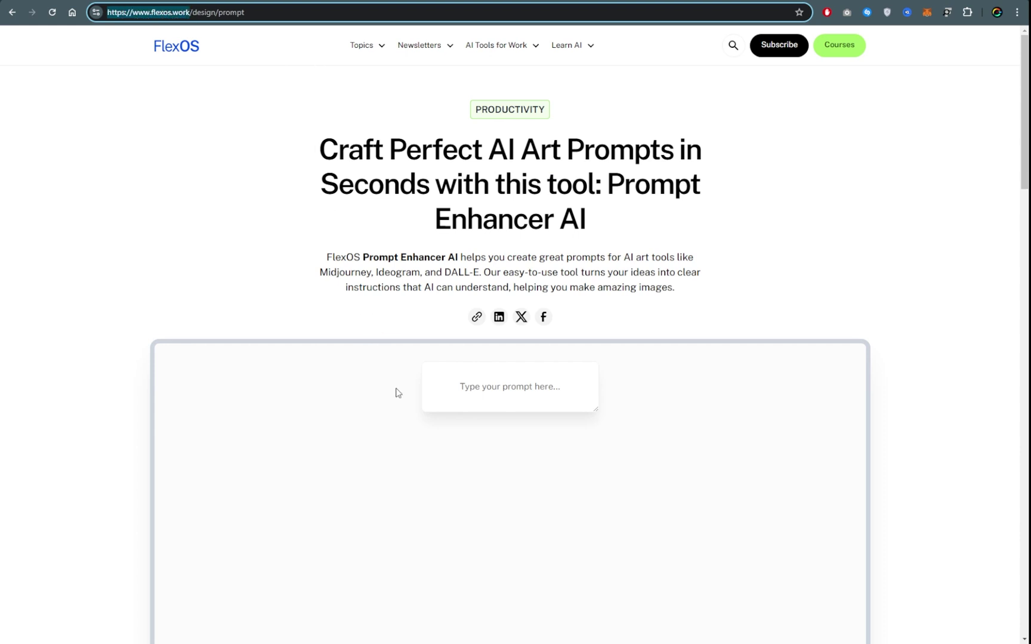
click(530, 394)
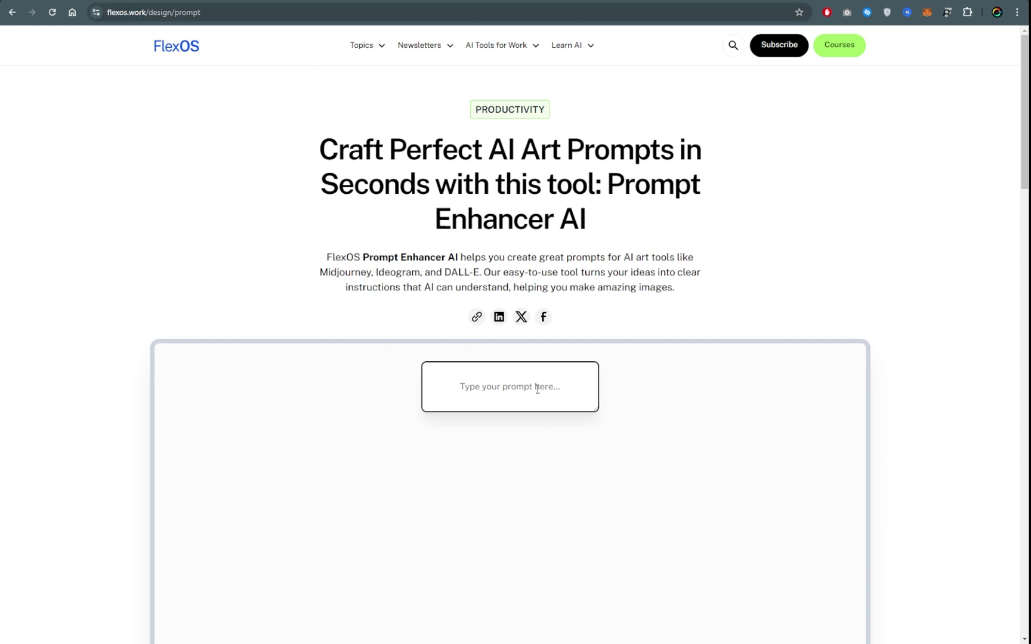
key(ctrl+v)
key(Return)
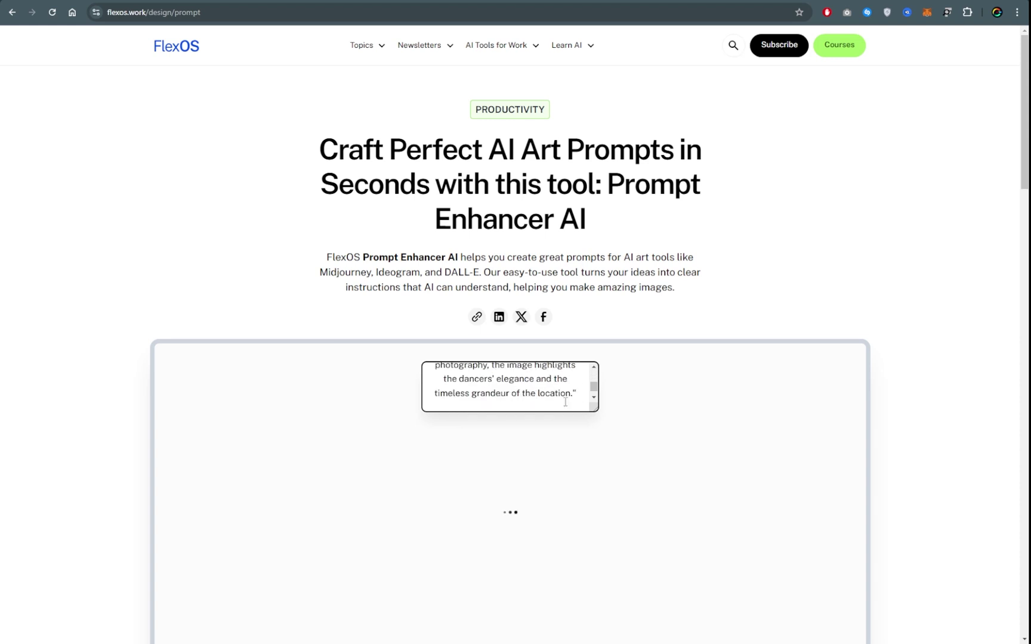
drag(595, 408, 669, 642)
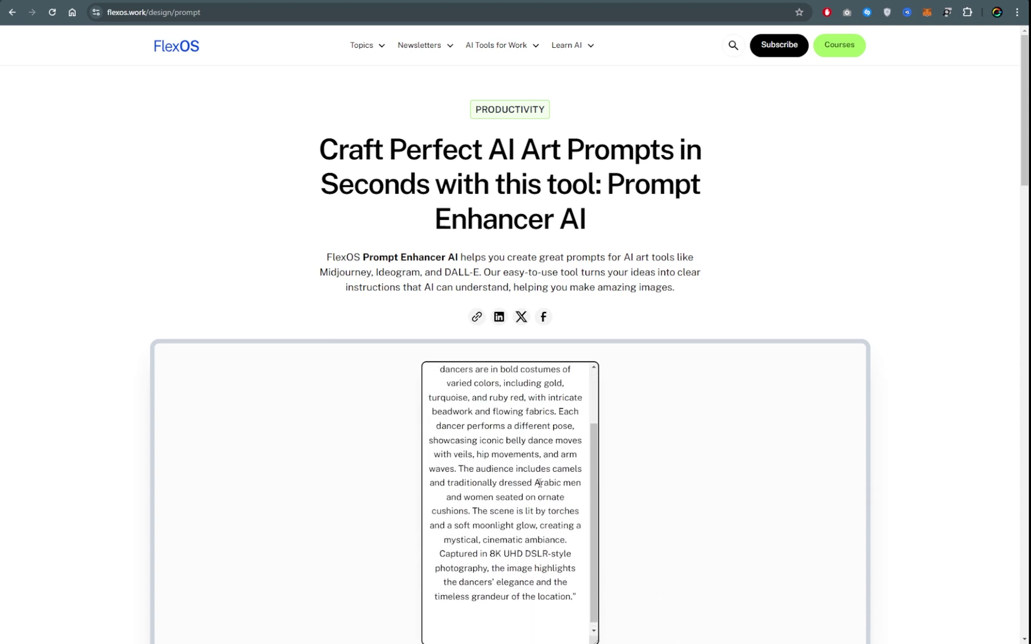
scroll(539, 483, up, 2)
scroll(743, 357, down, 2)
scroll(744, 356, up, 2)
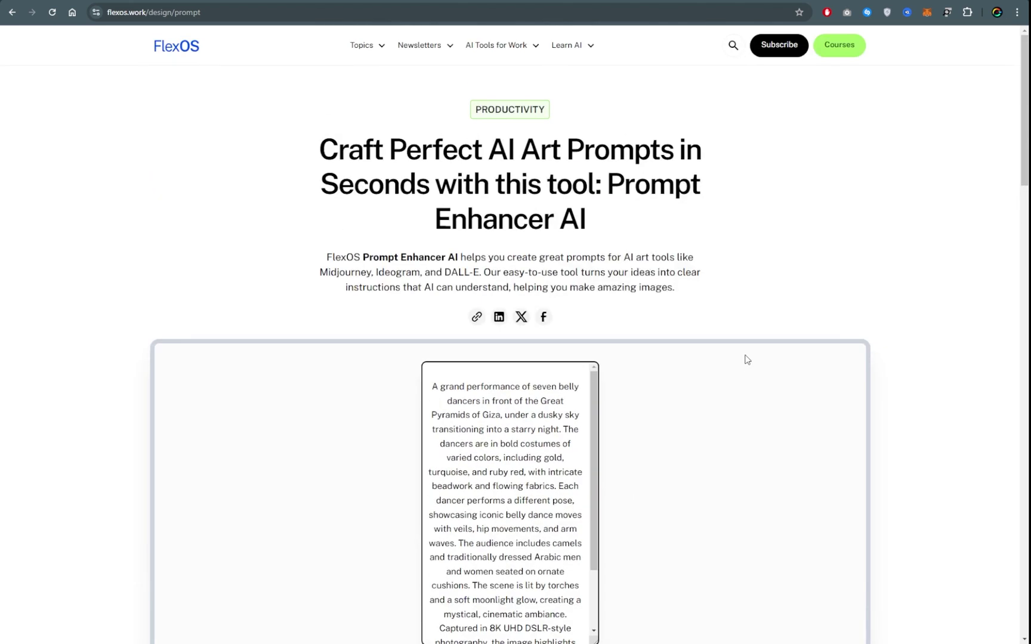
scroll(585, 323, down, 3)
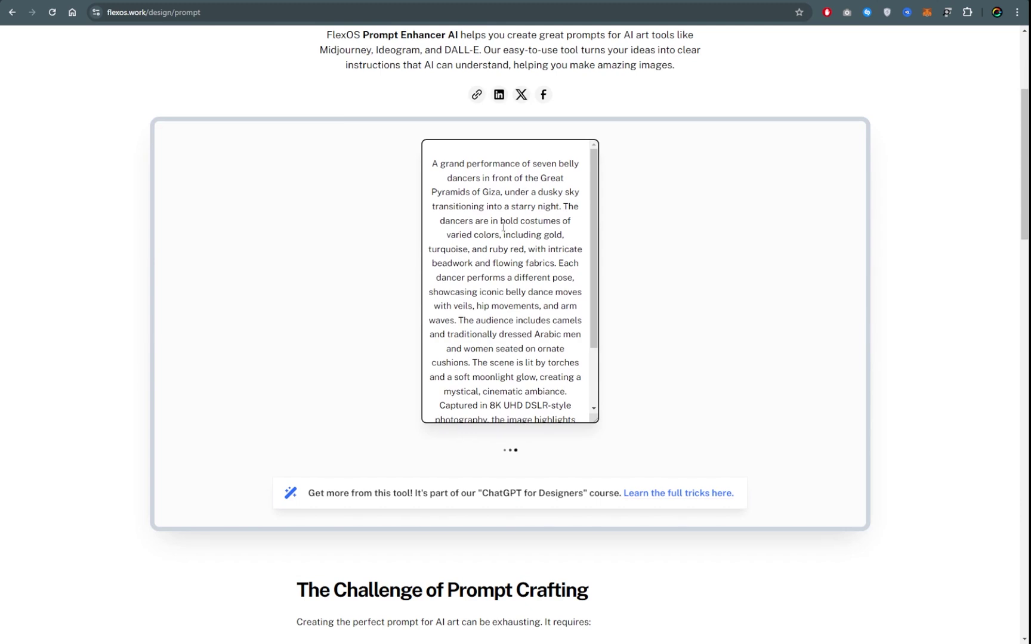
scroll(504, 238, down, 3)
scroll(507, 263, up, 3)
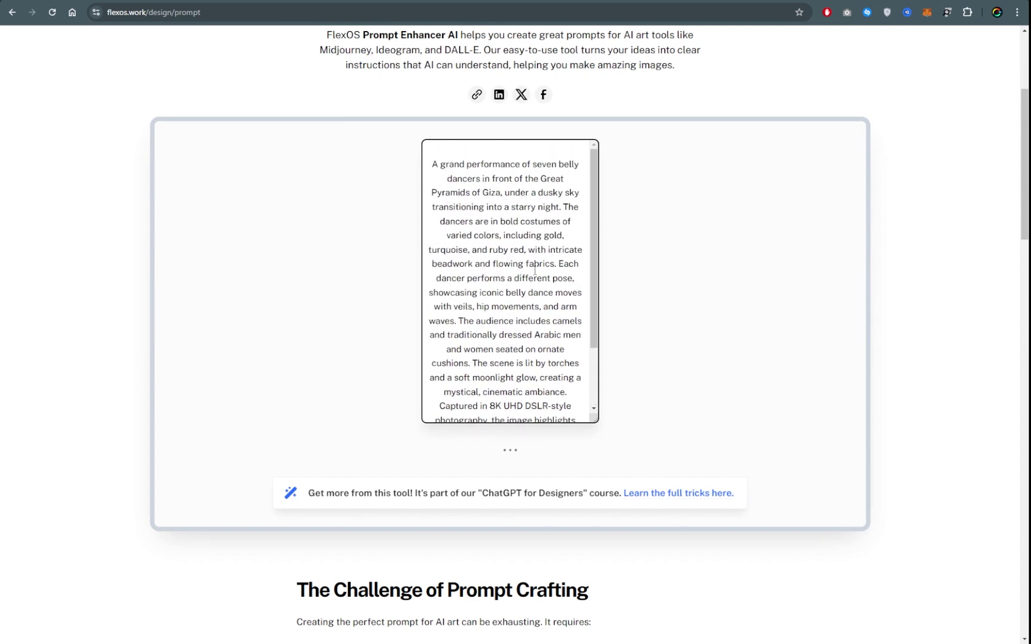
scroll(535, 270, up, 3)
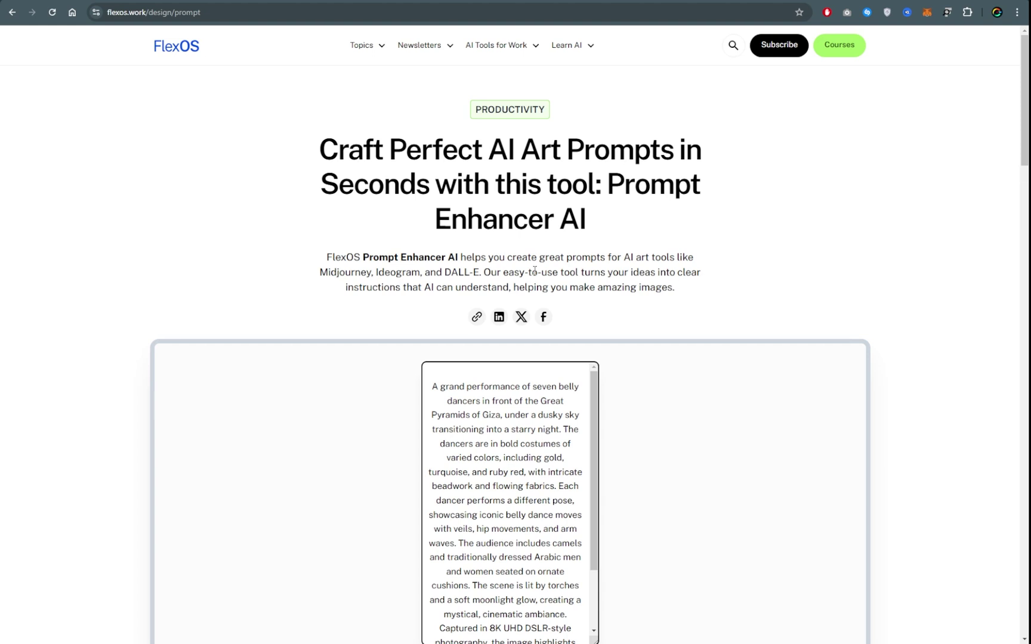
scroll(535, 270, down, 3)
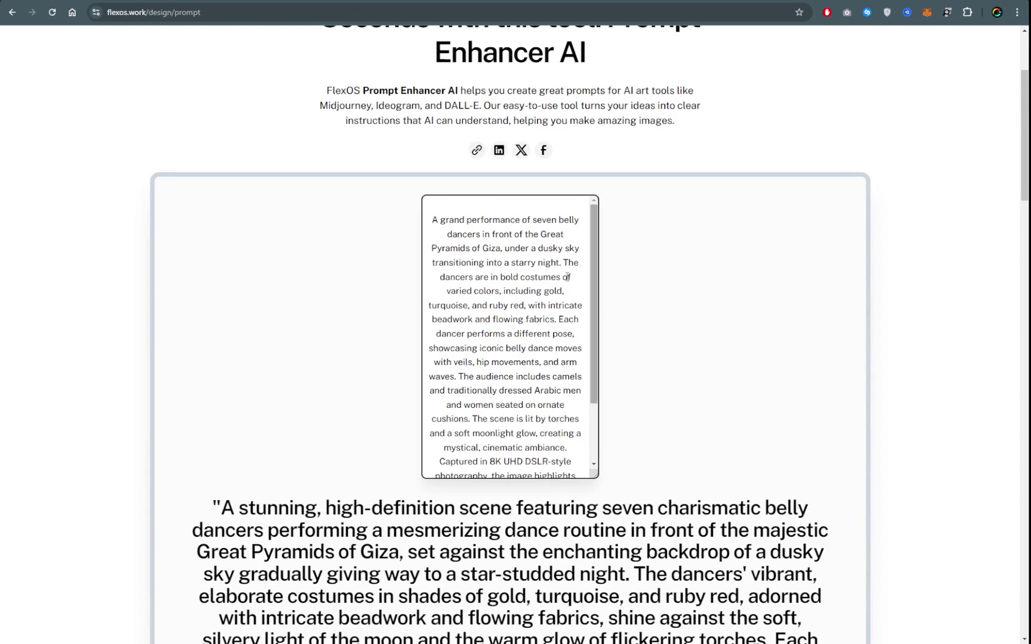
Step: Recopy the Prompt 12 paragraph from ChatGPT and select Akool's existing image prompt
key(ctrl+Tab)
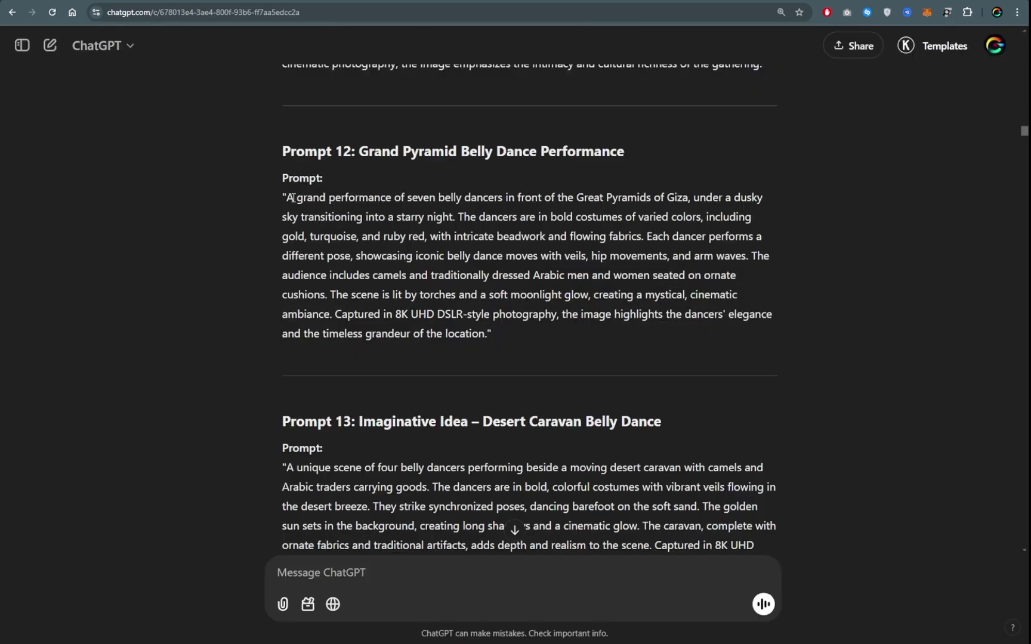
drag(287, 197, 602, 357)
right_click(440, 265)
click(486, 284)
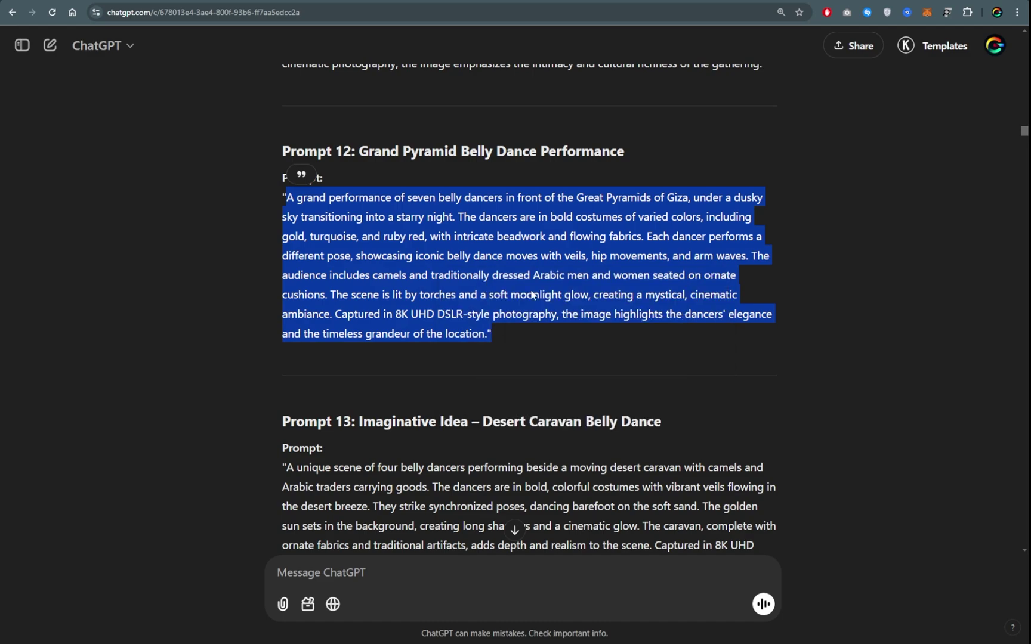
key(alt+Tab)
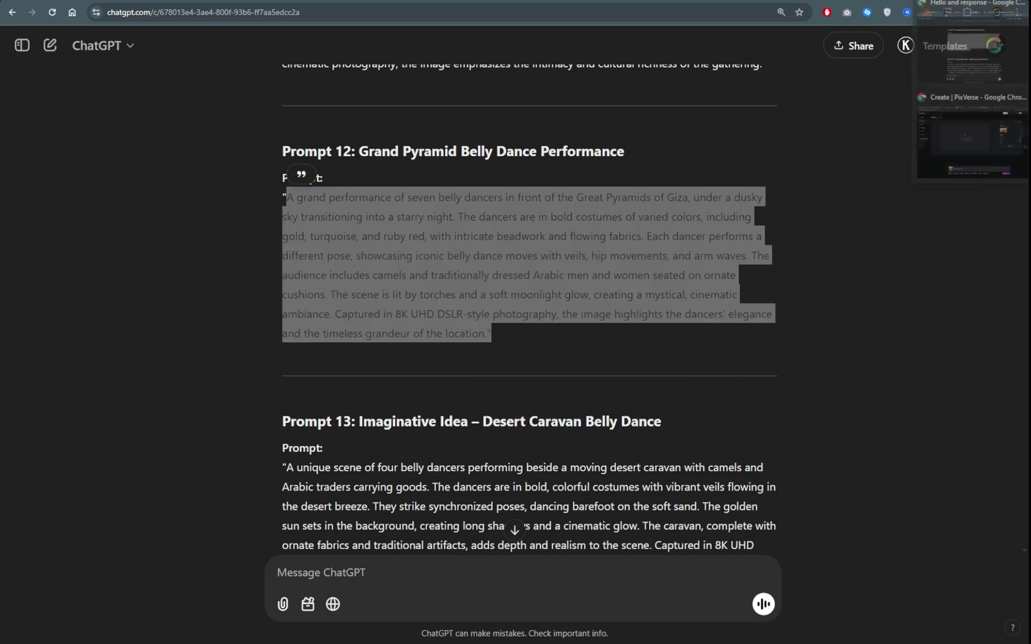
key(ctrl+a)
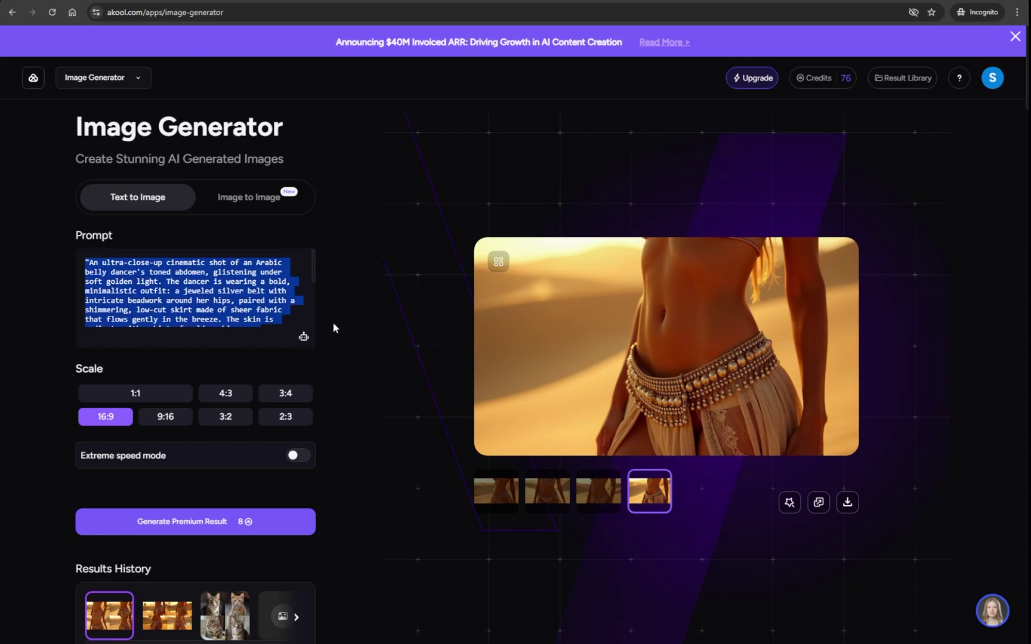
Step: Paste the Grand Pyramid seven-dancers text over Akool's old prompt and generate a premium result
right_click(148, 267)
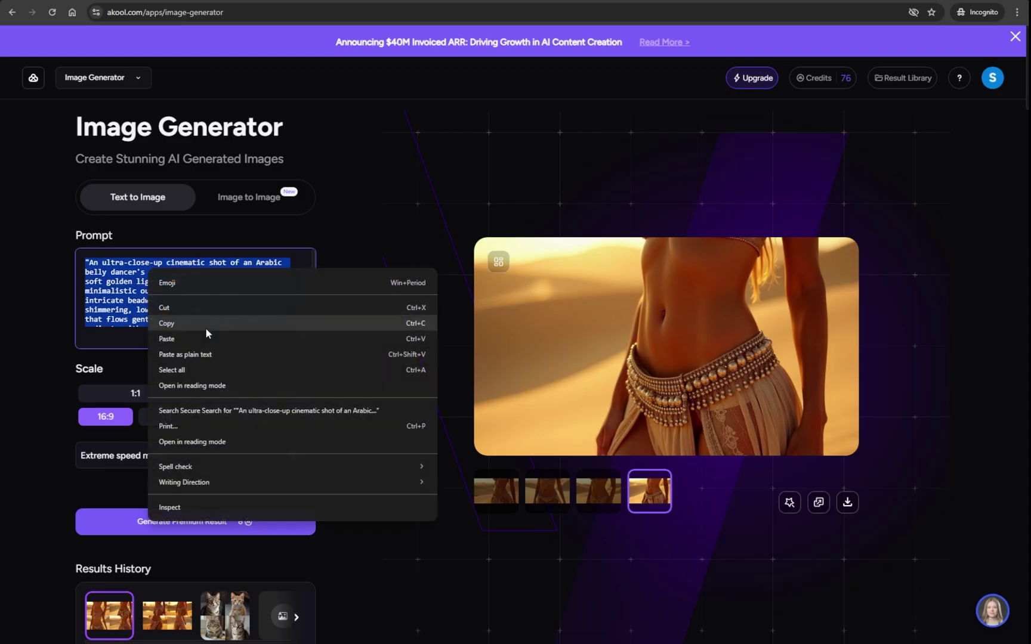
click(177, 339)
click(204, 523)
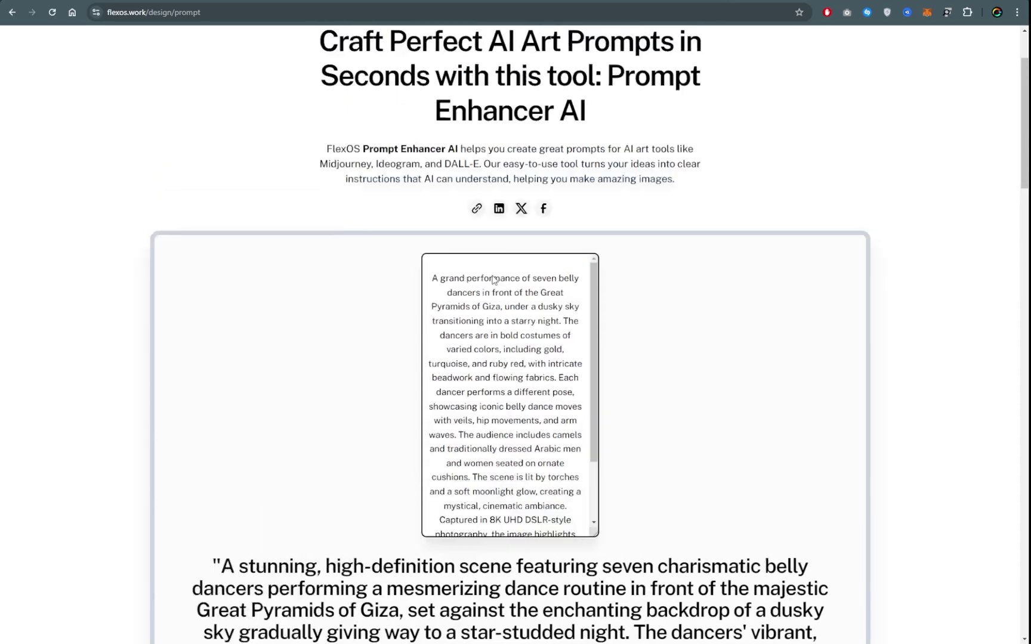
Step: Select the enhanced Great Pyramids belly-dance prompt paragraph and copy it to the clipboard
scroll(493, 279, up, 2)
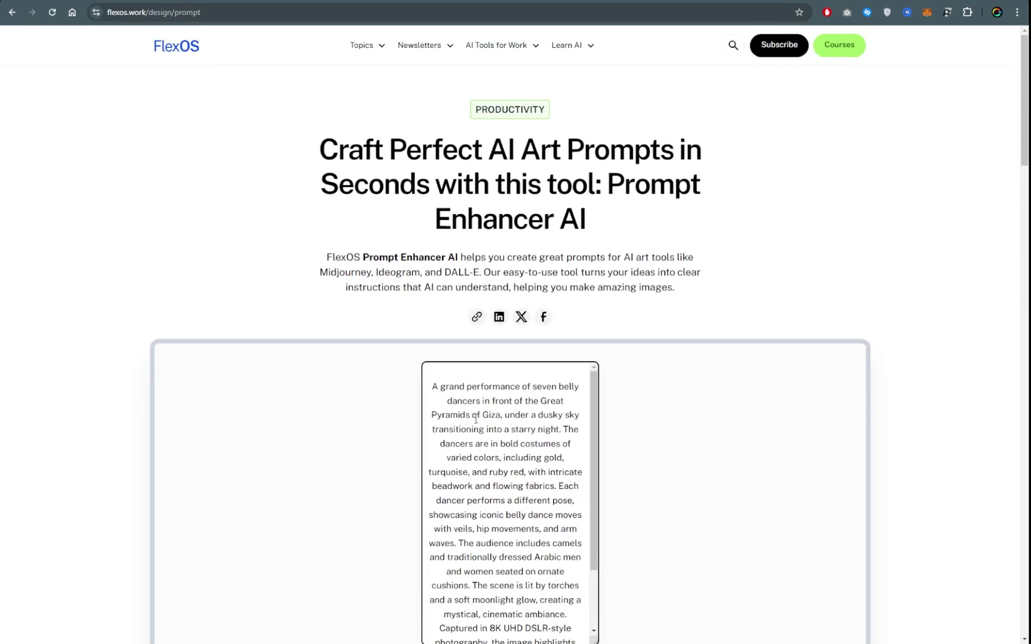
scroll(693, 306, down, 4)
triple_click(523, 210)
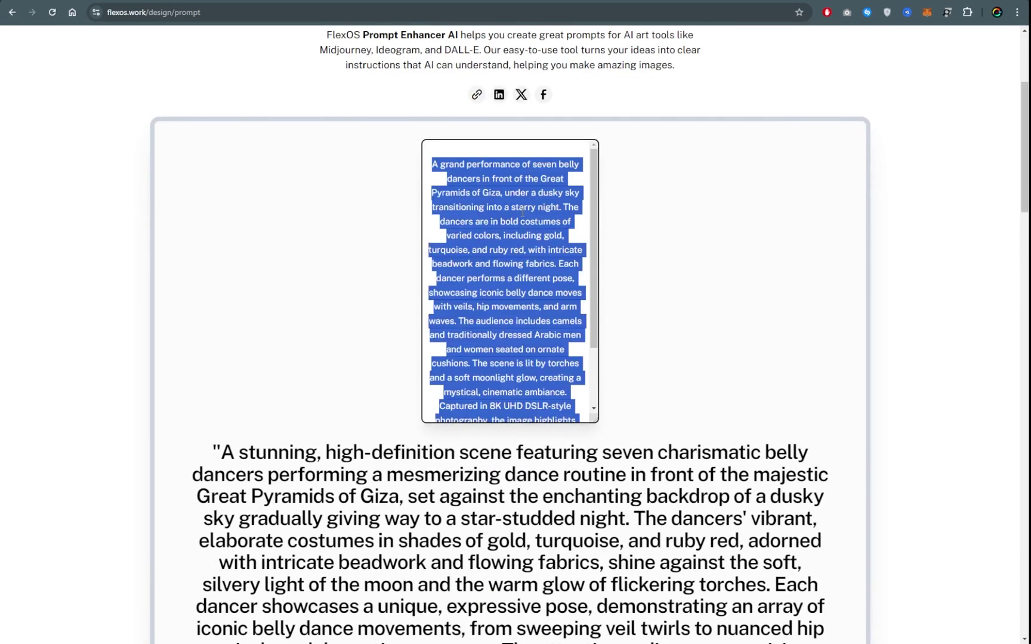
scroll(464, 440, down, 4)
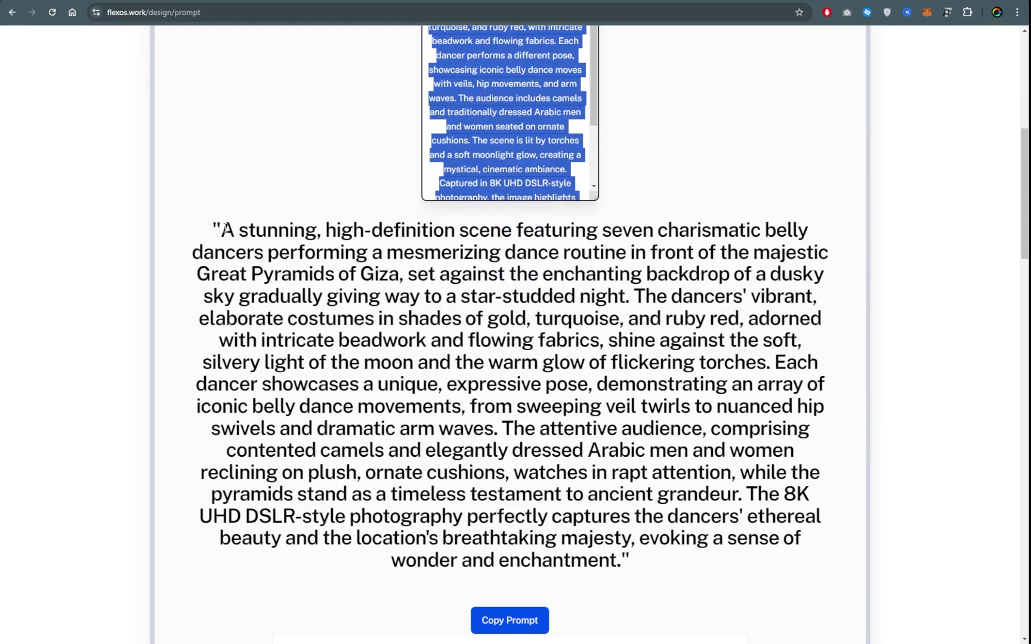
drag(226, 229, 776, 558)
right_click(590, 561)
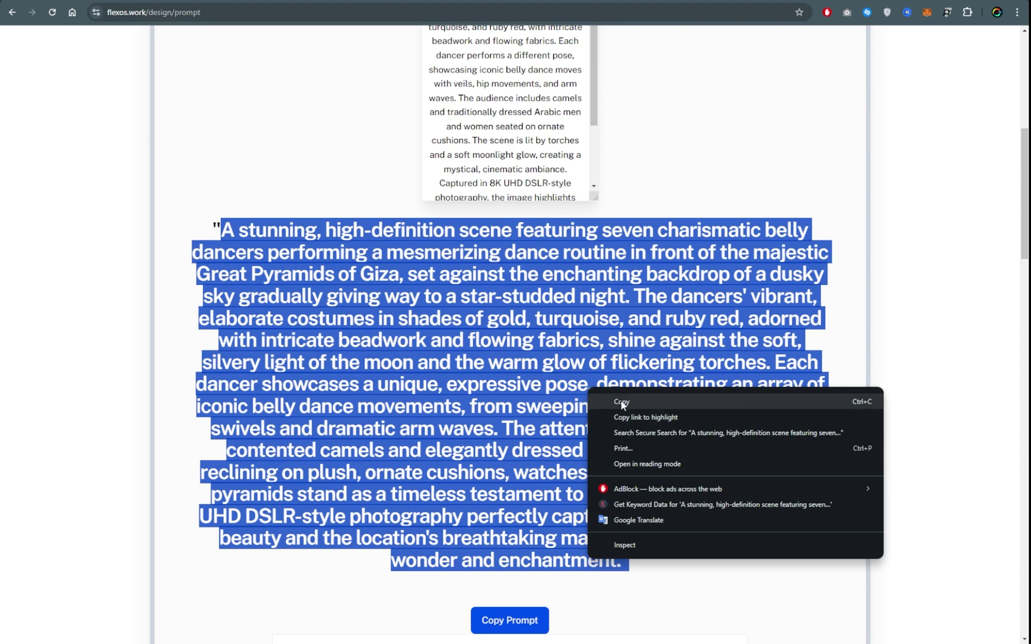
click(617, 401)
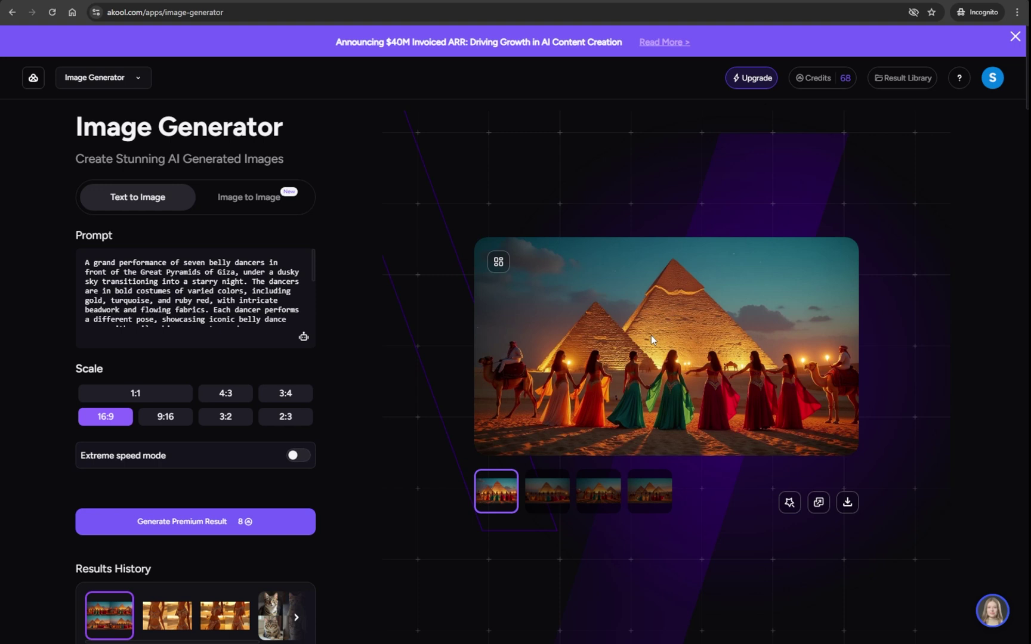
Step: Replace Akool's old prompt with the pasted enhanced pyramids belly-dance prompt
click(546, 501)
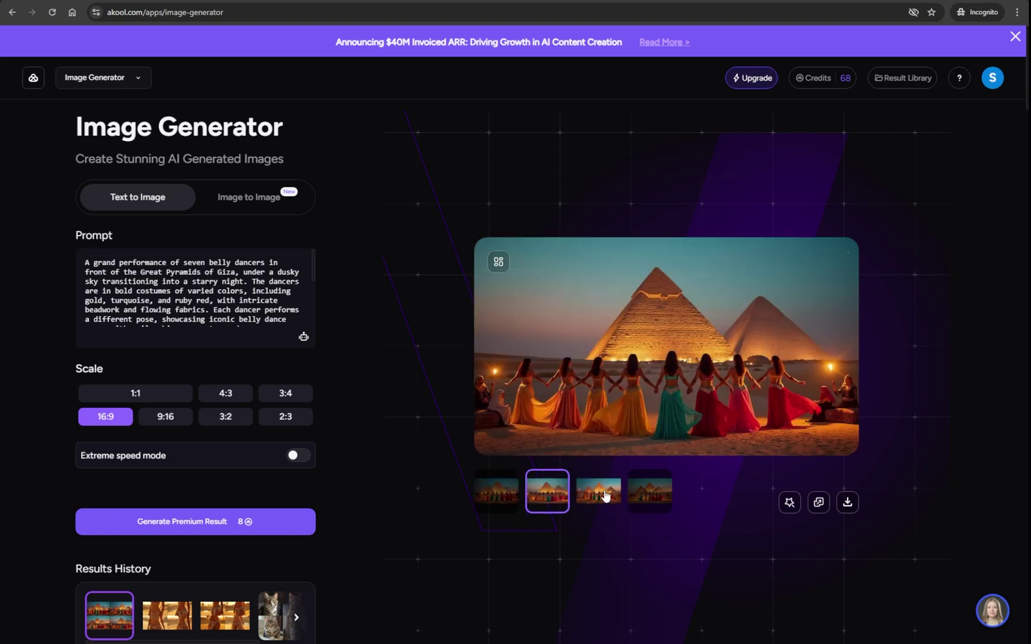
click(603, 493)
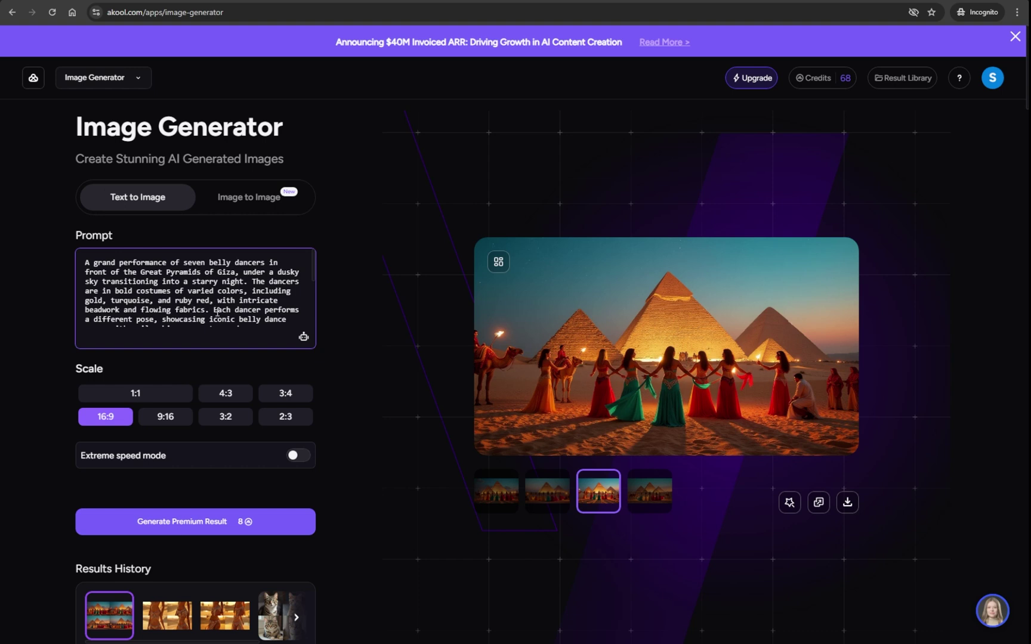
key(ctrl+a)
key(BackSpace)
right_click(130, 279)
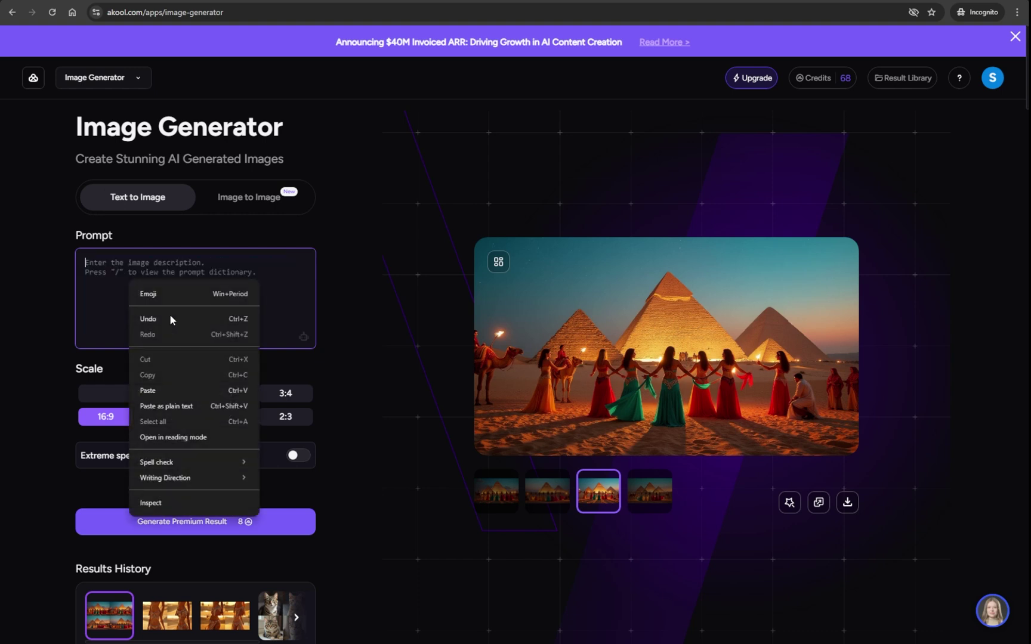
click(174, 392)
scroll(163, 305, up, 3)
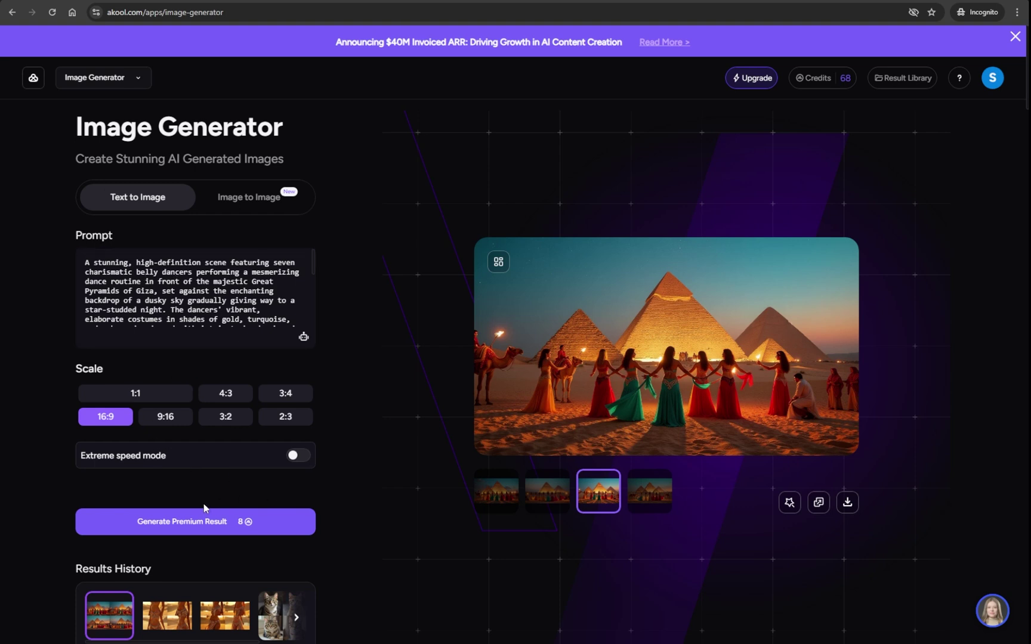
Step: Generate a premium result and review all four new pyramid belly-dancer images
click(182, 523)
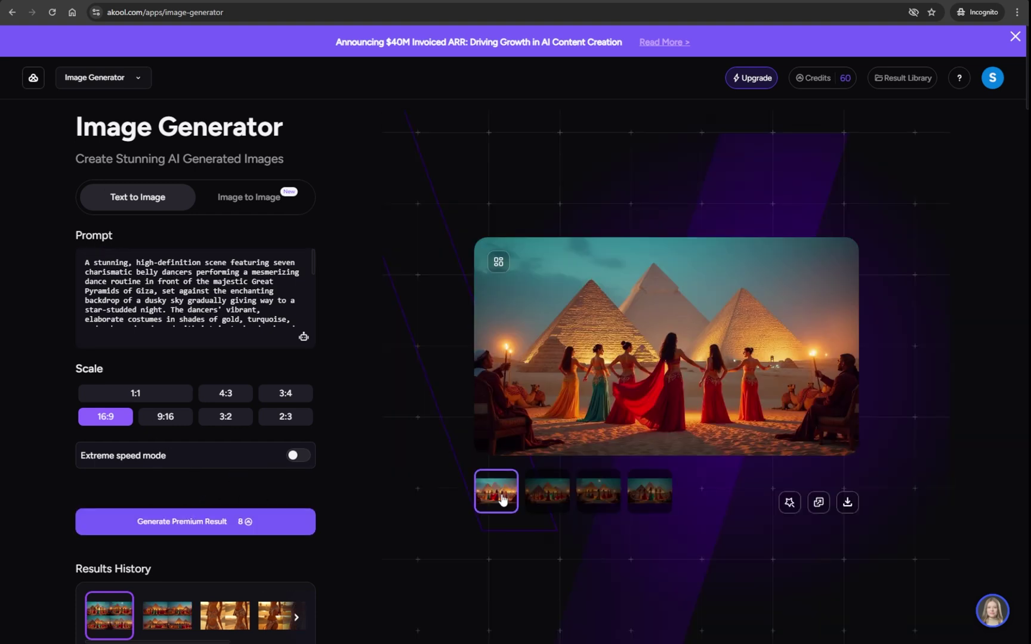
click(560, 499)
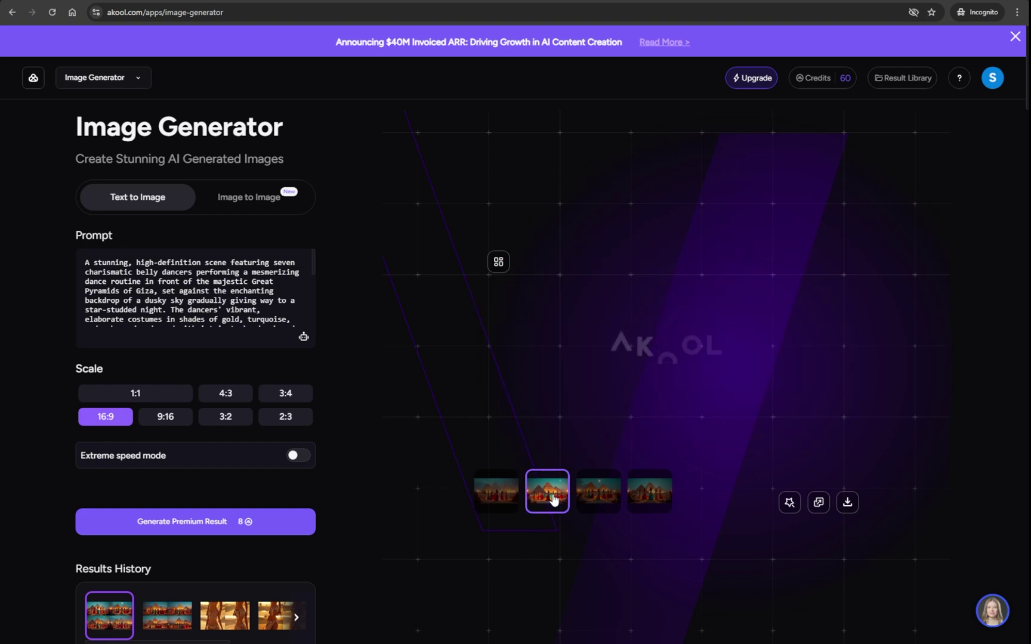
click(614, 496)
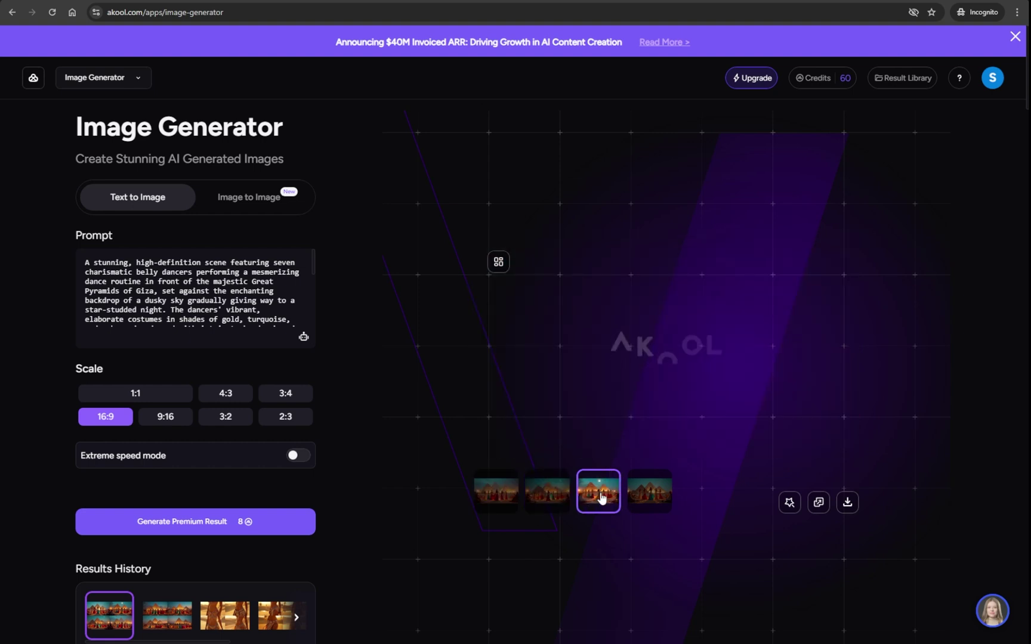
click(649, 495)
click(495, 502)
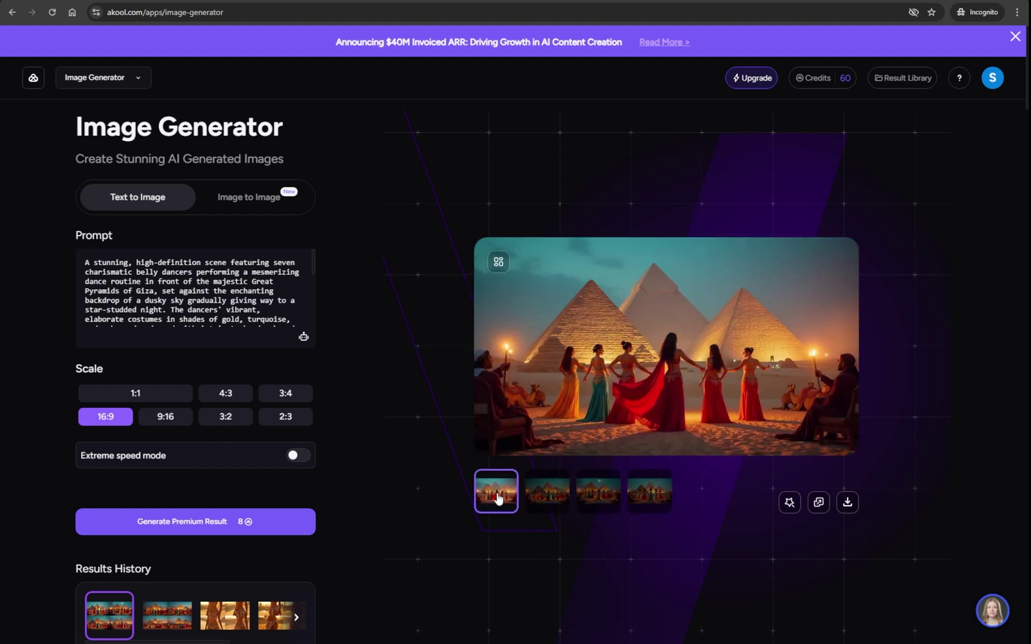
click(557, 497)
click(602, 497)
click(653, 495)
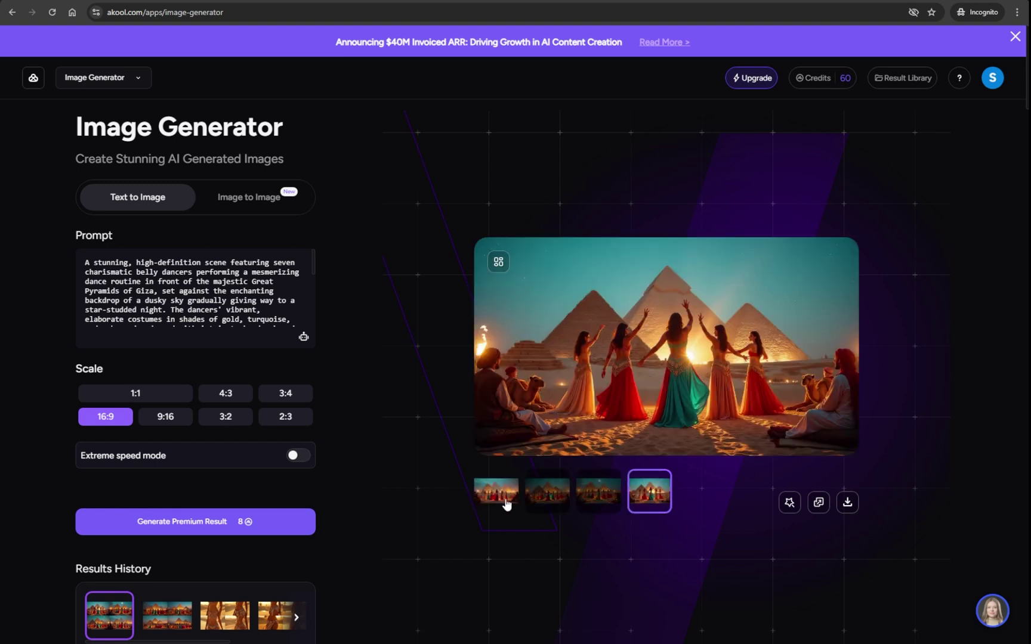
click(506, 499)
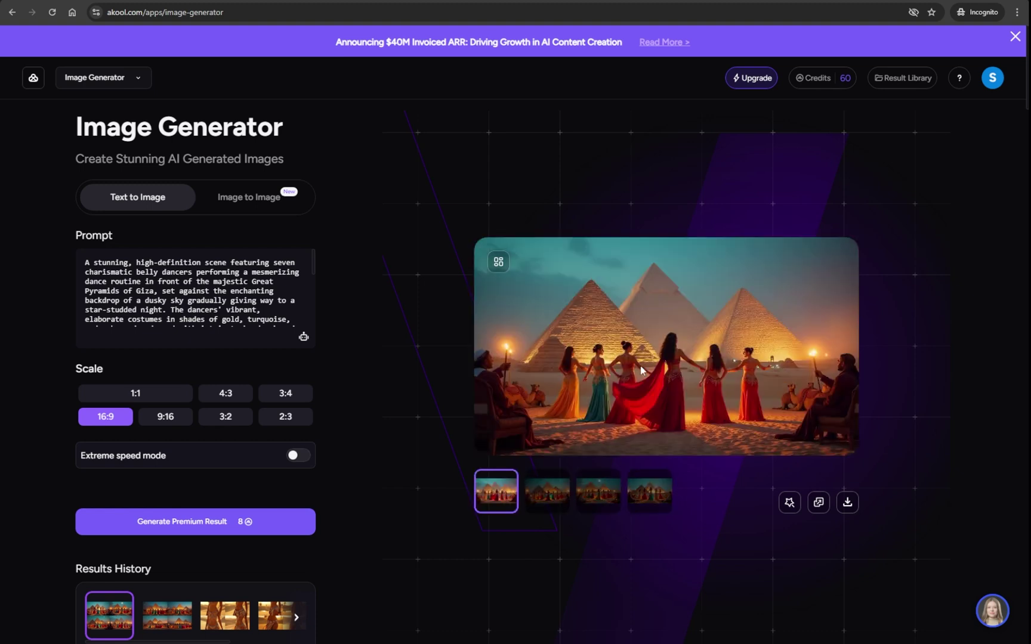
click(174, 279)
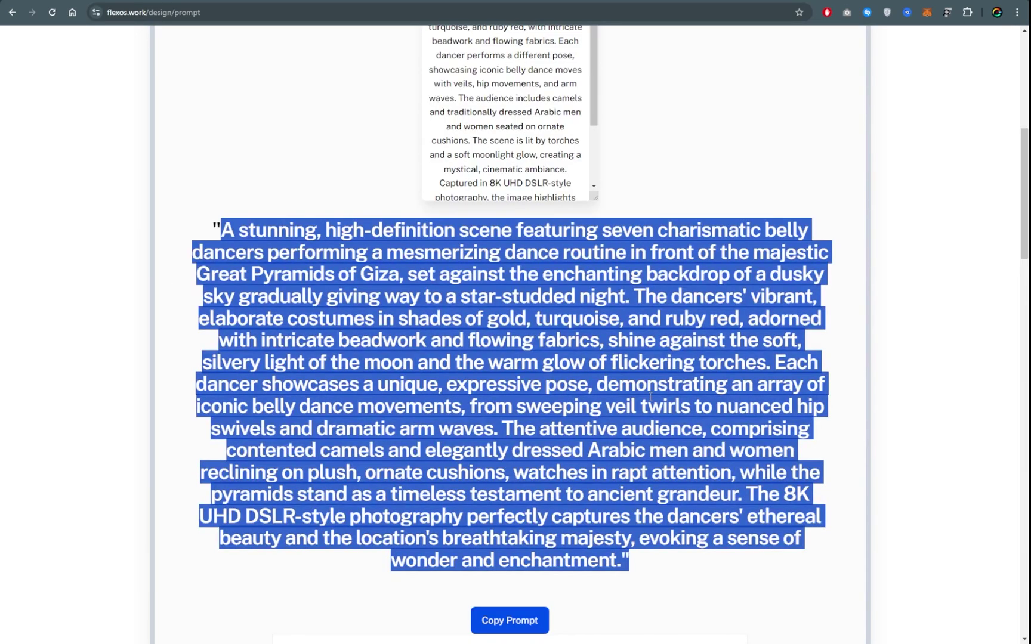
click(343, 240)
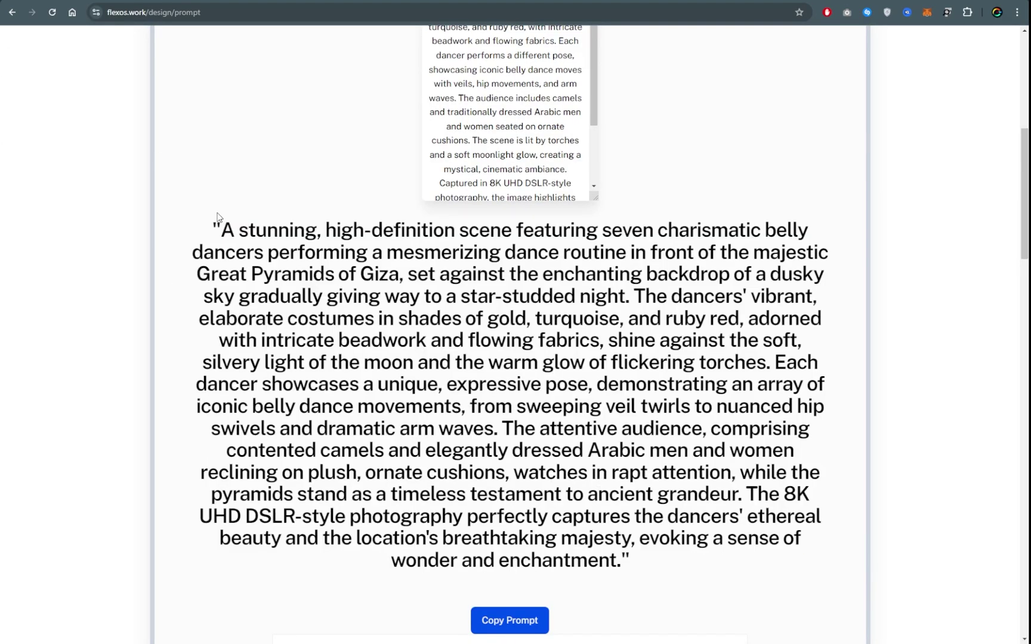
drag(215, 228, 807, 406)
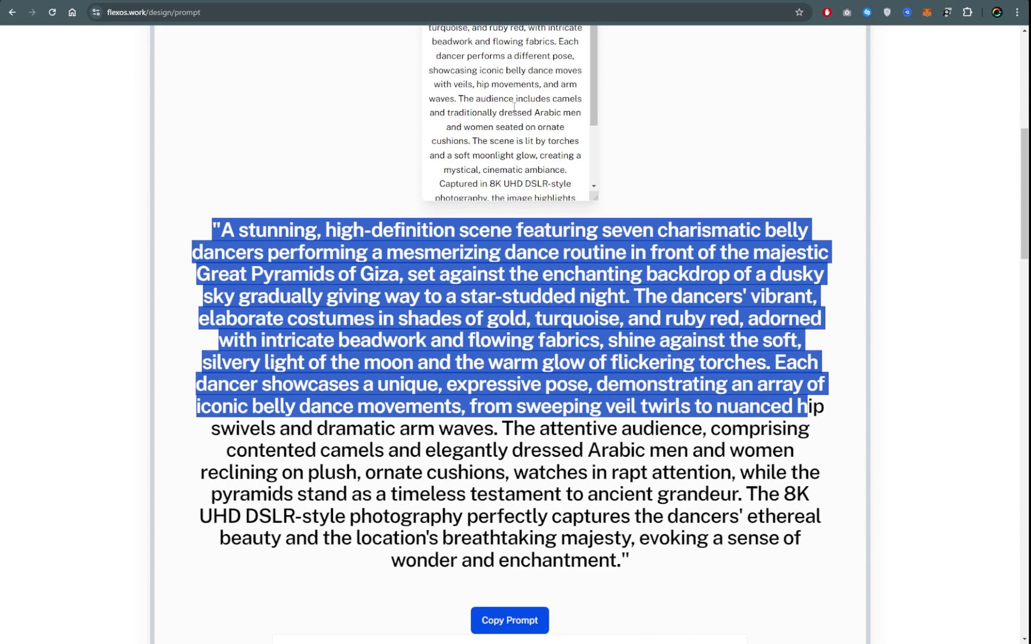
scroll(514, 114, up, 5)
scroll(679, 311, down, 5)
click(448, 352)
drag(224, 230, 824, 567)
scroll(197, 157, up, 7)
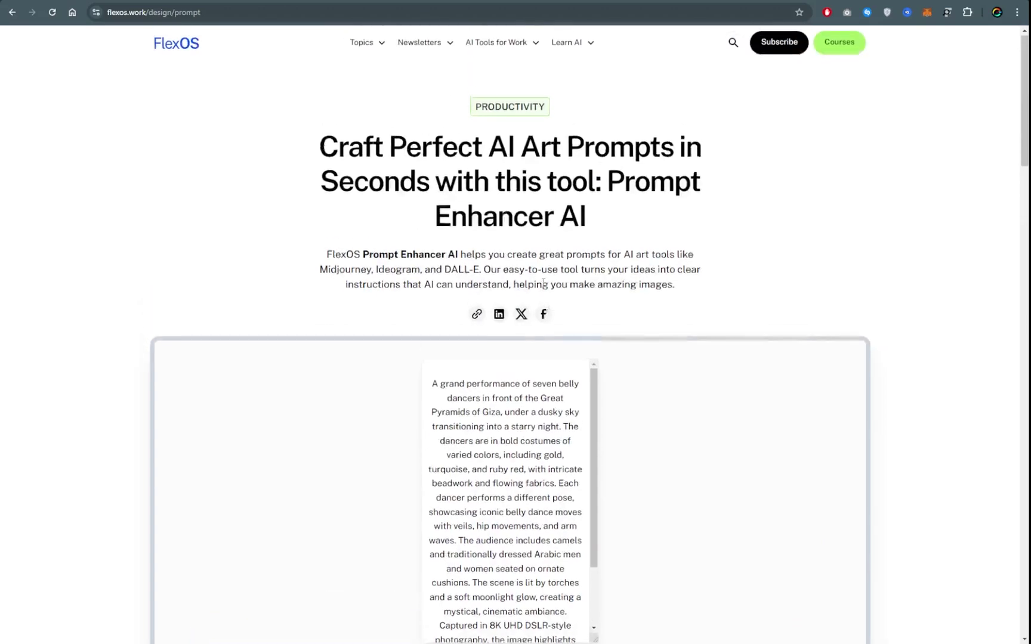
click(146, 10)
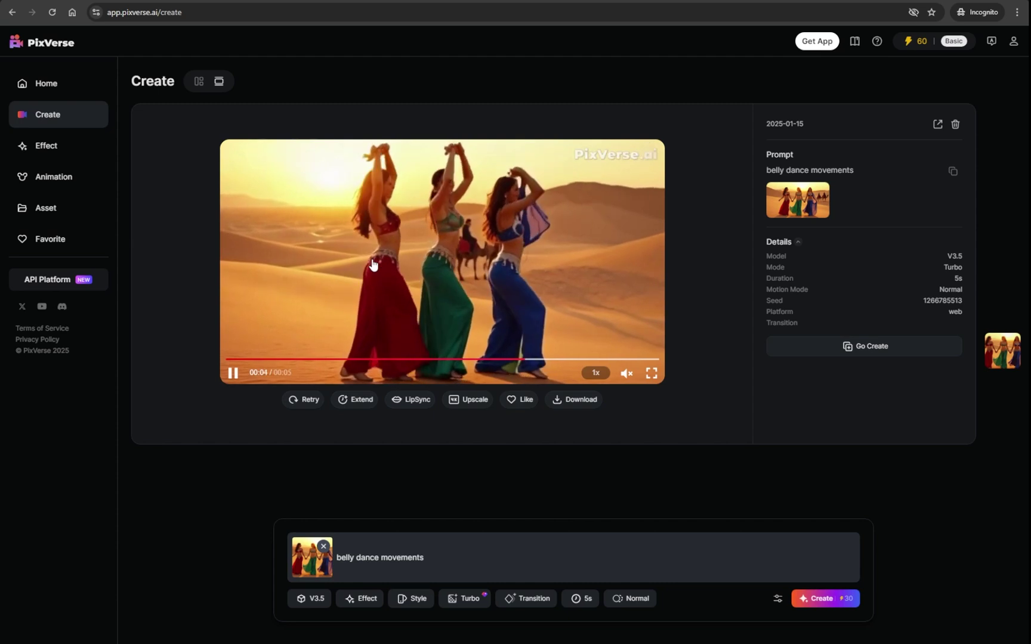
Step: Watch the three-dancer desert clip full screen from its start, then go to the Arabic song image folder
click(651, 374)
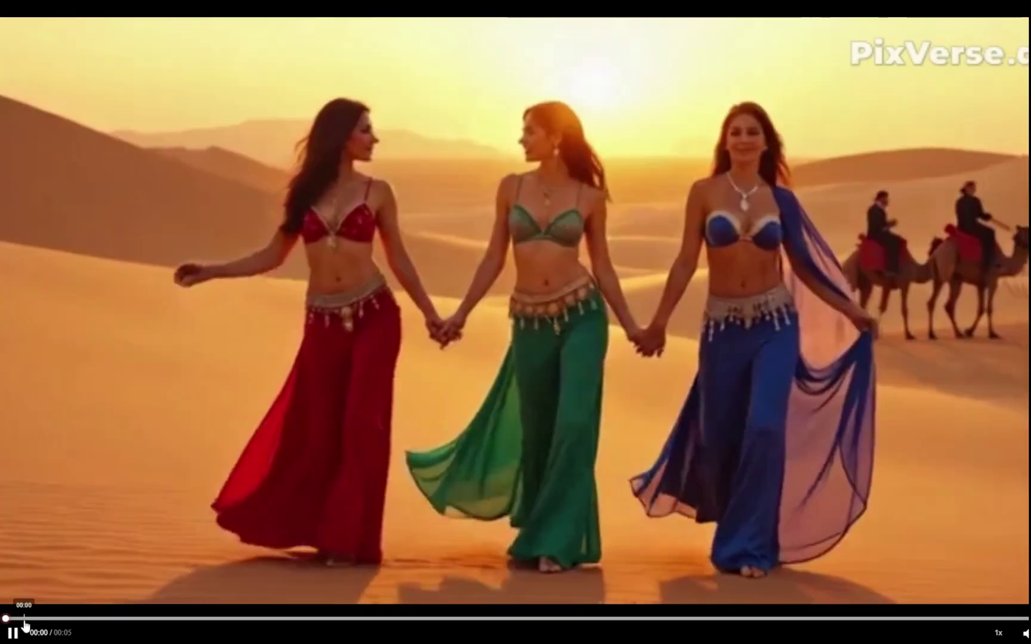
click(24, 620)
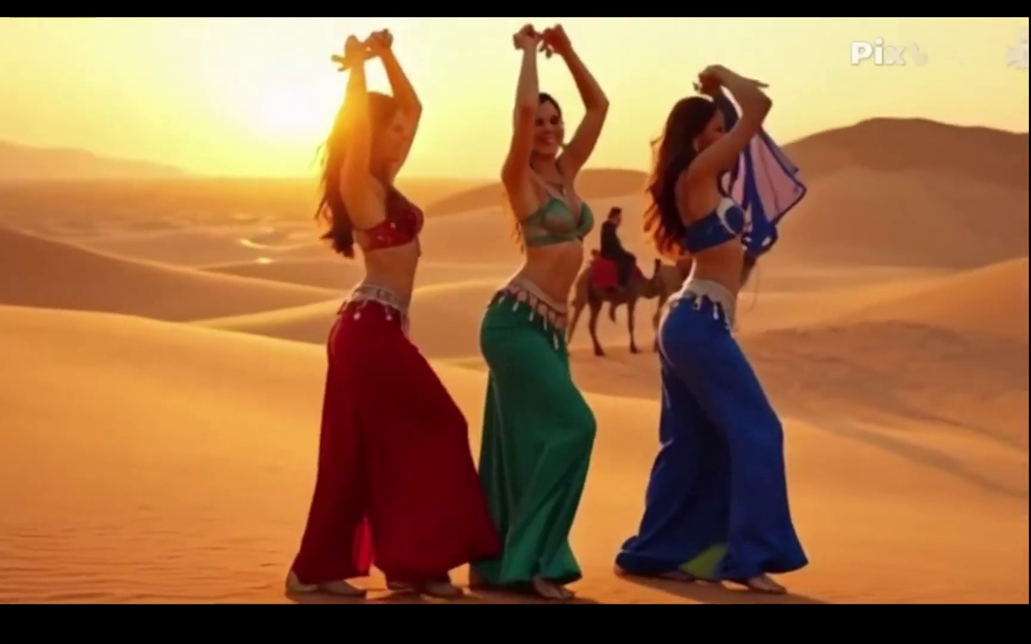
key(Escape)
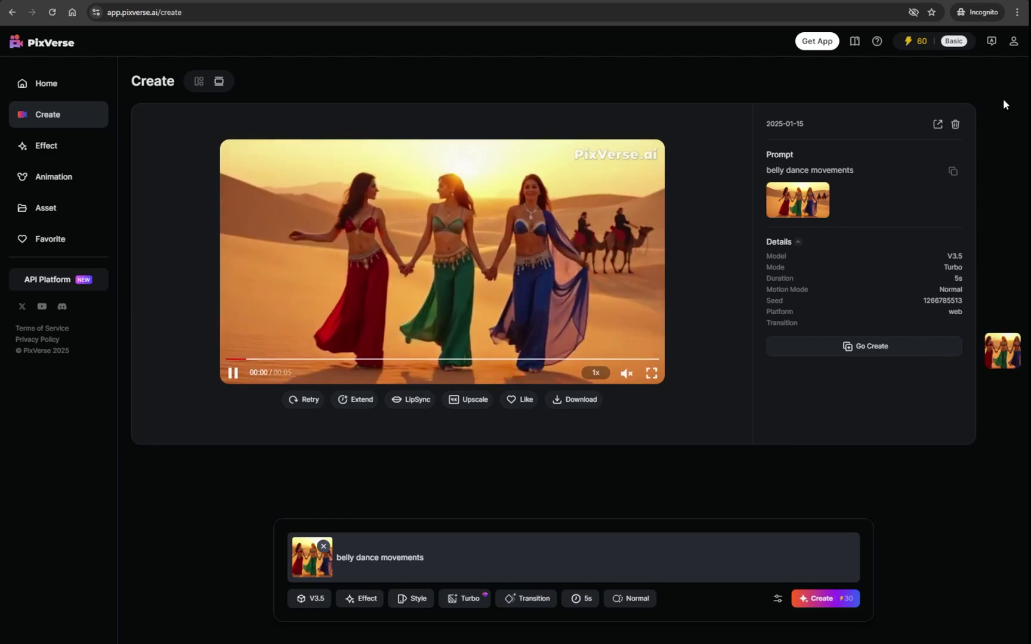
key(alt+Tab)
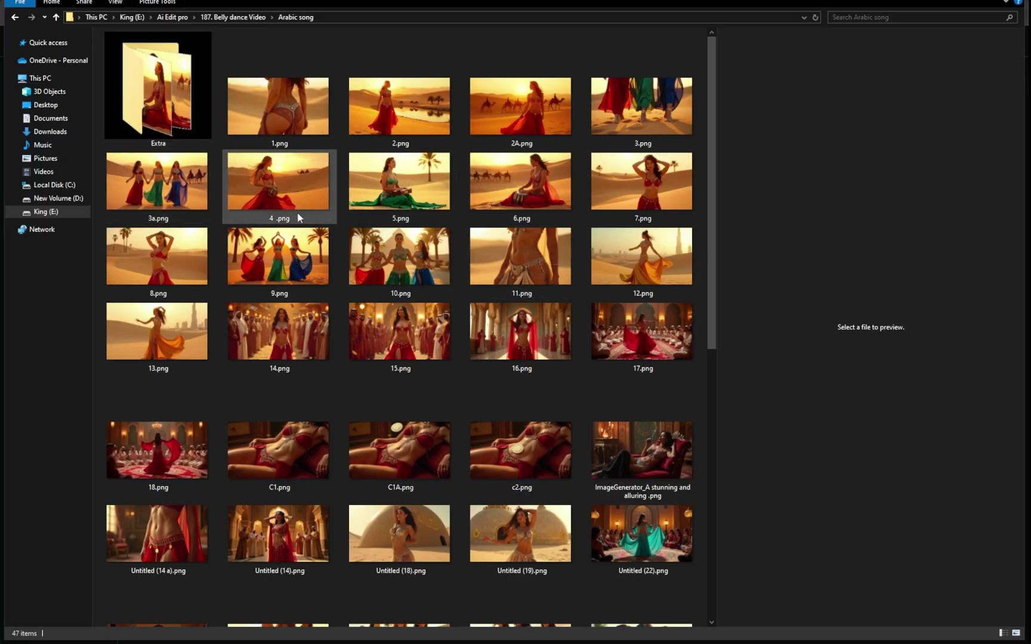
Step: Play the first Ai Song Habibi video from the Final Video folder full screen in PotPlayer
key(alt+Up)
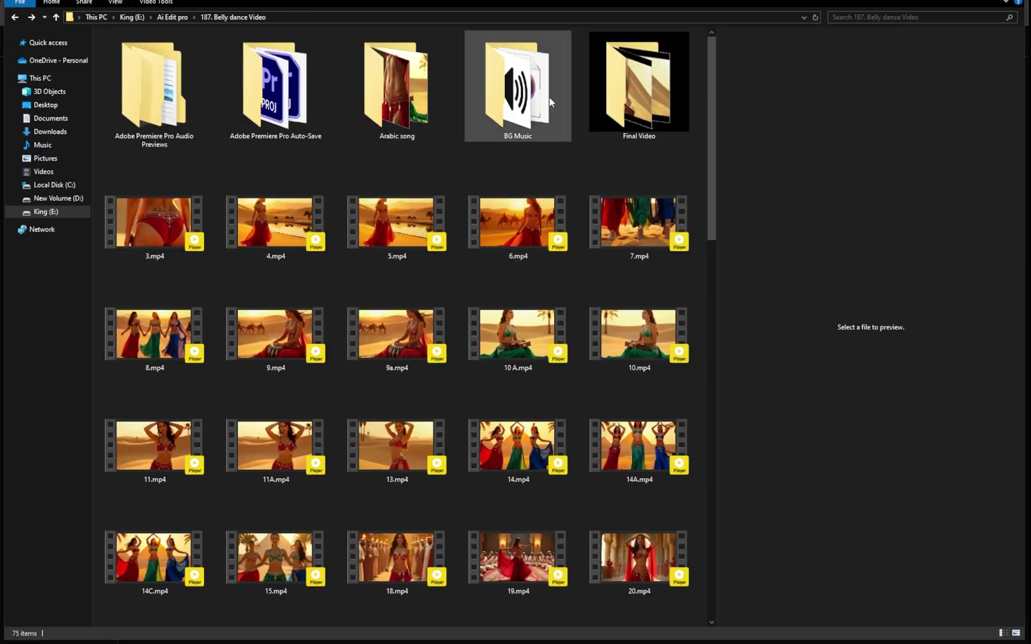
double_click(621, 87)
double_click(186, 80)
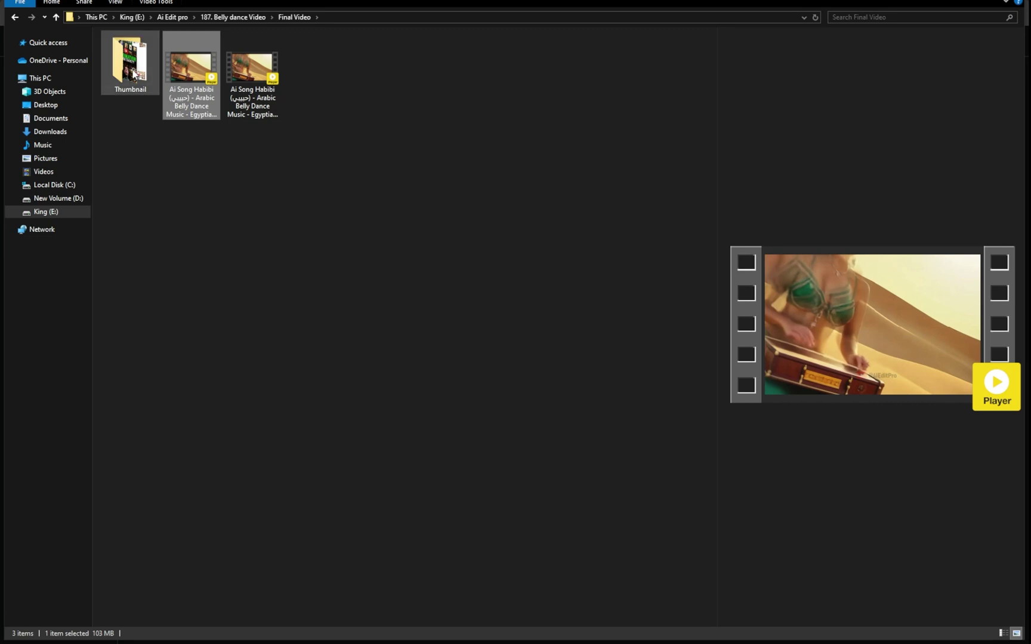
key(space)
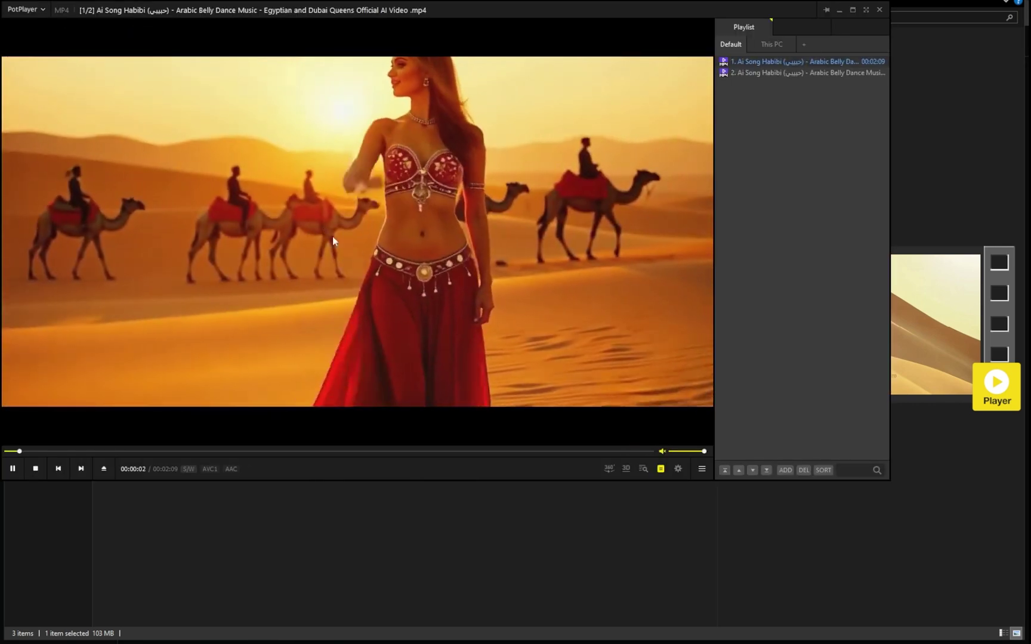
click(865, 10)
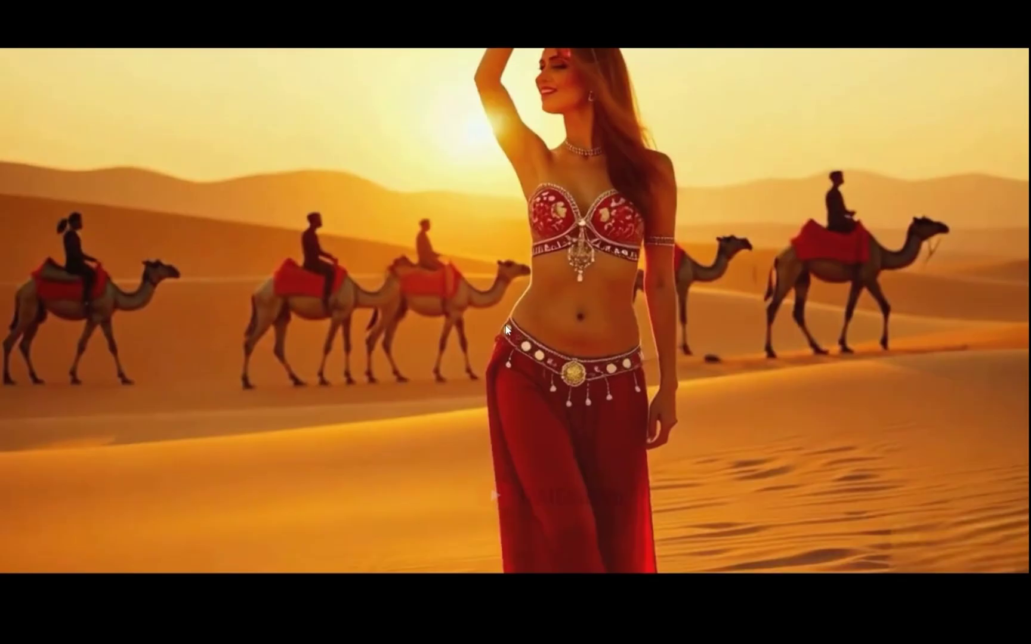
click(505, 325)
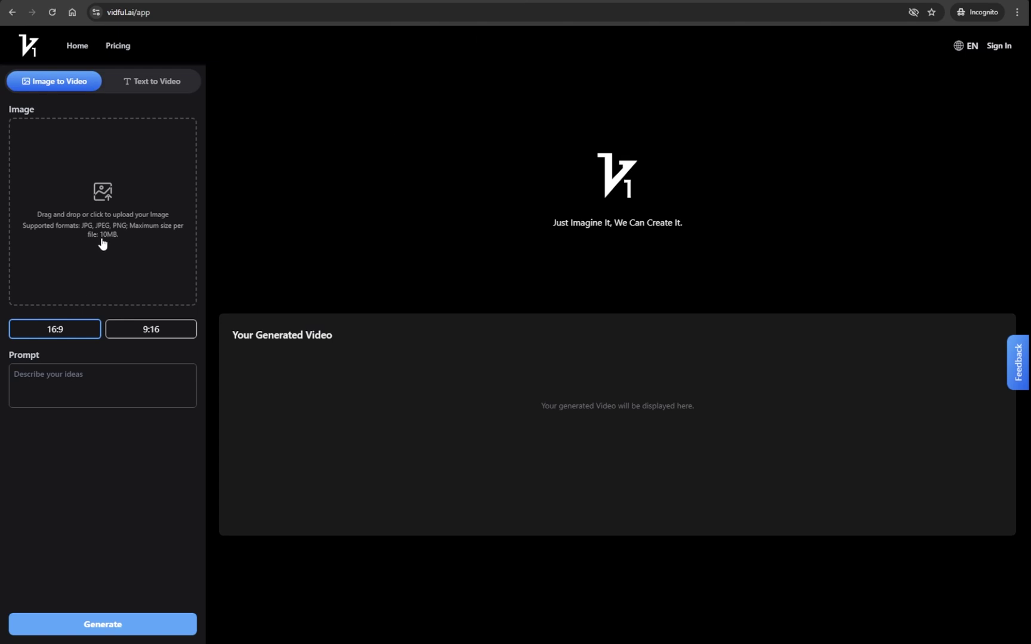
Step: Upload the three-dancer pyramid image 10.png as the source image
click(103, 191)
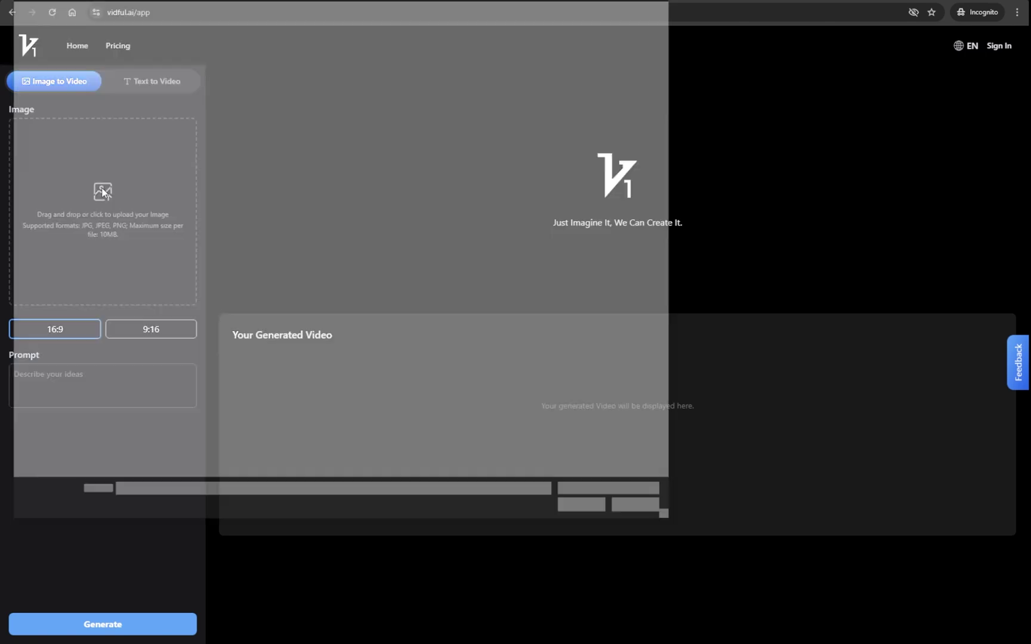
click(355, 151)
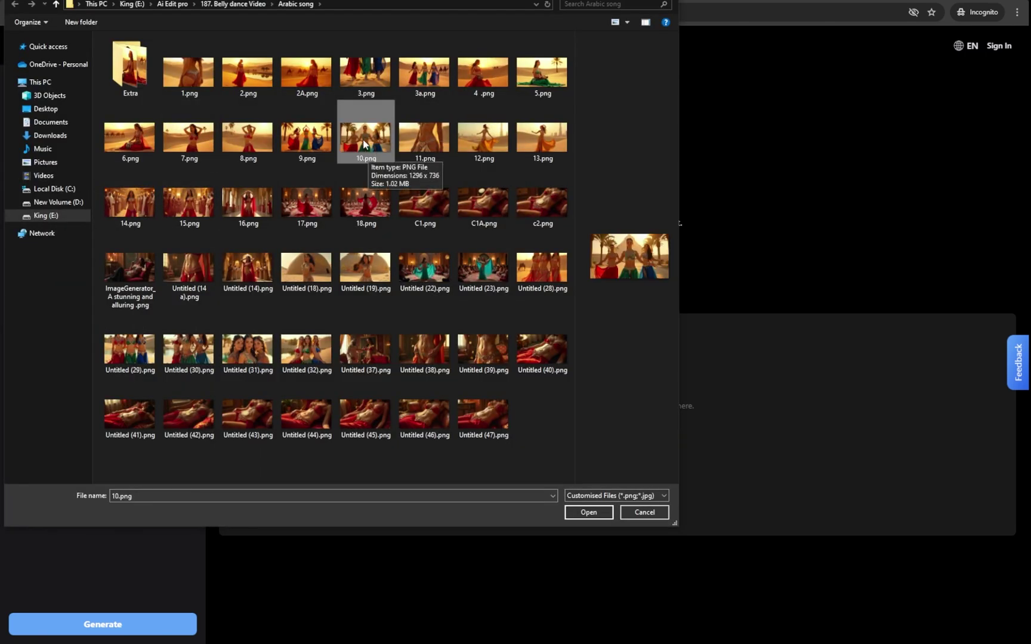
double_click(364, 147)
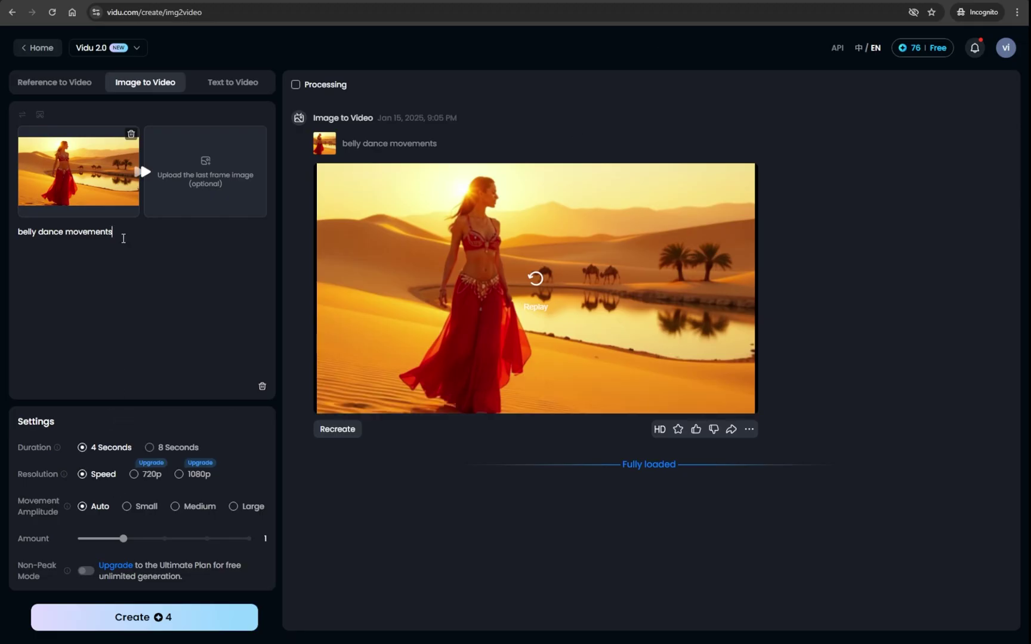
Step: Copy the earlier prompt and paste 'belly dance movements' into the Prompt box
key(ctrl+a)
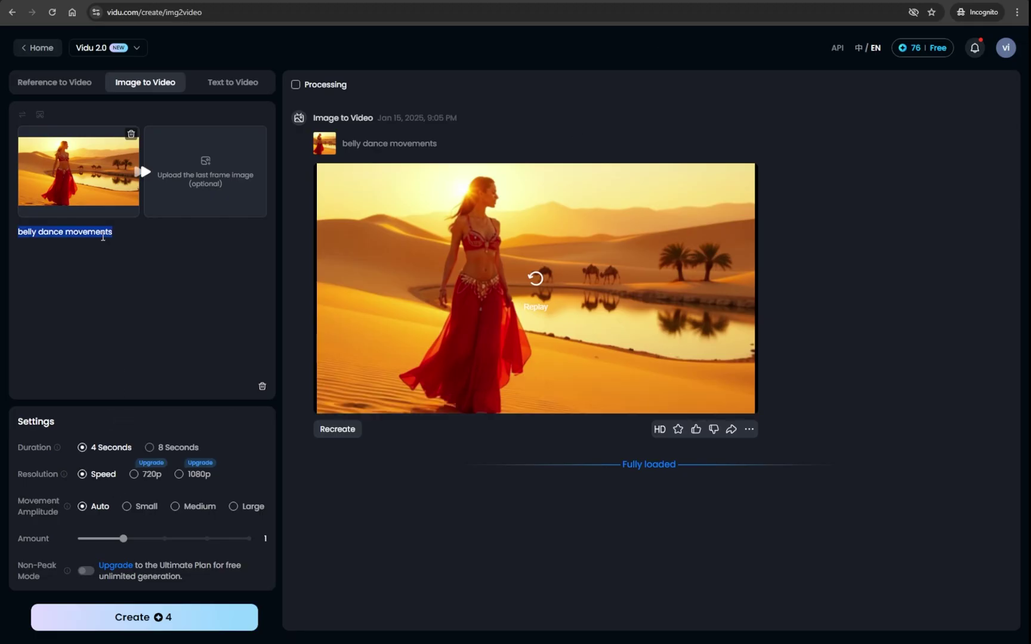
right_click(100, 234)
click(134, 290)
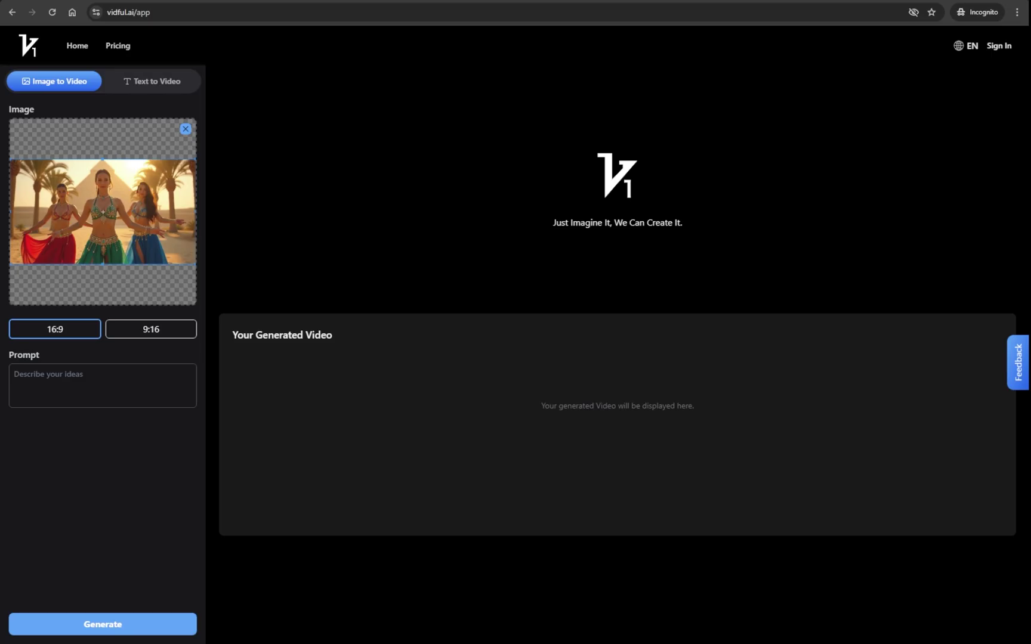
click(79, 380)
right_click(78, 386)
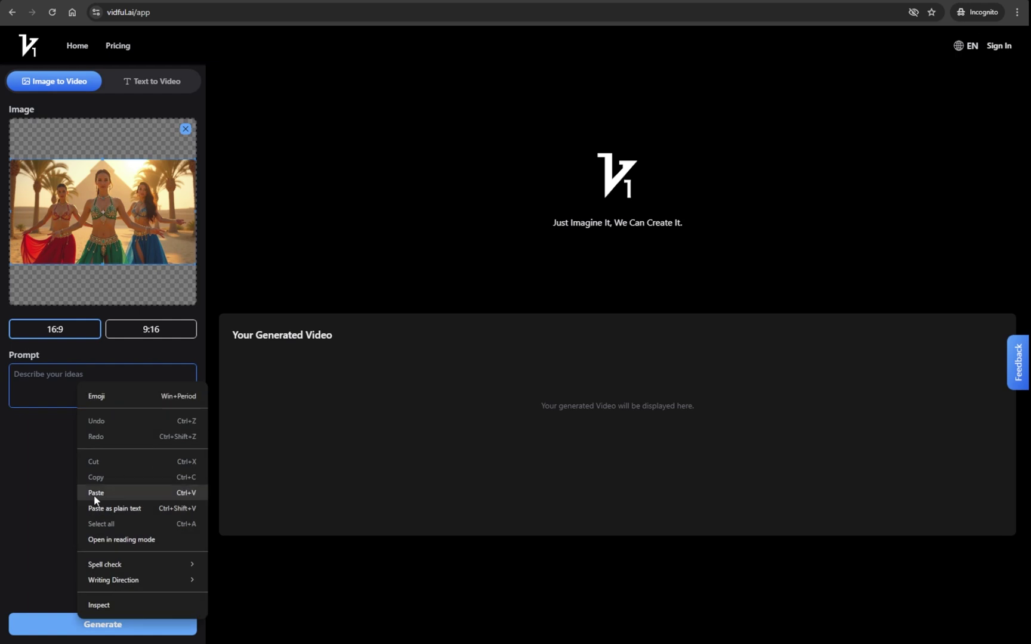
click(96, 493)
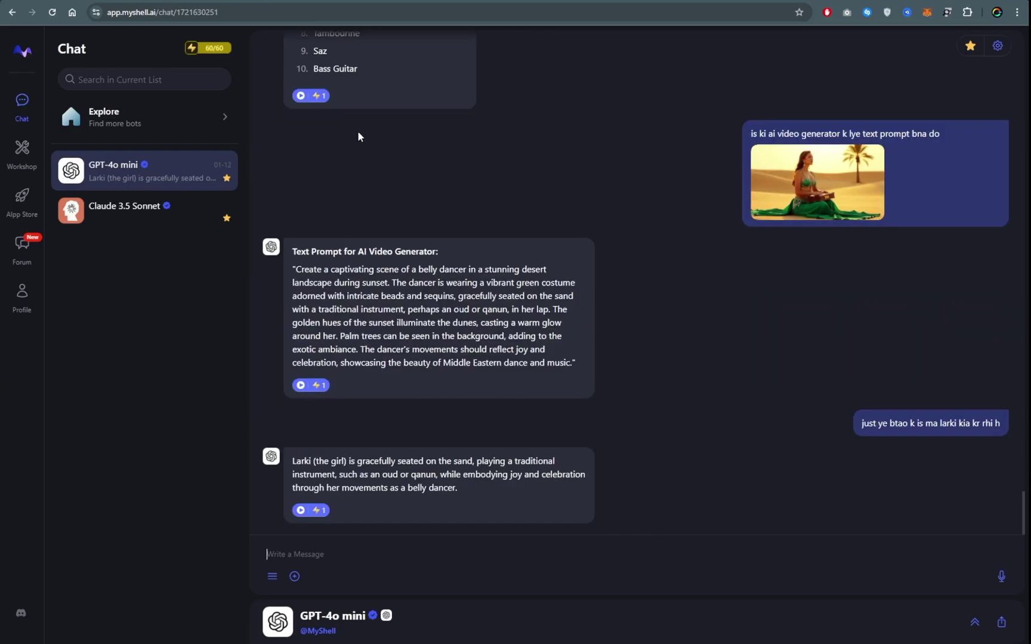
Step: Scroll through the GPT-4o mini chat history to the earlier belly-dance video prompt messages
scroll(660, 295, up, 15)
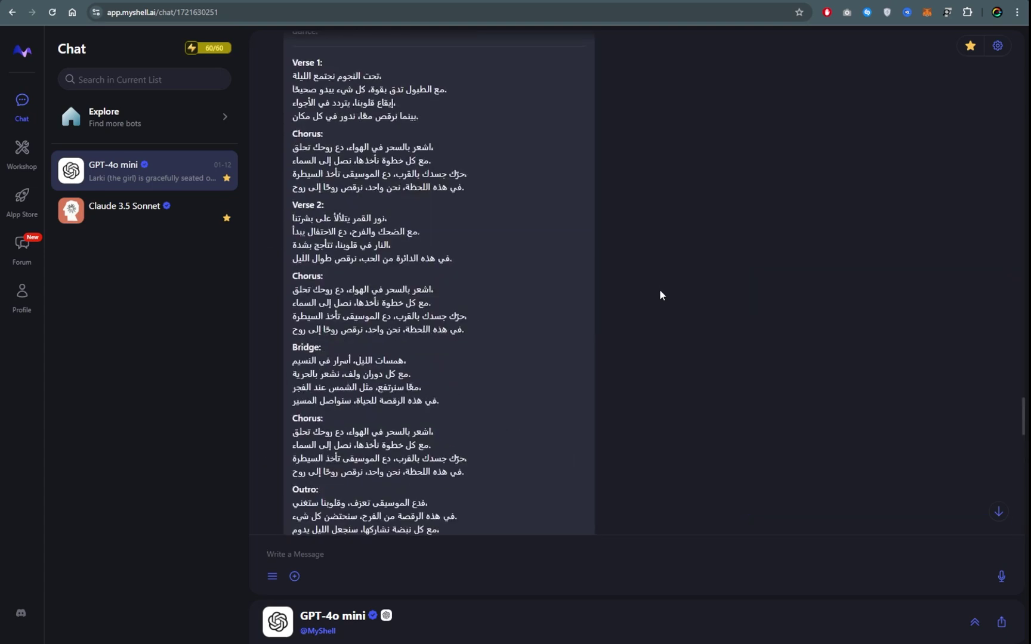
scroll(659, 295, up, 15)
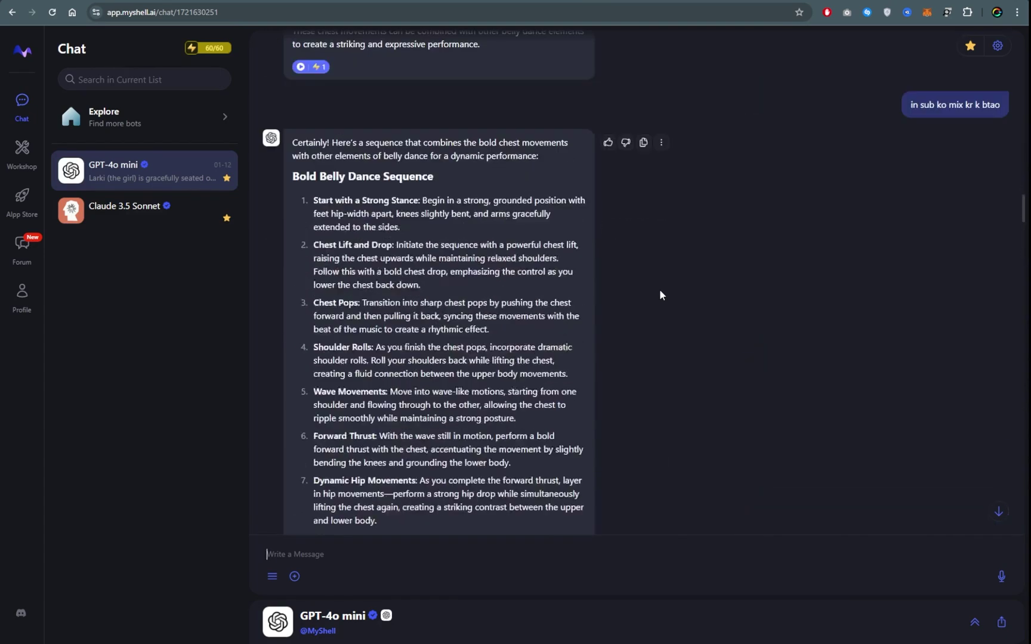
scroll(660, 295, up, 15)
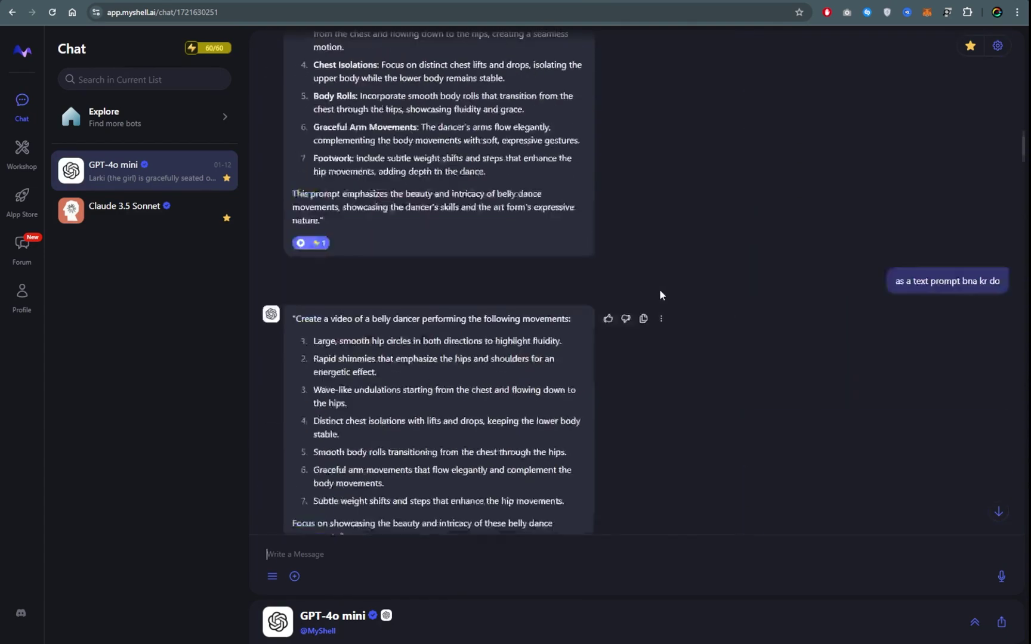
scroll(660, 289, up, 12)
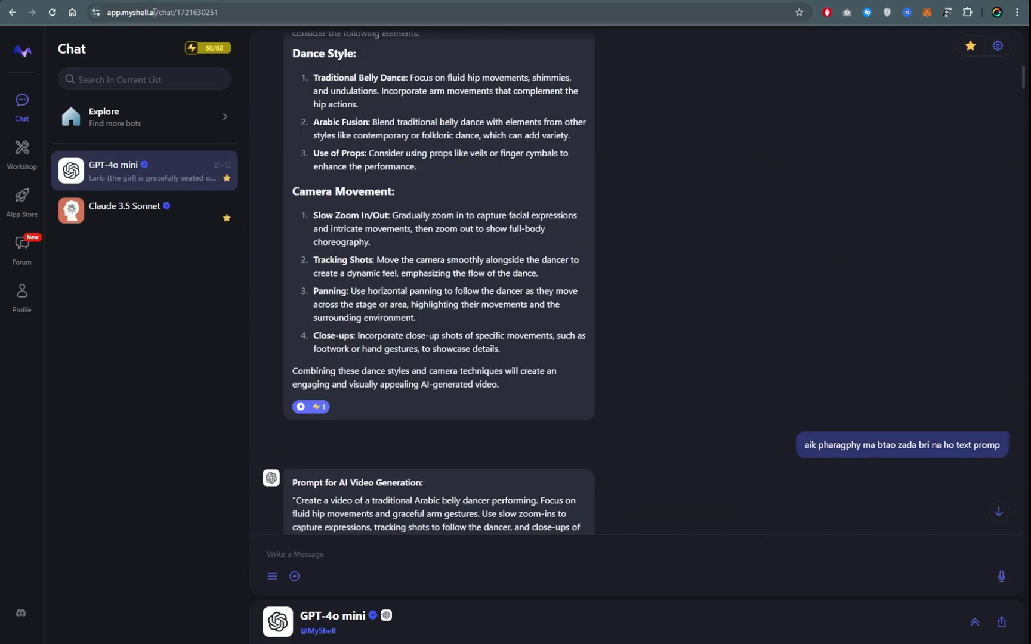
drag(154, 12, 104, 15)
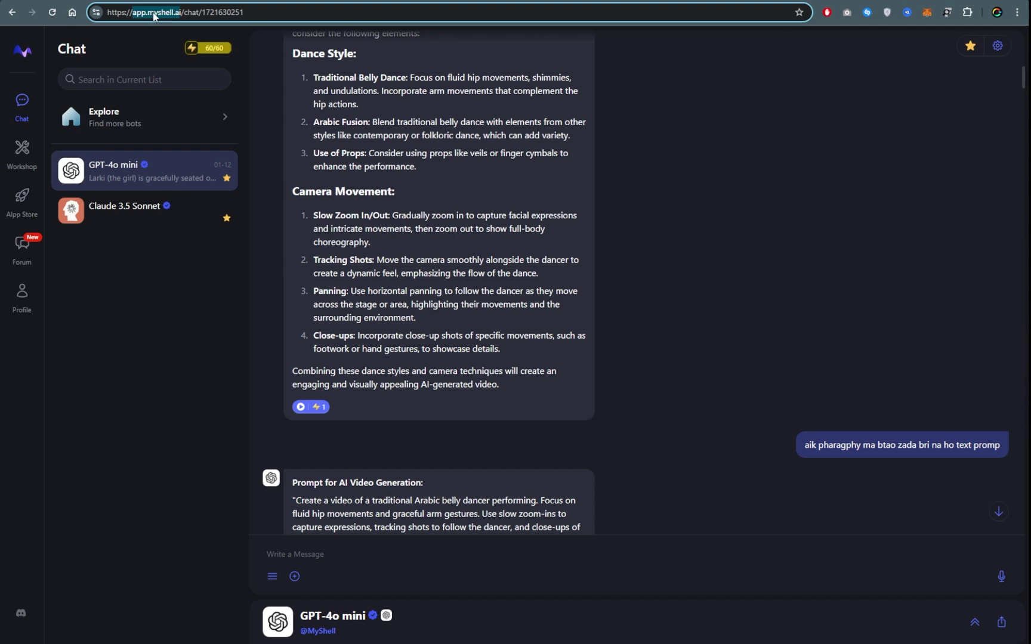
scroll(486, 214, up, 14)
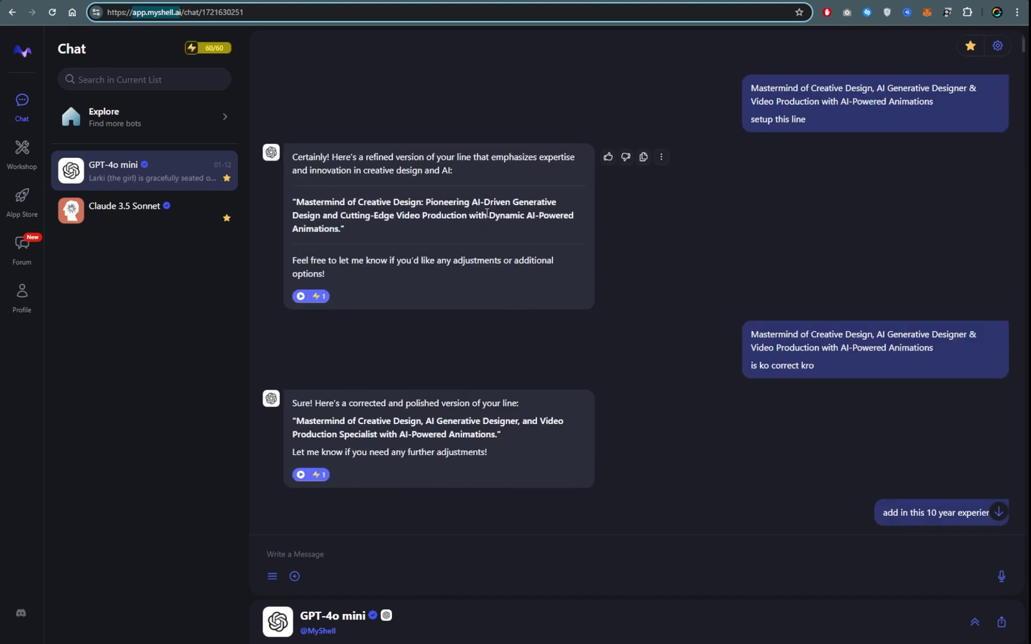
scroll(486, 213, down, 10)
scroll(489, 221, up, 6)
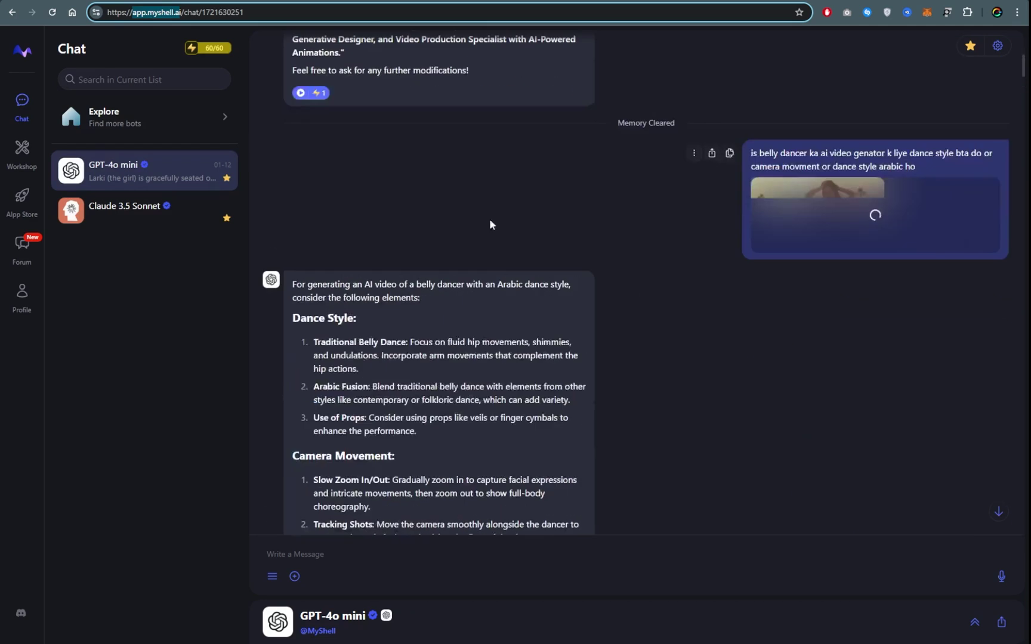
scroll(422, 231, down, 15)
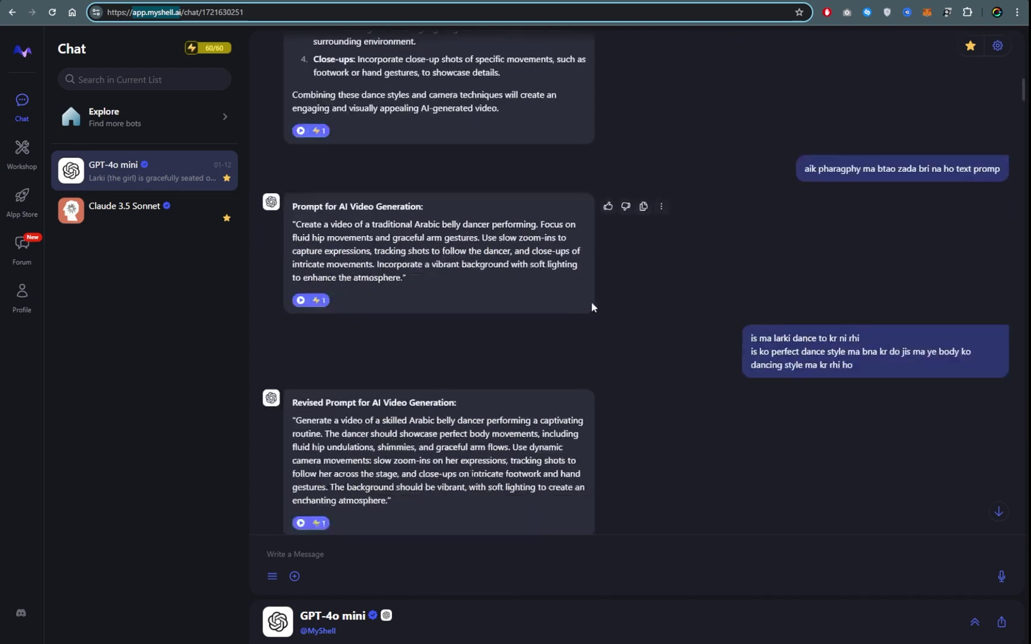
scroll(814, 384, up, 3)
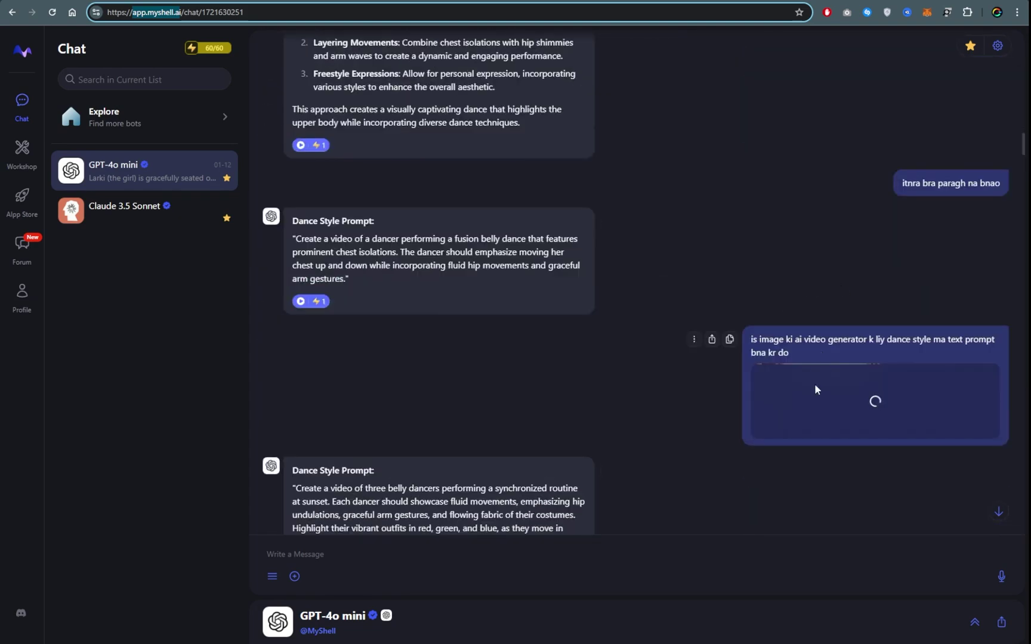
scroll(639, 189, down, 15)
scroll(657, 221, up, 3)
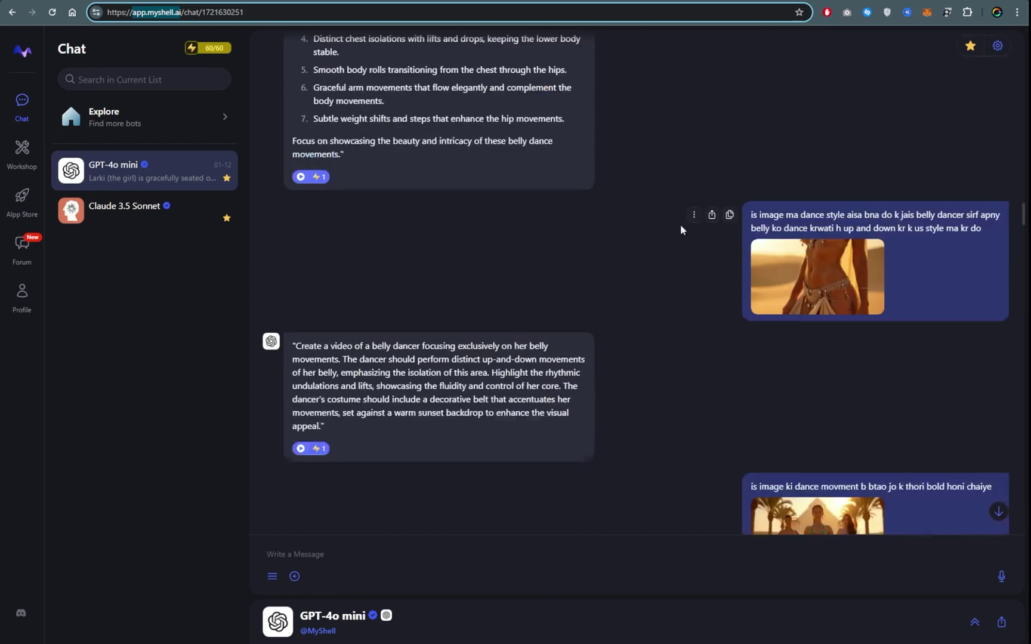
scroll(835, 283, down, 3)
scroll(835, 283, up, 3)
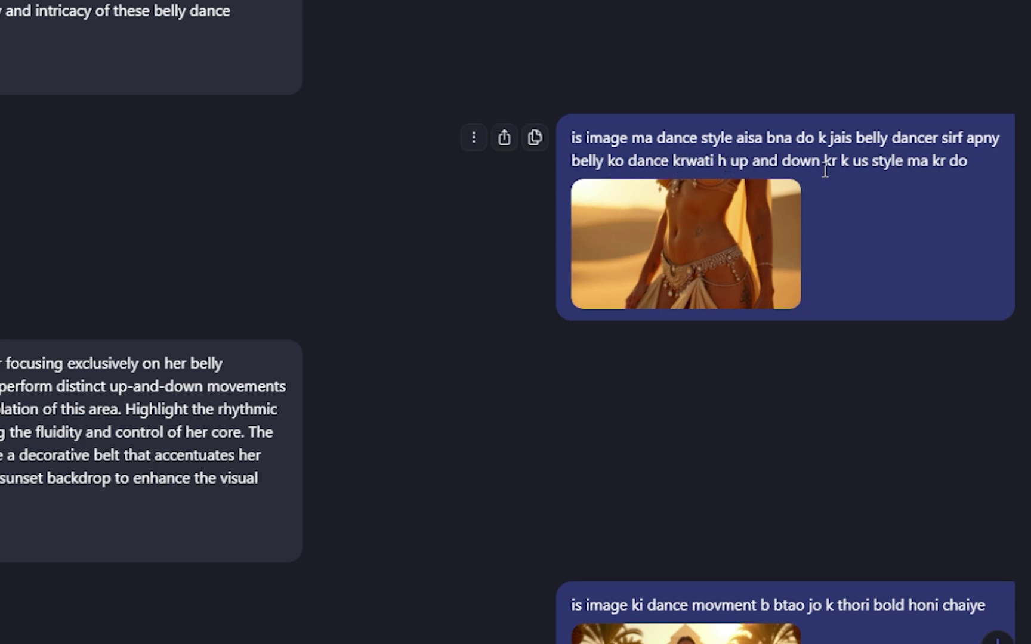
scroll(553, 441, down, 3)
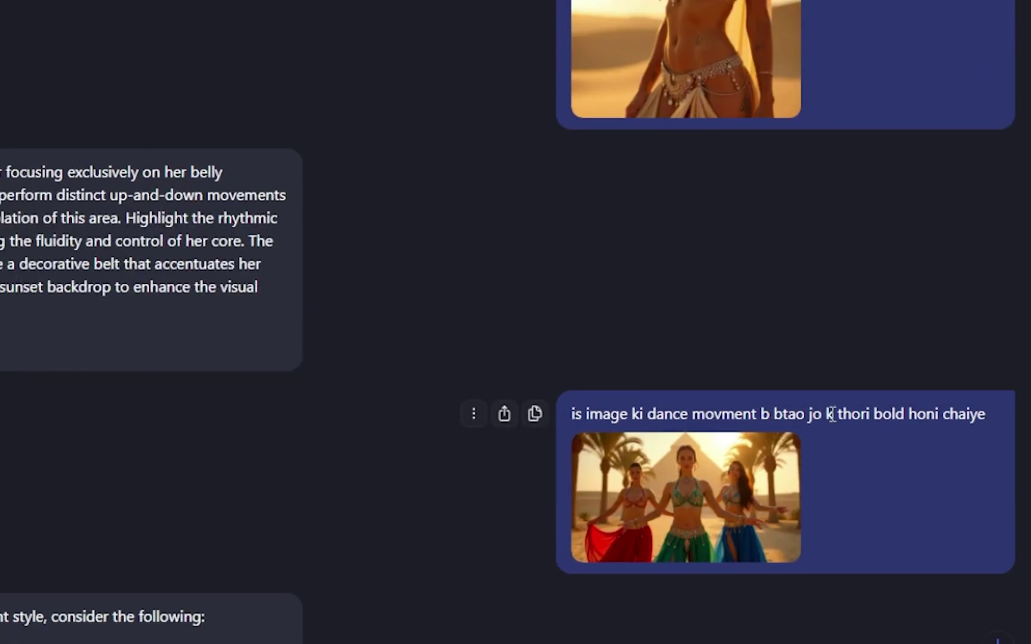
scroll(446, 362, down, 20)
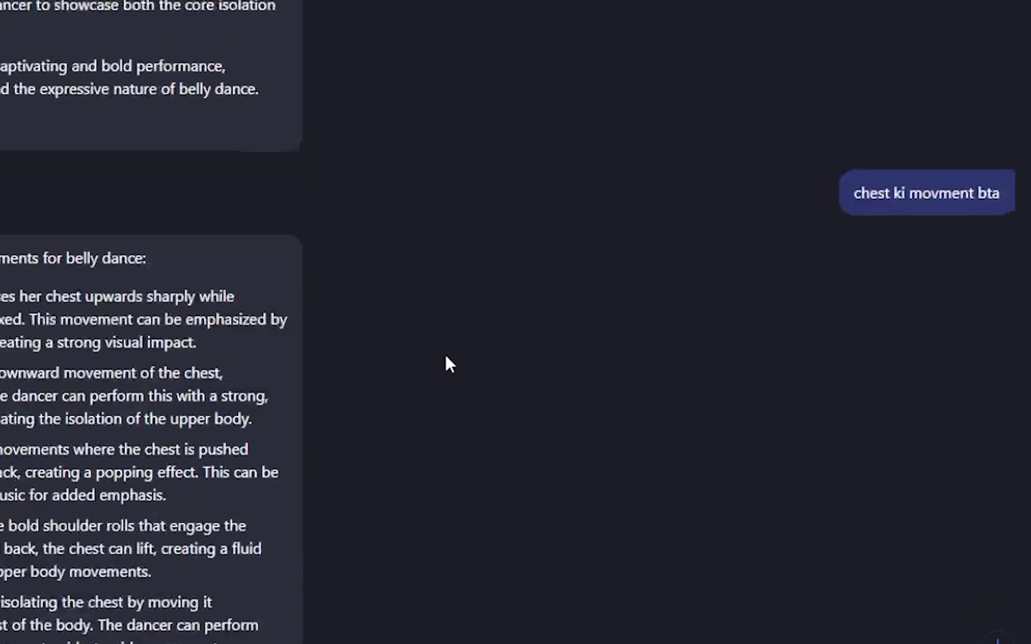
scroll(446, 358, down, 10)
scroll(446, 361, up, 7)
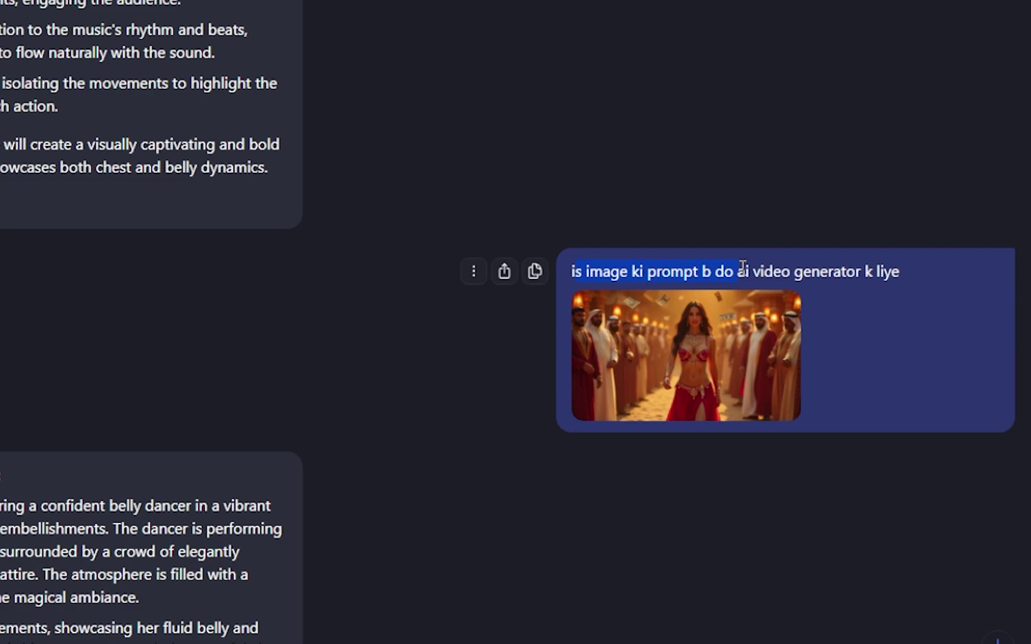
drag(858, 266, 869, 276)
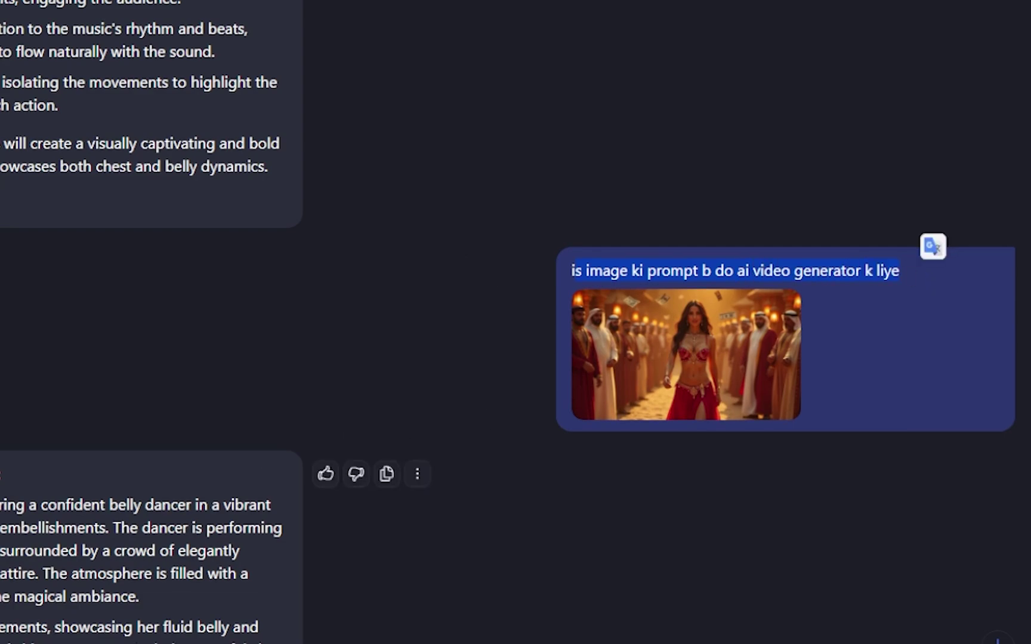
scroll(647, 390, down, 10)
scroll(647, 386, up, 10)
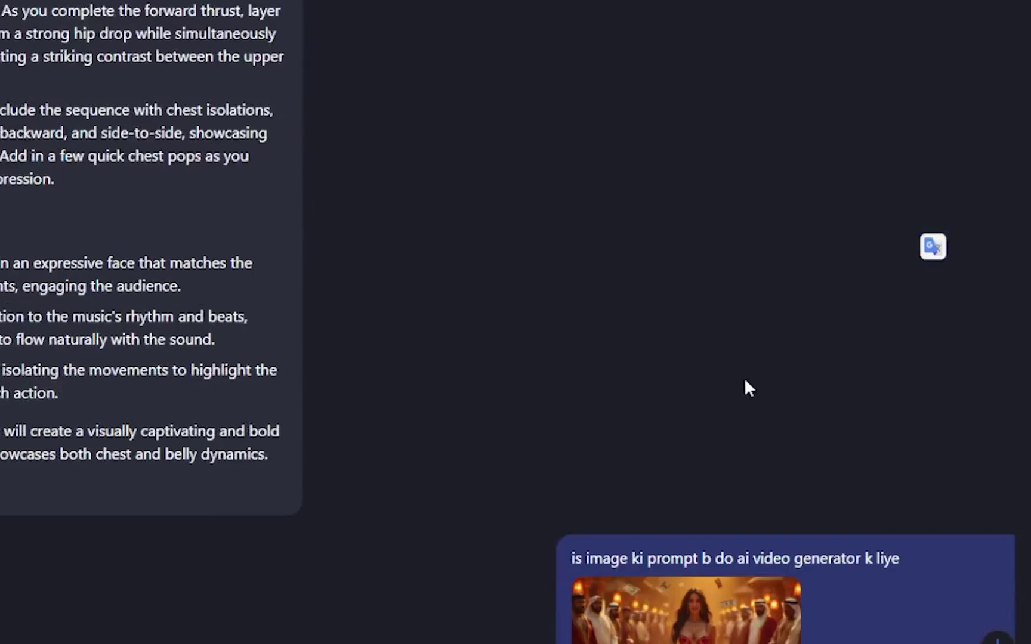
scroll(743, 382, down, 5)
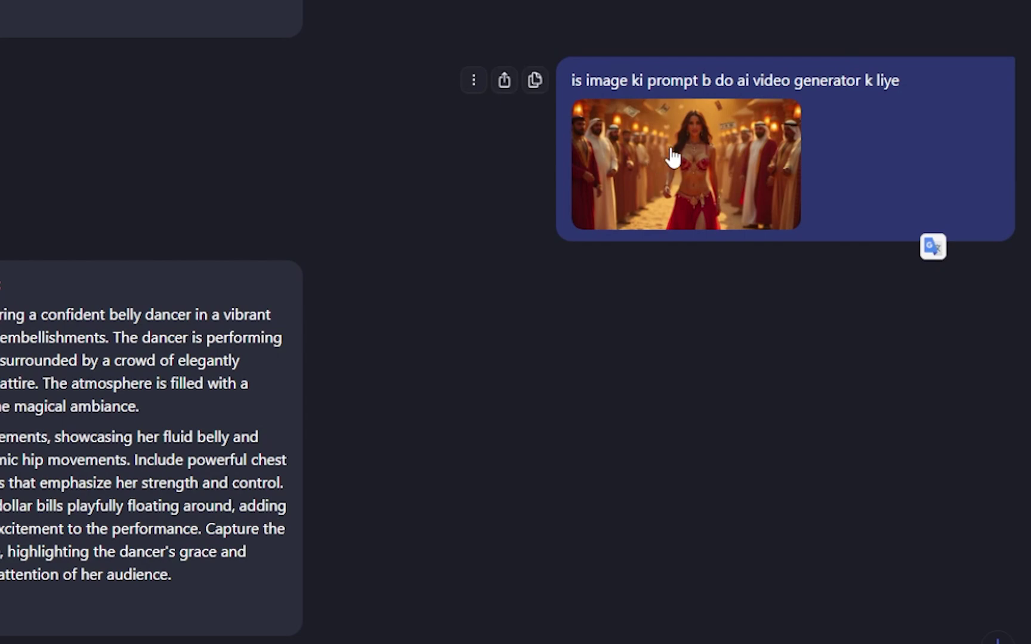
scroll(387, 283, down, 5)
drag(26, 199, 431, 472)
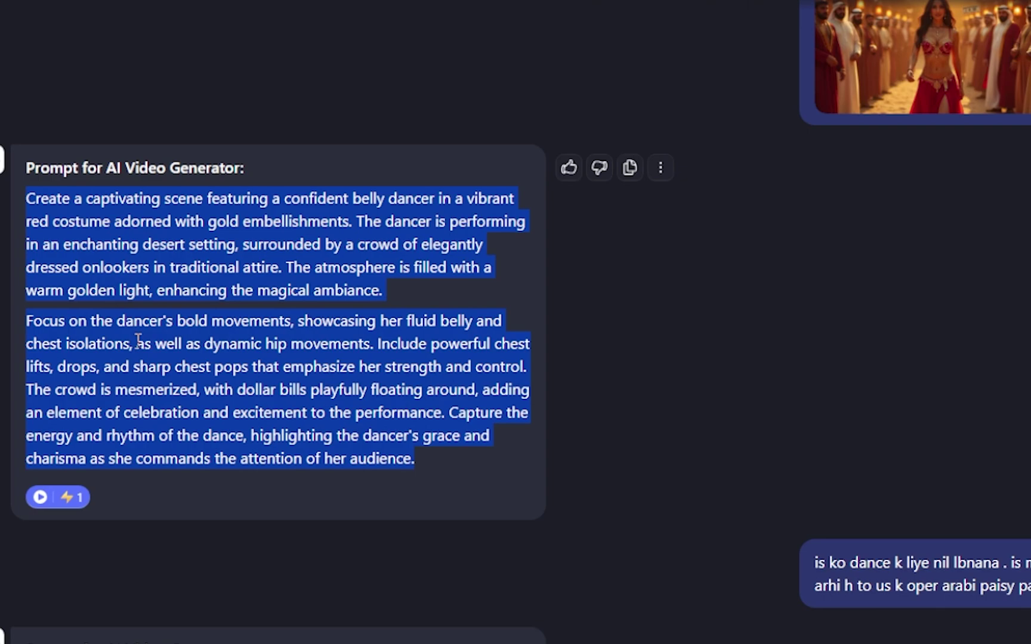
scroll(137, 339, down, 9)
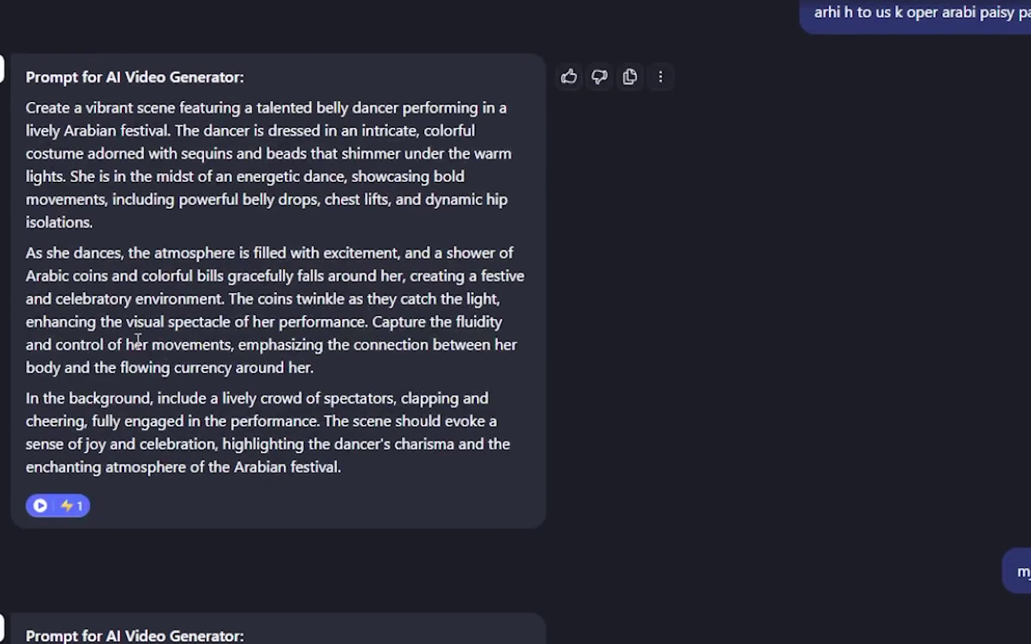
scroll(137, 339, down, 6)
scroll(136, 338, down, 6)
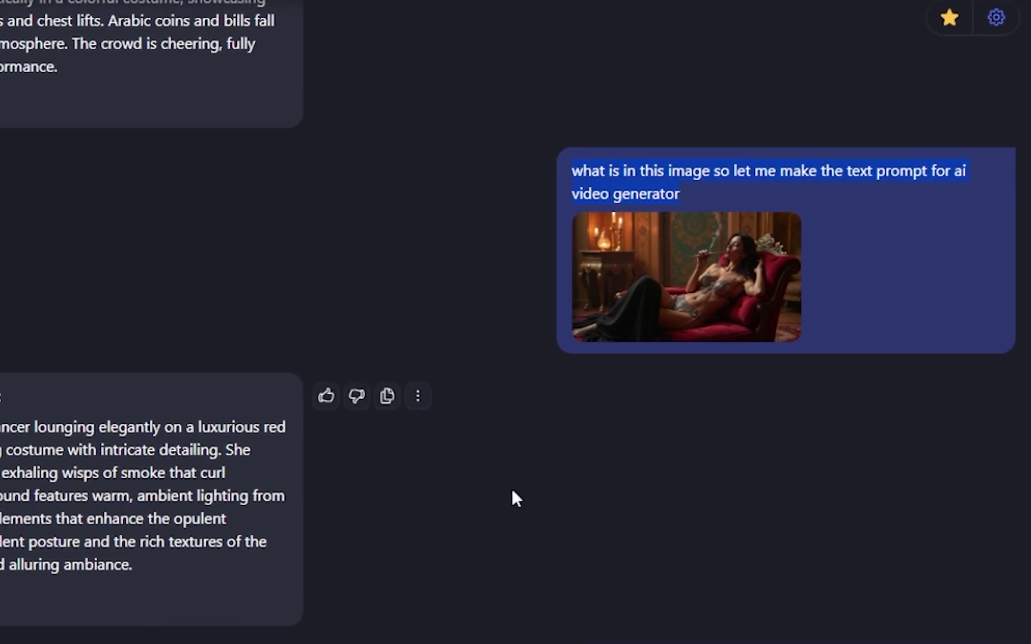
scroll(525, 501, down, 5)
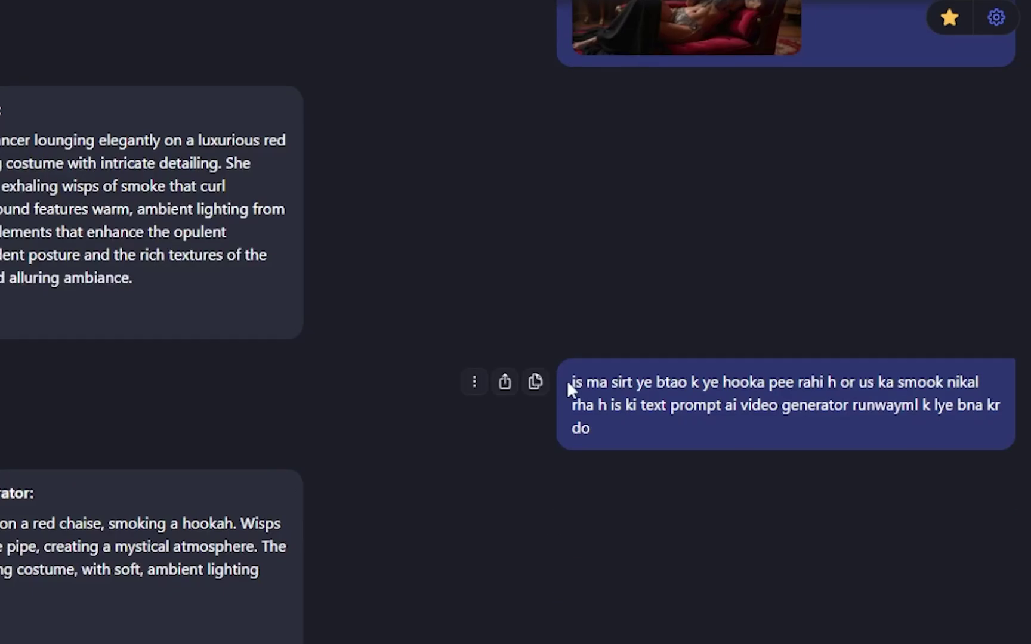
drag(570, 382, 678, 383)
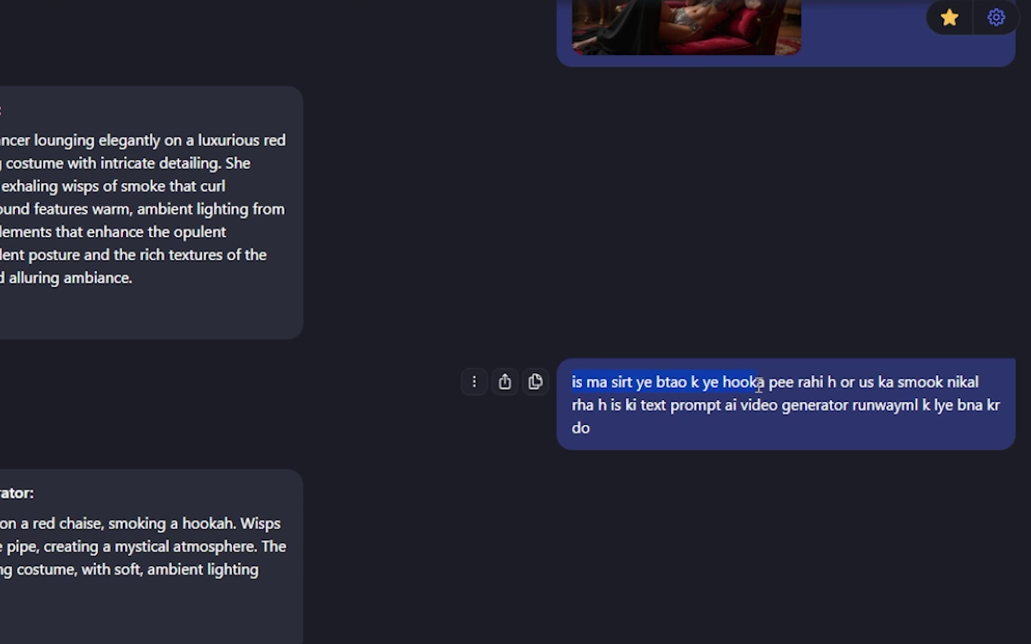
drag(800, 387, 852, 388)
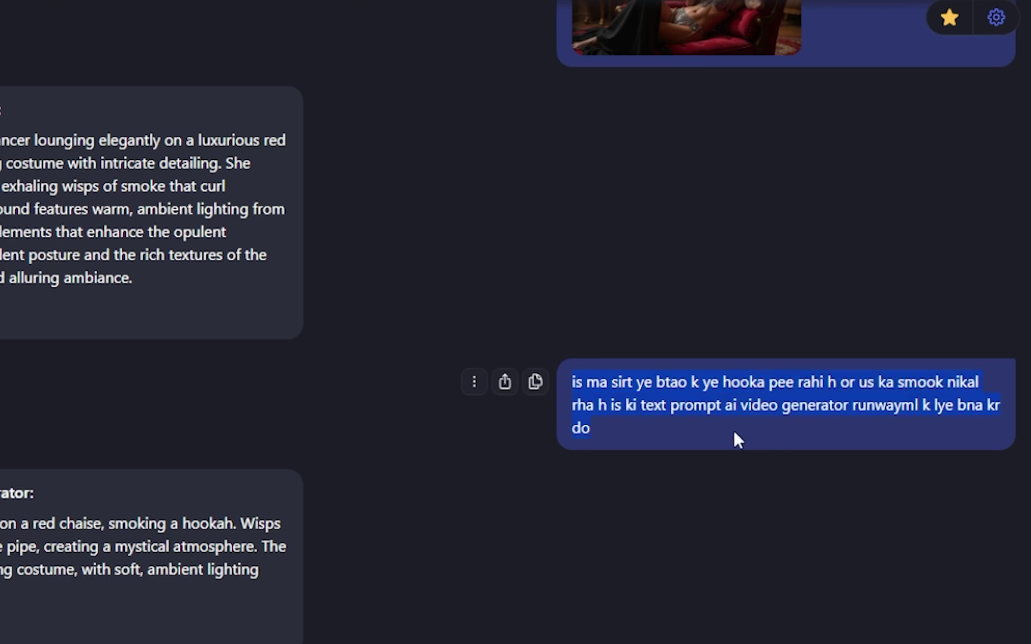
drag(750, 416, 860, 414)
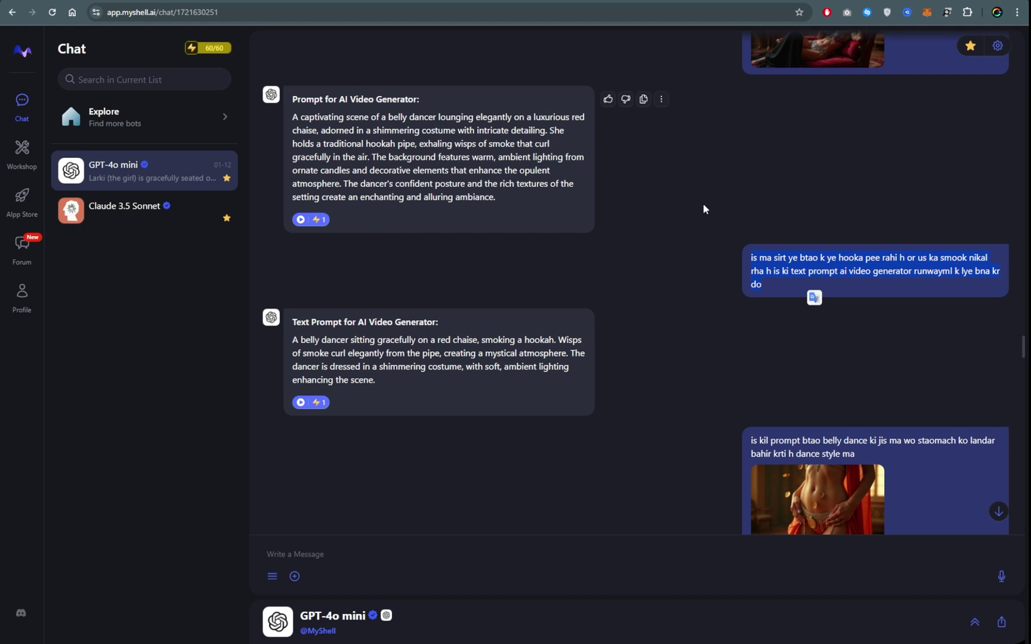
click(843, 306)
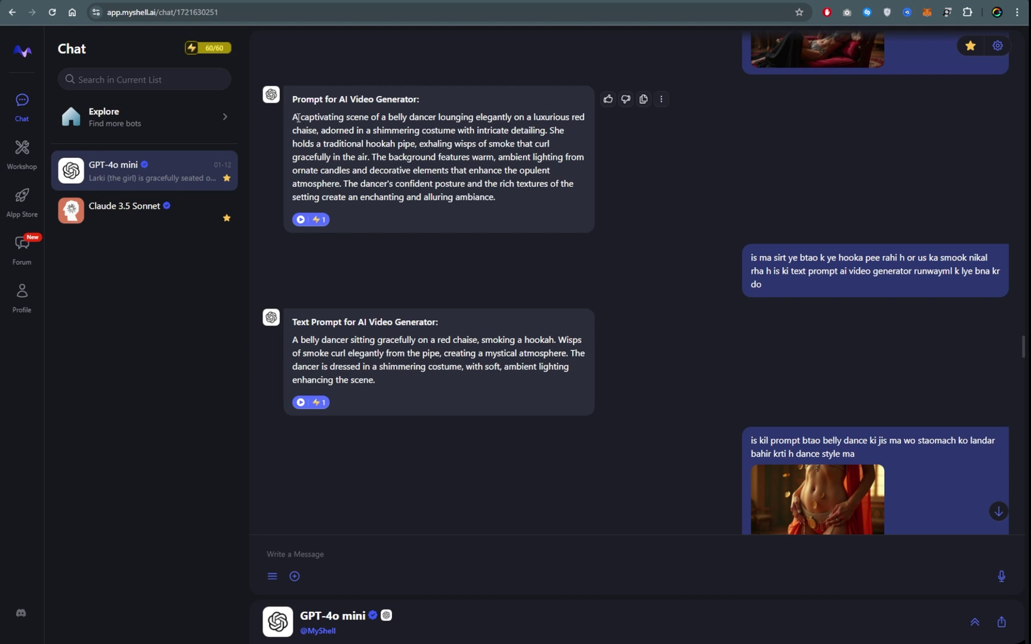
drag(293, 117, 496, 197)
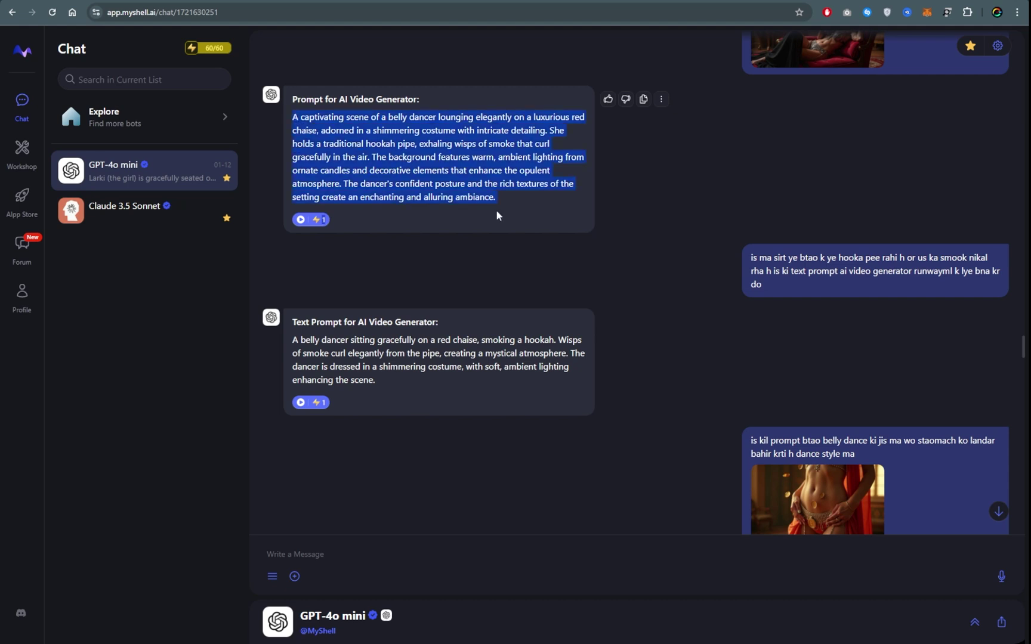
drag(292, 340, 483, 395)
click(305, 344)
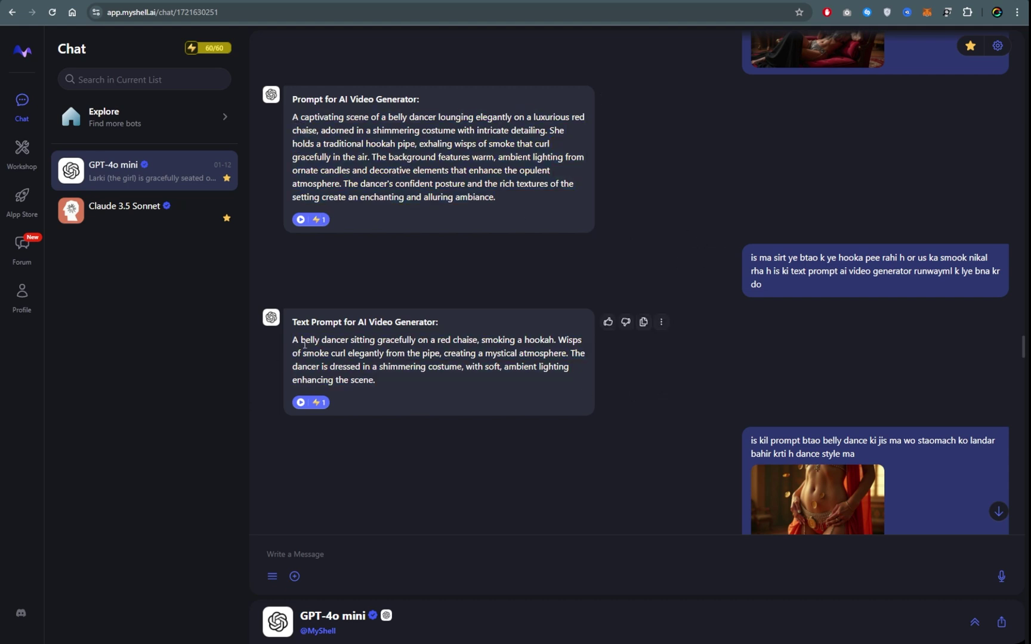
drag(293, 341, 421, 395)
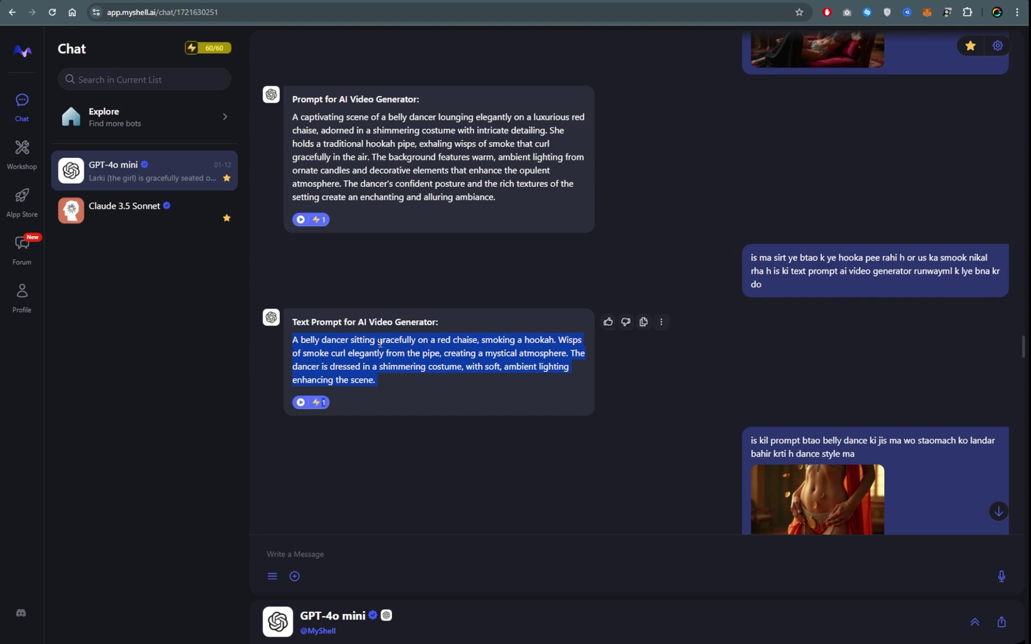
scroll(690, 345, down, 8)
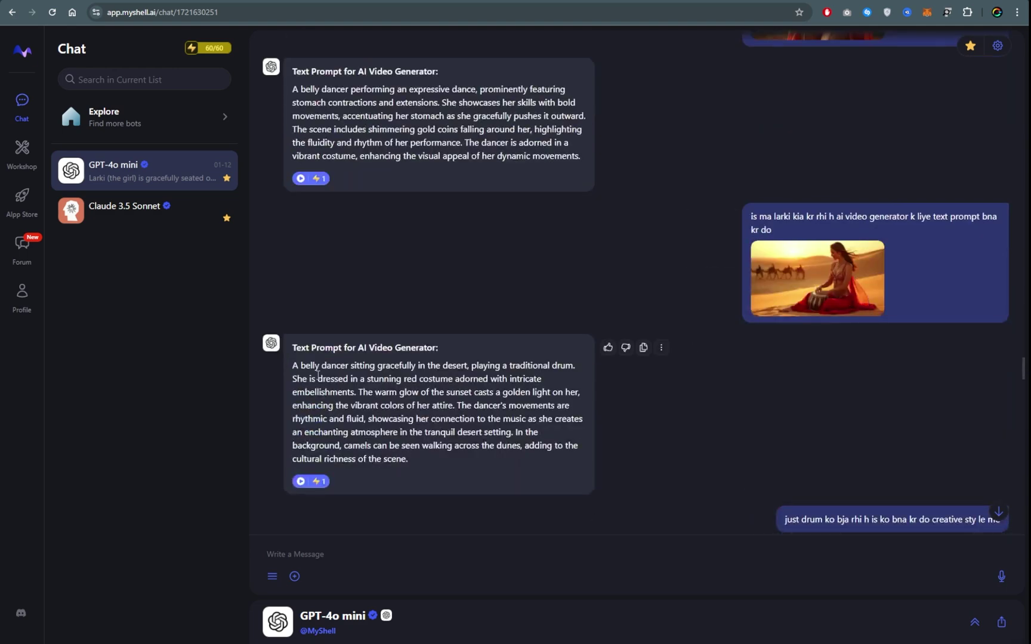
scroll(649, 314, down, 12)
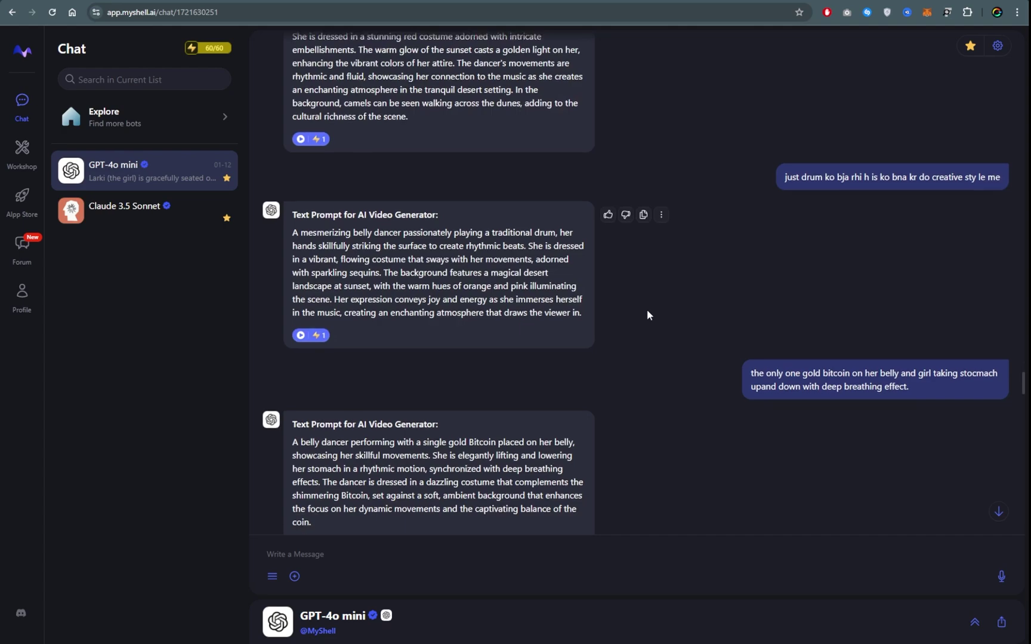
scroll(646, 309, down, 10)
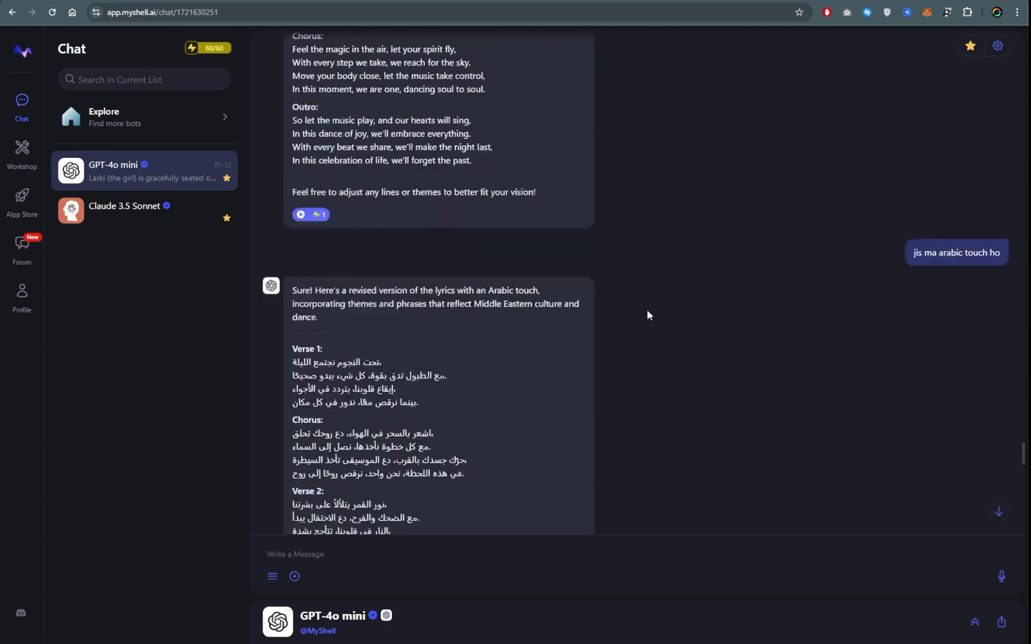
scroll(647, 309, up, 10)
scroll(715, 359, down, 5)
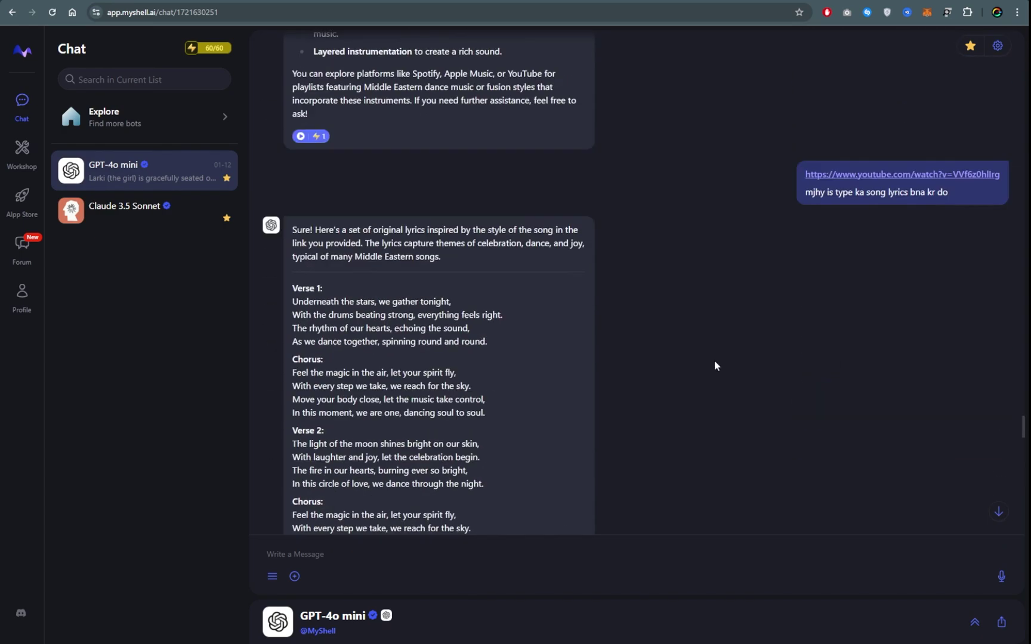
scroll(750, 286, down, 15)
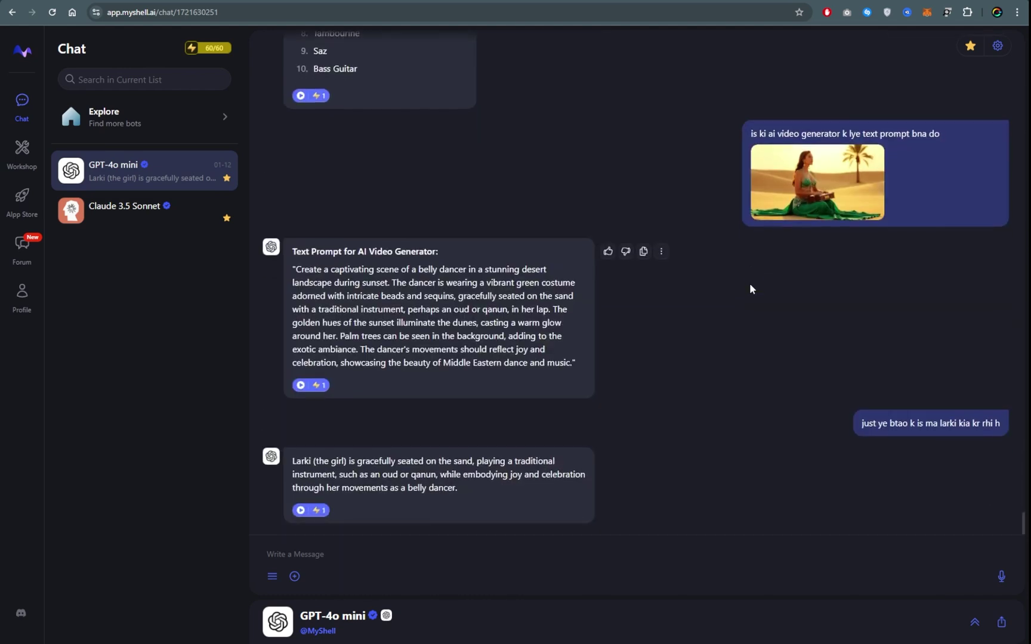
scroll(750, 289, up, 5)
scroll(803, 231, down, 3)
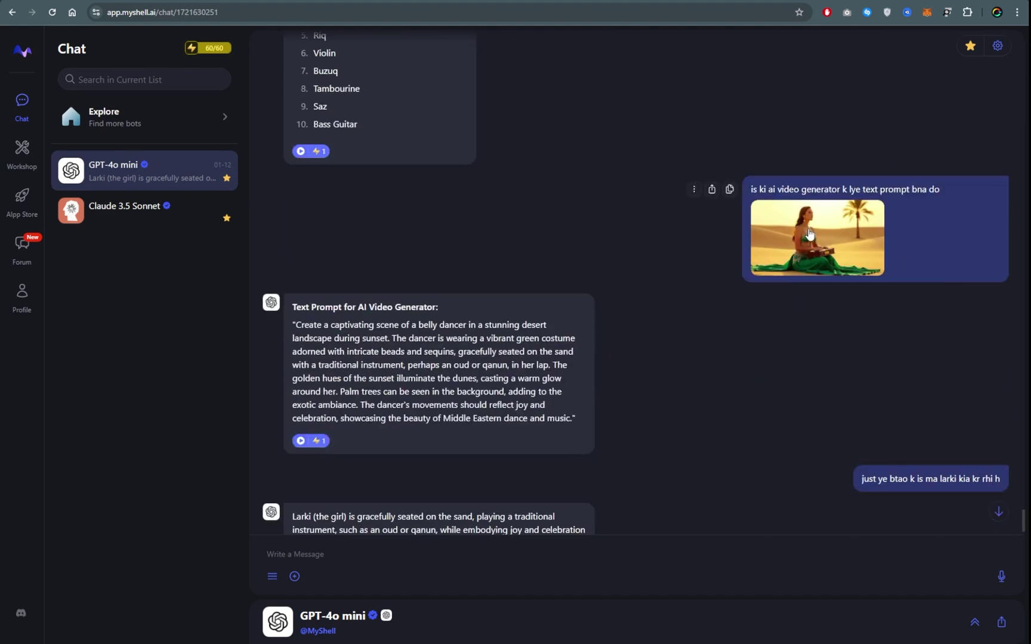
drag(316, 332, 536, 429)
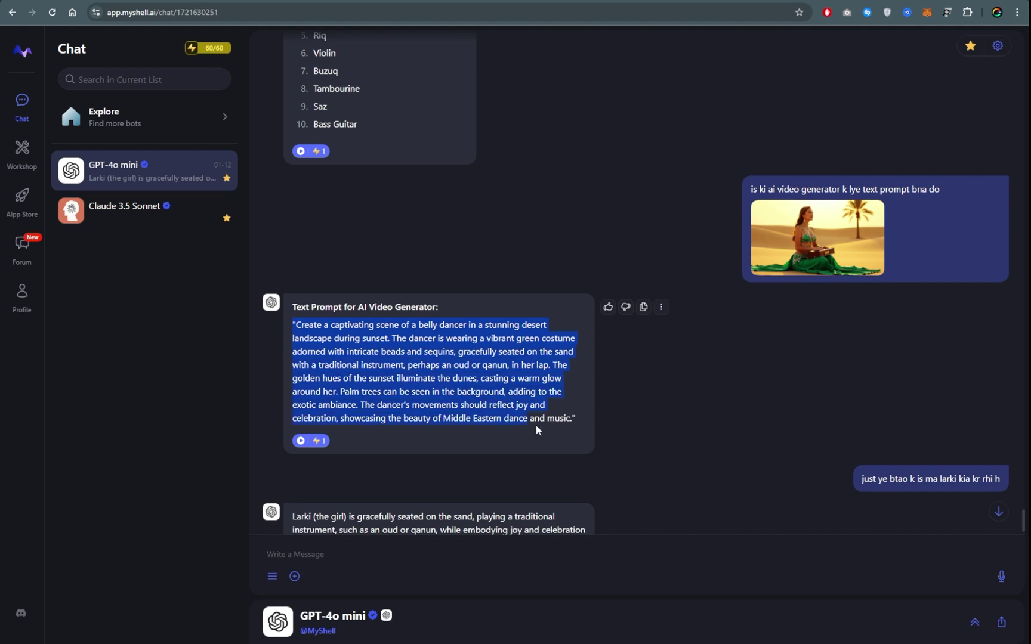
scroll(400, 424, down, 1)
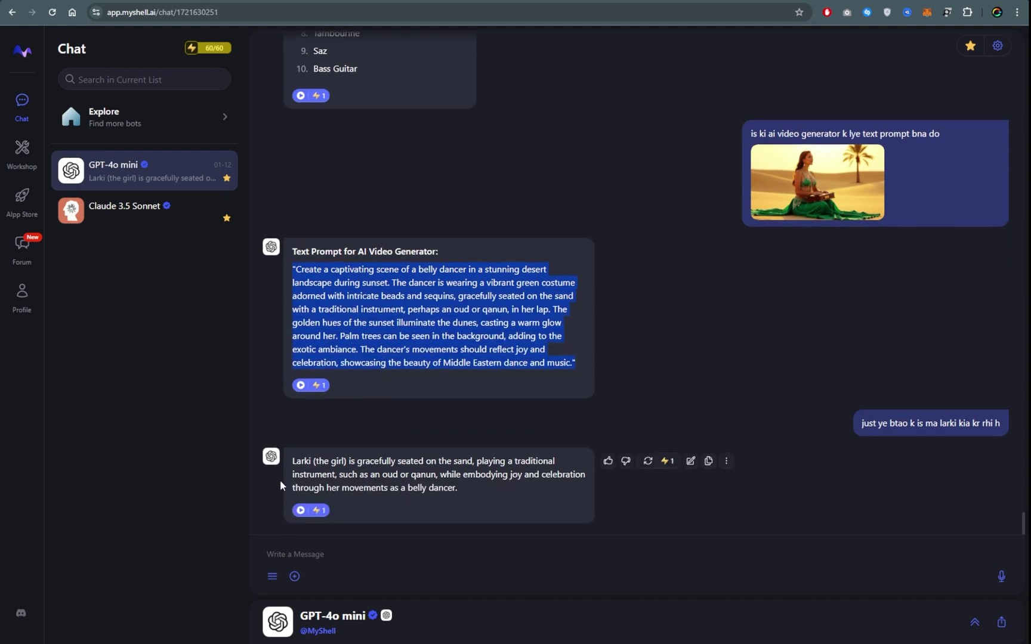
drag(293, 461, 497, 488)
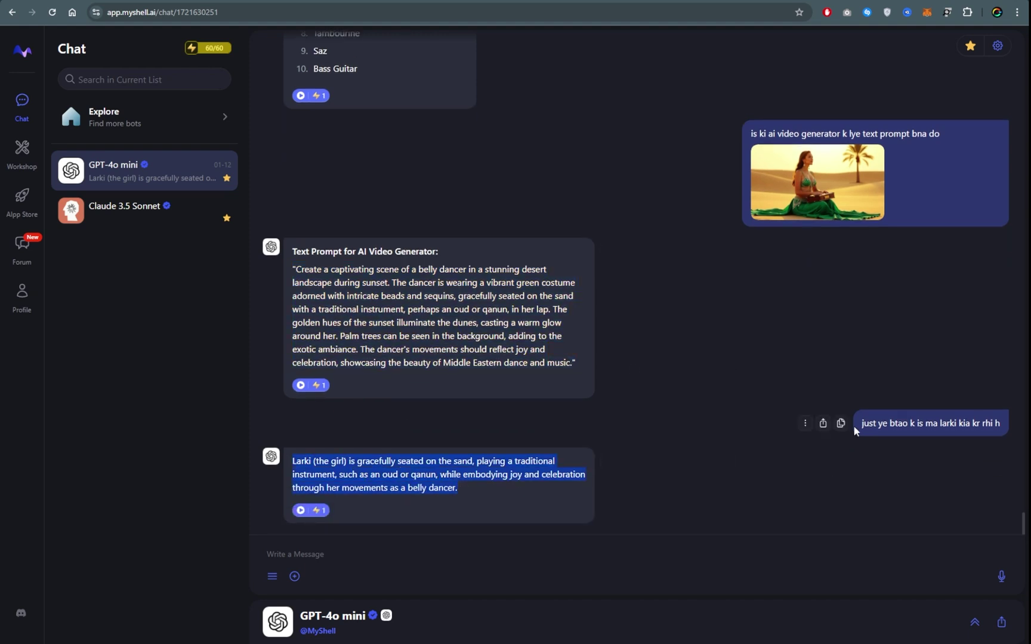
drag(862, 425, 904, 422)
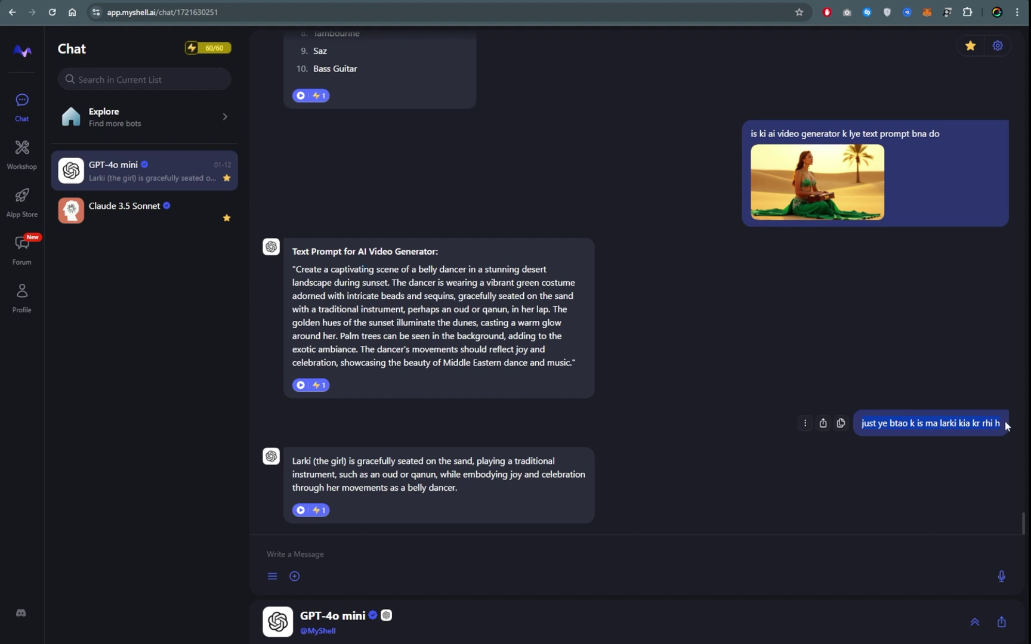
click(435, 358)
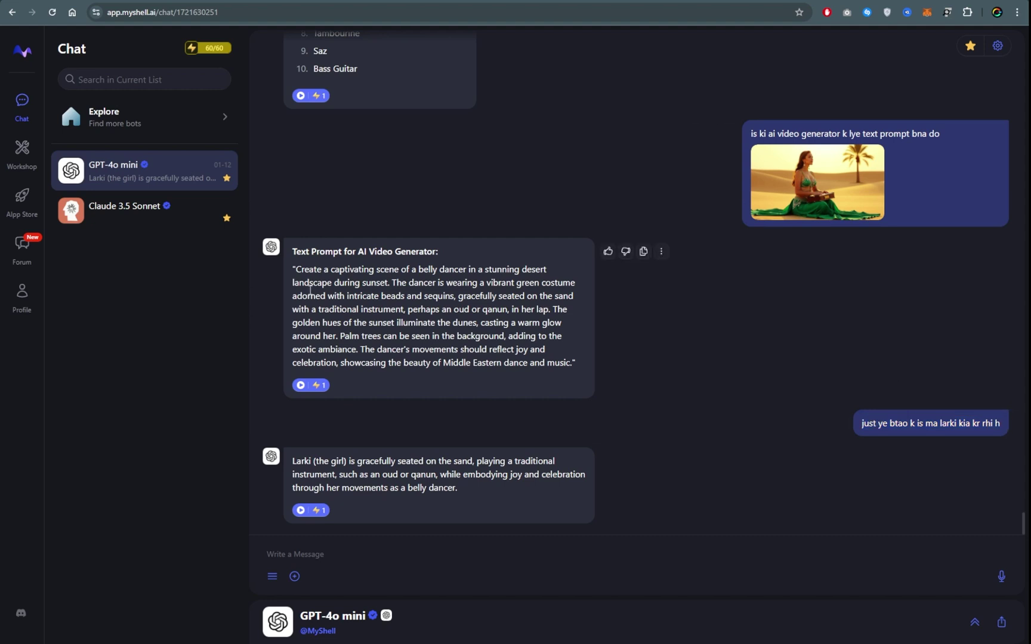
drag(297, 270, 716, 389)
Step: Submit the three-dancer image with the 'belly dance movements' prompt for generation
click(716, 389)
key(alt+Tab)
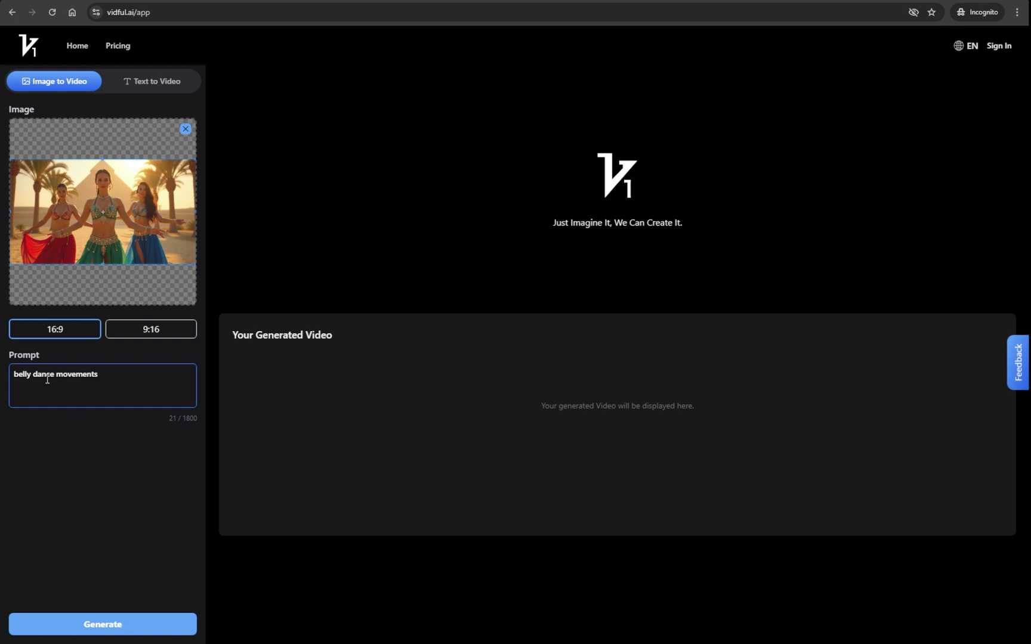
drag(130, 375, 44, 375)
click(74, 475)
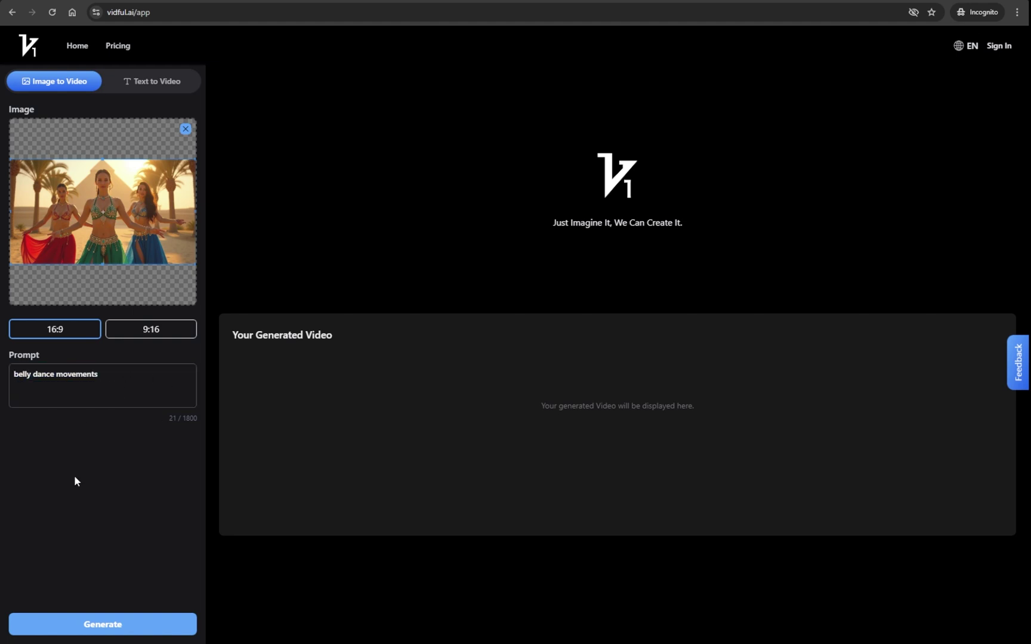
click(104, 627)
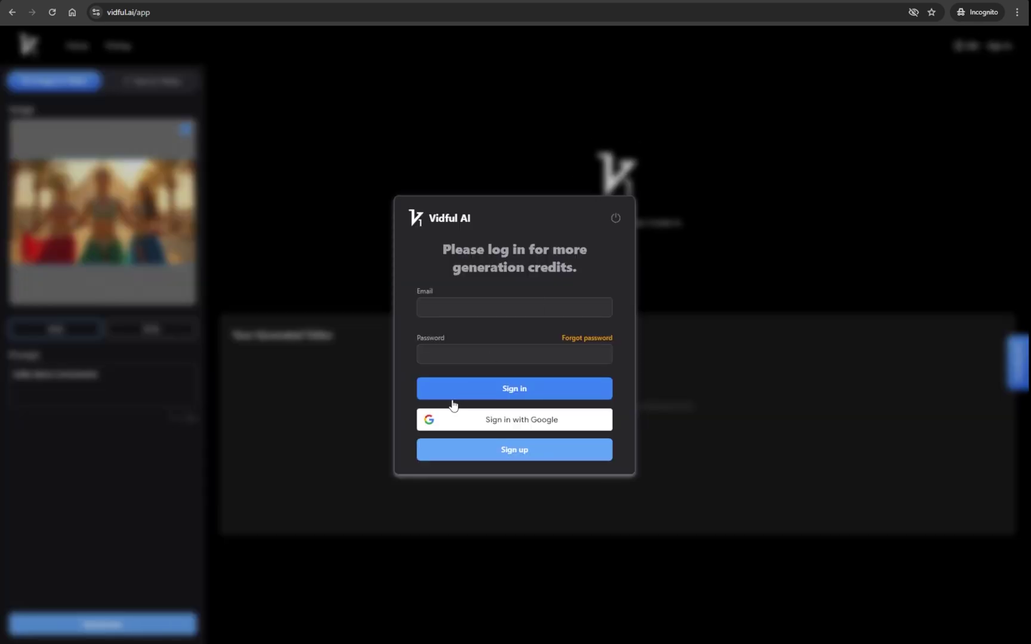
Step: Start a Vidful AI sign-up with the copied temporary e-mail address and request a verification code
click(466, 309)
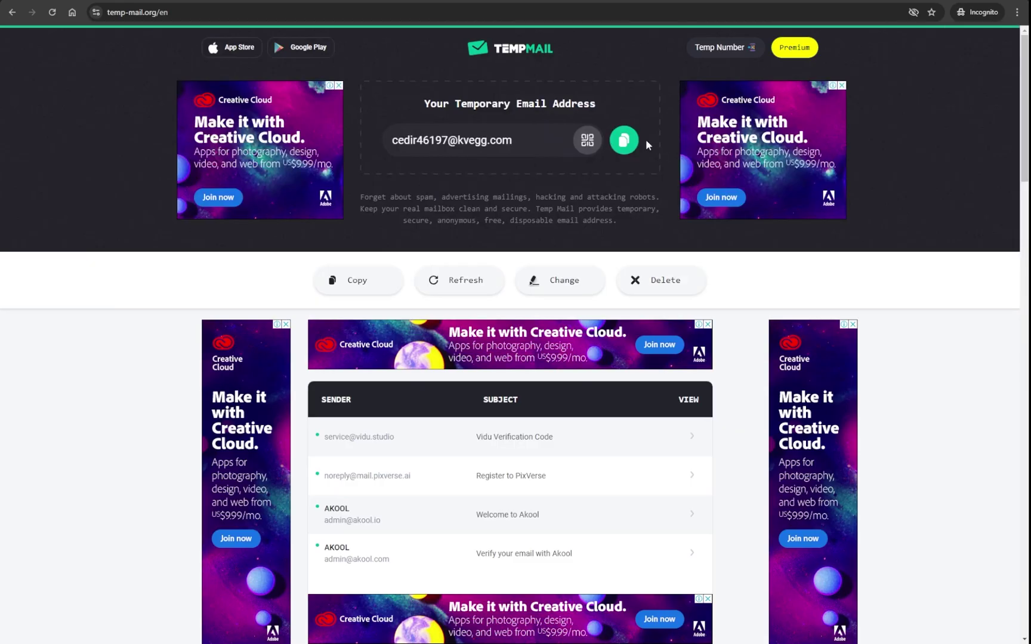
click(622, 142)
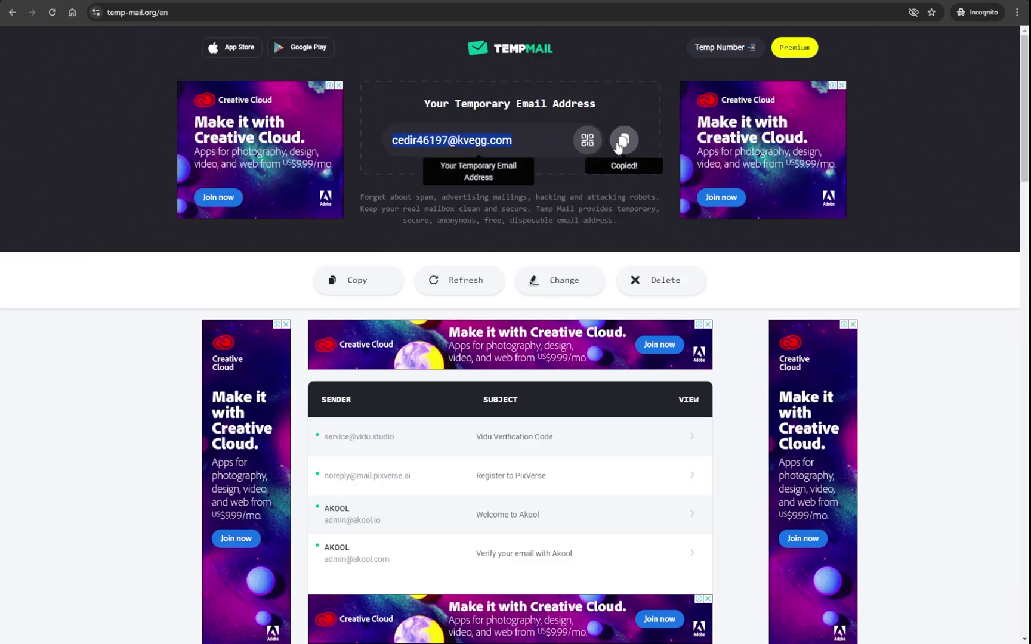
key(ctrl+Tab)
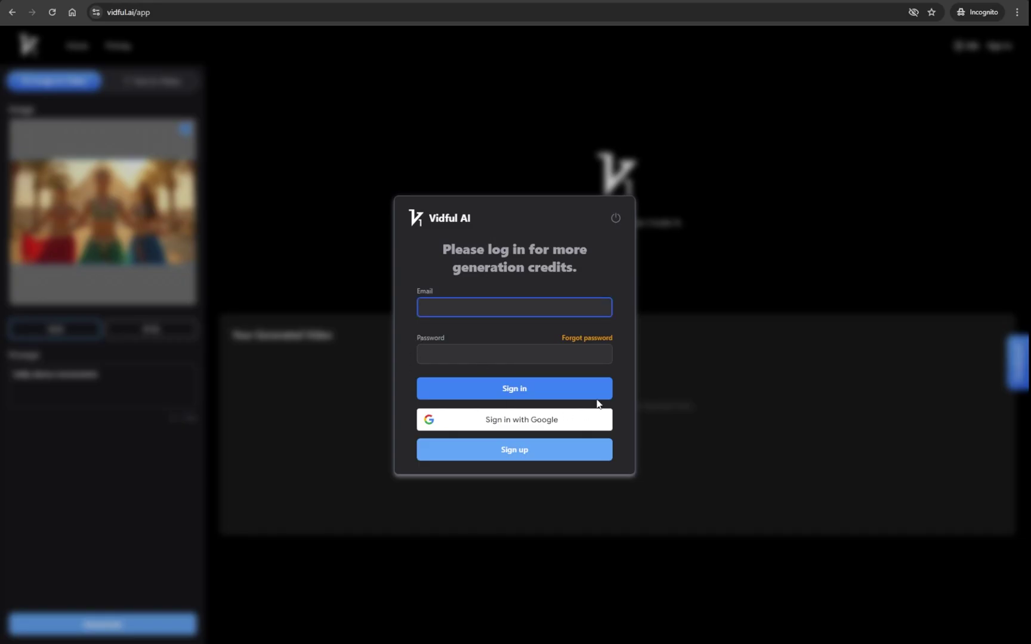
click(512, 450)
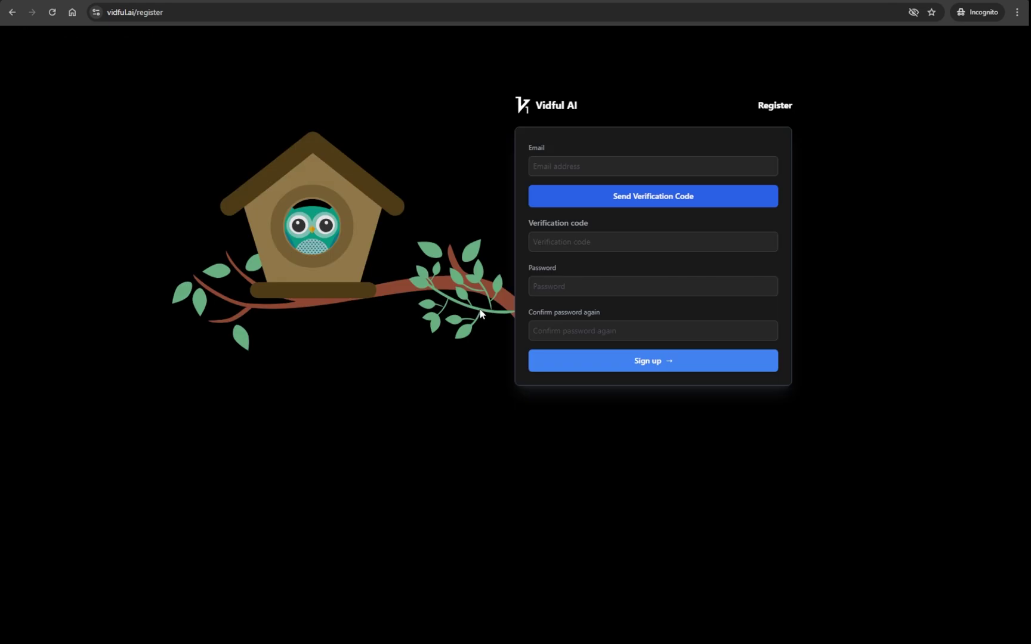
click(593, 168)
key(ctrl+v)
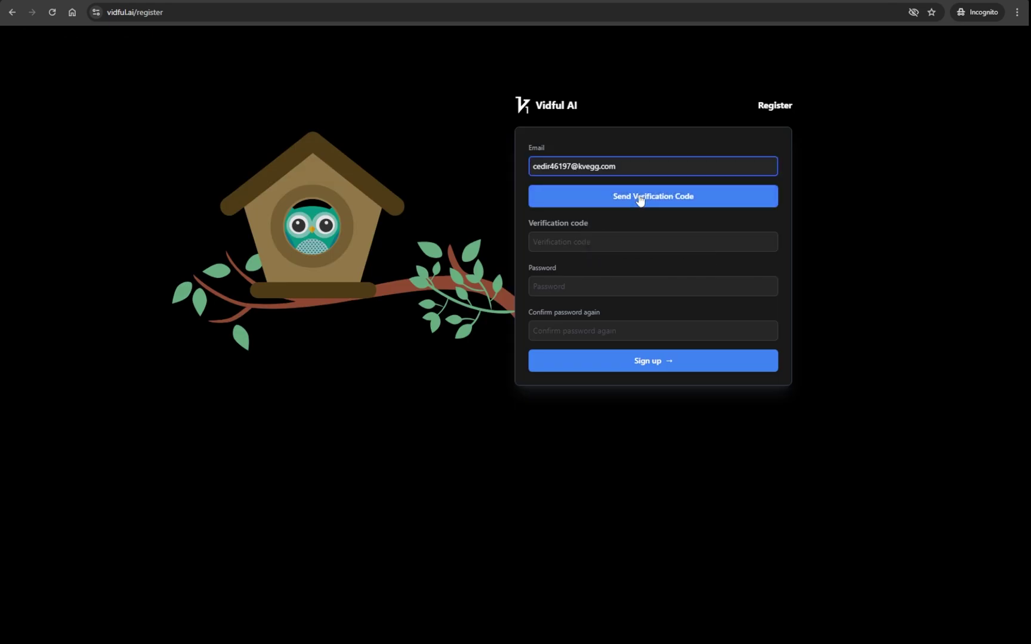
click(677, 205)
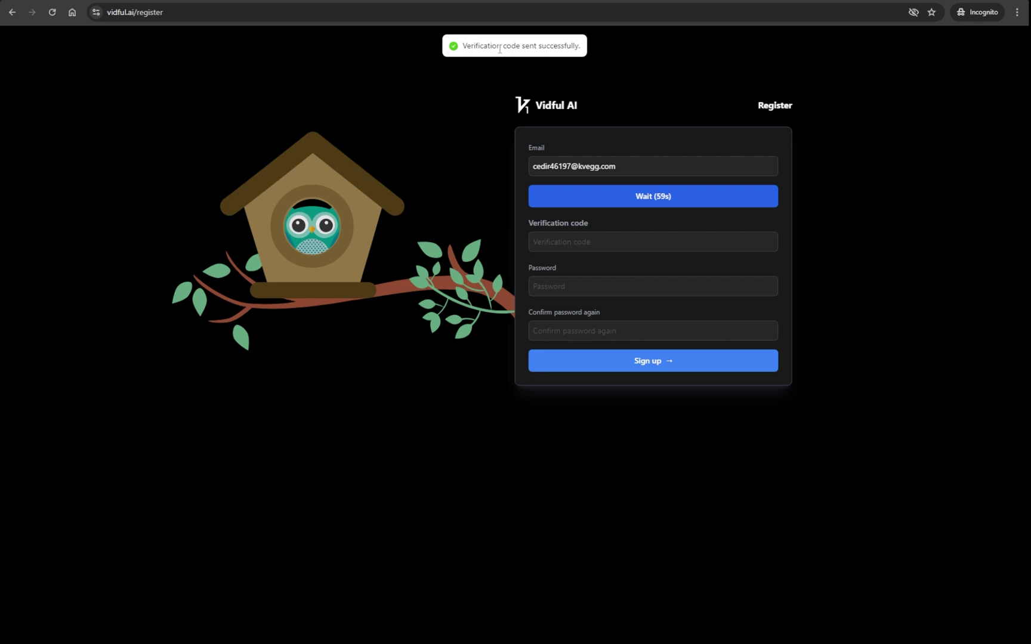
Step: Copy the verification code from the inbox, fill in the code and password fields, and submit
key(ctrl+Tab)
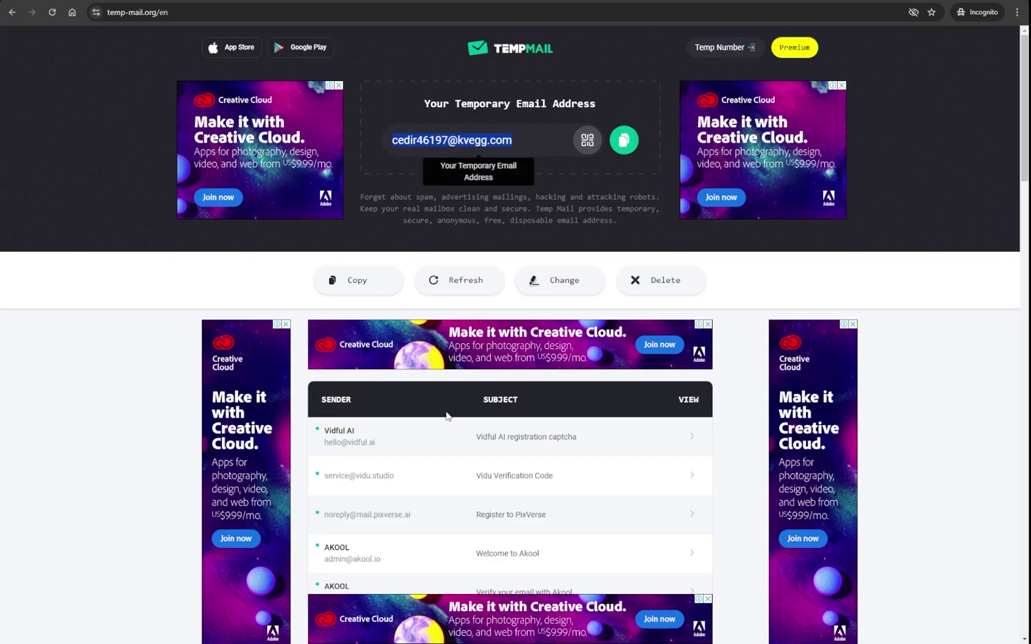
click(410, 426)
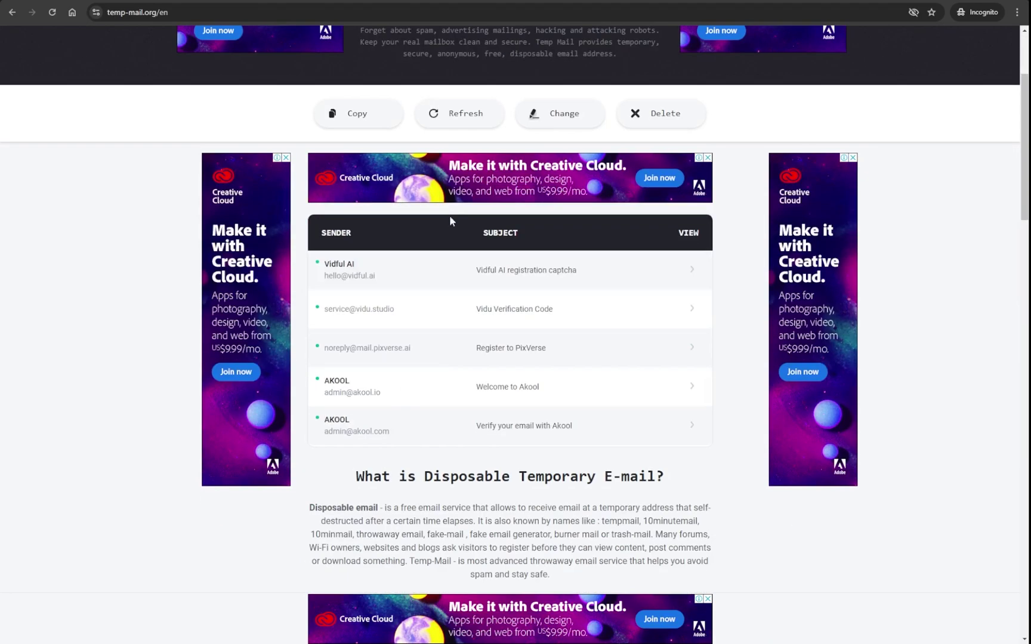
drag(427, 238, 428, 238)
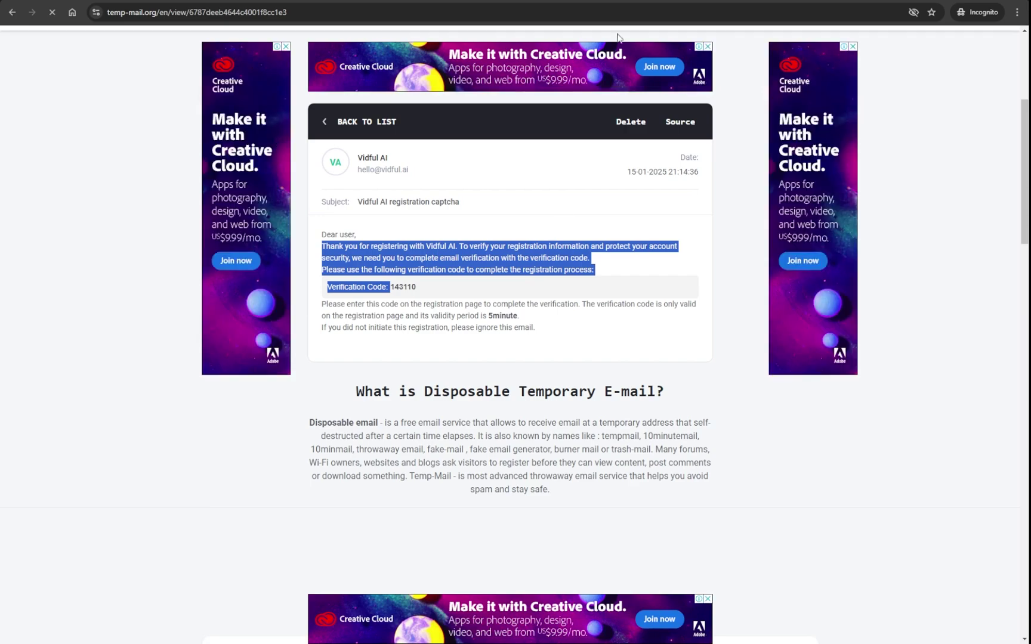
drag(414, 287, 422, 288)
key(ctrl+Tab)
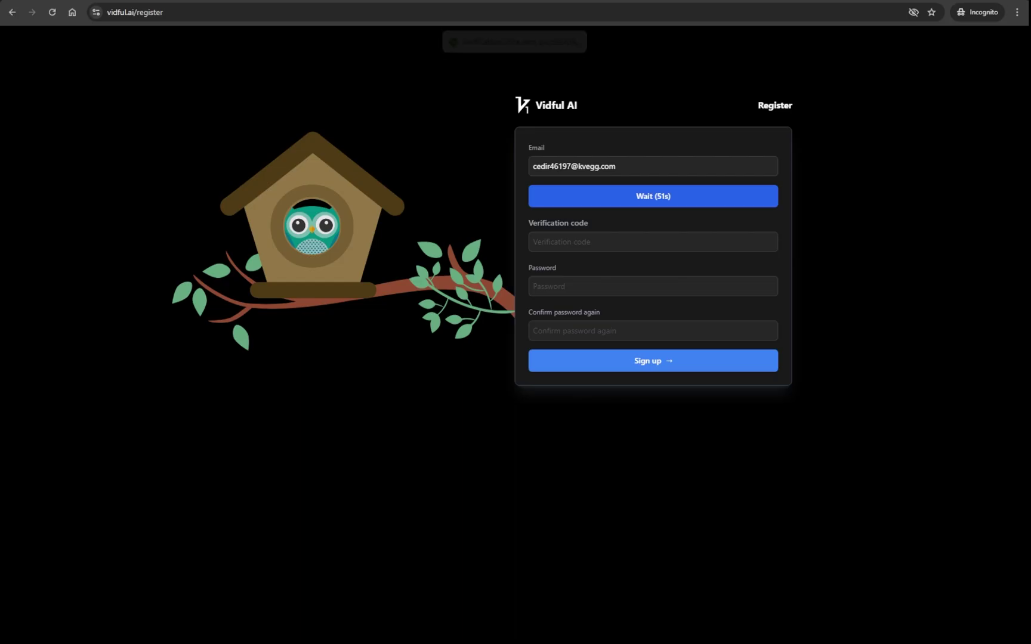
click(564, 242)
click(579, 289)
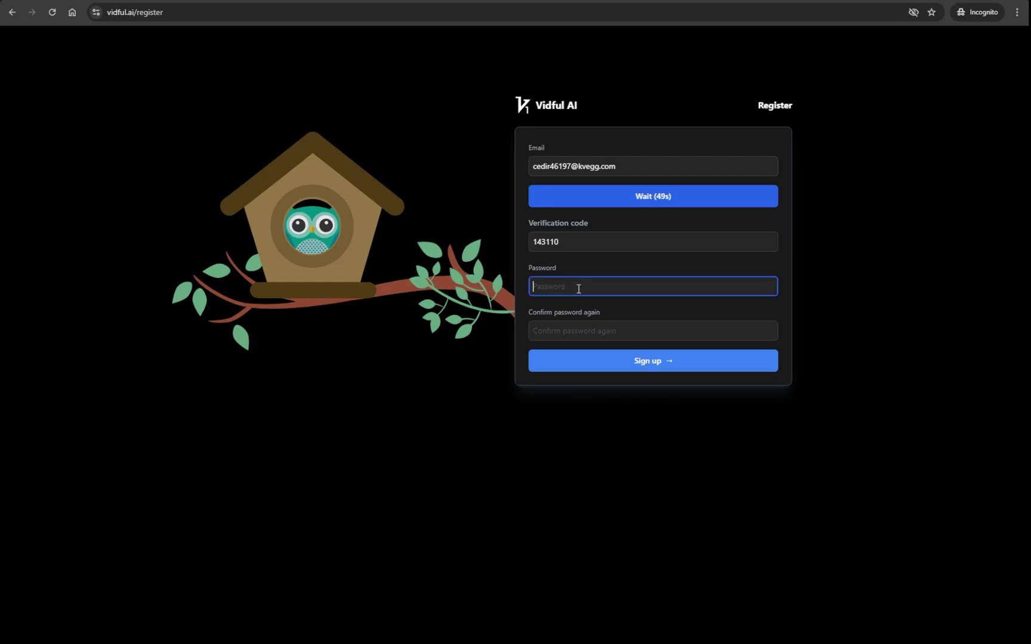
key(ctrl+v)
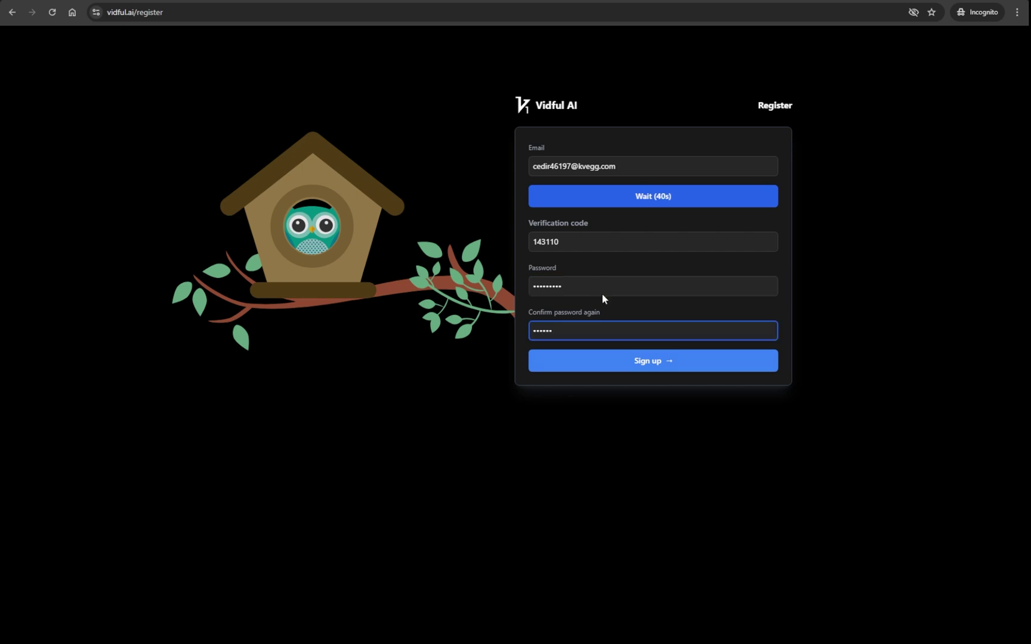
click(550, 329)
key(ctrl+v)
click(534, 287)
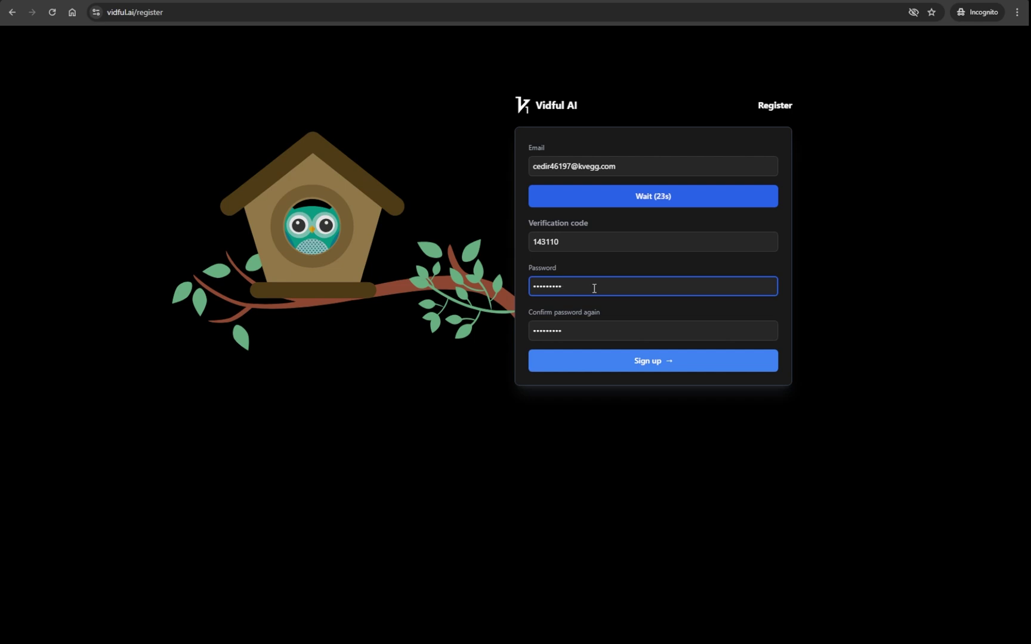
click(644, 364)
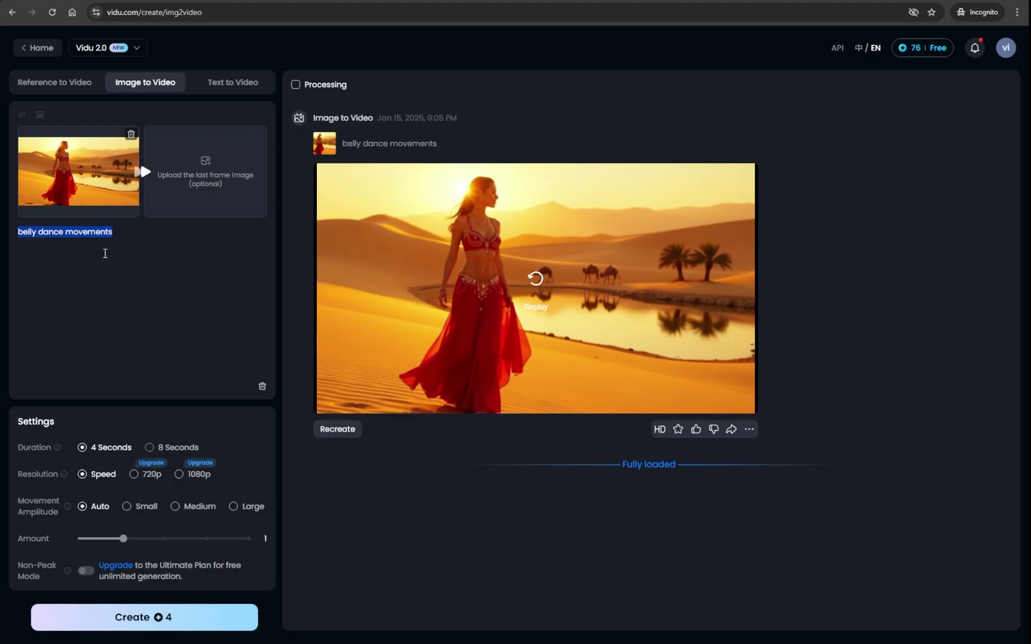
Step: Copy the 'belly dance movements' prompt and upload the three-dancer image 10.png
right_click(93, 234)
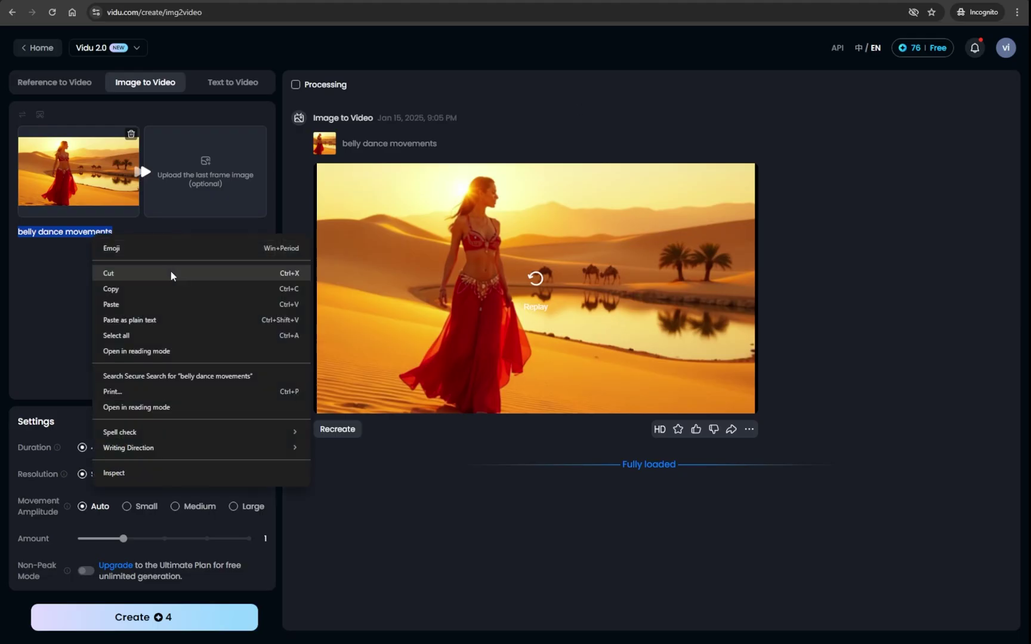
click(134, 288)
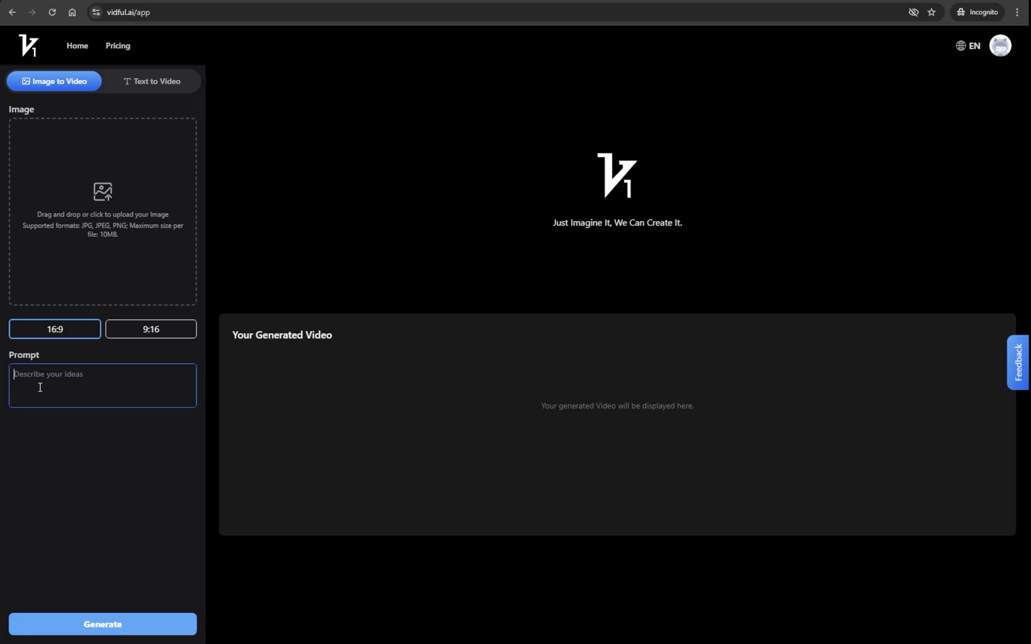
click(92, 211)
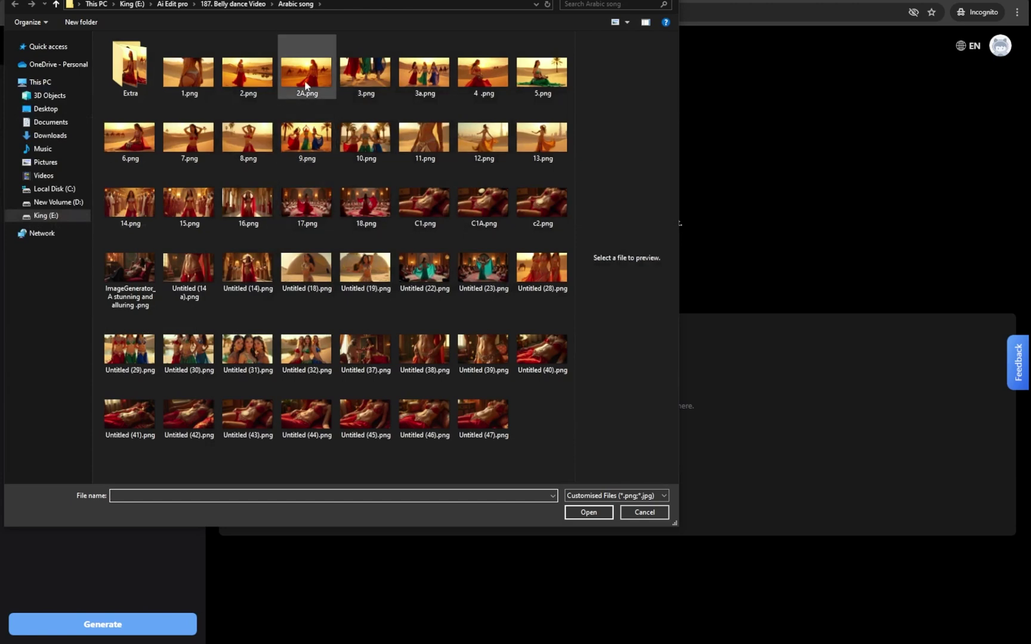
click(385, 152)
double_click(363, 140)
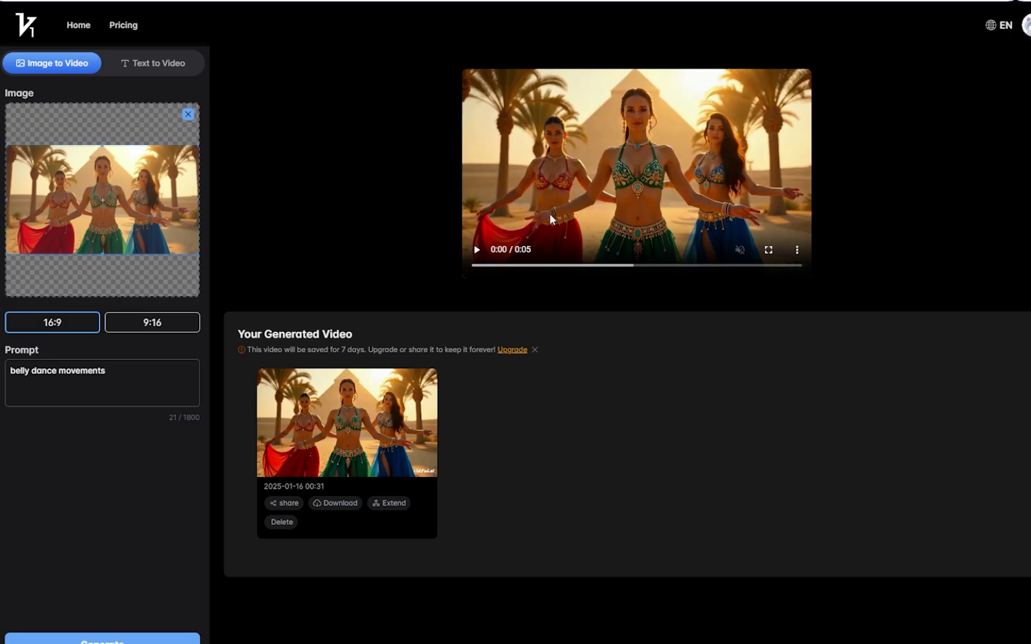
Step: Play the generated pyramid dancer clip full screen and replay it before returning to PixVerse
click(550, 214)
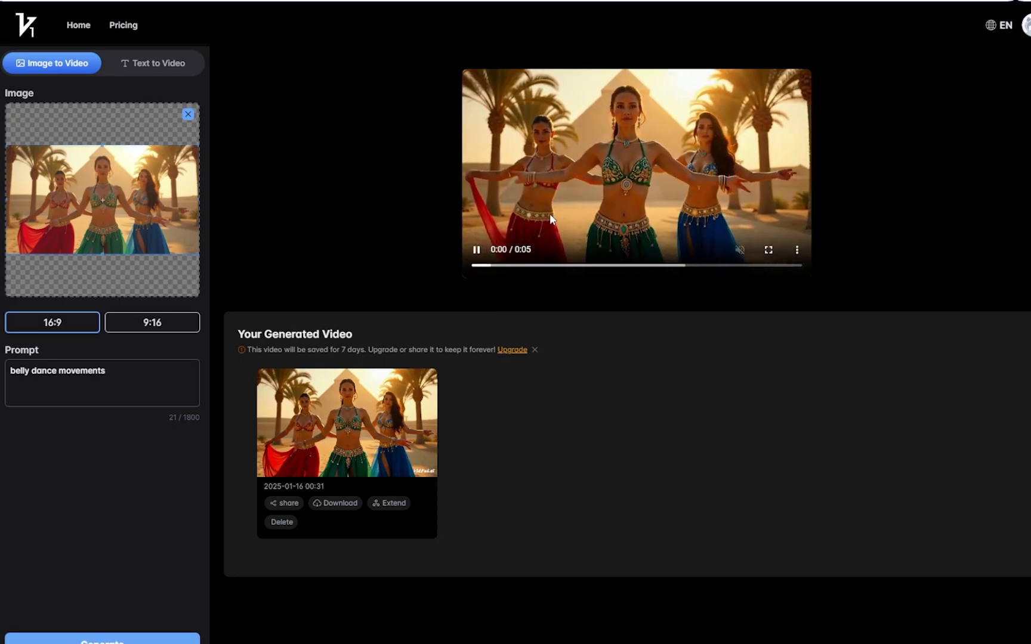
click(769, 250)
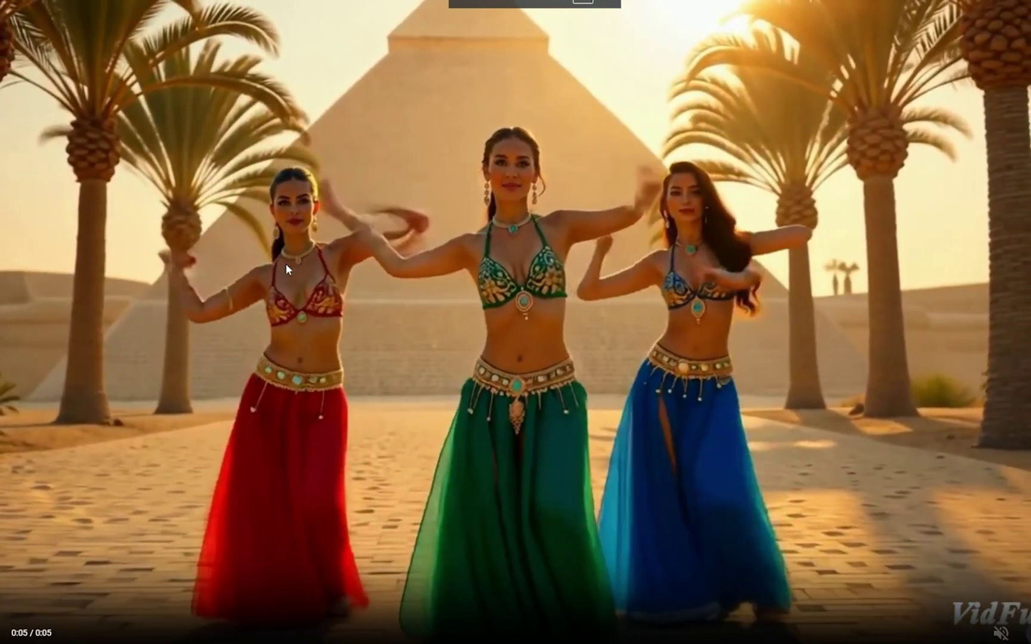
key(space)
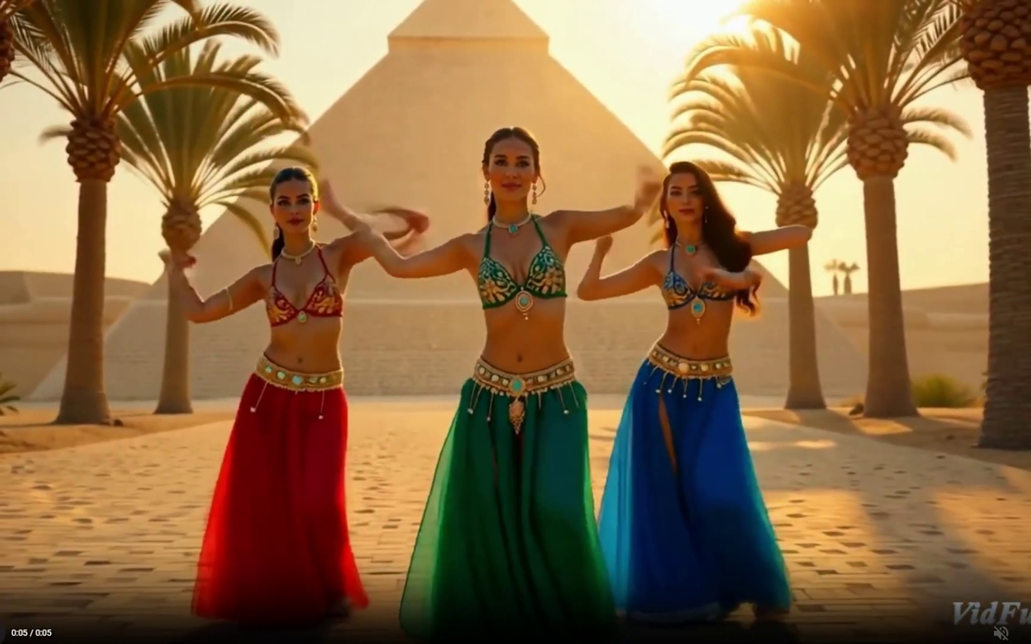
key(alt+Tab)
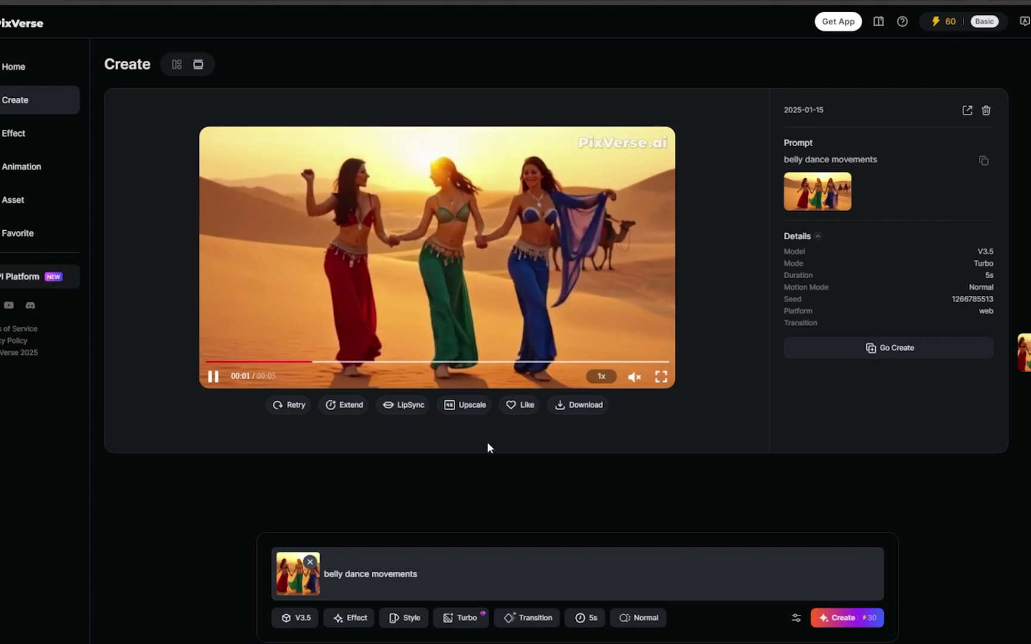
Step: Watch the PixVerse desert belly dance clip full screen, then exit full screen
click(661, 377)
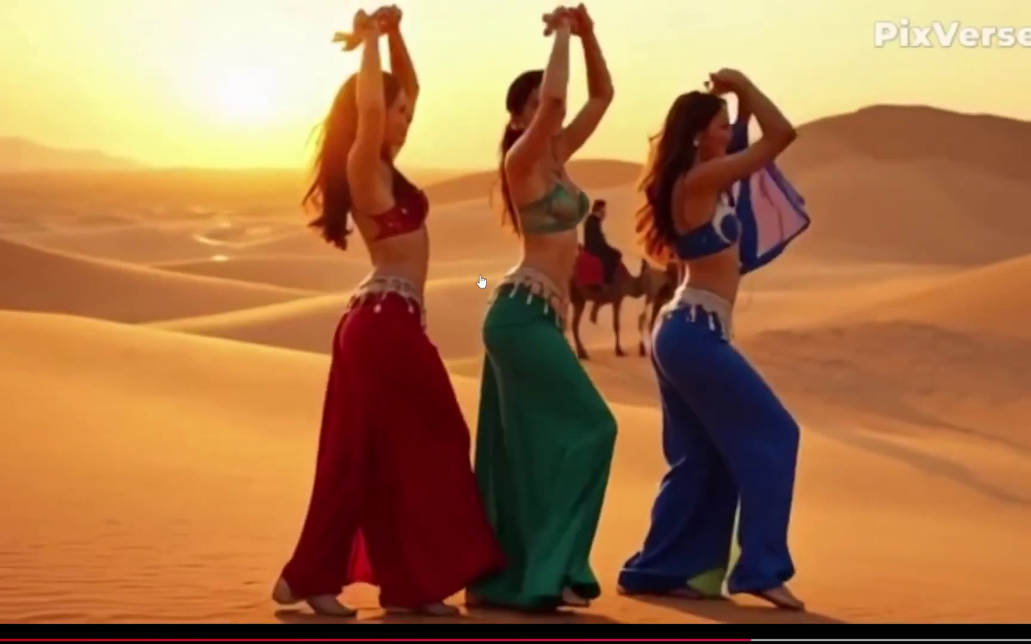
key(Escape)
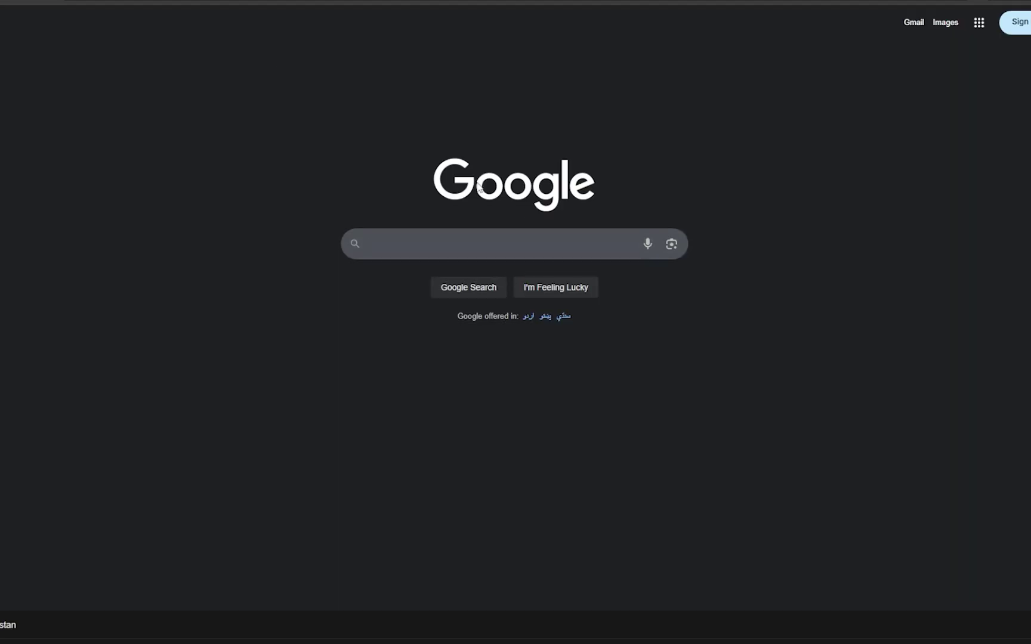
Step: Search Google for 'smailpro', open the SmailPro site, and return to the results
text(smailpro)
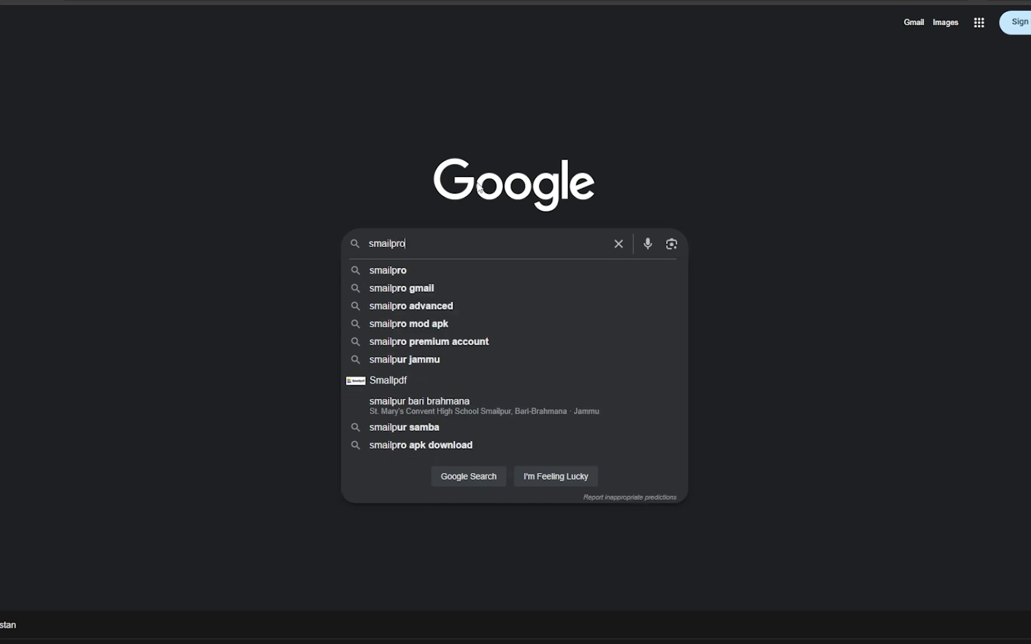
key(Return)
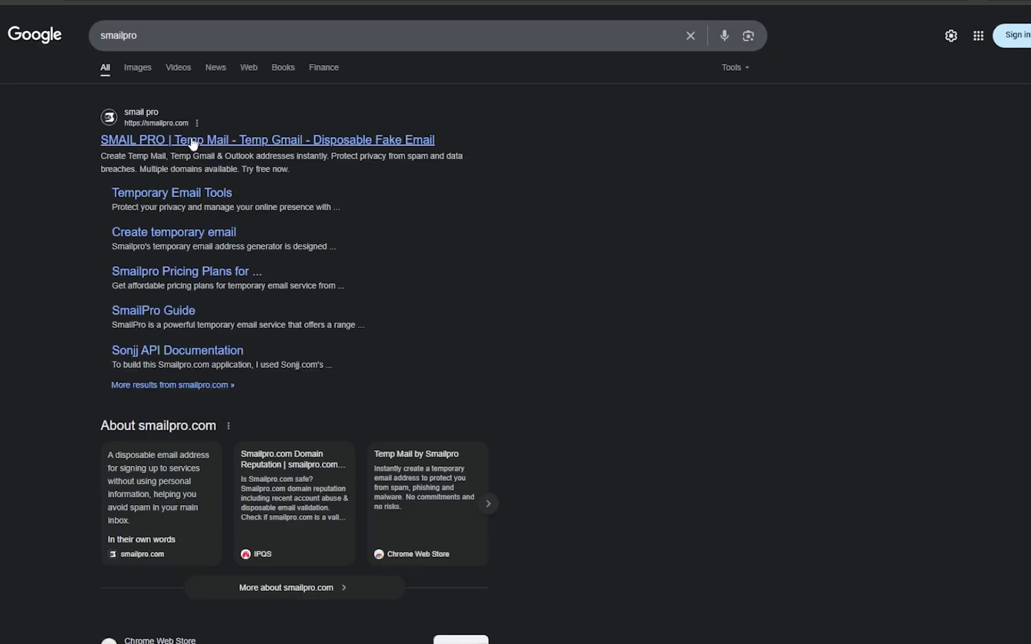
click(192, 141)
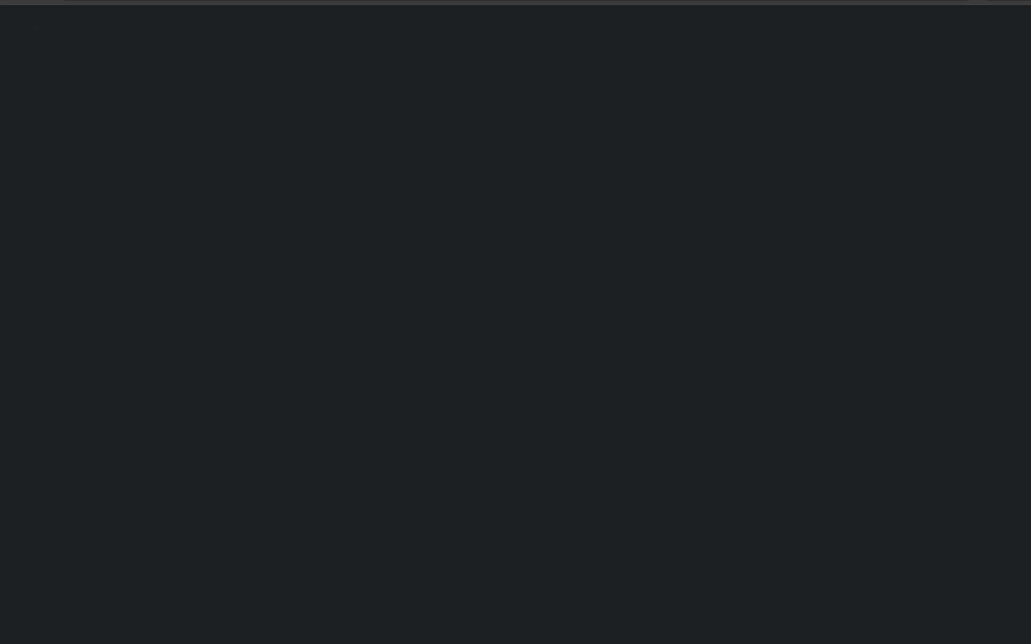
key(alt+Left)
Step: Search for Runway, open runwayml.com, and go to its login page
drag(138, 35, 87, 31)
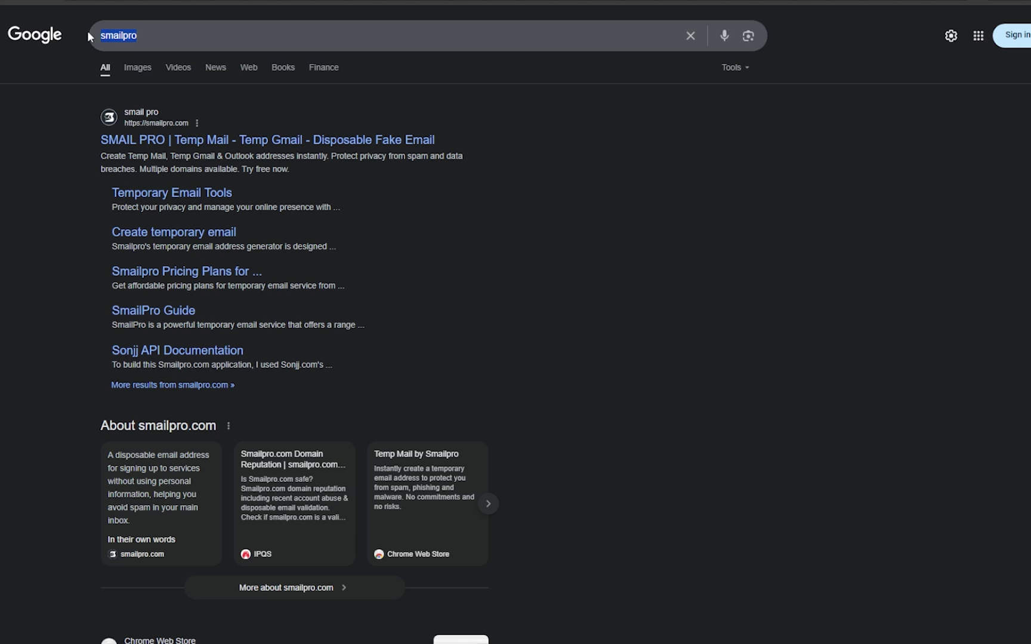
text(run)
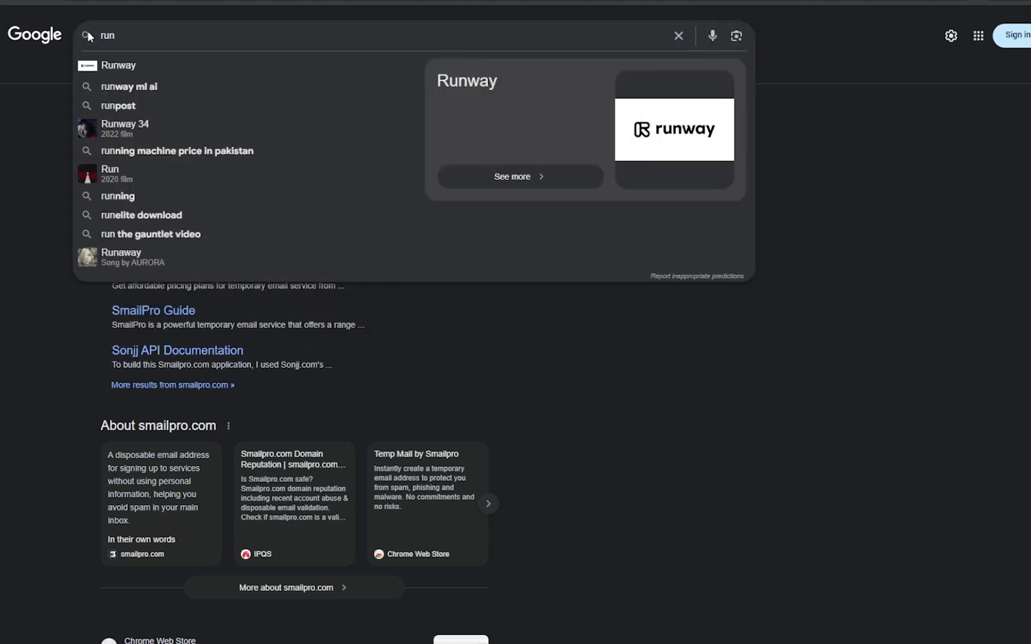
click(122, 67)
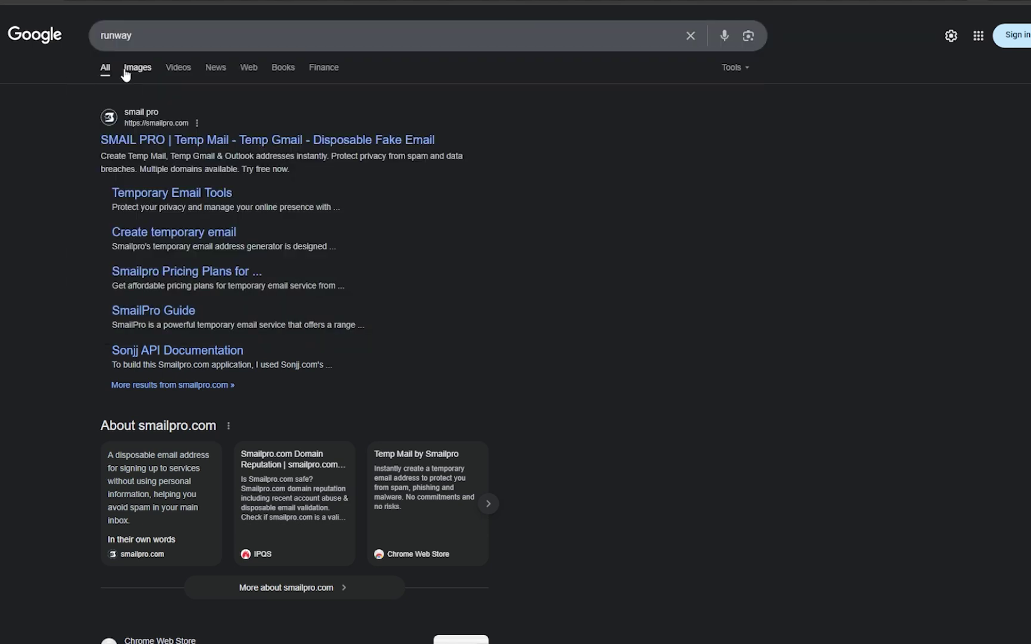
click(168, 143)
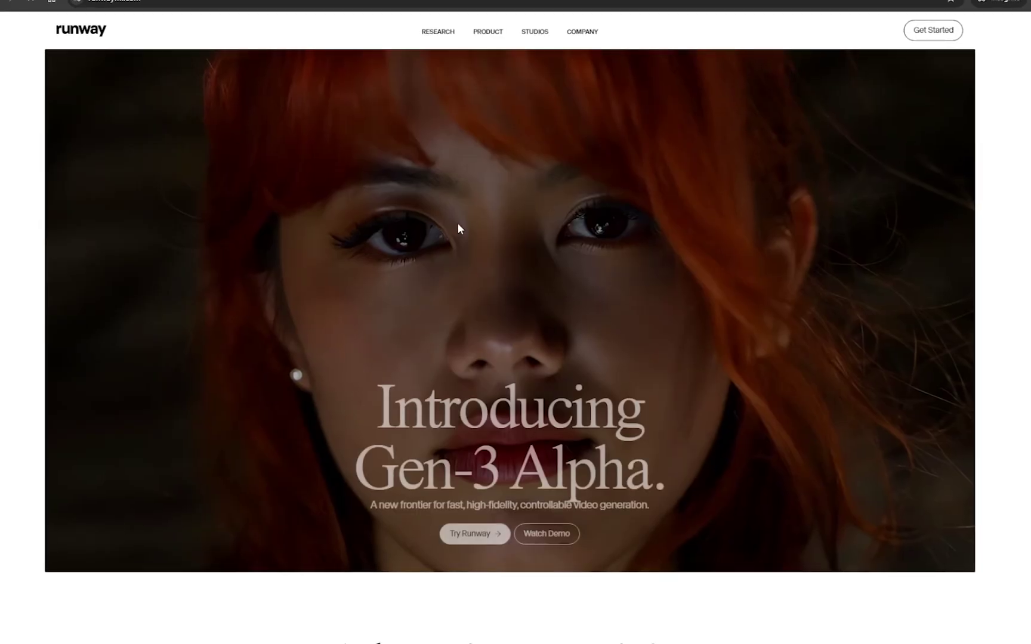
click(924, 32)
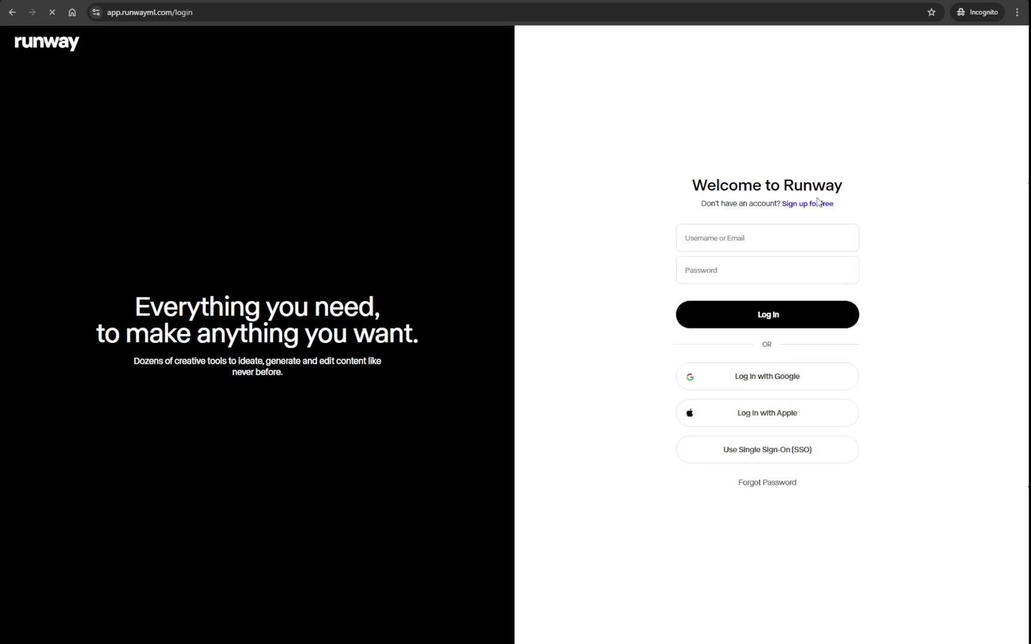
Step: Open Runway's sign-up form and paste a SmailPro temporary Gmail address into its email field
click(808, 204)
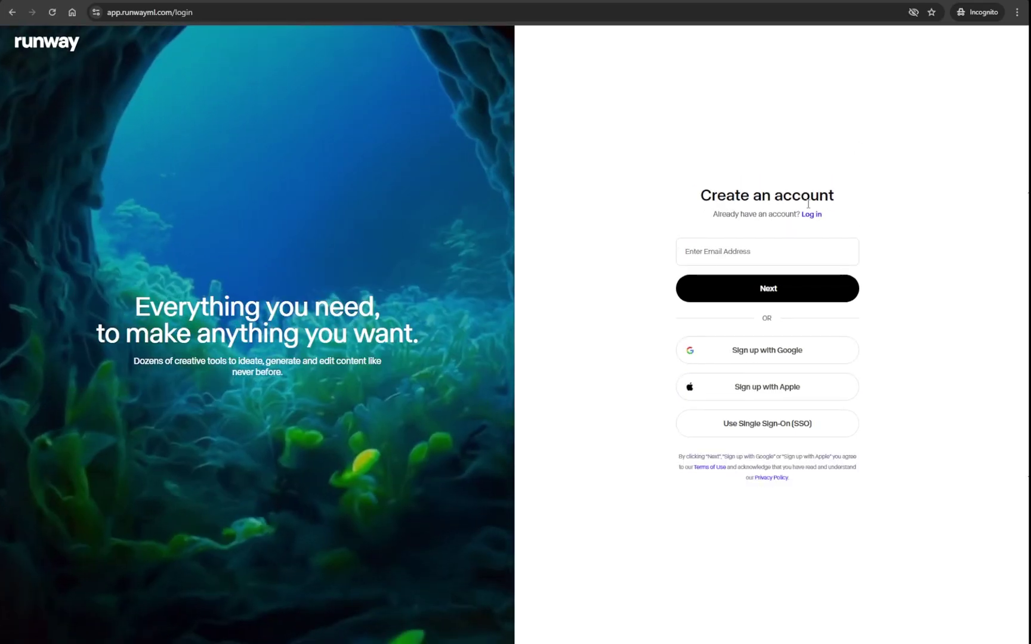
key(ctrl+Tab)
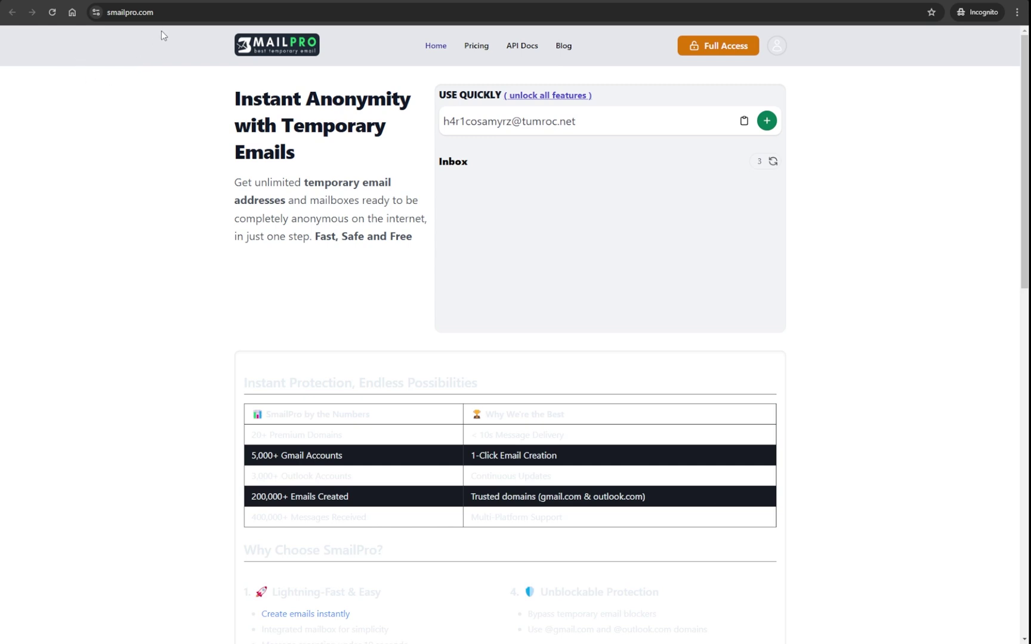
drag(153, 12, 142, 12)
click(59, 252)
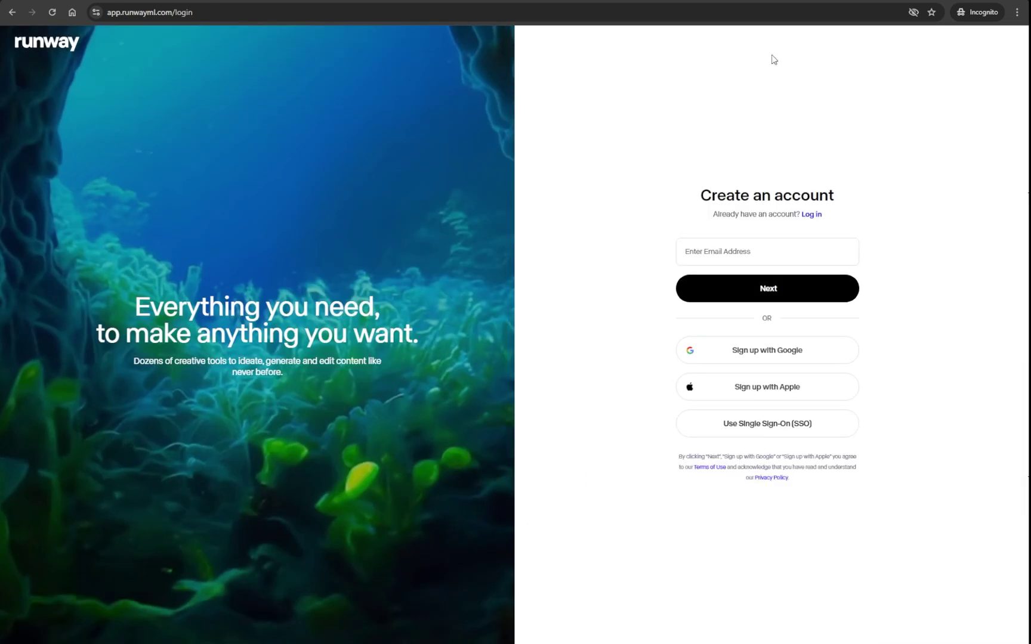
click(740, 254)
key(ctrl+v)
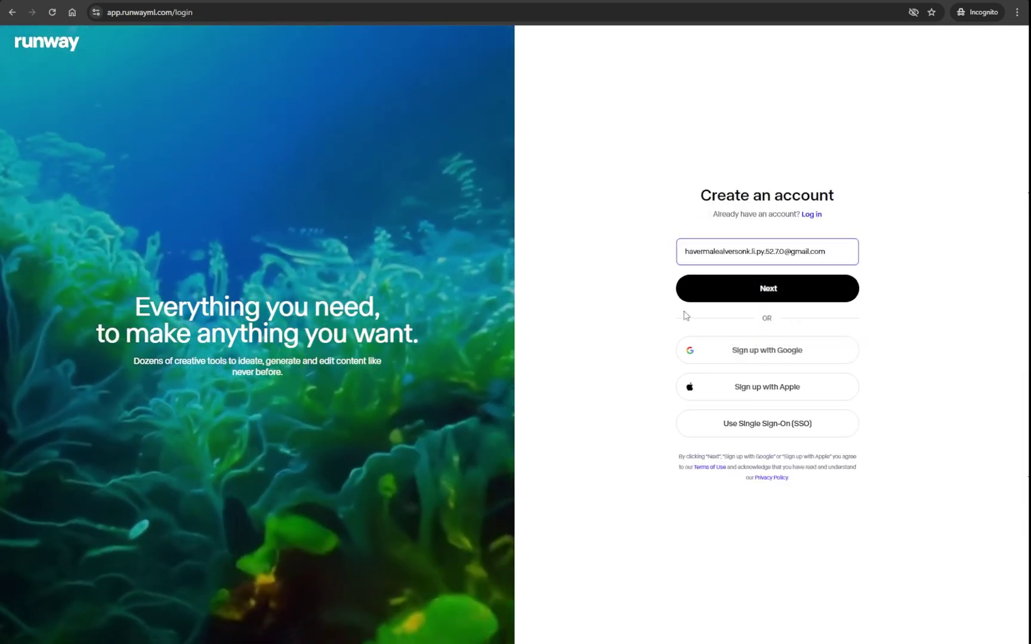
Step: Enter a username, a password and its confirmation, then continue to the name step
click(773, 291)
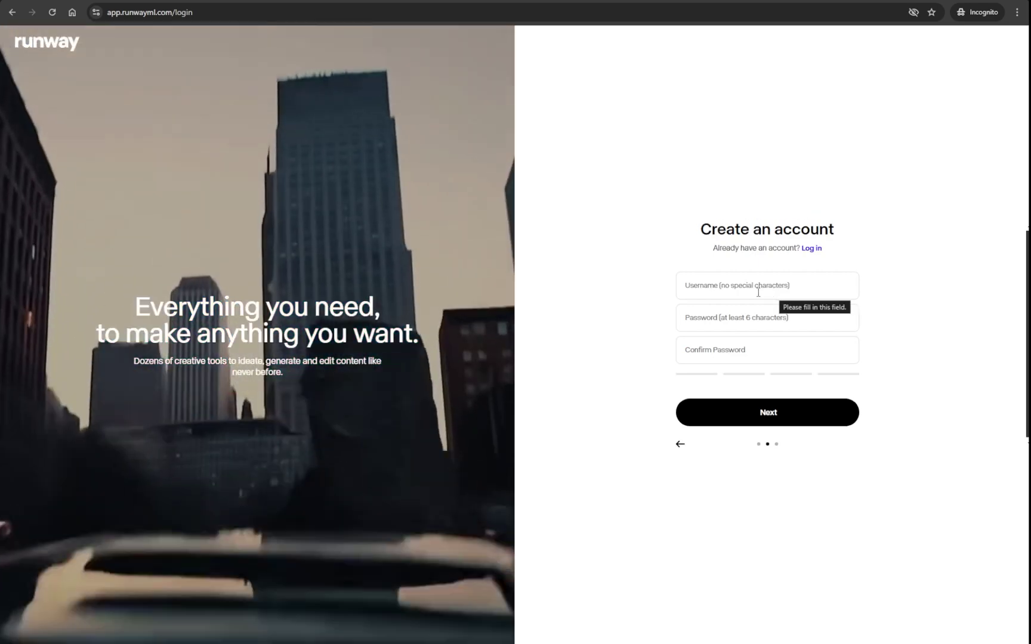
click(758, 289)
click(743, 321)
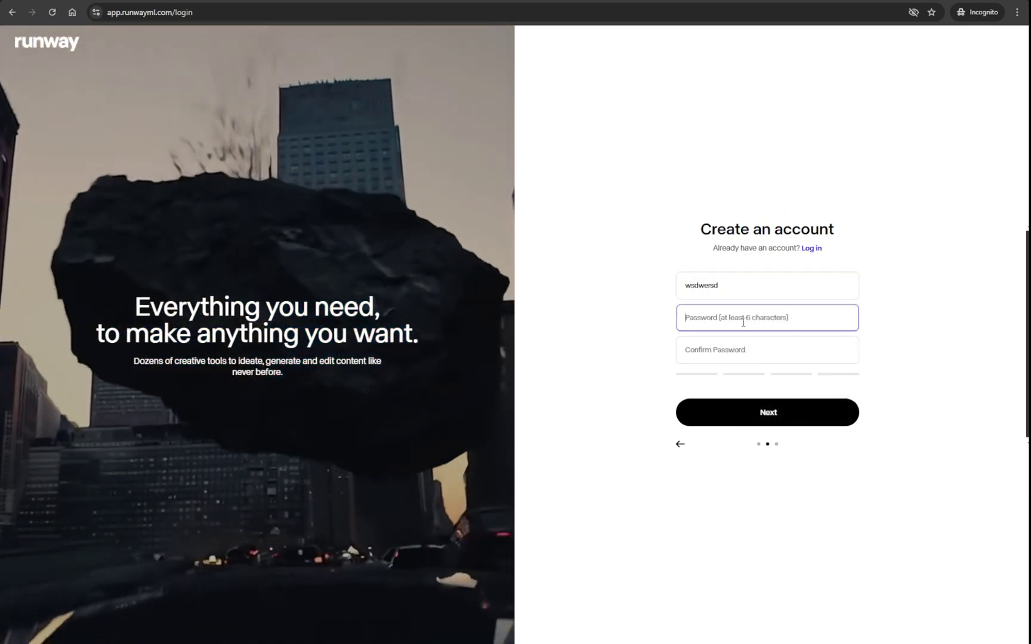
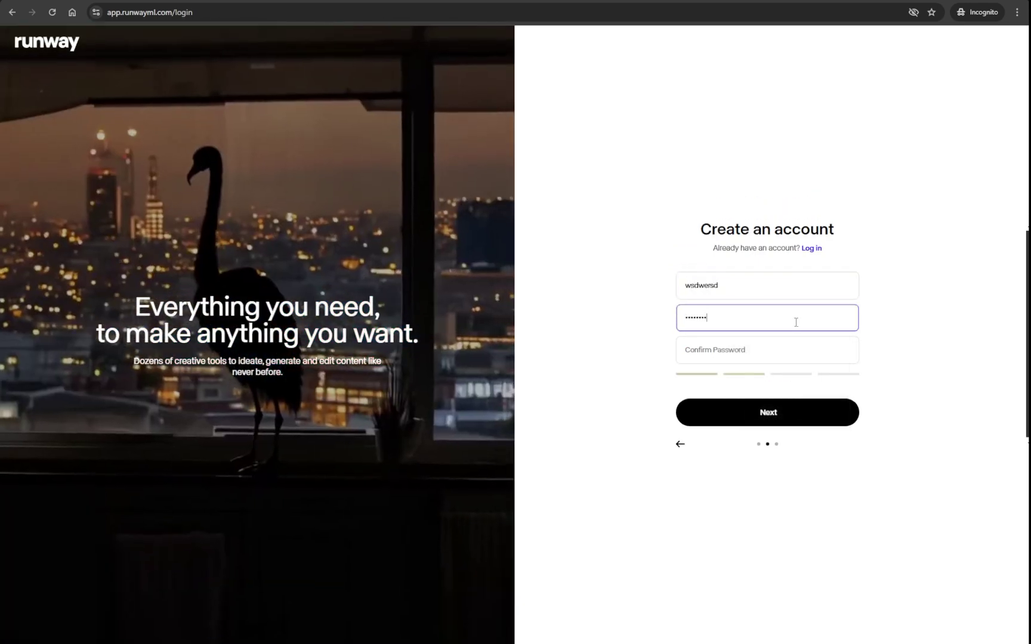
key(Tab)
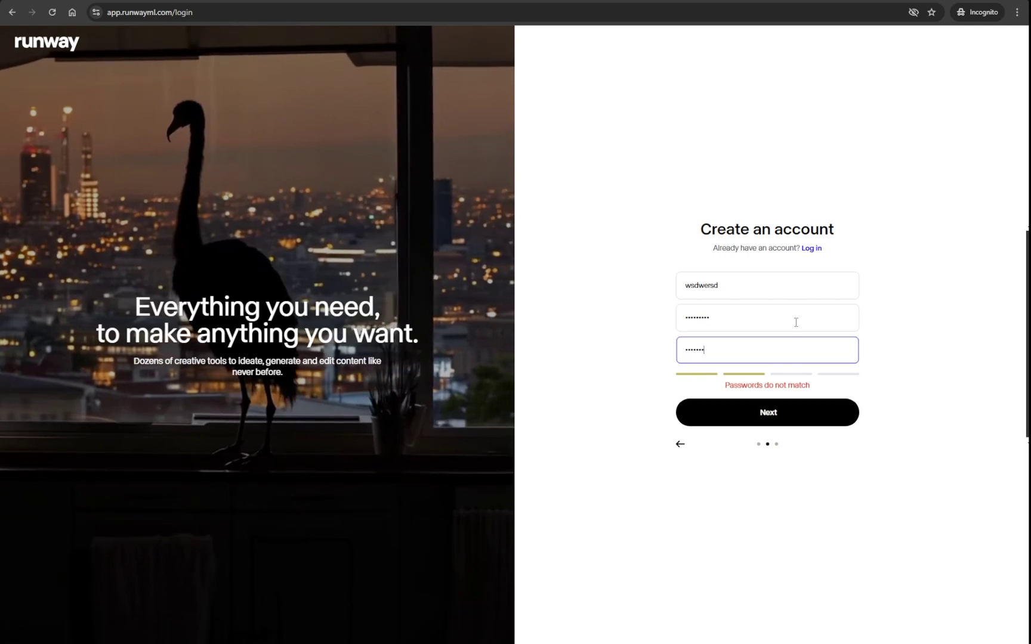
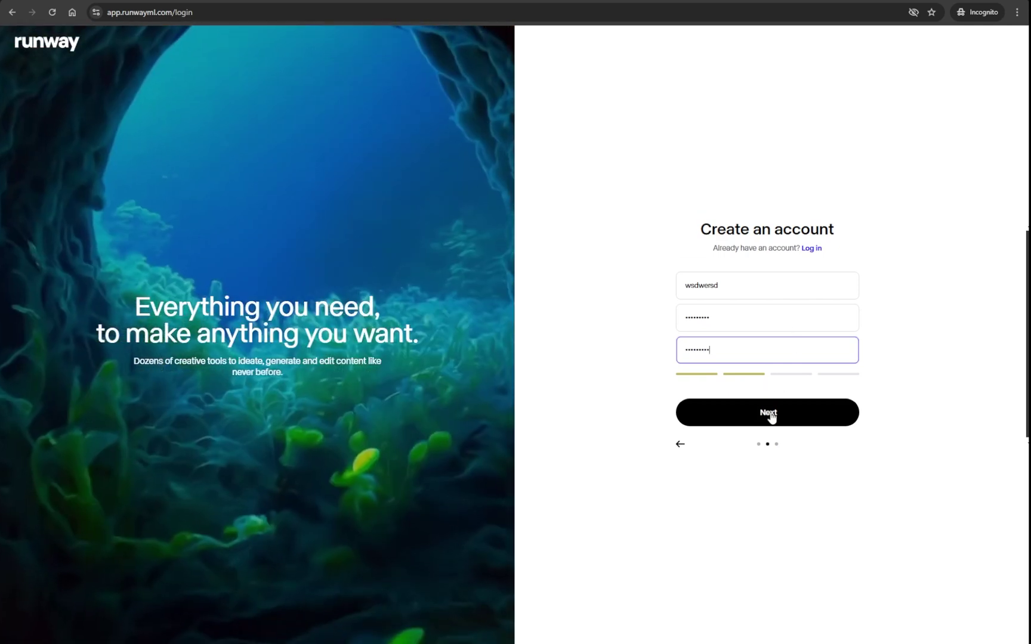
click(770, 415)
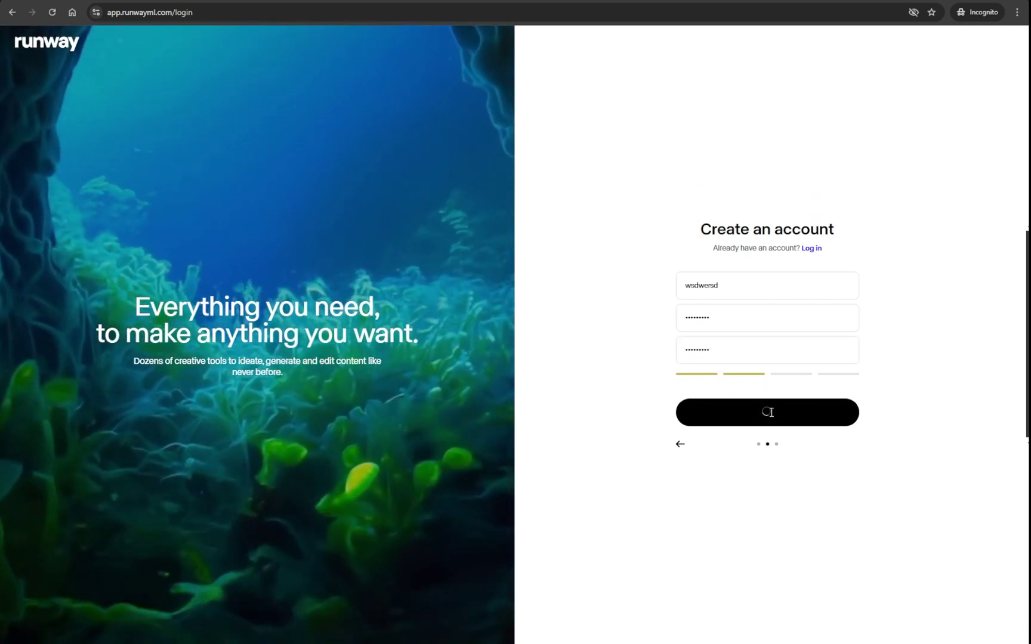
Step: Fill in the first and last name and submit to create the account
text(werfdfg)
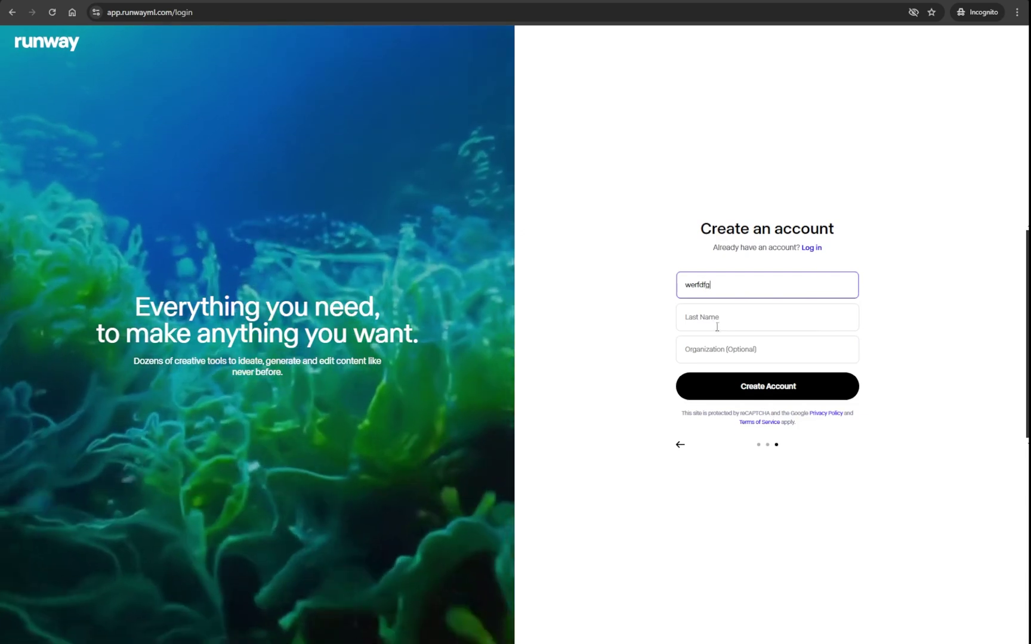
click(717, 327)
text(dsfds)
key(Return)
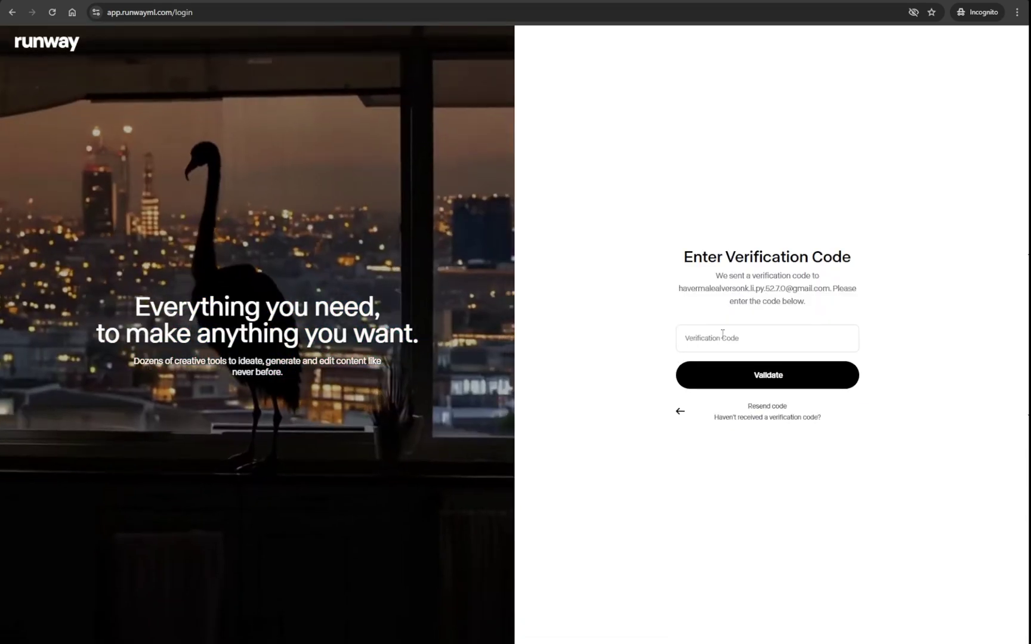
click(722, 334)
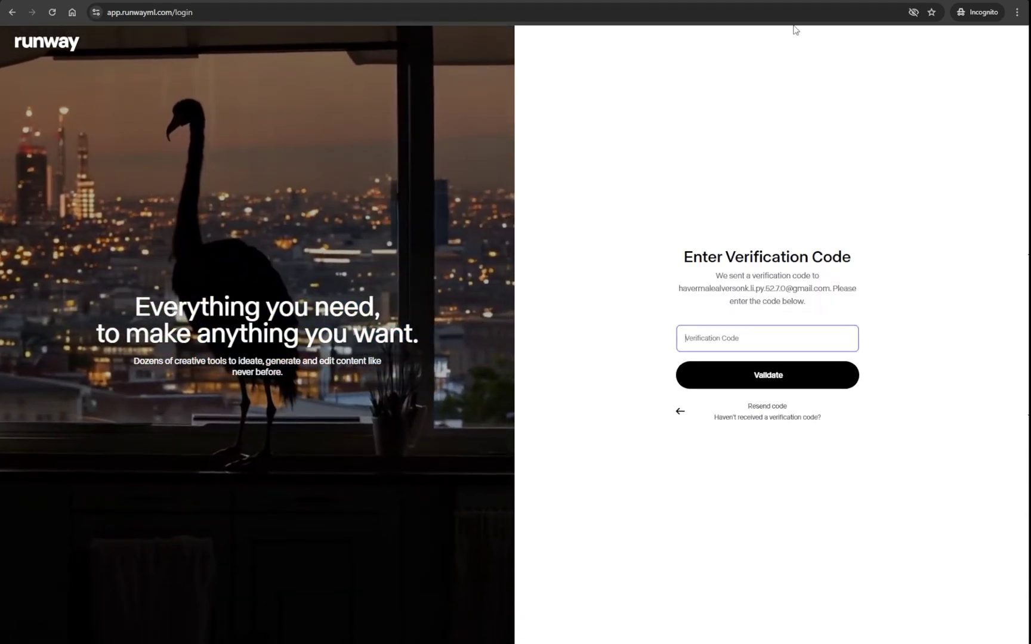
key(alt+Tab)
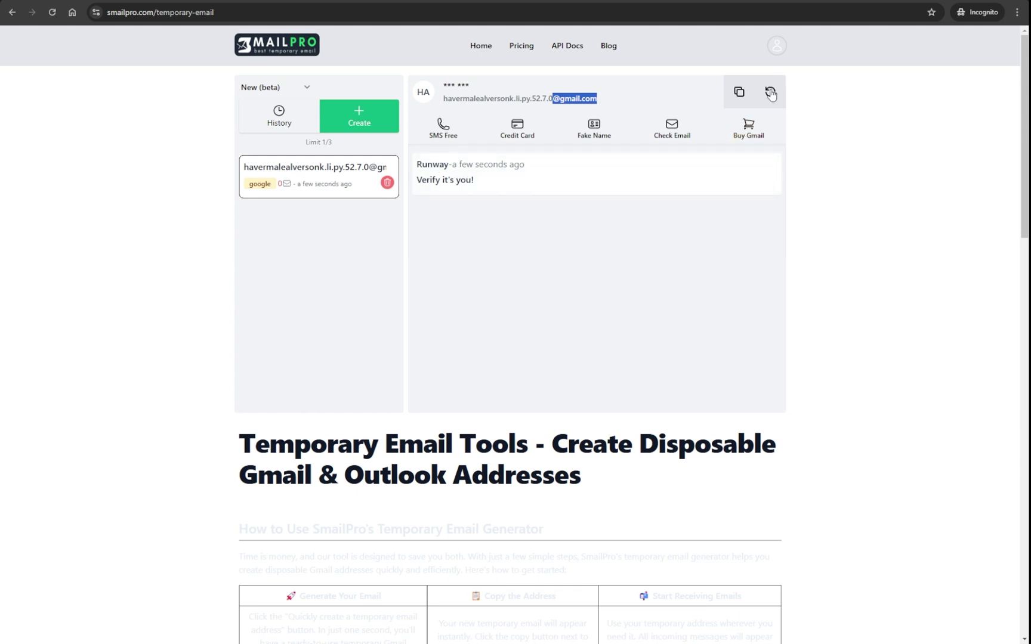
click(495, 187)
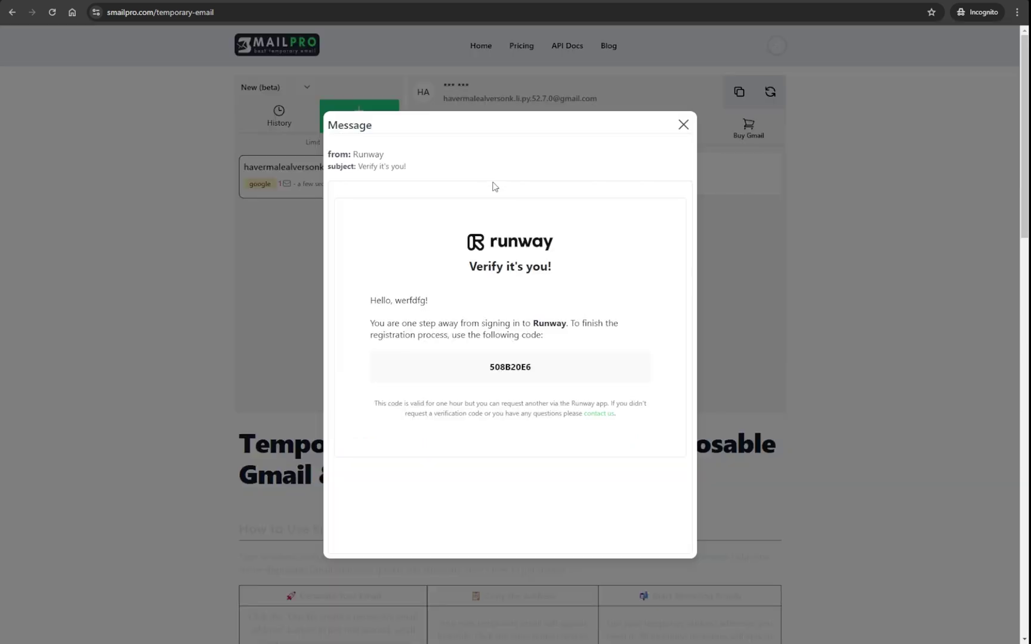
right_click(511, 373)
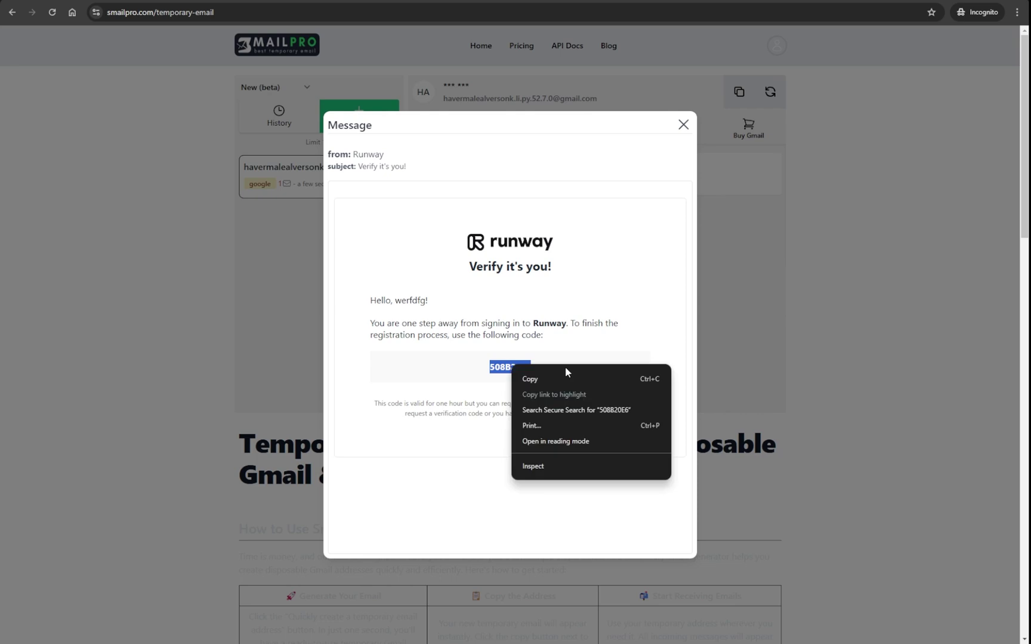
click(550, 381)
key(alt+Tab)
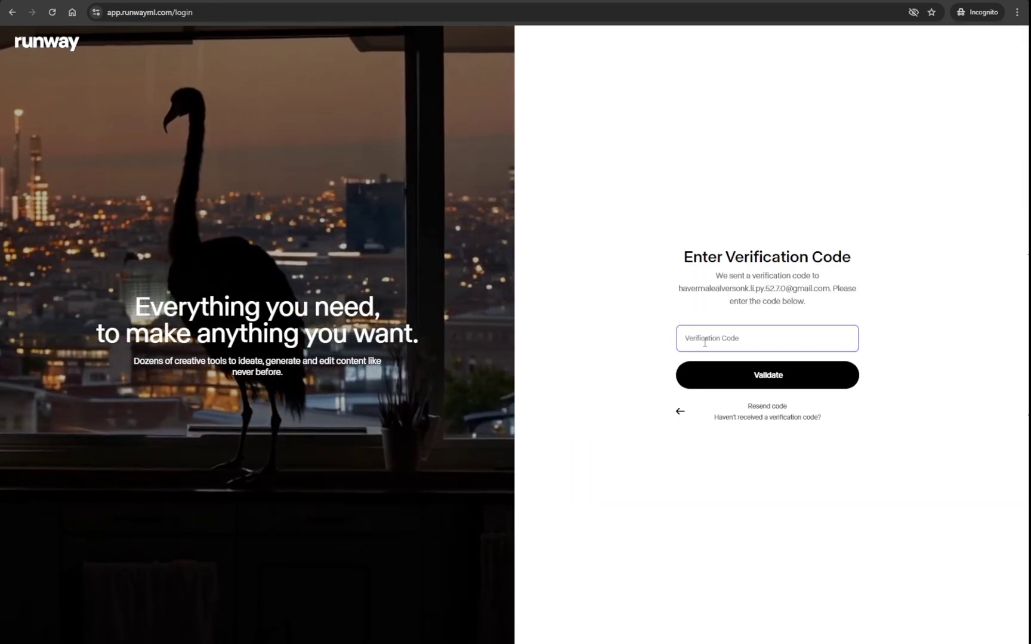
right_click(701, 339)
click(731, 451)
click(780, 369)
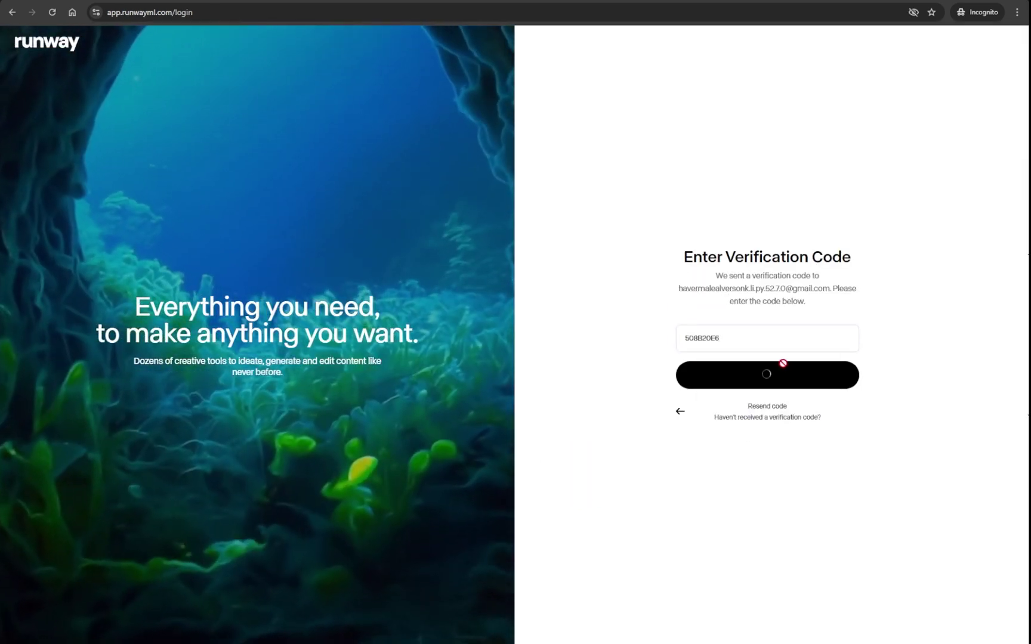
click(766, 379)
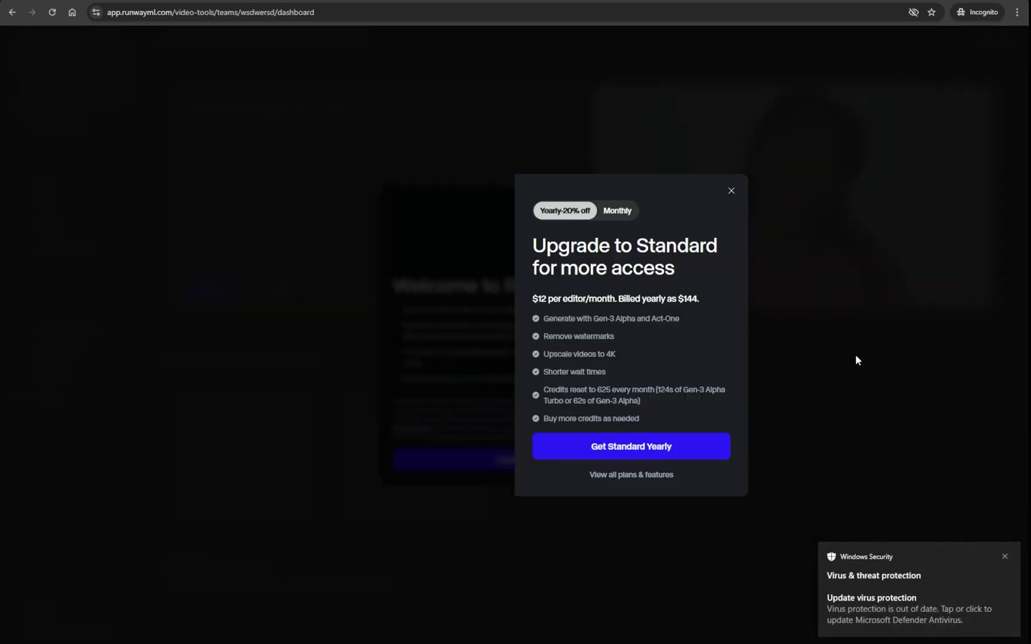
Step: Dismiss the upgrade and welcome dialogs, start a new session, and upload 10.png as reference
click(731, 193)
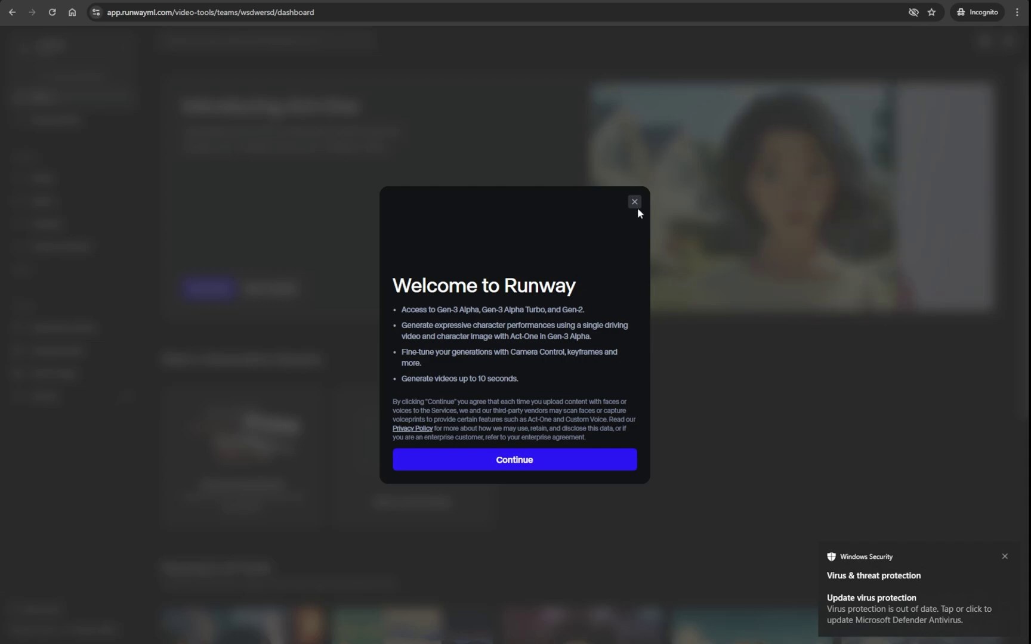
click(541, 458)
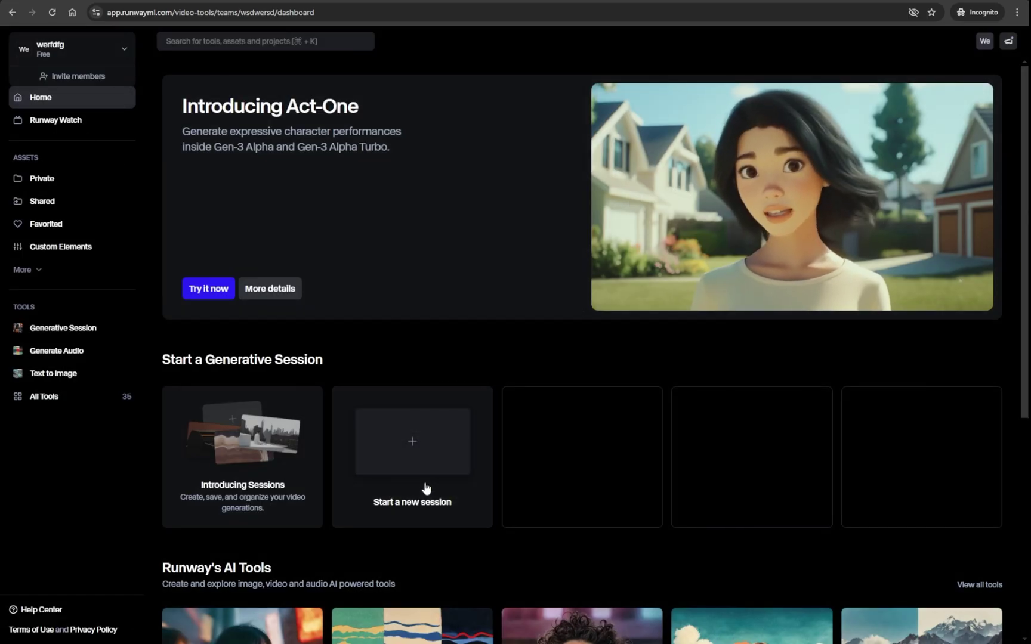
click(412, 451)
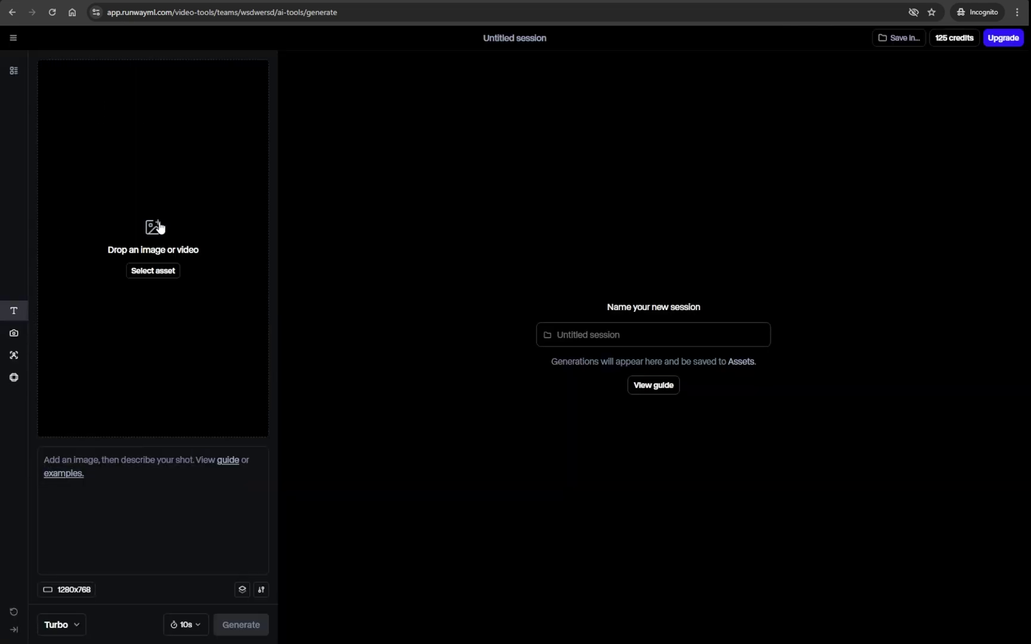
click(159, 226)
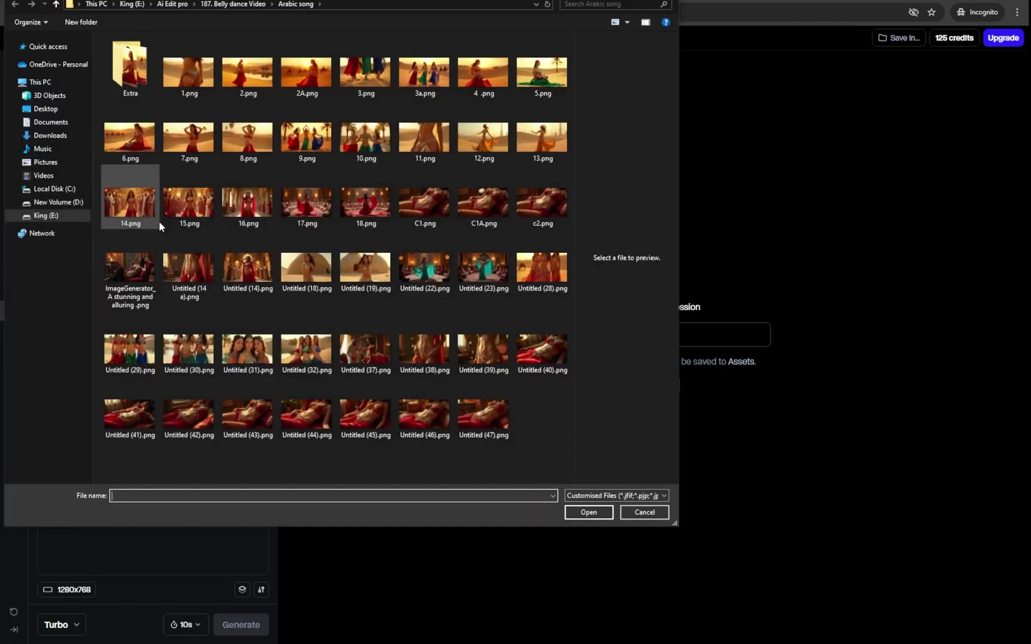
click(363, 143)
click(303, 142)
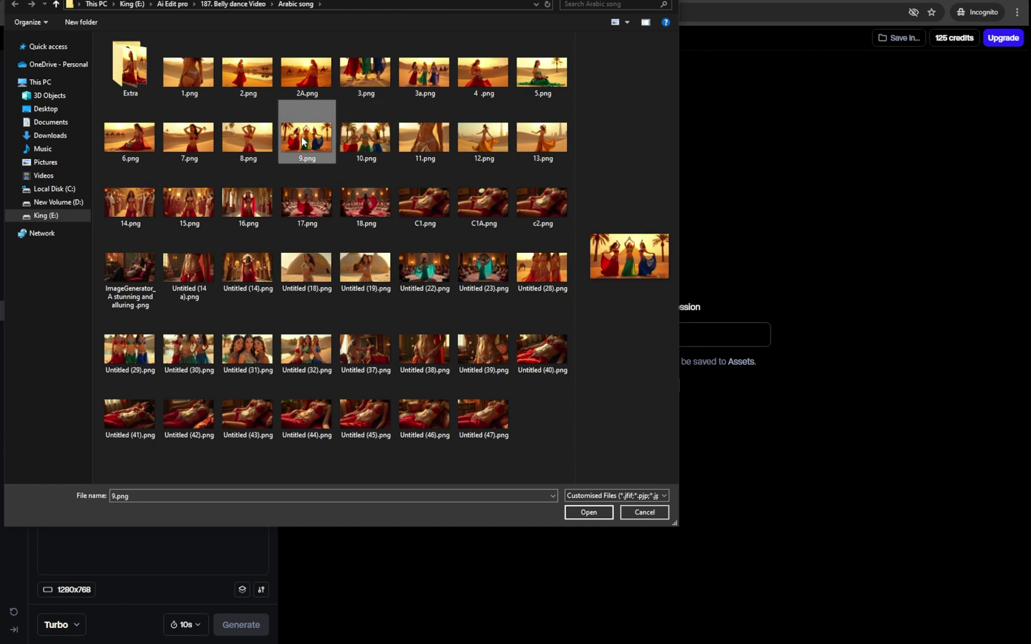
click(364, 141)
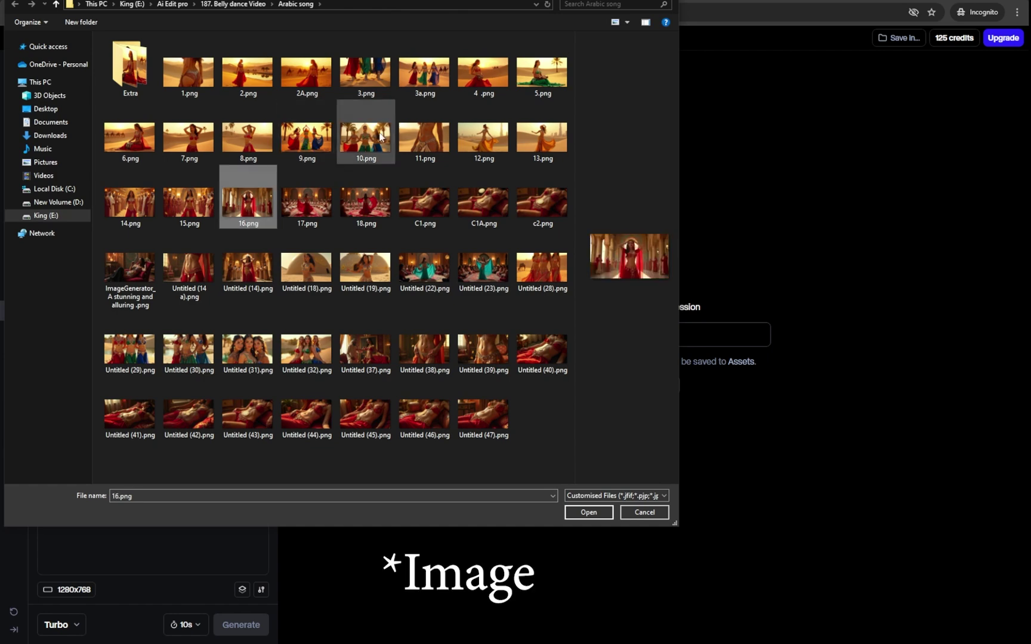
double_click(368, 140)
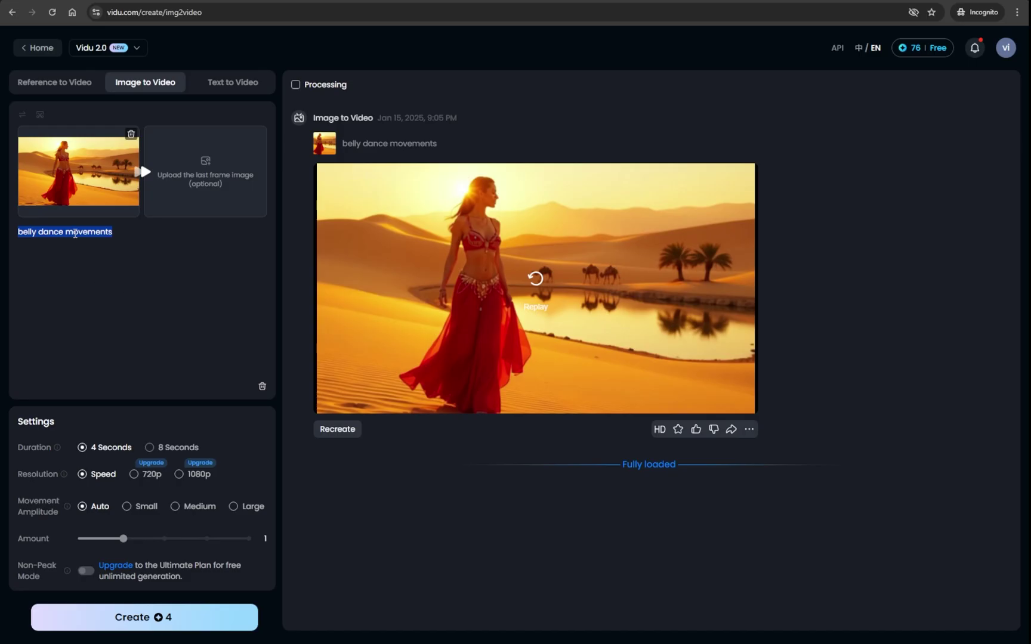
Step: Paste the 'belly dance movements, in fast dance style' prompt and start generating
right_click(74, 234)
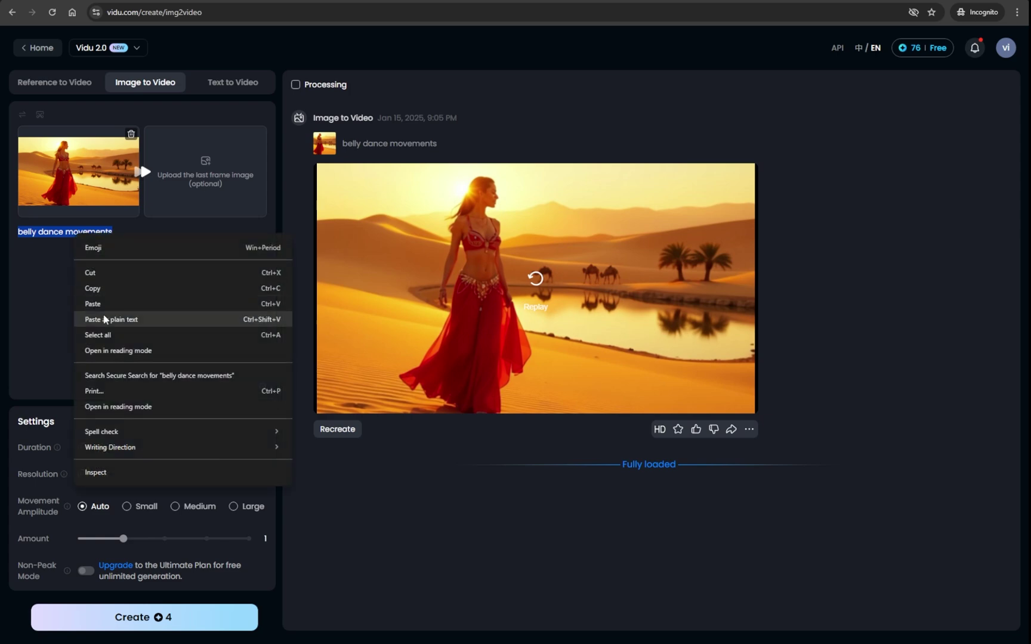
click(93, 288)
key(alt+Tab)
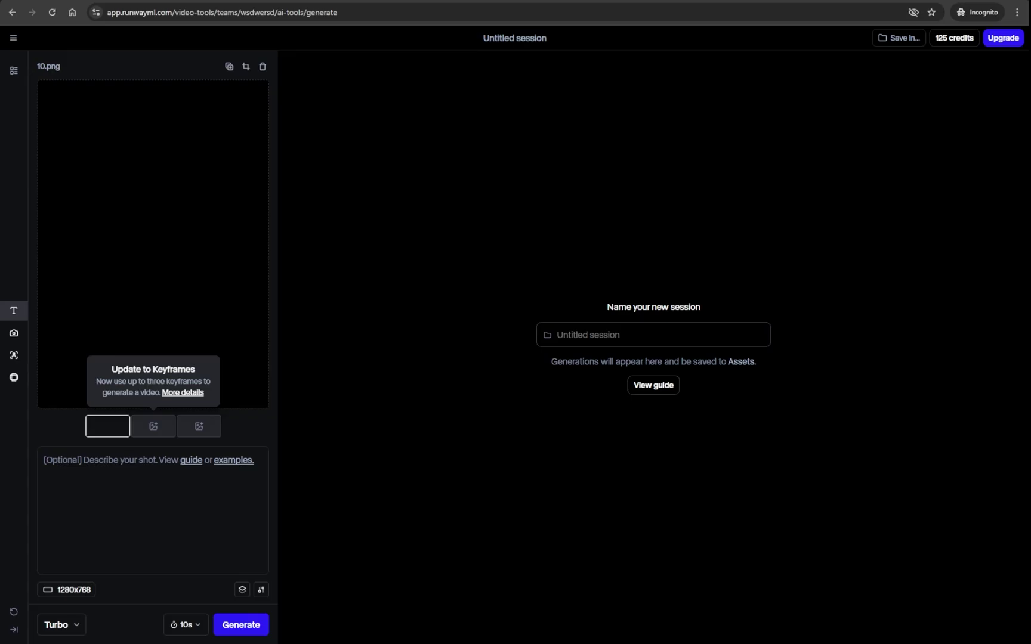
right_click(87, 477)
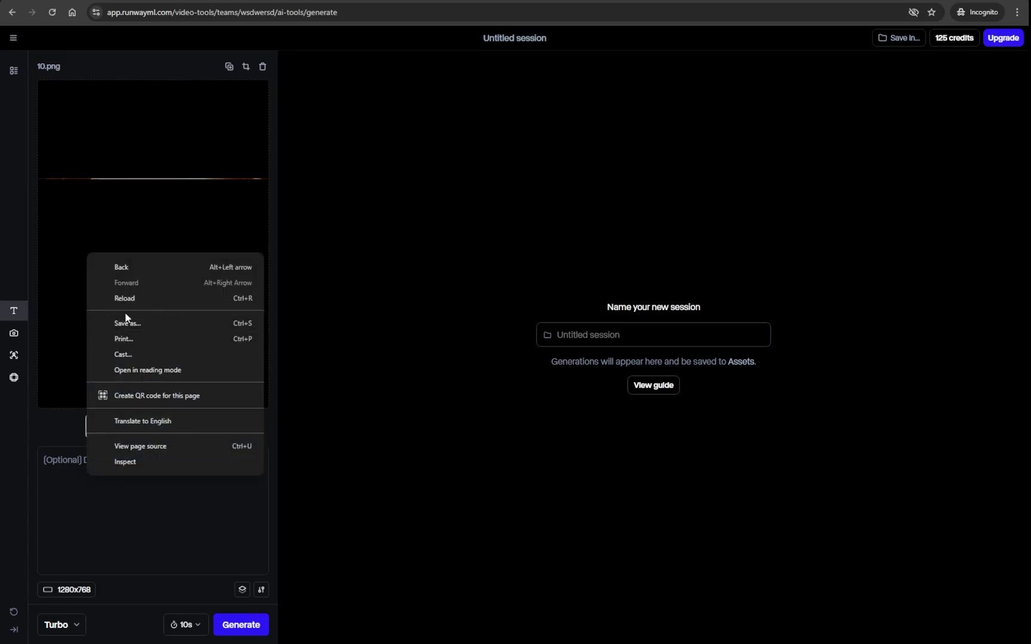
click(190, 481)
key(ctrl+v)
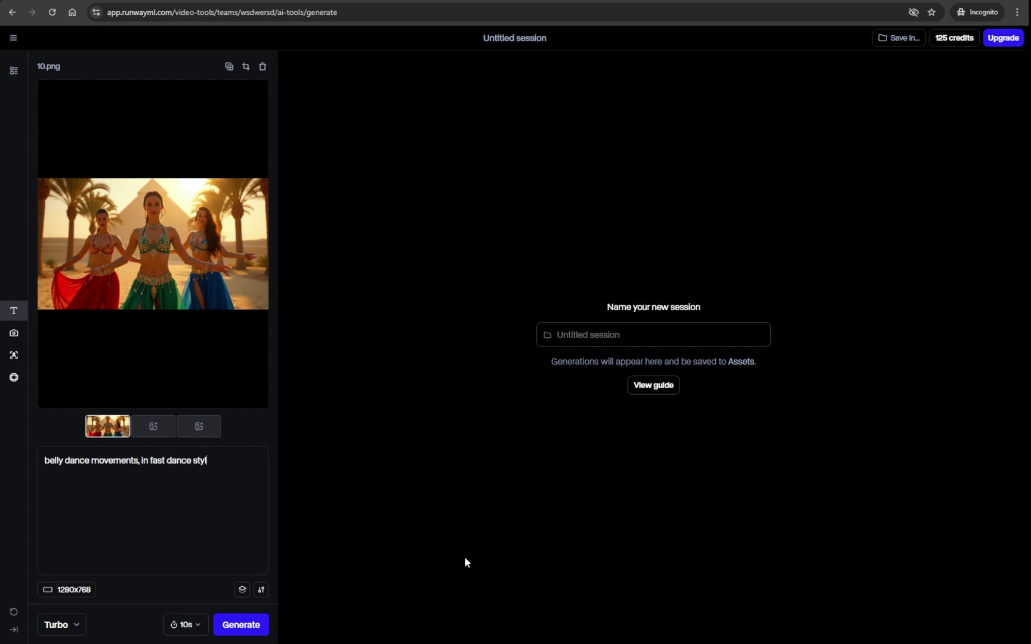
click(238, 629)
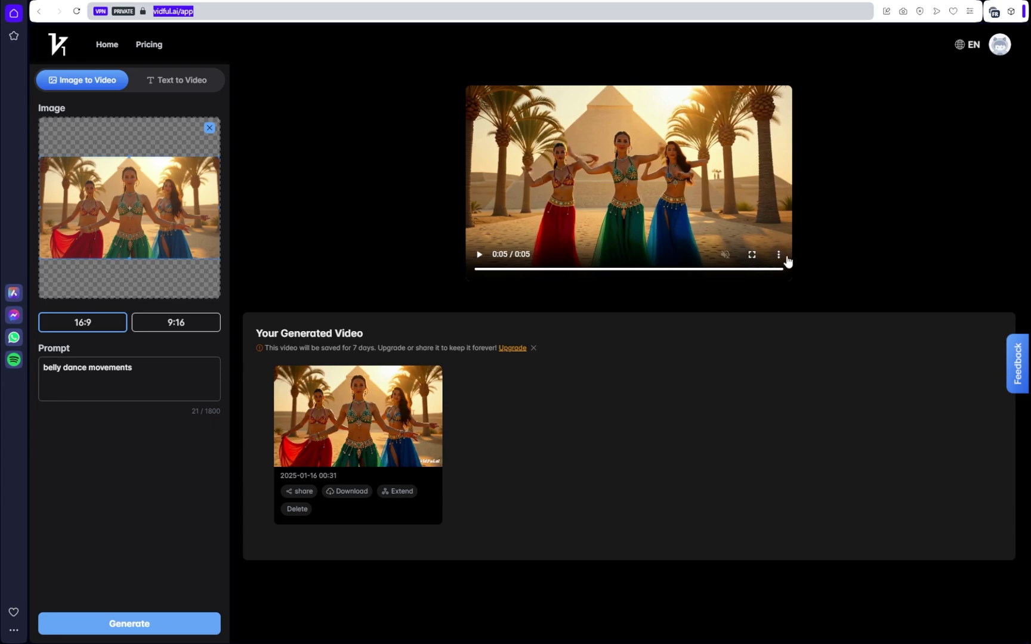
Step: Watch the Vidful pyramid-dancer clip full screen, then exit full screen
click(752, 254)
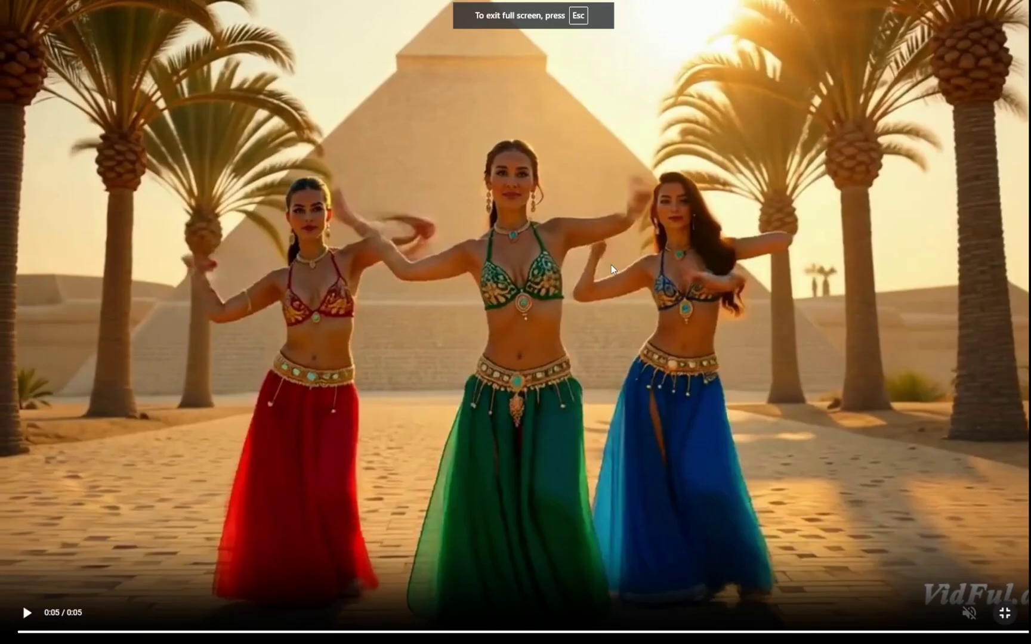
key(Escape)
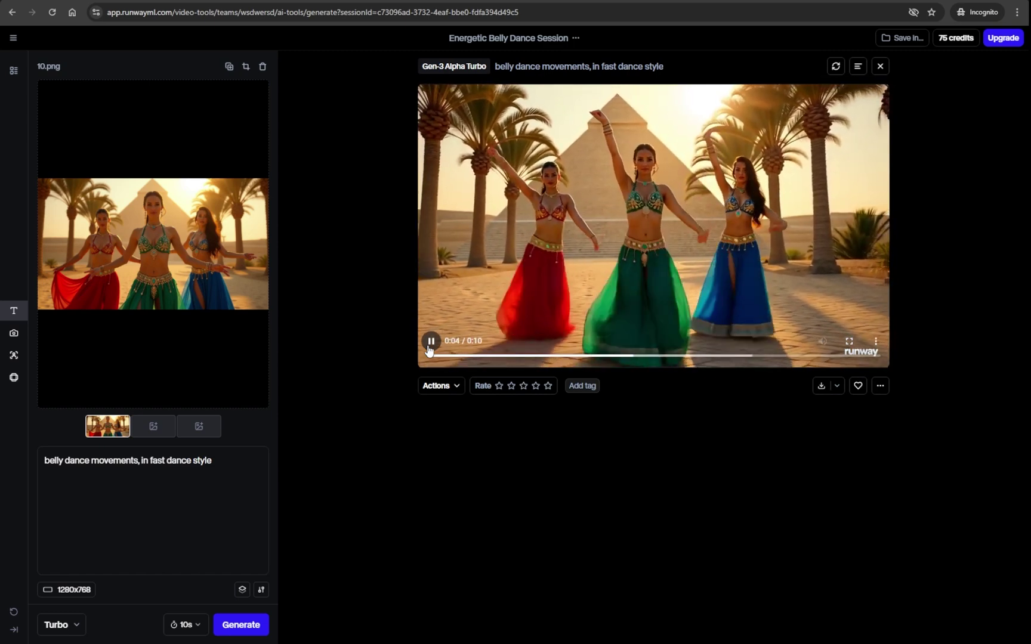
key(f)
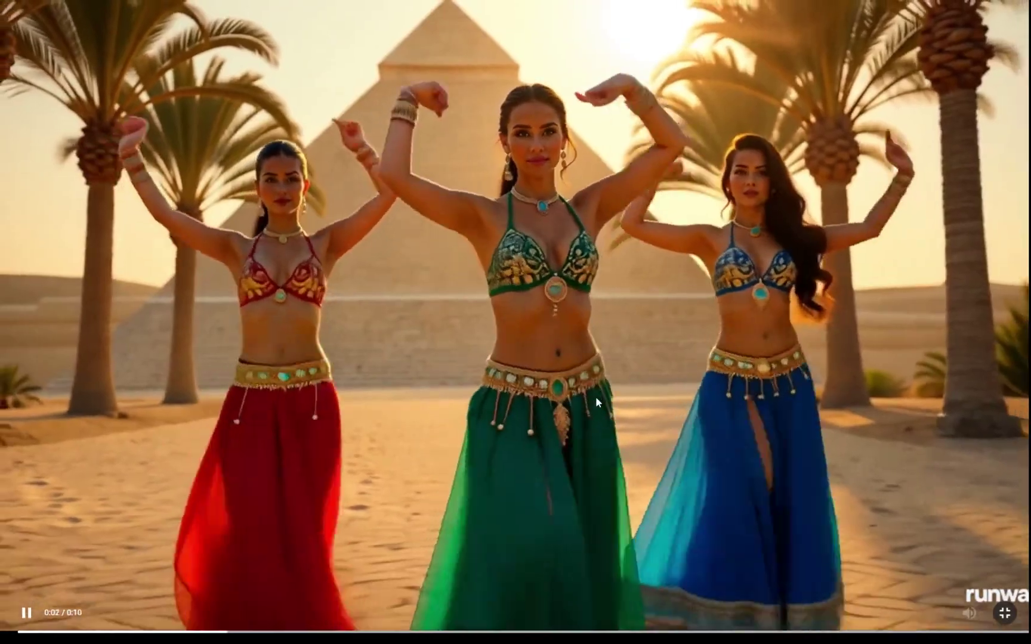
key(Escape)
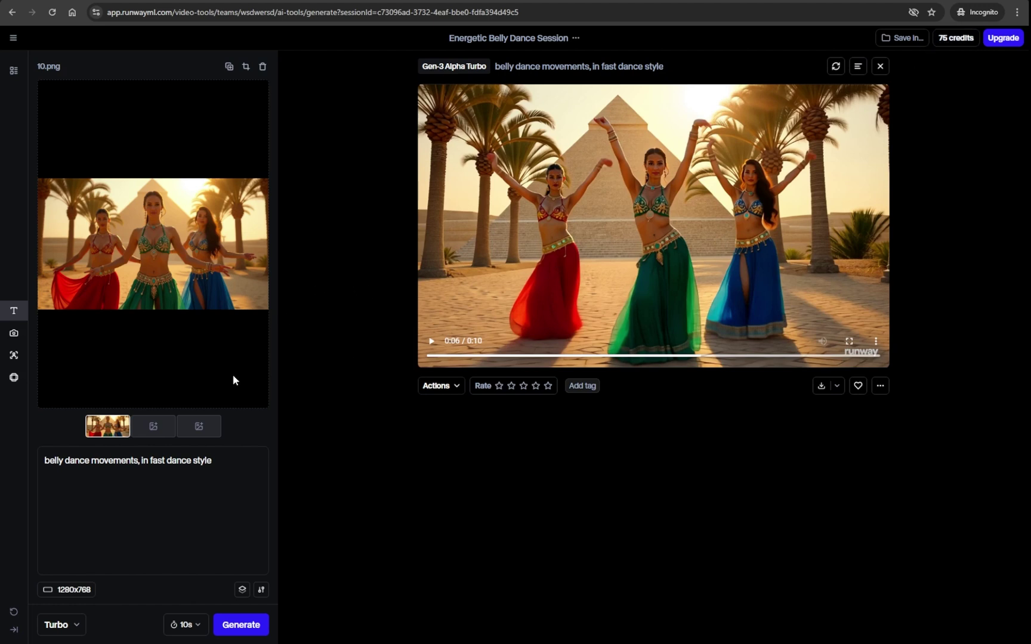
Step: Swap the reference for 'ImageGenerator_A stunning and alluring .png' and delete the old prompt text
click(114, 417)
click(153, 227)
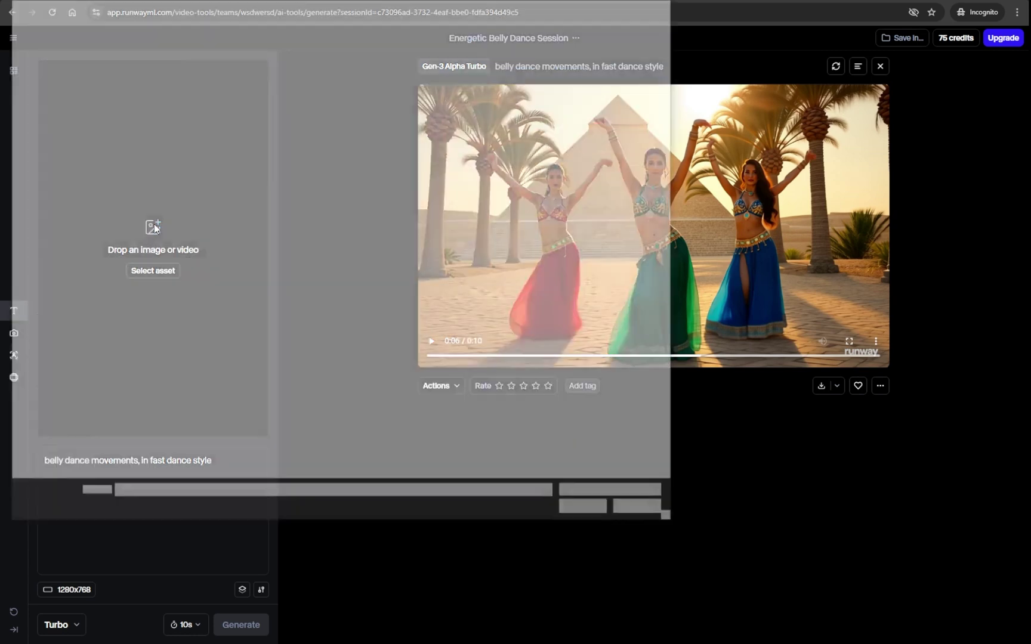
click(304, 203)
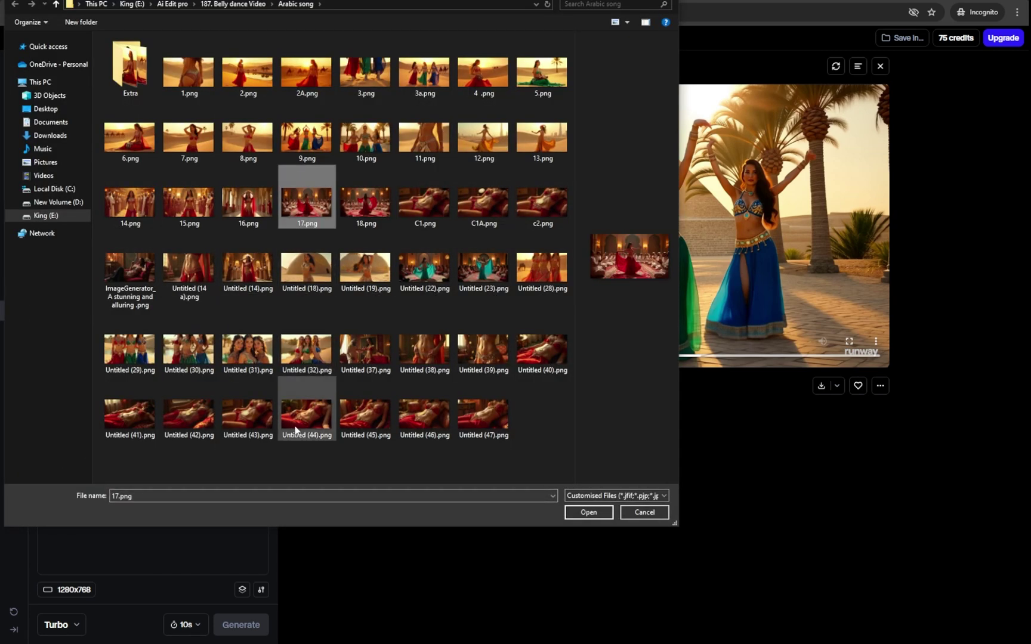
click(382, 355)
click(424, 355)
click(153, 269)
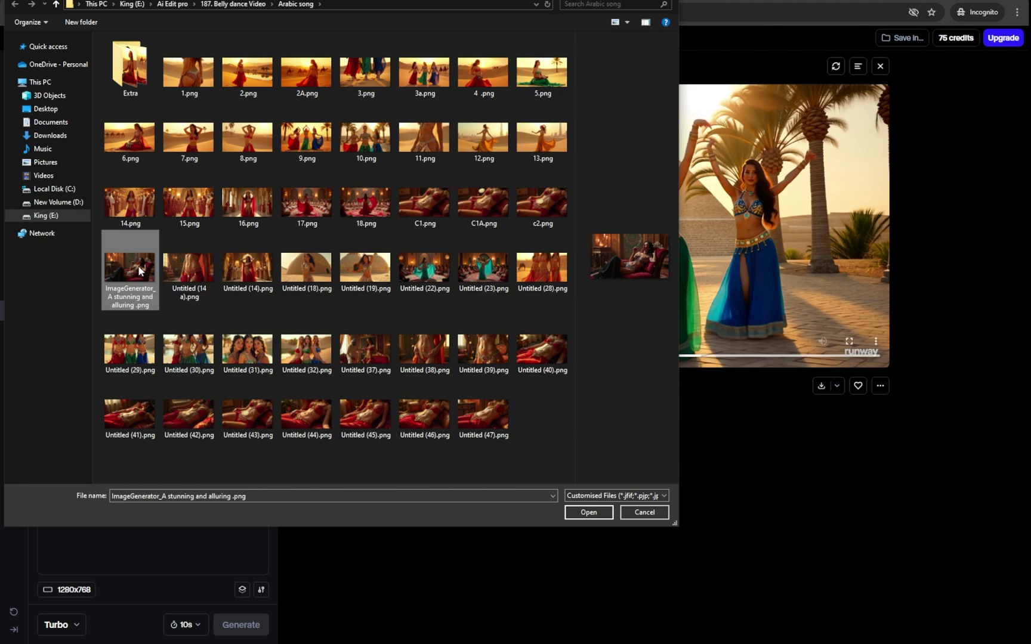
double_click(140, 269)
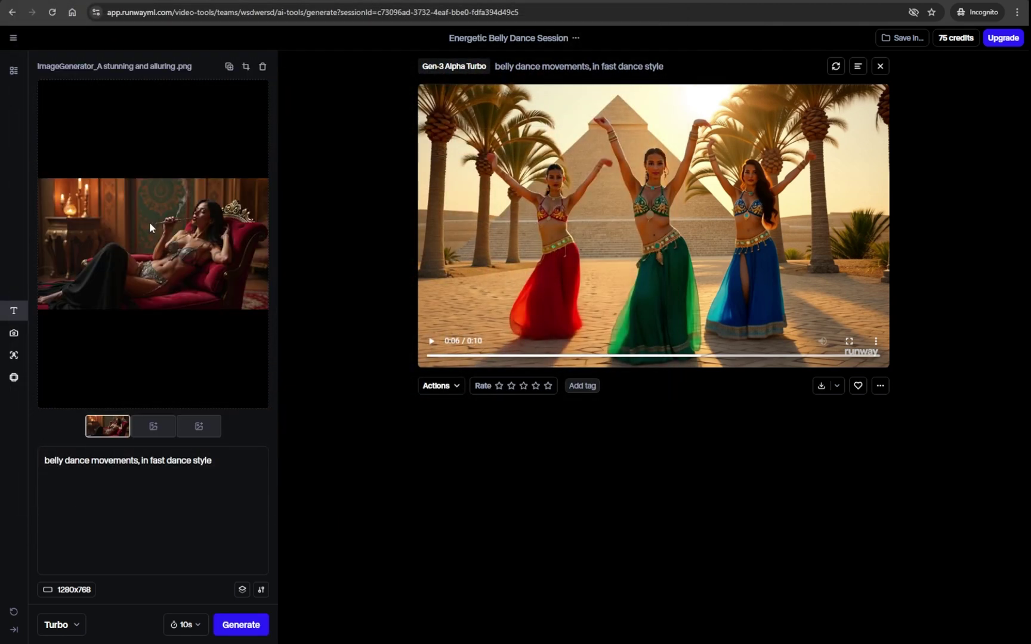
key(ctrl+a)
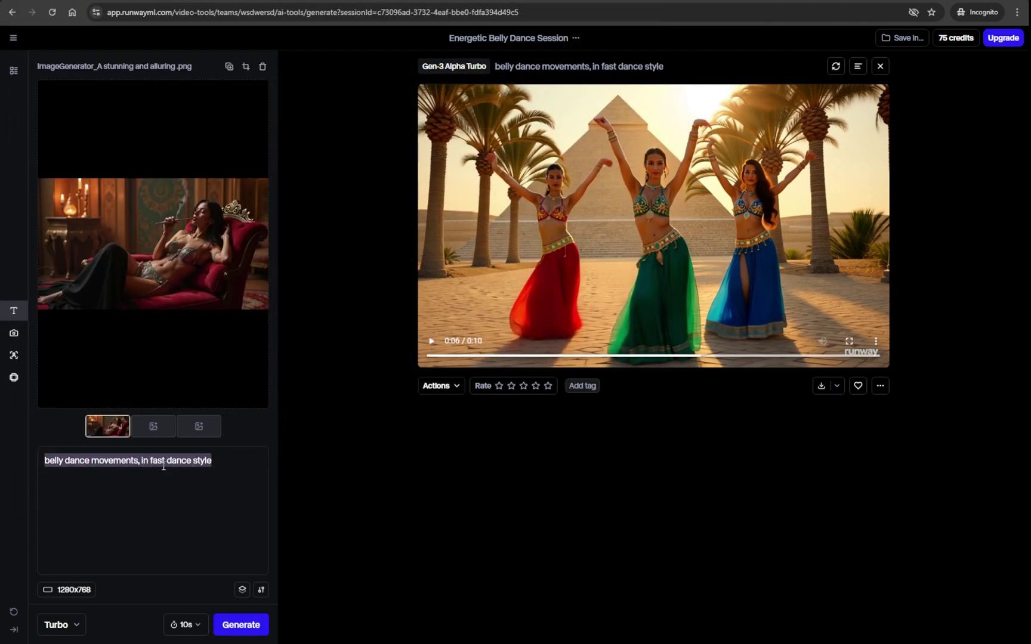
key(BackSpace)
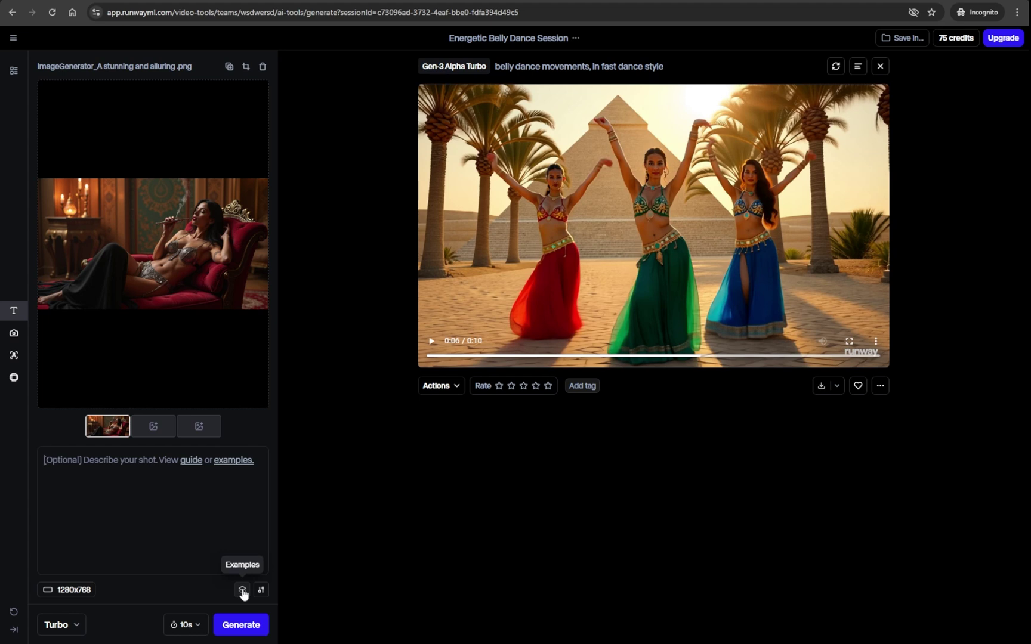
Step: Apply the Close-up Orbit Left example prompt with 'the girl' replacing its subject placeholder
click(242, 593)
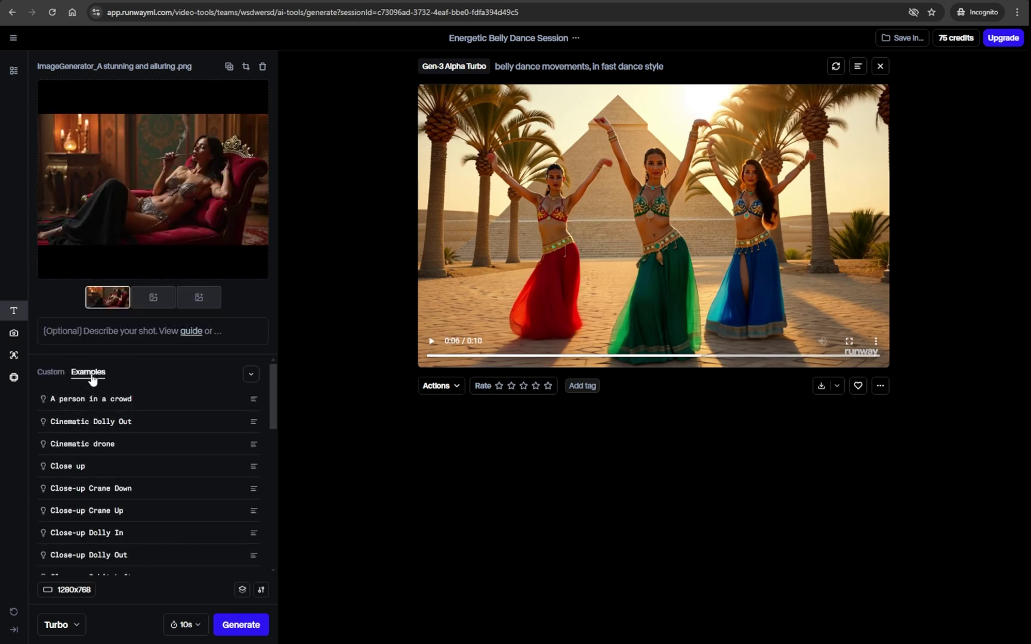
scroll(99, 408, down, 1)
scroll(98, 408, down, 10)
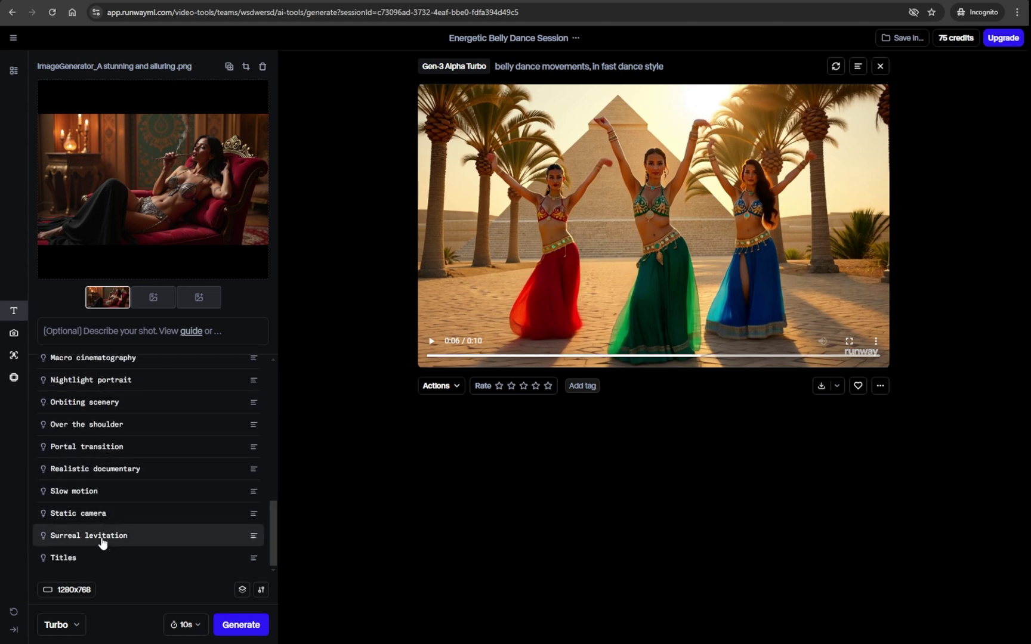
scroll(100, 519, up, 10)
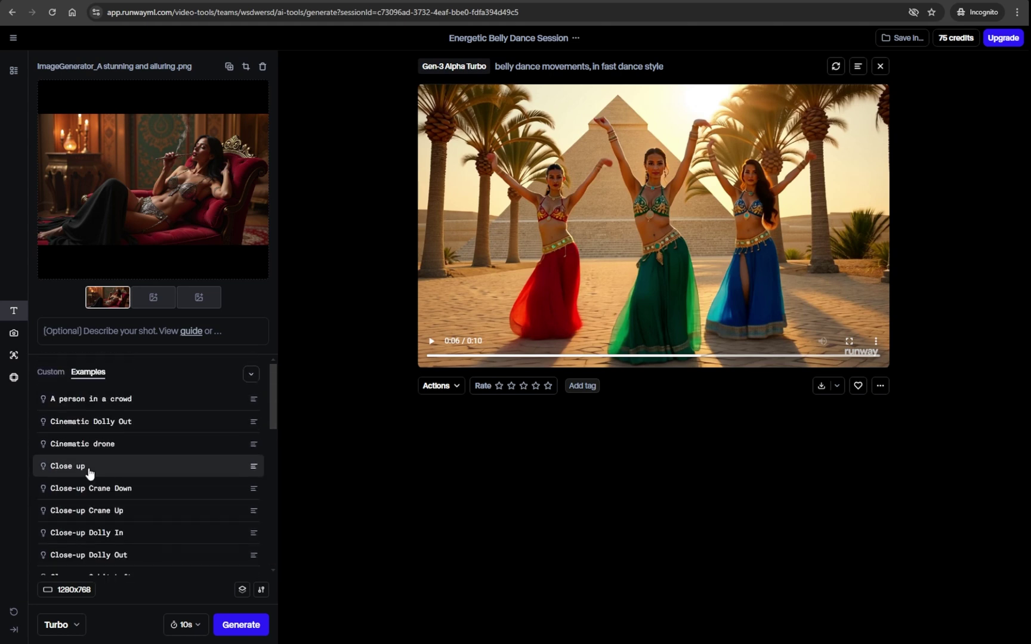
scroll(90, 525, down, 4)
scroll(159, 504, up, 2)
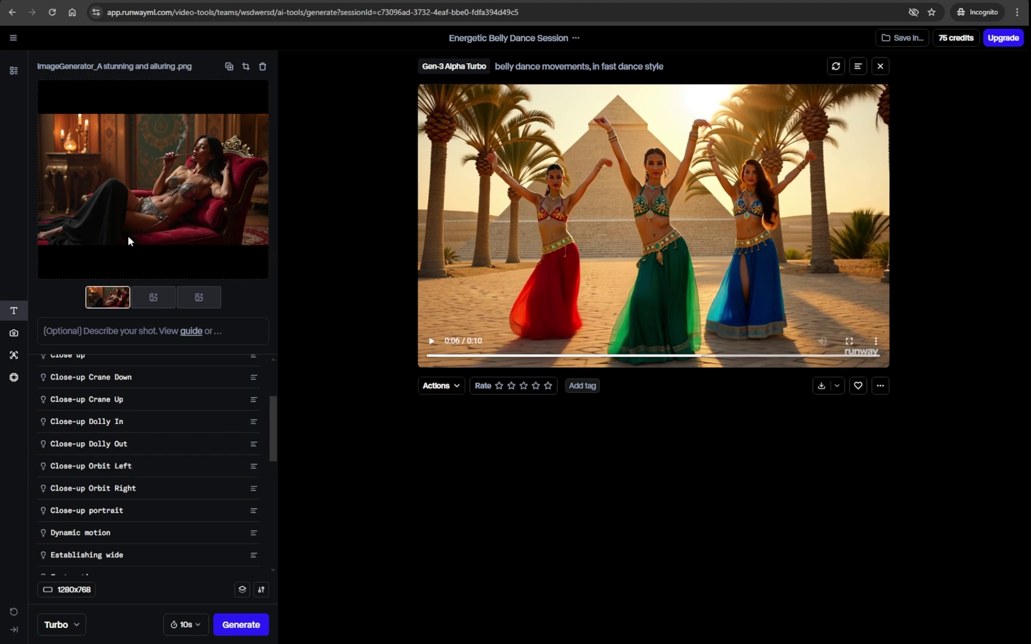
click(92, 470)
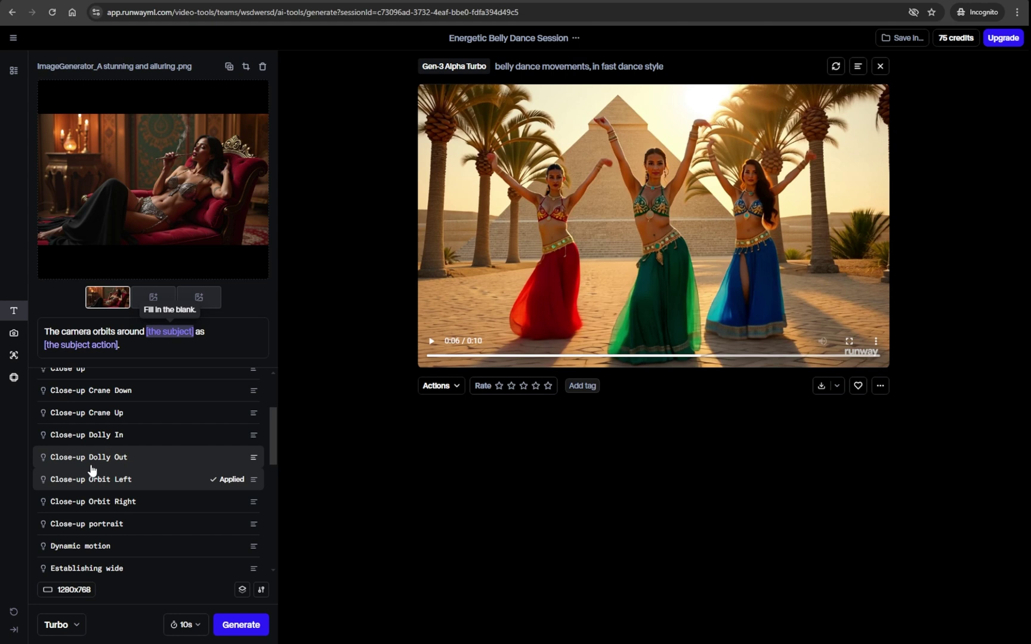
click(228, 336)
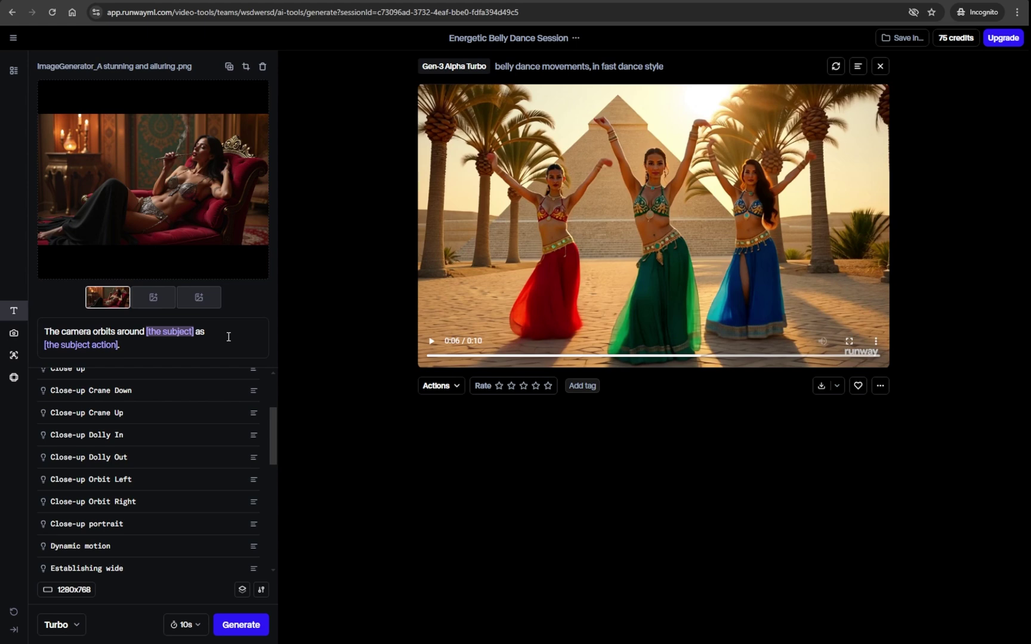
text(the girl)
key(alt+Tab)
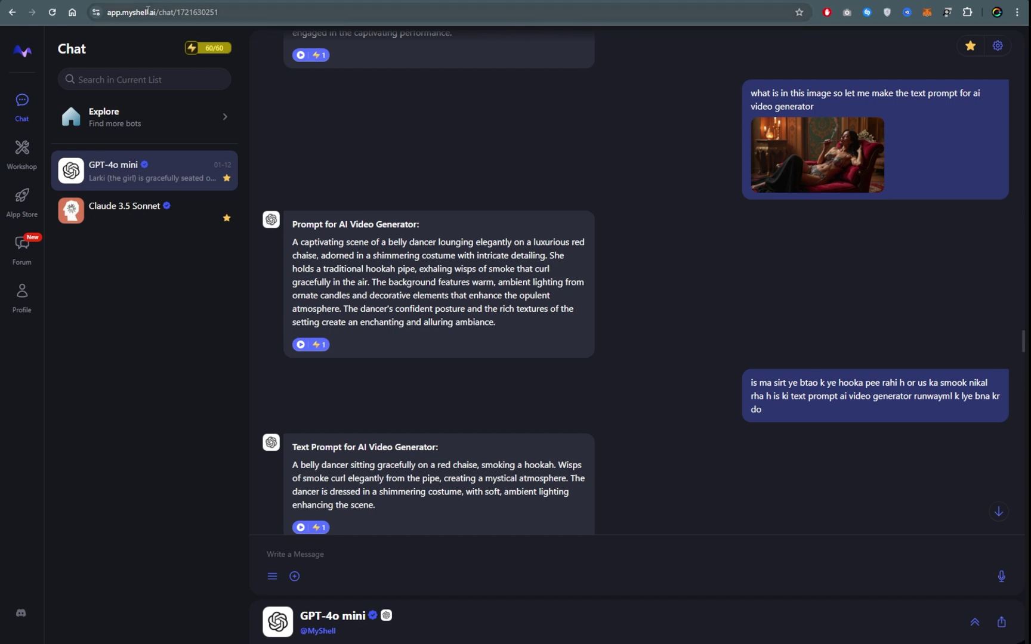
Step: Select and copy the 'smoking a hookah' phrase from the GPT-4o mini Text Prompt reply
drag(155, 9, 113, 9)
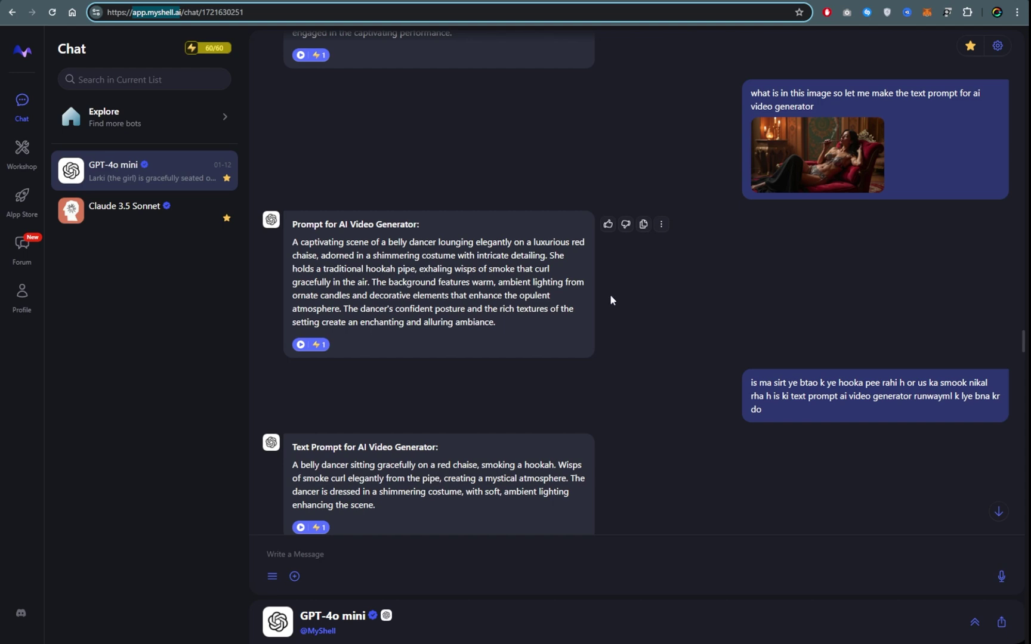
scroll(610, 299, down, 4)
scroll(429, 330, up, 4)
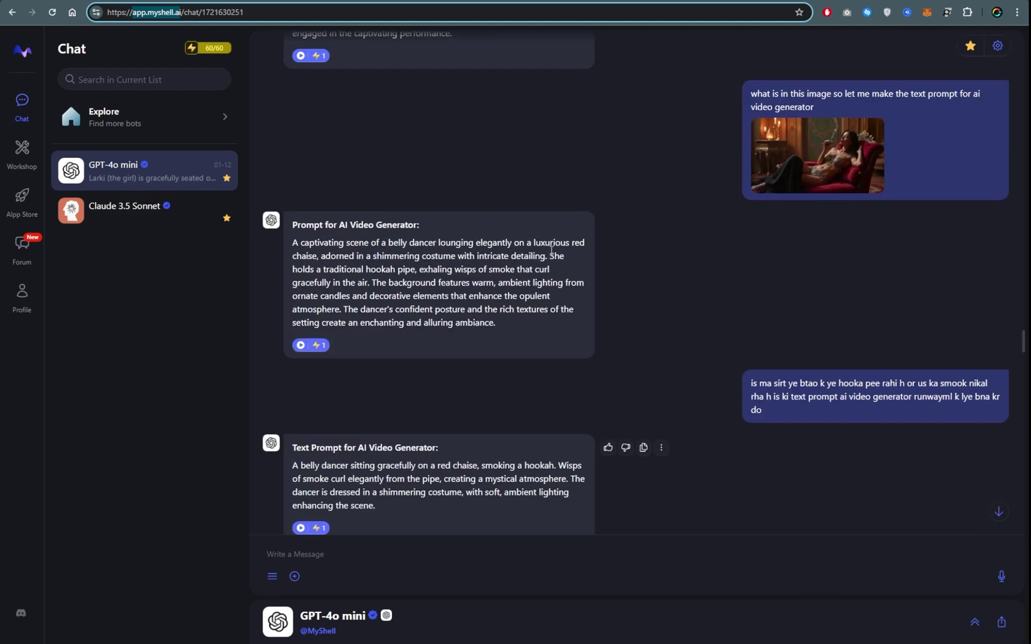
drag(292, 465, 458, 465)
click(652, 506)
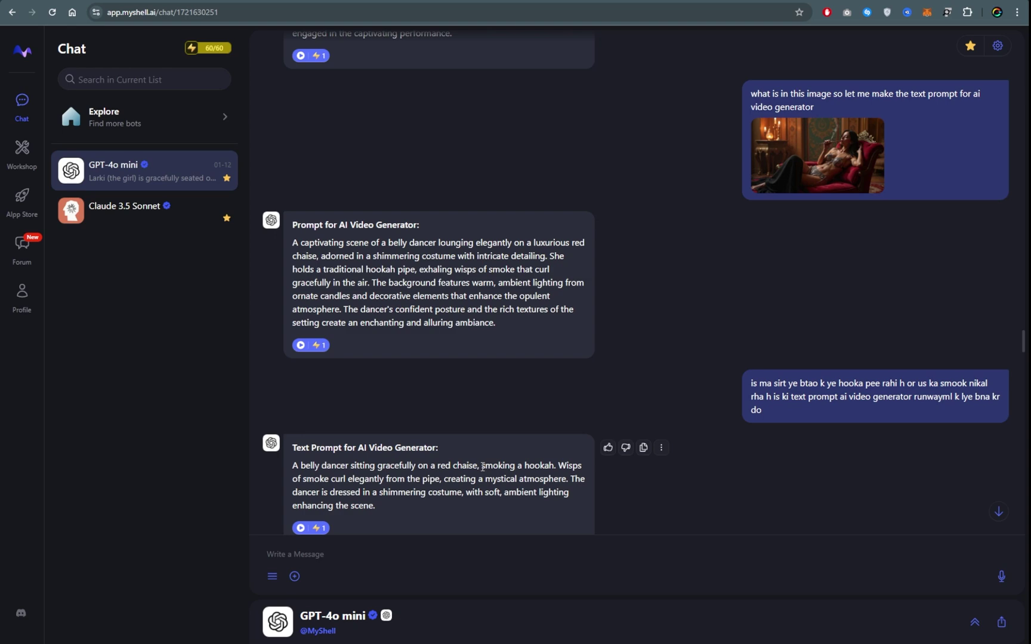
drag(482, 467, 541, 465)
right_click(538, 468)
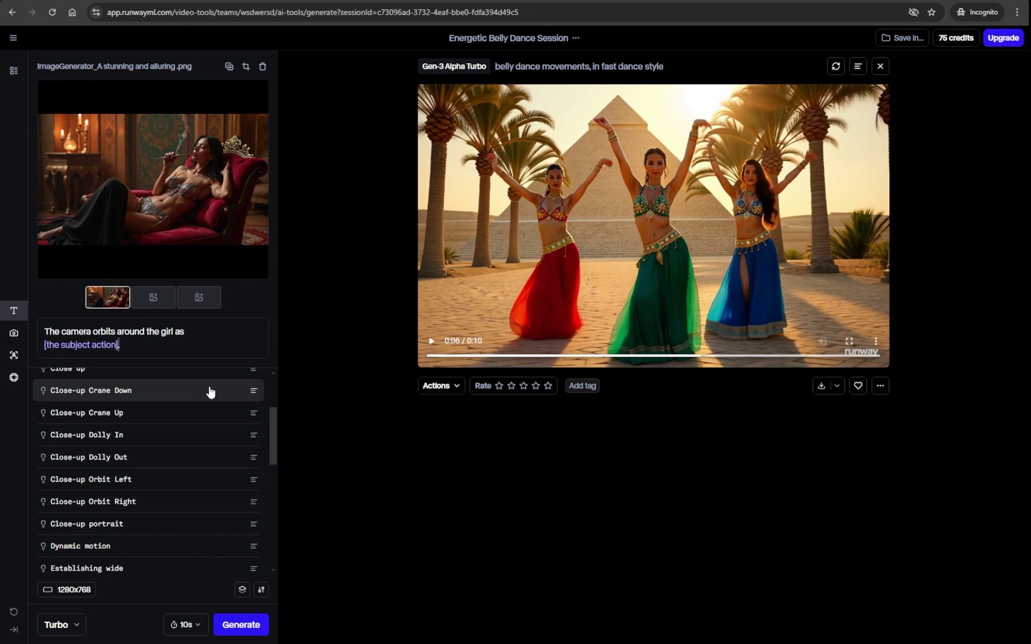
Step: Replace the action placeholder at the end of the prompt with 'smoking a hookah'
text(smoking a hookah)
key(ctrl+z)
text(smoking a hookah)
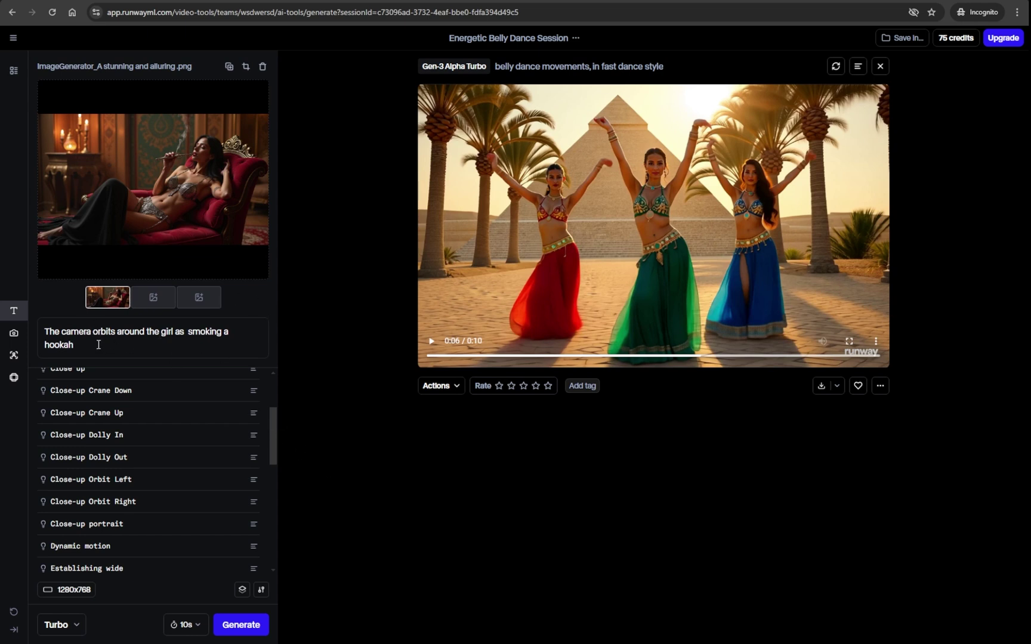
Step: Set camera motion: horizontal -3.9, vertical 7.3, pan 8.3, tilt -6.2, zoom 10, roll 7.2
click(13, 334)
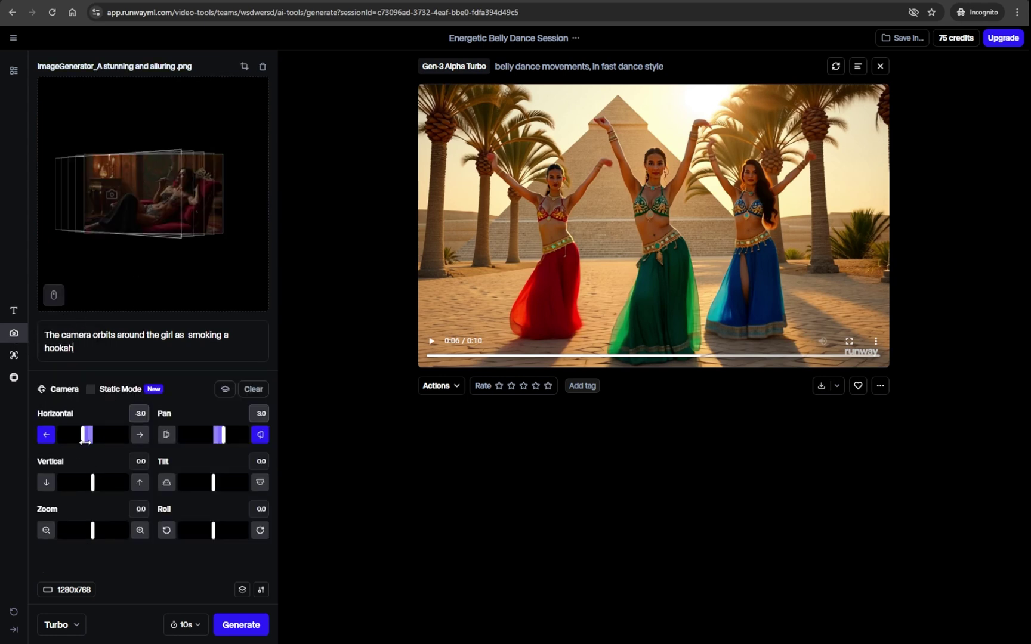
mouse_move(88, 431)
mouse_down()
mouse_move(146, 437)
mouse_move(65, 435)
mouse_move(121, 435)
mouse_move(81, 439)
mouse_up()
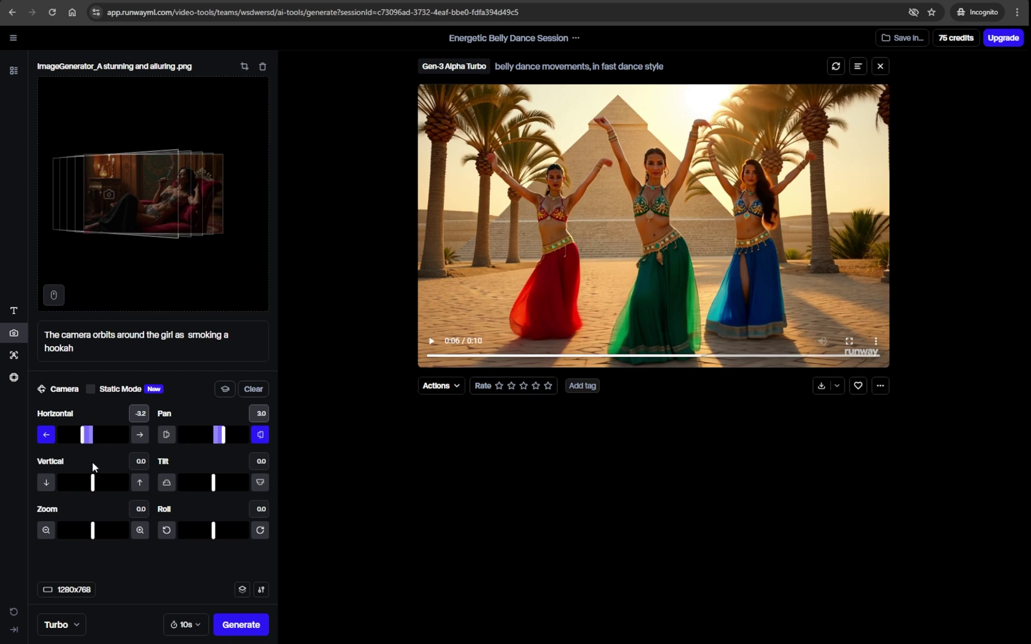
mouse_move(92, 482)
mouse_down()
mouse_move(110, 474)
mouse_move(90, 473)
mouse_move(107, 473)
mouse_up()
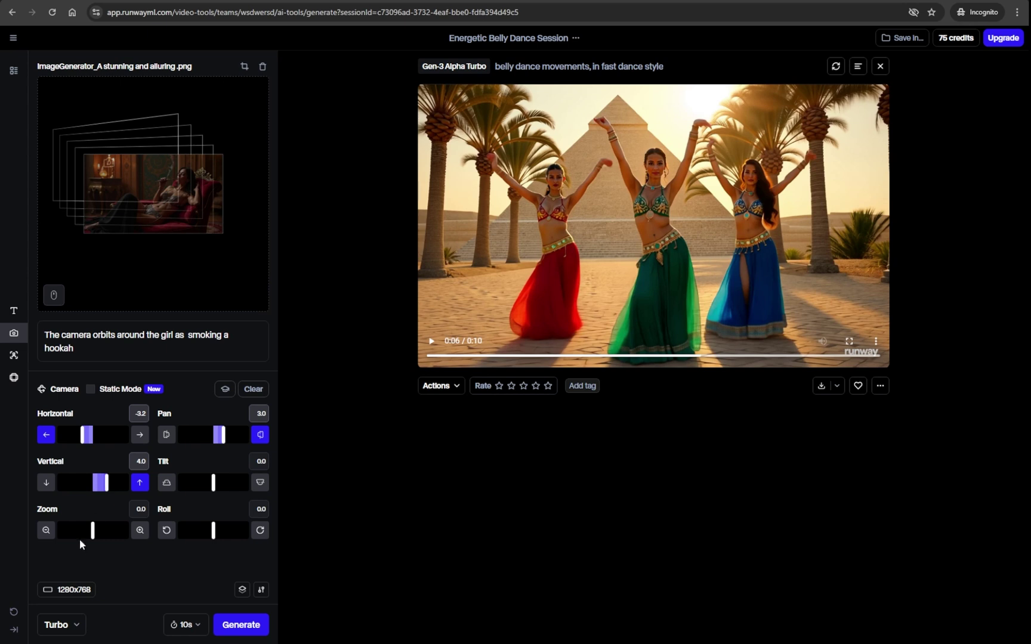
drag(94, 528, 139, 529)
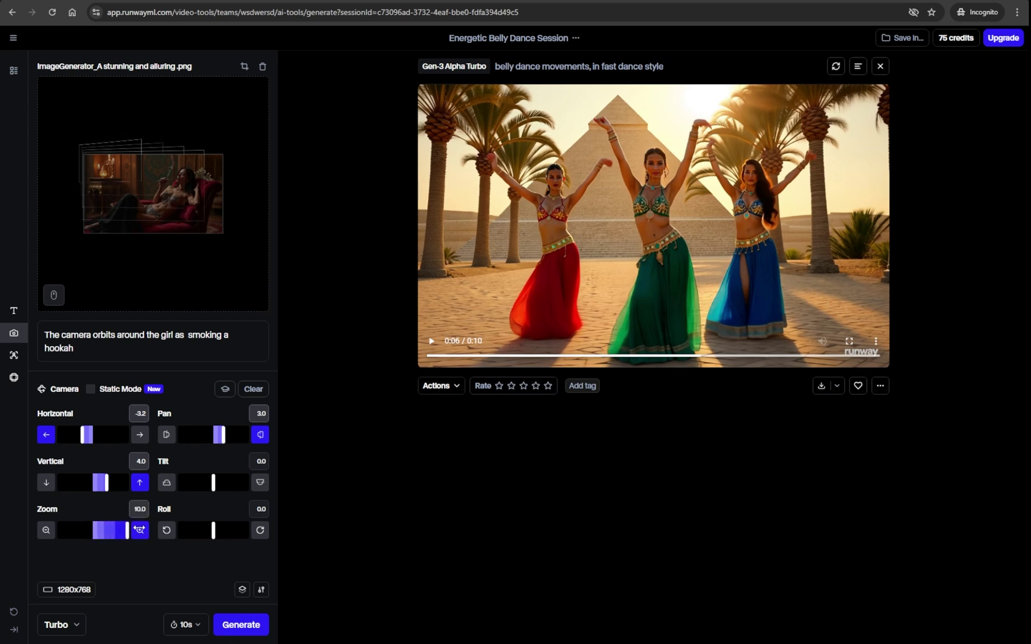
drag(108, 483, 116, 483)
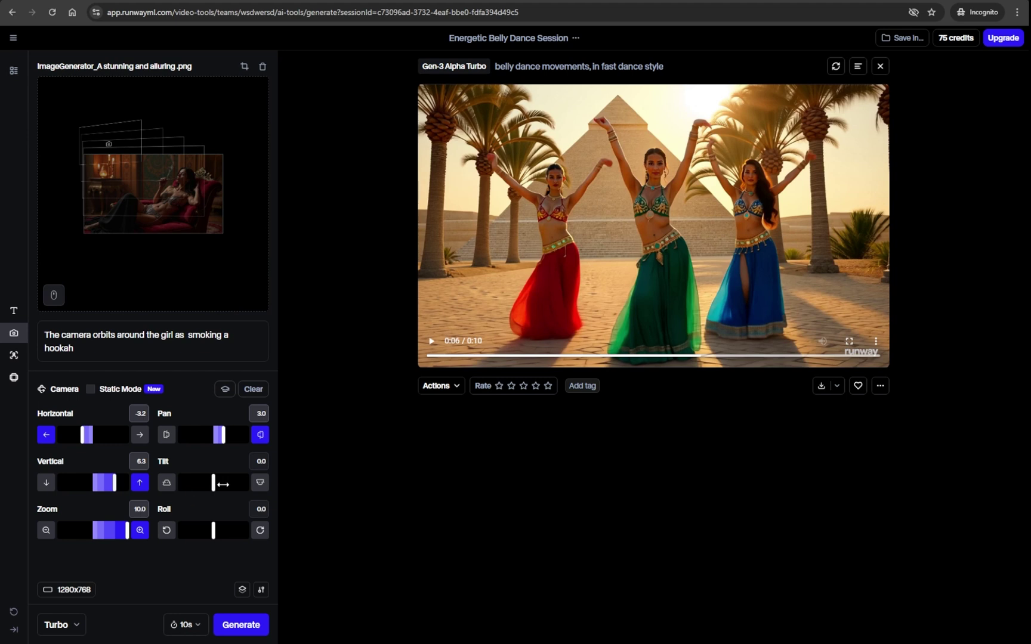
mouse_move(221, 430)
mouse_down()
mouse_move(175, 431)
mouse_move(254, 431)
mouse_move(192, 434)
mouse_move(248, 434)
mouse_move(202, 435)
mouse_move(218, 435)
mouse_up()
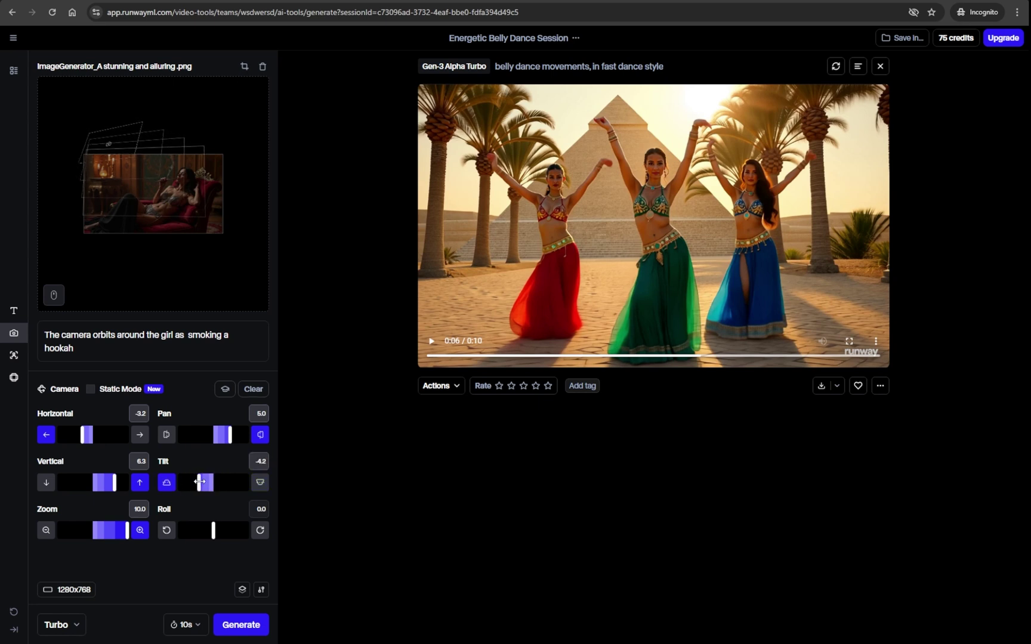
mouse_move(191, 481)
mouse_down()
mouse_move(178, 481)
mouse_move(237, 472)
mouse_move(199, 472)
mouse_up()
mouse_move(112, 483)
mouse_down()
mouse_move(74, 484)
mouse_move(118, 483)
mouse_up()
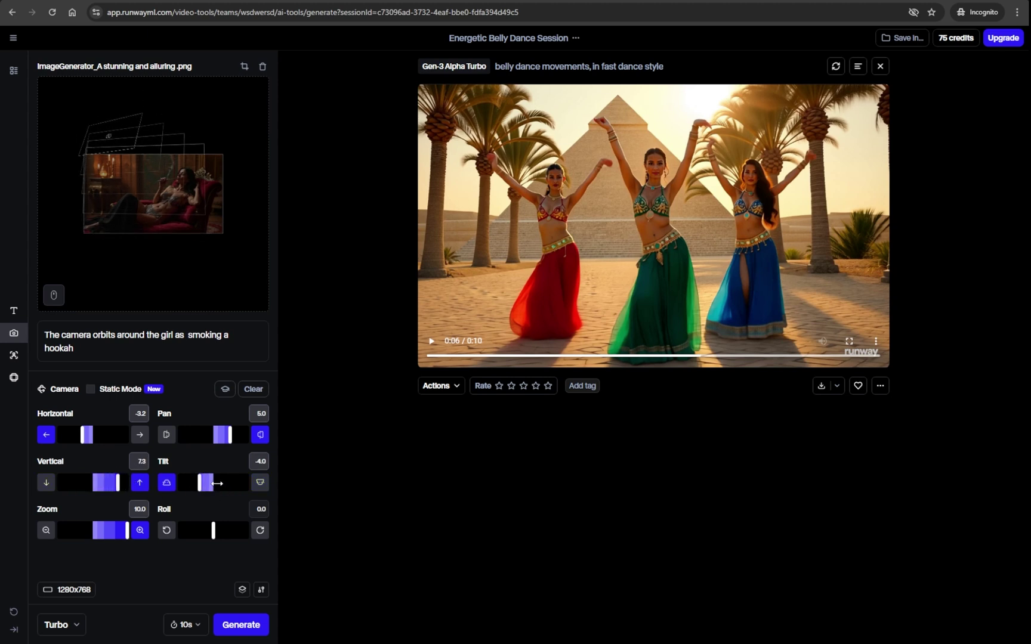
mouse_move(200, 485)
mouse_down()
mouse_move(225, 483)
mouse_move(175, 479)
mouse_move(222, 482)
mouse_move(188, 482)
mouse_up()
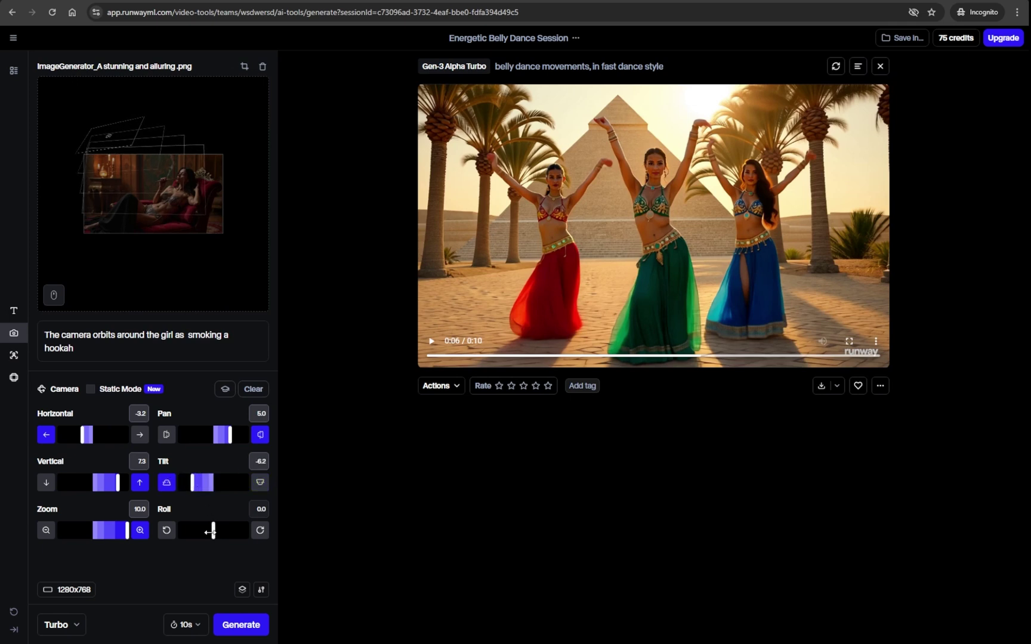
drag(214, 532, 240, 531)
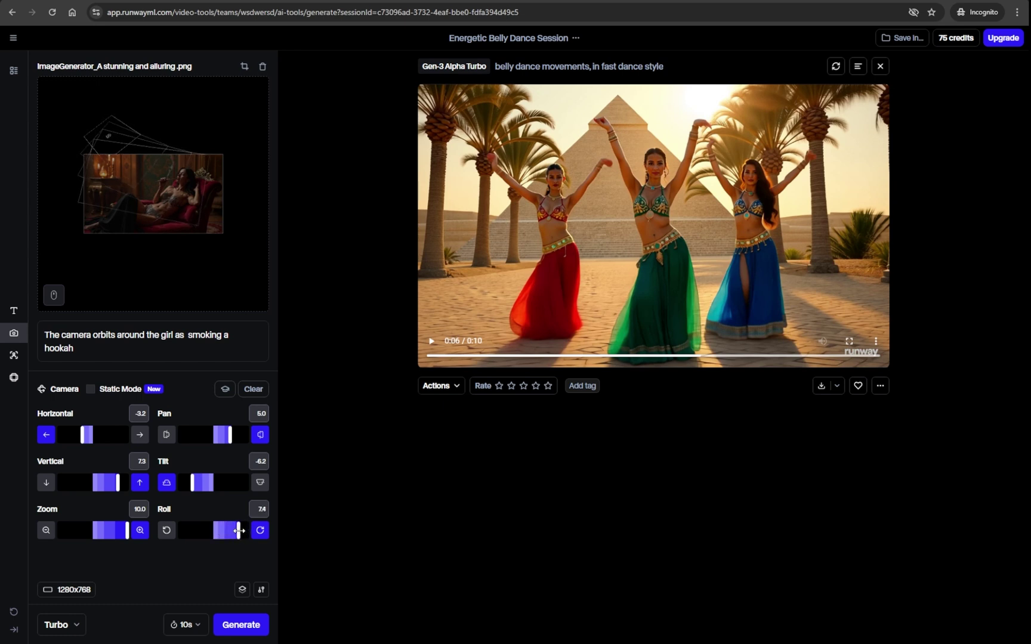
drag(230, 434, 241, 434)
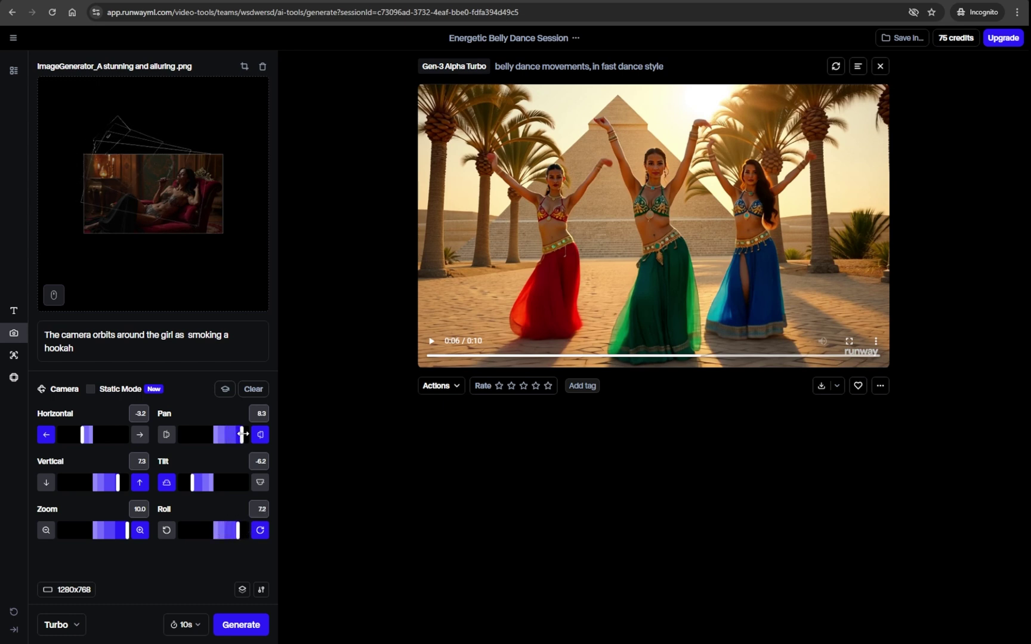
drag(86, 431, 79, 434)
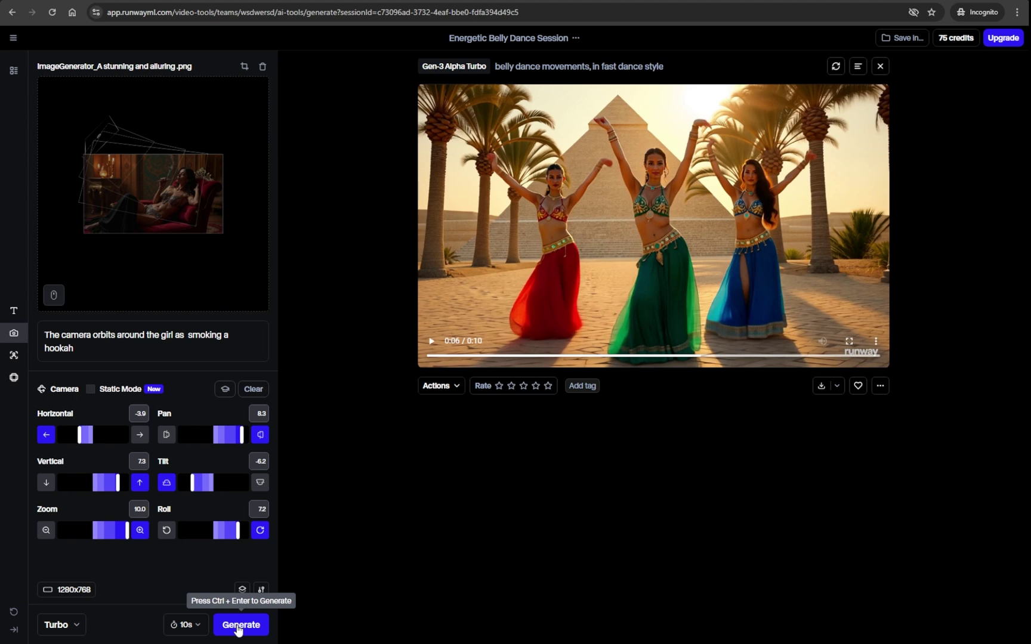
Step: Generate the 10-second Gen-3 Alpha Turbo hookah clip and scroll down to view it
click(239, 625)
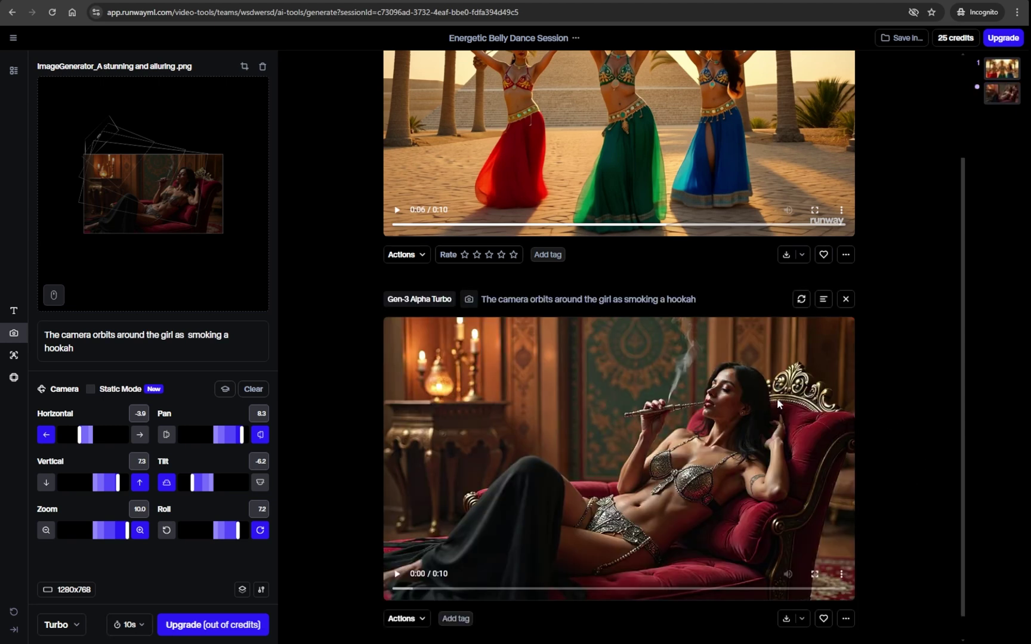
scroll(652, 401, down, 1)
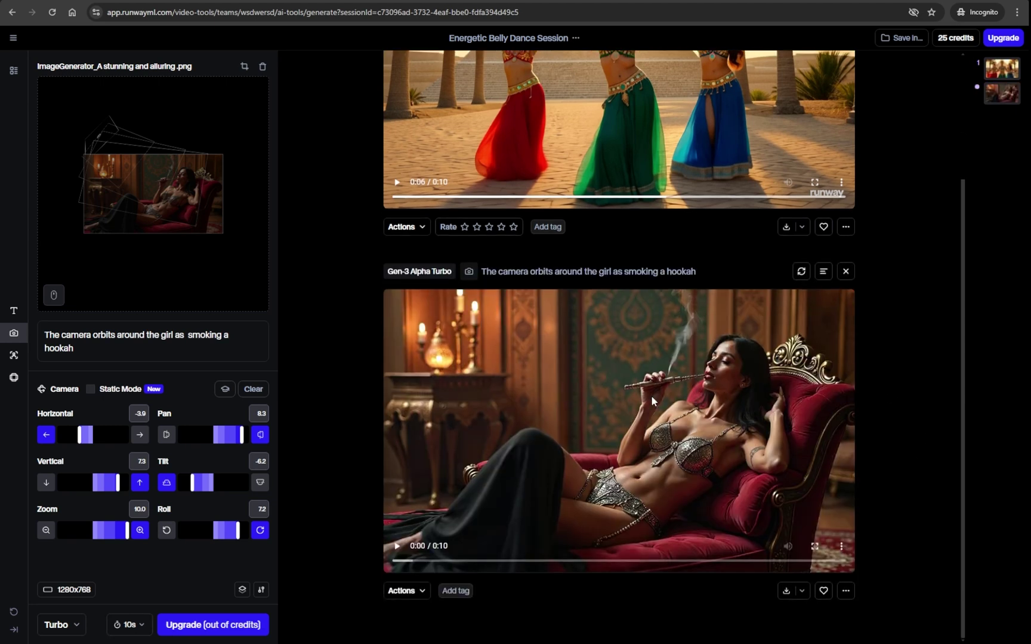
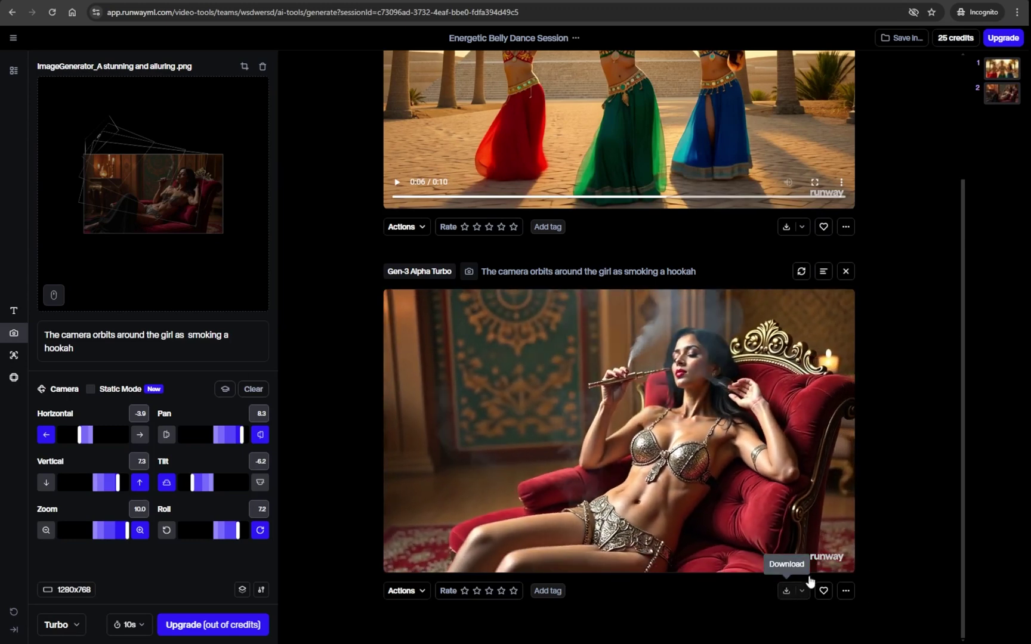
Step: Return from the generation session to the Runway dashboard and log out of the account
click(14, 39)
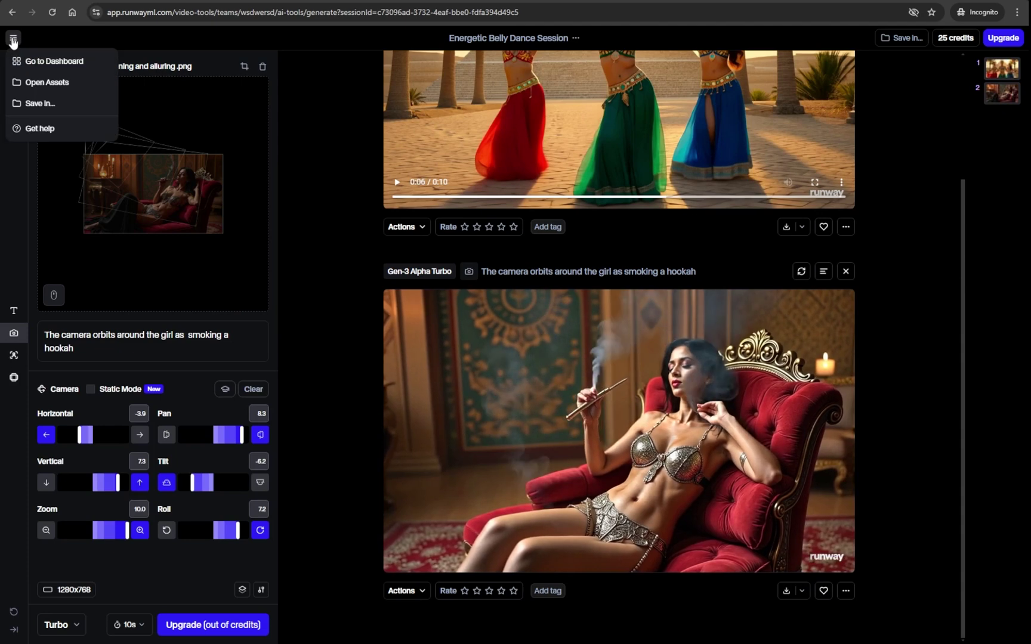
click(53, 61)
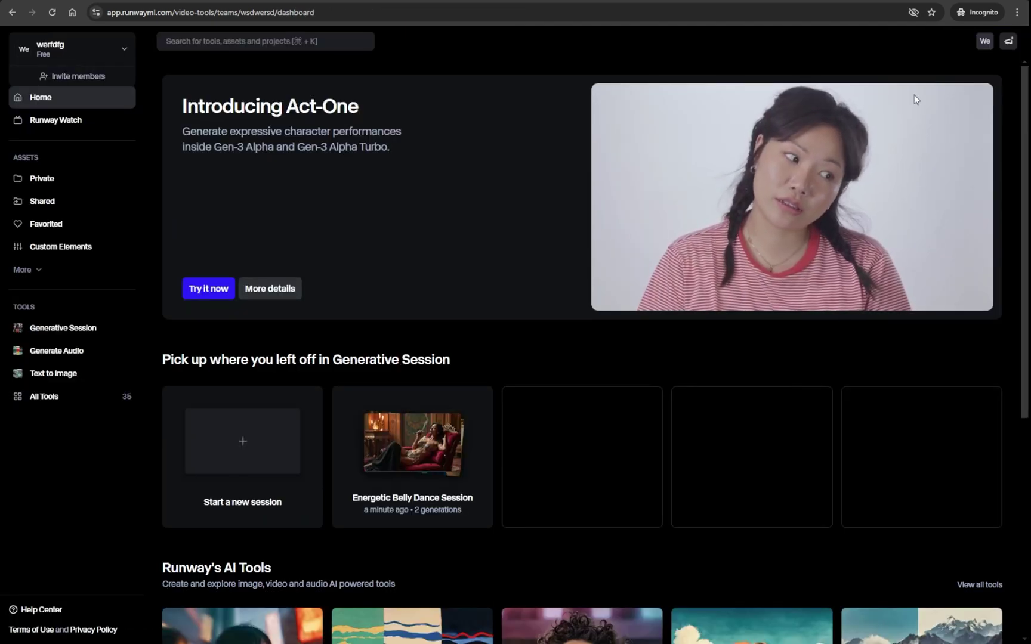
click(985, 41)
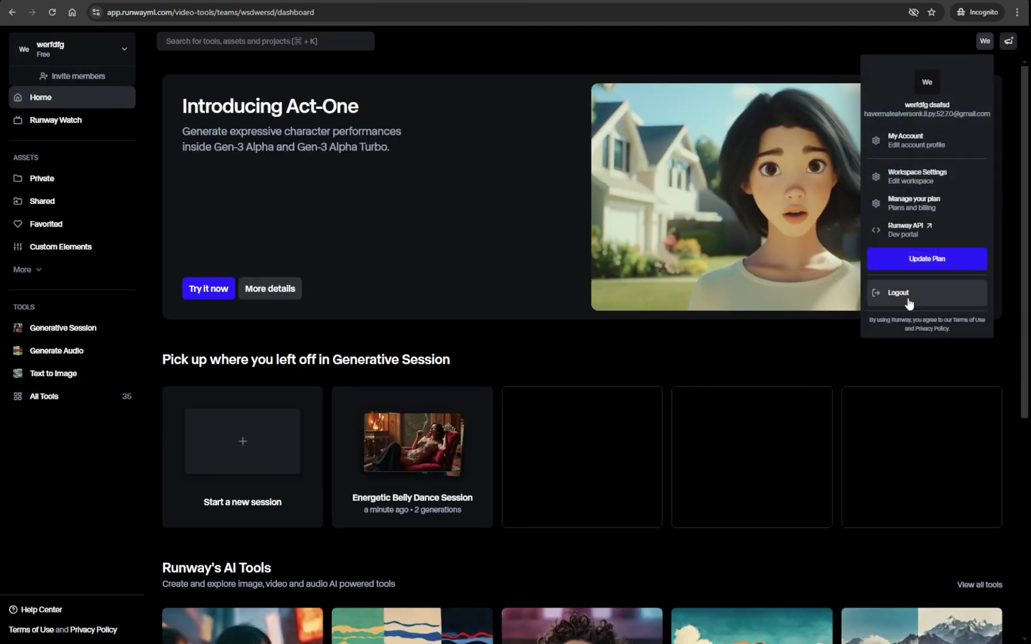
click(877, 293)
Step: Switch to creating a new account, dismiss the verification message and select the temporary email address
click(821, 203)
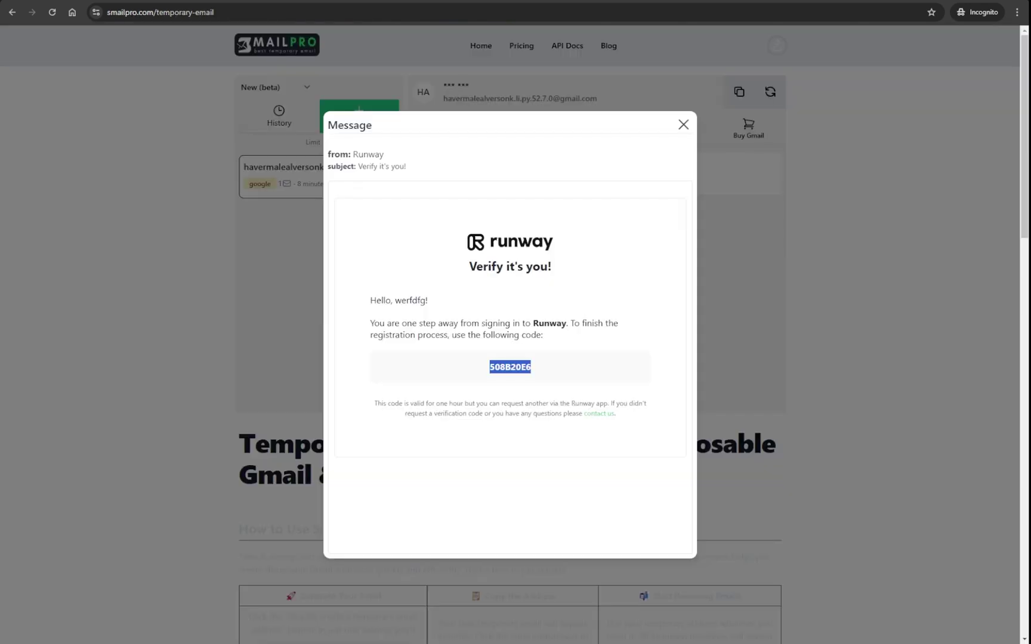
click(684, 125)
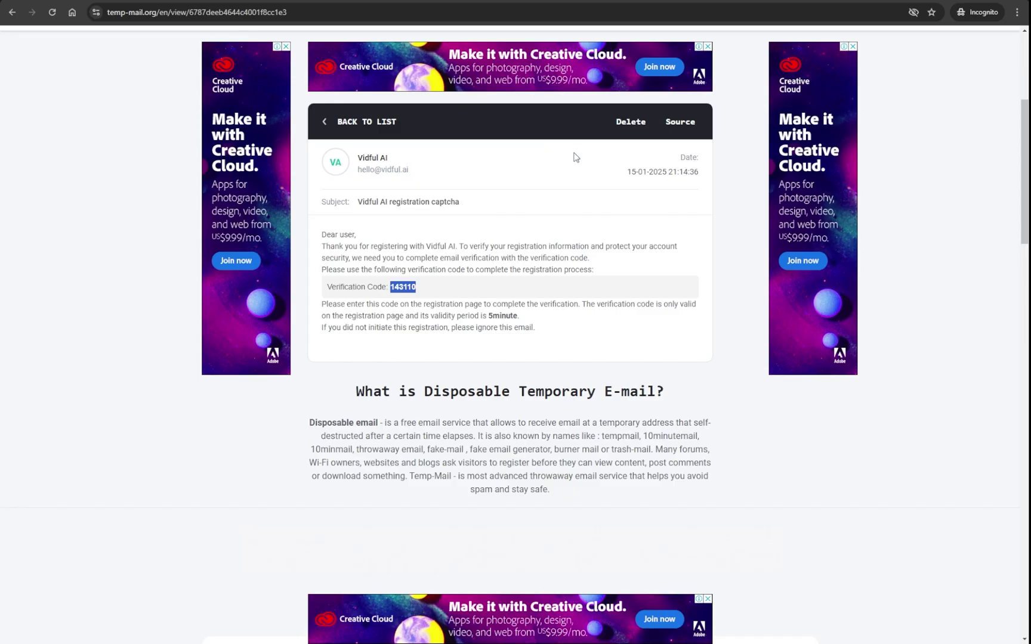
scroll(360, 127, up, 5)
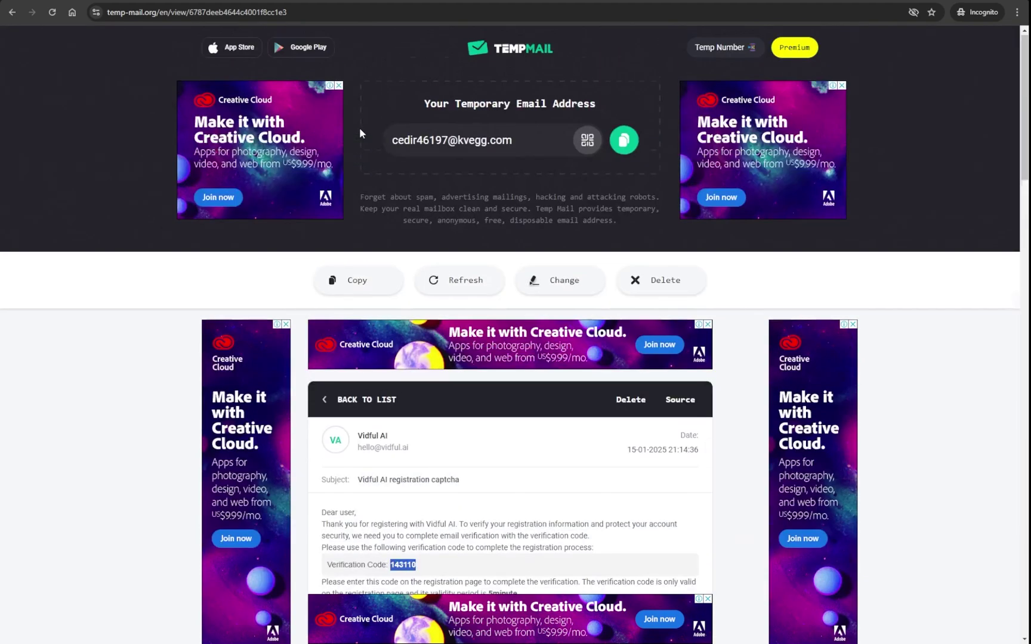
drag(558, 156, 364, 140)
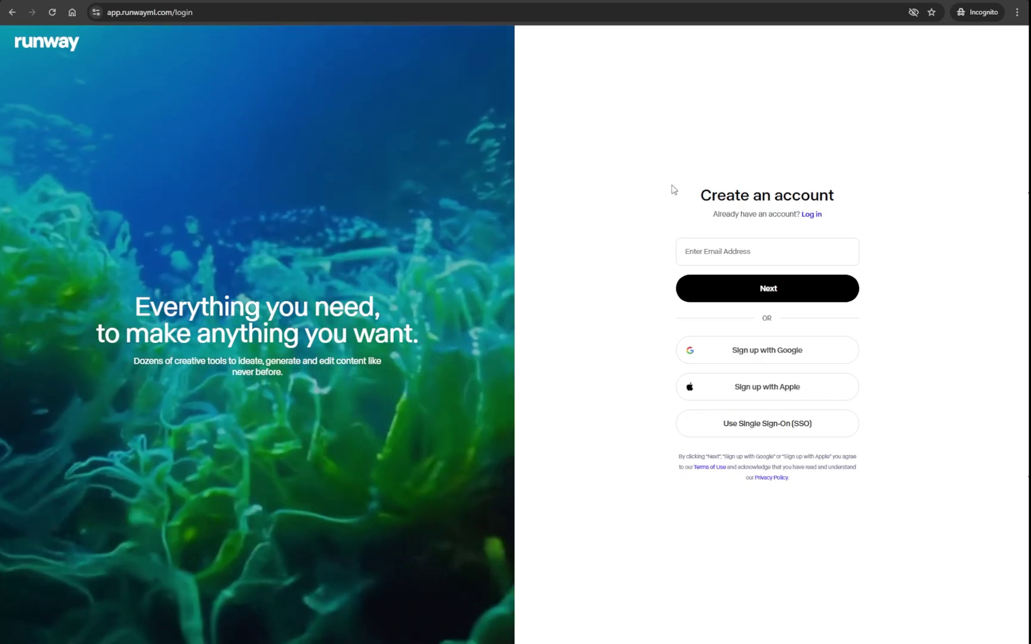
Step: Paste the temporary email, enter username 'sdfsdaf', set and confirm a stronger password, and submit
click(734, 245)
key(ctrl+v)
click(749, 298)
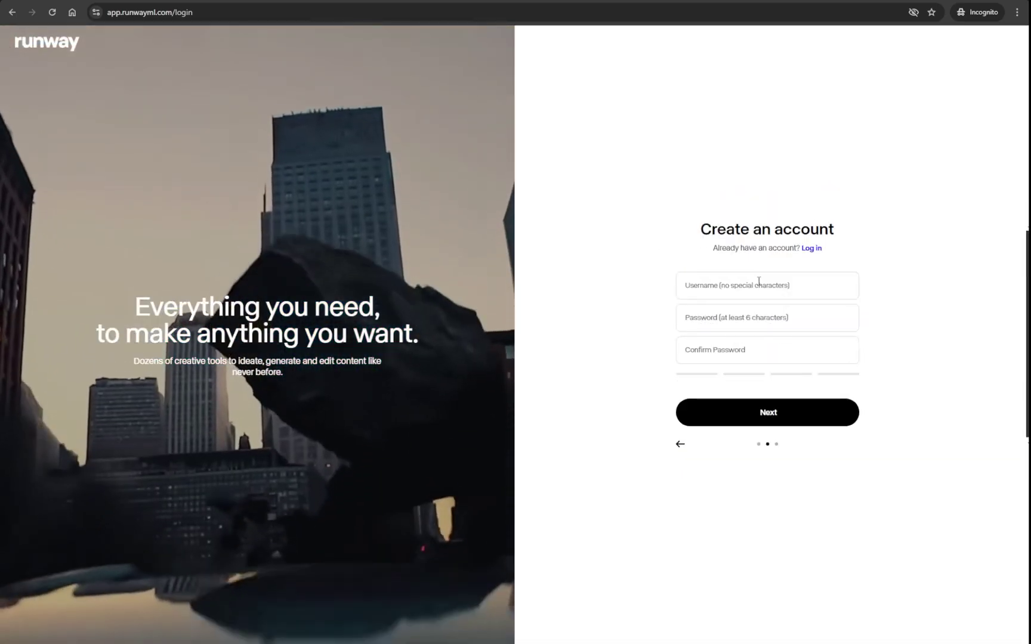
text(sdfsdaf)
click(751, 320)
text(••••••)
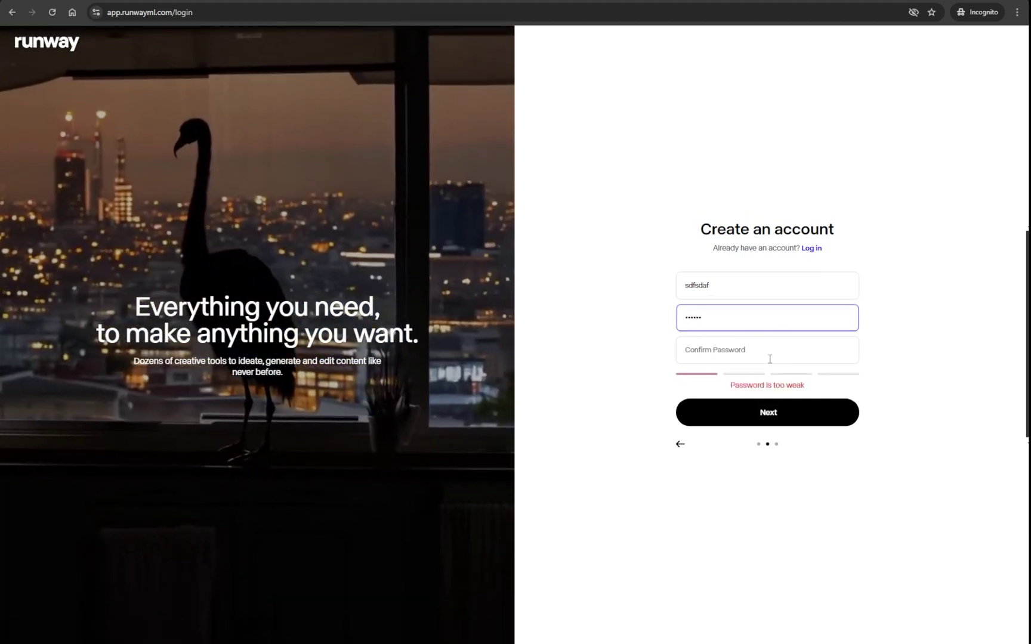
key(ctrl+a)
text(•••••••••)
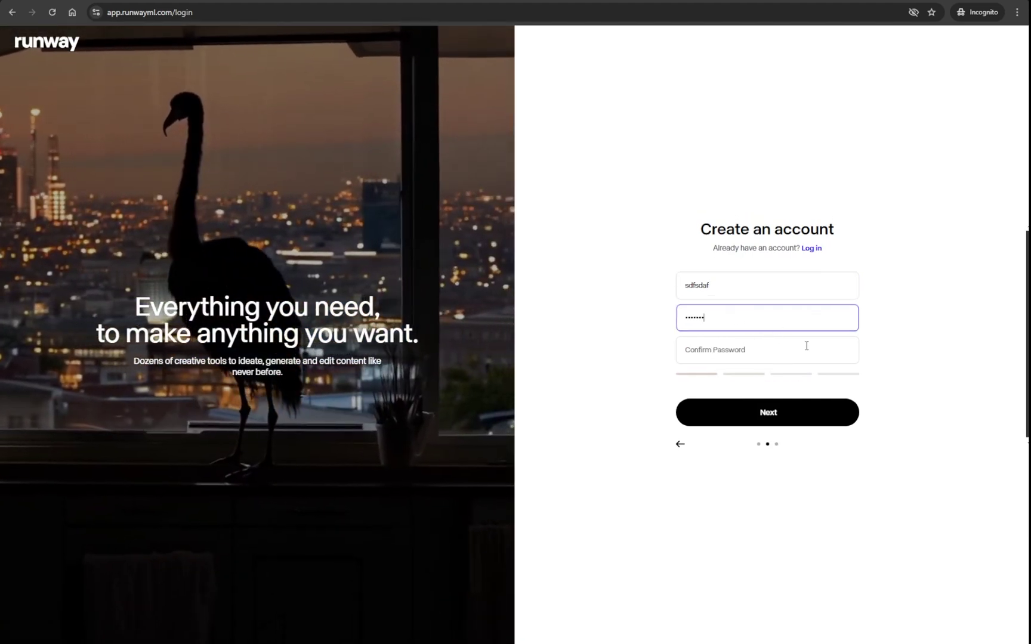
click(806, 346)
text(•••••••••)
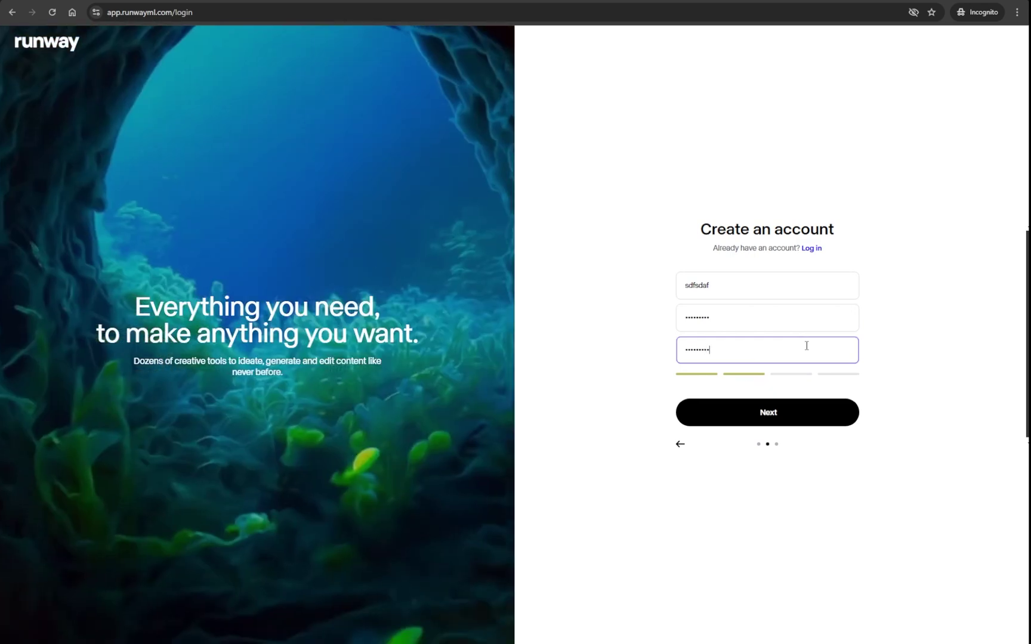
click(770, 414)
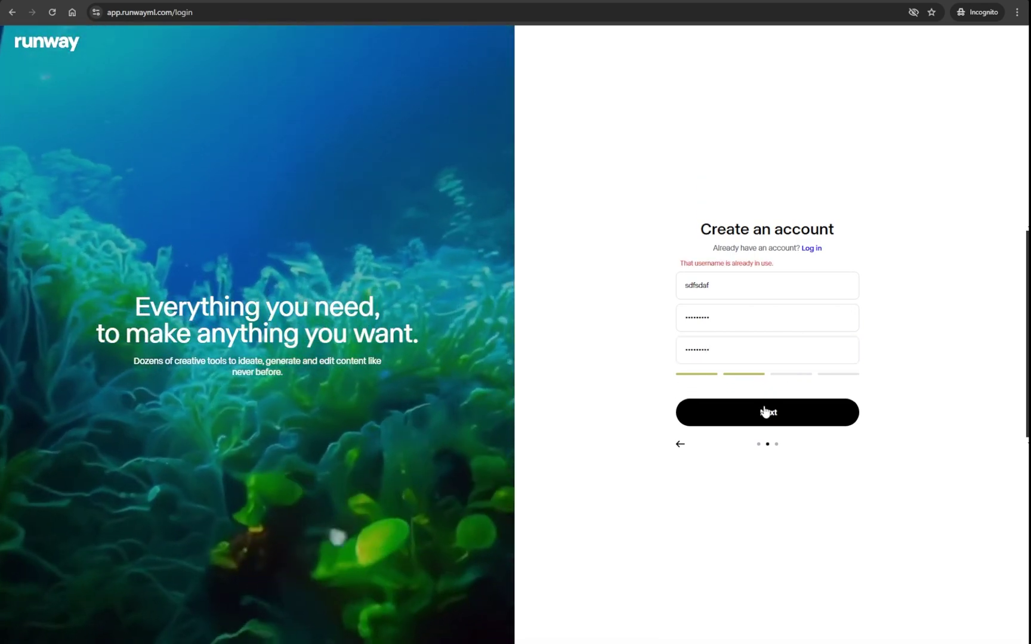
Step: Append 'ew' to the username, enter first name 'sfsd' and last name 'sdfs', and create the account
click(721, 289)
text(ew)
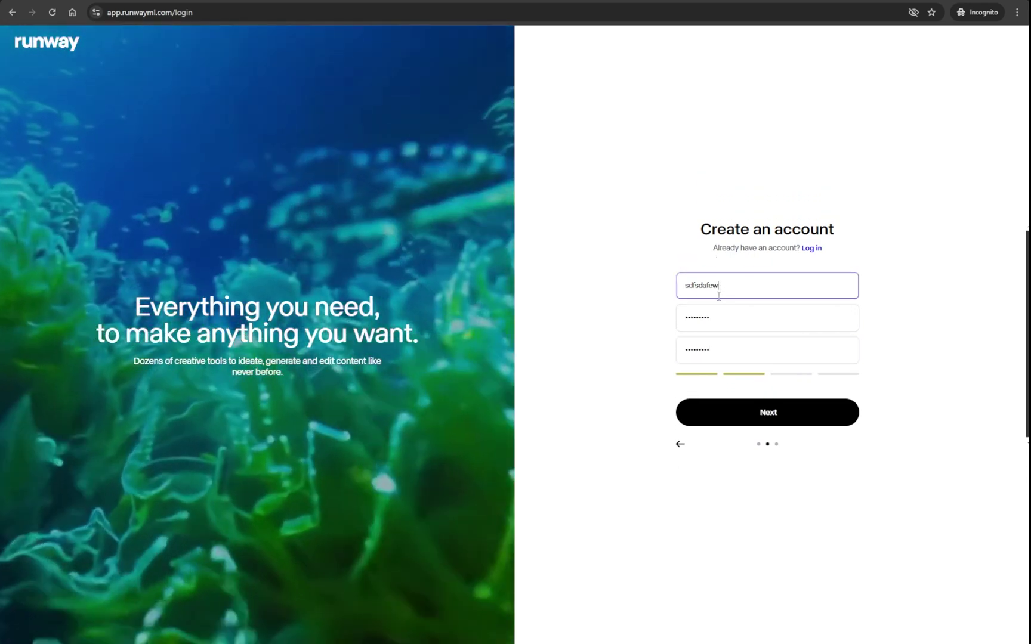
click(767, 413)
text(sfsd)
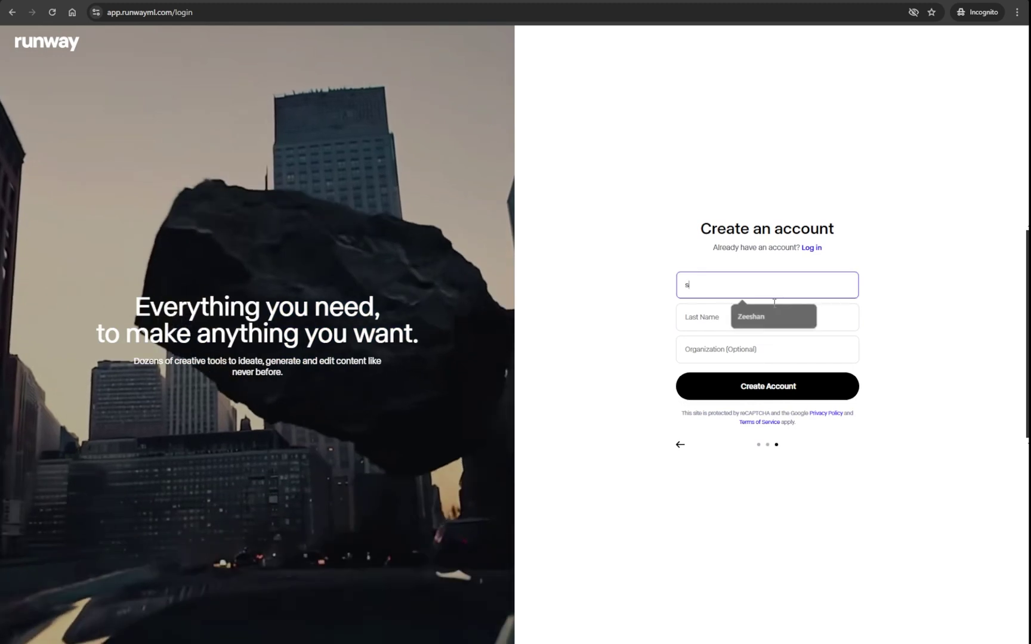
key(Tab)
text(sdfs)
click(749, 400)
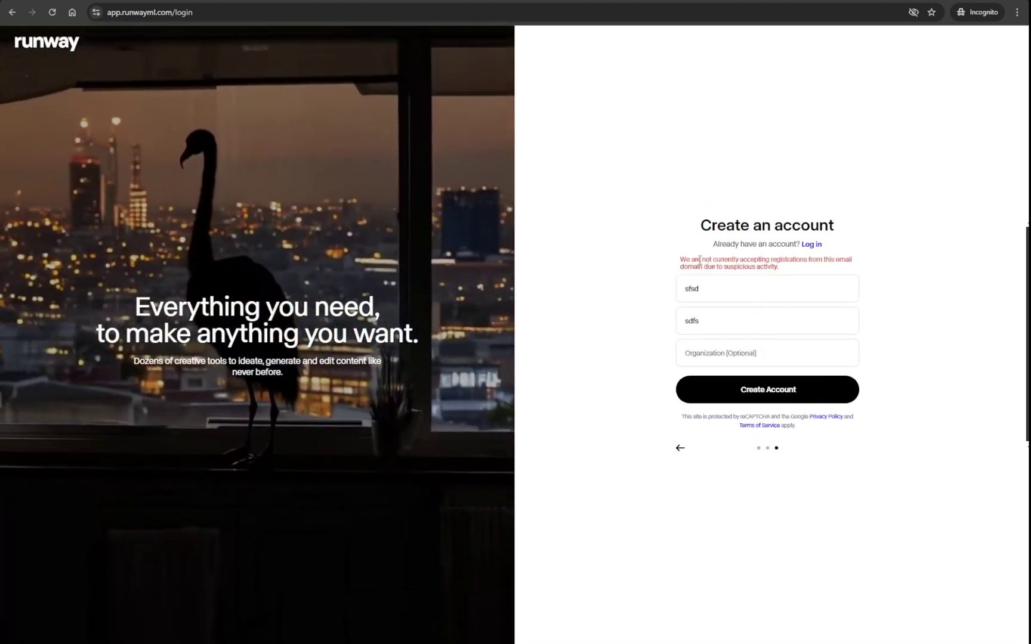
Step: Select the email-domain rejection message, then go back to the previous sign-up step
drag(700, 260, 782, 269)
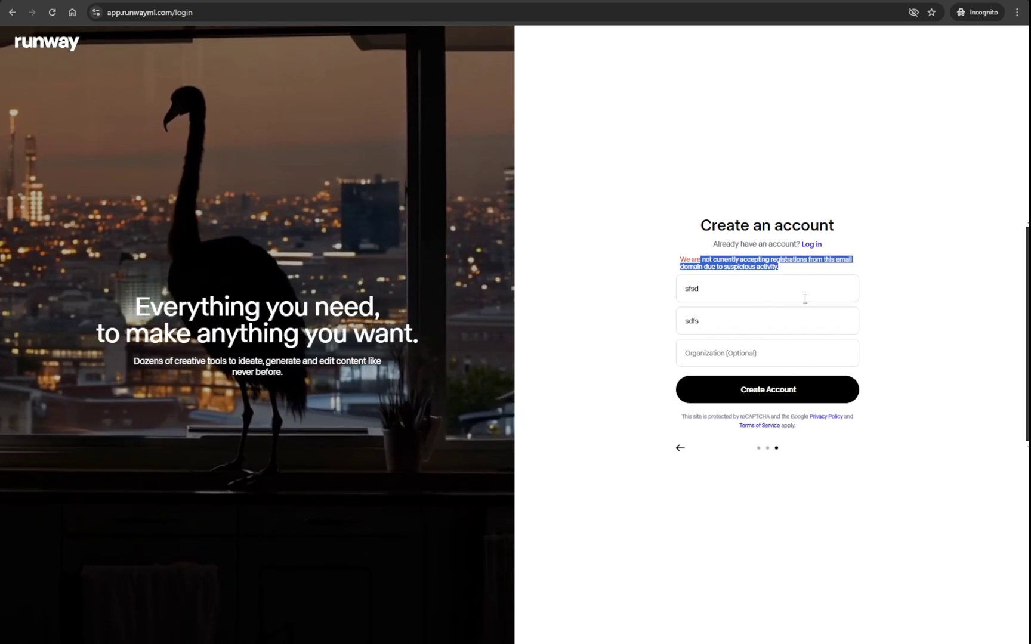
click(879, 253)
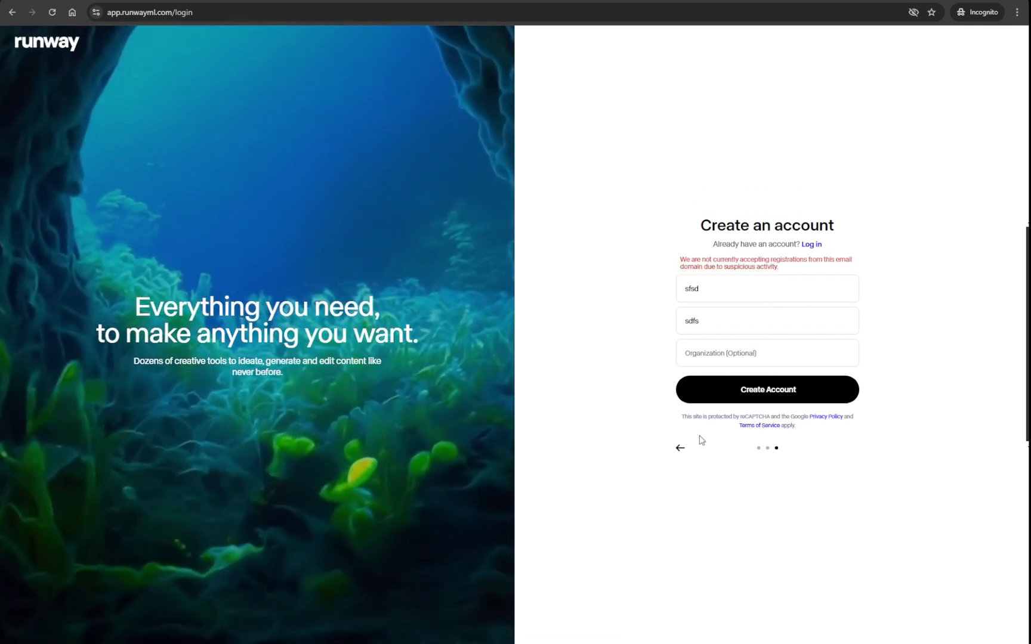
click(680, 449)
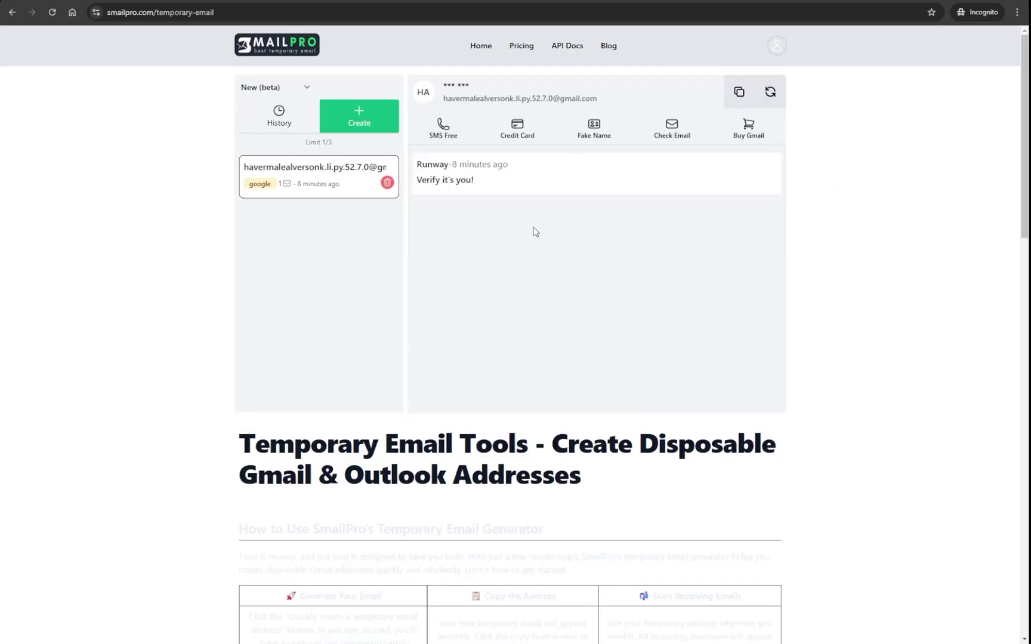
Step: Delete the used temporary address in SmailPro, generate a new temporary Gmail and select it
click(388, 183)
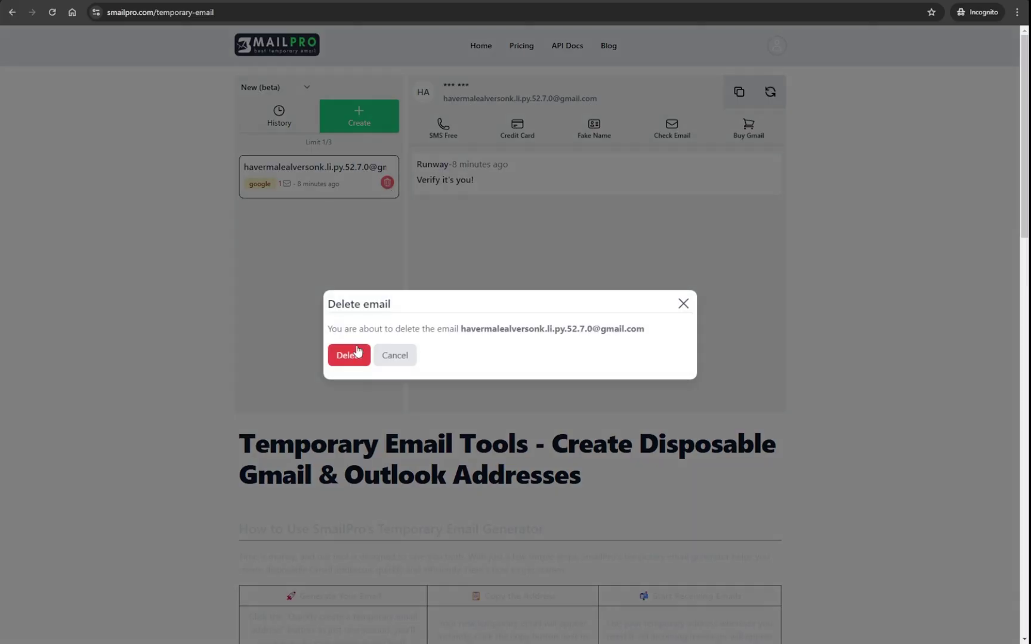
click(349, 355)
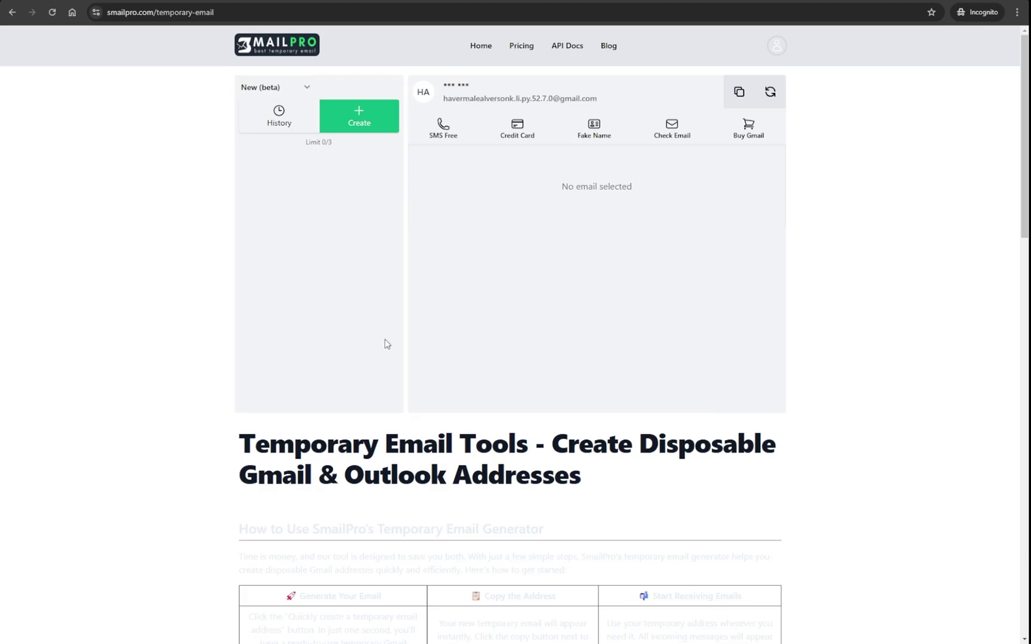
click(371, 128)
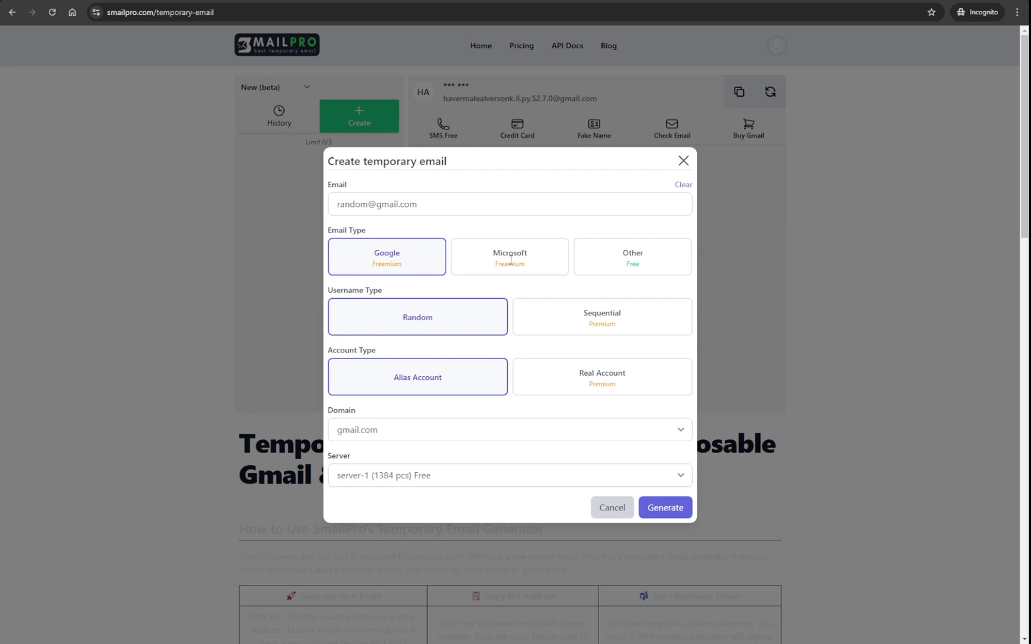
click(653, 509)
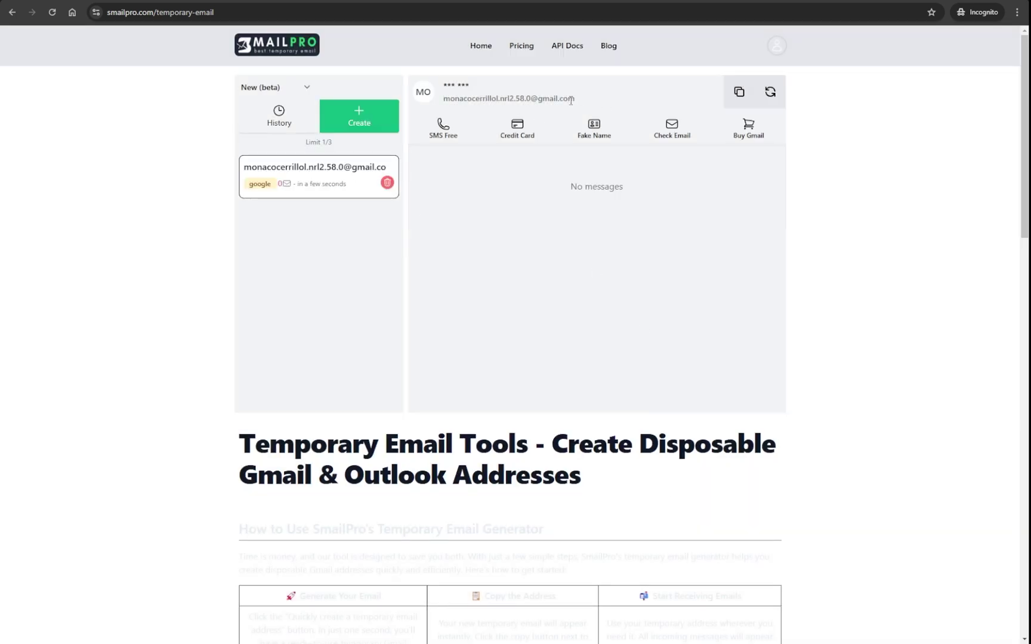
drag(444, 98, 596, 105)
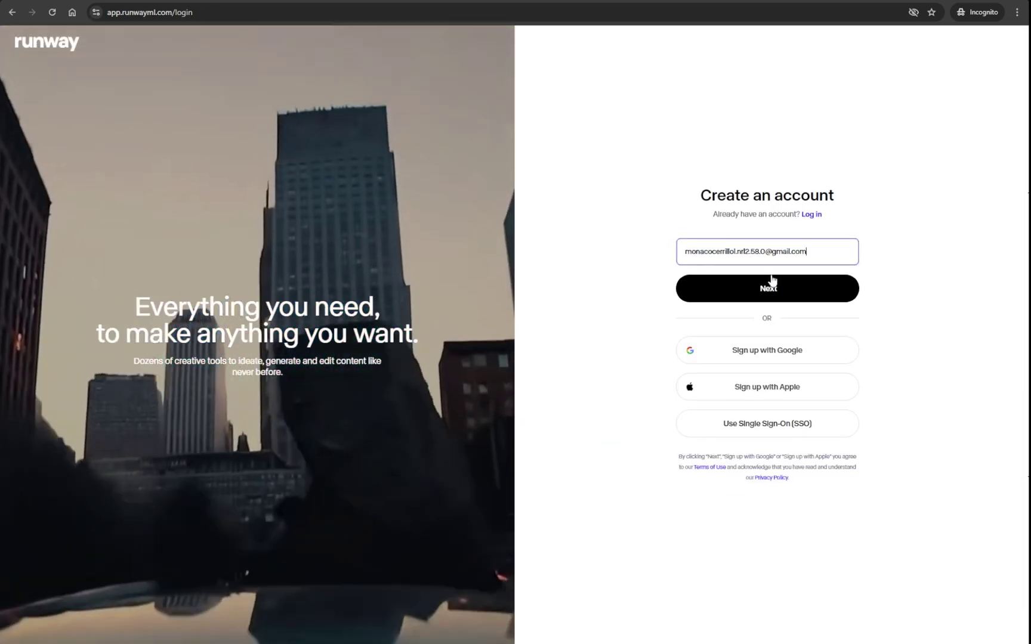
Step: Submit the new email in Runway's sign-up, highlight the already-in-use error and refocus the email field
click(768, 289)
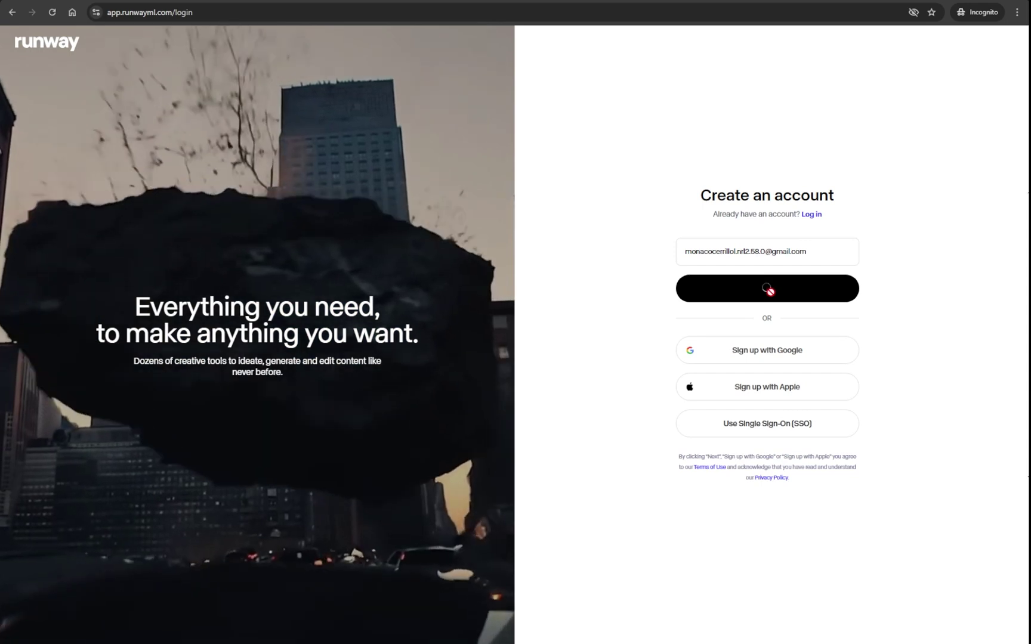
drag(682, 230, 656, 225)
click(822, 238)
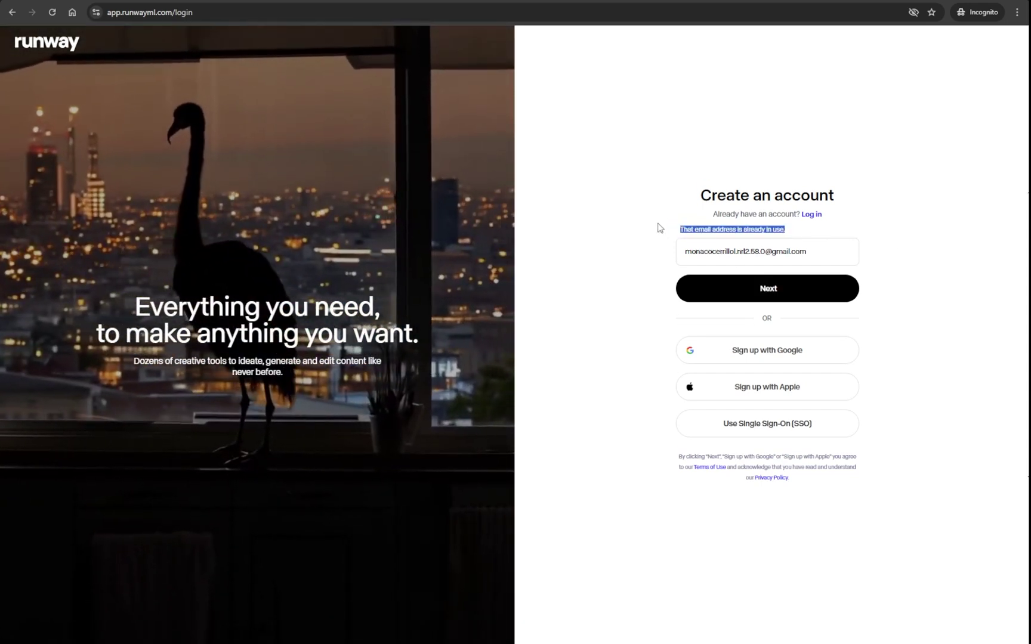
click(802, 259)
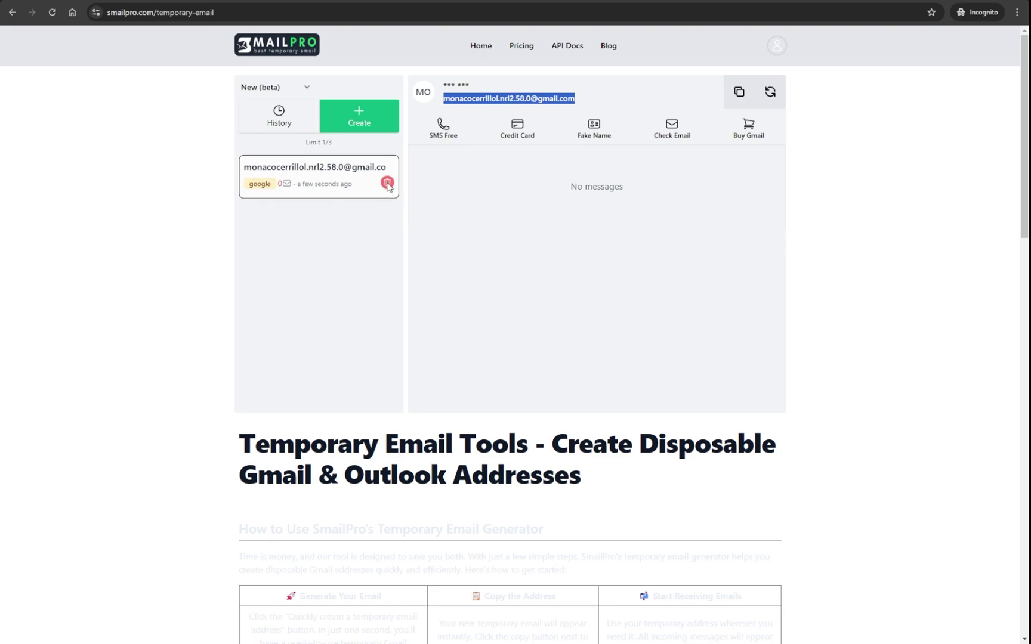
Step: Delete the rejected address, generate another temporary Gmail, and select the old email in the field
click(388, 183)
click(349, 355)
click(379, 123)
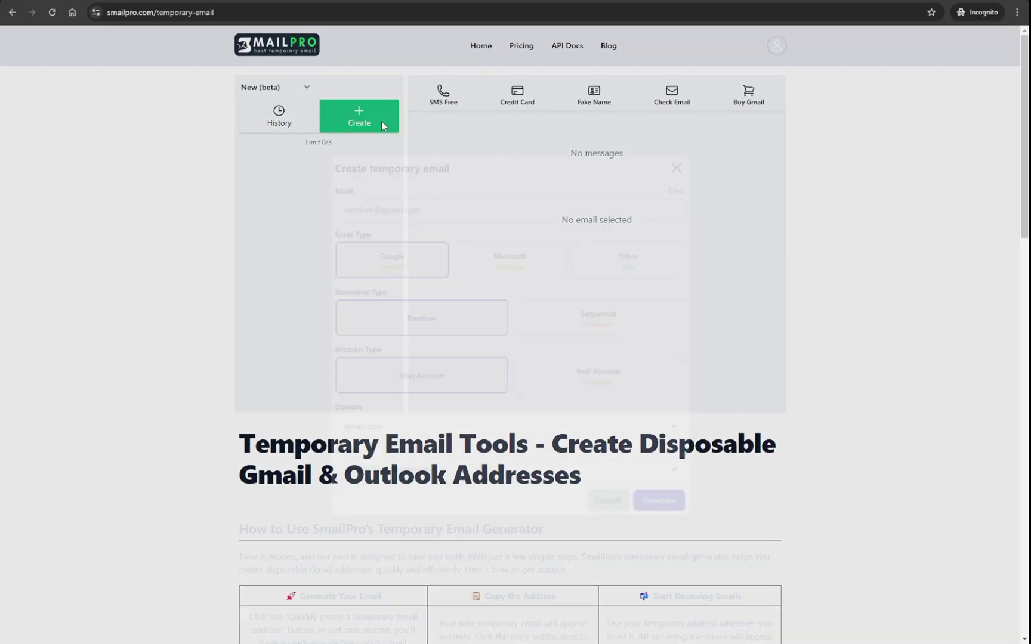
click(674, 511)
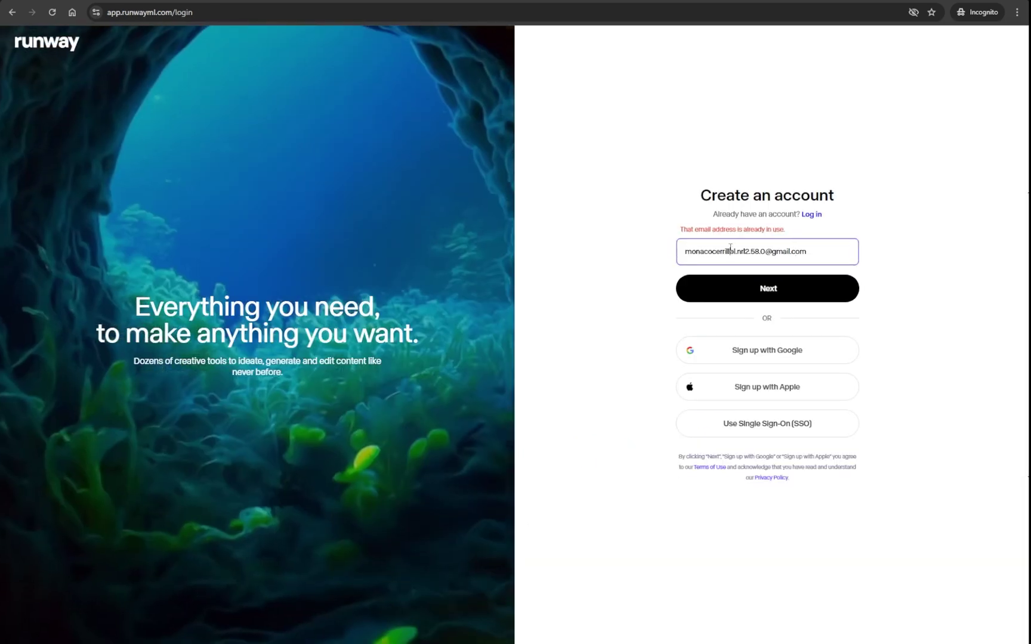
key(ctrl+a)
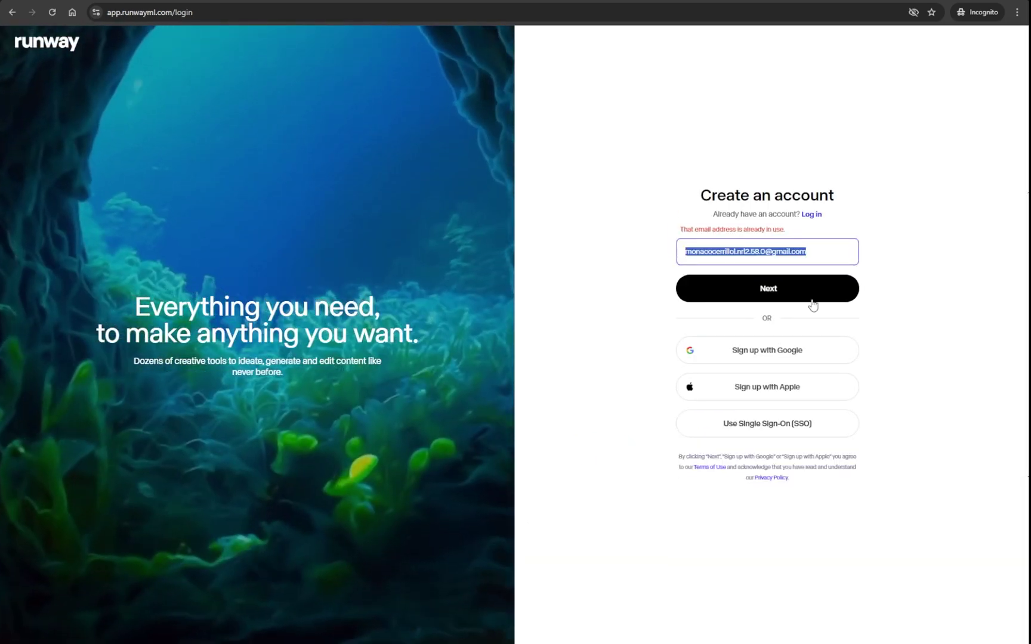
Step: Paste the new email address and resubmit through the username, password and registration steps
key(ctrl+v)
click(760, 295)
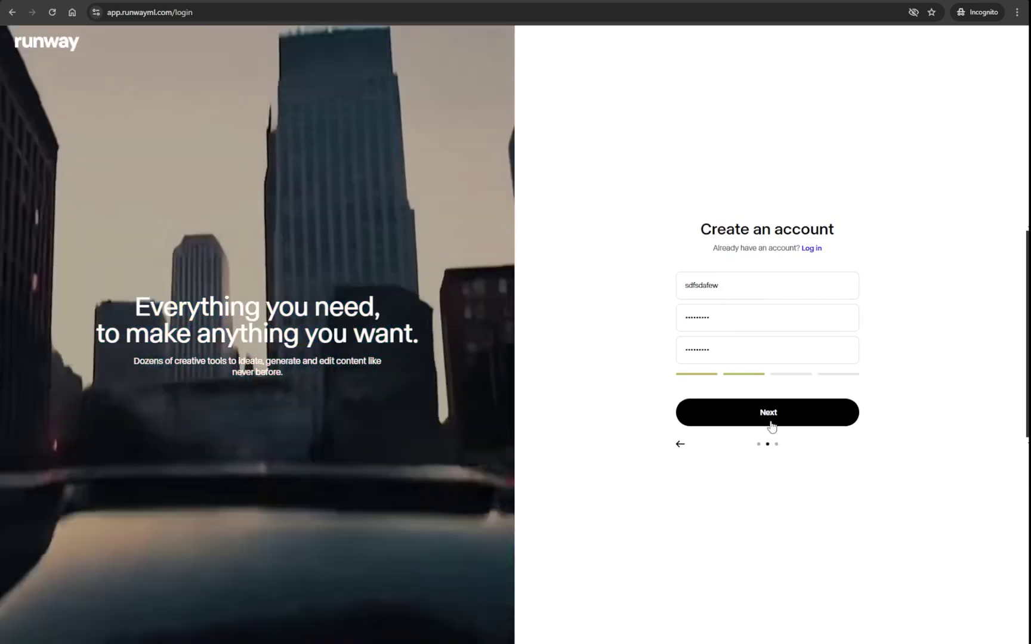
click(790, 410)
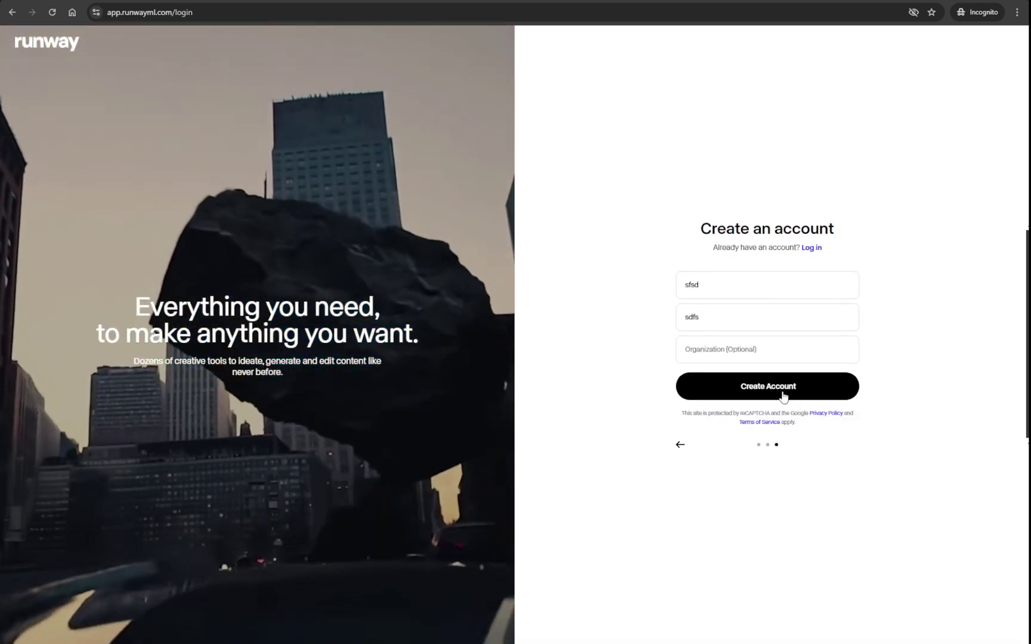
click(806, 386)
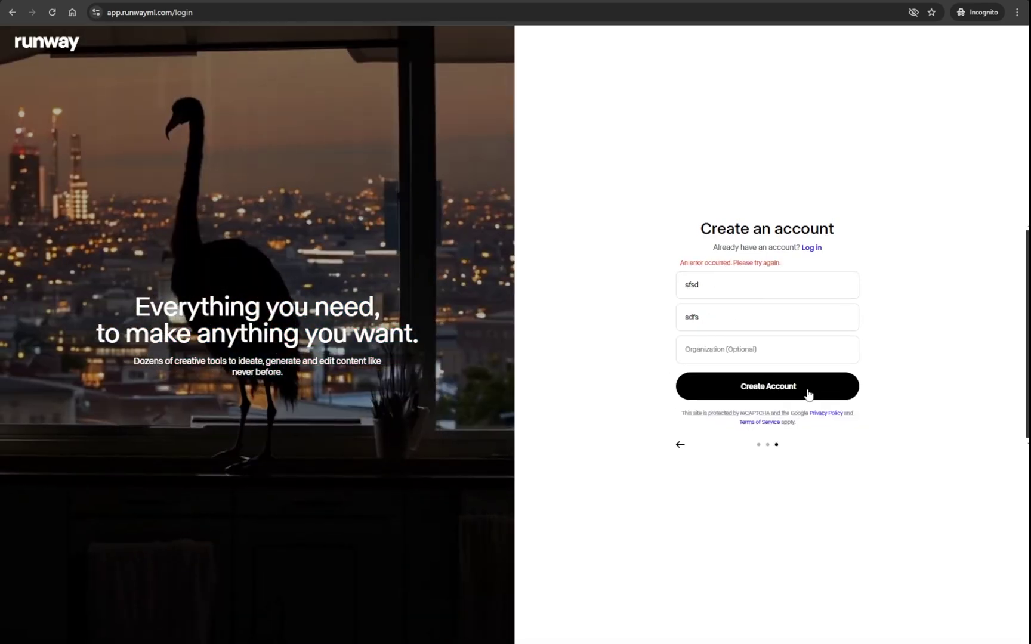
Step: Append 're' to the first name and 'ee' to the last name, then submit the sign-up form
click(729, 286)
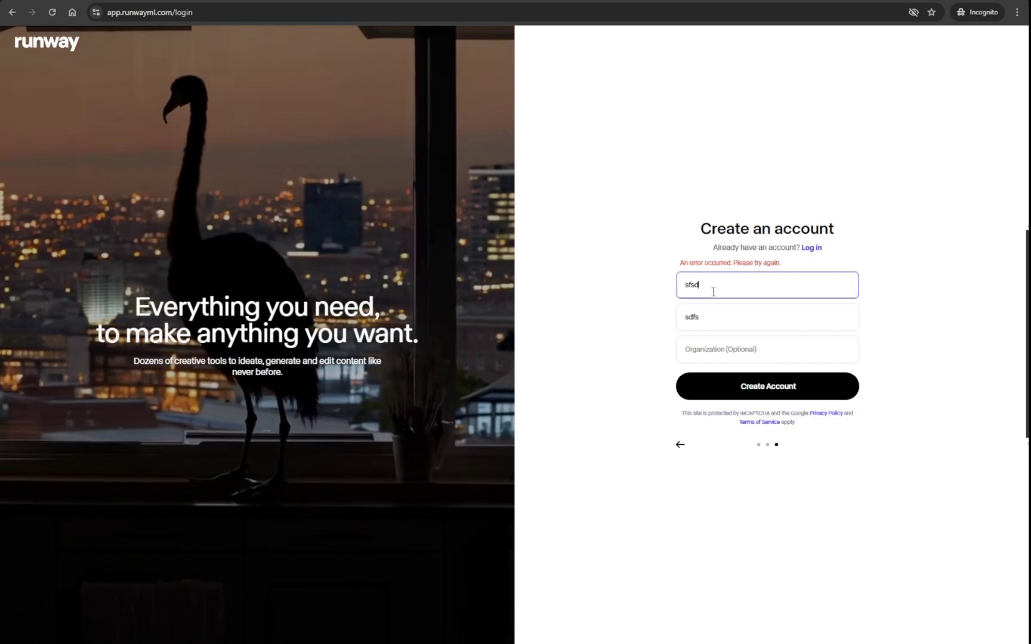
text(re)
click(731, 316)
text(ee)
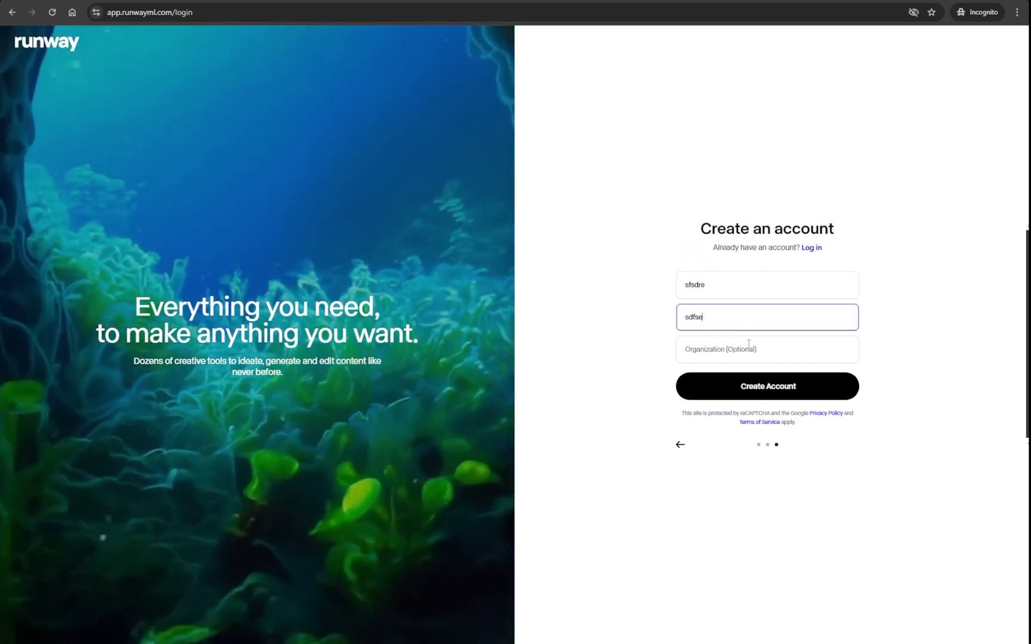
click(753, 385)
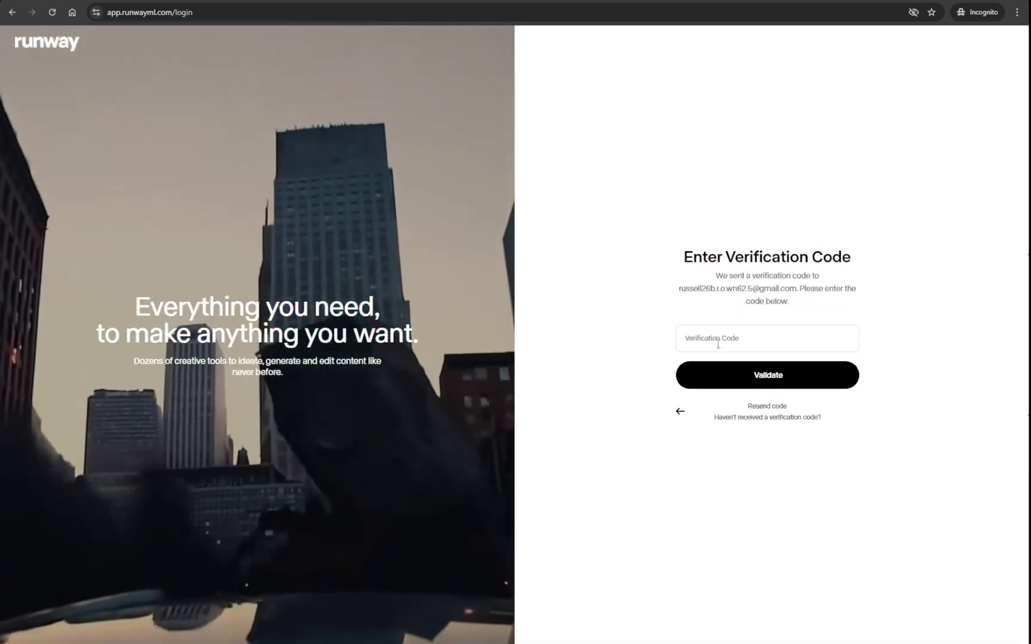
Step: Reload the SmailPro inbox, open Runway's verification email and copy the code
click(689, 343)
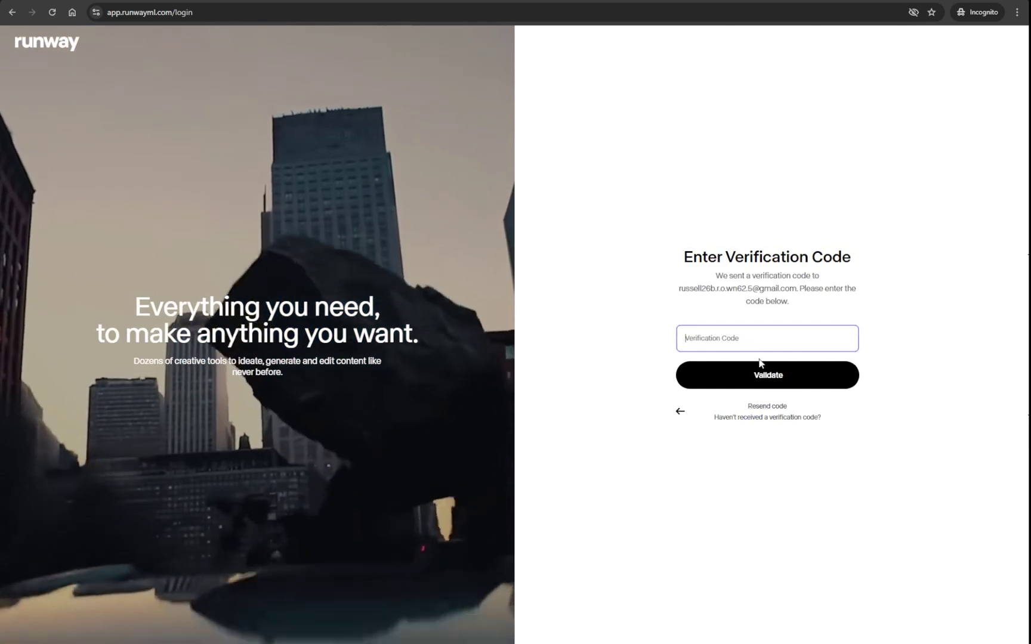
key(alt+Tab)
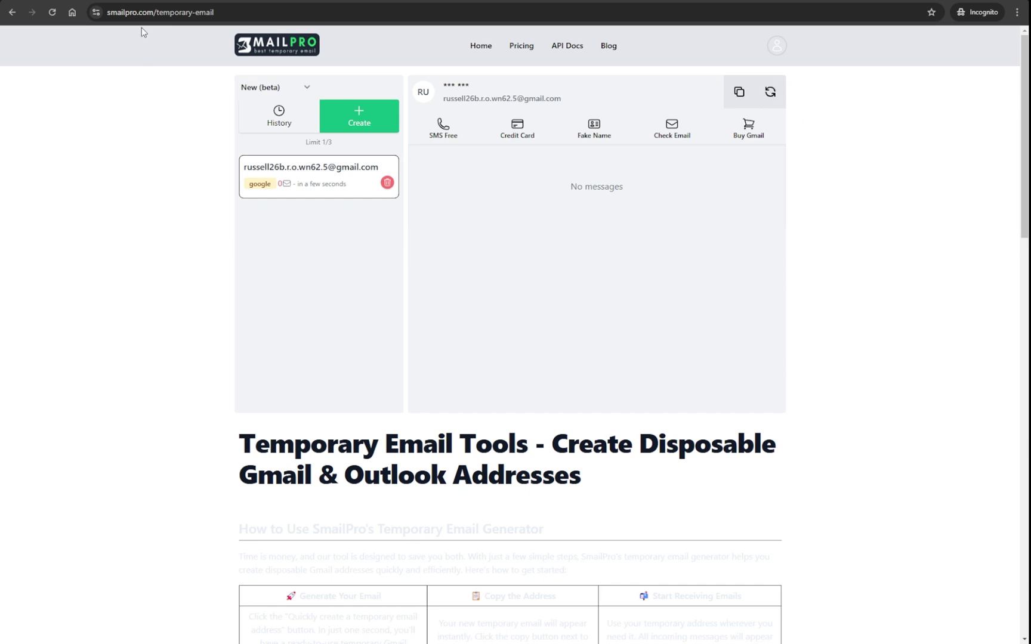
click(52, 12)
click(768, 92)
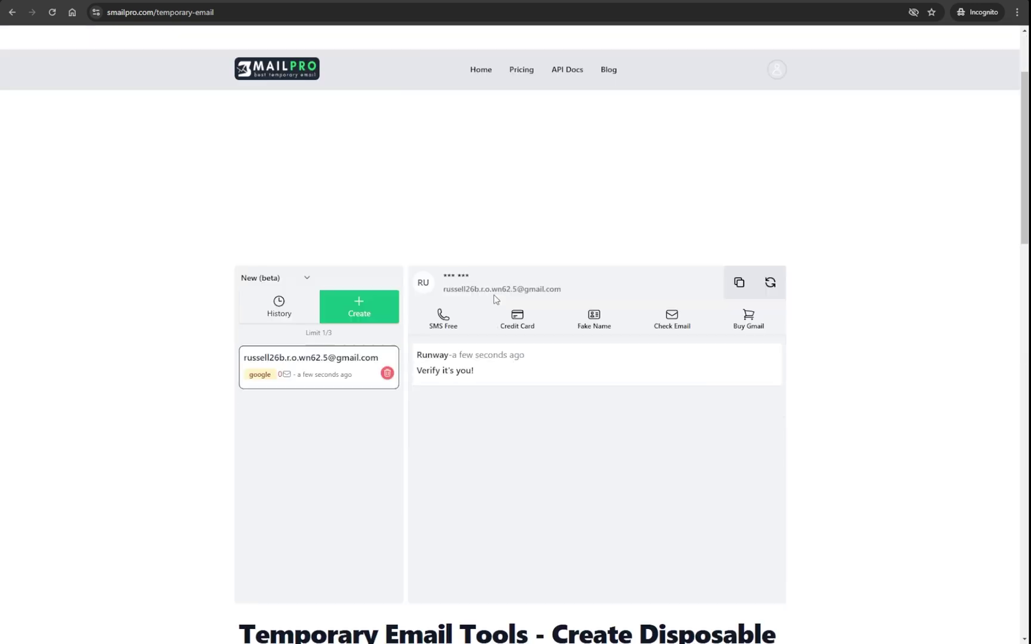
scroll(493, 299, down, 1)
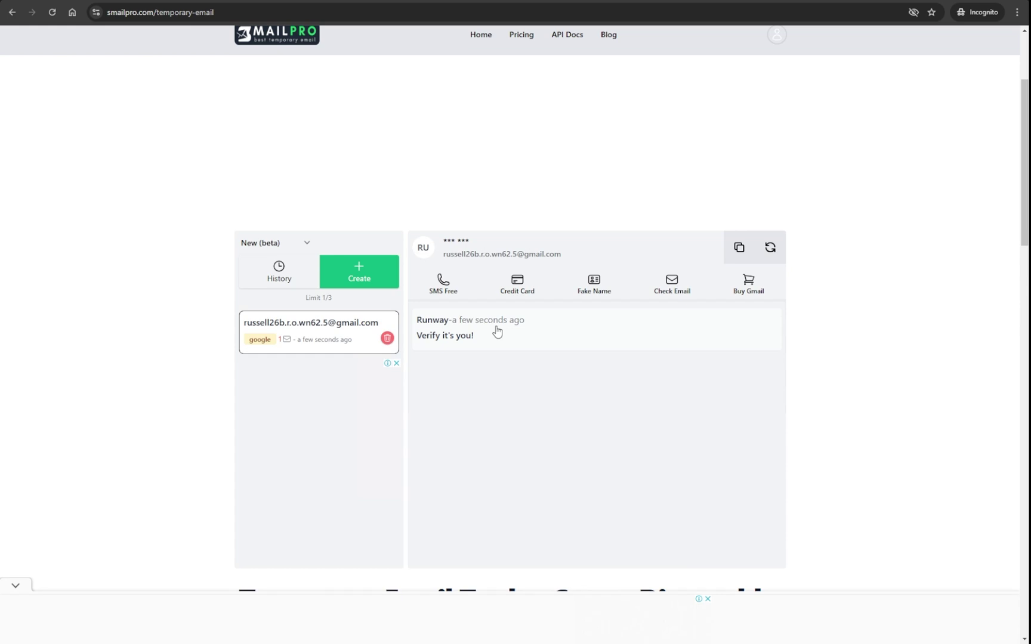
click(497, 331)
scroll(499, 380, down, 1)
double_click(489, 366)
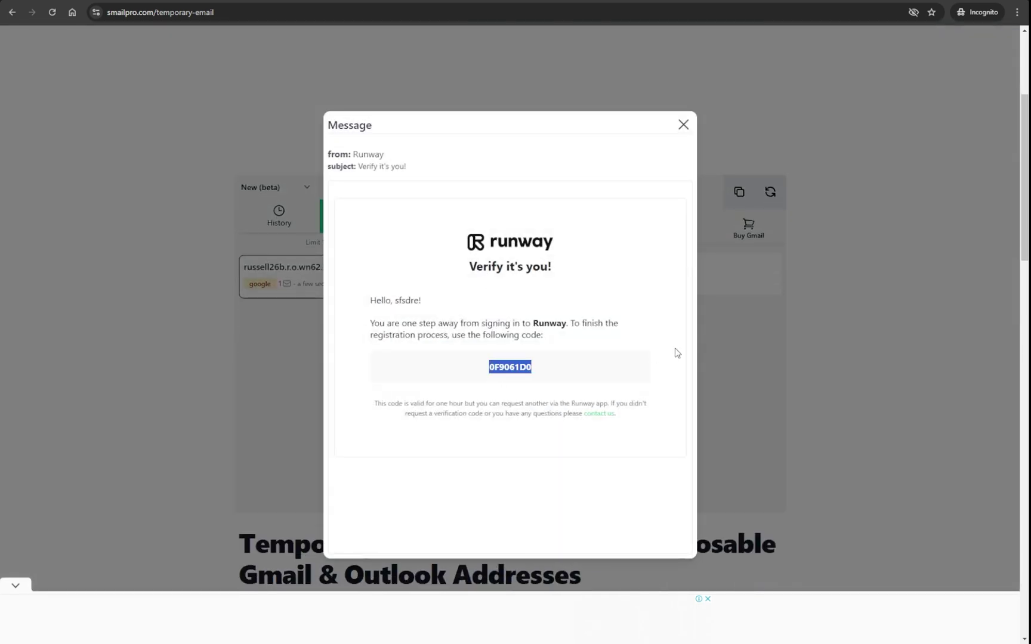
key(ctrl+c)
Step: Paste the verification code into Runway and validate it
key(alt+Tab)
click(716, 338)
key(ctrl+v)
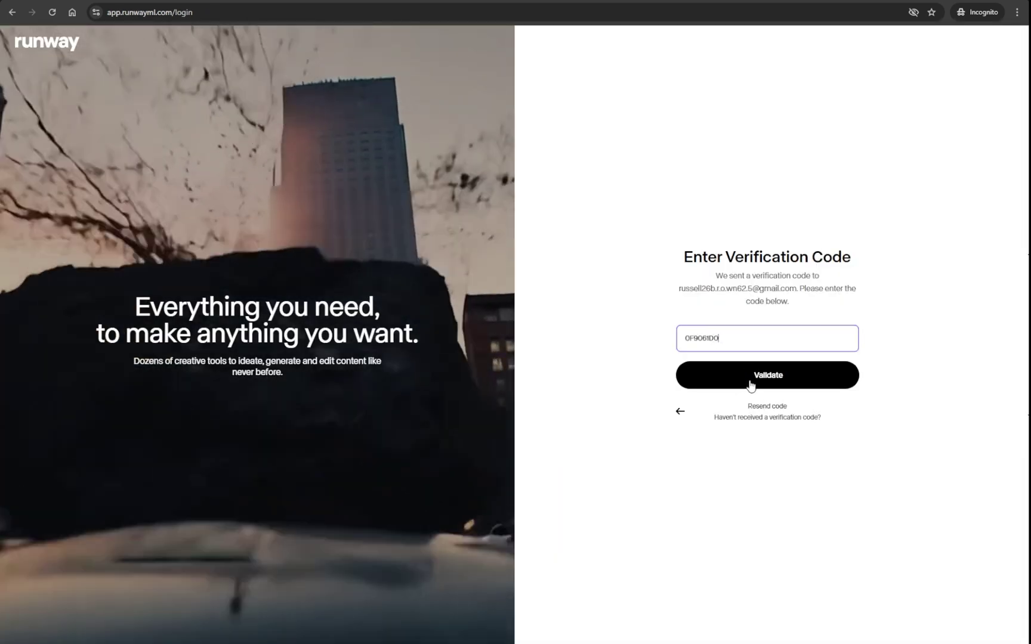
click(770, 375)
Step: Skip the newsletter subscription and dismiss the welcome and upgrade popups to reach the dashboard
click(766, 382)
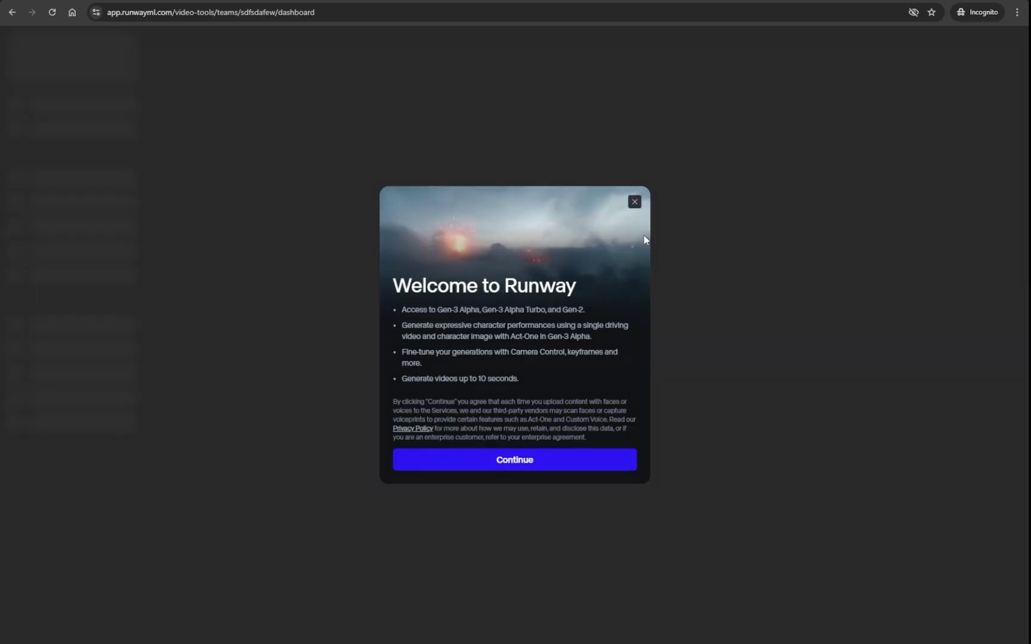
click(636, 201)
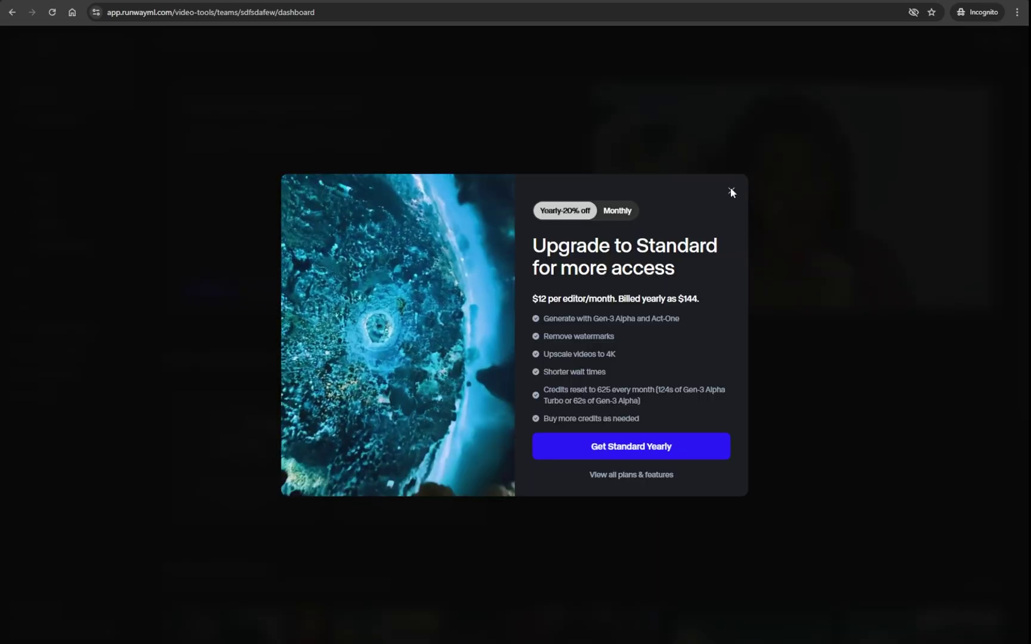
click(731, 190)
click(543, 459)
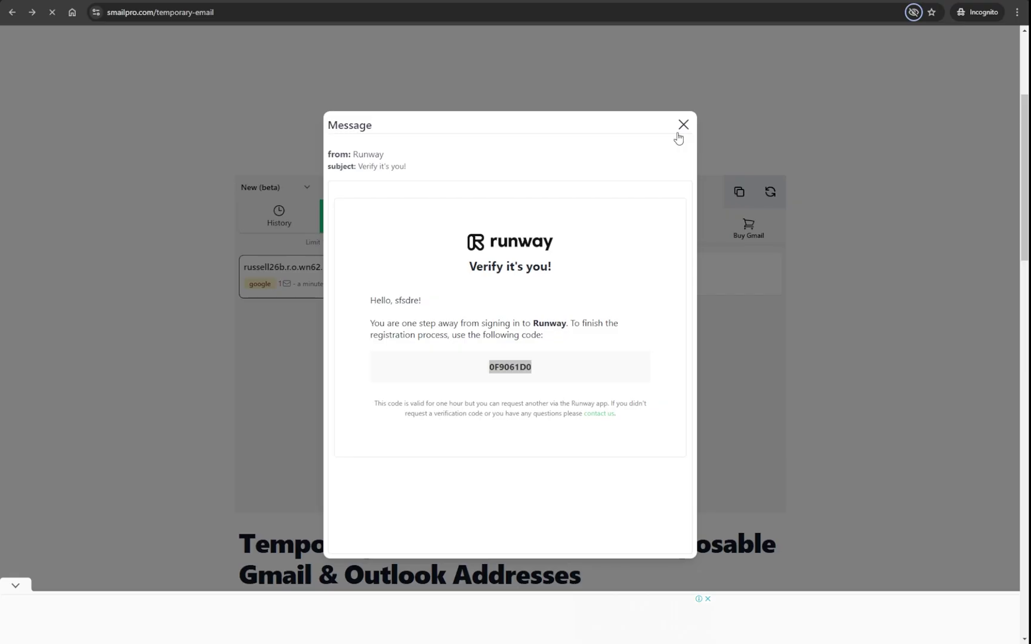
click(683, 124)
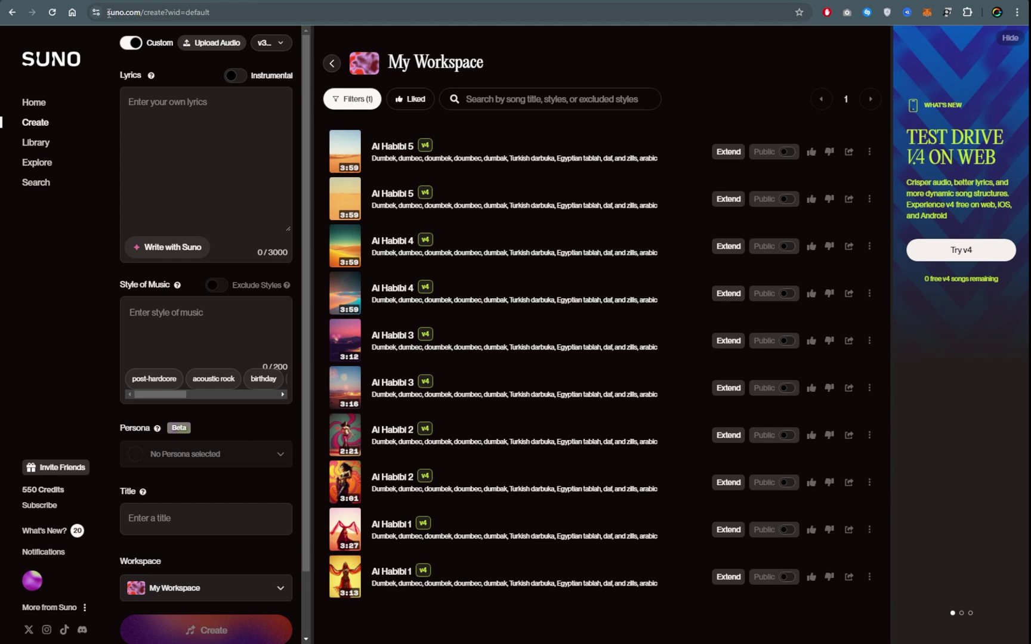
drag(107, 12, 139, 13)
click(156, 12)
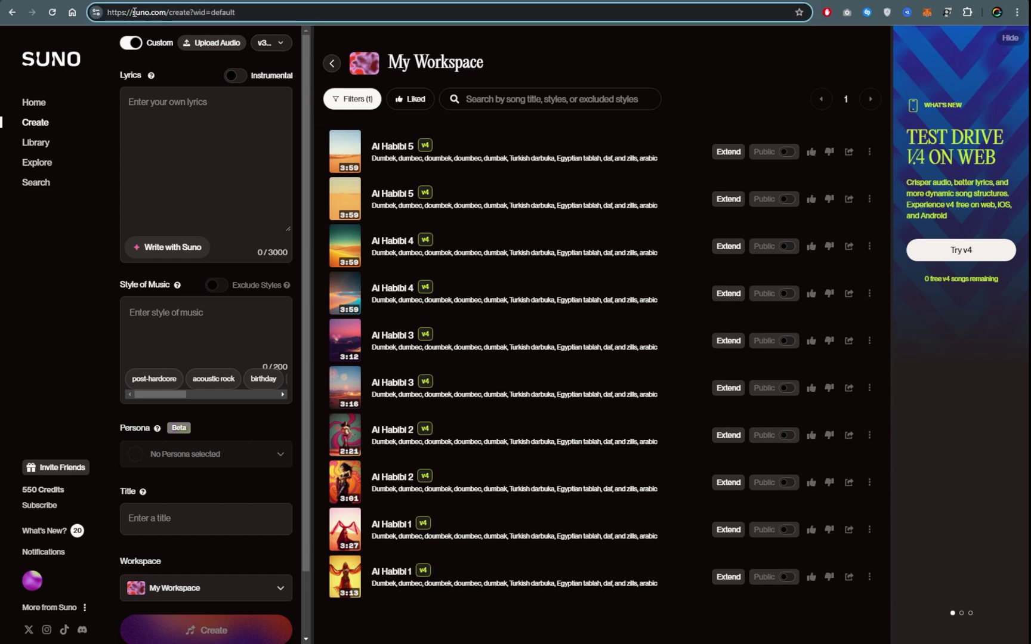
click(215, 115)
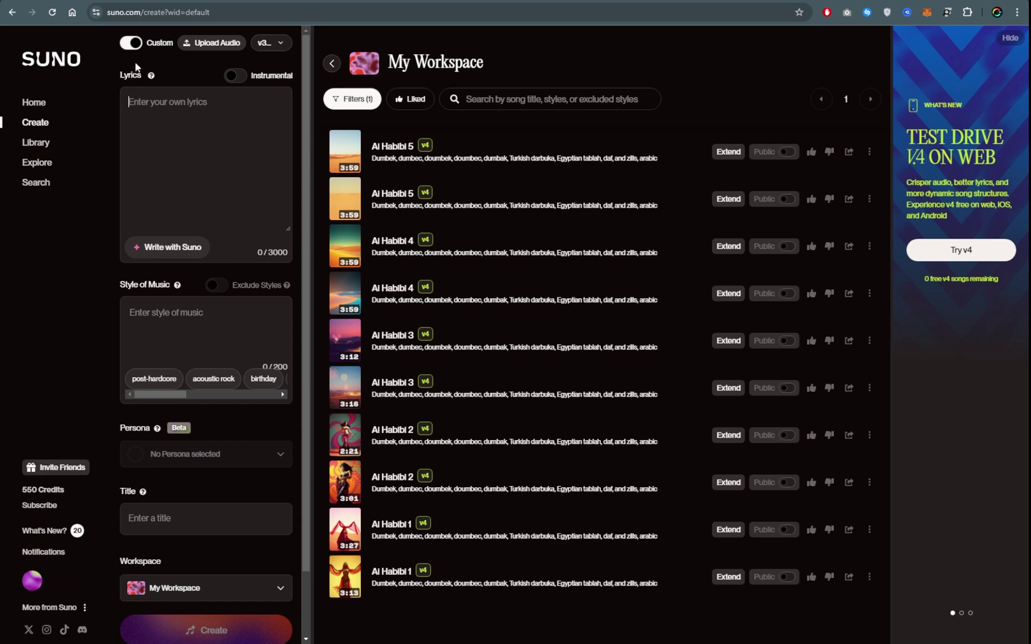
click(132, 43)
click(134, 43)
key(ctrl+Tab)
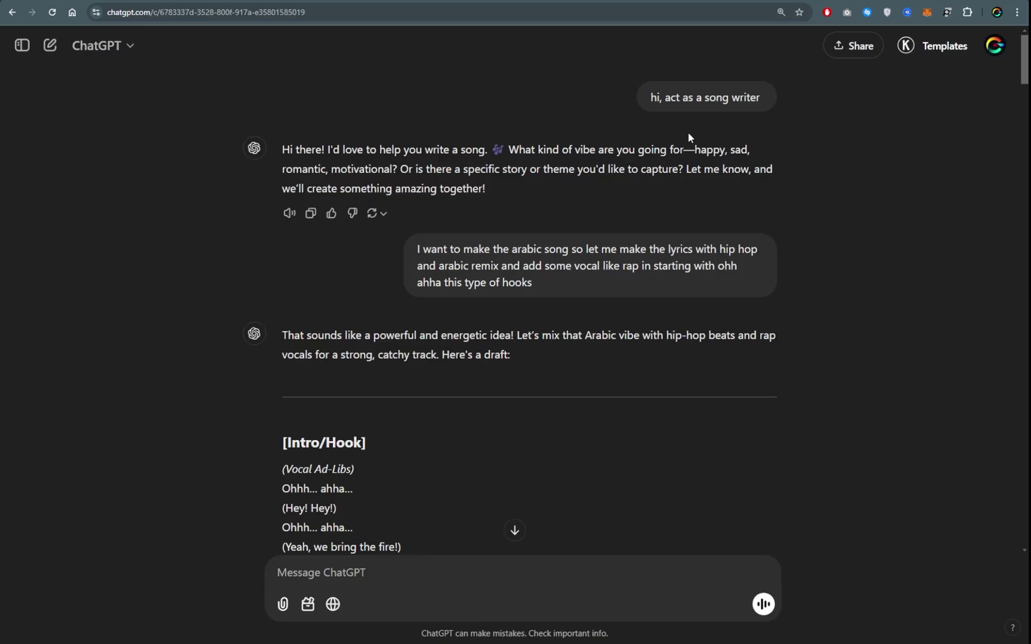
Step: Highlight parts of the ChatGPT song request: the Arabic song, rap vocals and 'ohh' wording
drag(651, 97, 762, 99)
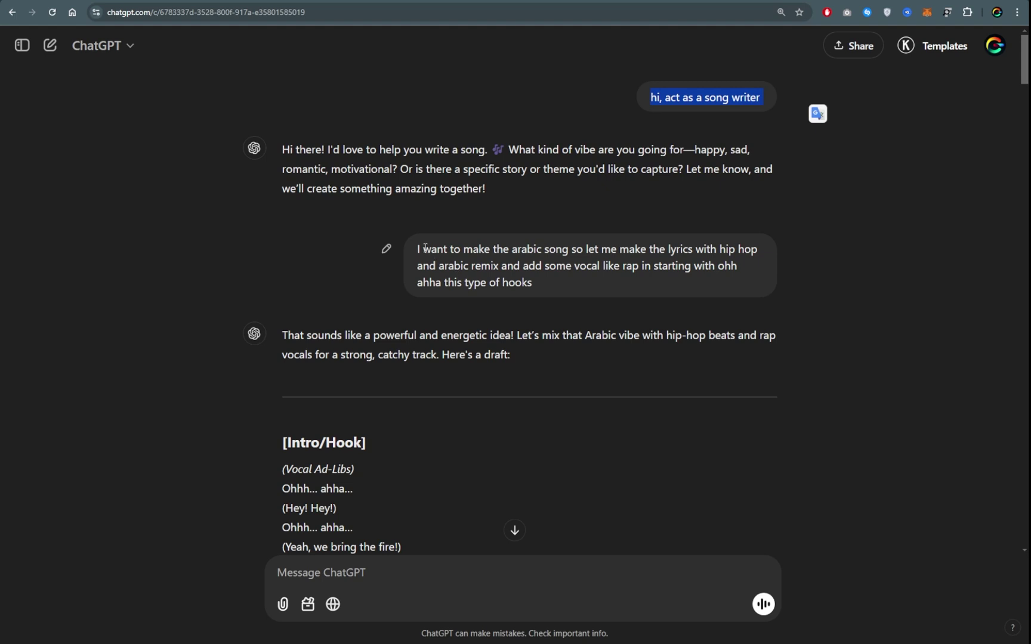
drag(425, 248, 554, 291)
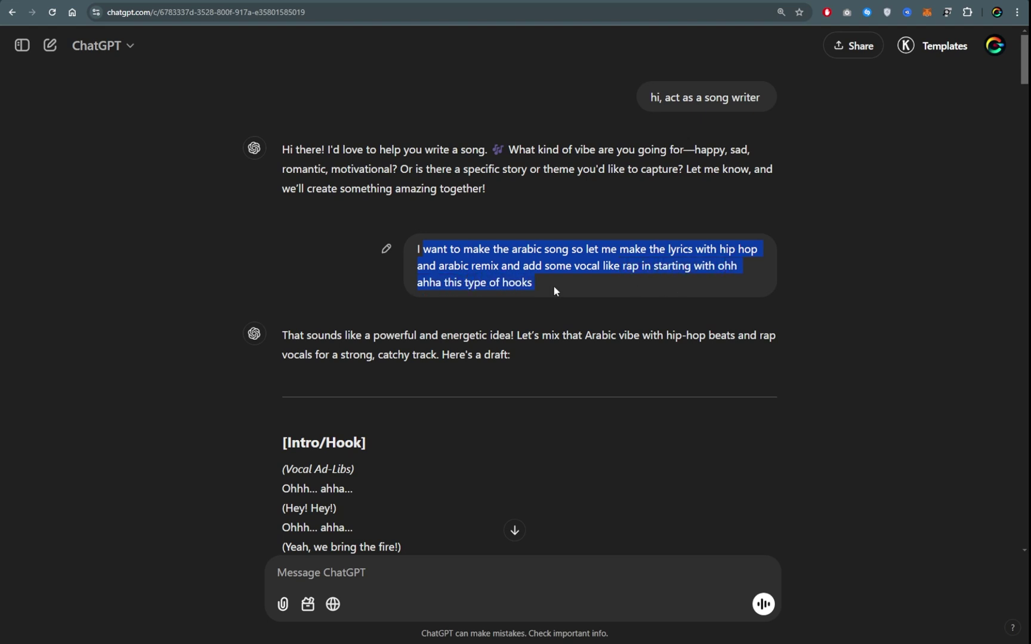
click(582, 294)
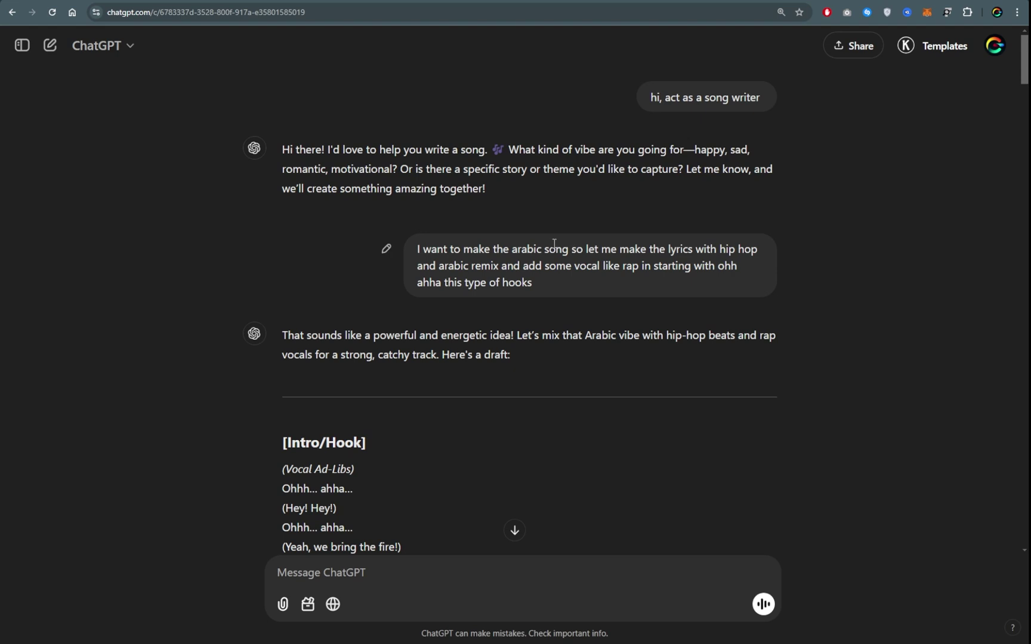
drag(550, 246, 750, 248)
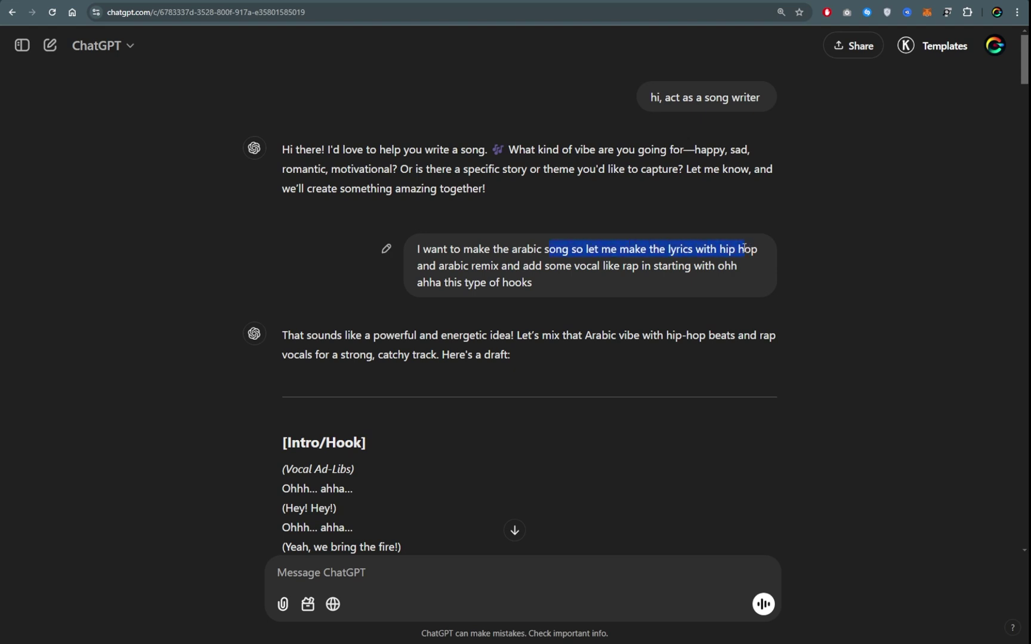
drag(499, 248, 562, 249)
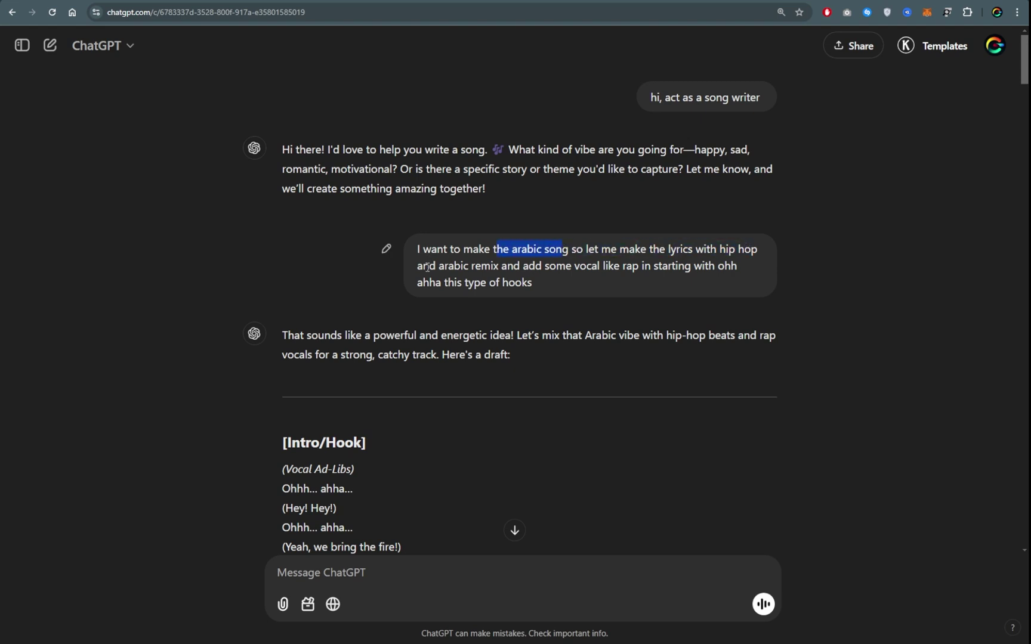
drag(454, 266, 628, 264)
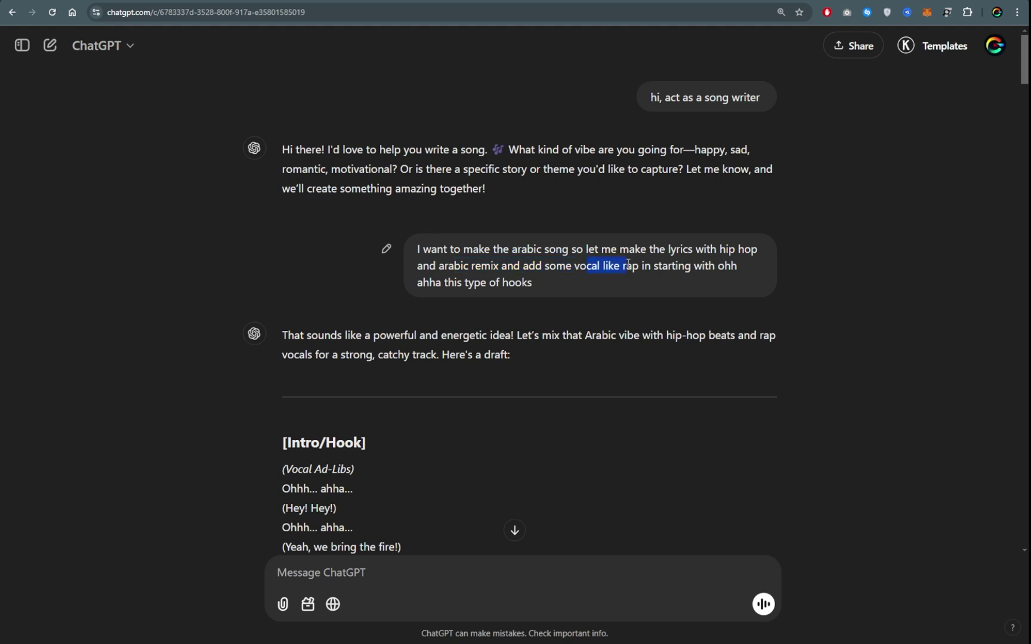
click(700, 280)
drag(721, 267, 752, 269)
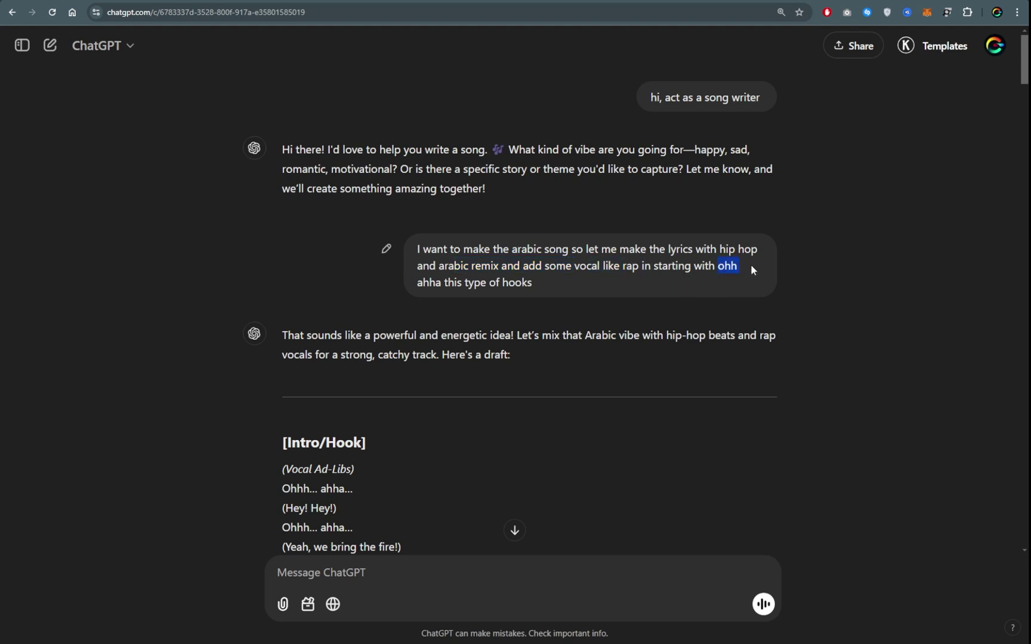
click(558, 283)
Step: Scroll the draft, highlighting the intro ad-libs, Arabic lines and Verse 1 through Hook
scroll(423, 264, down, 3)
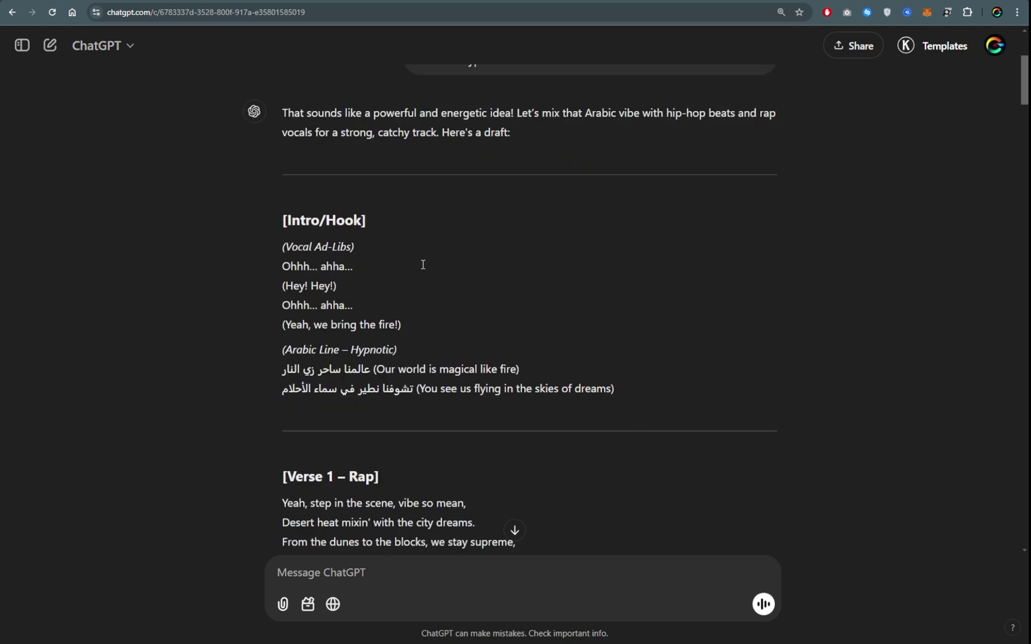
drag(275, 250, 615, 390)
scroll(326, 298, down, 5)
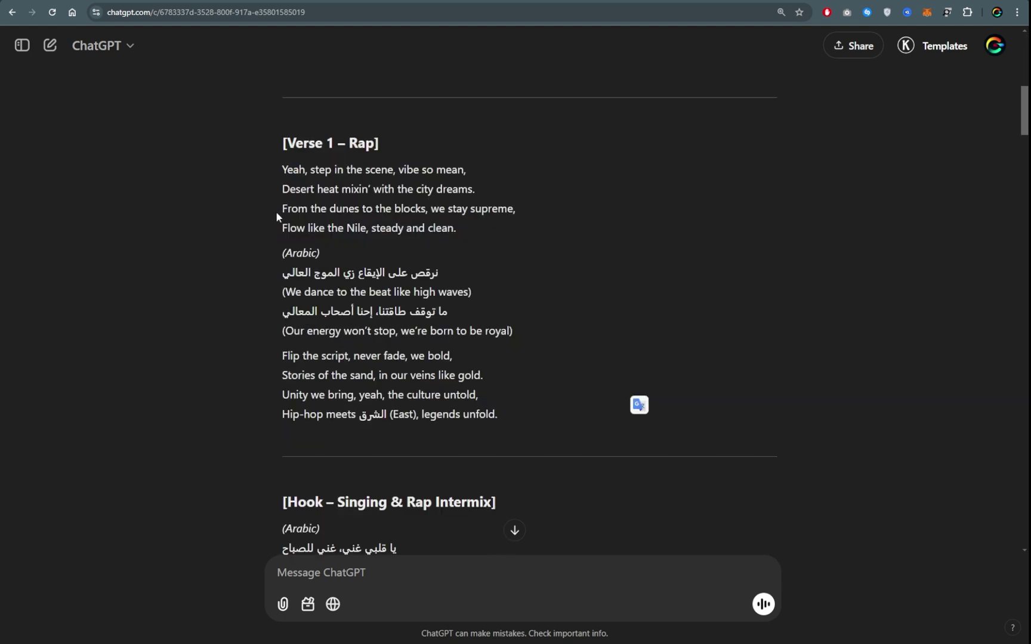
drag(276, 174, 439, 349)
scroll(485, 376, down, 4)
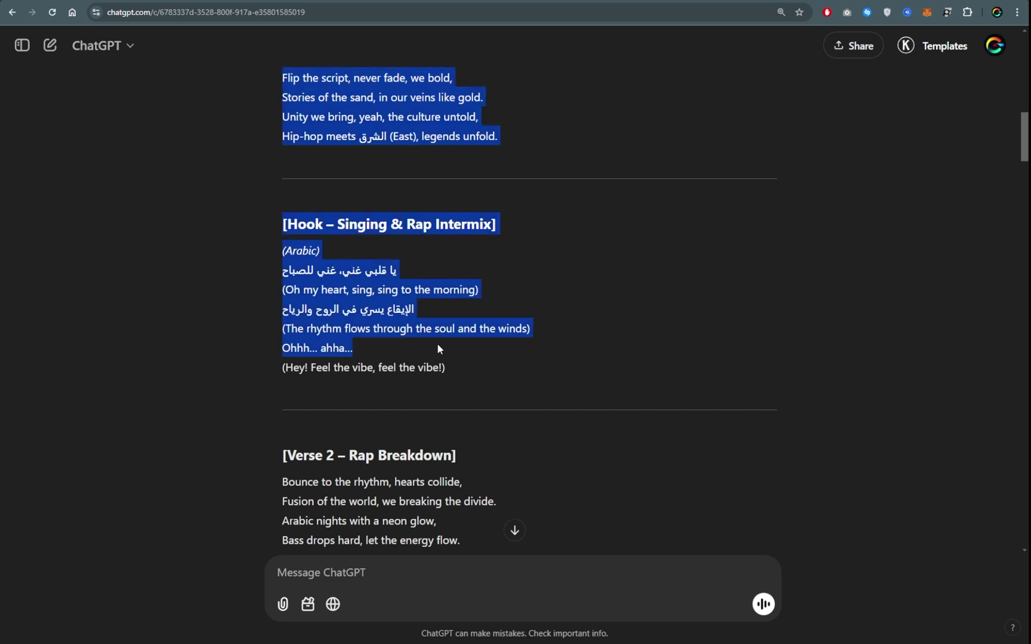
scroll(417, 346, down, 4)
scroll(374, 341, up, 7)
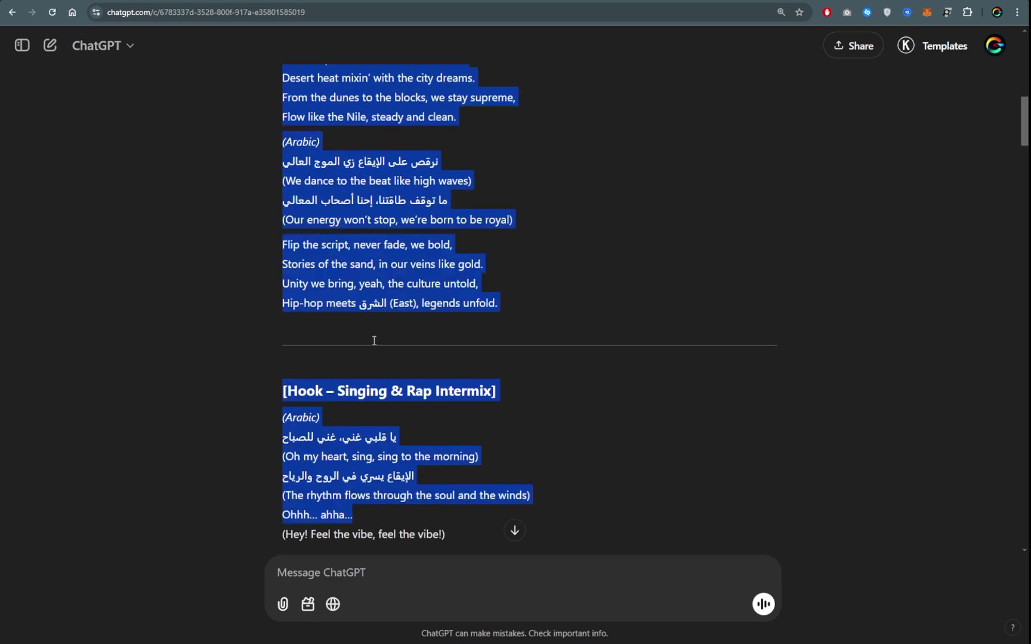
scroll(578, 336, up, 7)
click(354, 302)
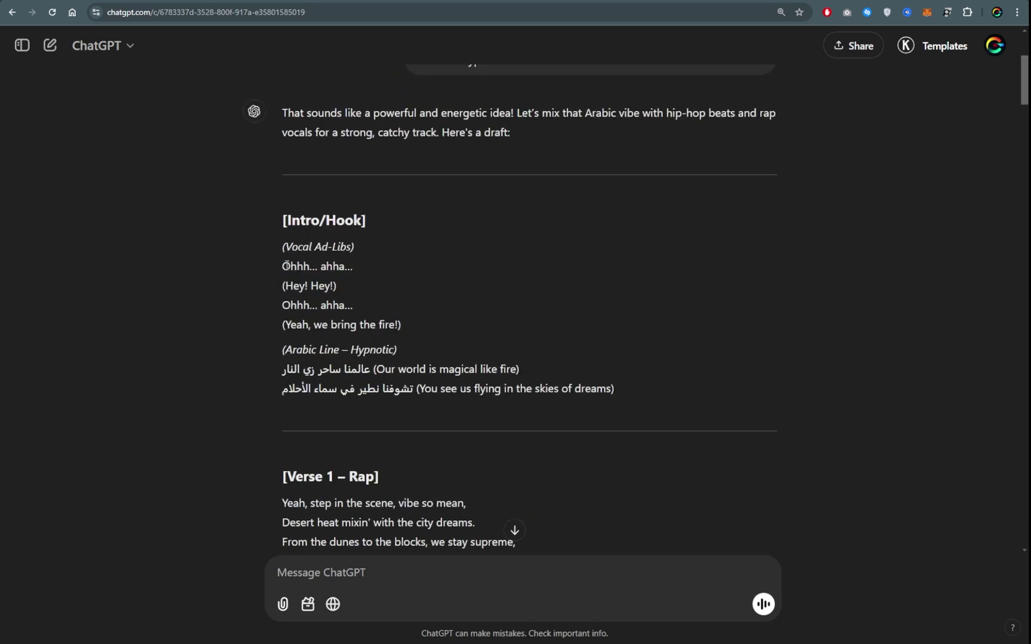
Step: Highlight individual lyric lines and scroll through the rest of the lyrics draft
drag(286, 265, 366, 268)
drag(282, 305, 387, 304)
scroll(344, 353, down, 1)
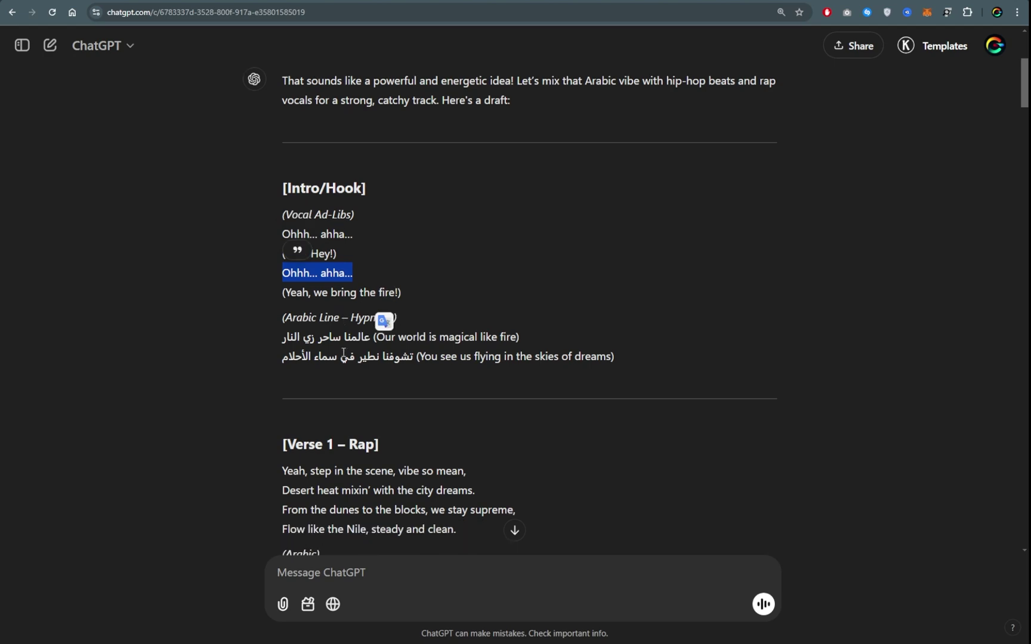
scroll(344, 353, down, 20)
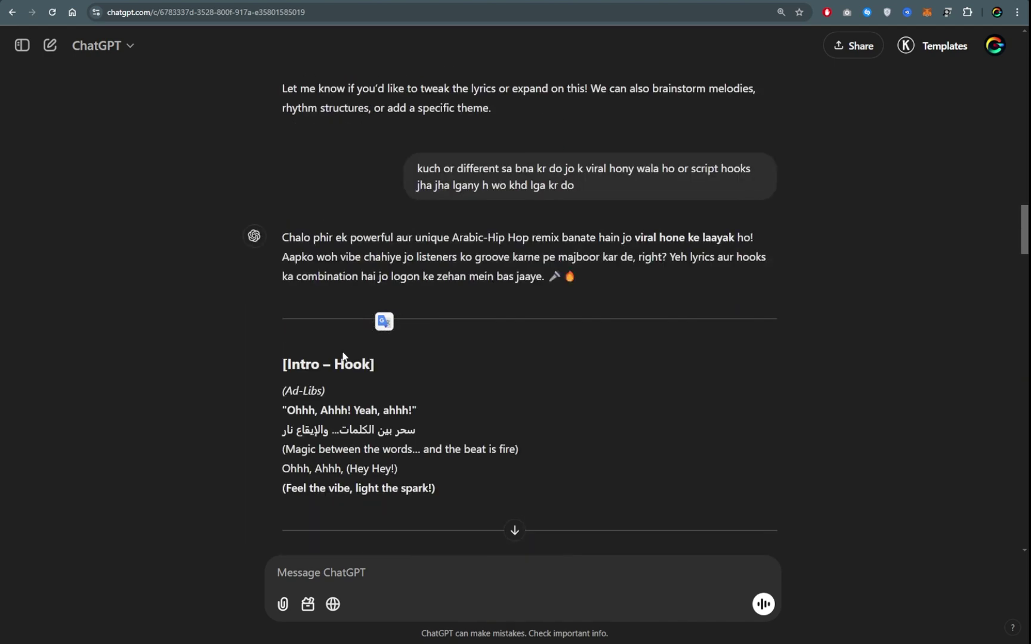
scroll(343, 356, down, 10)
scroll(343, 356, down, 5)
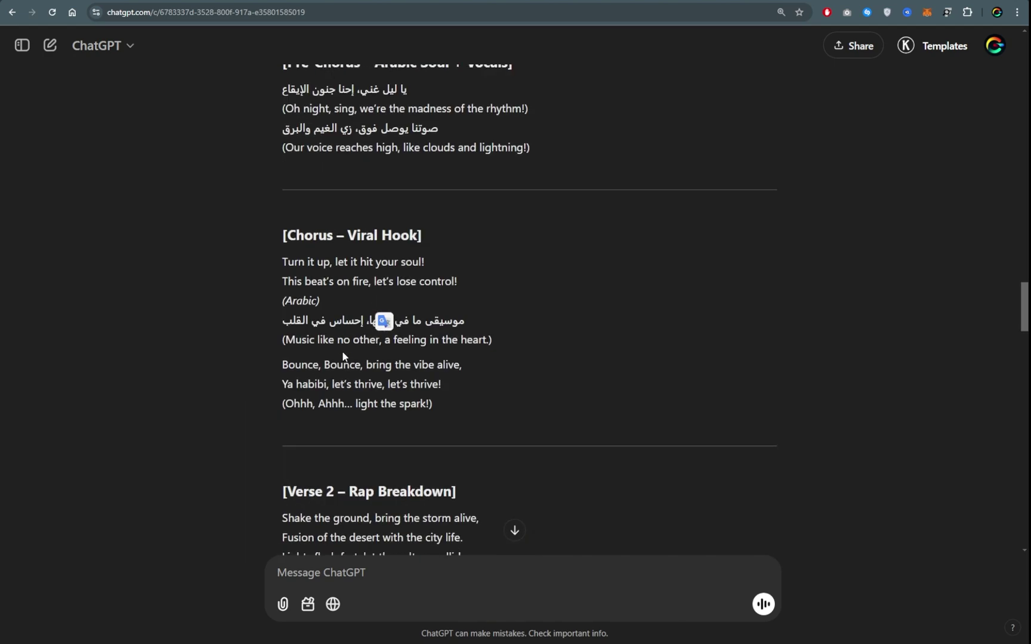
scroll(343, 356, up, 20)
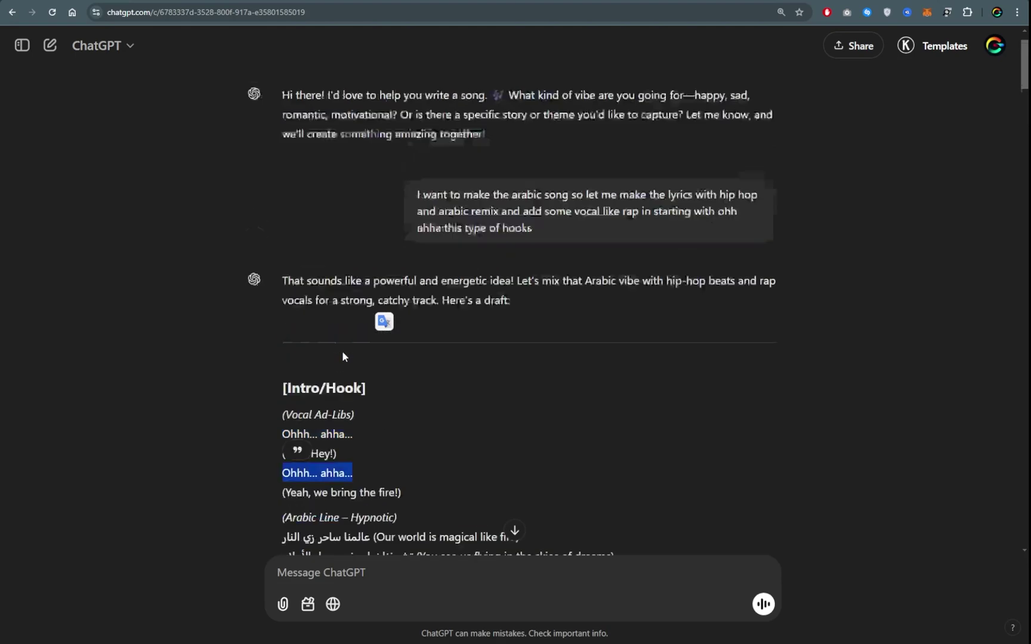
scroll(343, 357, down, 7)
scroll(433, 227, up, 3)
click(427, 241)
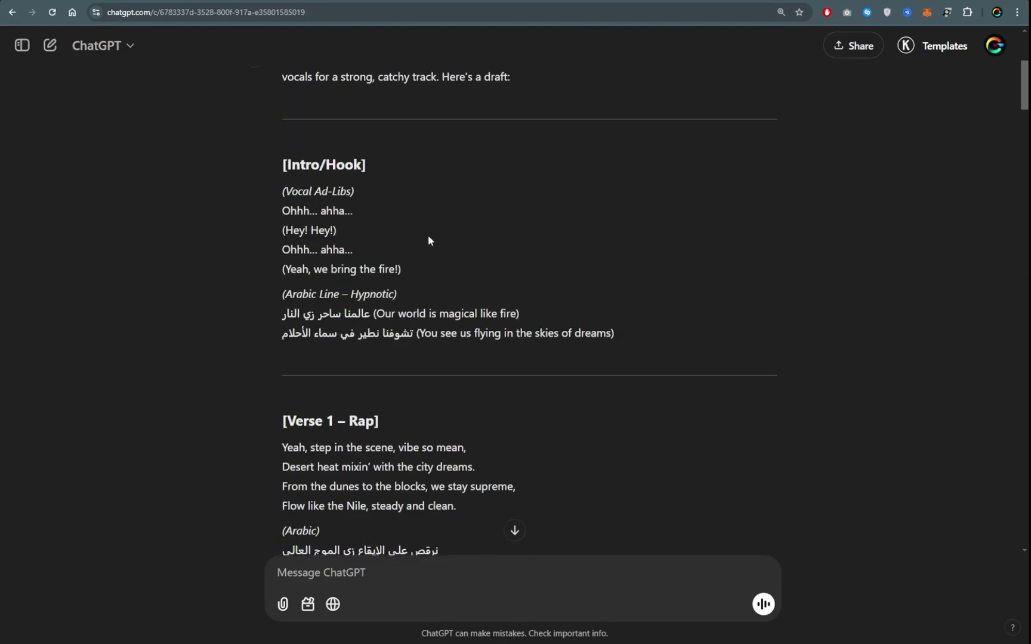
Step: Select the whole lyrics from [Intro/Hook] through the Outro/Hook
drag(280, 166, 475, 481)
scroll(404, 343, down, 20)
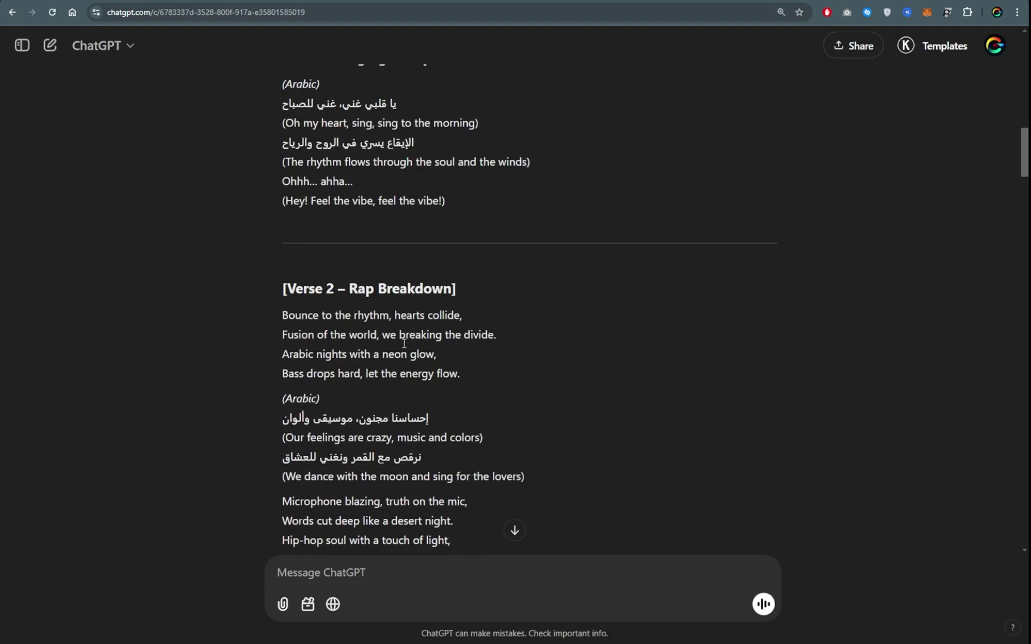
scroll(437, 358, up, 5)
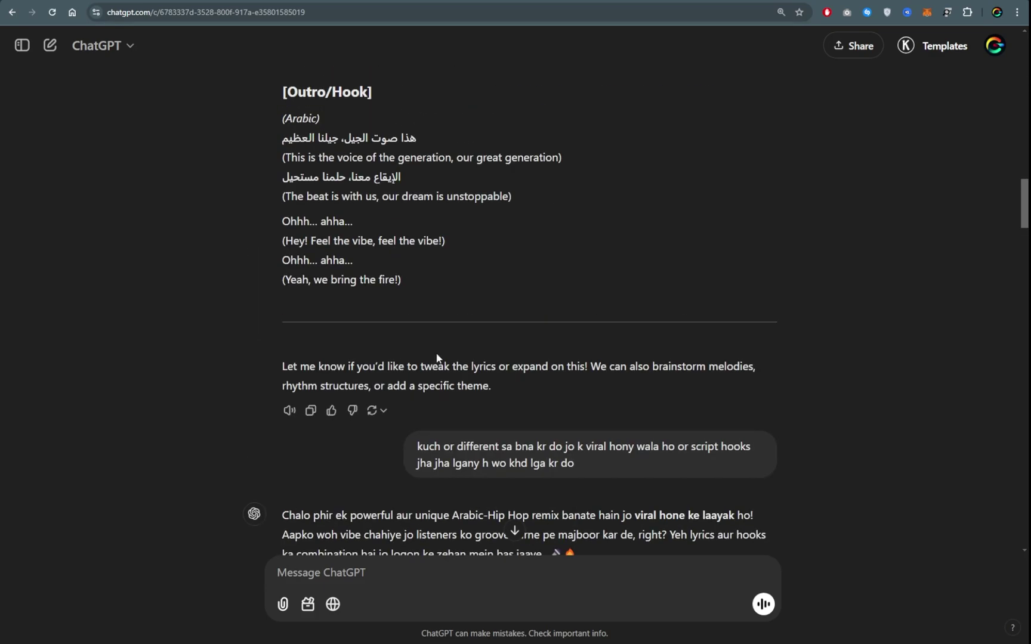
shift+click(420, 280)
key(ctrl+c)
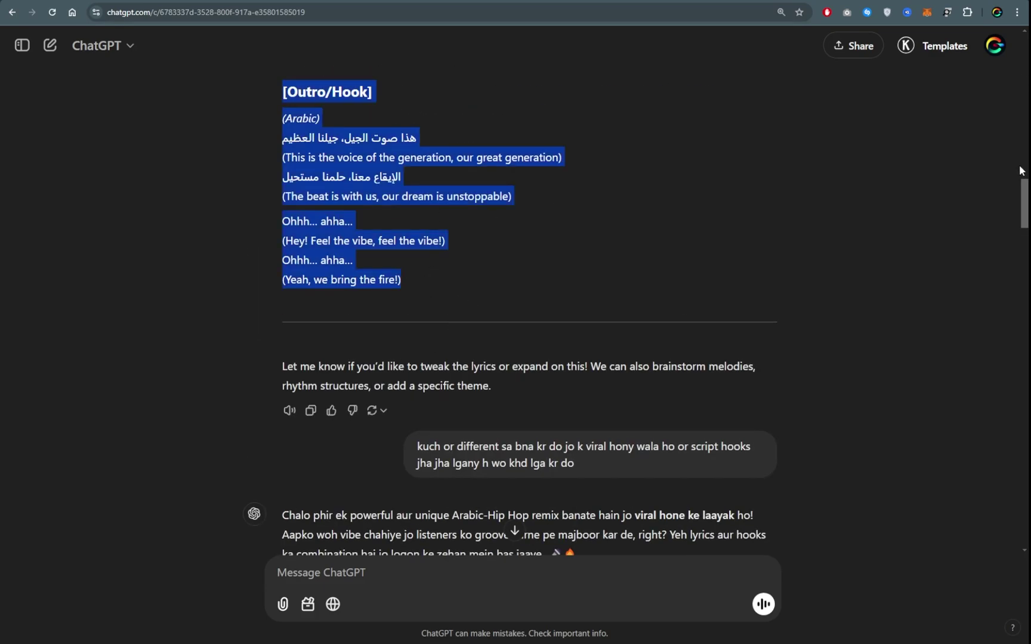
key(alt+Tab)
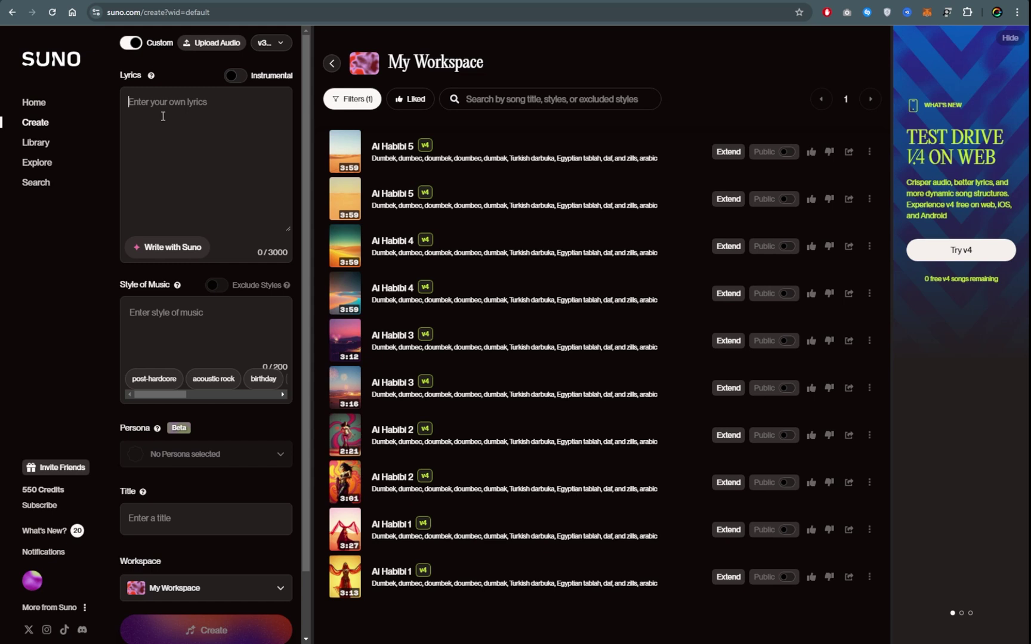
Step: Paste the lyrics into Suno's Lyrics box (1763/3000 characters), then play and pause habibi 3
right_click(163, 117)
click(186, 251)
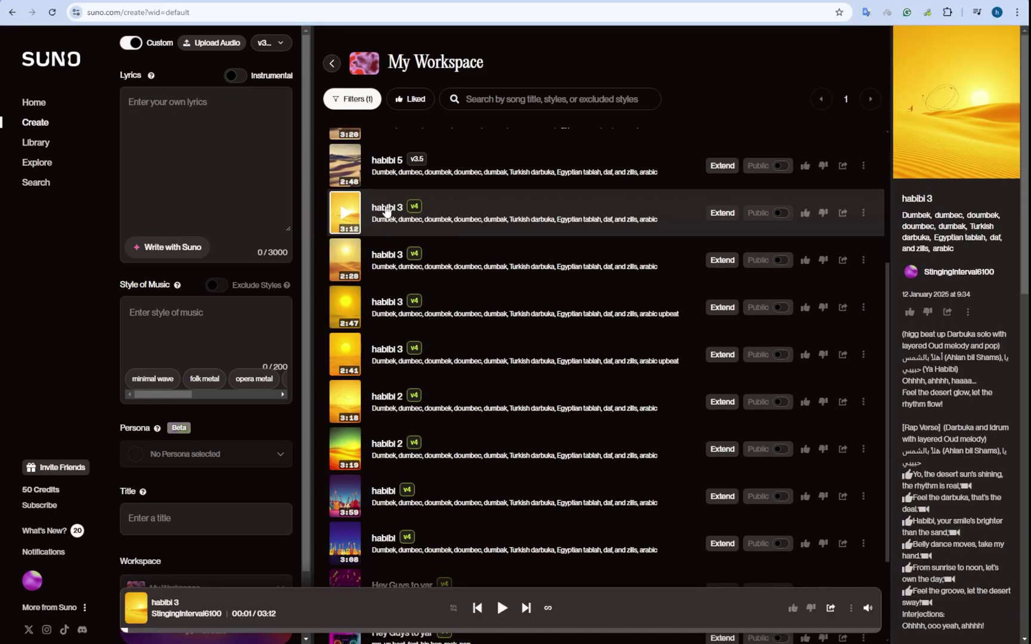
click(351, 218)
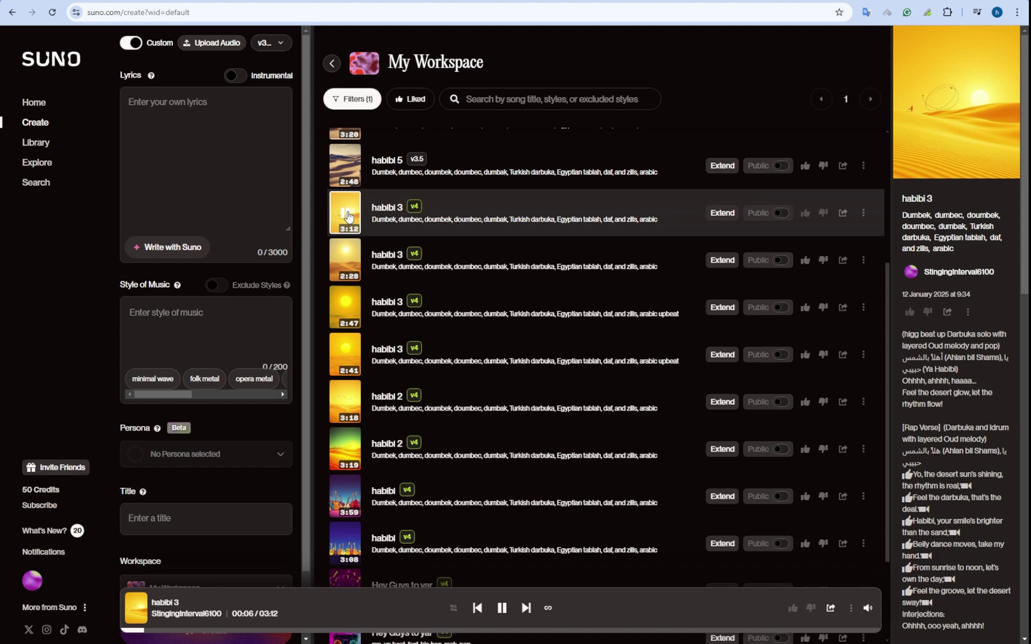
click(349, 216)
Step: Scroll through habibi 3's lyrics in the details panel, highlighting its opening lines
scroll(980, 407, down, 2)
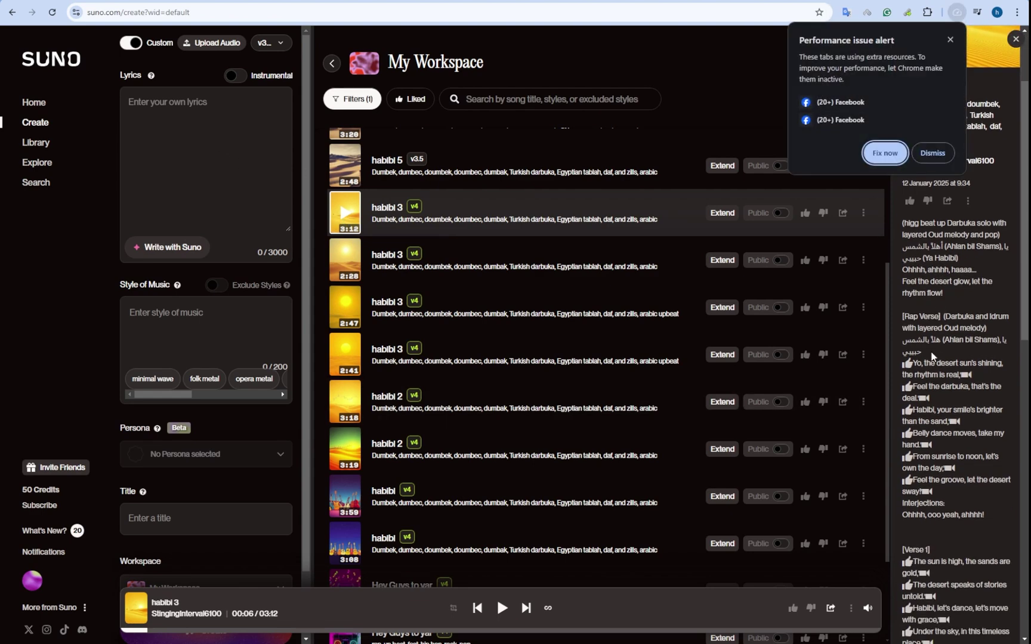
scroll(932, 357, up, 2)
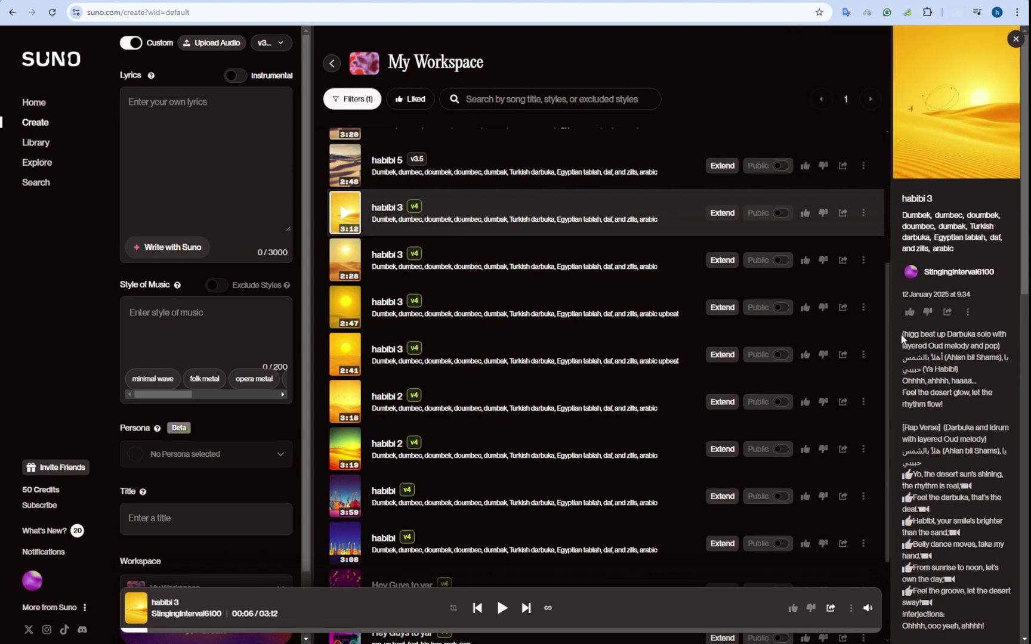
drag(903, 338, 984, 487)
scroll(961, 575, down, 12)
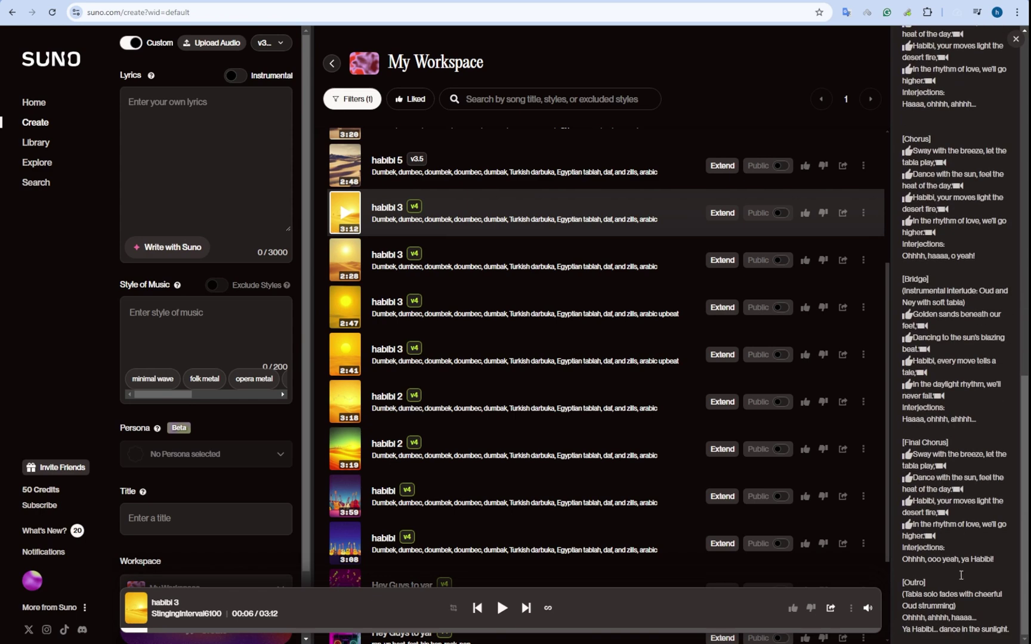
scroll(958, 468, up, 12)
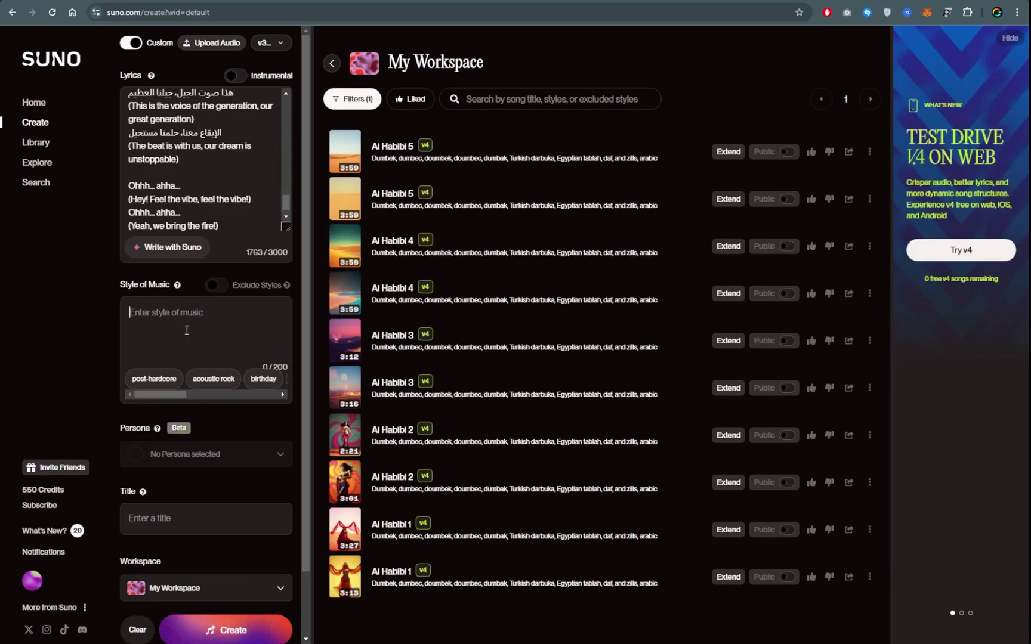
drag(118, 288, 170, 286)
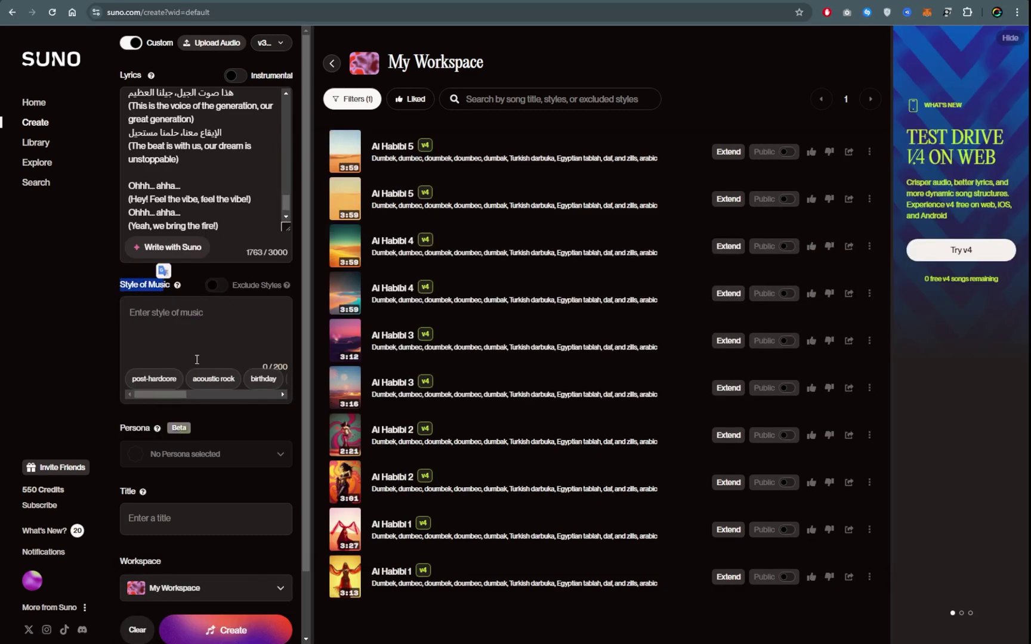
click(168, 326)
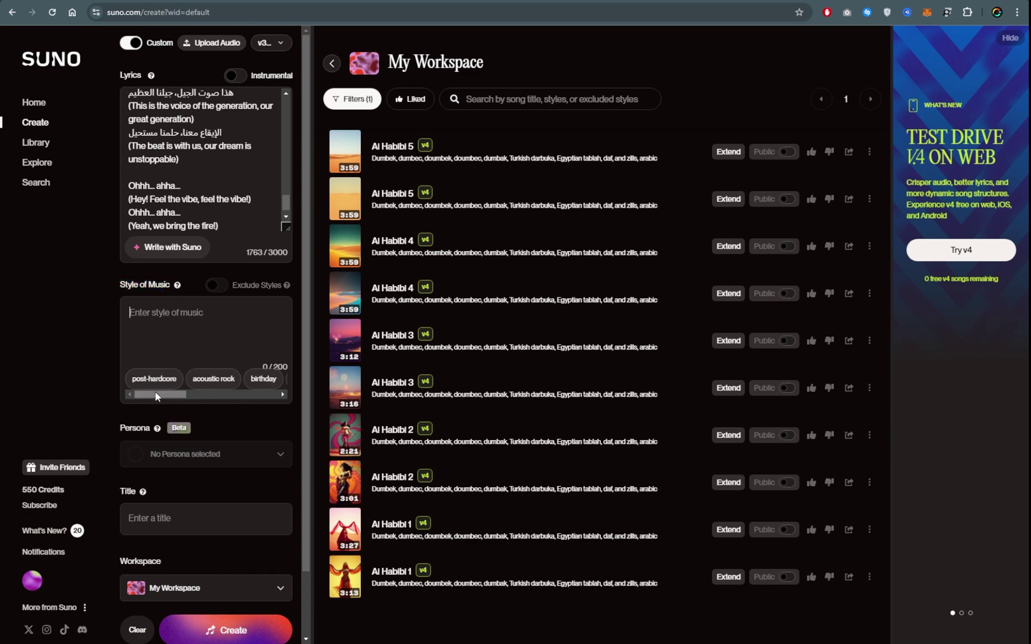
mouse_move(156, 392)
mouse_down()
mouse_move(269, 395)
mouse_move(160, 396)
mouse_move(168, 396)
mouse_up()
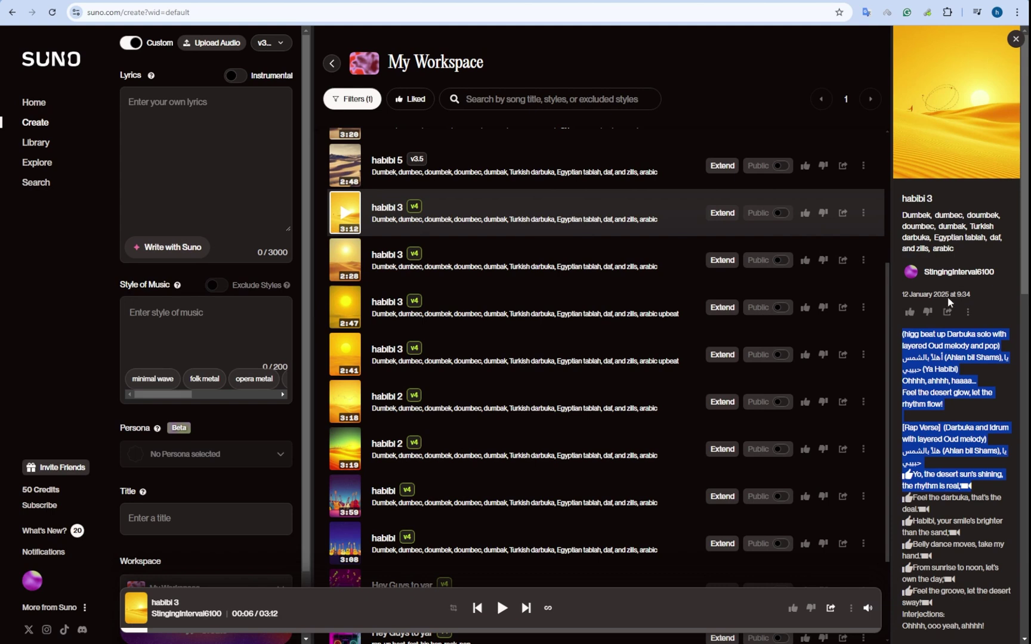
Step: Select and copy the habibi 3 style description from the song details
click(901, 216)
drag(899, 216, 966, 254)
right_click(954, 250)
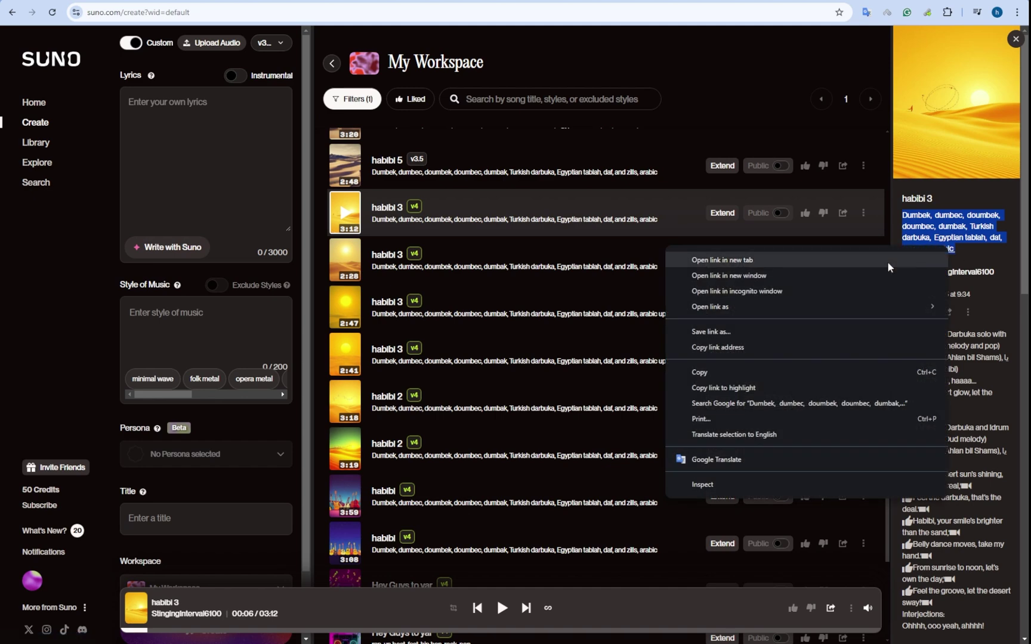
click(716, 366)
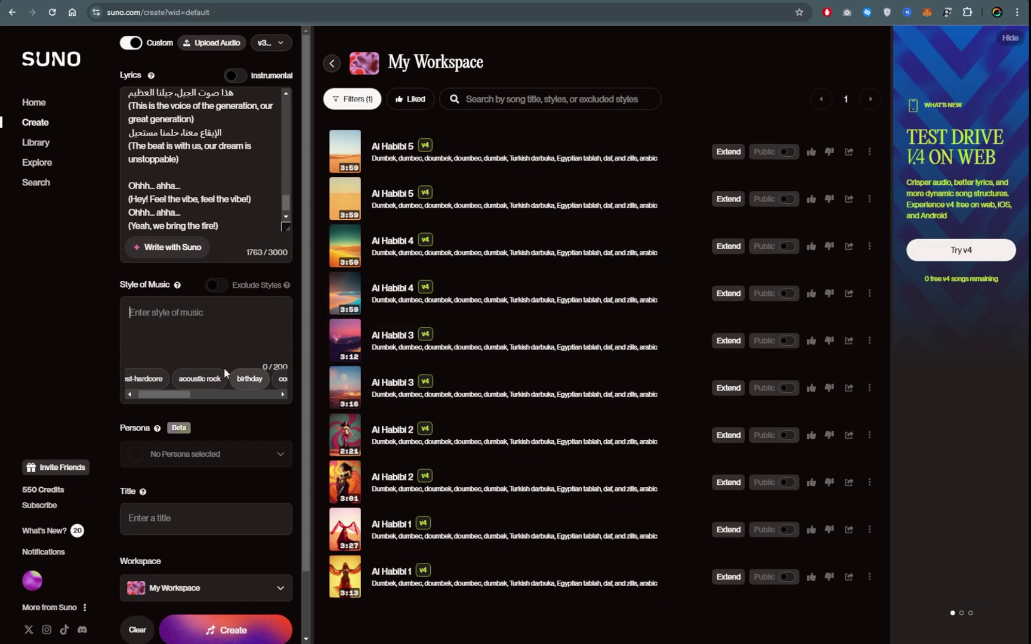
Step: Begin typing the new song title '100+' in the Title field
scroll(217, 174, up, 10)
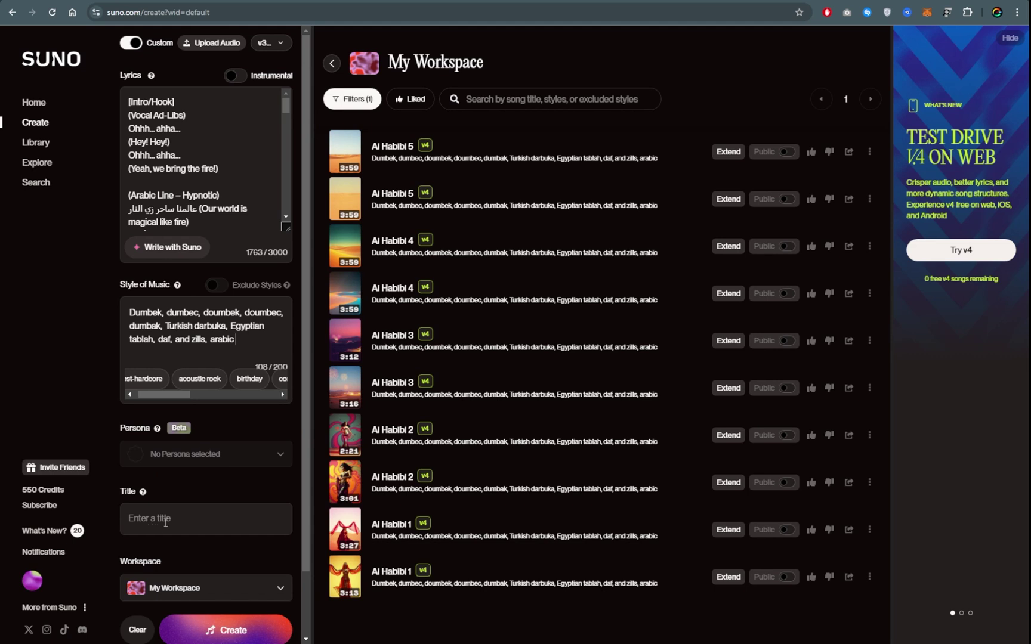
scroll(203, 523, down, 1)
click(189, 443)
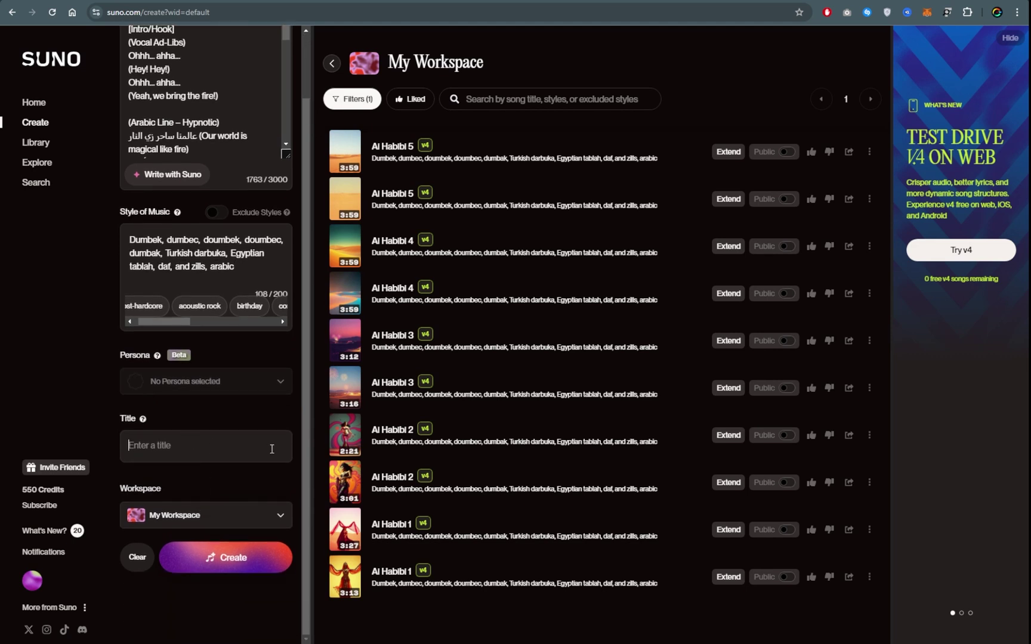
text(100+)
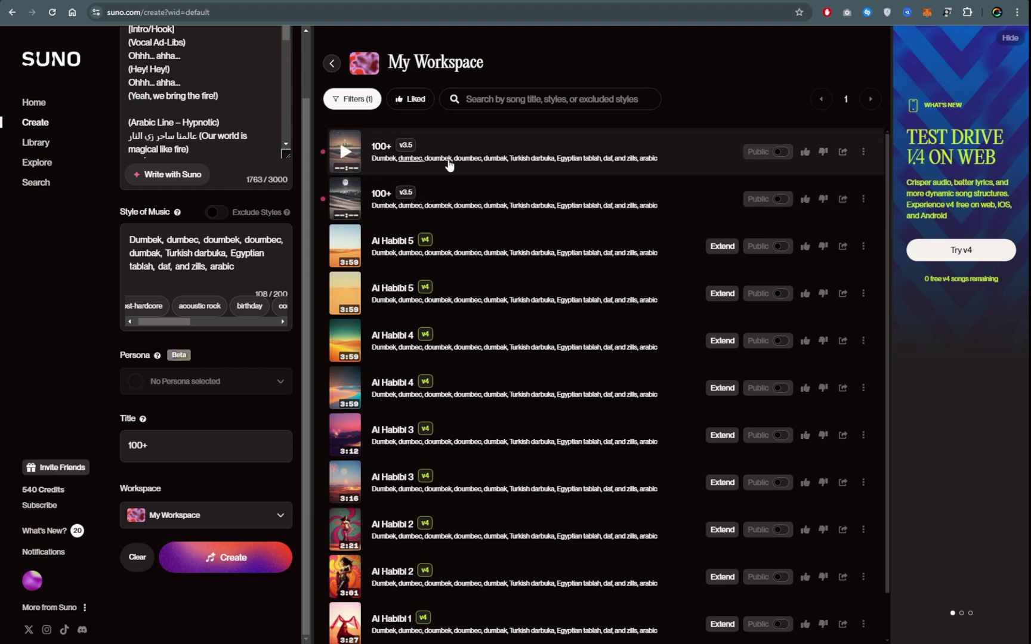
Step: Play the first 100+ track while following its opening 'Ohhh... ahha...' and Arabic lyric lines
click(345, 152)
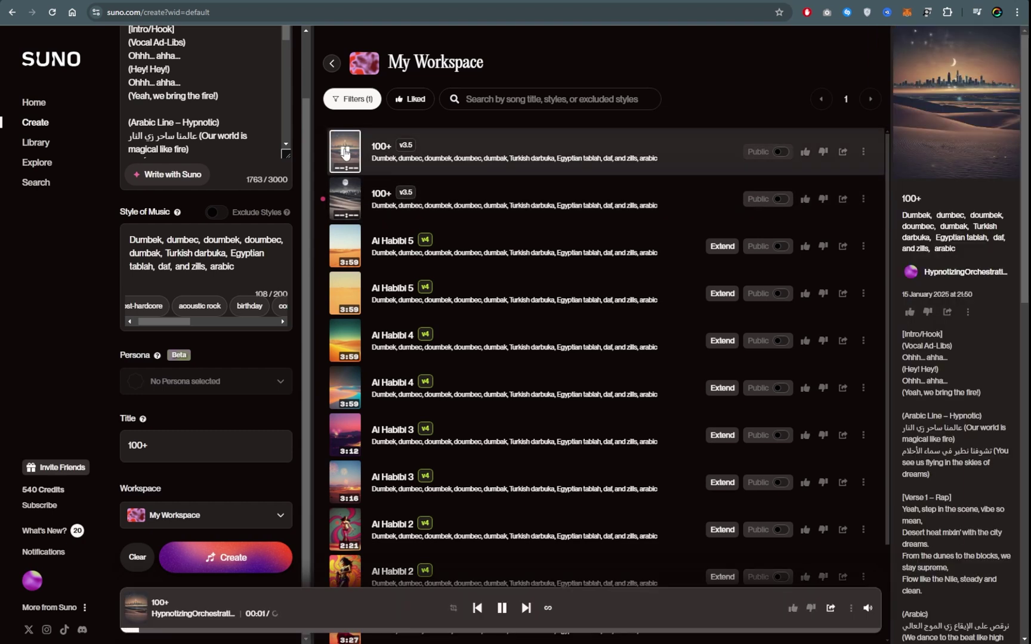
scroll(183, 188, up, 2)
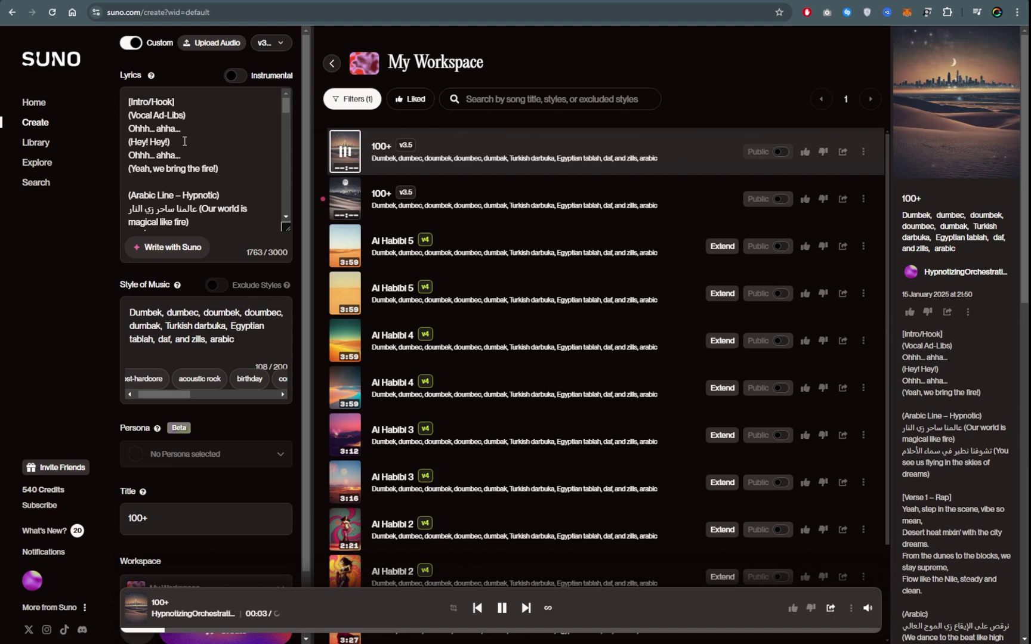
triple_click(139, 130)
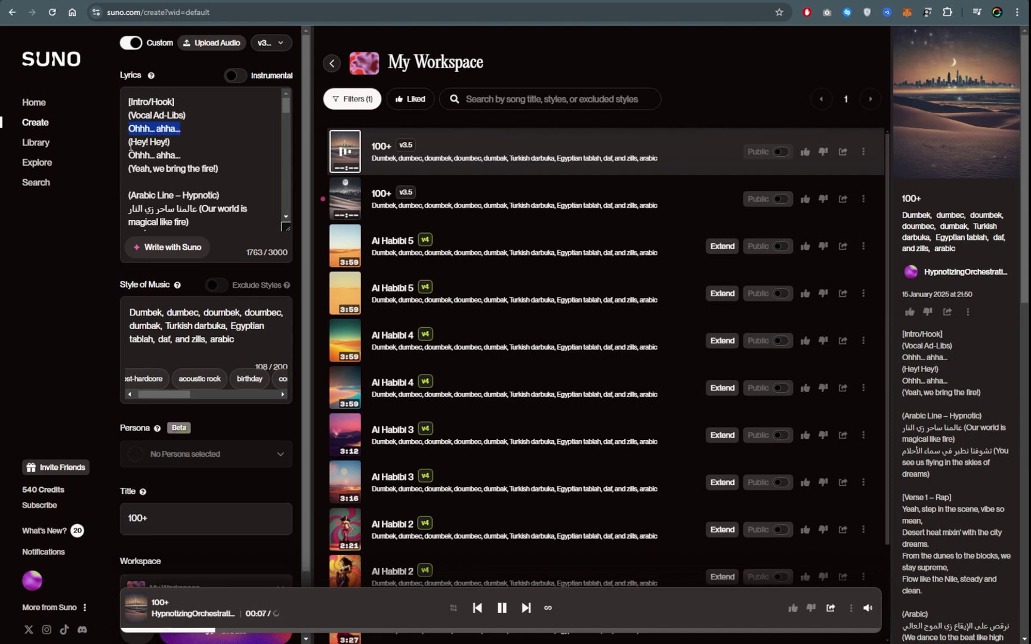
triple_click(131, 156)
scroll(138, 160, down, 1)
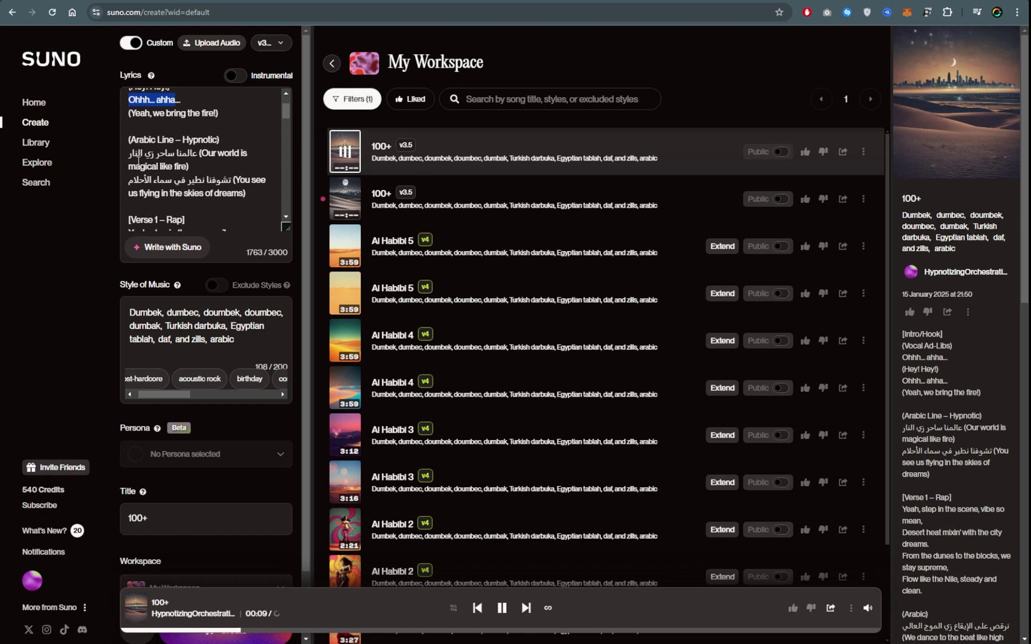
drag(242, 155, 253, 188)
click(130, 152)
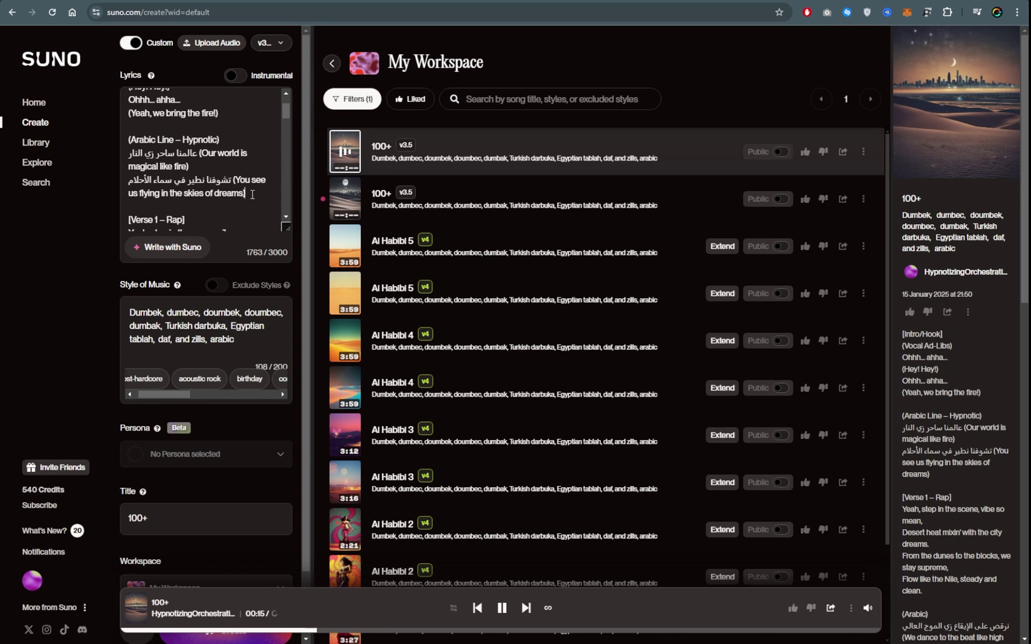
drag(253, 195, 215, 194)
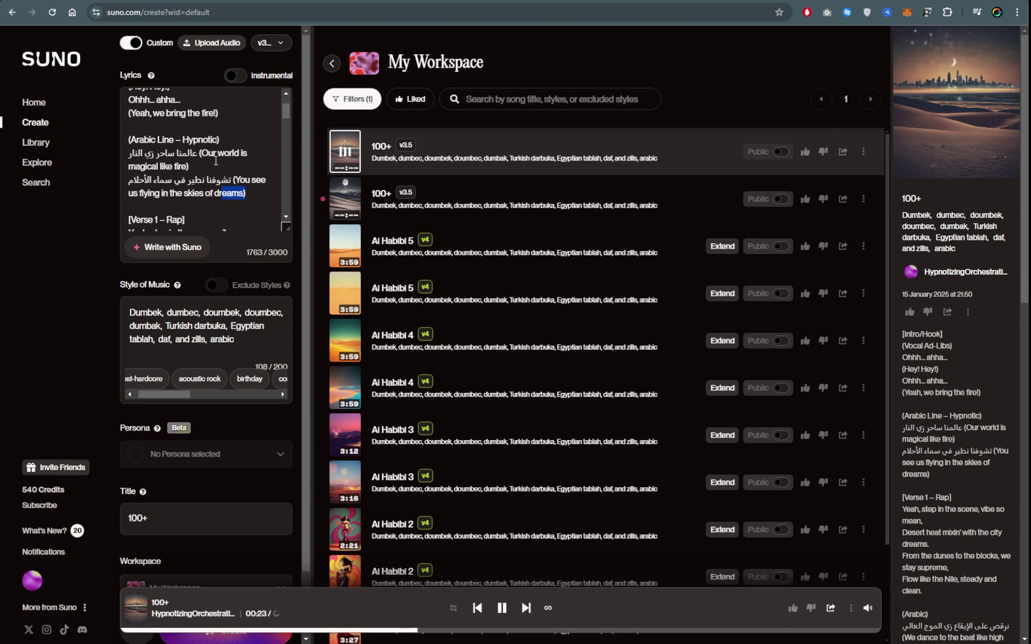
Step: Keep following the first track's lyrics through the 'We dance to the beat' line and 'royal'
scroll(216, 161, down, 1)
scroll(153, 200, down, 1)
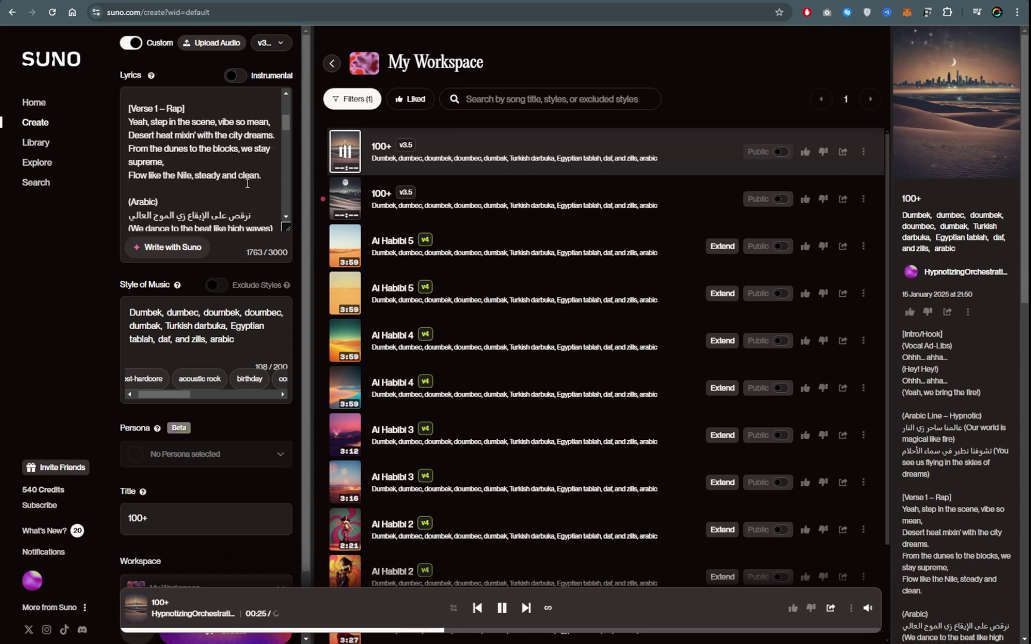
drag(262, 177, 222, 176)
scroll(134, 177, down, 1)
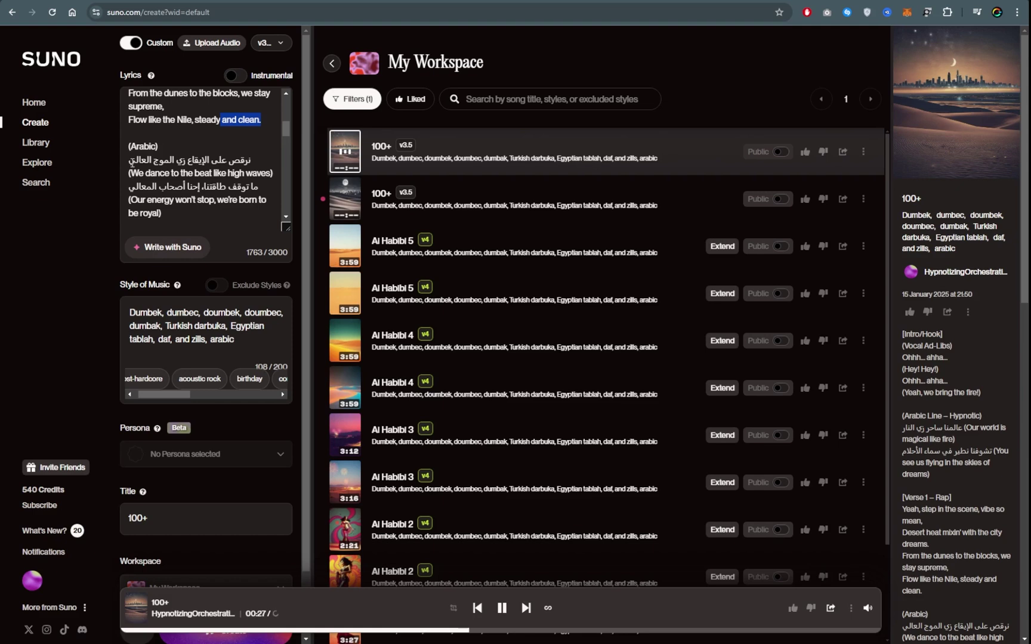
click(272, 173)
drag(271, 173, 132, 174)
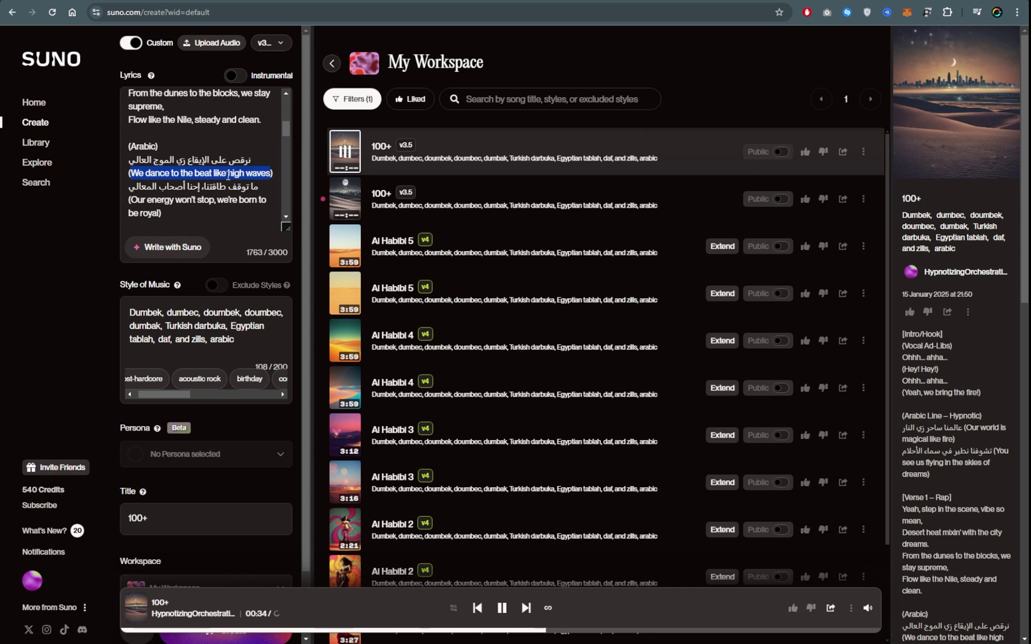
drag(141, 213, 160, 212)
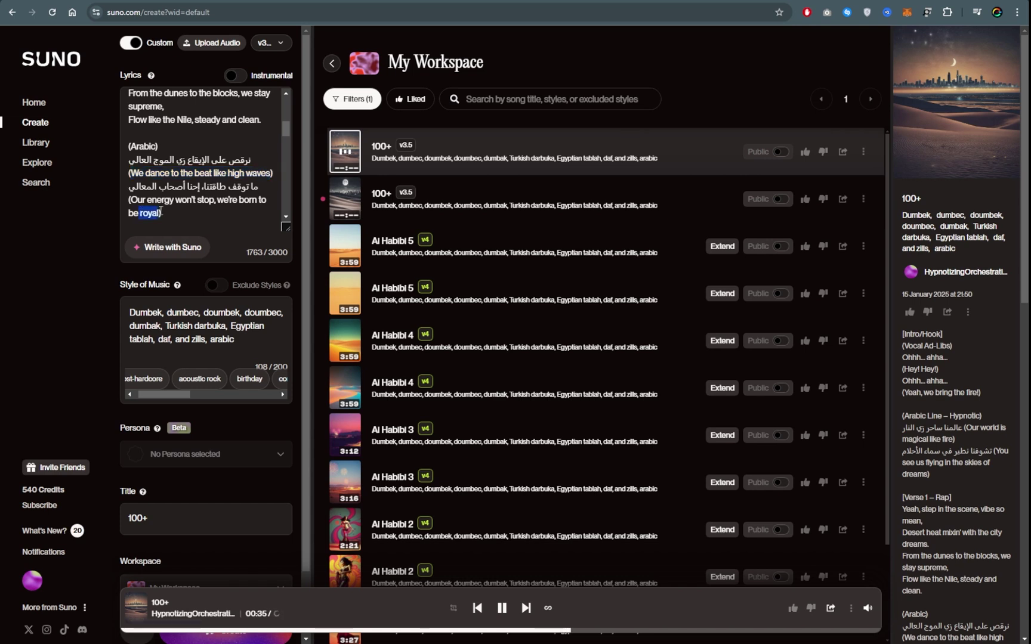
scroll(203, 190, down, 5)
scroll(205, 171, up, 3)
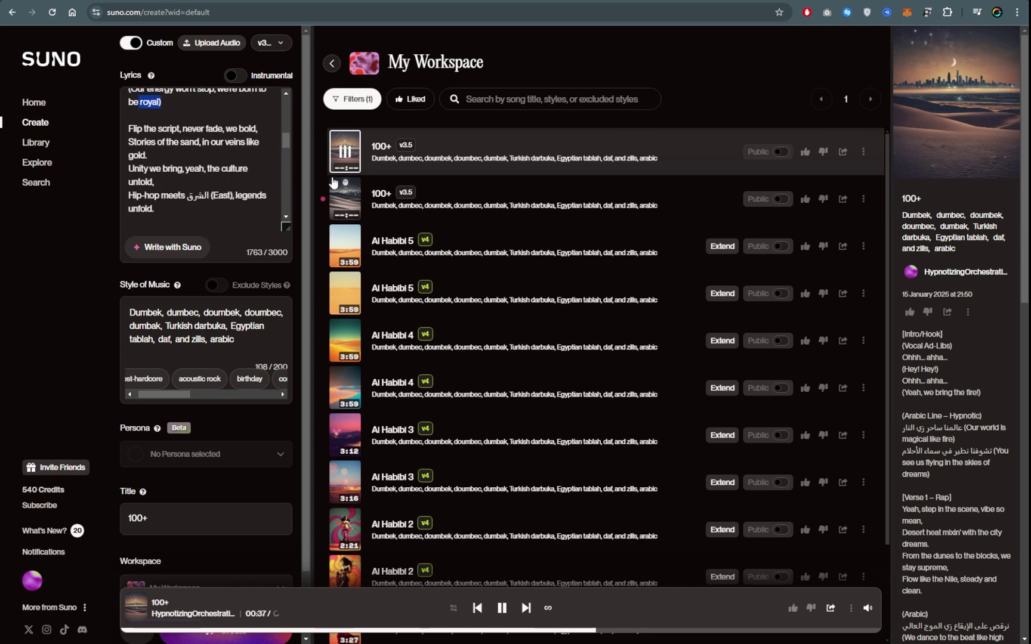
Step: Play the second 100+ track, following its opening 'Ohhh... ahha...' and first Arabic line
click(355, 212)
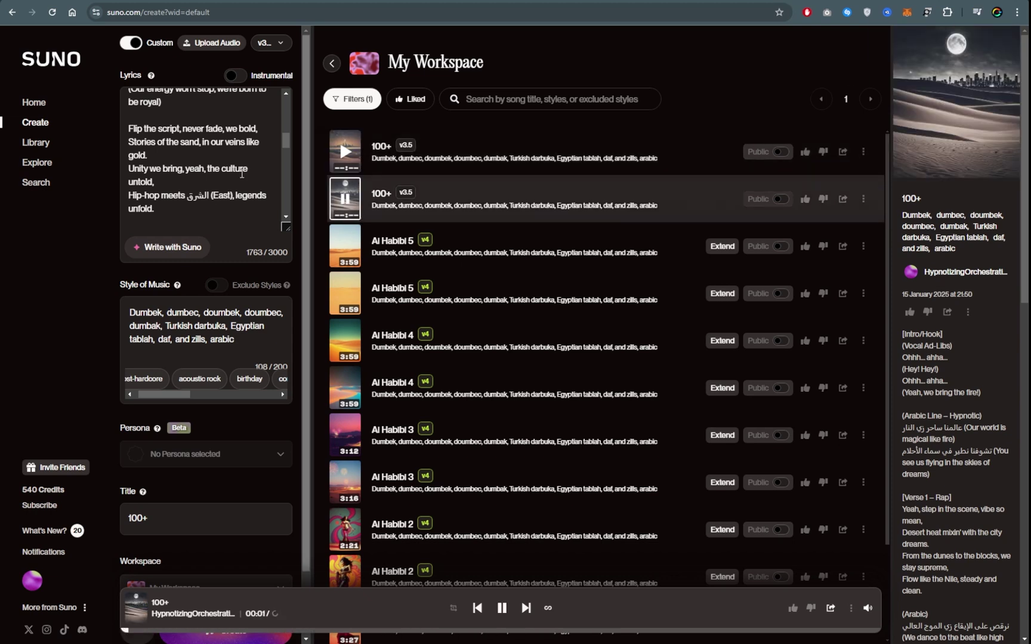
scroll(211, 156, up, 3)
drag(128, 133, 185, 155)
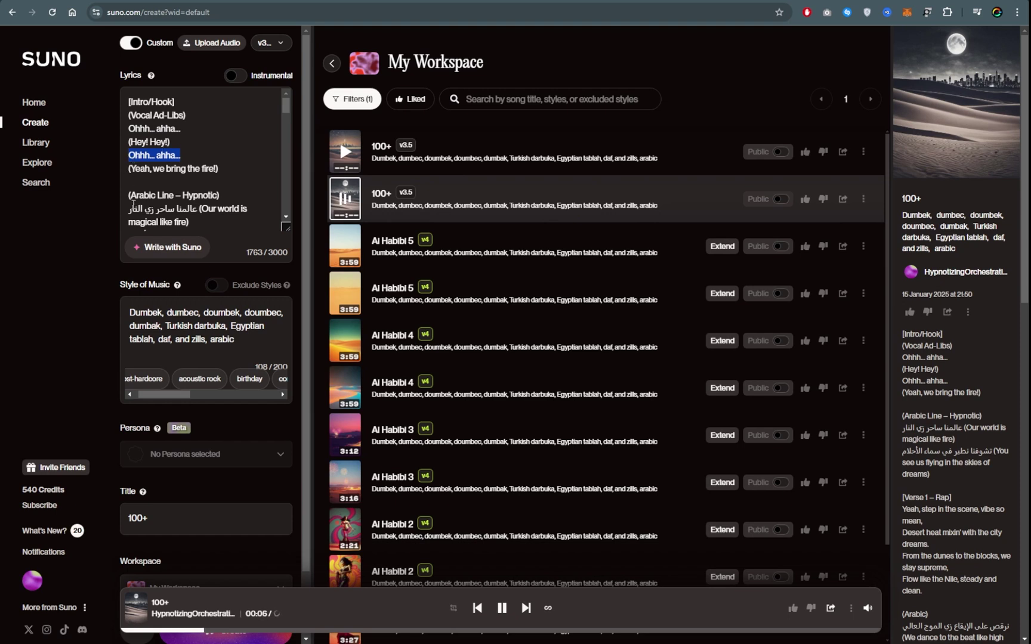
drag(257, 212, 237, 193)
scroll(185, 175, down, 1)
Step: Pause the second 100+ song after its 'magical like fire' line and check the model version list
drag(131, 165, 186, 170)
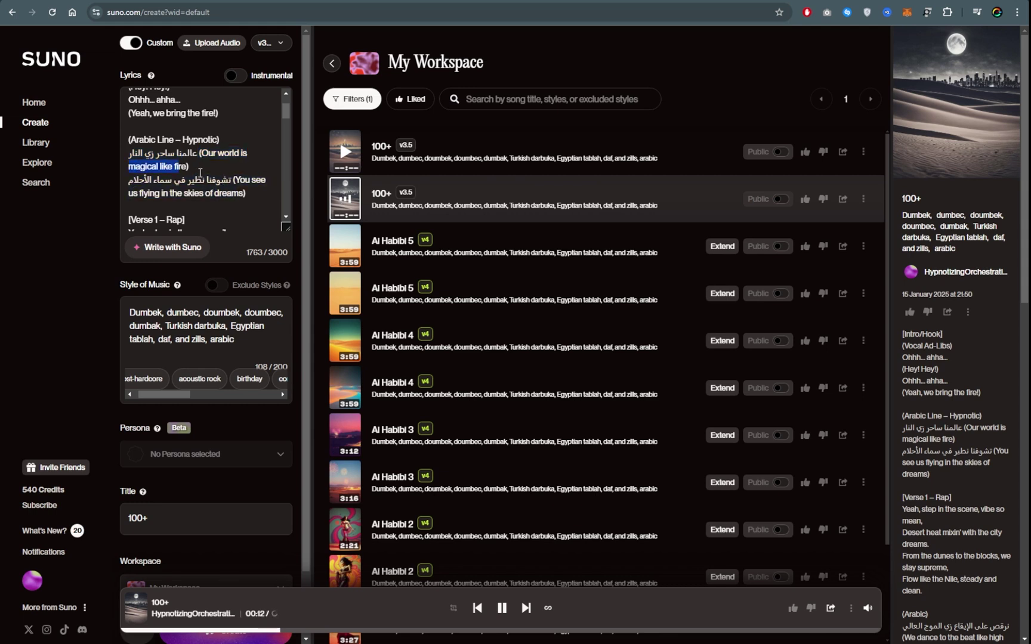
click(343, 202)
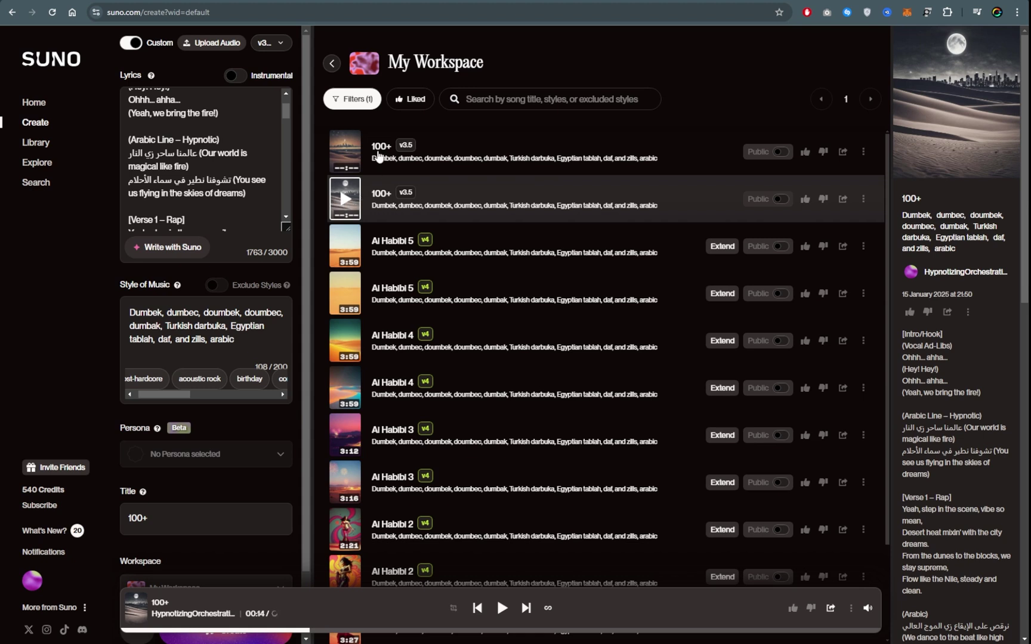
click(283, 49)
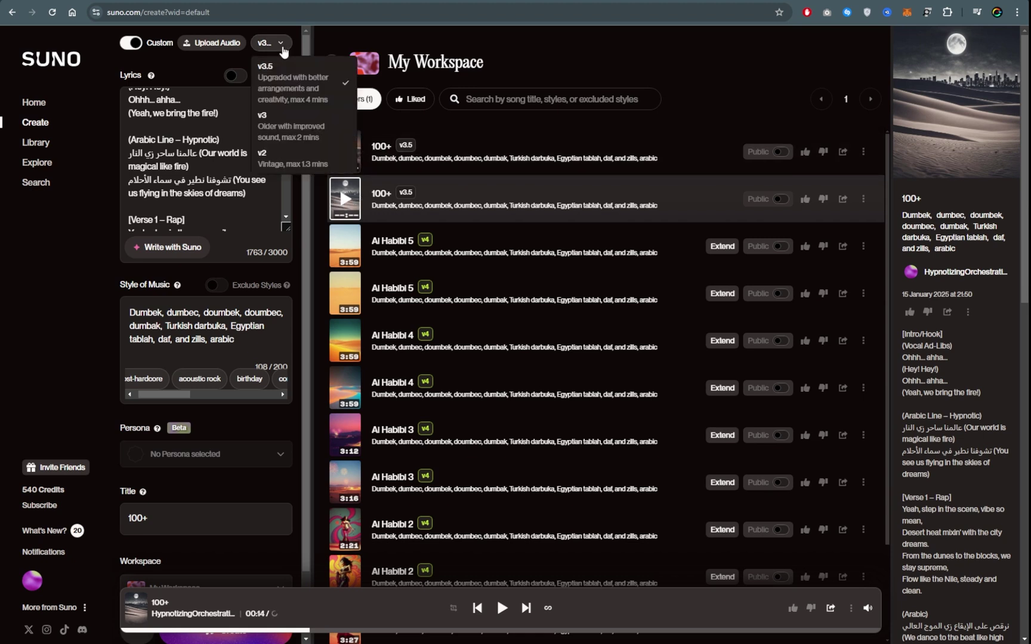
click(718, 82)
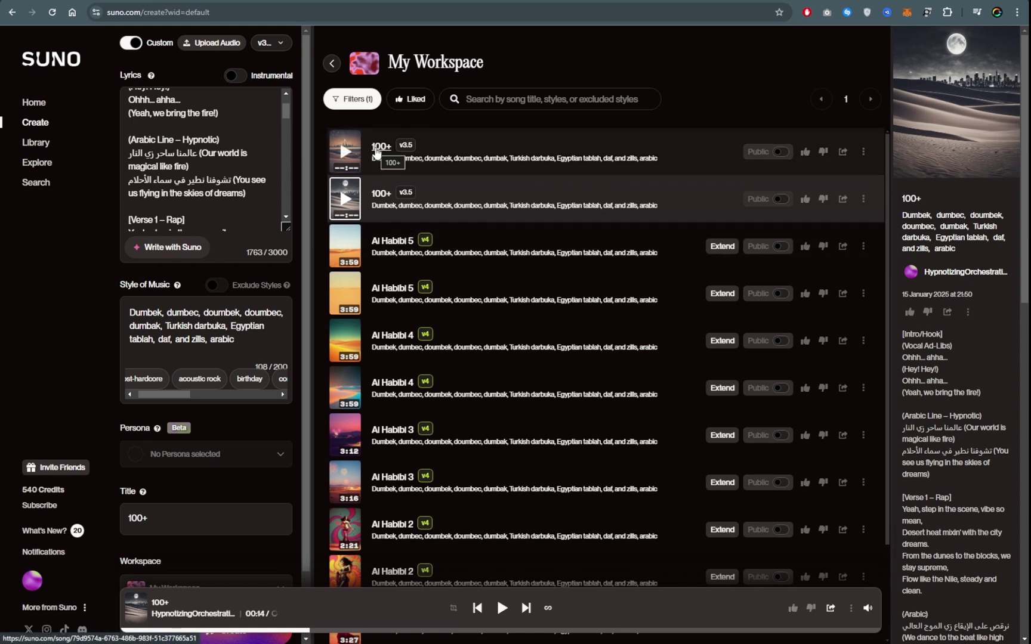
Step: Select the first 100+ song and bring up its Download options
click(490, 148)
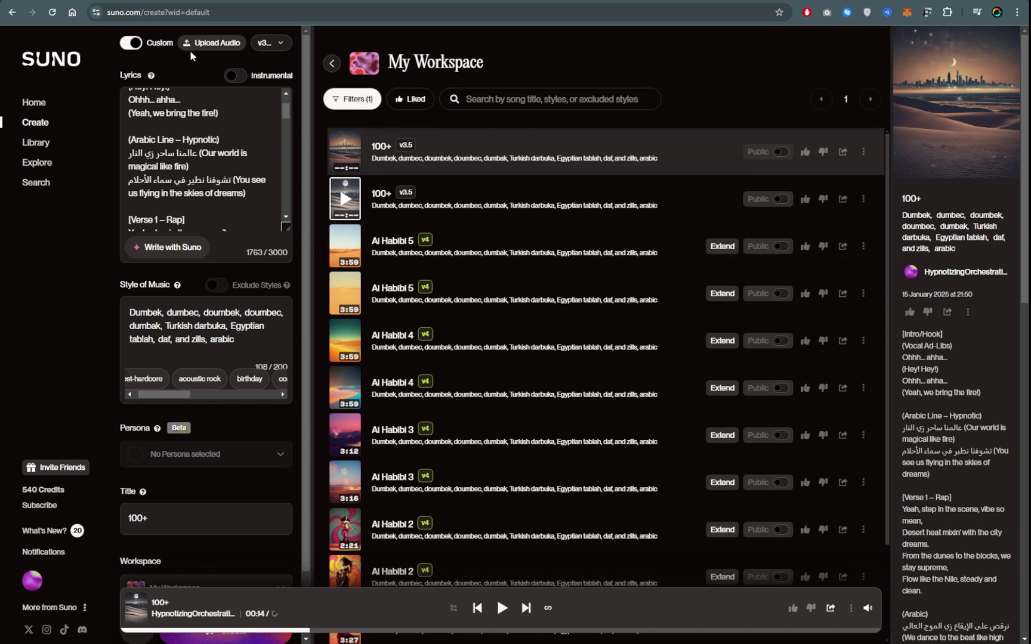
click(863, 151)
mouse_move(825, 297)
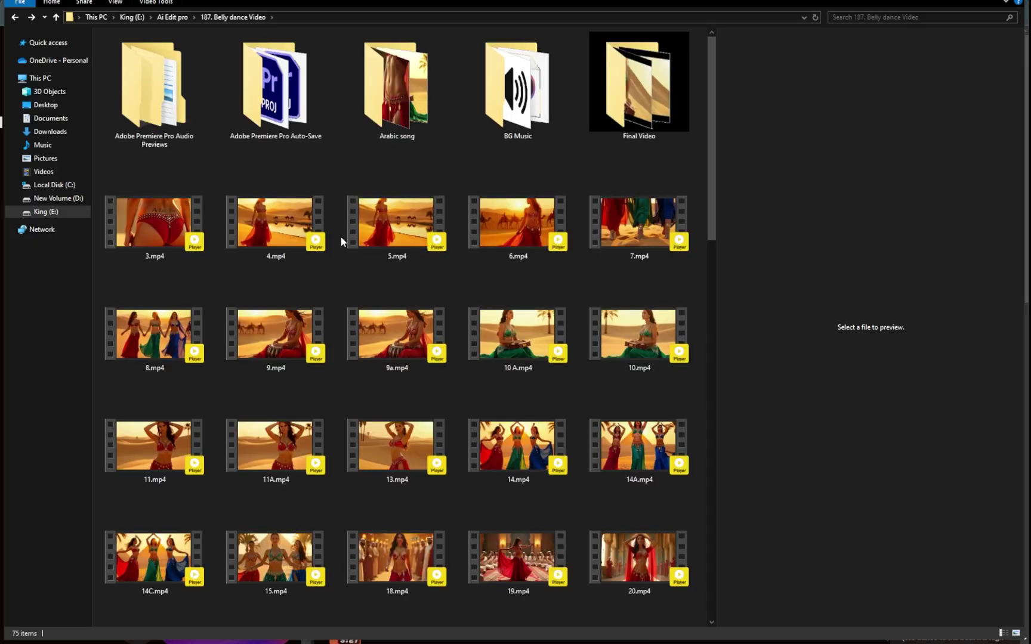
scroll(341, 240, down, 5)
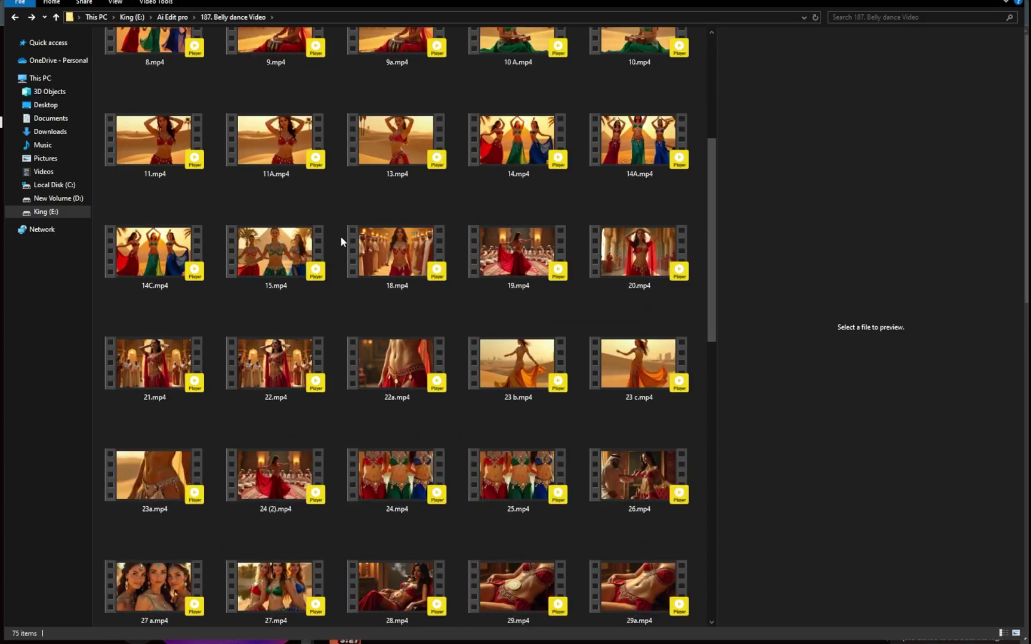
Step: Look inside the BG Music folder, then return to the belly dance video folder
scroll(363, 258, down, 10)
scroll(363, 259, up, 15)
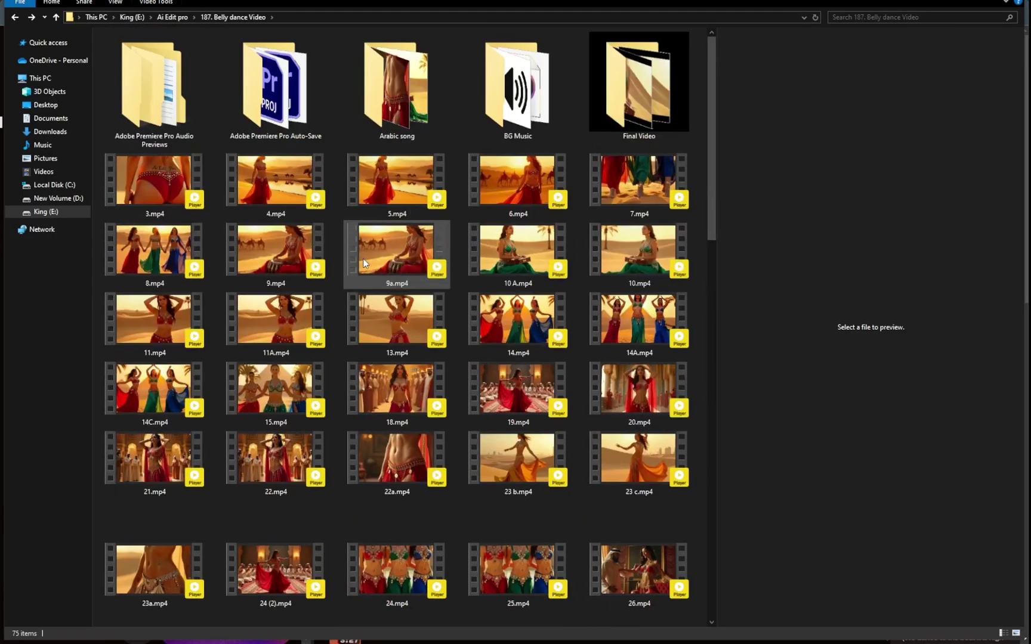
scroll(363, 259, down, 5)
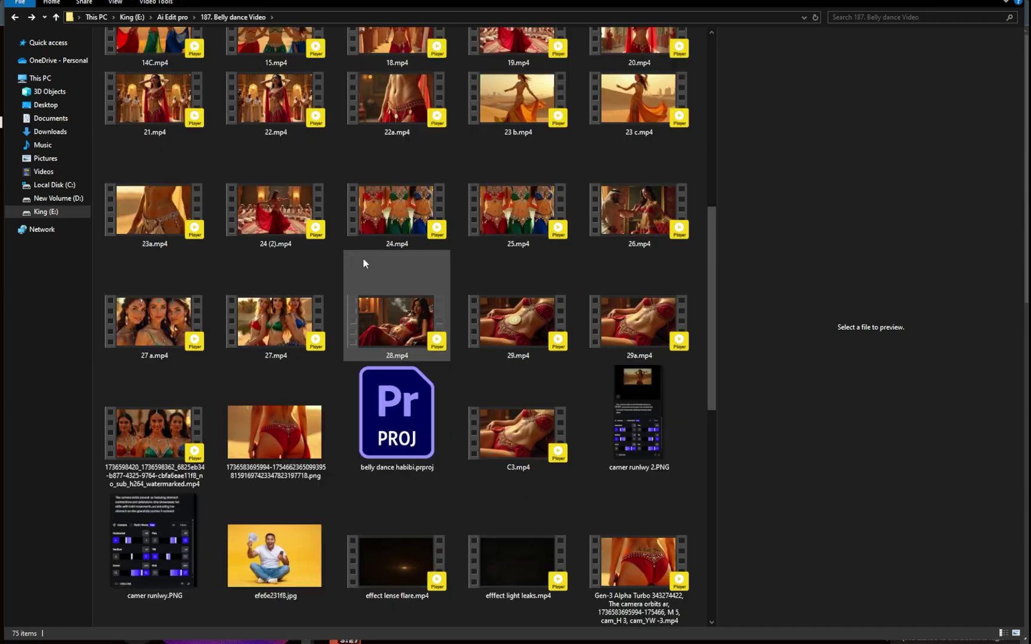
scroll(363, 259, up, 5)
double_click(511, 105)
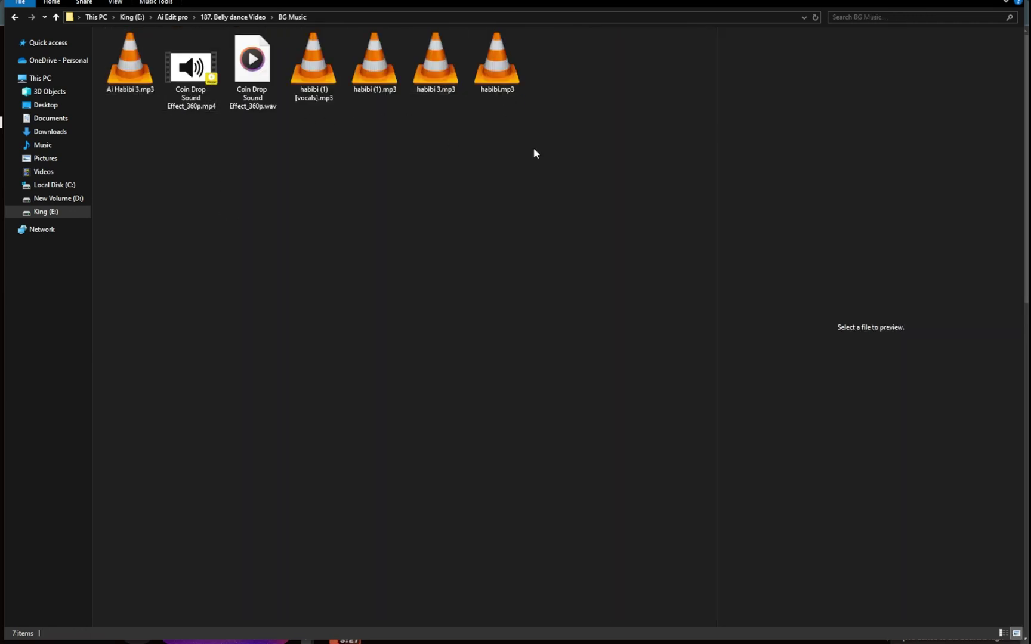
key(alt+Left)
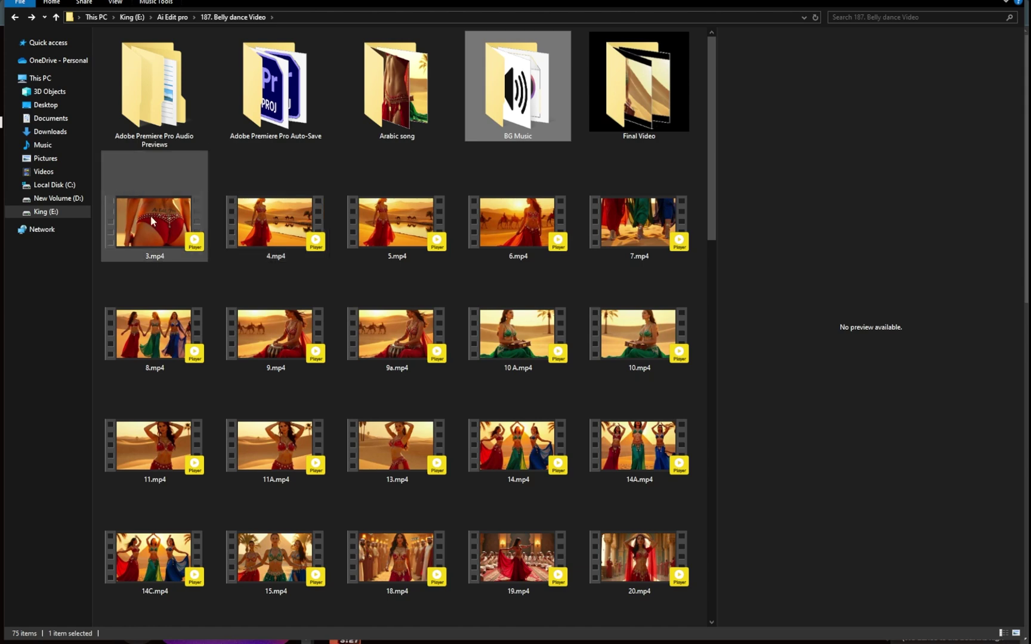
Step: Preview clips 7, 3, 9a, 10 A, 10, 8, 11 and the red-outfit PNG, then return to Premiere Pro
click(638, 222)
click(154, 222)
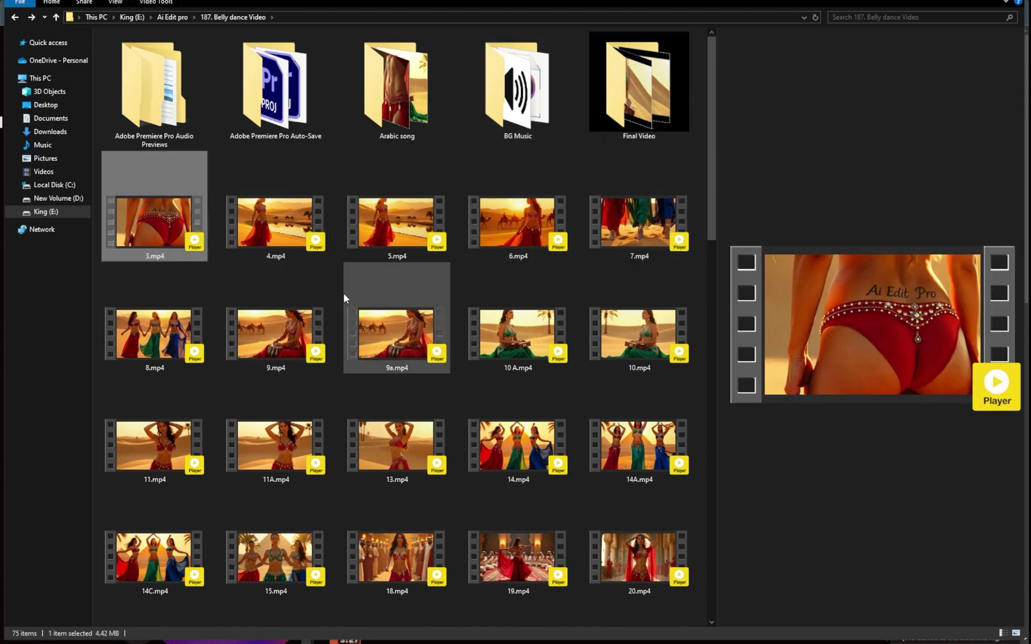
scroll(343, 292, down, 5)
click(301, 250)
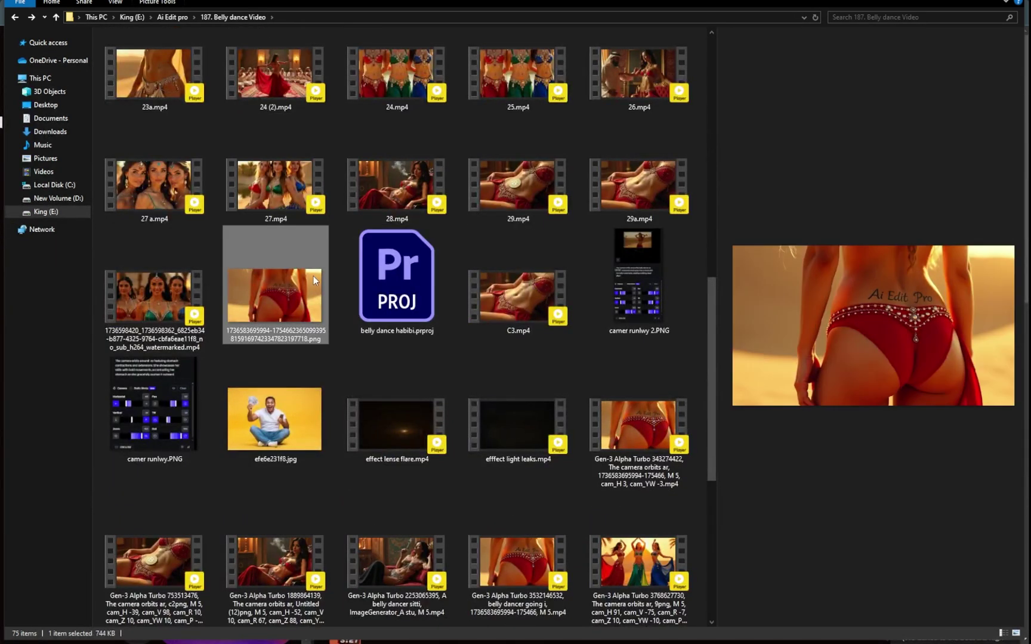
scroll(381, 178, up, 3)
scroll(381, 178, up, 6)
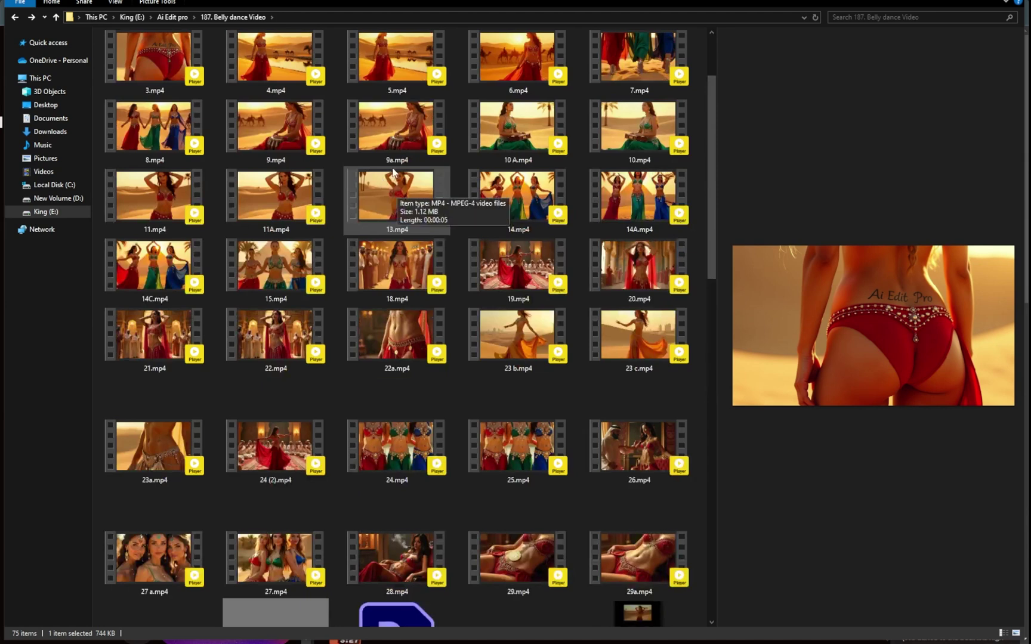
click(397, 126)
click(518, 127)
click(636, 130)
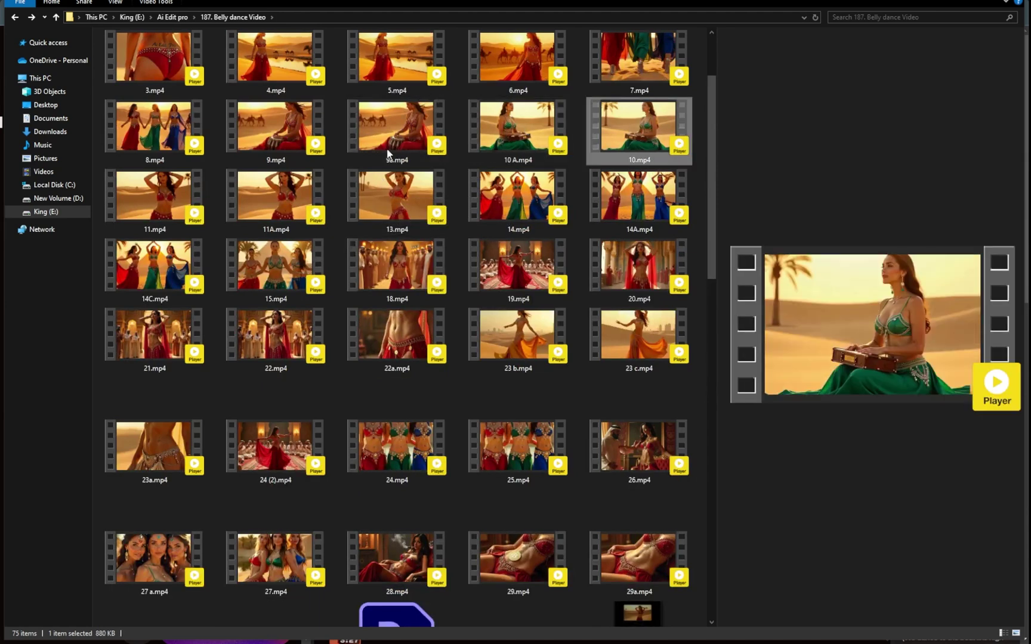
click(179, 149)
click(164, 197)
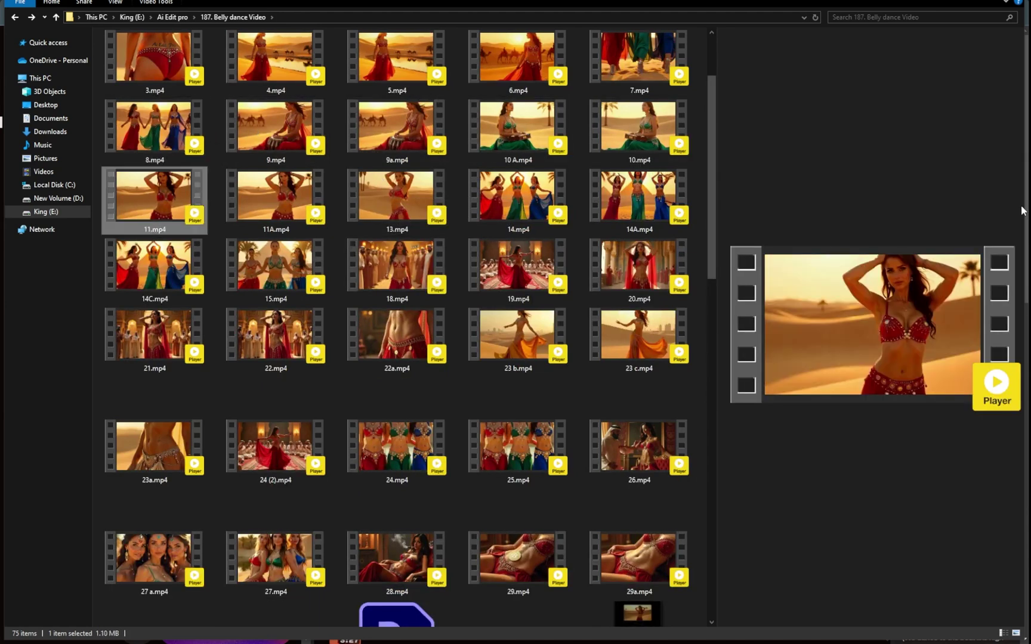
key(alt+Tab)
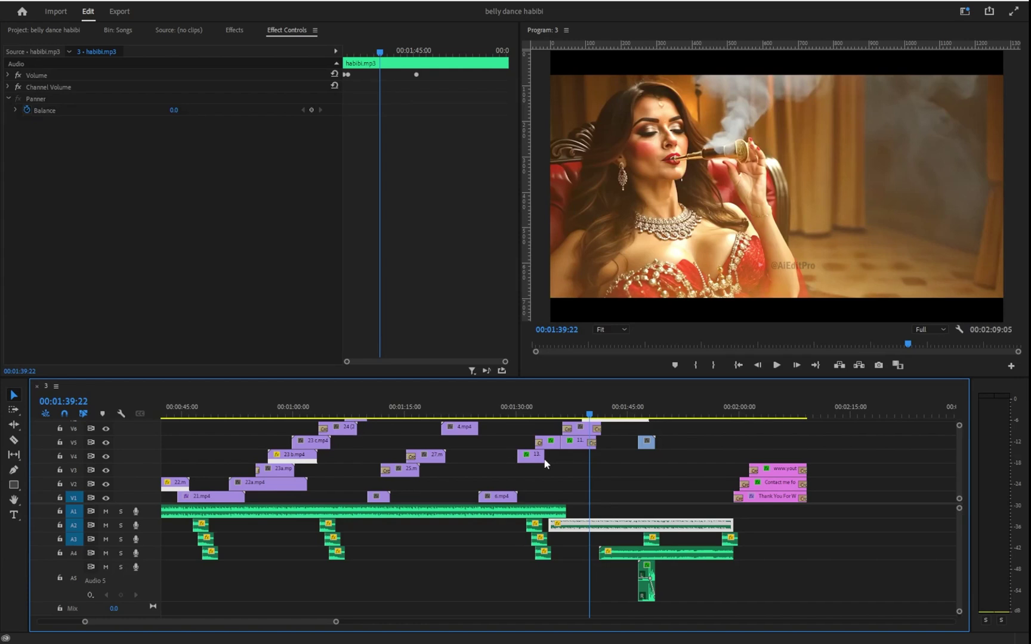
Step: Move the playhead to about 44 seconds and zoom the timeline out to the whole sequence
click(175, 411)
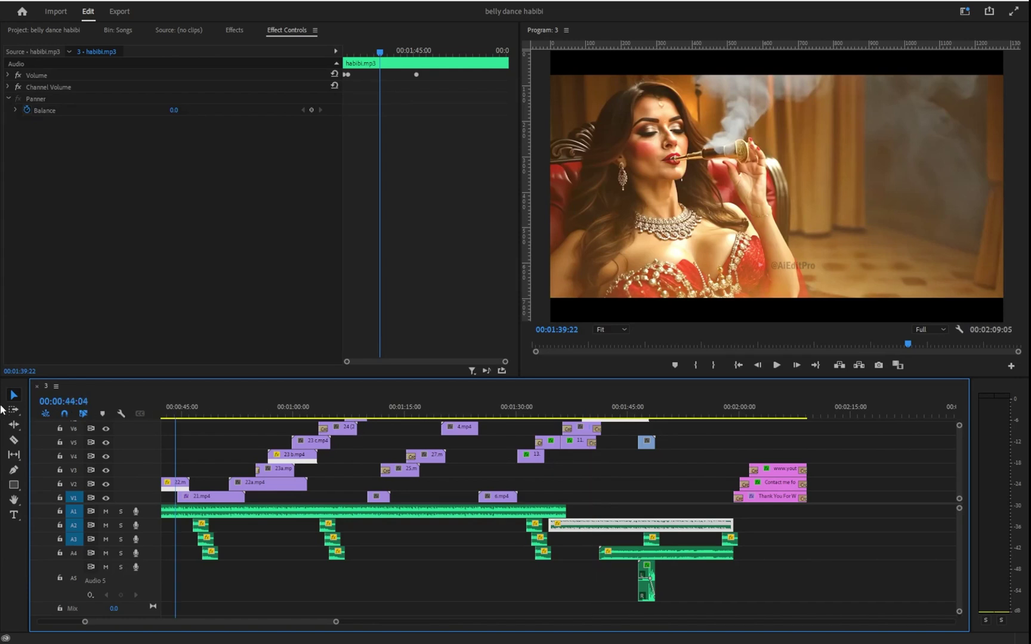
drag(1, 410, 149, 402)
key(minus)
key(minus)
key(minus)
key(minus)
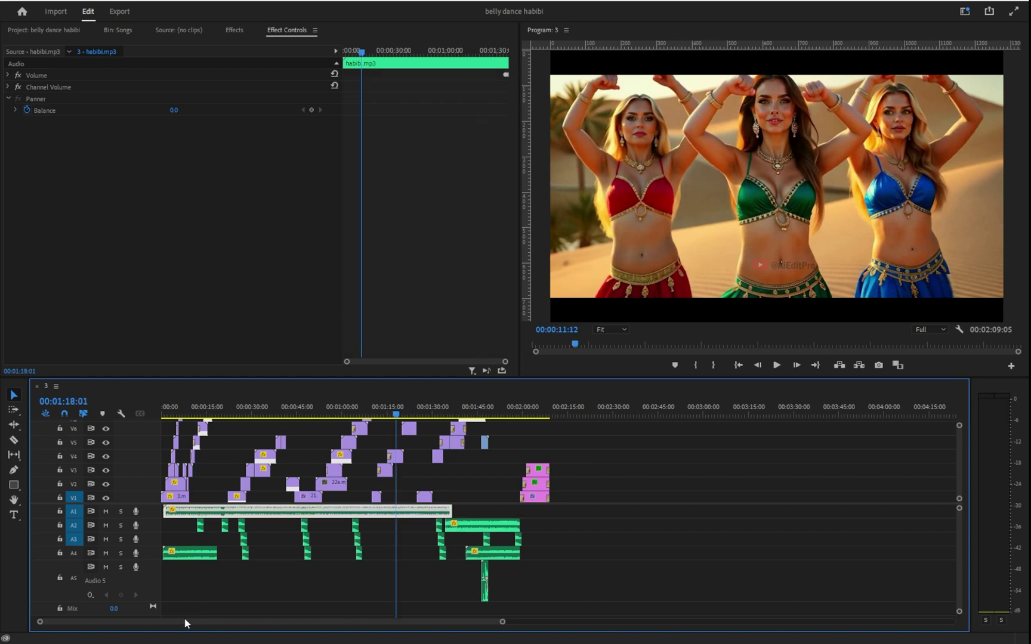
key(equal)
key(equal)
key(minus)
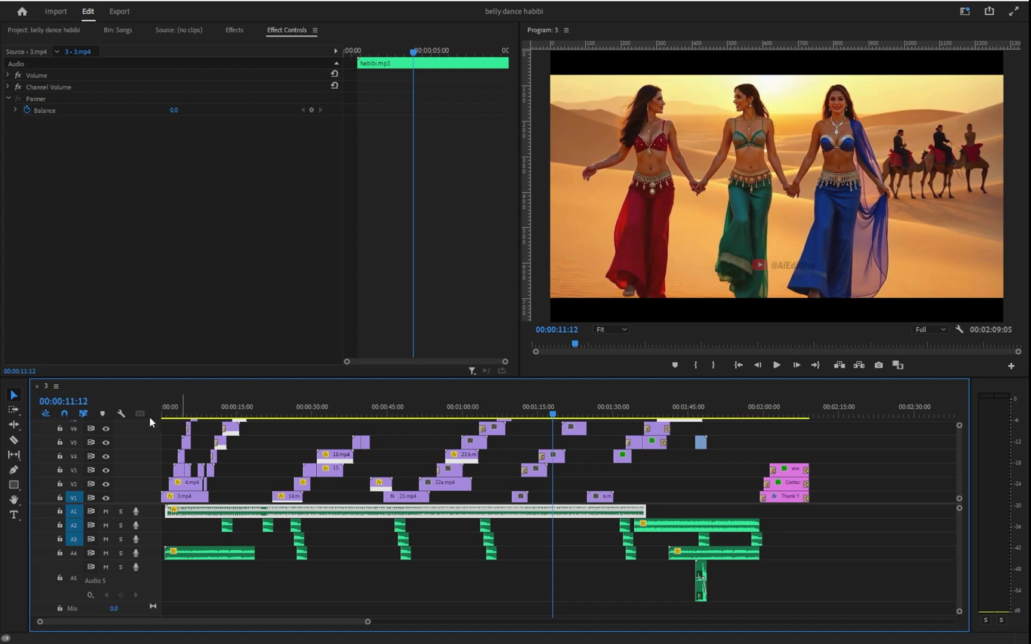
Step: Jump to the sequence start, scrub to about one second and zoom in on the opening
key(Home)
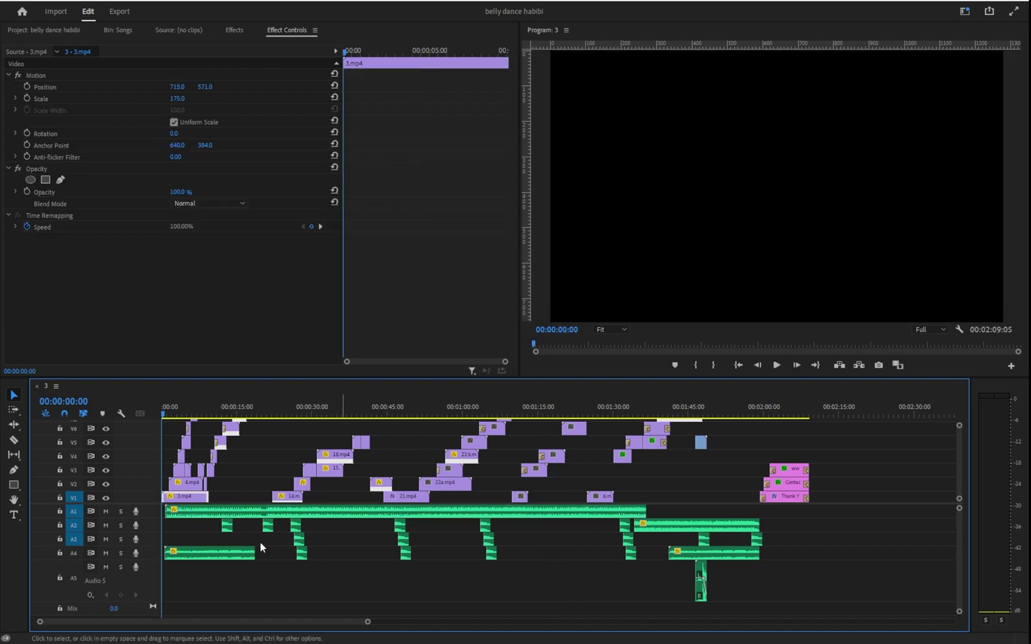
alt+scroll(256, 565, up, 3)
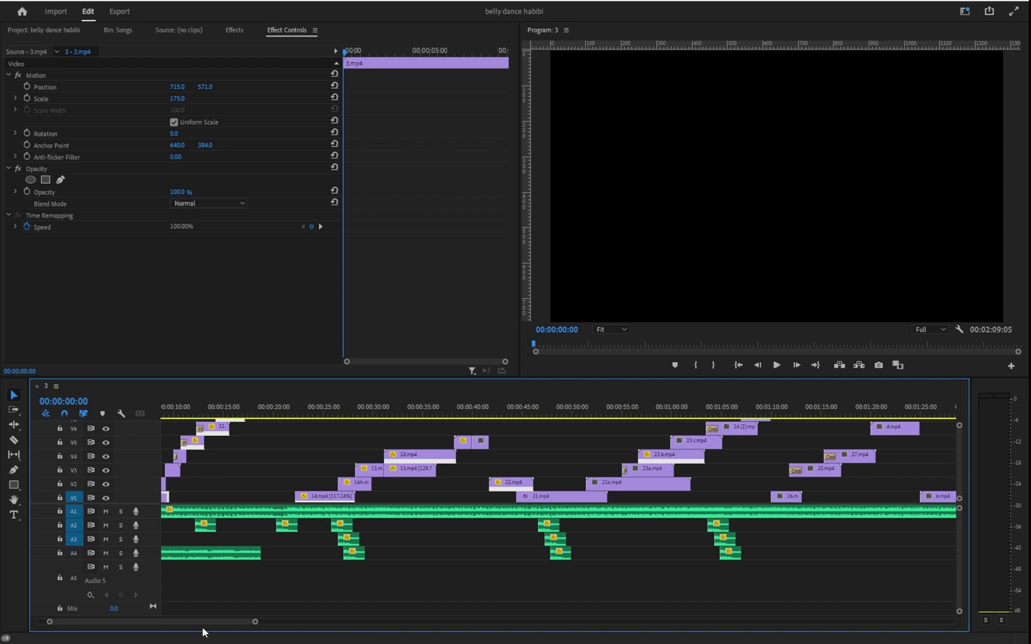
drag(201, 623, 88, 610)
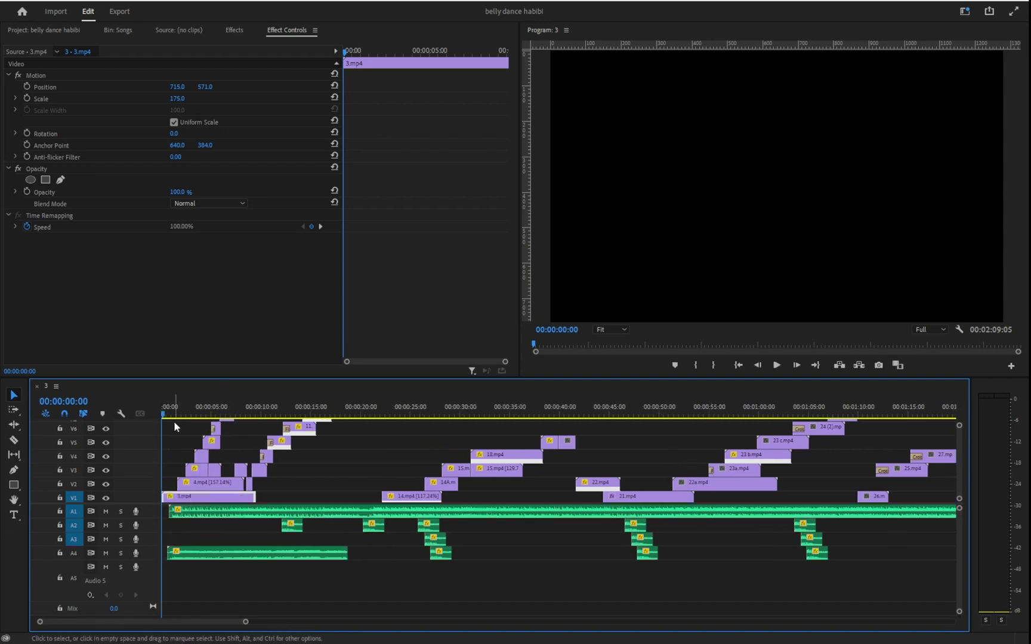
drag(166, 415, 182, 416)
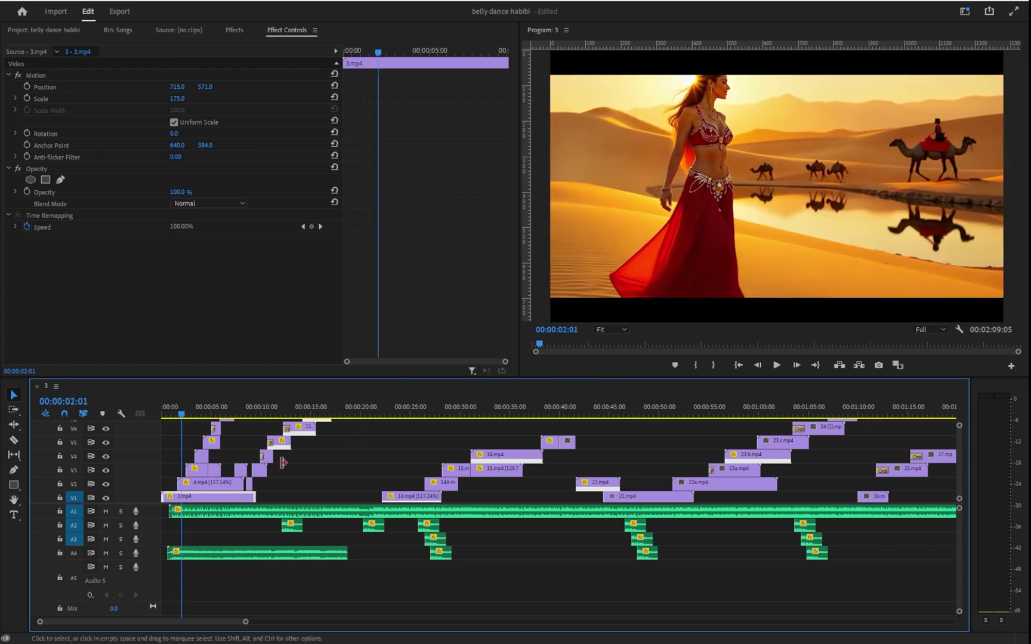
key(=)
key(=)
key(=)
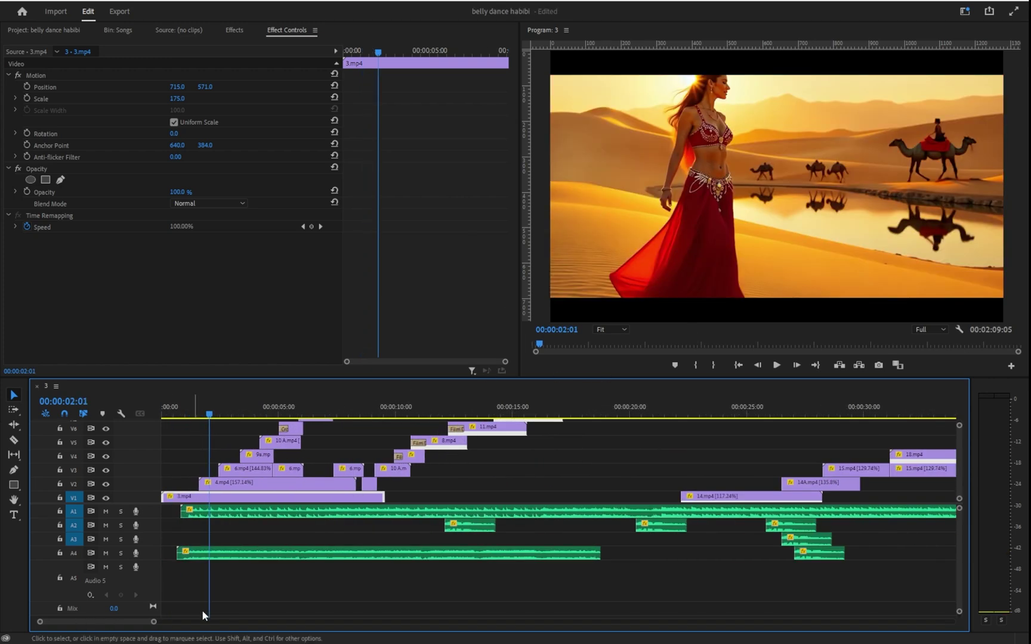
Step: Deselect 3.mp4 and scrub from the start through 00:00:08:19 to 00:00:10:01
click(481, 582)
drag(259, 416, 357, 413)
scroll(318, 442, up, 3)
scroll(317, 442, up, 1)
scroll(341, 414, down, 2)
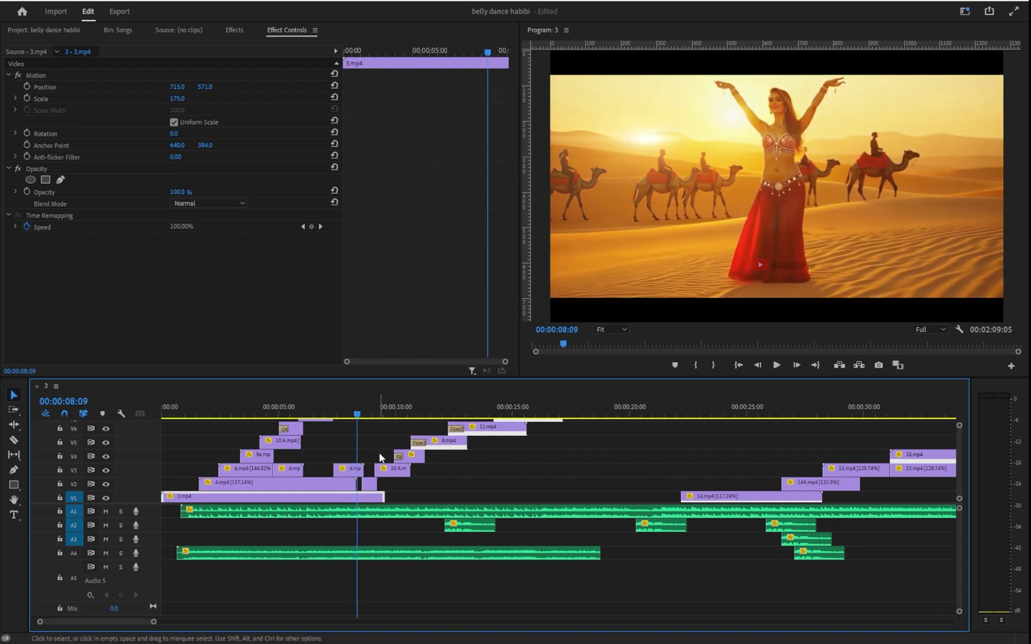
click(367, 415)
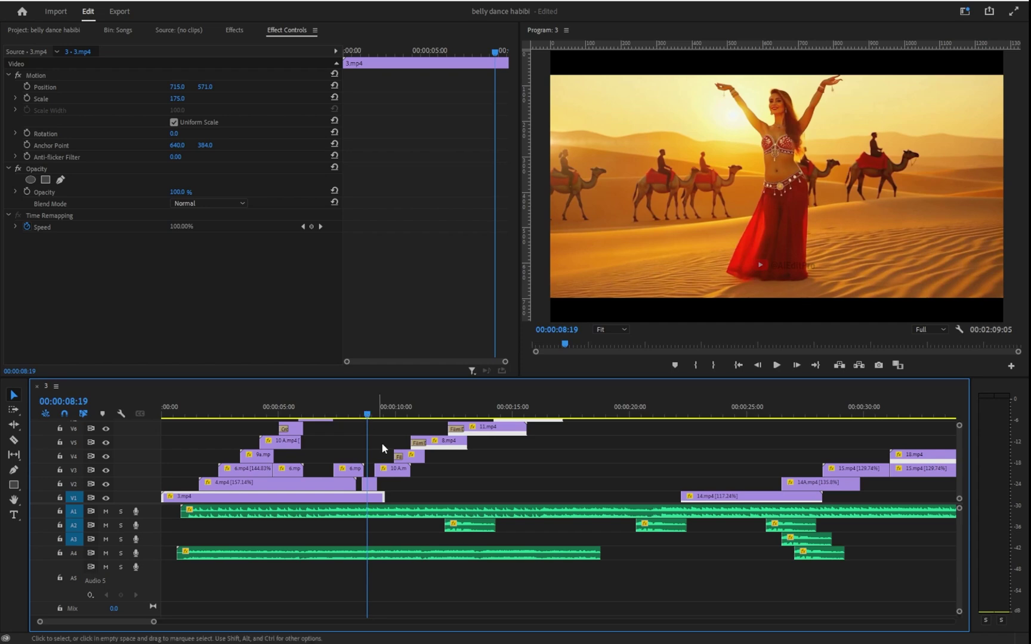
drag(367, 416, 402, 413)
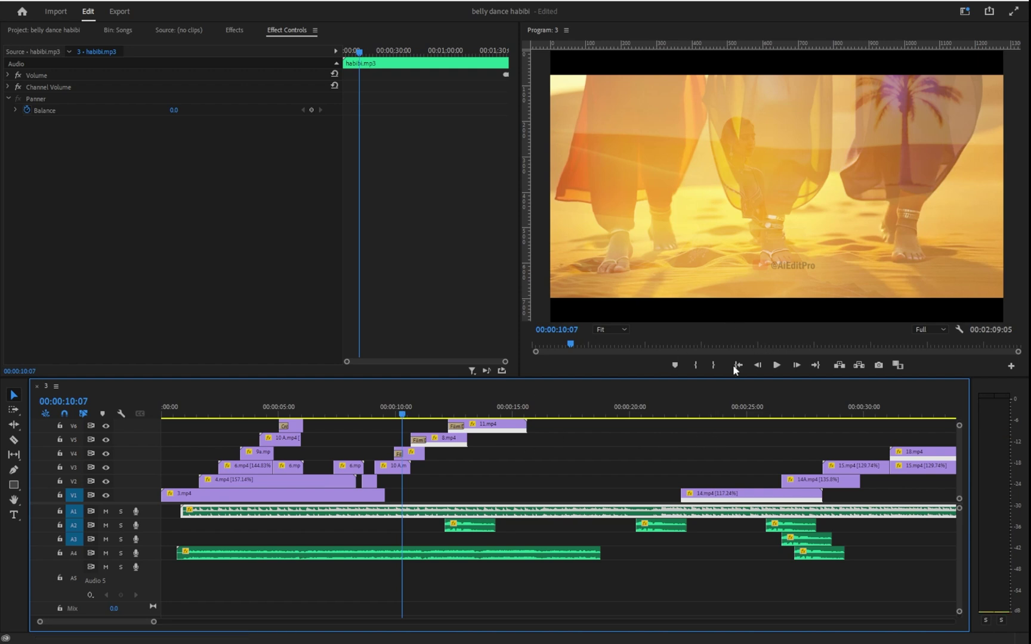
drag(404, 416, 492, 413)
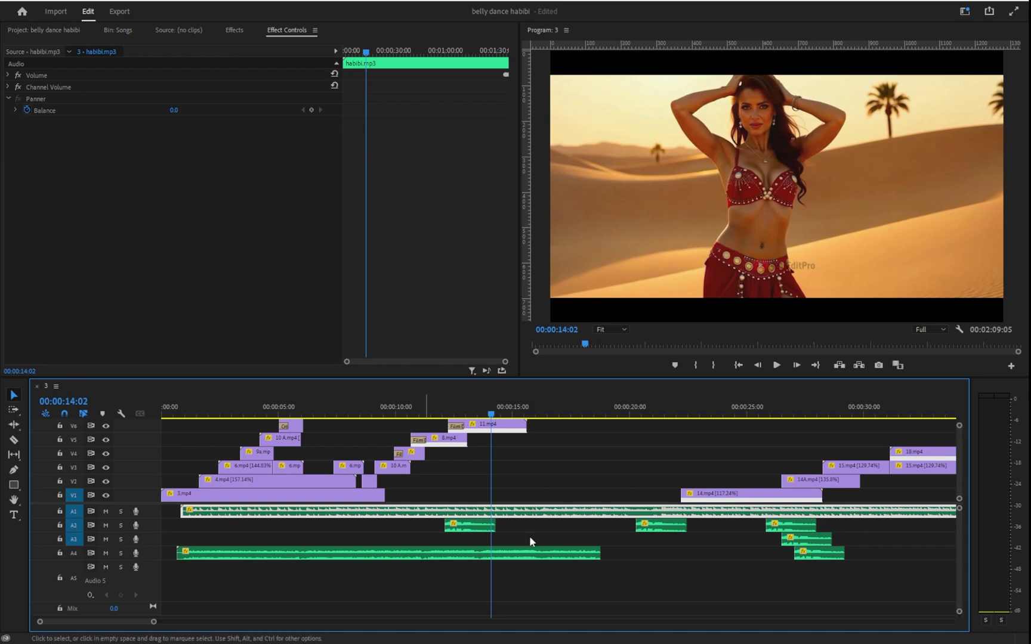
scroll(515, 472, up, 4)
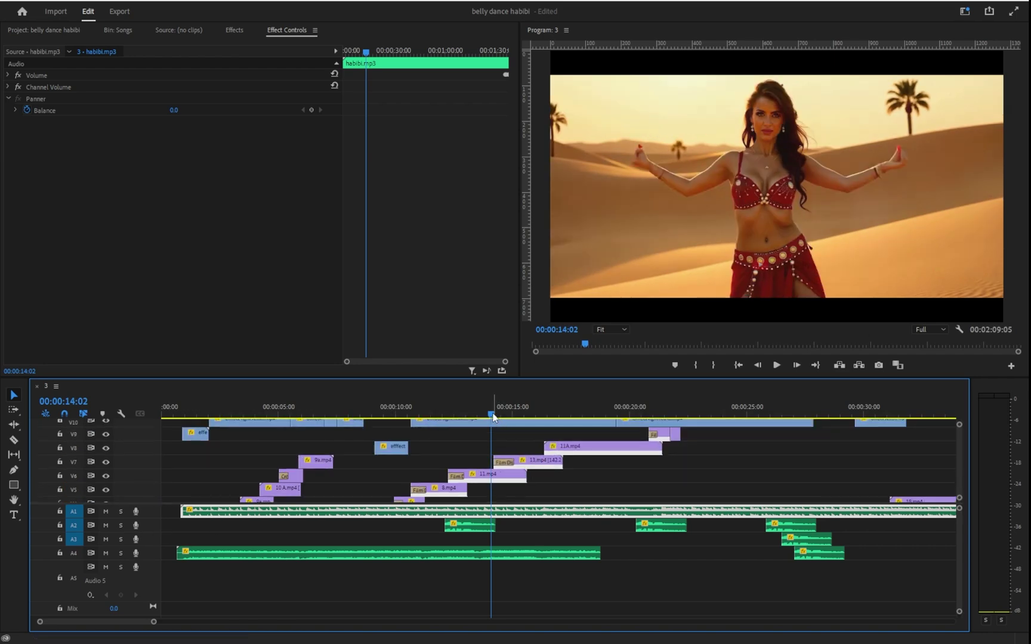
Step: Scrub from 15 to 18 seconds, inspecting the light-leaks overlay and small effect clip settings
drag(493, 414, 529, 411)
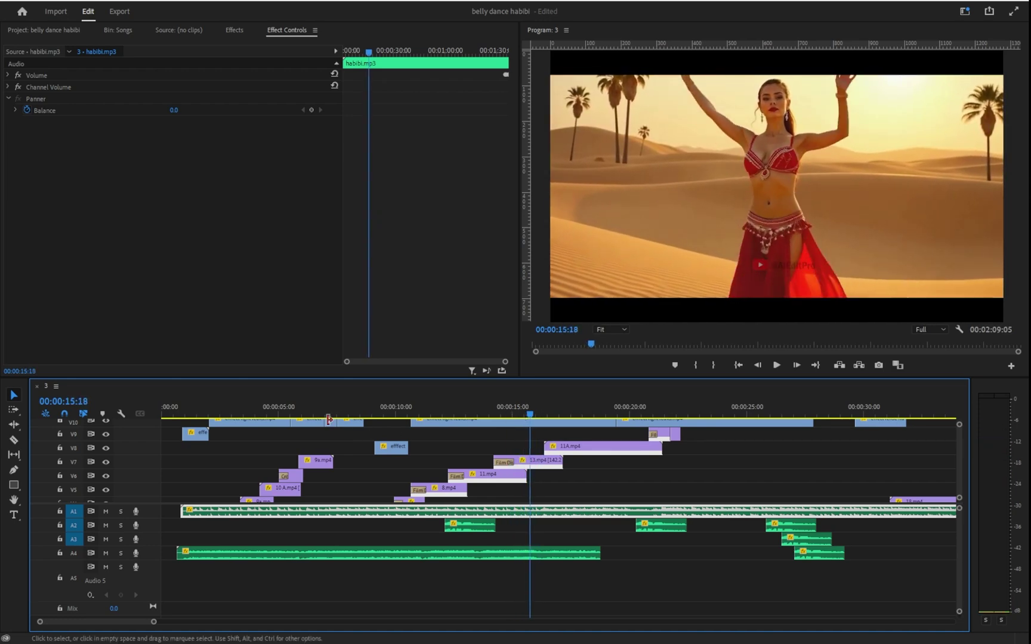
scroll(576, 476, up, 3)
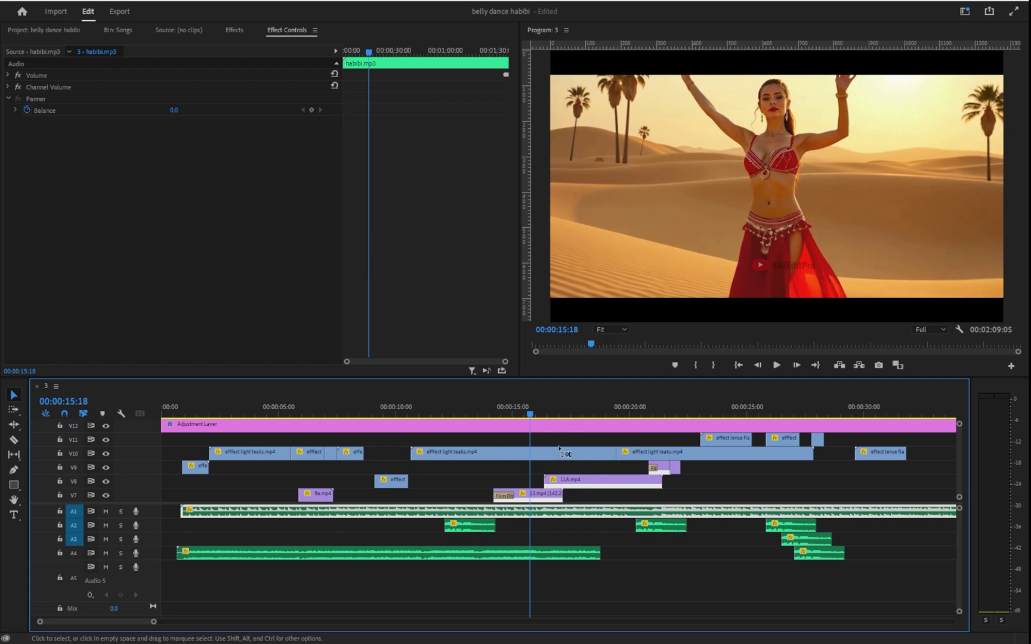
click(537, 413)
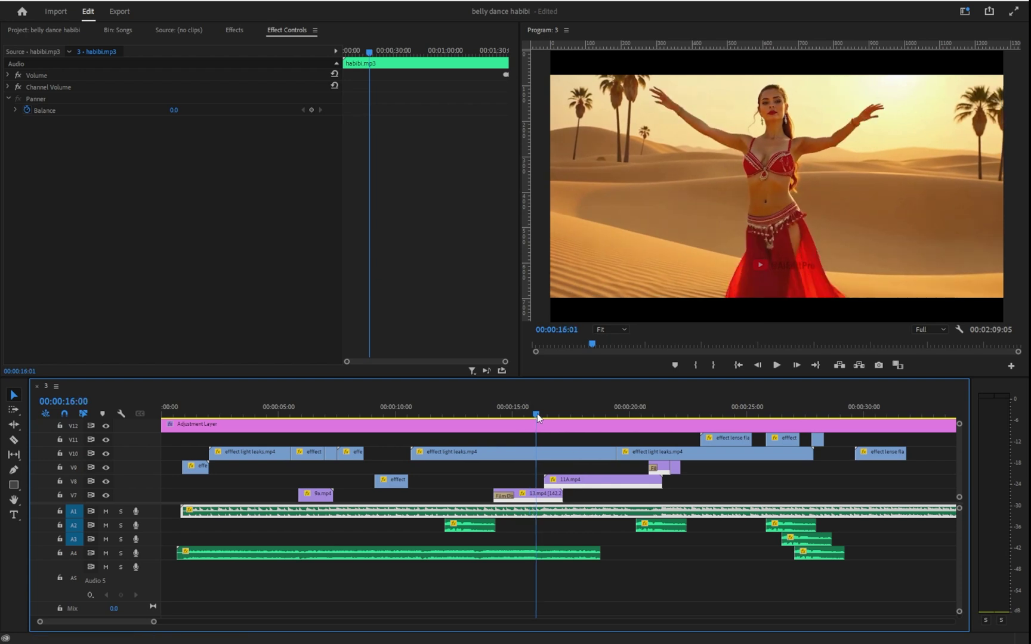
click(447, 460)
click(383, 481)
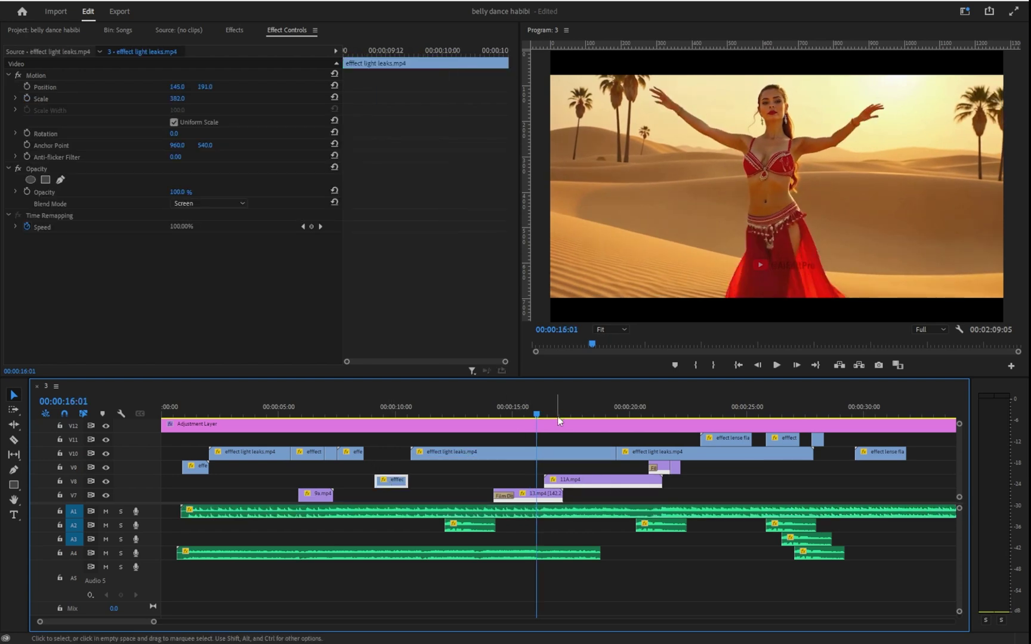
drag(537, 418, 576, 415)
drag(577, 413, 626, 415)
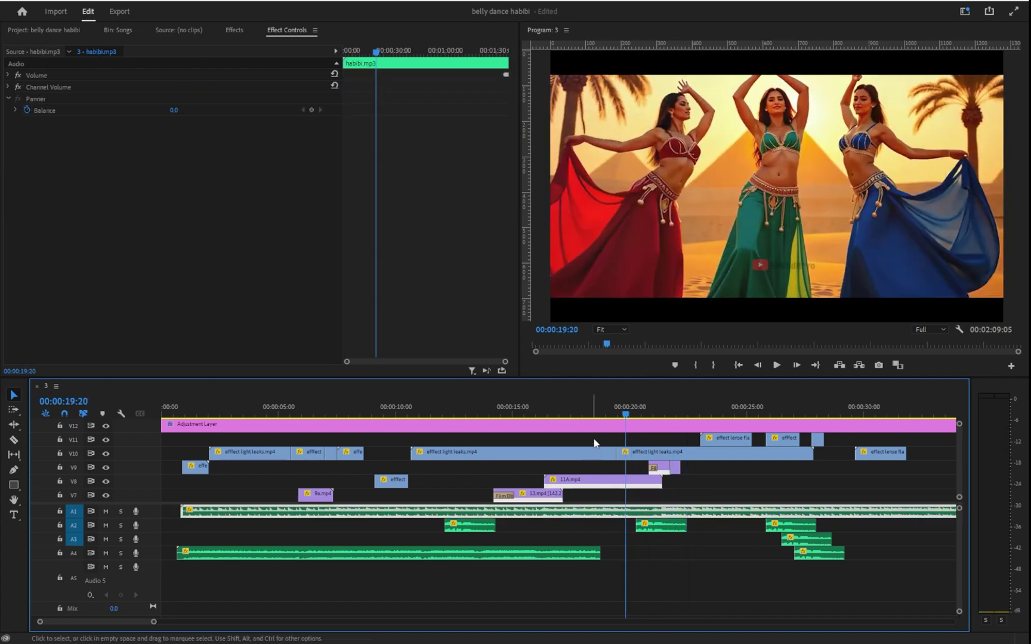
click(592, 413)
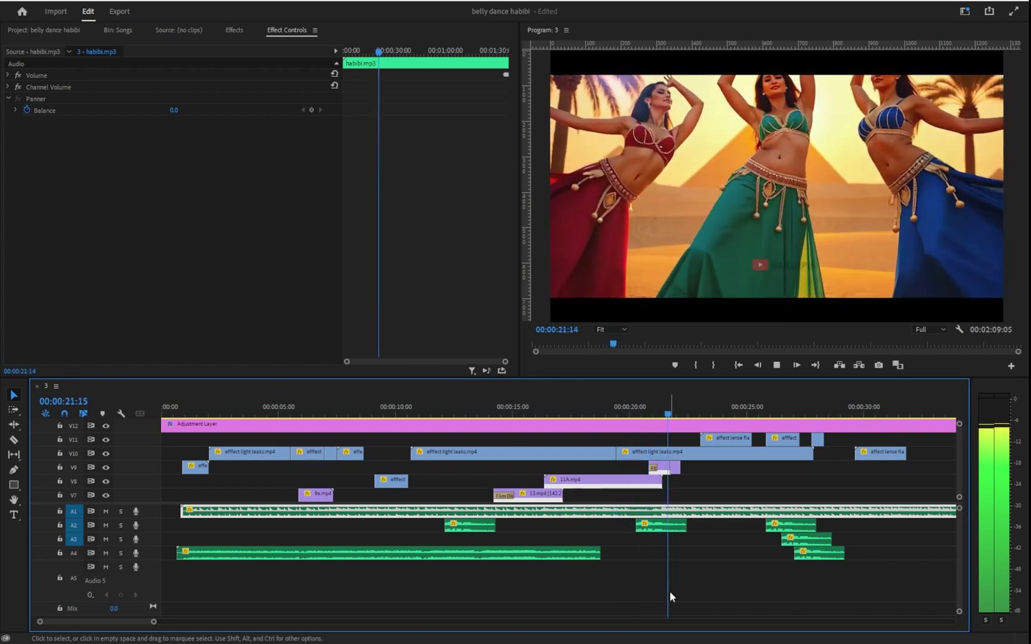
Step: Review 20–23 seconds, select the A2 audio clip, and switch to File Explorer
click(669, 591)
scroll(567, 446, down, 5)
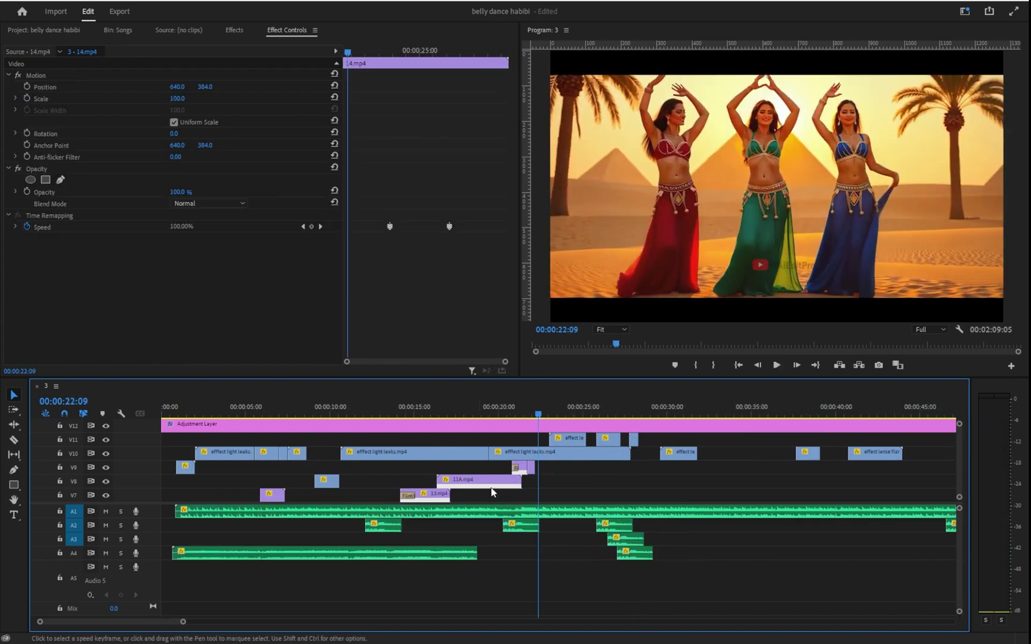
drag(528, 414, 618, 418)
click(501, 417)
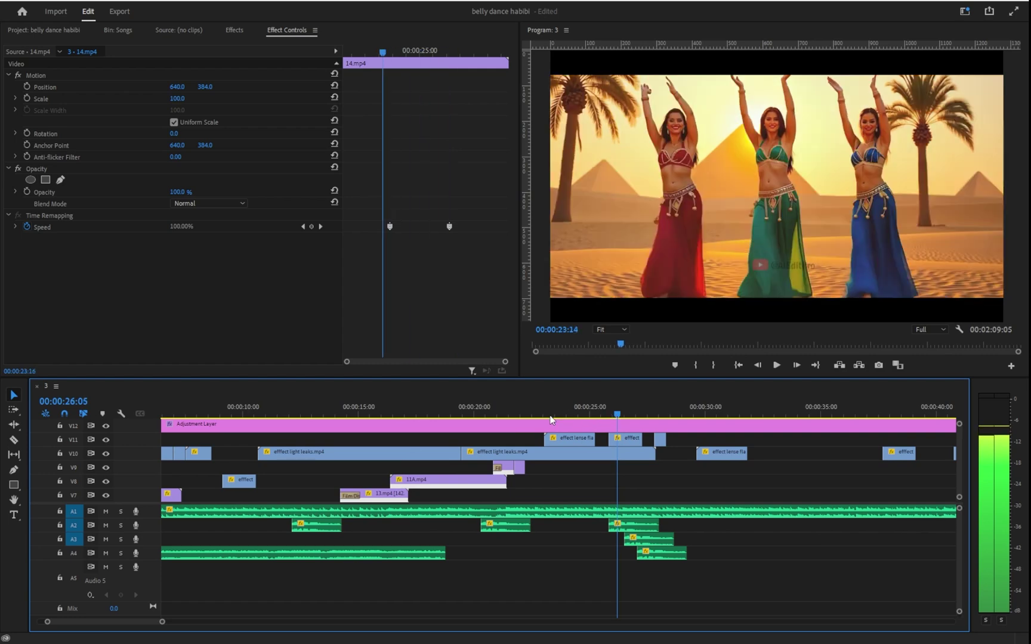
drag(501, 417, 505, 416)
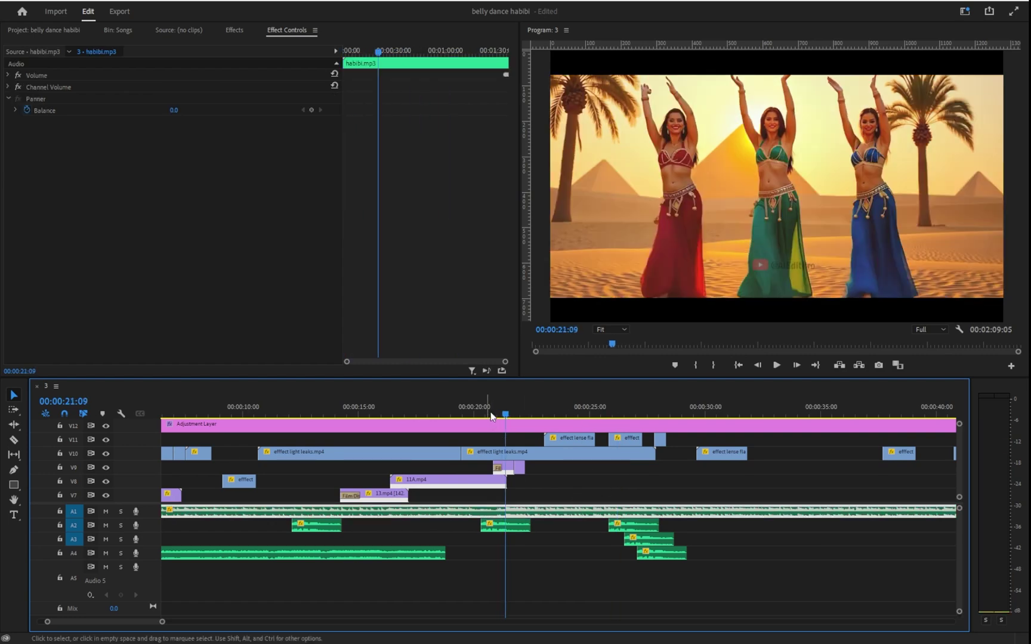
click(477, 413)
click(512, 525)
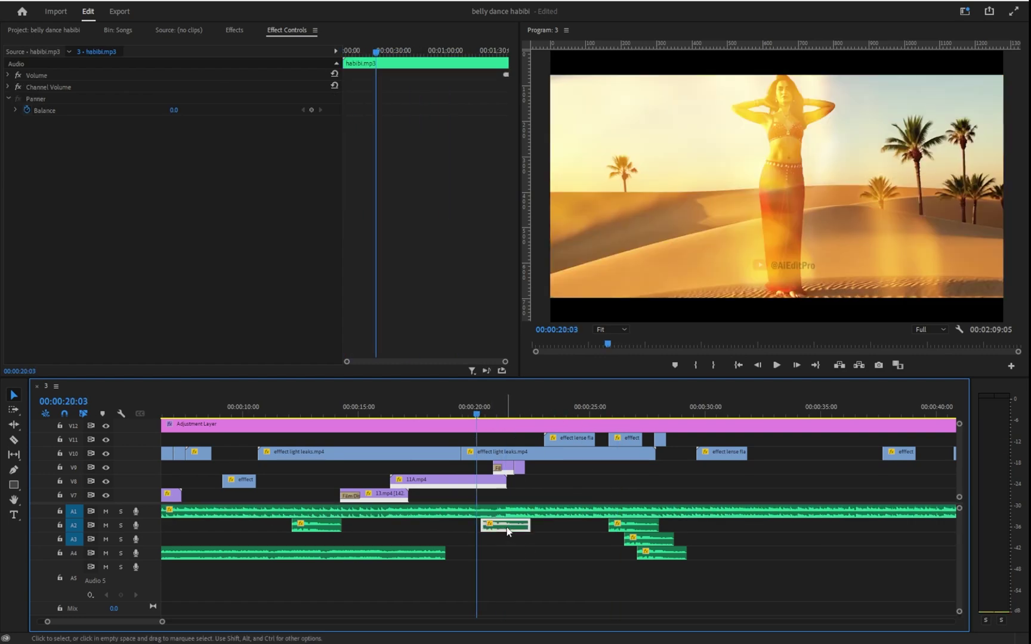
key(alt+Tab)
scroll(513, 179, up, 2)
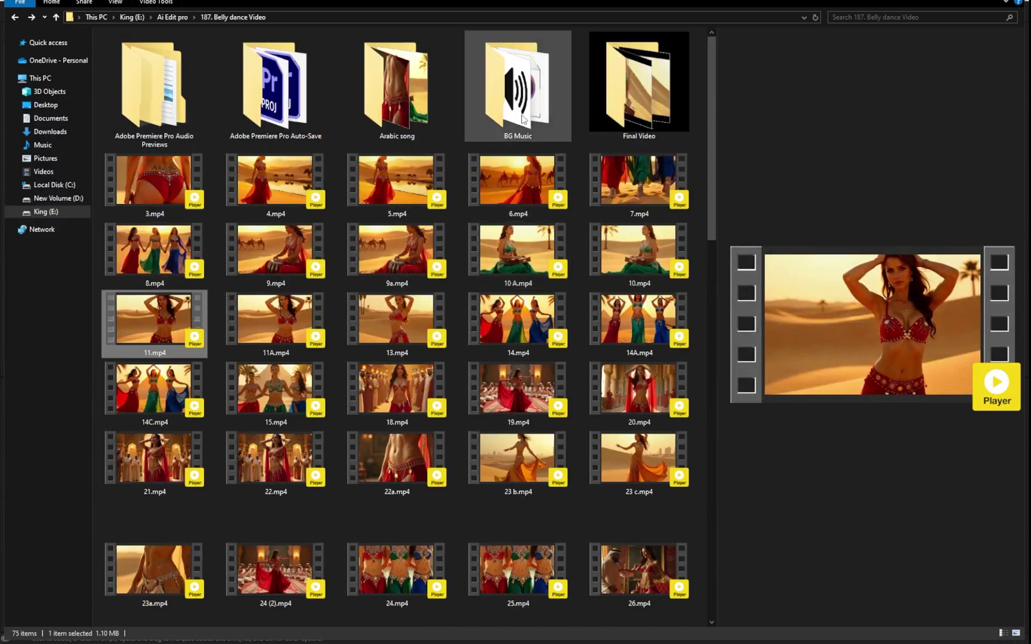
Step: Play habibi (1).mp3 from BG Music in VLC, then return to the Suno workspace
click(528, 93)
double_click(528, 92)
click(306, 75)
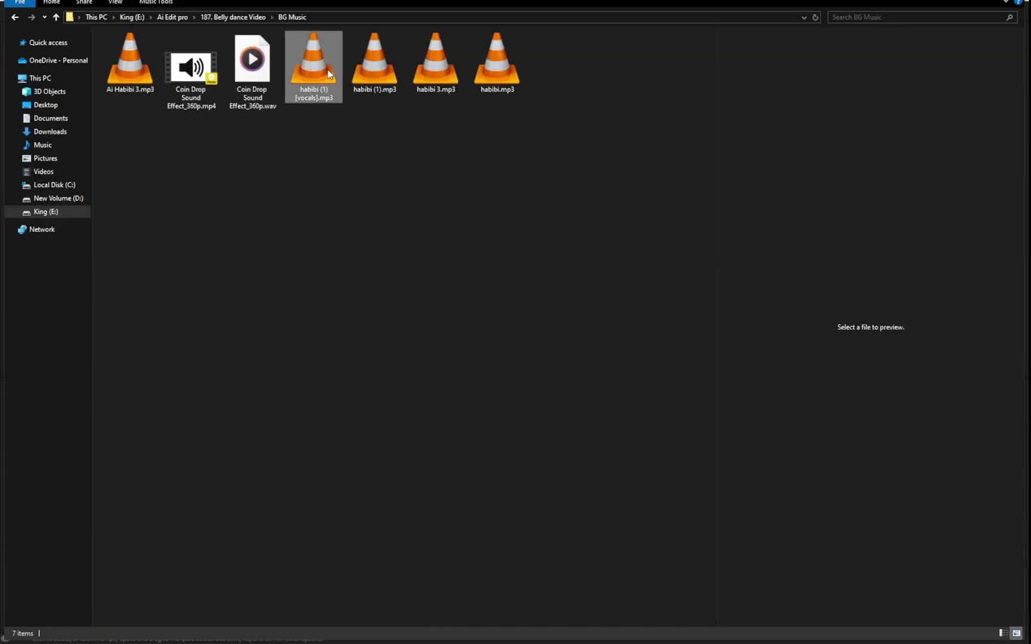
click(364, 66)
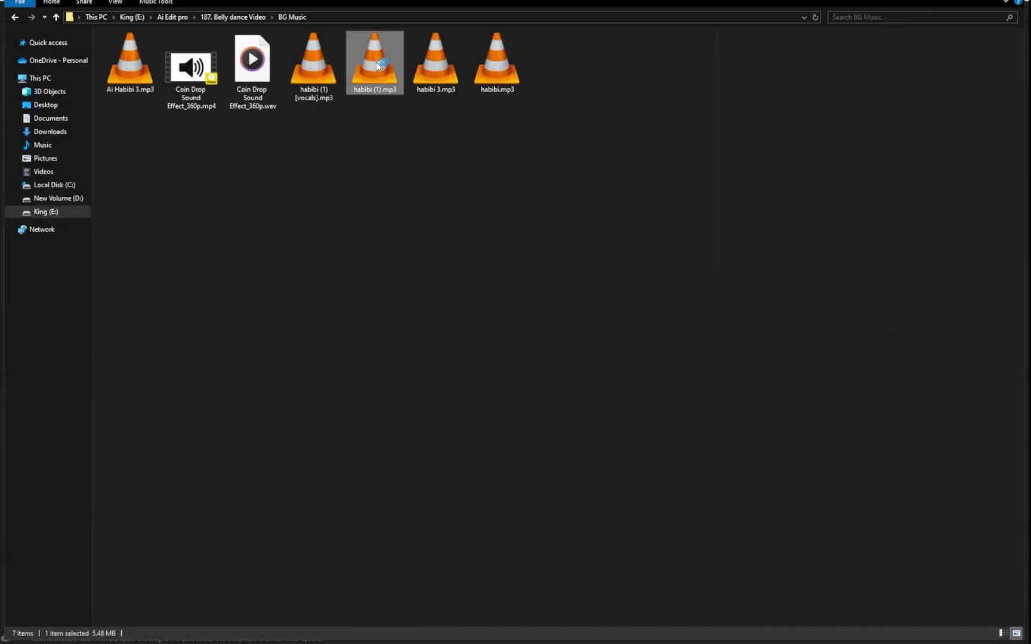
double_click(377, 66)
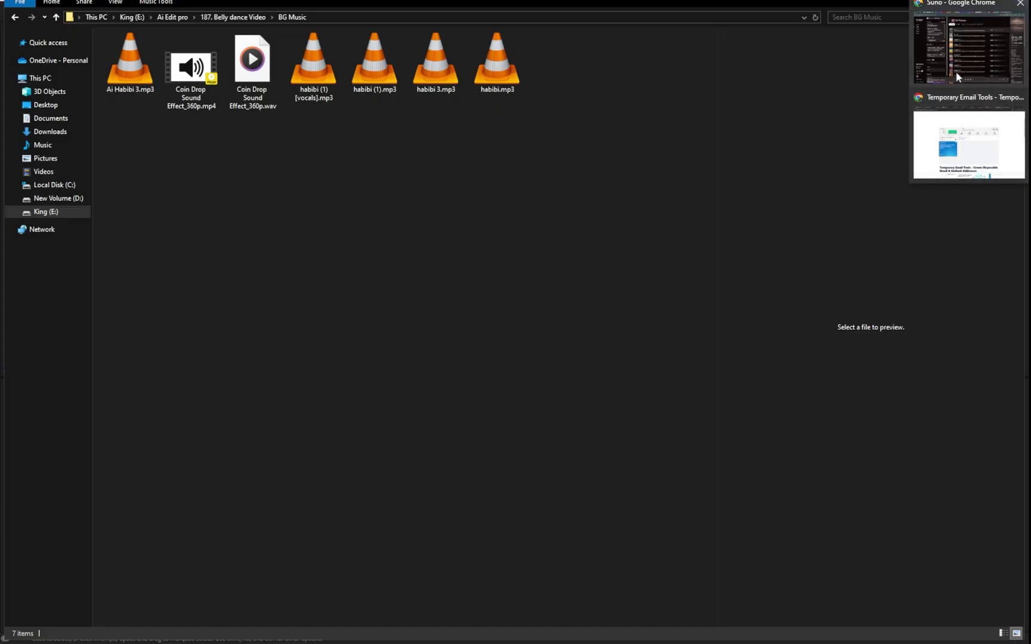
click(953, 65)
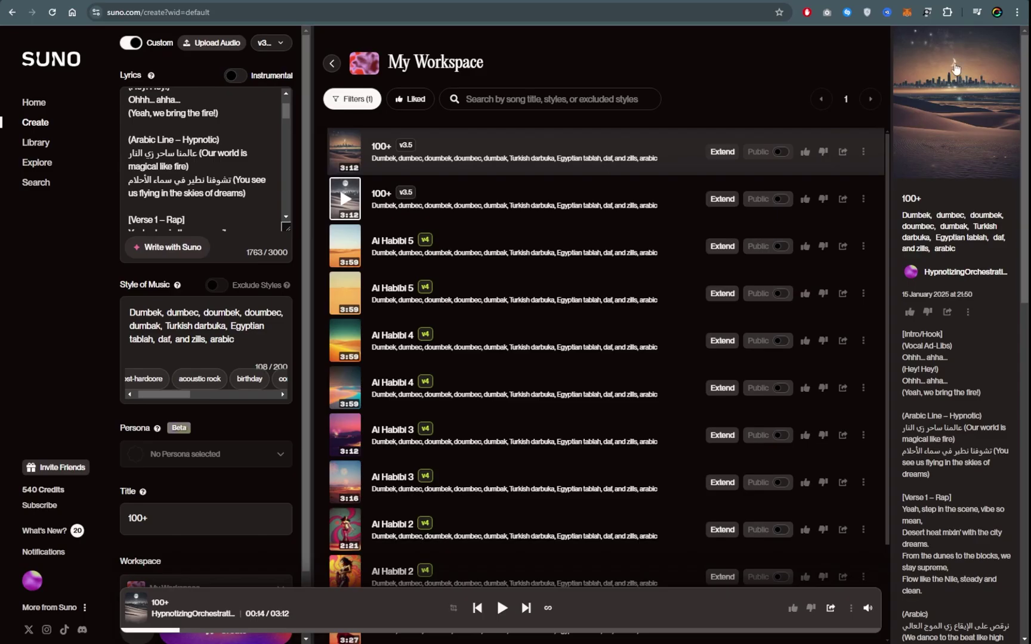
Step: Show the vocalremover.org tab, then play habibi (1) [vocals].mp3 from BG Music in VLC
click(907, 2)
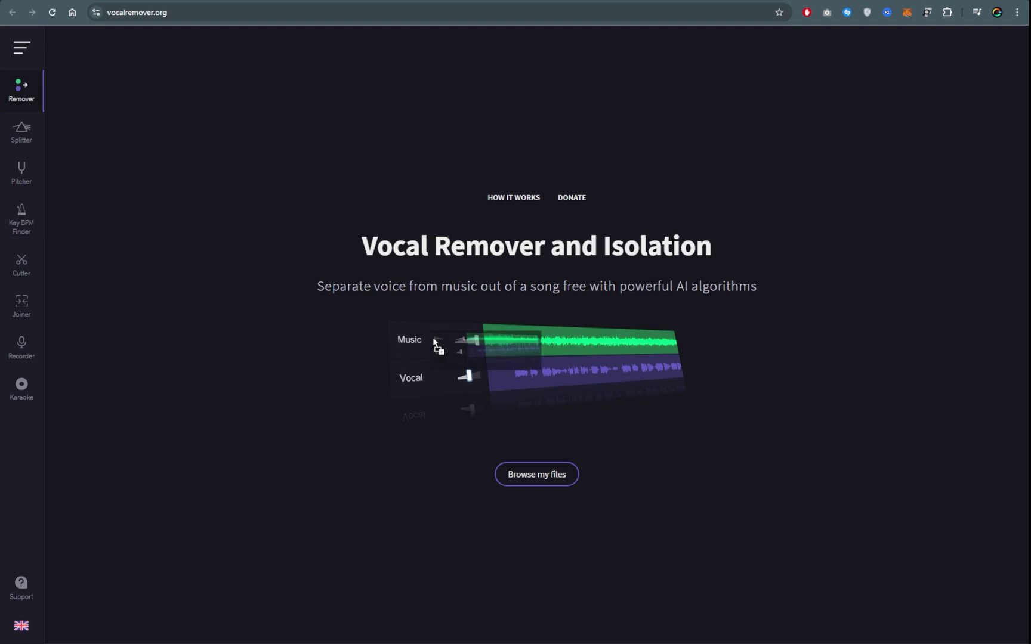
key(alt+Tab)
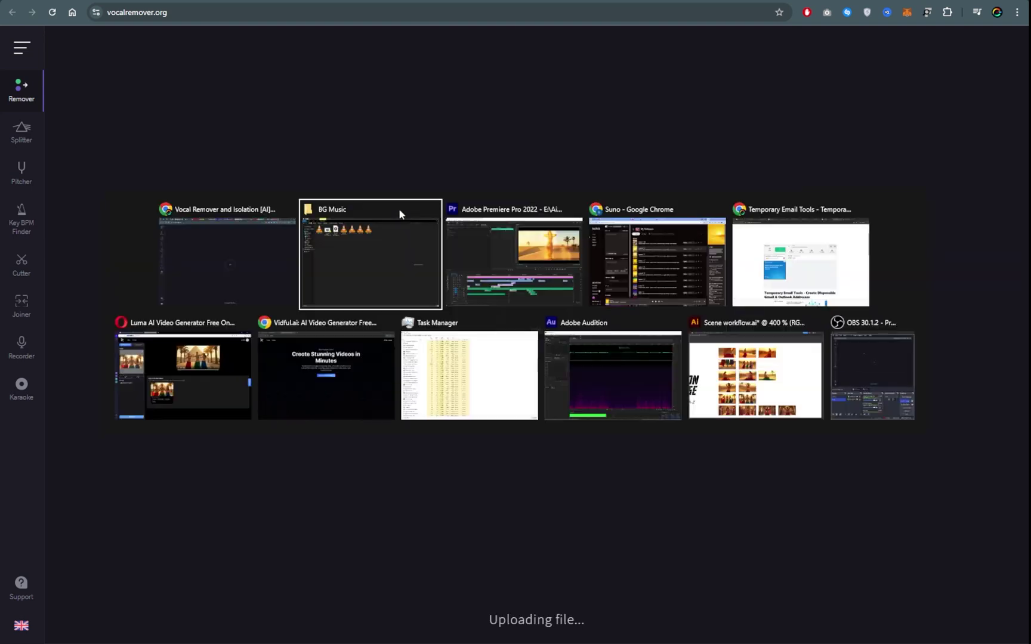
click(398, 213)
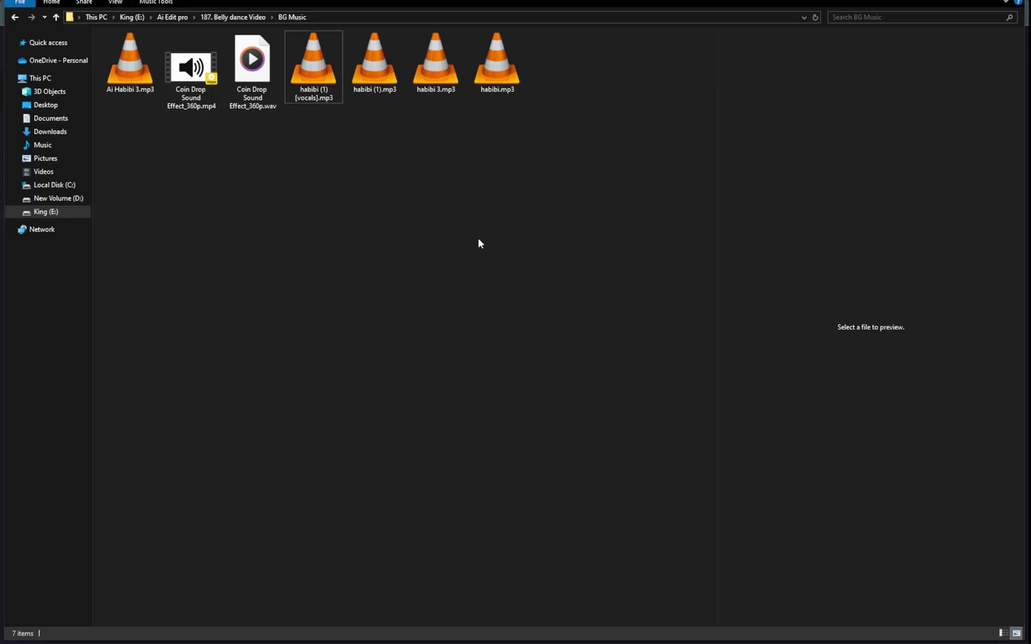
double_click(317, 69)
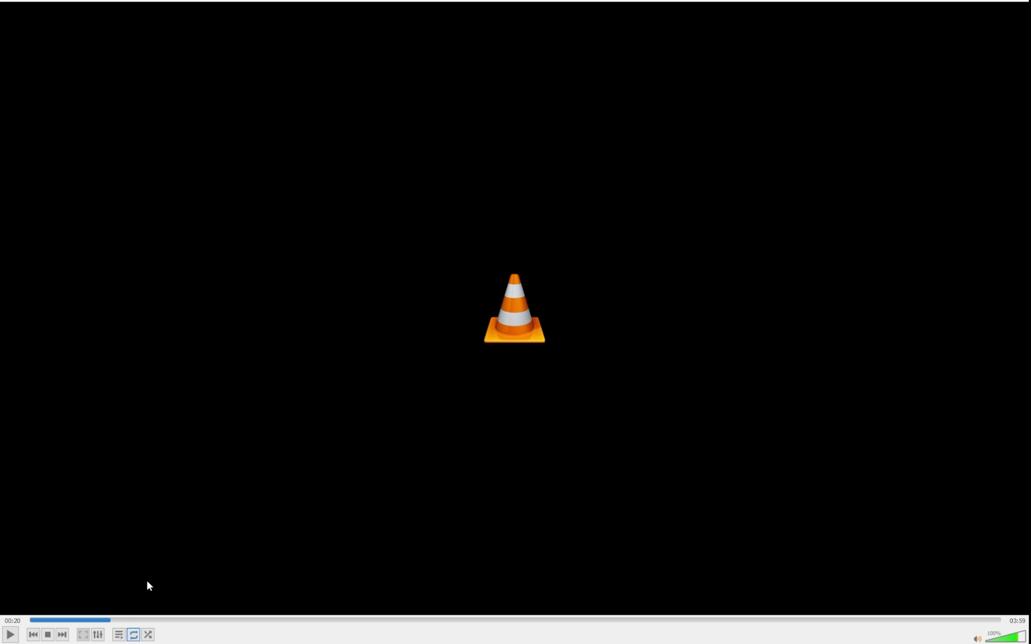
Step: Close VLC and reselect habibi (1) [vocals].mp3 in the BG Music folder
key(alt+F4)
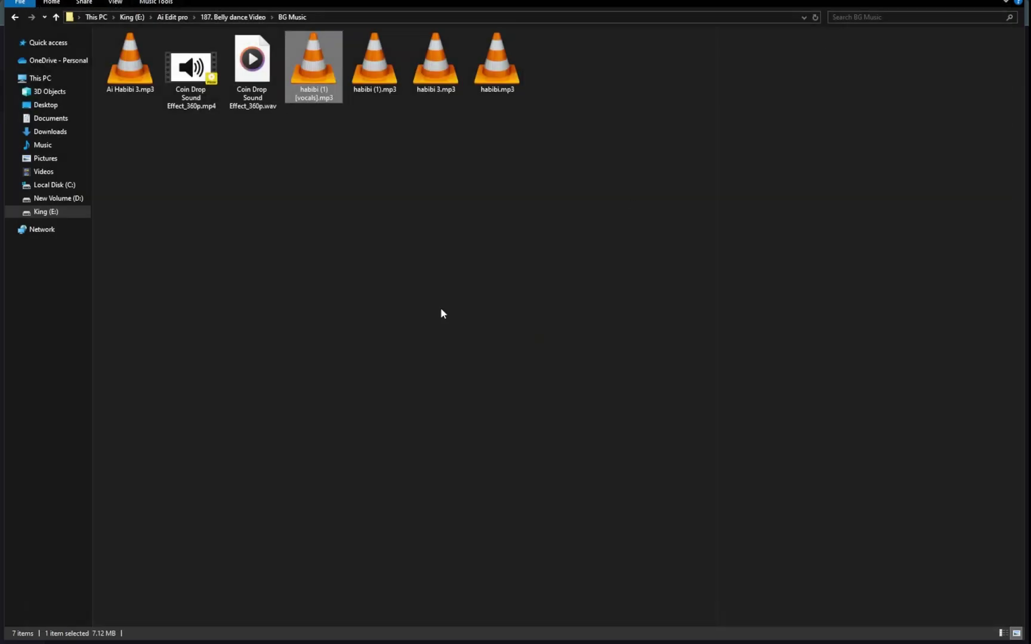
click(392, 226)
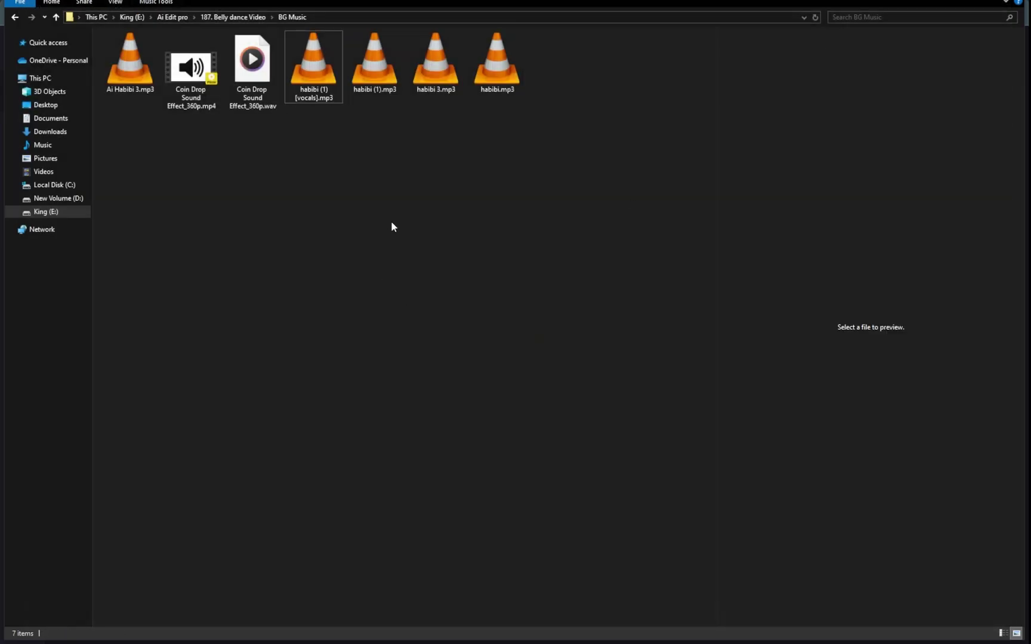
click(329, 81)
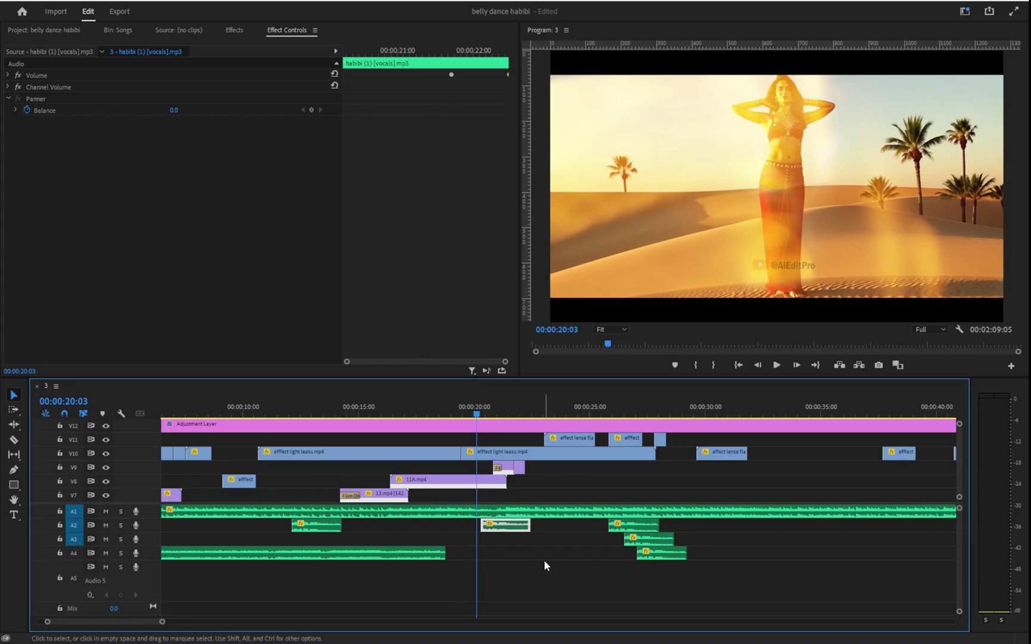
Step: Back in Premiere Pro, solo audio tracks A2 and A4 to hear the vocals clip
click(545, 561)
scroll(501, 517, up, 2)
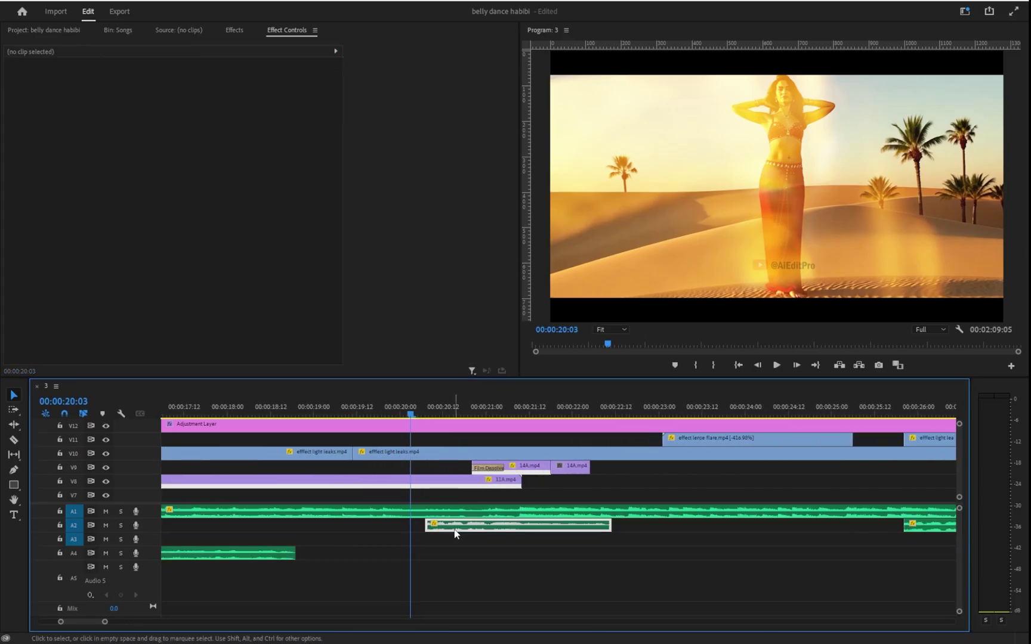
click(453, 532)
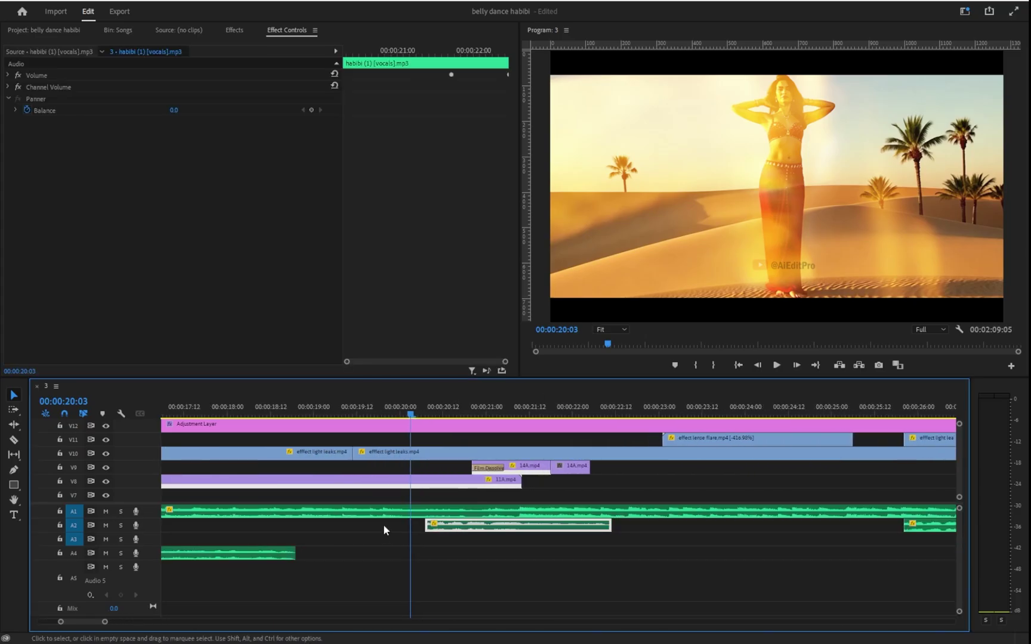
click(341, 525)
click(120, 527)
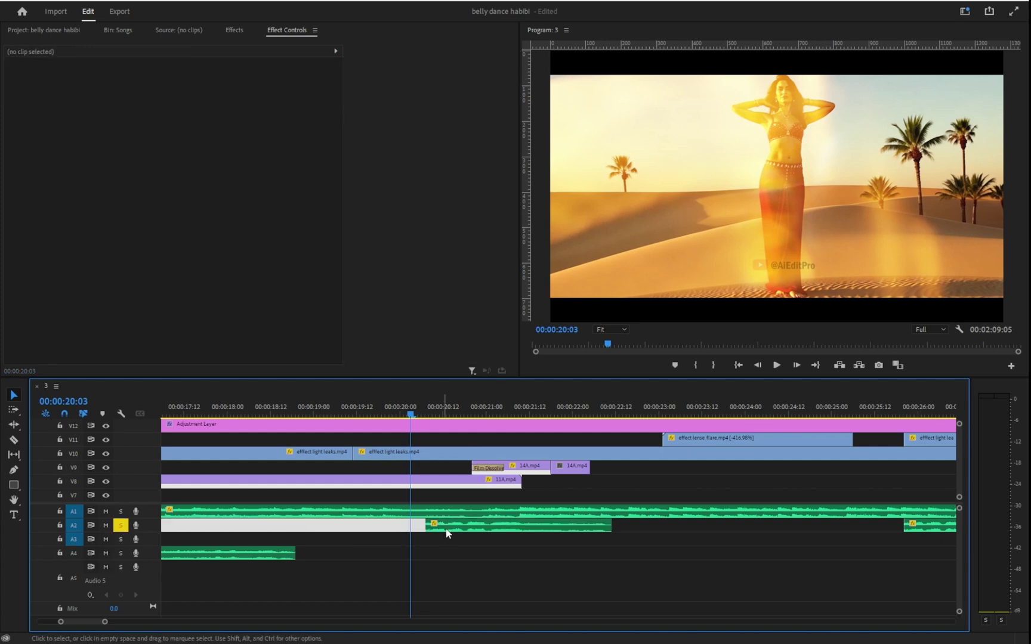
click(490, 528)
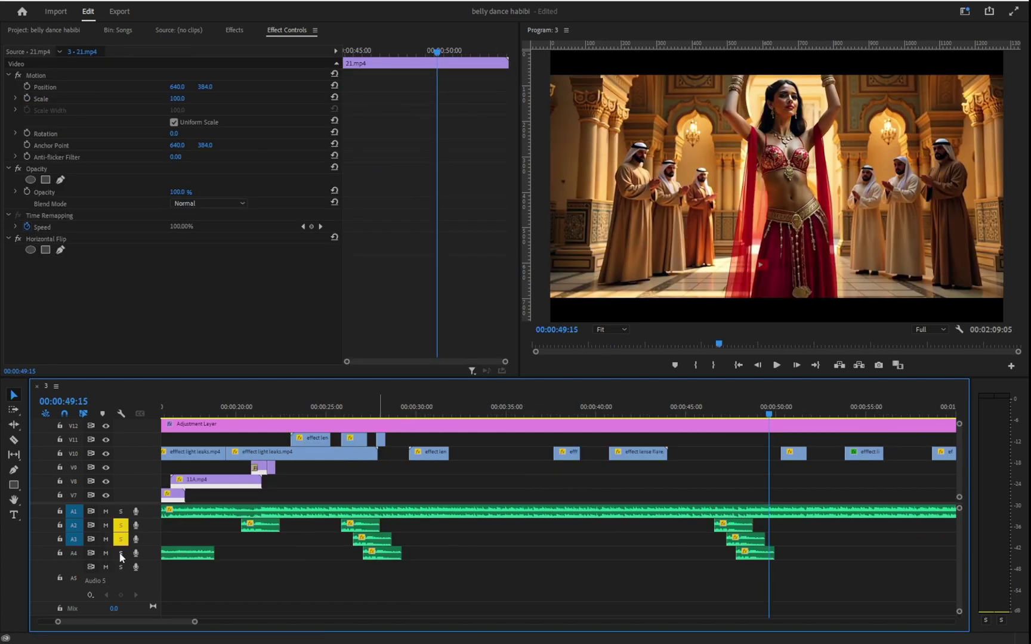
click(120, 555)
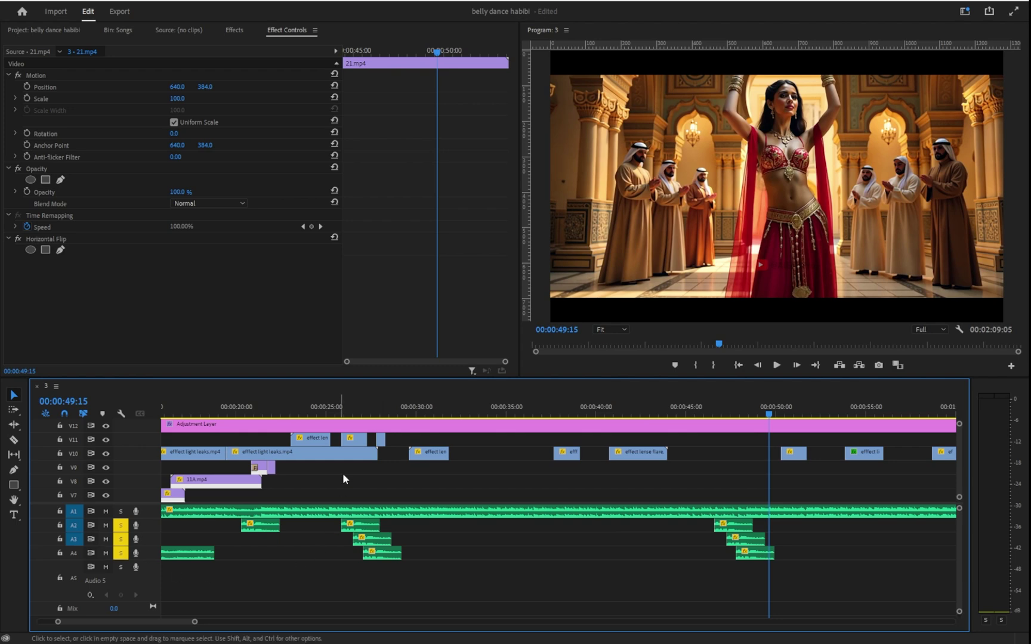
Step: Play the soloed tracks from about 25 seconds and again from 46 seconds
click(327, 414)
key(space)
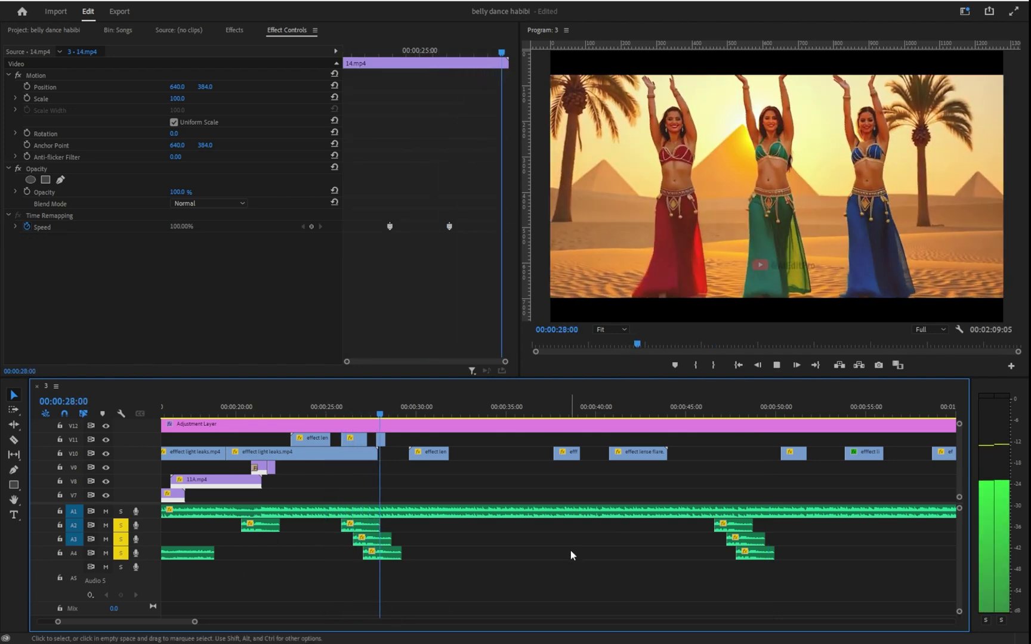
drag(694, 410, 708, 412)
key(space)
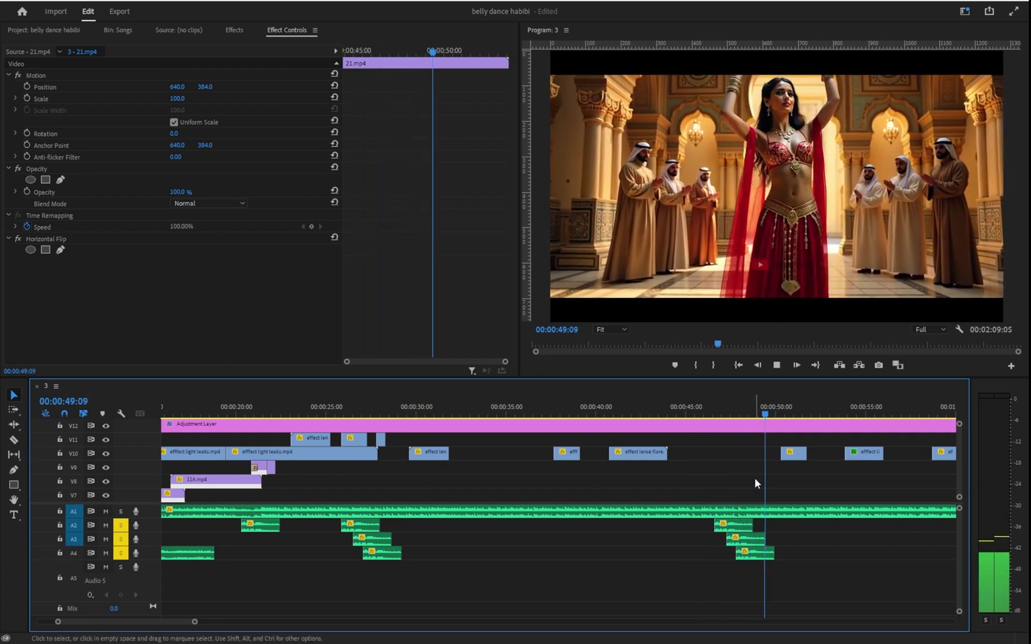
key(space)
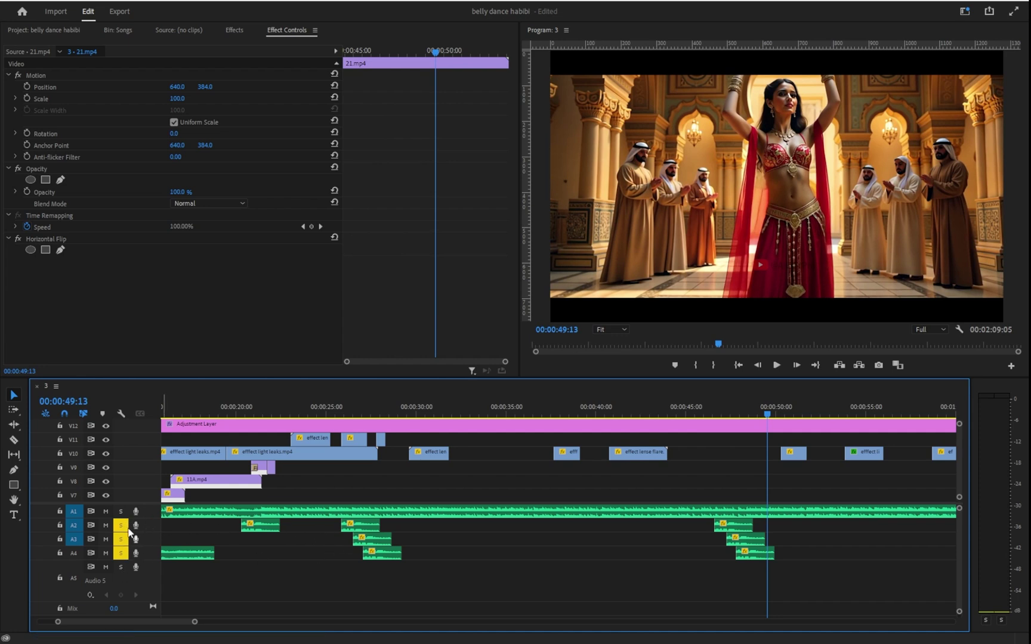
Step: Unsolo A2 and A4, play from 25 seconds to 00:00:29:04, and zoom the timeline out
click(435, 553)
scroll(435, 553, down, 1)
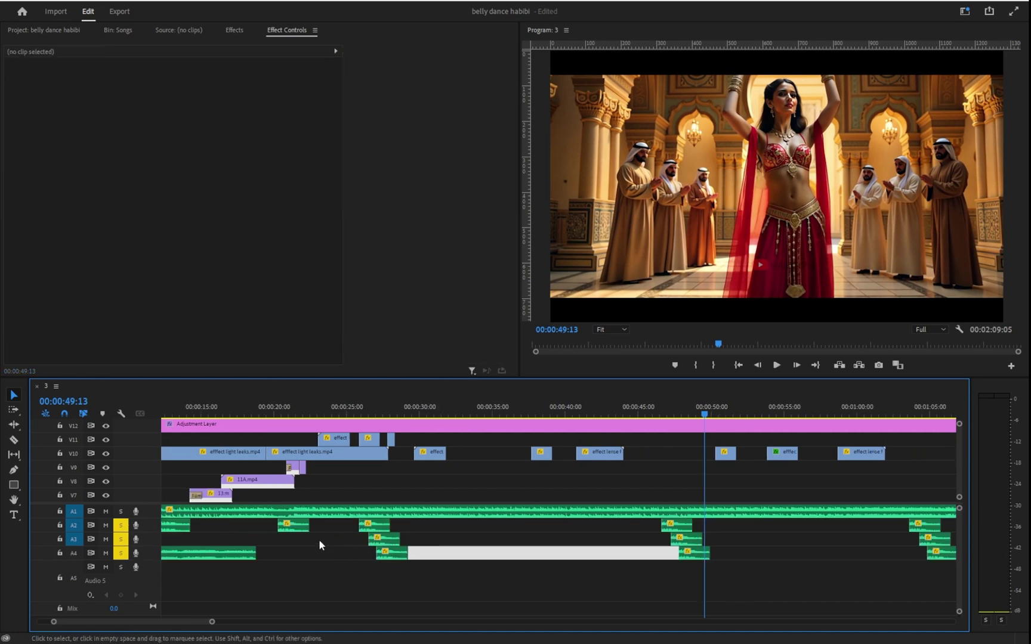
click(122, 525)
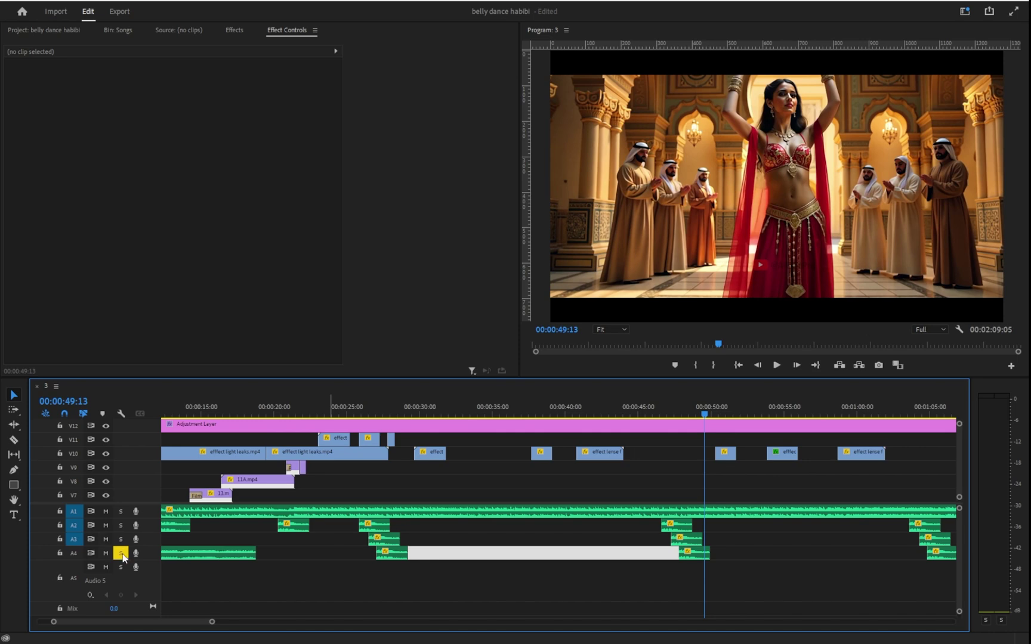
click(122, 553)
click(352, 408)
key(space)
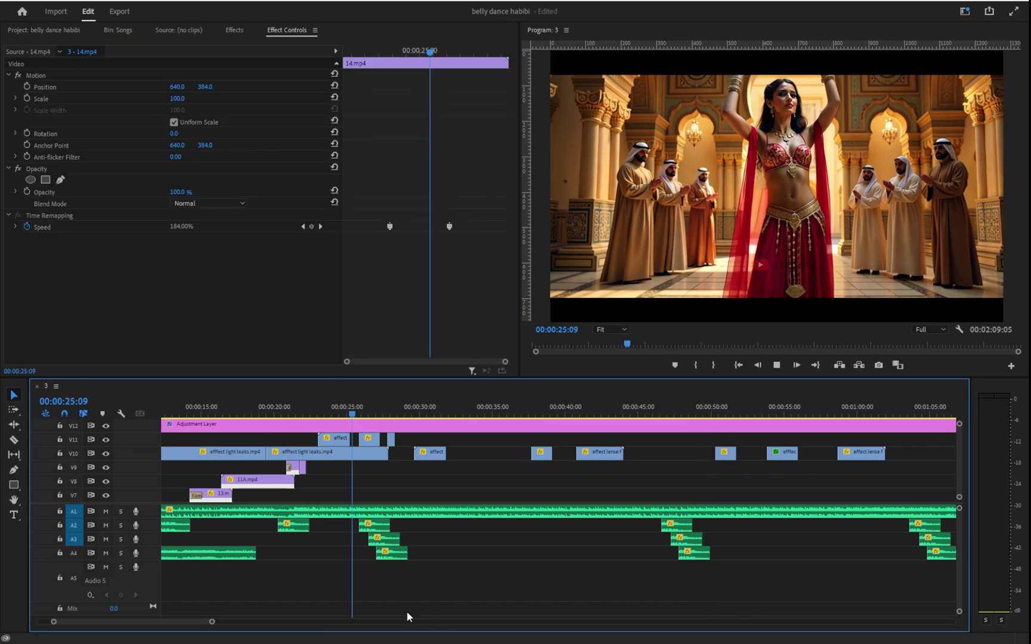
key(space)
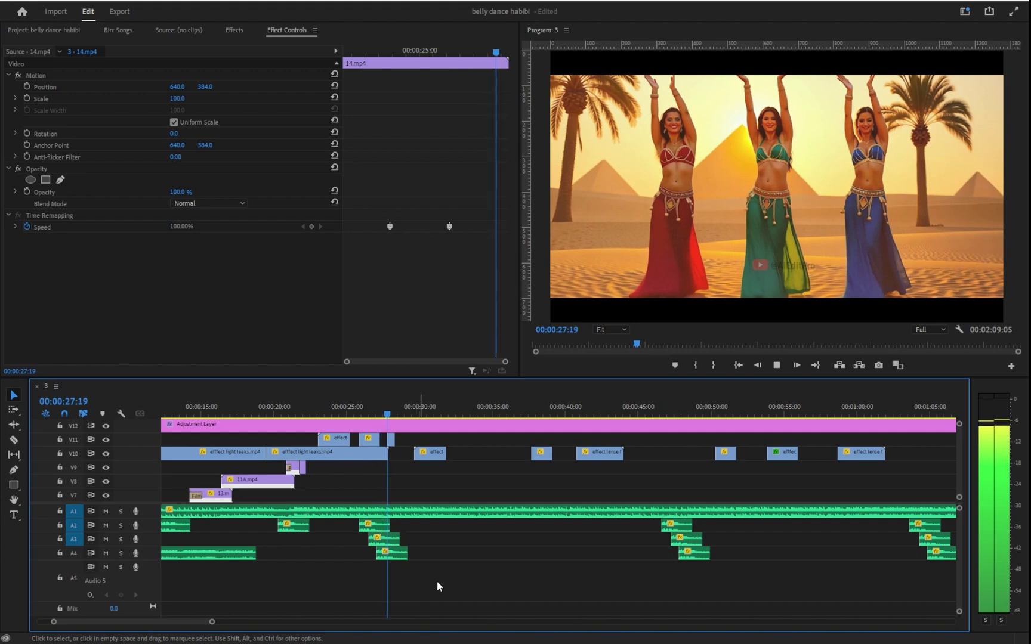
key(space)
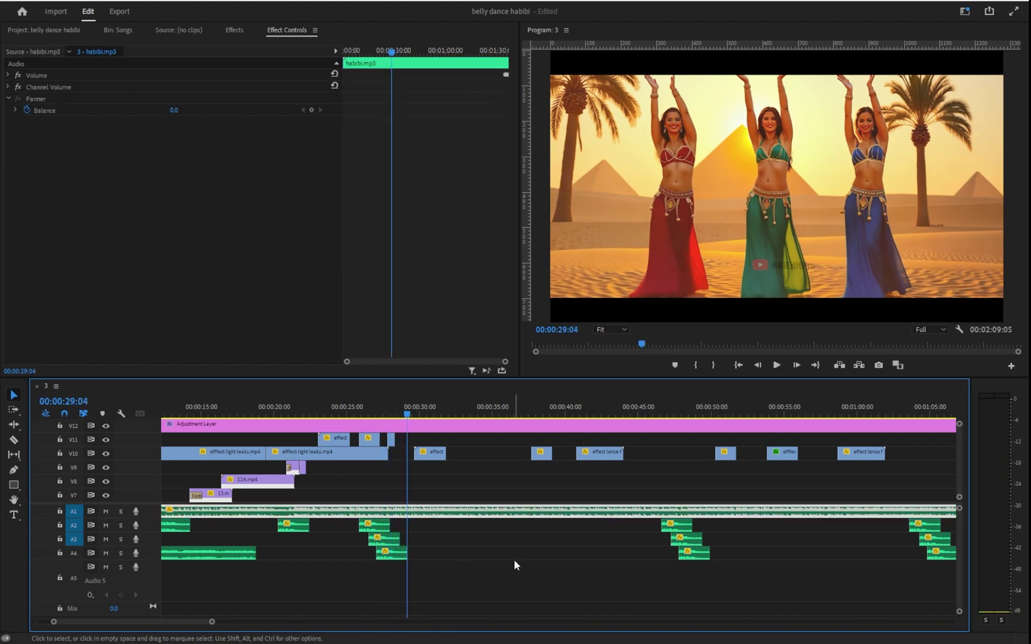
key(minus)
key(minus)
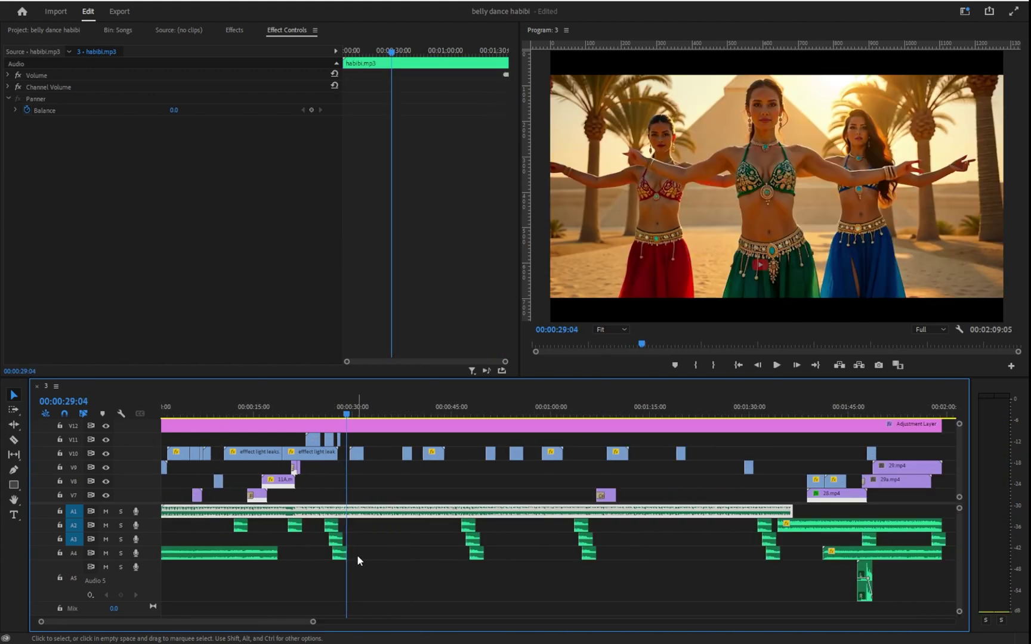
Step: Play the sequence from about 1:46, stop at 00:01:49:00, and zoom out and back in there
scroll(357, 555, down, 5)
click(616, 410)
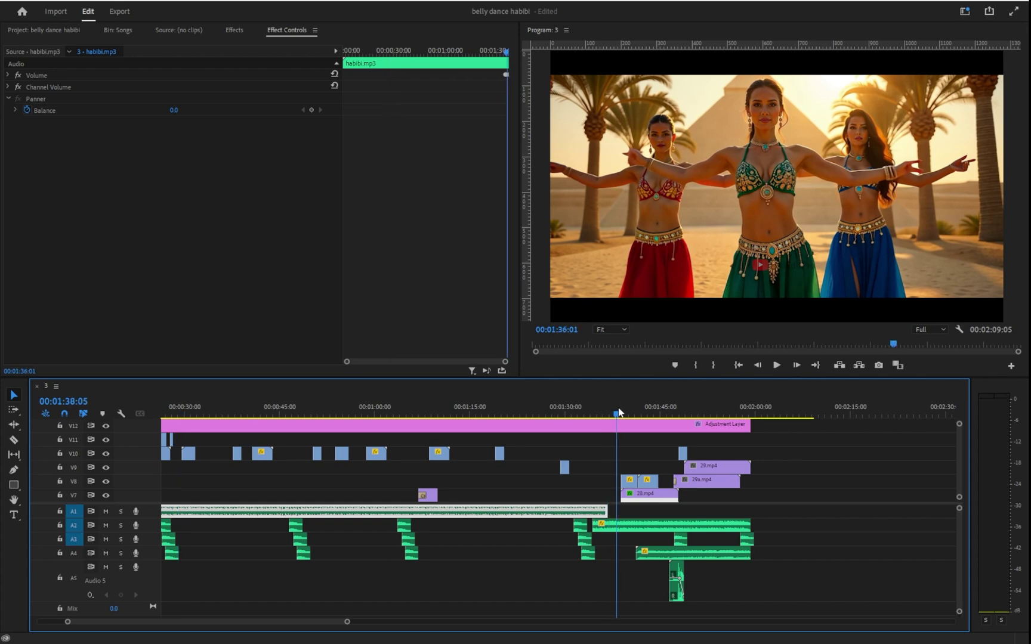
key(equal)
click(440, 412)
key(space)
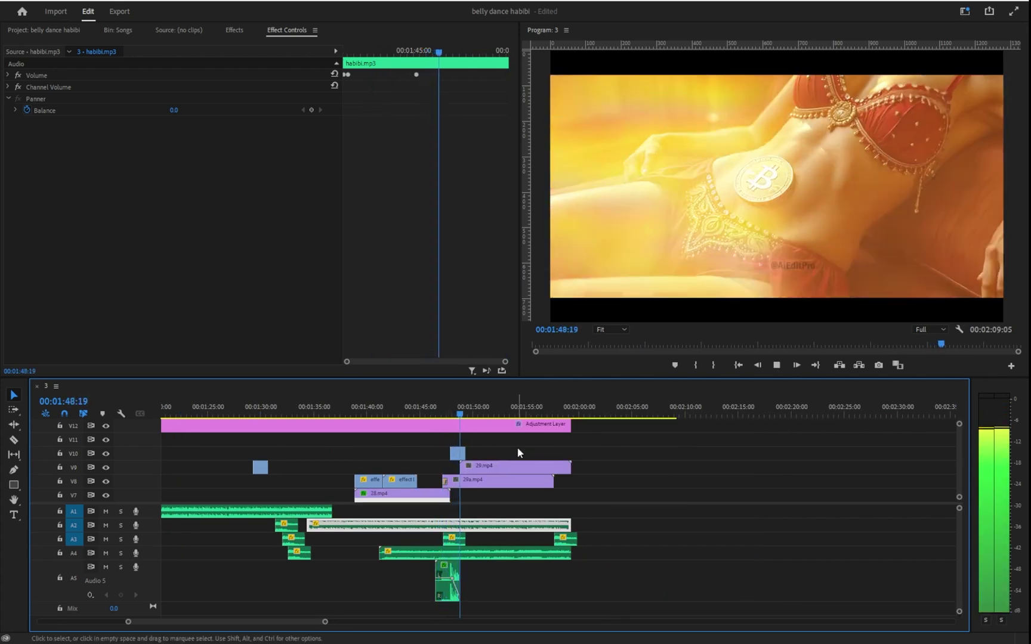
key(space)
key(equal)
key(equal)
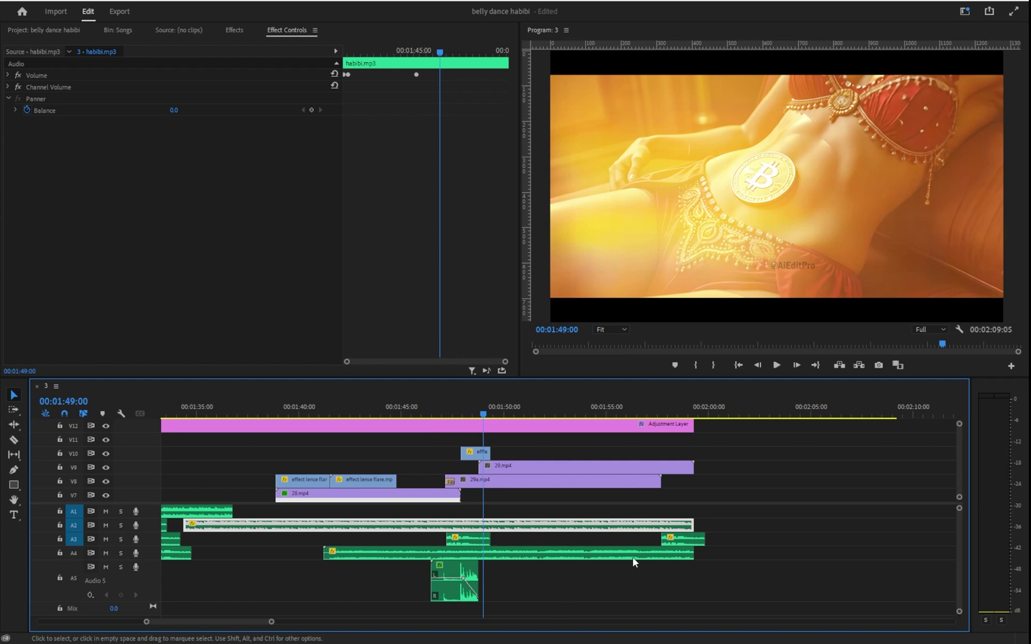
key(minus)
key(minus)
key(minus)
key(minus)
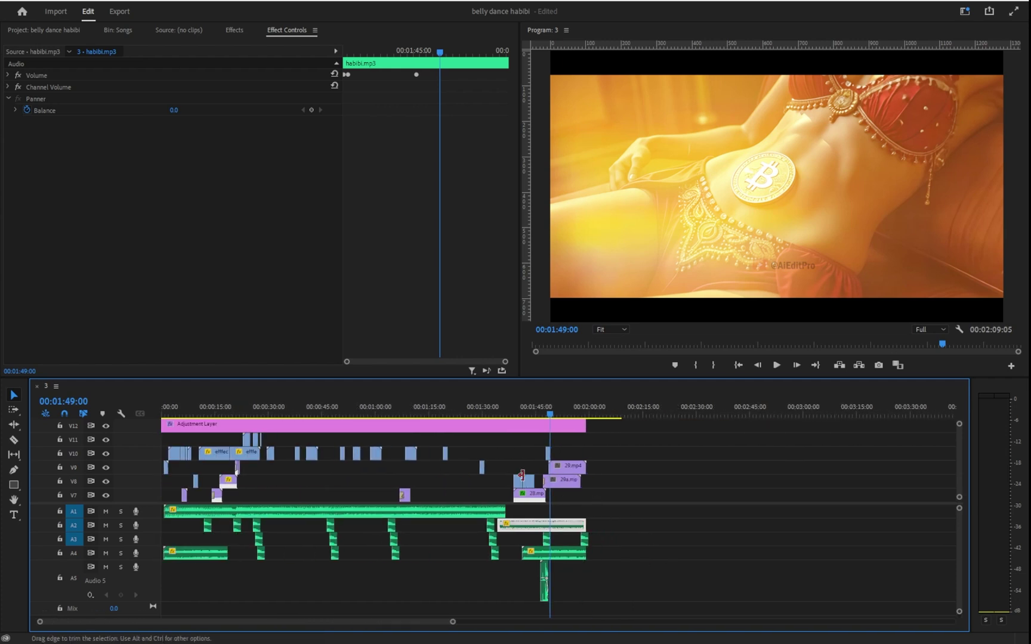
key(equal)
key(equal)
key(equal)
key(equal)
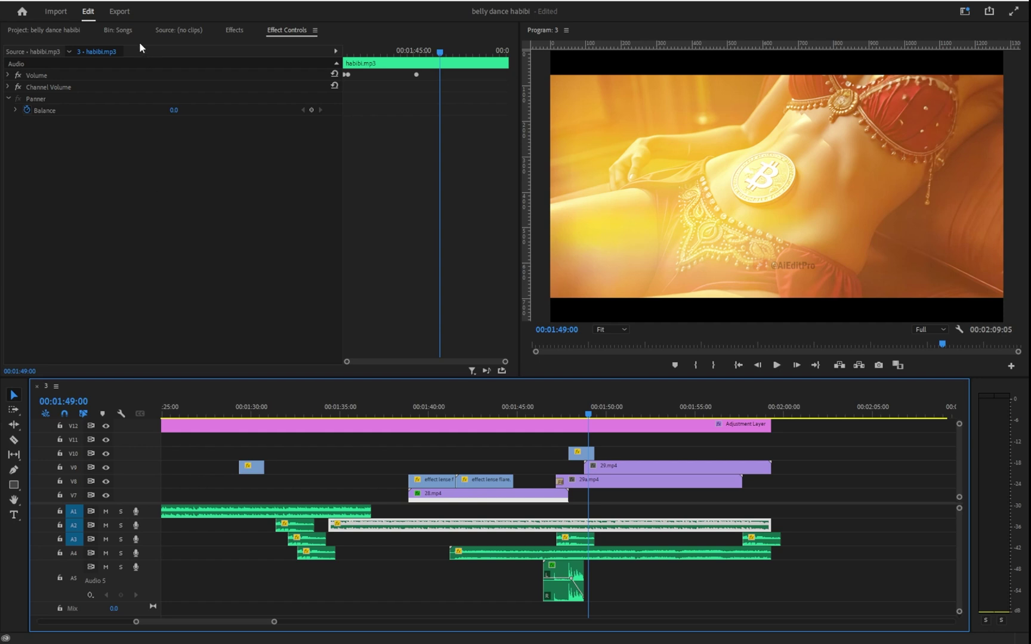
Step: Compare the frame at 1:49 with track V10 hidden, then turn V10 back on
click(285, 453)
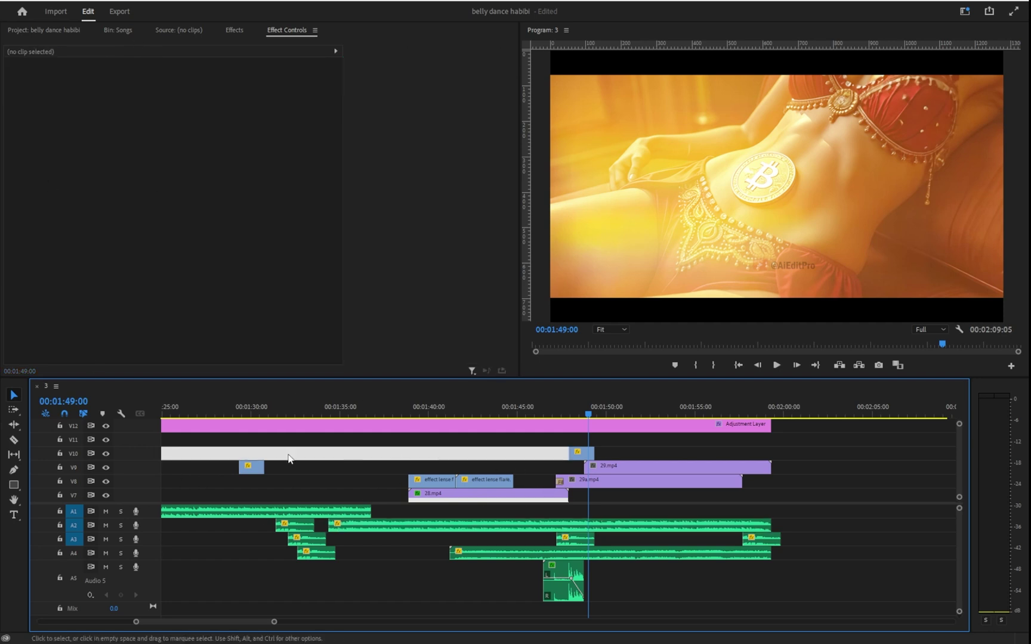
click(107, 456)
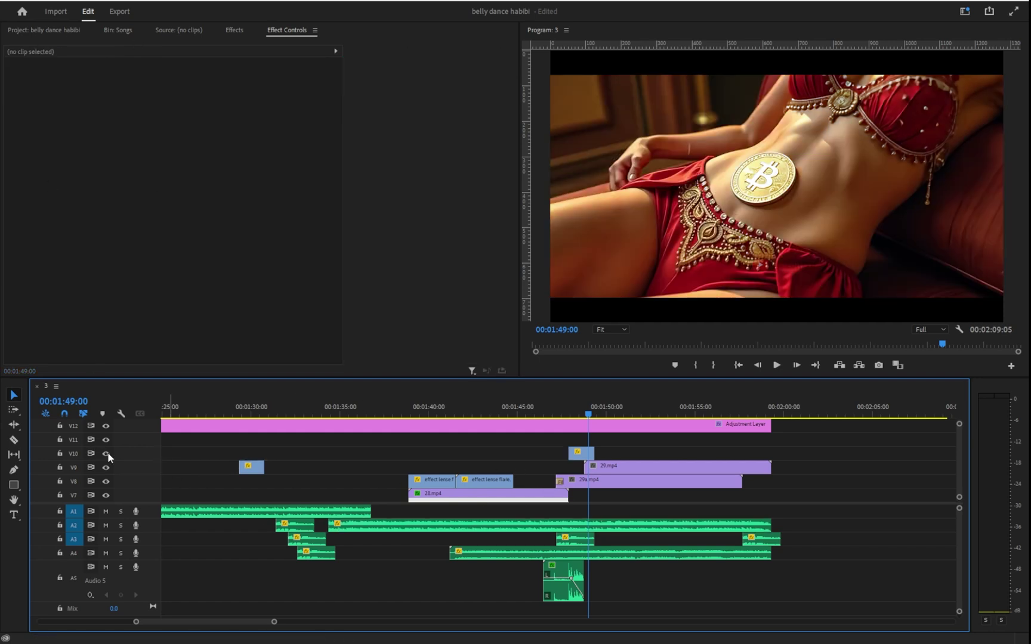
click(107, 455)
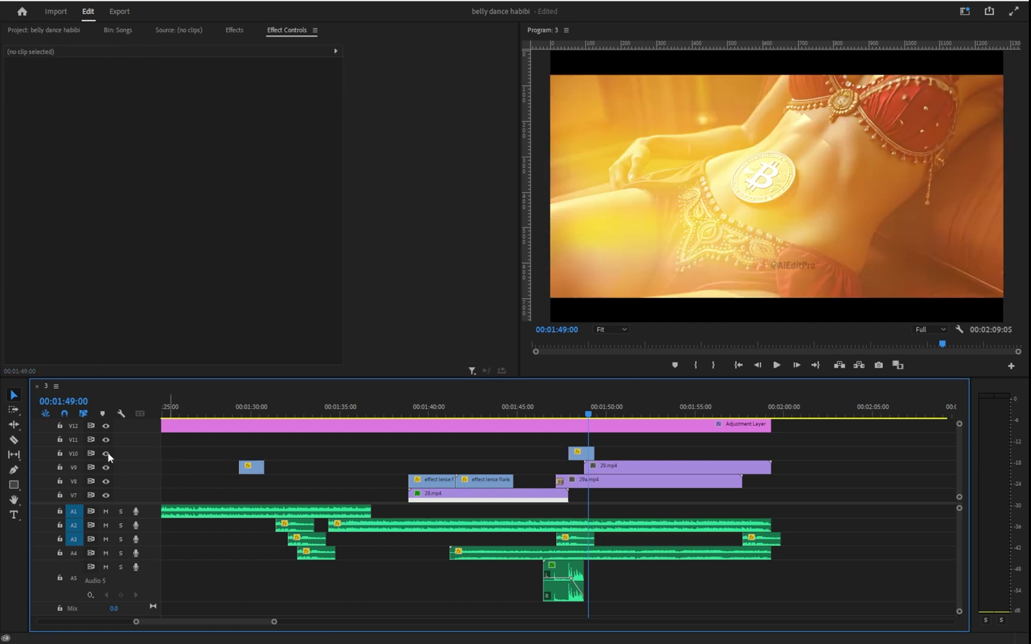
Step: Load effect lense flare.mp4 from the Project bin into the Source monitor and scrub through it
click(49, 29)
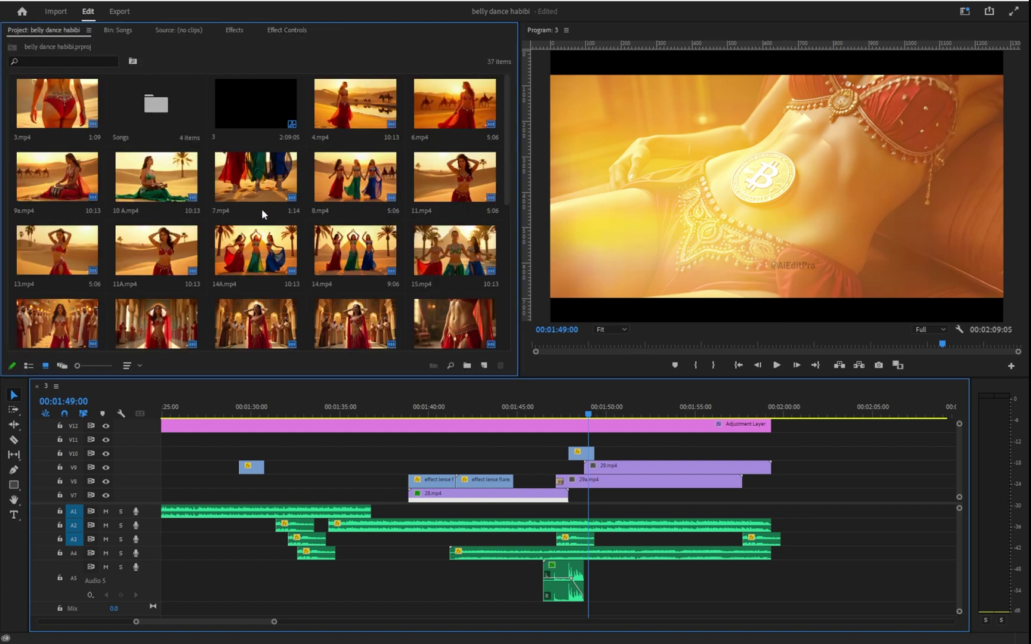
scroll(261, 232, down, 5)
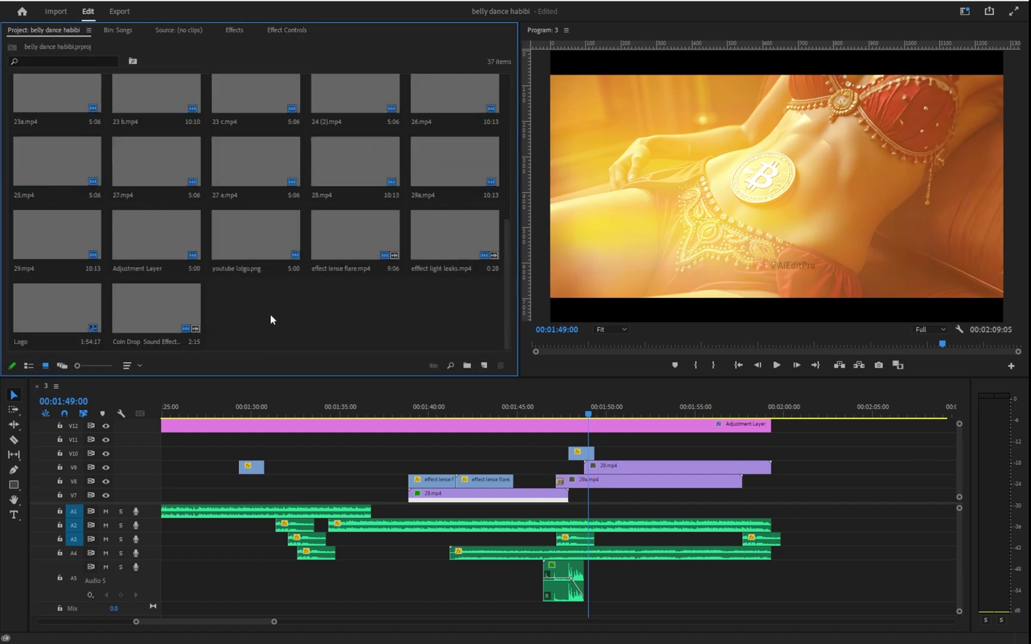
double_click(355, 230)
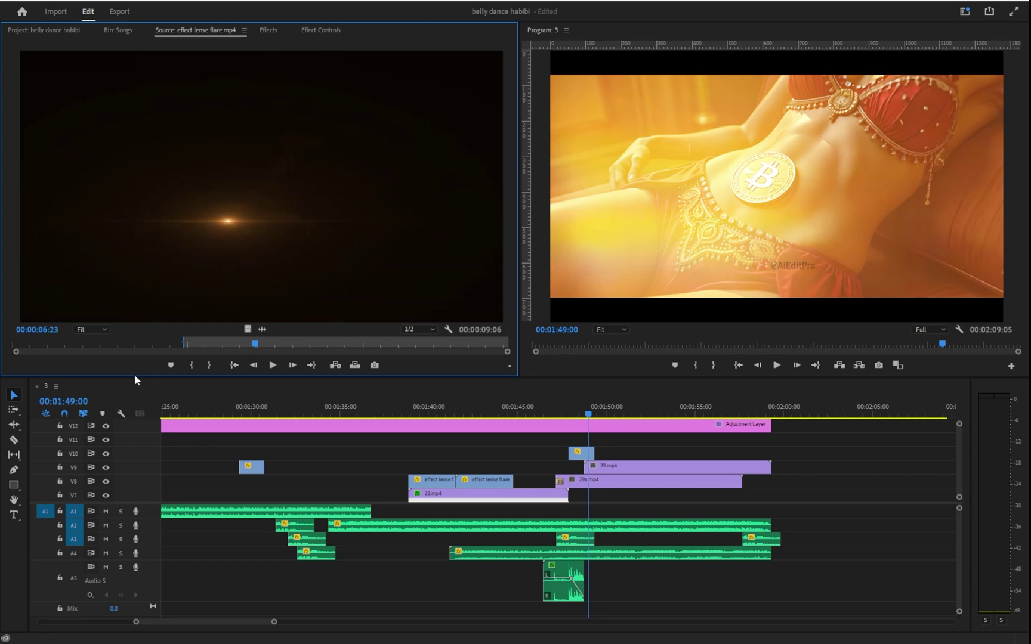
drag(253, 349, 405, 346)
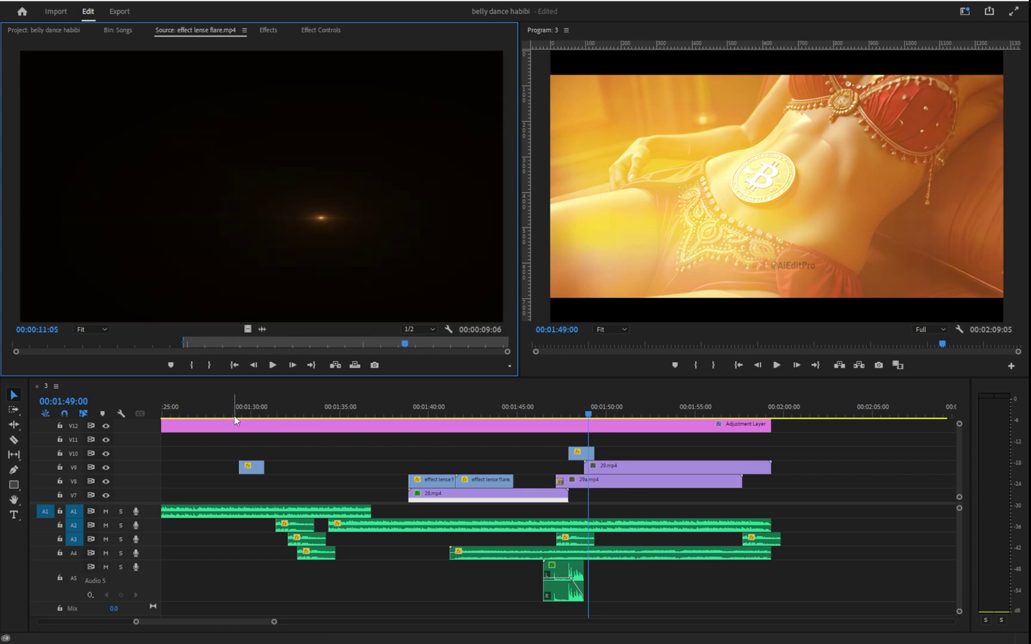
Step: Move the sequence playhead back to 00:00:01:05
scroll(234, 416, down, 3)
click(175, 413)
drag(175, 413, 177, 412)
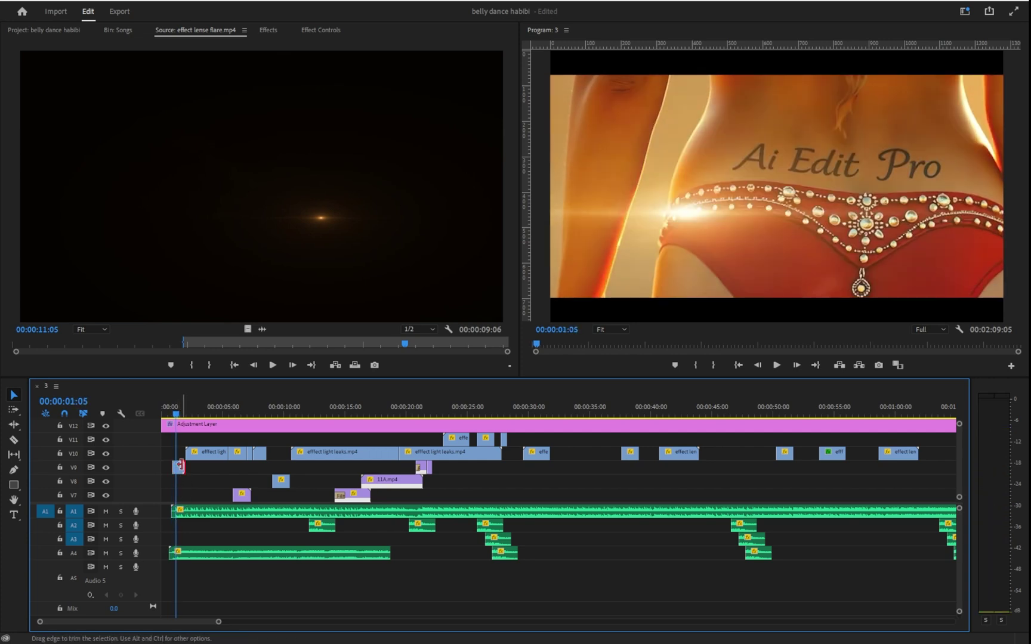
Step: View the opening lens flare's Effect Controls, showing Screen blend at 515 scale
scroll(185, 470, up, 3)
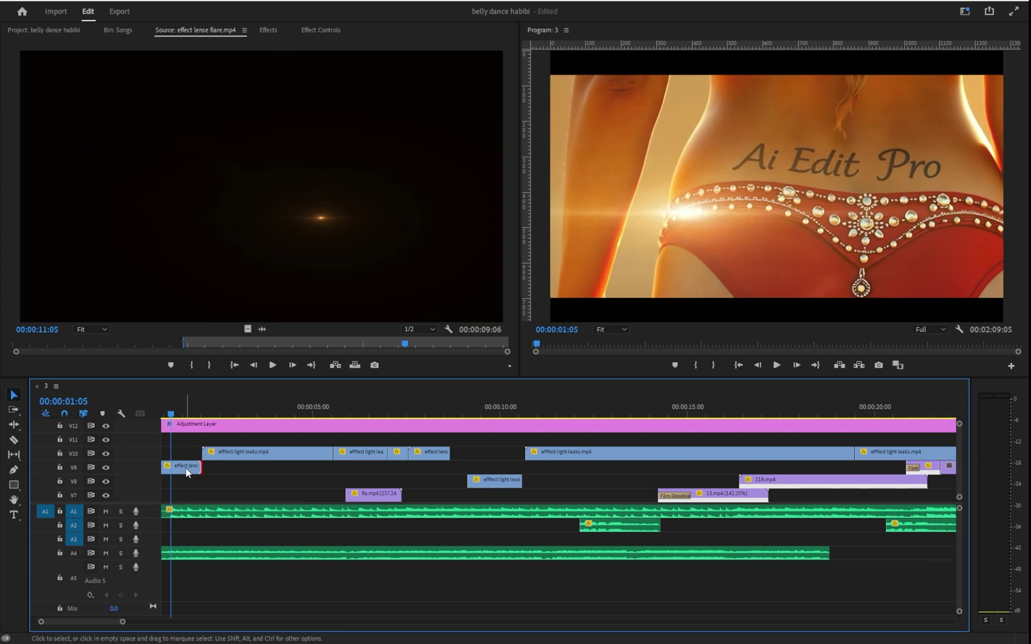
click(268, 31)
click(321, 30)
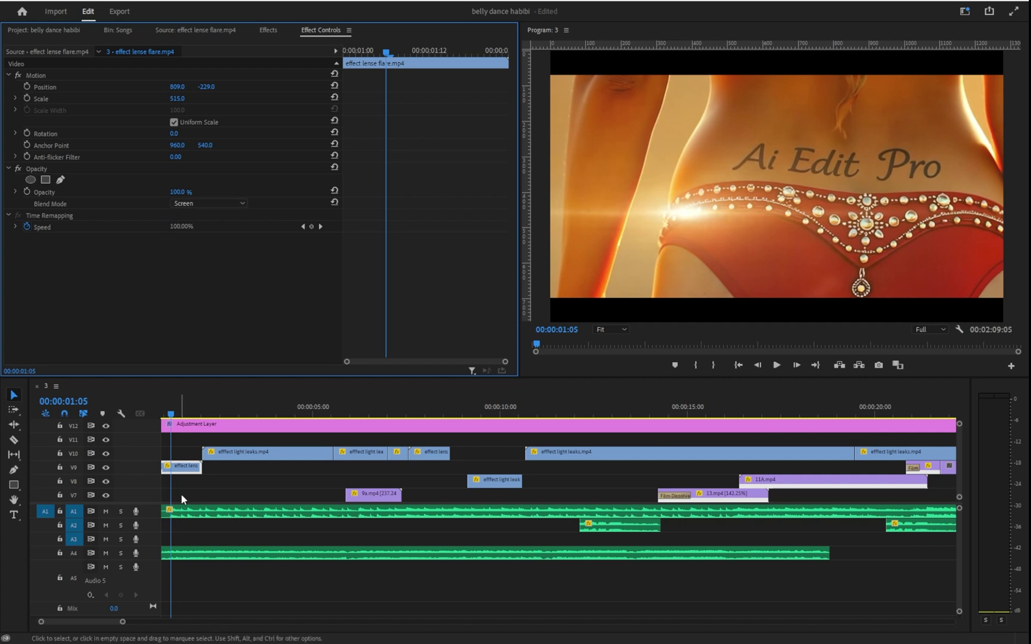
Step: Zoom the timeline out, set the playhead to 00:00:04:00, and show the Project bin
key(minus)
key(minus)
key(minus)
key(minus)
key(minus)
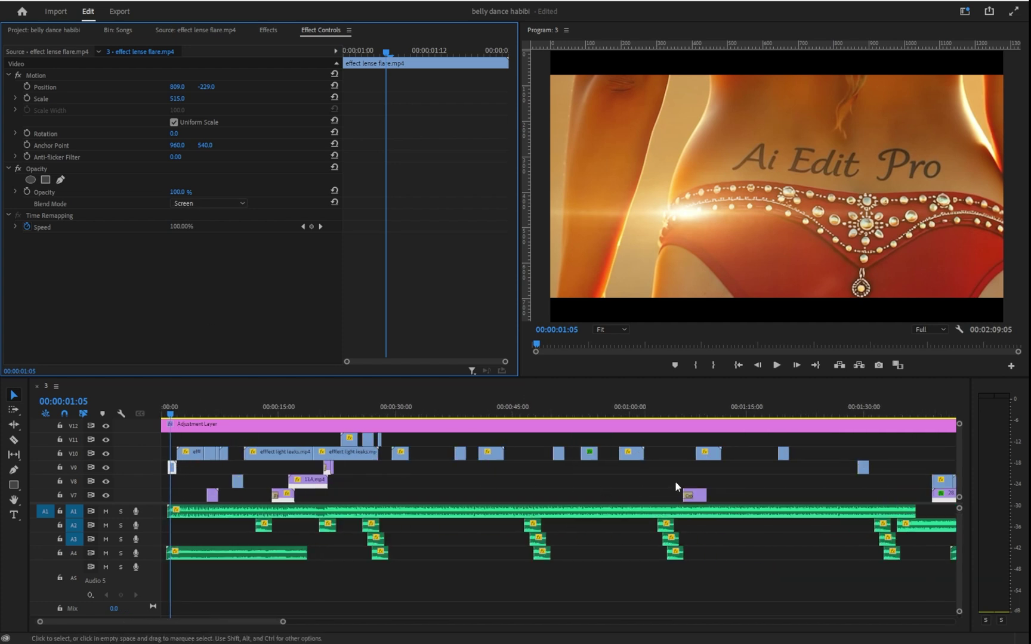
click(197, 416)
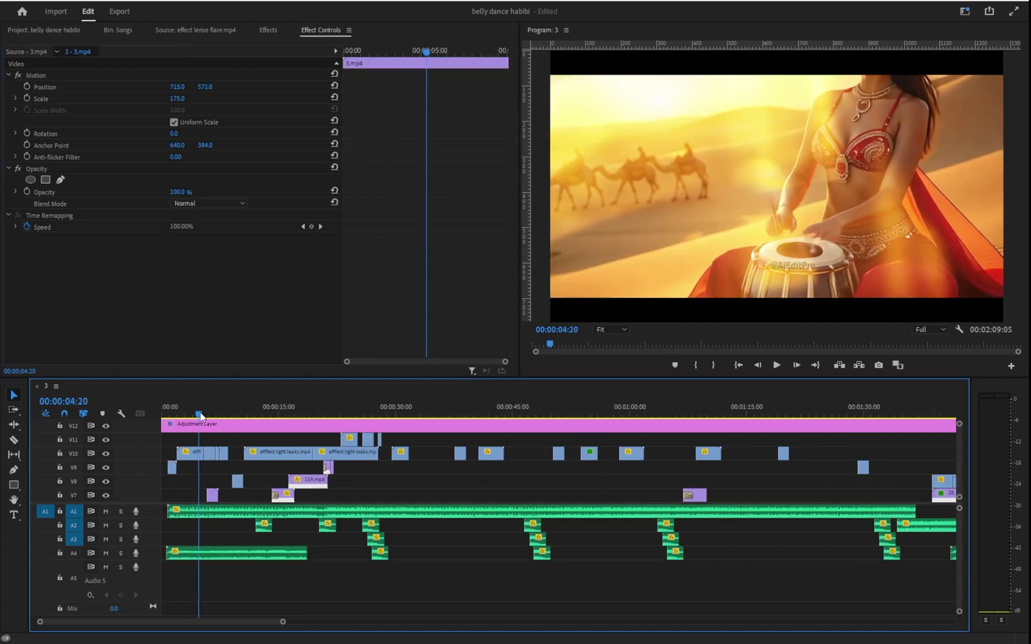
drag(197, 416, 192, 416)
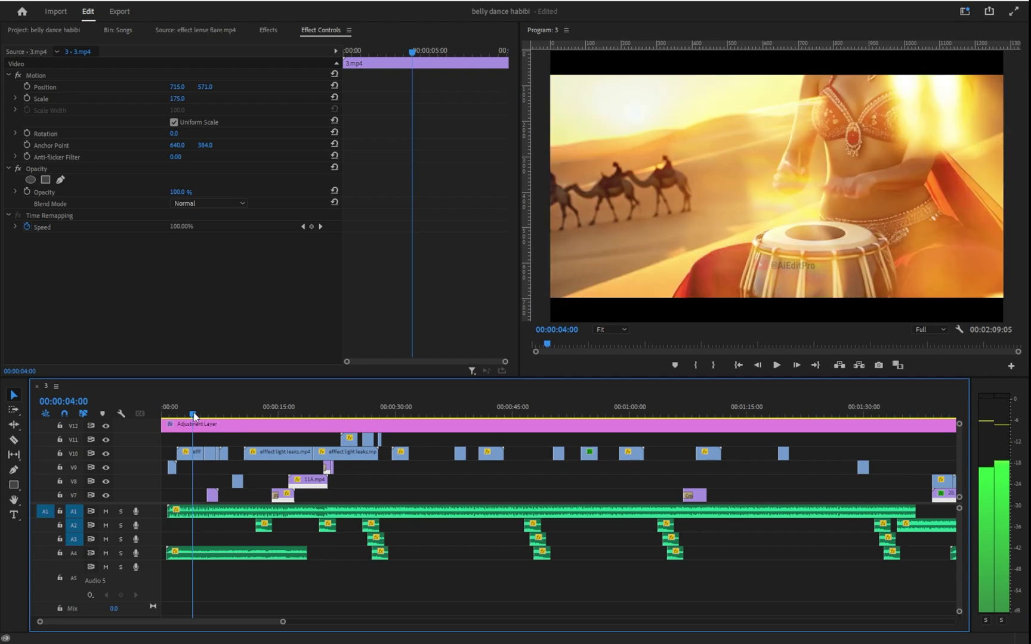
click(45, 30)
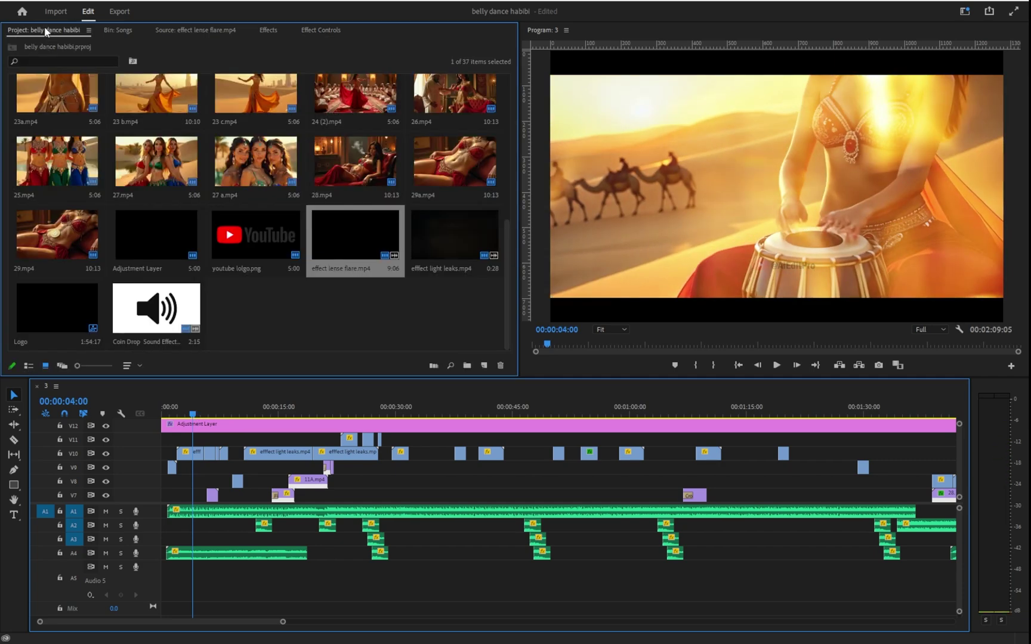
Step: Load efffect light leaks.mp4 into the Source monitor and scrub to its orange frames
double_click(455, 234)
drag(76, 344, 305, 343)
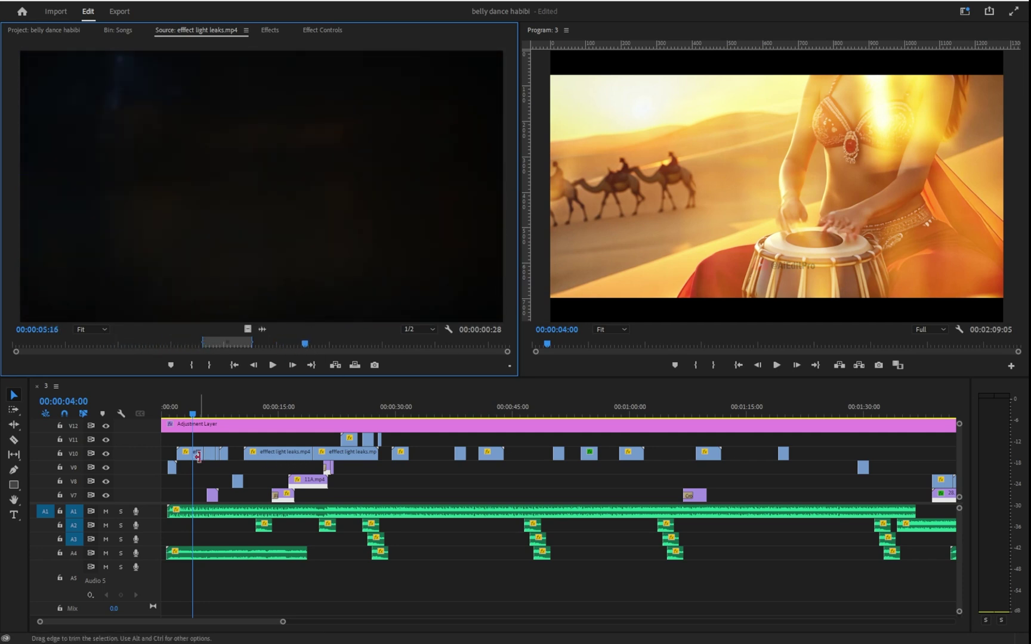
scroll(196, 432, down, 3)
Step: Scrub the sequence around 00:00:10:00, then compare 00:00:04:02 with the V10 light leaks off and on
click(208, 411)
drag(212, 413, 222, 420)
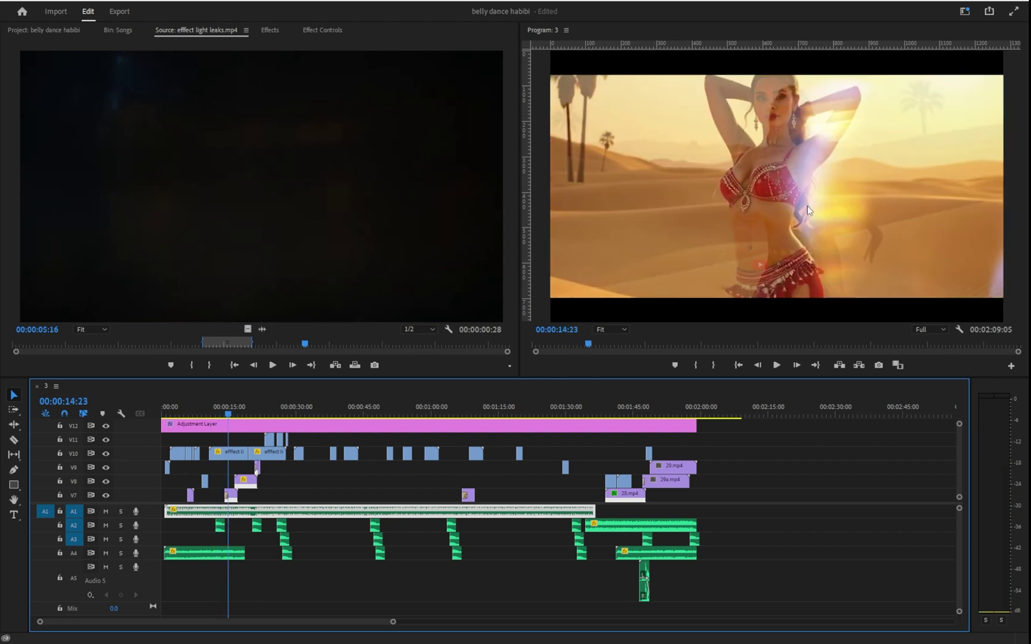
click(179, 413)
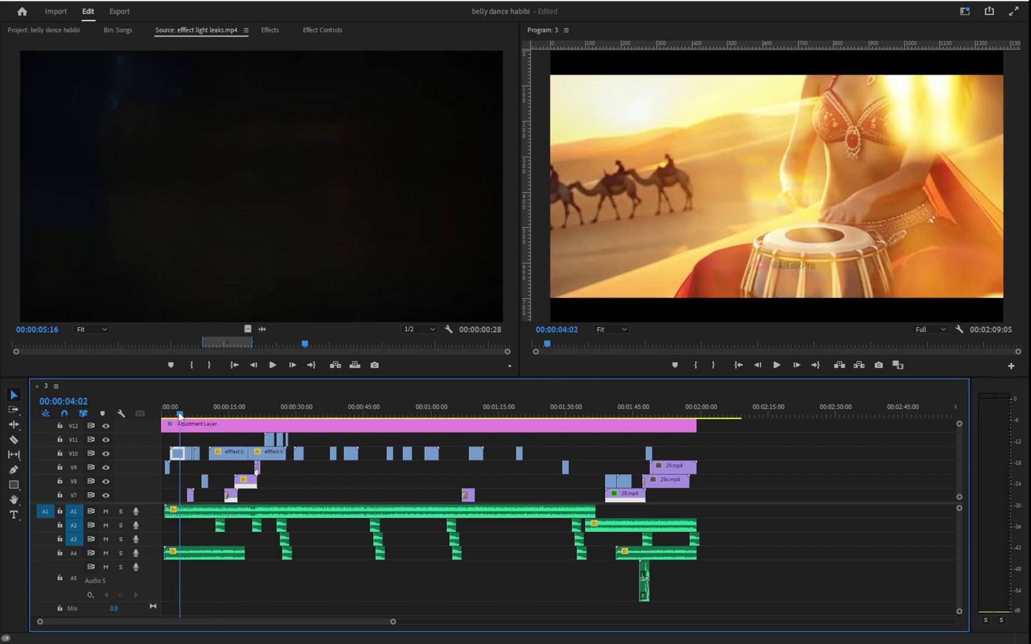
click(106, 454)
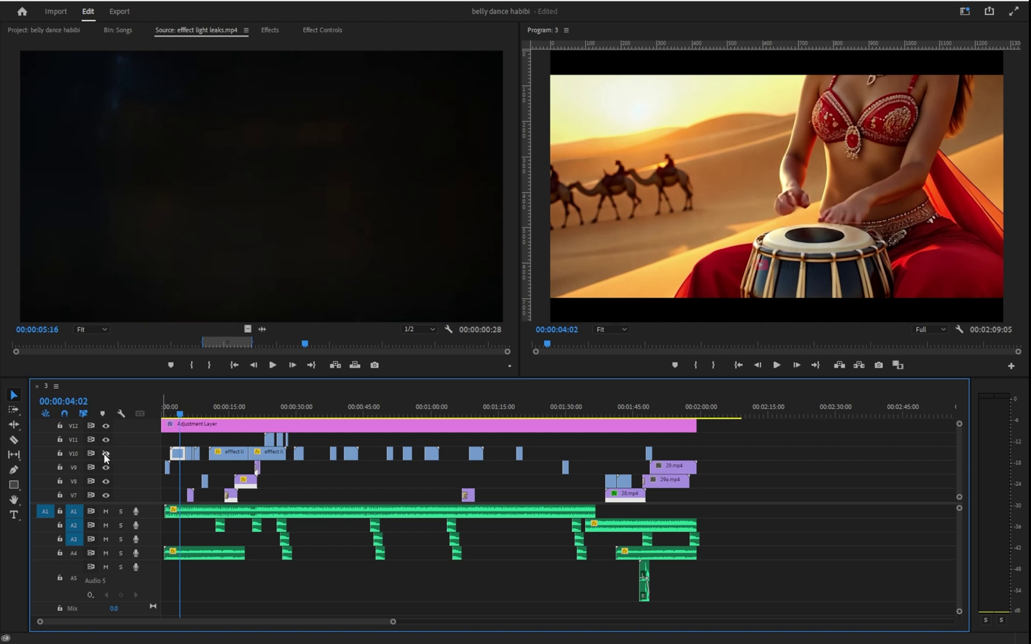
click(105, 454)
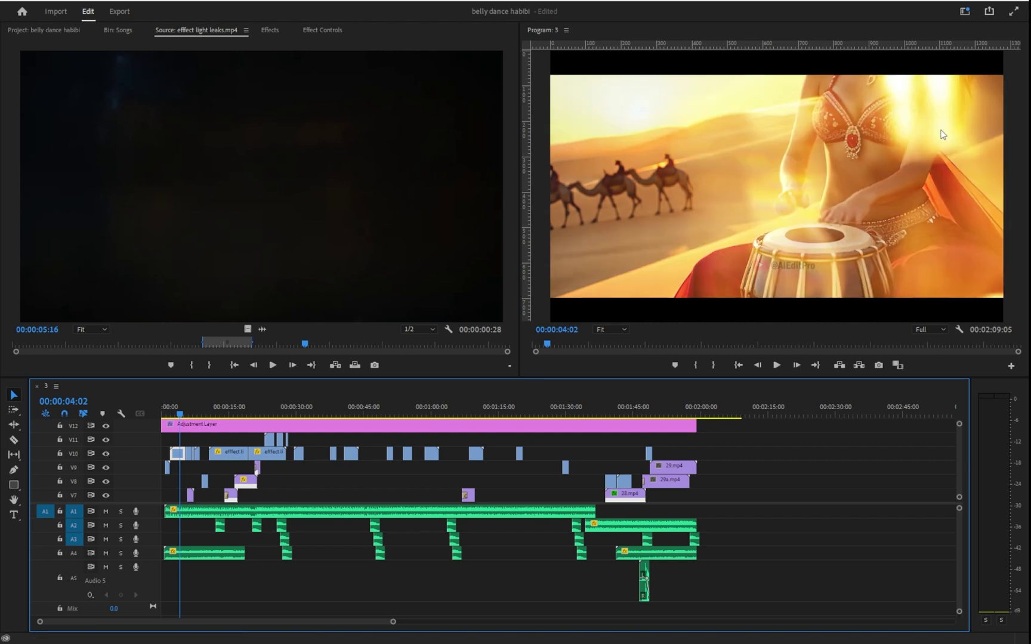
Step: Review the ending from 00:01:53:21 to 00:01:56:02 and zoom the timeline out
scroll(358, 486, down, 5)
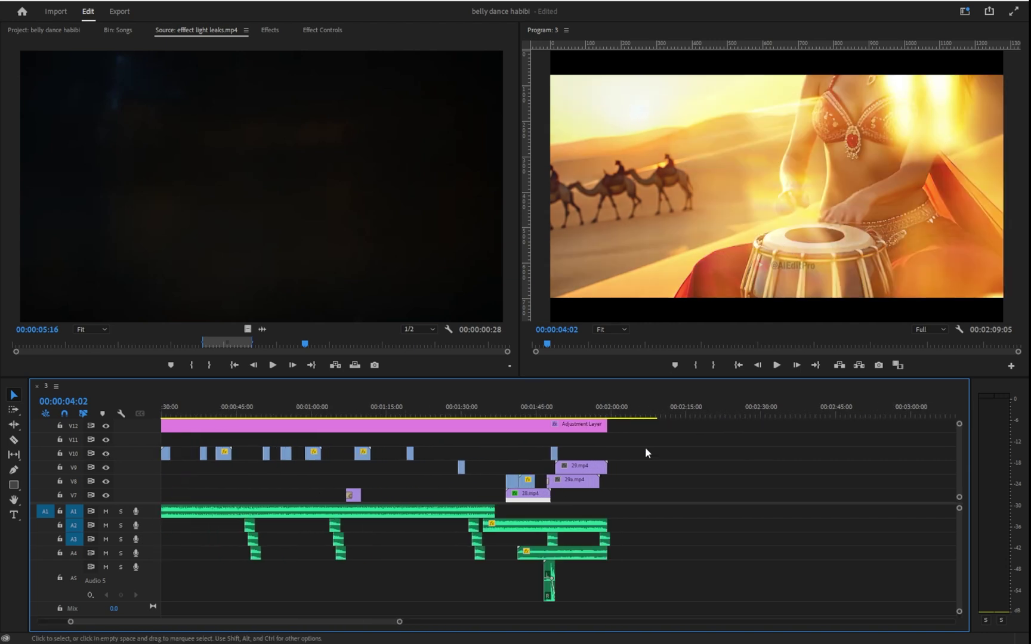
mouse_move(548, 417)
mouse_down()
mouse_move(582, 413)
mouse_move(543, 416)
mouse_up()
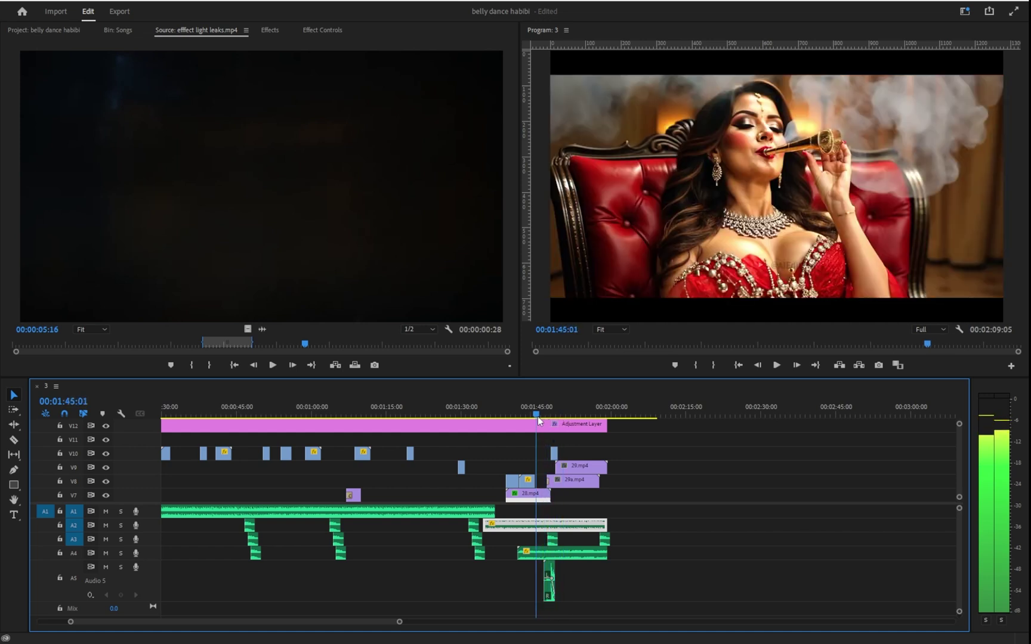
key(Down)
key(minus)
key(minus)
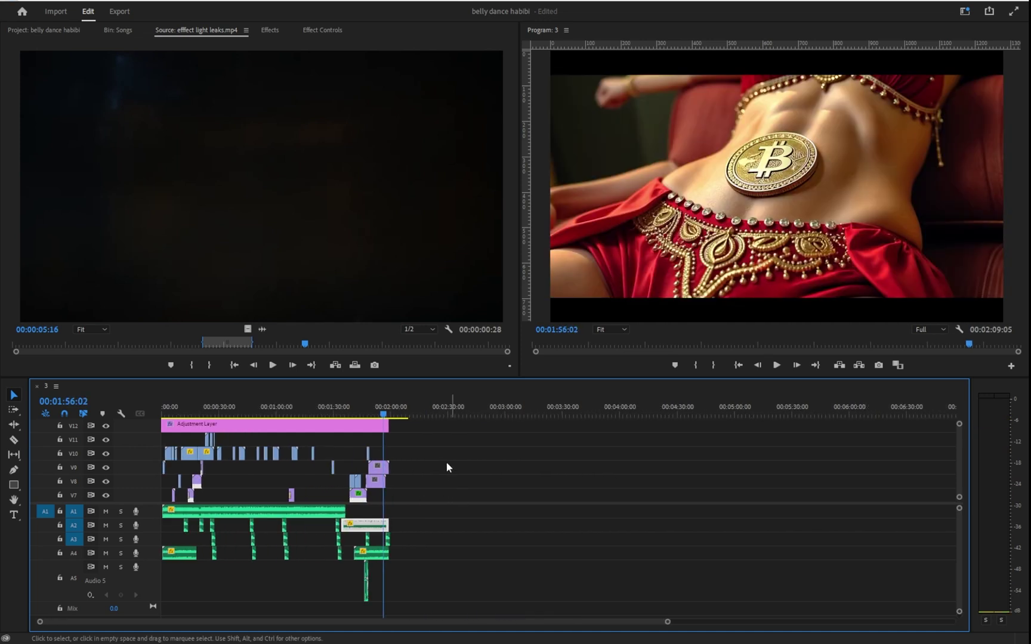